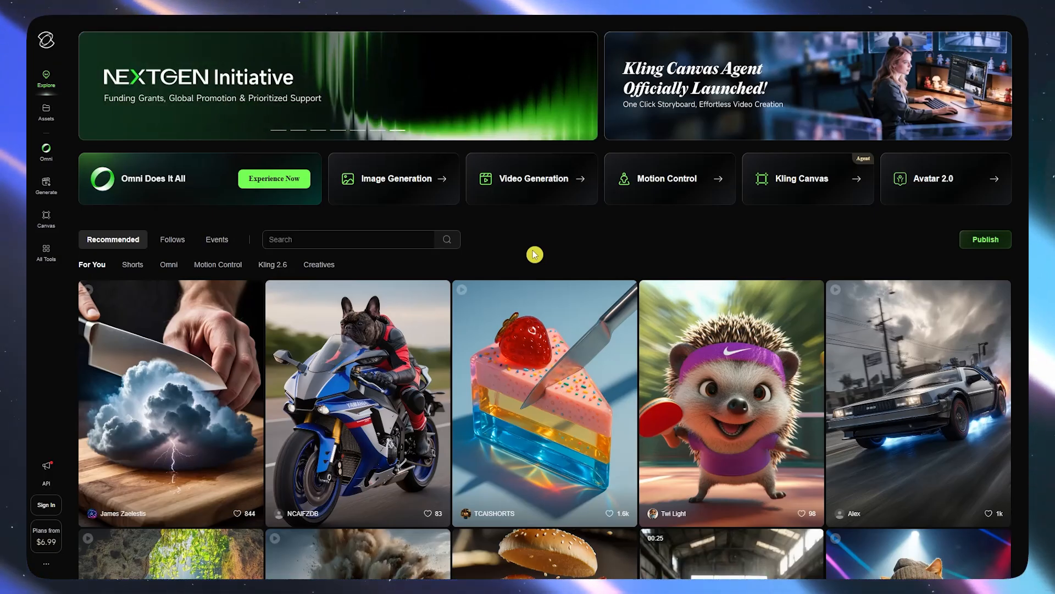
Step: Open the account sign-in from the Explore page
{"action": "left_click", "coordinate": [49, 508]}
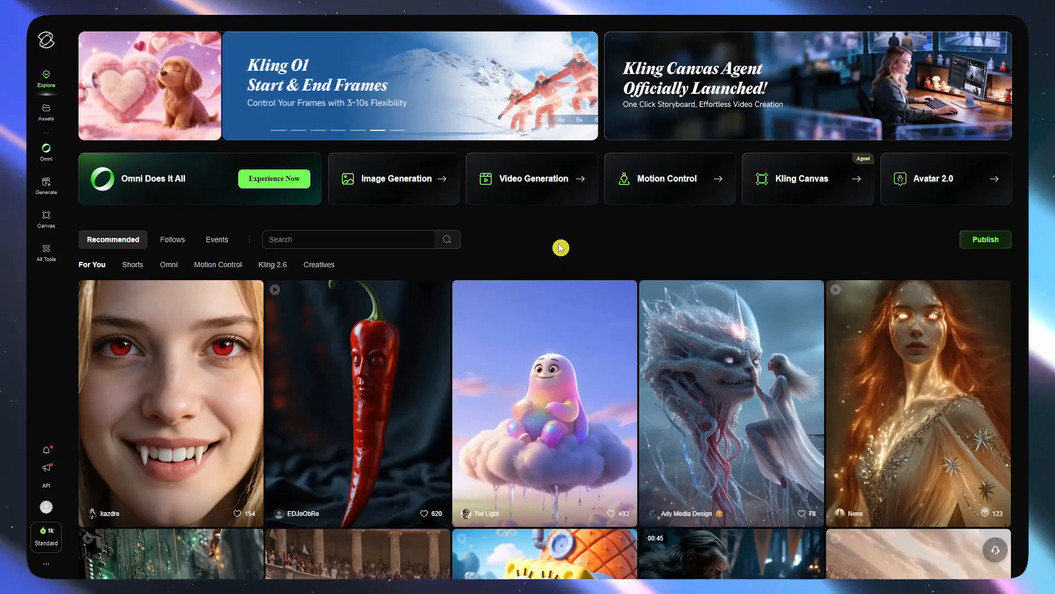
Step: Look over the Explore page's banners, tool shortcuts and the first recommended community works
{"action": "scroll", "coordinate": [559, 242], "scroll_direction": "down", "scroll_amount": 3}
{"action": "scroll", "coordinate": [531, 287], "scroll_direction": "up", "scroll_amount": 3}
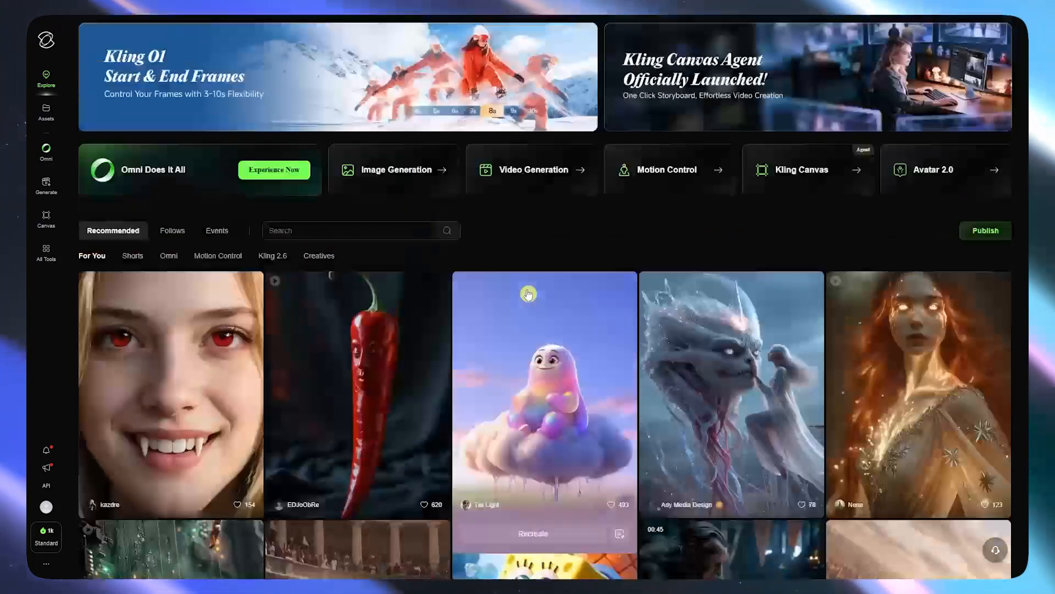
{"action": "scroll", "coordinate": [520, 339], "scroll_direction": "down", "scroll_amount": 3}
{"action": "scroll", "coordinate": [520, 339], "scroll_direction": "down", "scroll_amount": 4}
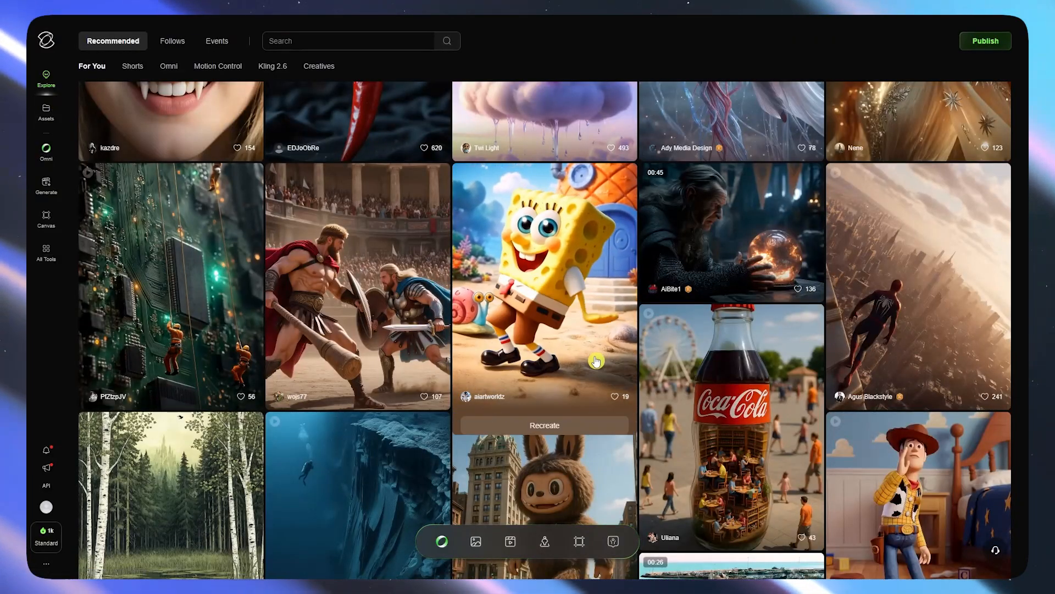
{"action": "scroll", "coordinate": [582, 196], "scroll_direction": "up", "scroll_amount": 6}
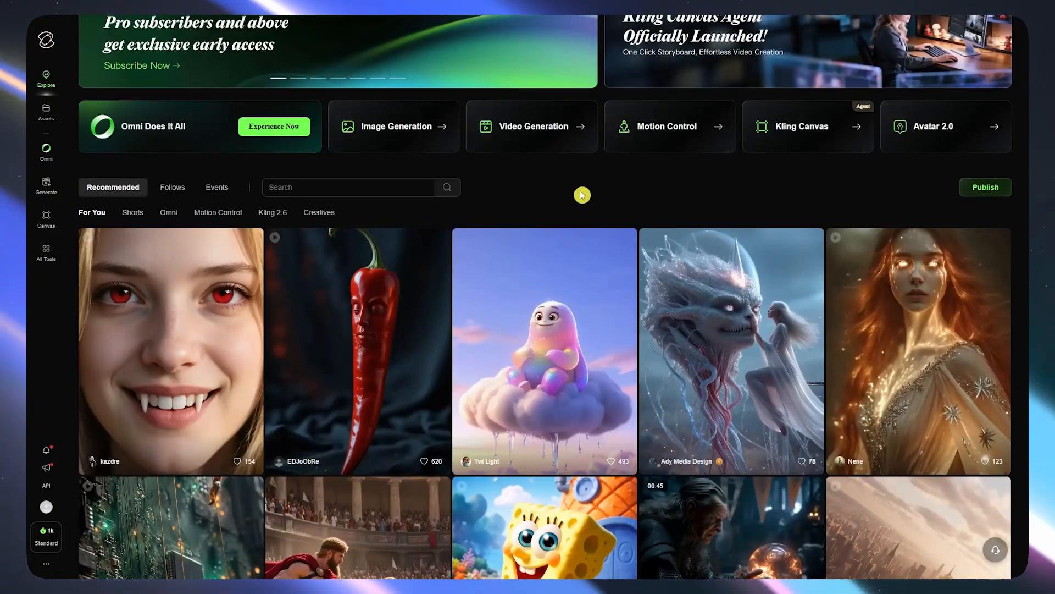
{"action": "scroll", "coordinate": [566, 201], "scroll_direction": "up", "scroll_amount": 1}
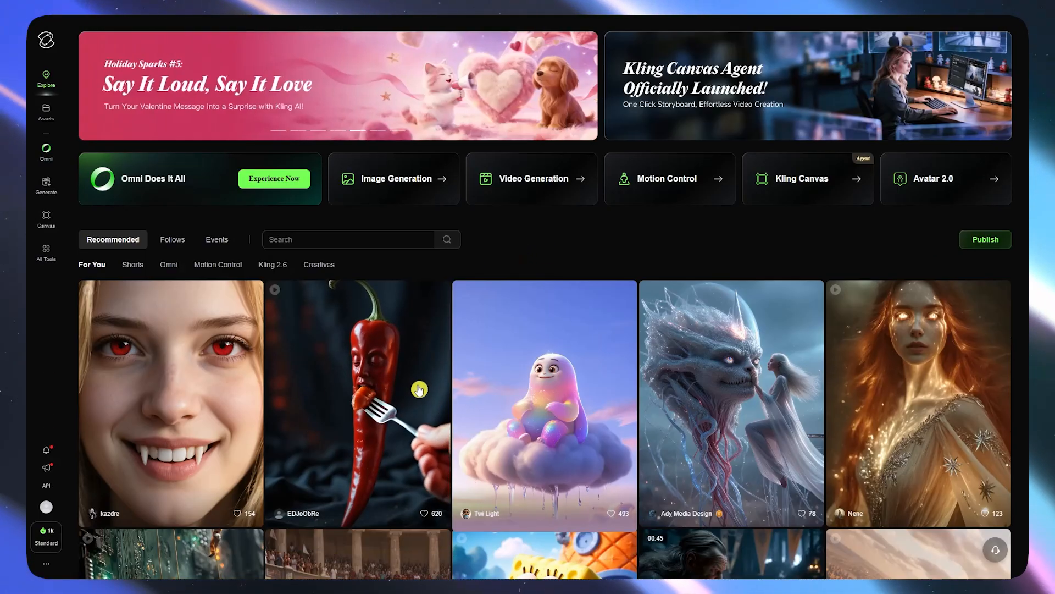
Step: Browse further through the recommended community works for a video to recreate
{"action": "scroll", "coordinate": [418, 389], "scroll_direction": "down", "scroll_amount": 2}
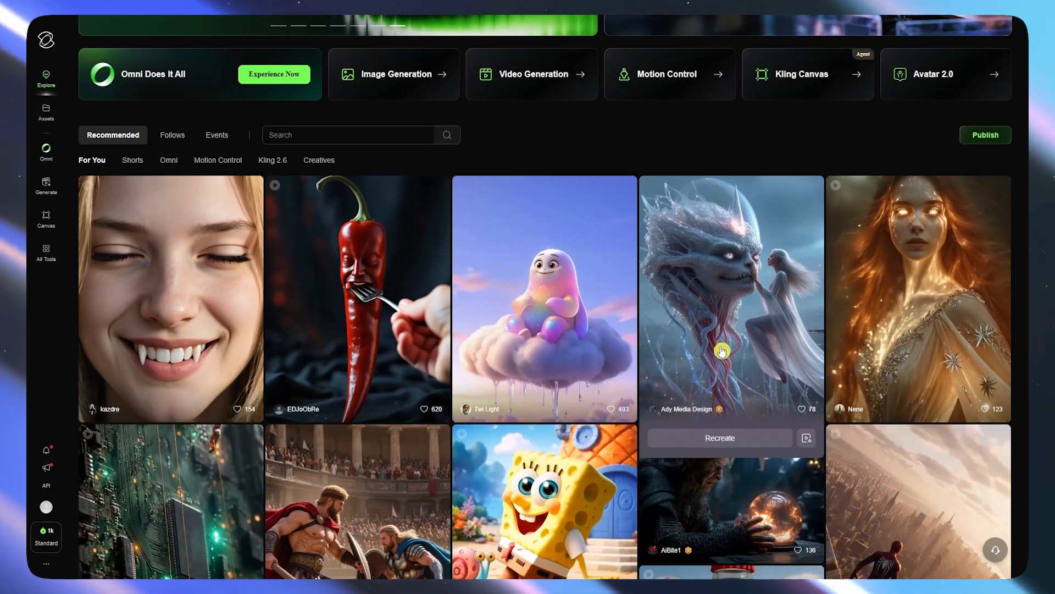
{"action": "scroll", "coordinate": [680, 324], "scroll_direction": "down", "scroll_amount": 2}
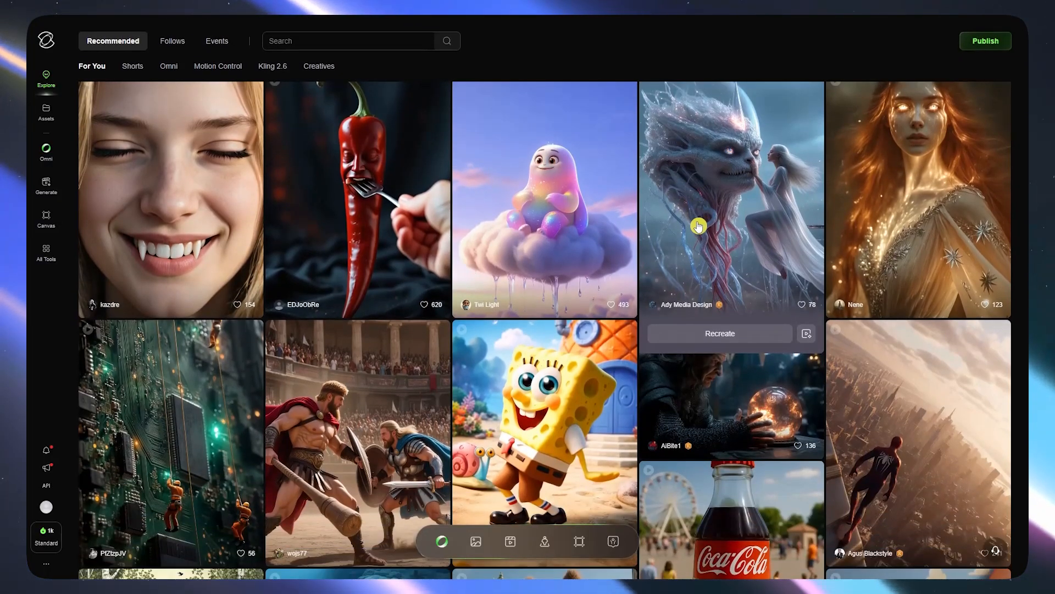
{"action": "scroll", "coordinate": [698, 226], "scroll_direction": "down", "scroll_amount": 1}
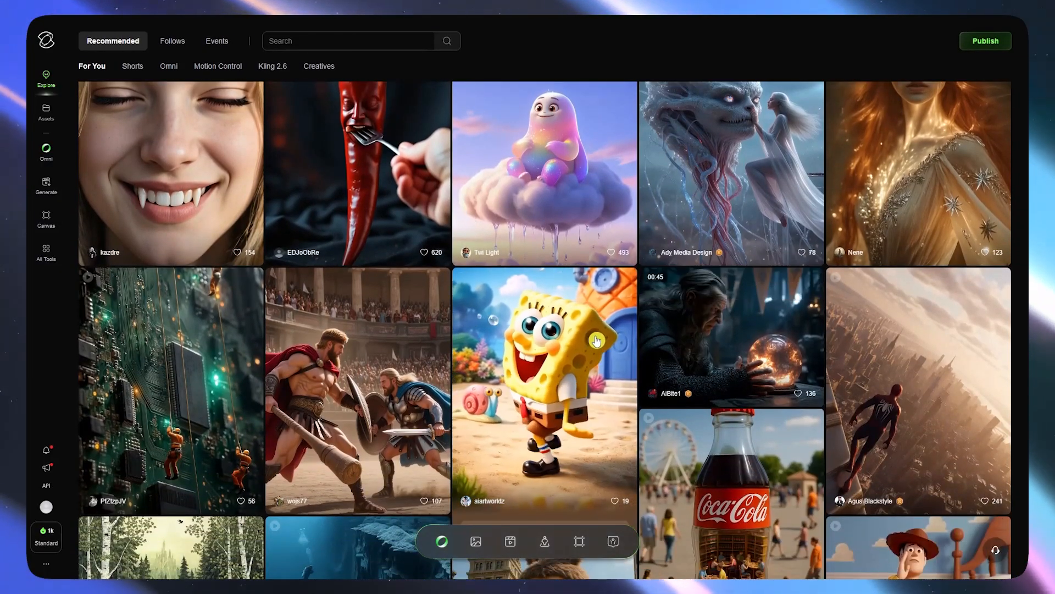
{"action": "scroll", "coordinate": [596, 340], "scroll_direction": "down", "scroll_amount": 3}
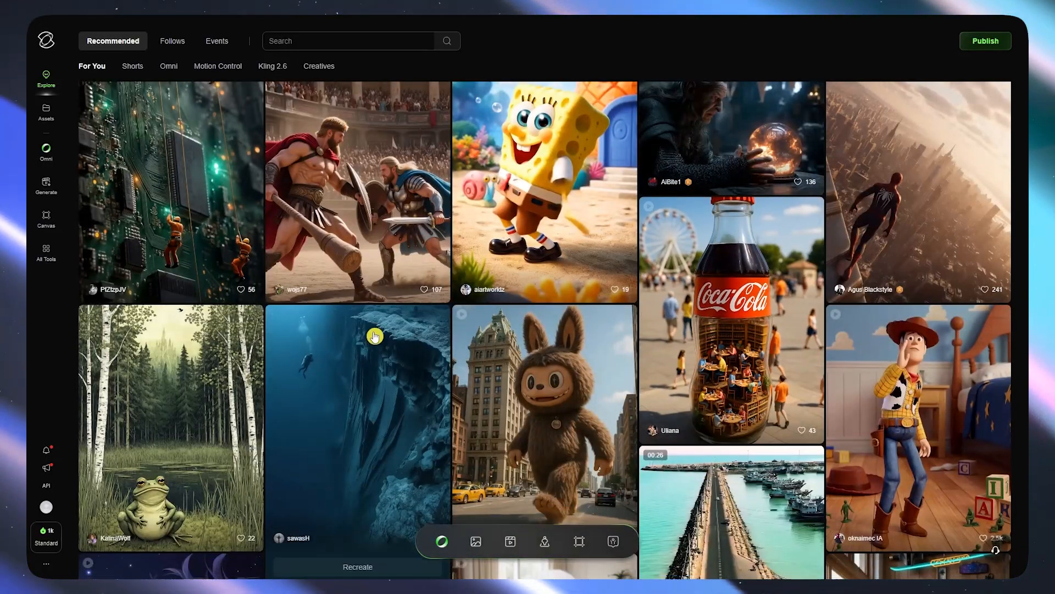
{"action": "scroll", "coordinate": [374, 338], "scroll_direction": "down", "scroll_amount": 6}
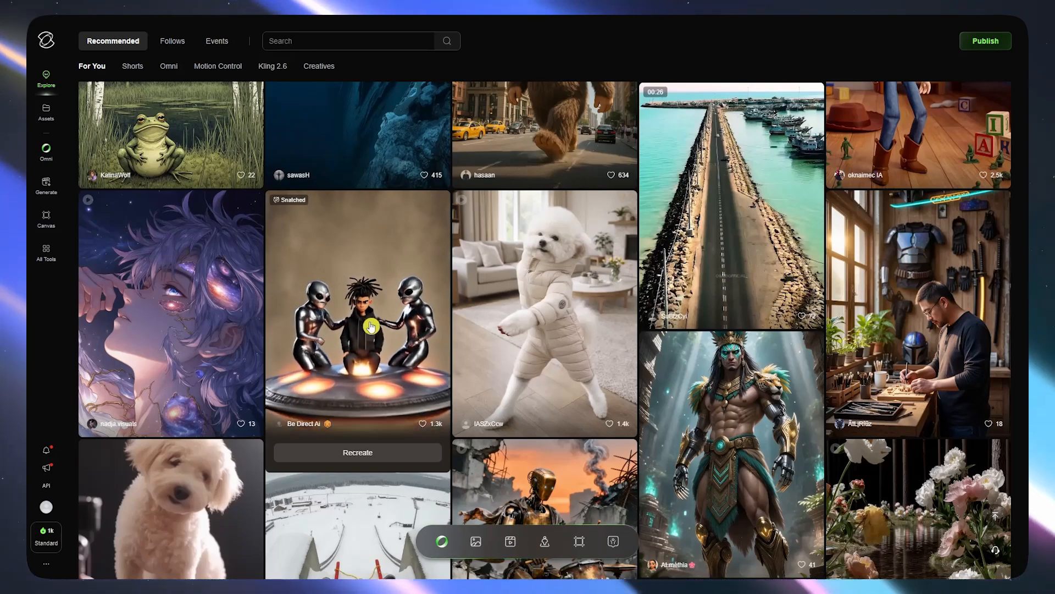
{"action": "scroll", "coordinate": [550, 328], "scroll_direction": "down", "scroll_amount": 4}
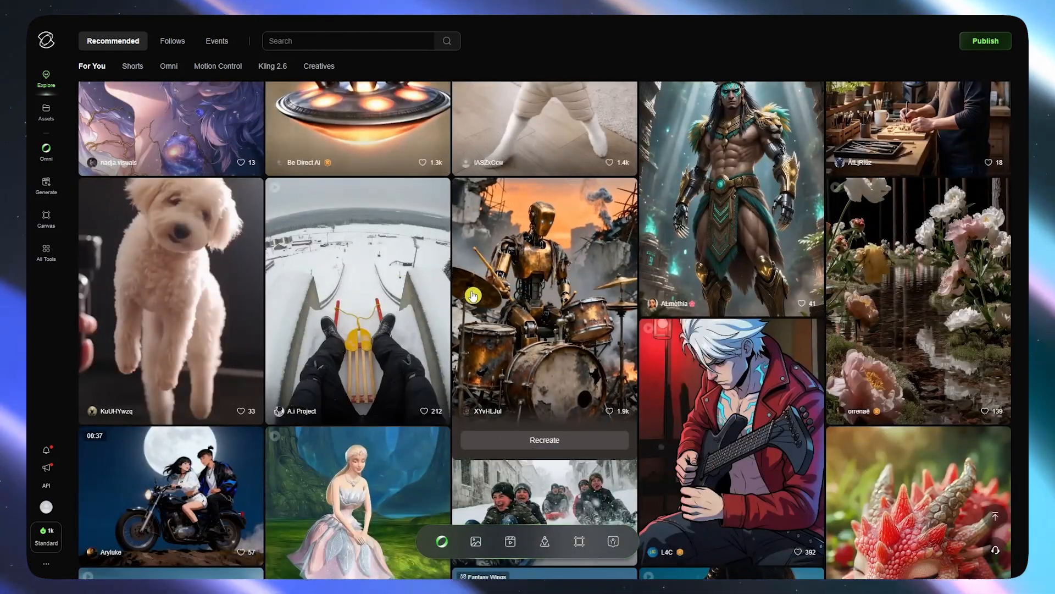
{"action": "scroll", "coordinate": [497, 286], "scroll_direction": "up", "scroll_amount": 3}
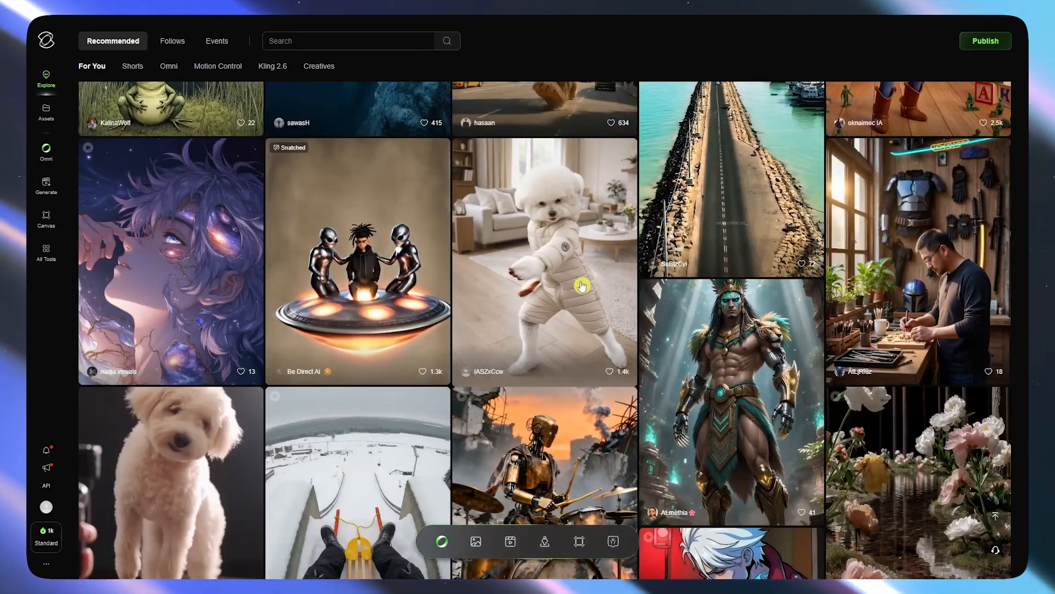
{"action": "scroll", "coordinate": [535, 283], "scroll_direction": "up", "scroll_amount": 3}
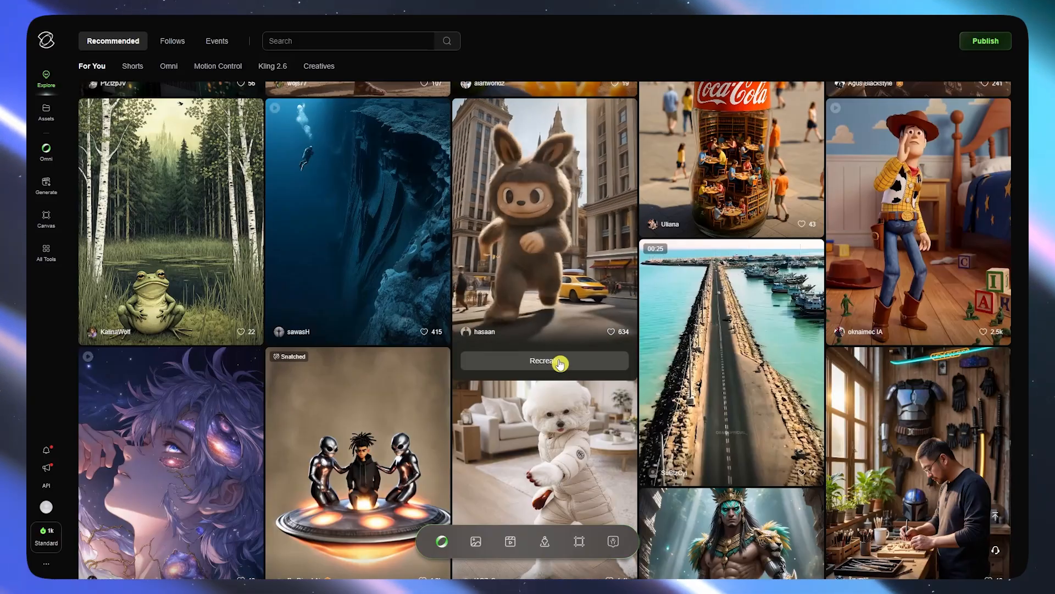
Step: Open the furry rabbit-eared character's city street video for recreation and examine its start frame and full prompt
{"action": "left_click", "coordinate": [559, 363]}
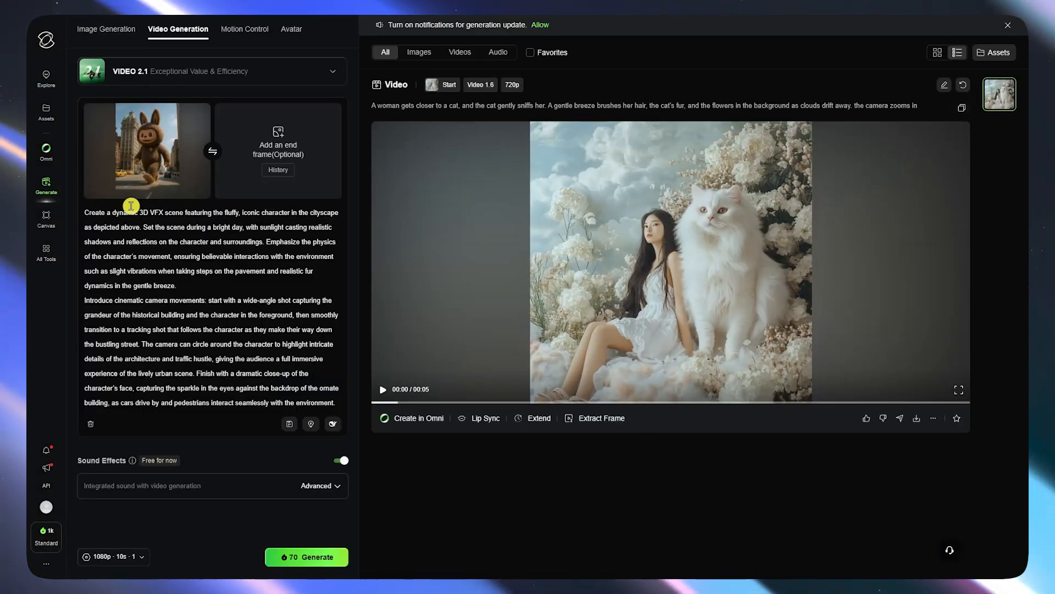
{"action": "left_click_drag", "start_coordinate": [92, 213], "coordinate": [420, 353]}
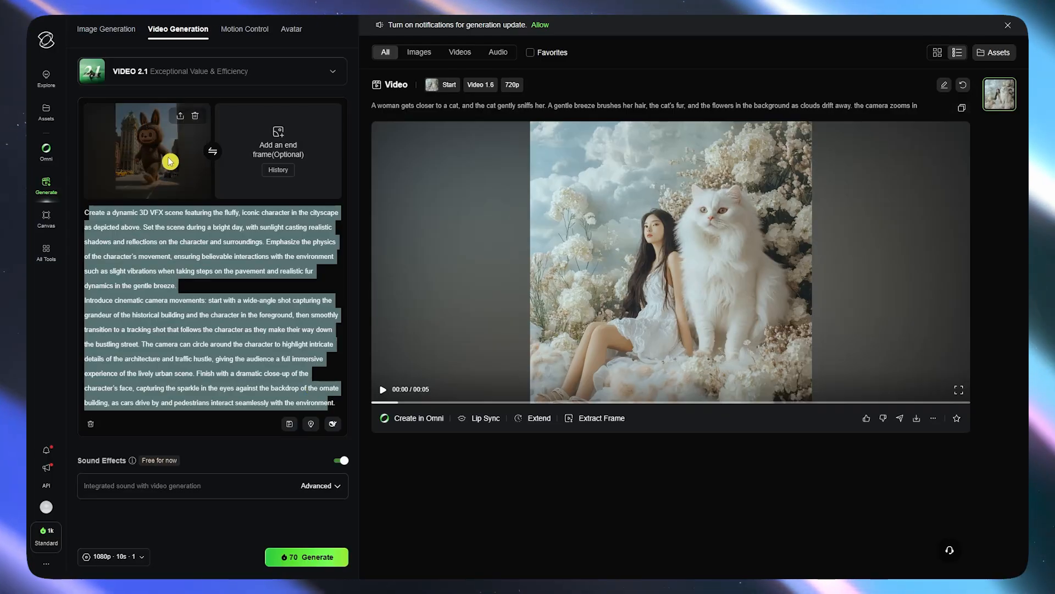
{"action": "left_click", "coordinate": [176, 292]}
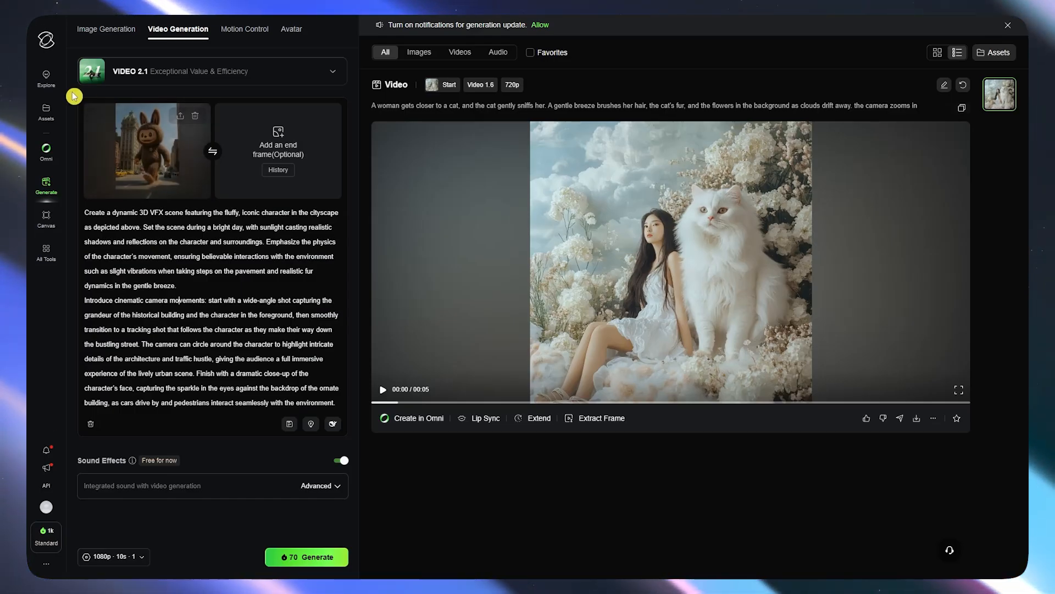
Step: Return to the Explore gallery and browse the recommended works back to the start of the page
{"action": "left_click", "coordinate": [41, 75]}
{"action": "mouse_move", "coordinate": [536, 231]}
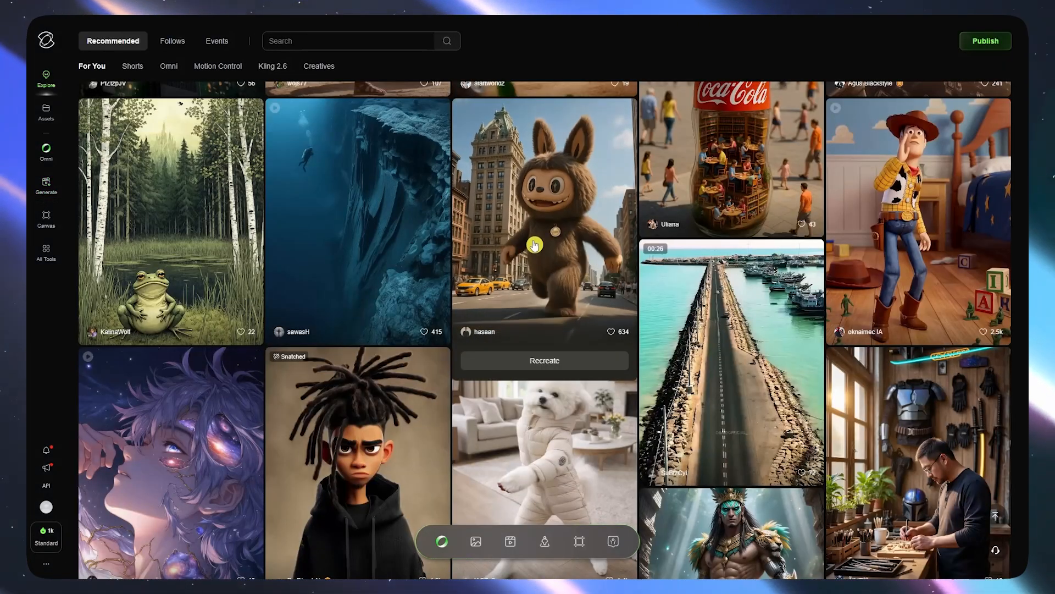
{"action": "scroll", "coordinate": [530, 240], "scroll_direction": "down", "scroll_amount": 4}
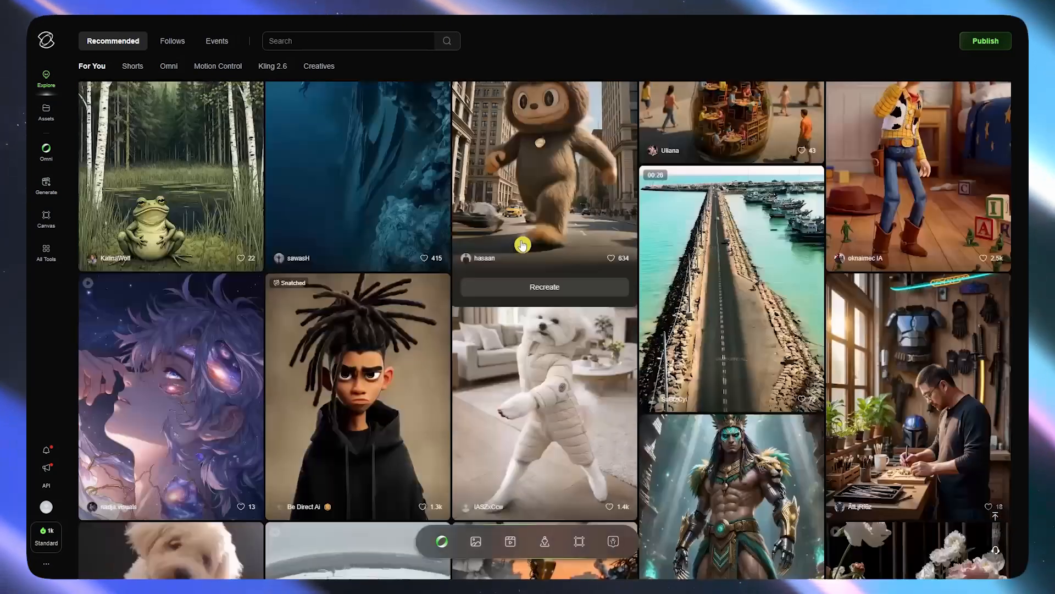
{"action": "scroll", "coordinate": [510, 260], "scroll_direction": "up", "scroll_amount": 6}
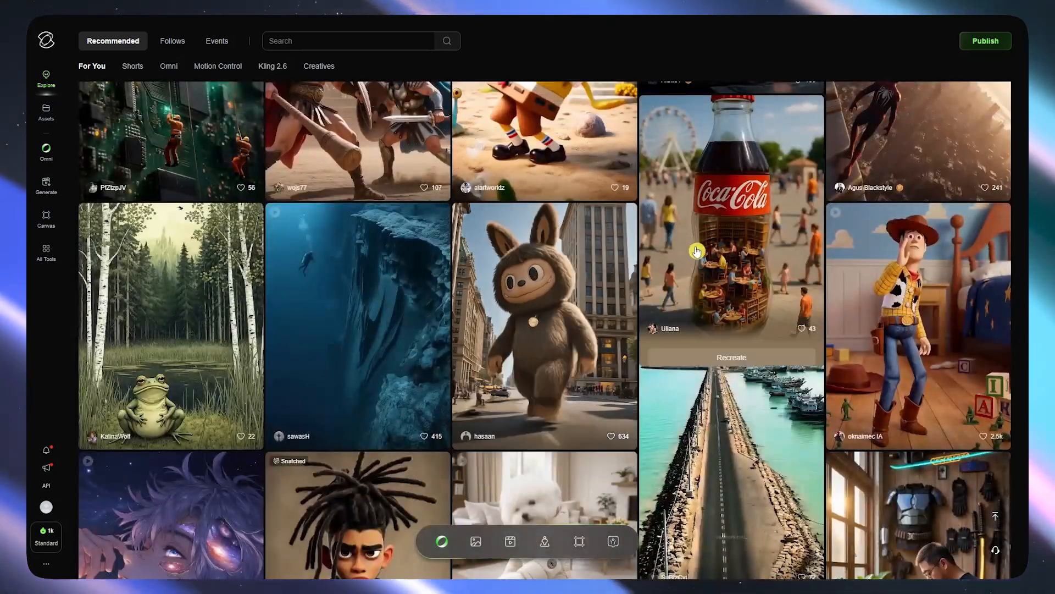
{"action": "scroll", "coordinate": [690, 302], "scroll_direction": "up", "scroll_amount": 3}
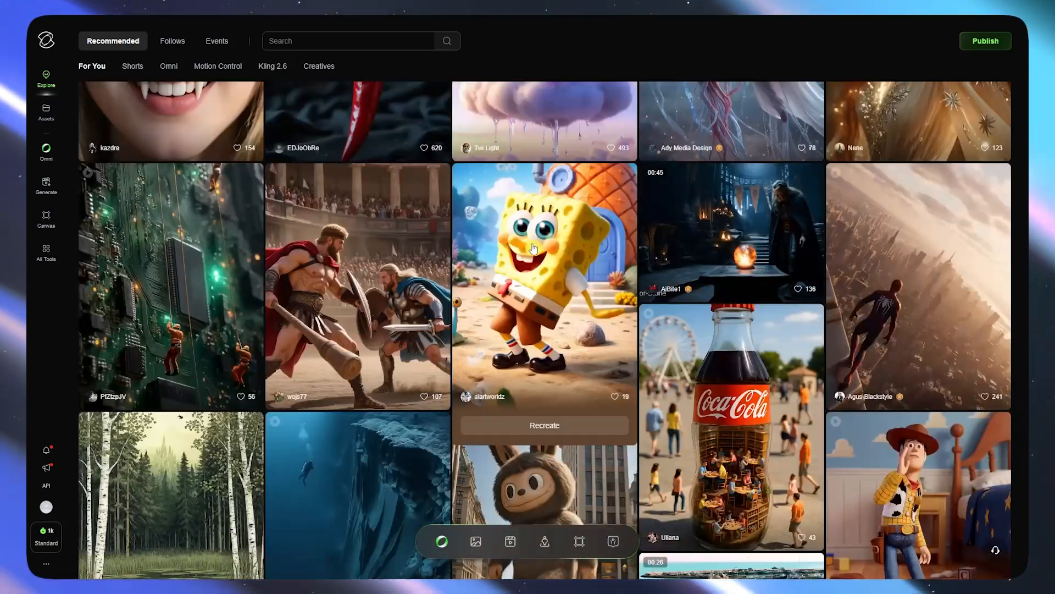
{"action": "scroll", "coordinate": [576, 340], "scroll_direction": "up", "scroll_amount": 3}
{"action": "scroll", "coordinate": [580, 339], "scroll_direction": "up", "scroll_amount": 3}
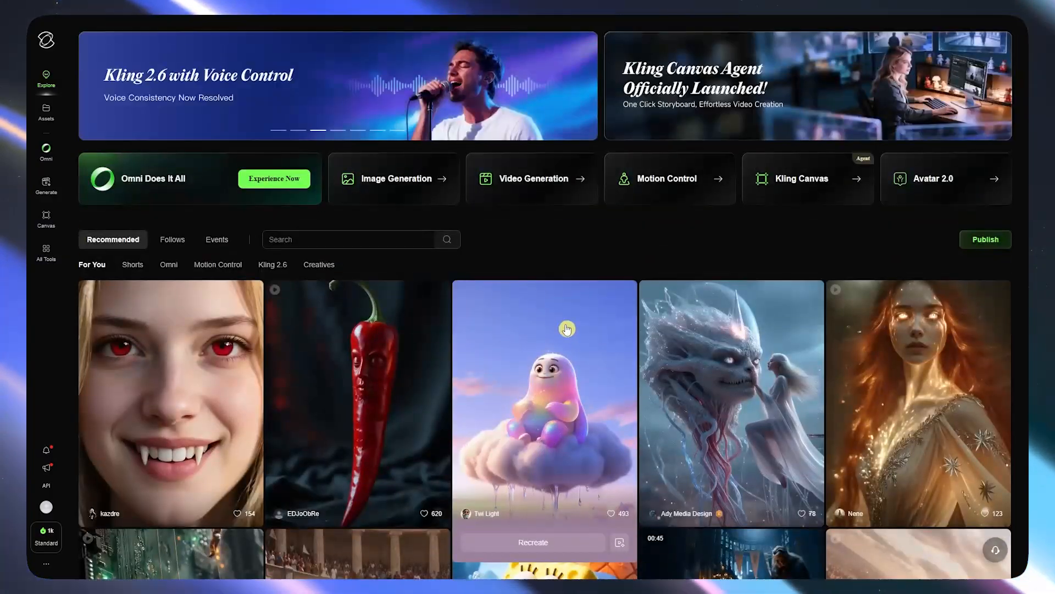
Step: Open the picture of the red-haired boy holding a heart and read the prompt in its details
{"action": "scroll", "coordinate": [546, 332], "scroll_direction": "down", "scroll_amount": 12}
{"action": "scroll", "coordinate": [544, 332], "scroll_direction": "down", "scroll_amount": 15}
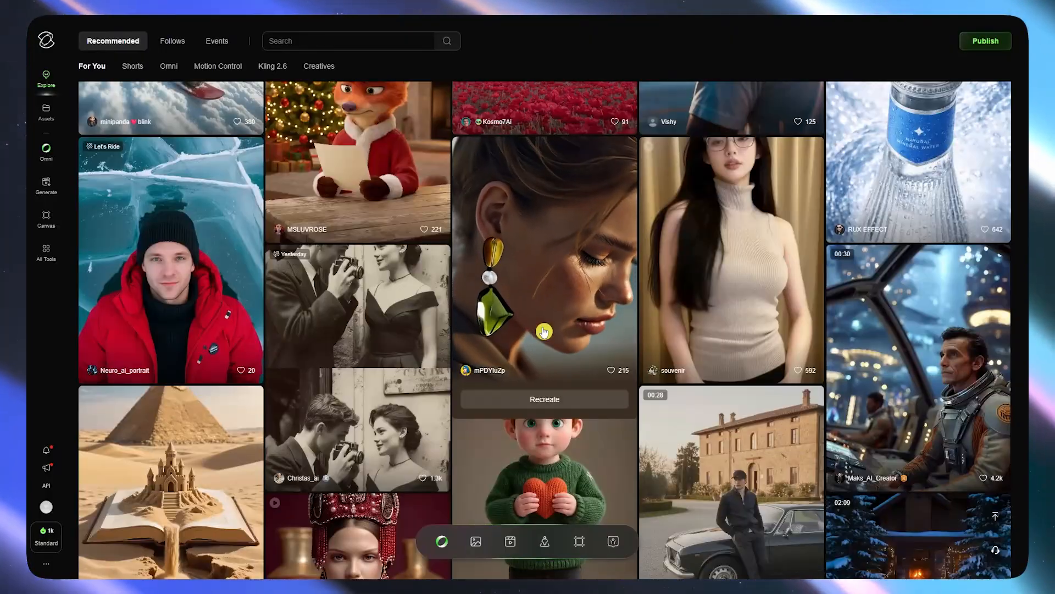
{"action": "scroll", "coordinate": [544, 332], "scroll_direction": "down", "scroll_amount": 5}
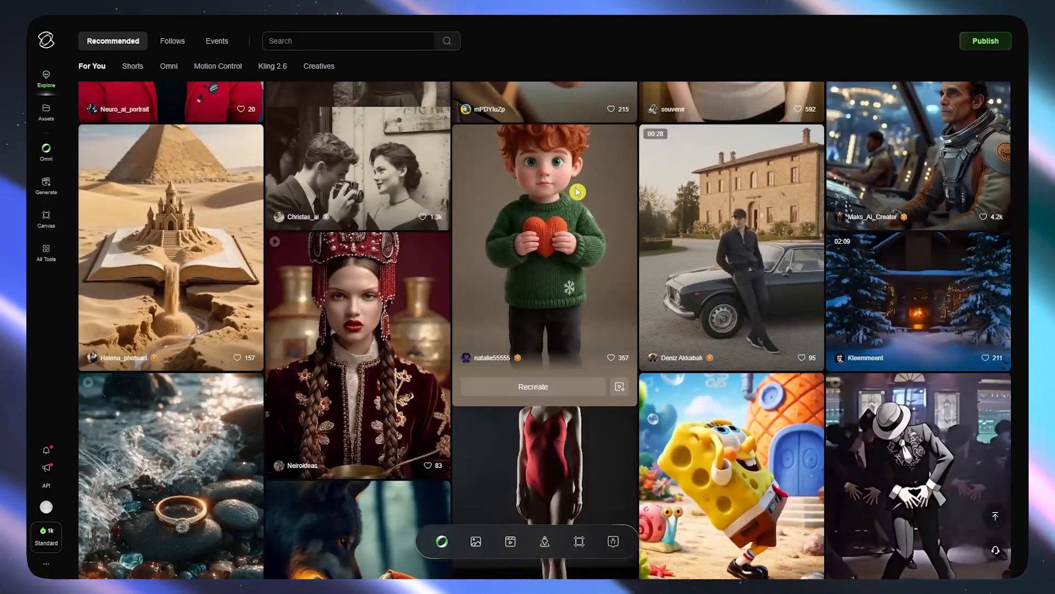
{"action": "left_click", "coordinate": [577, 191]}
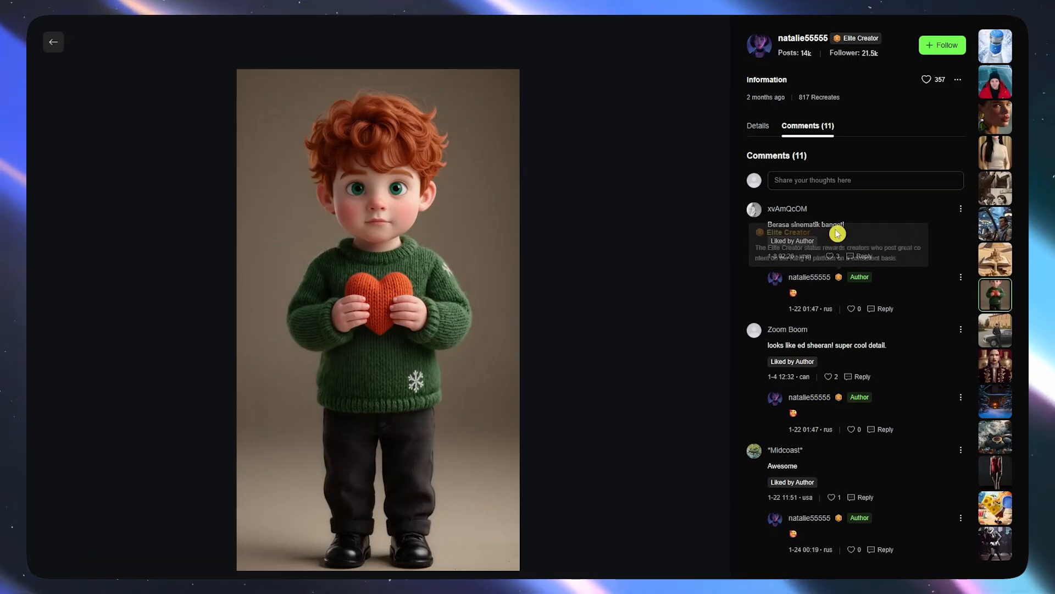
{"action": "left_click", "coordinate": [758, 126]}
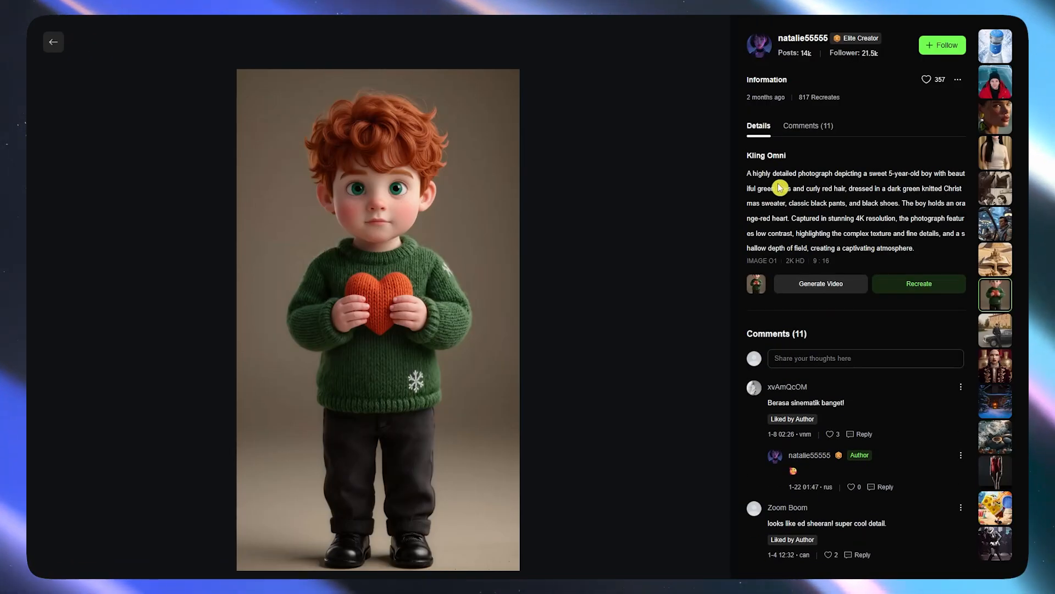
{"action": "left_click_drag", "start_coordinate": [755, 174], "coordinate": [910, 248]}
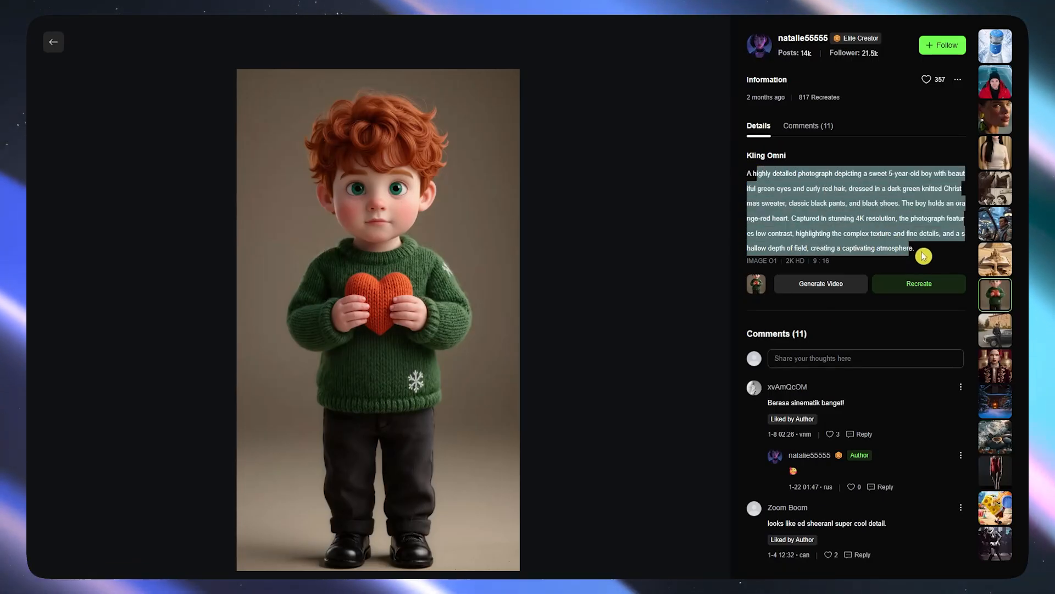
{"action": "left_click", "coordinate": [923, 248]}
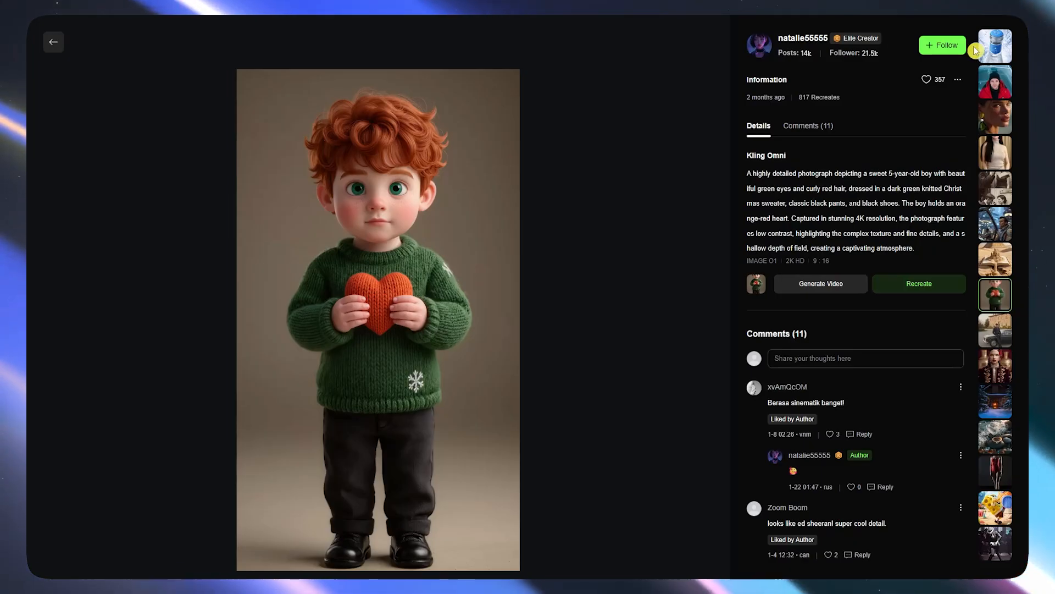
Step: Leave the picture, check the Follows and Events sections, and return to the Recommended works
{"action": "left_click", "coordinate": [53, 42]}
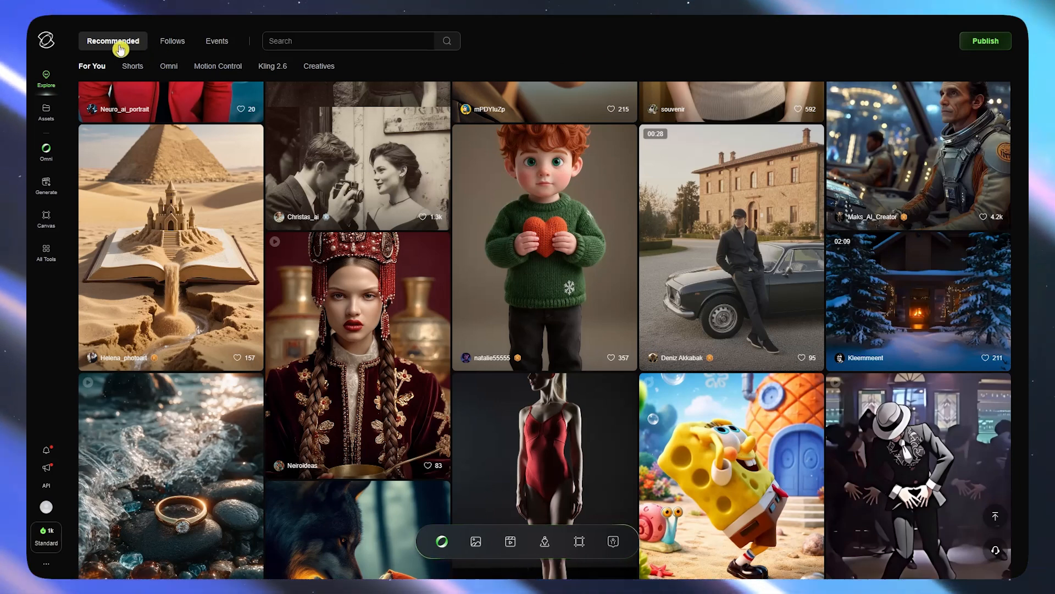
{"action": "left_click", "coordinate": [170, 42]}
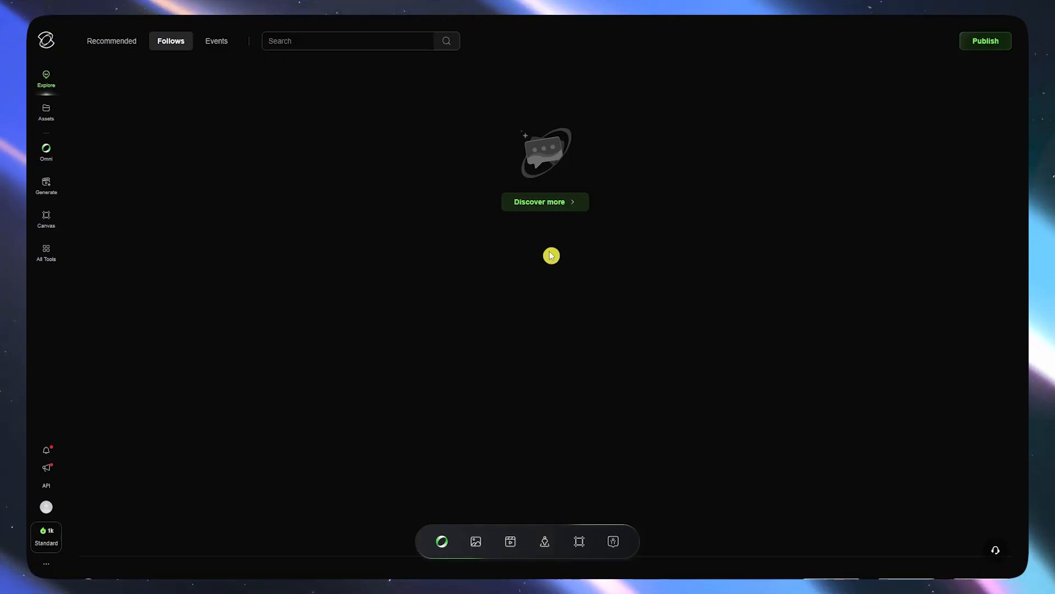
{"action": "left_click", "coordinate": [212, 50]}
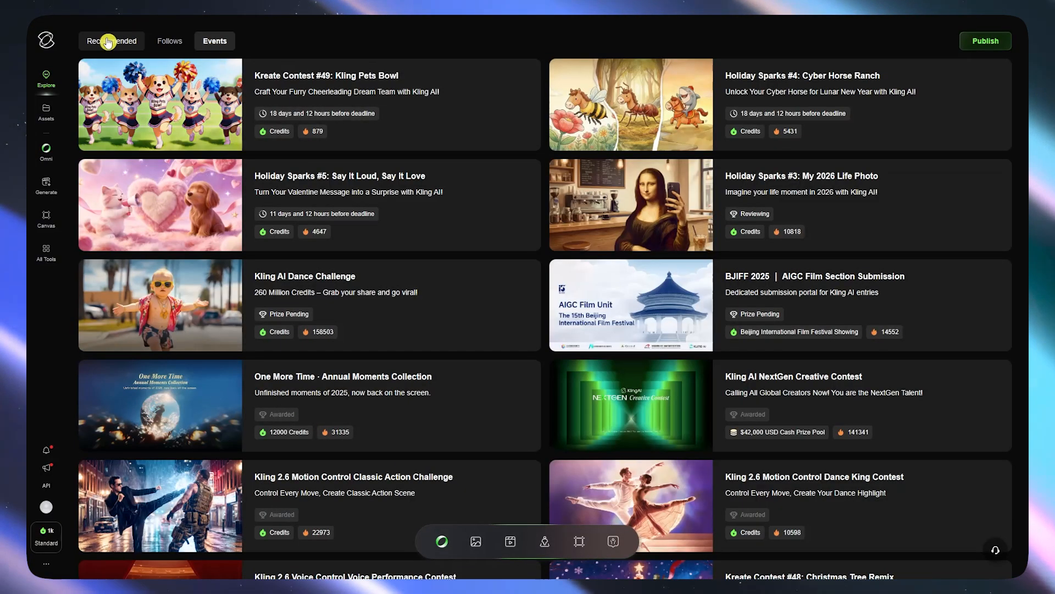
{"action": "left_click", "coordinate": [109, 44]}
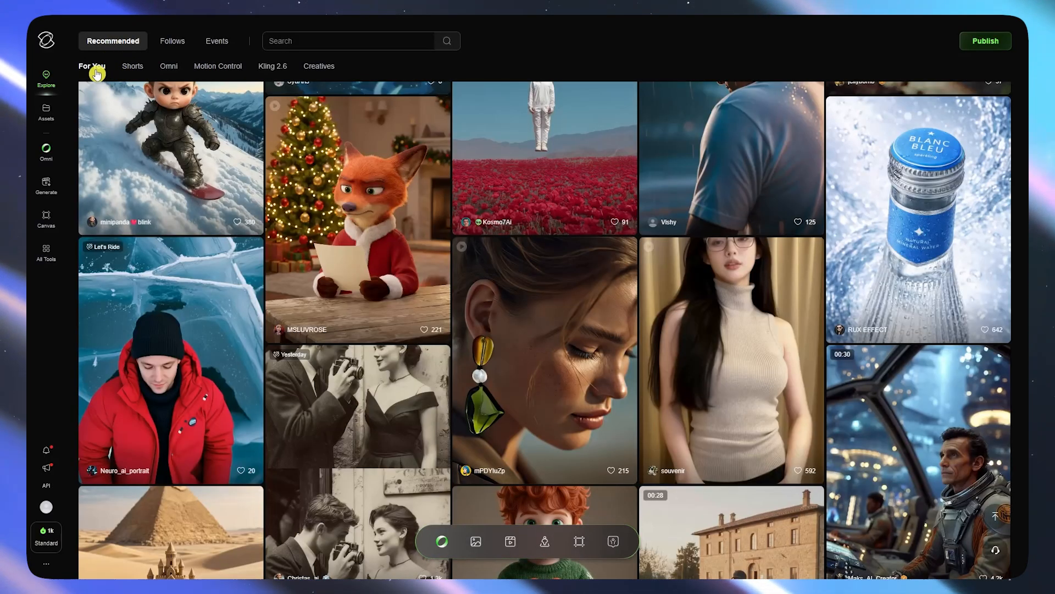
Step: View the recommended works by category: Shorts, Omni, Motion Control, Kling 2.6 and Creatives, ending on Shorts
{"action": "left_click", "coordinate": [131, 68]}
{"action": "left_click", "coordinate": [171, 71]}
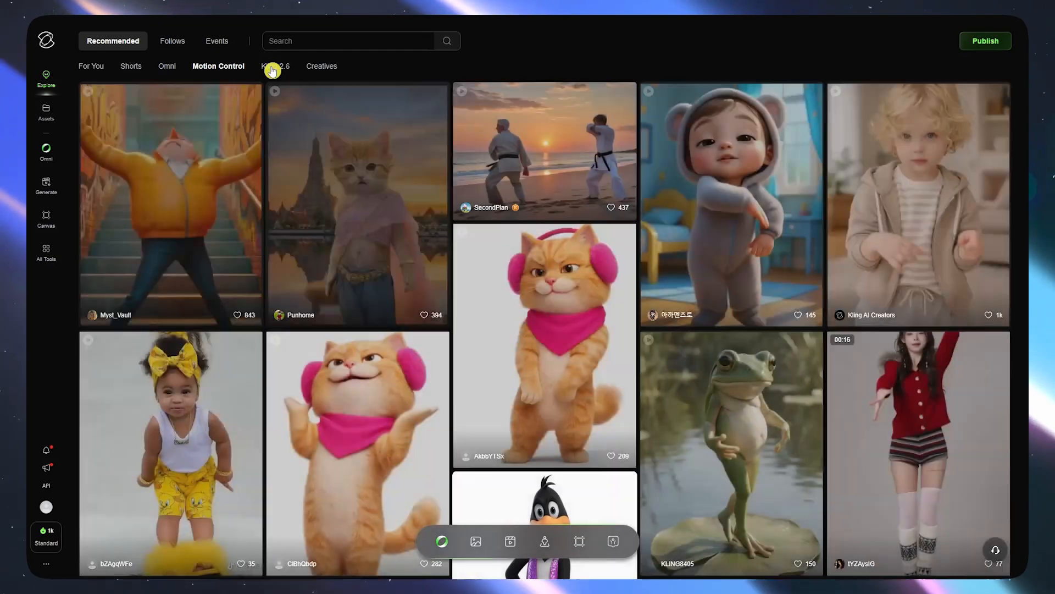
{"action": "left_click", "coordinate": [276, 67]}
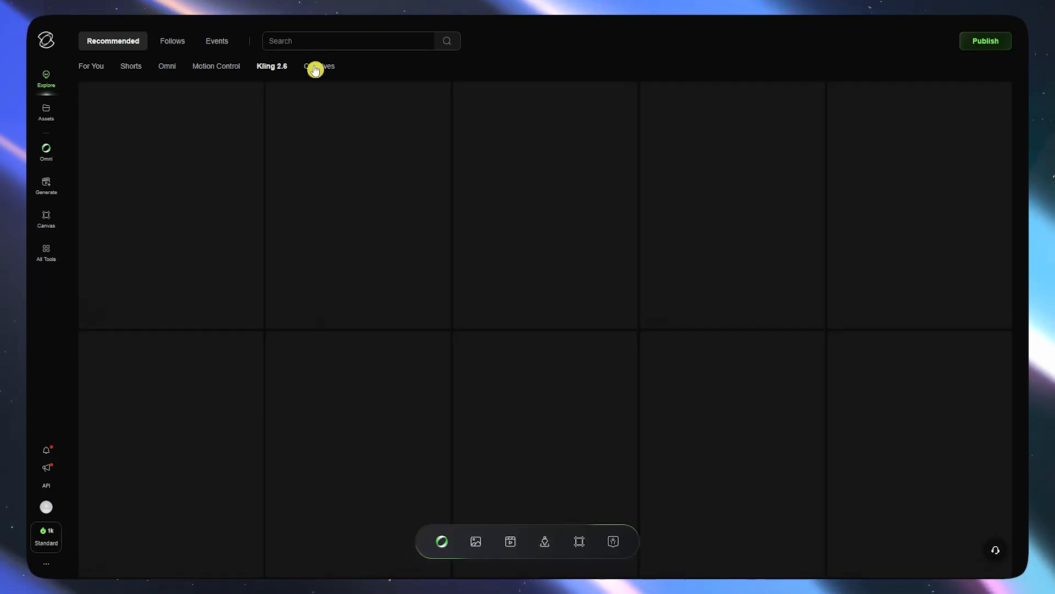
{"action": "left_click", "coordinate": [320, 68]}
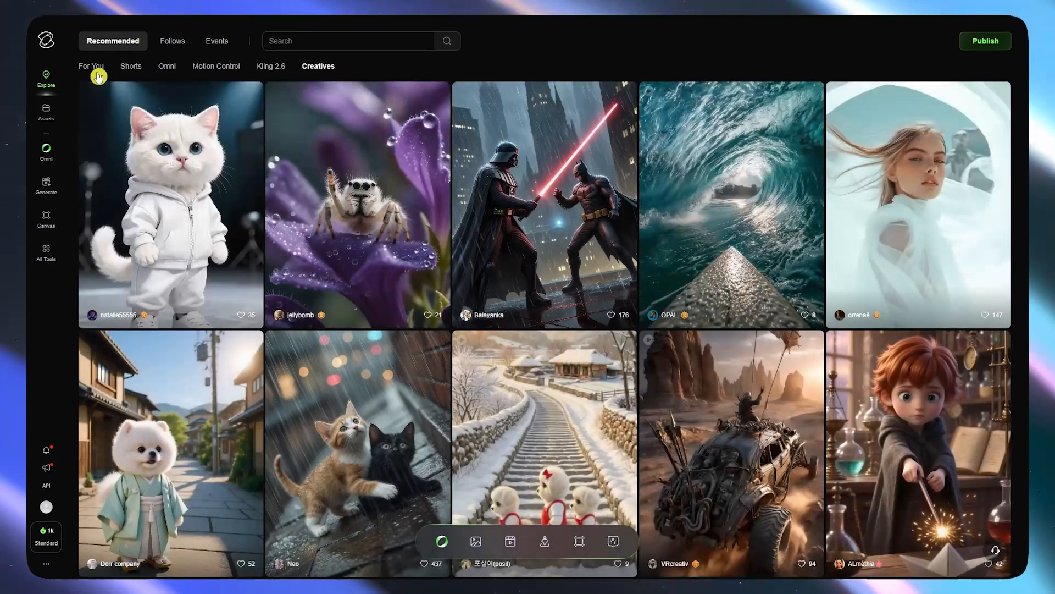
{"action": "left_click", "coordinate": [136, 68]}
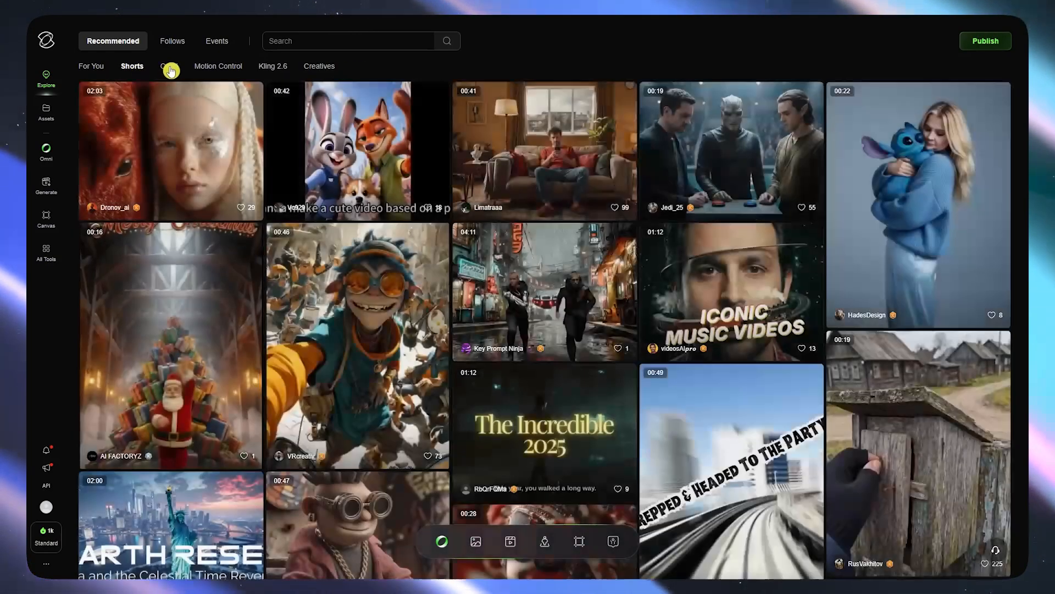
Step: View the recommended works in the Omni and For You categories and make the gallery search ready for a query
{"action": "left_click", "coordinate": [170, 68]}
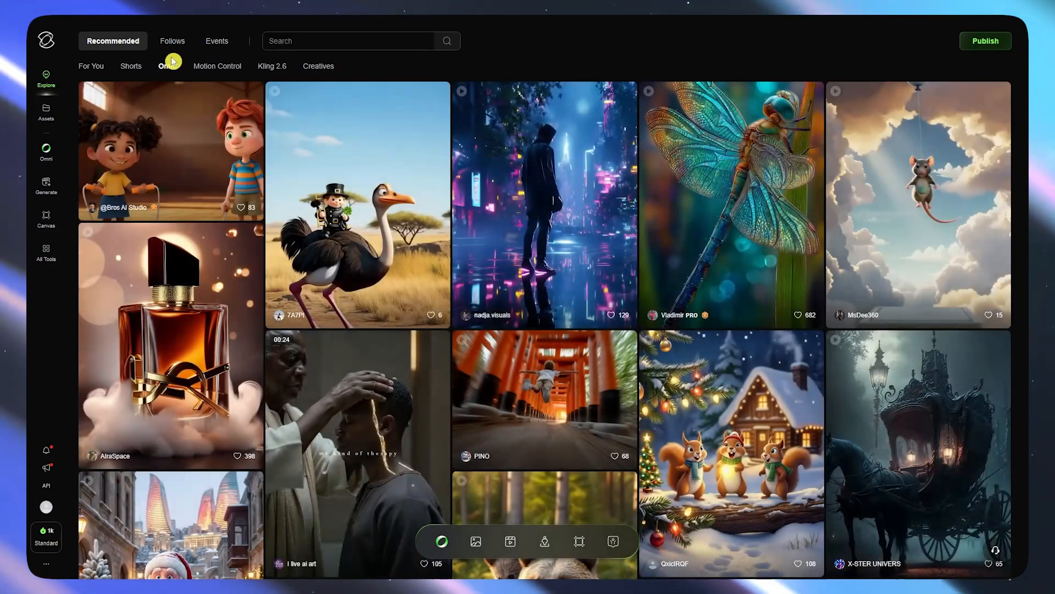
{"action": "left_click", "coordinate": [92, 67]}
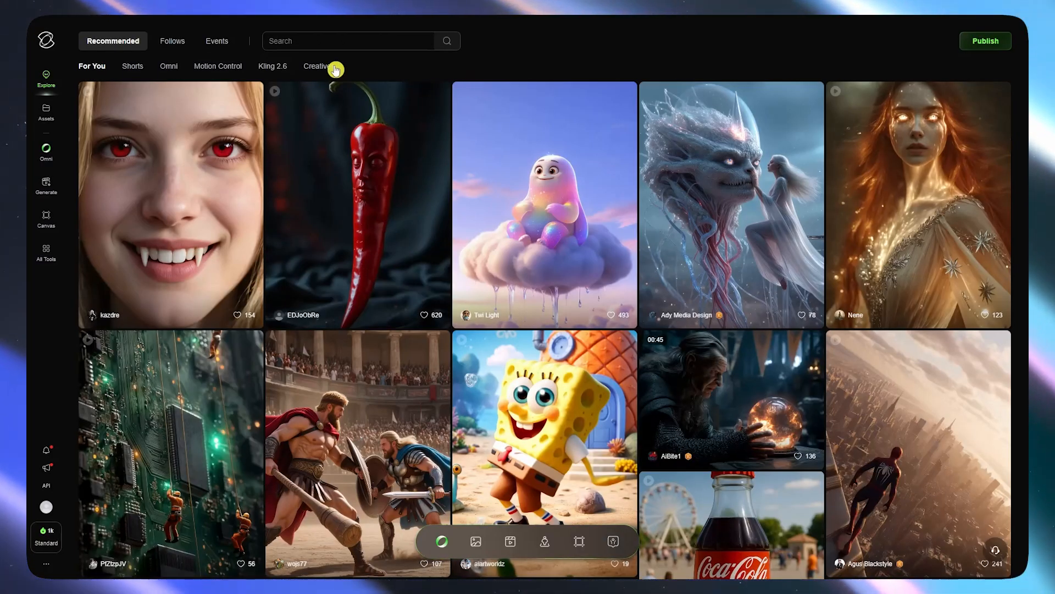
{"action": "left_click", "coordinate": [324, 41]}
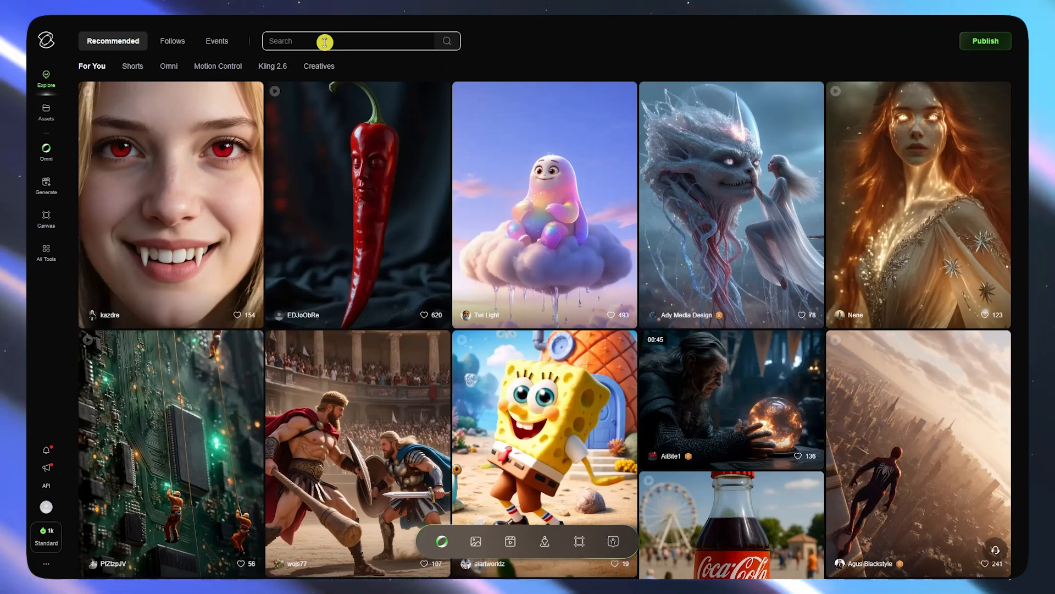
Step: View the Assets sections Creatives, Uploads, Image Editing, Kling Canvas, Principal assets and Prompt Presets, and return to Creatives
{"action": "left_click", "coordinate": [48, 118]}
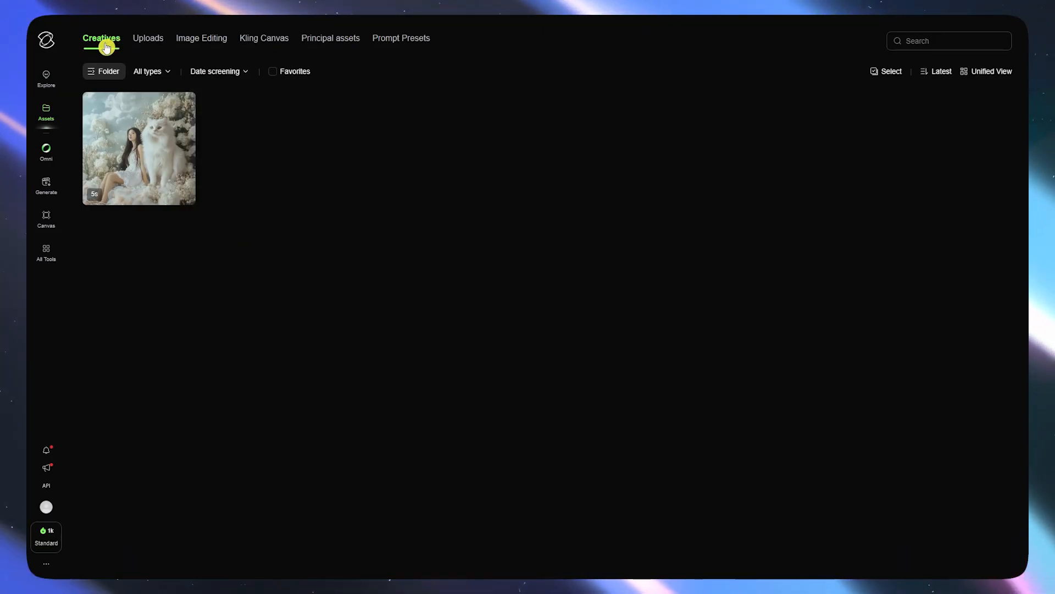
{"action": "left_click", "coordinate": [136, 46]}
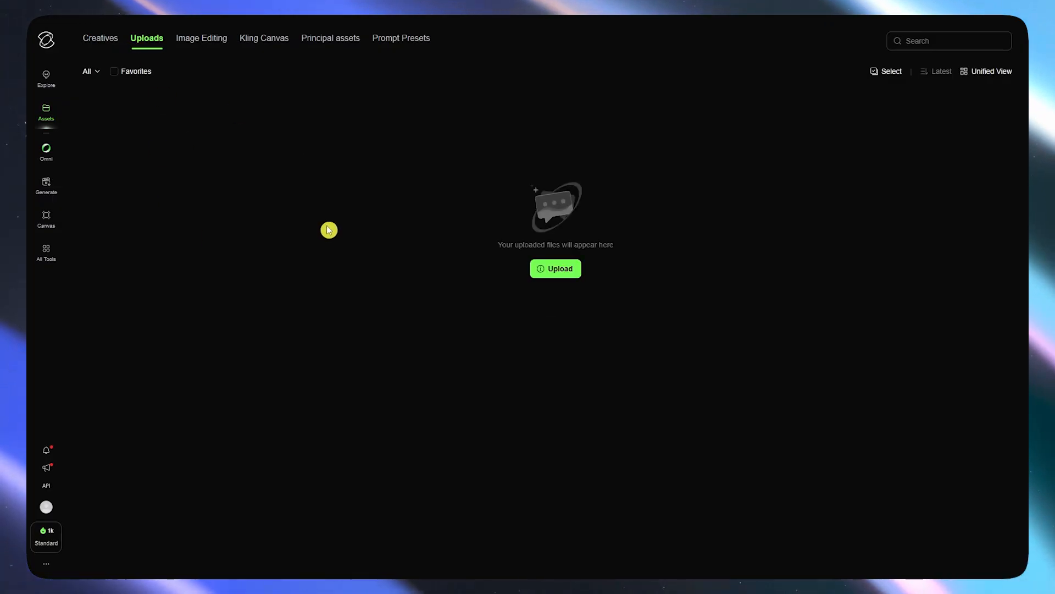
{"action": "mouse_move", "coordinate": [612, 240]}
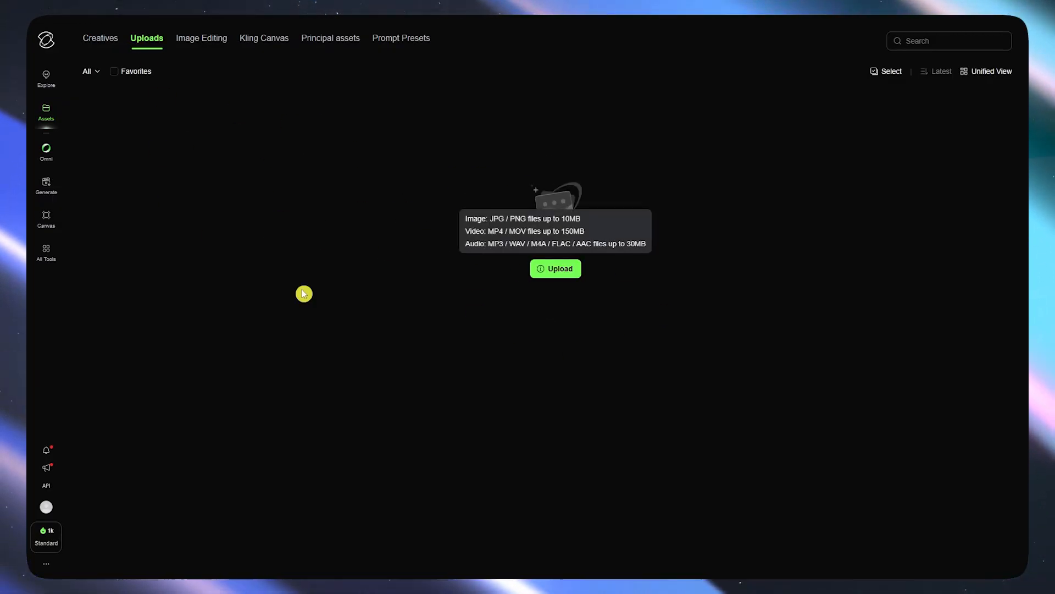
{"action": "left_click", "coordinate": [213, 41]}
{"action": "left_click", "coordinate": [274, 39]}
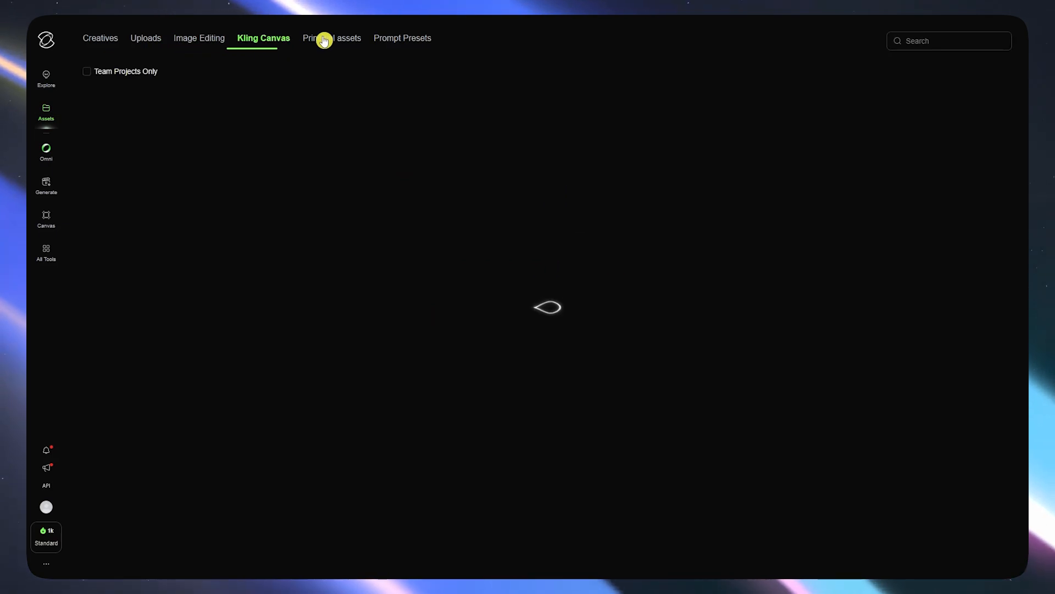
{"action": "left_click", "coordinate": [324, 40]}
{"action": "left_click", "coordinate": [384, 40]}
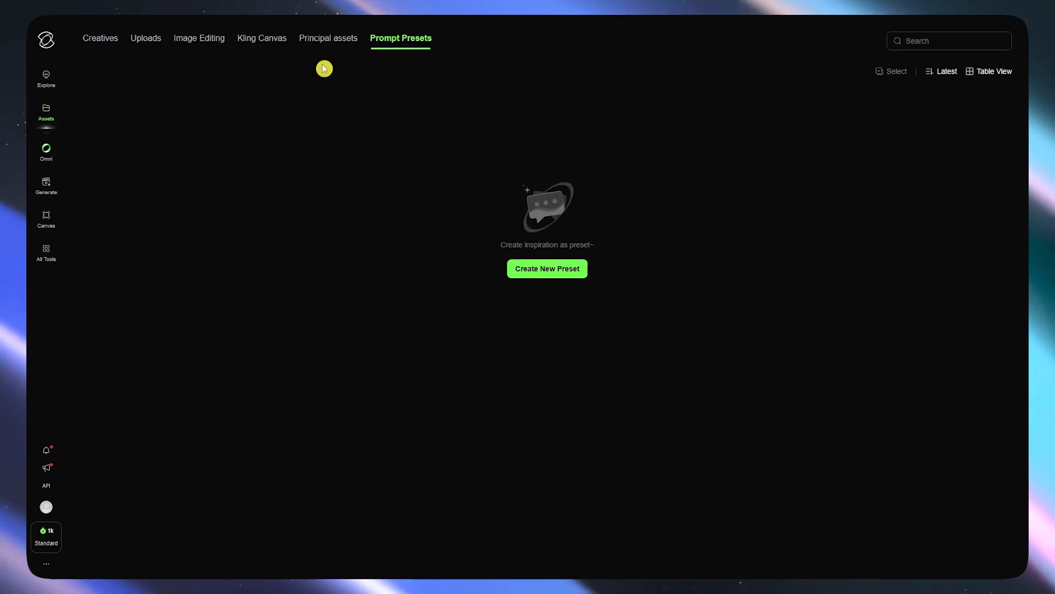
{"action": "left_click", "coordinate": [112, 39]}
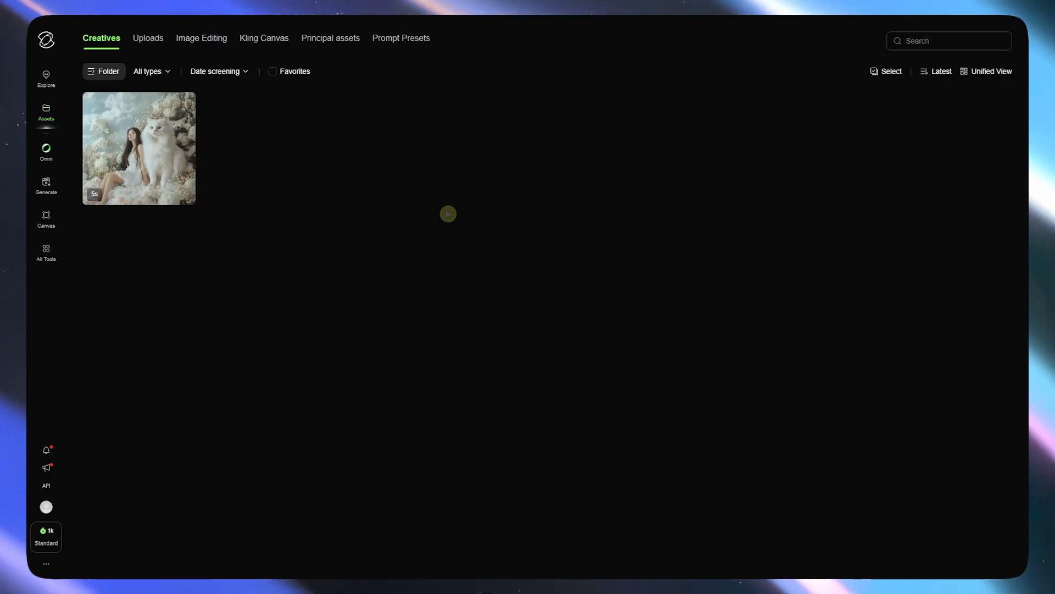
Step: Open Omni, choose Image to Video, and compare Video Generation with Image Generation, ending on Video Generation
{"action": "left_click", "coordinate": [48, 150]}
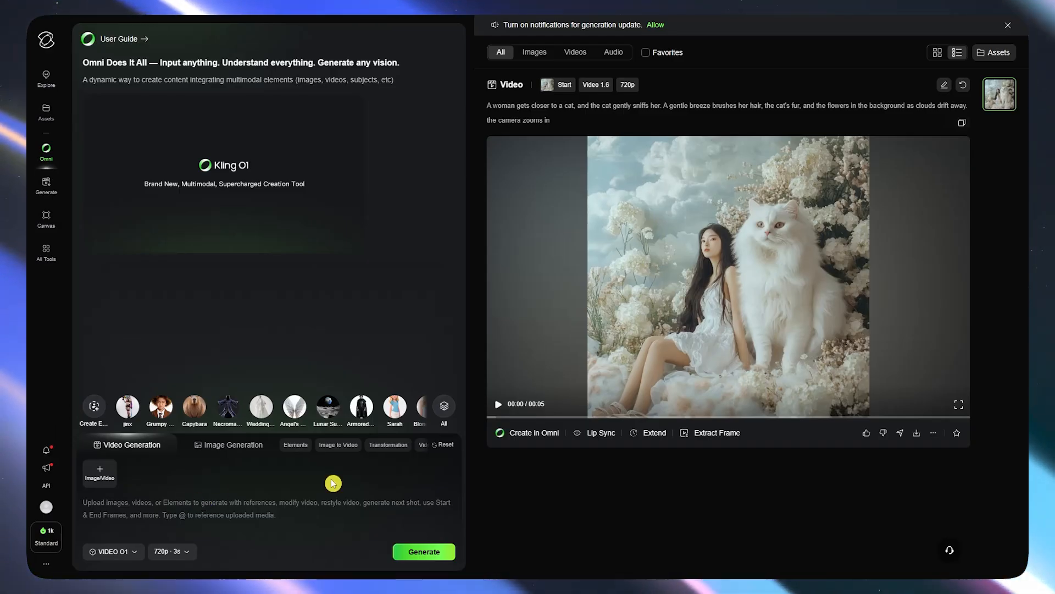
{"action": "left_click", "coordinate": [338, 444]}
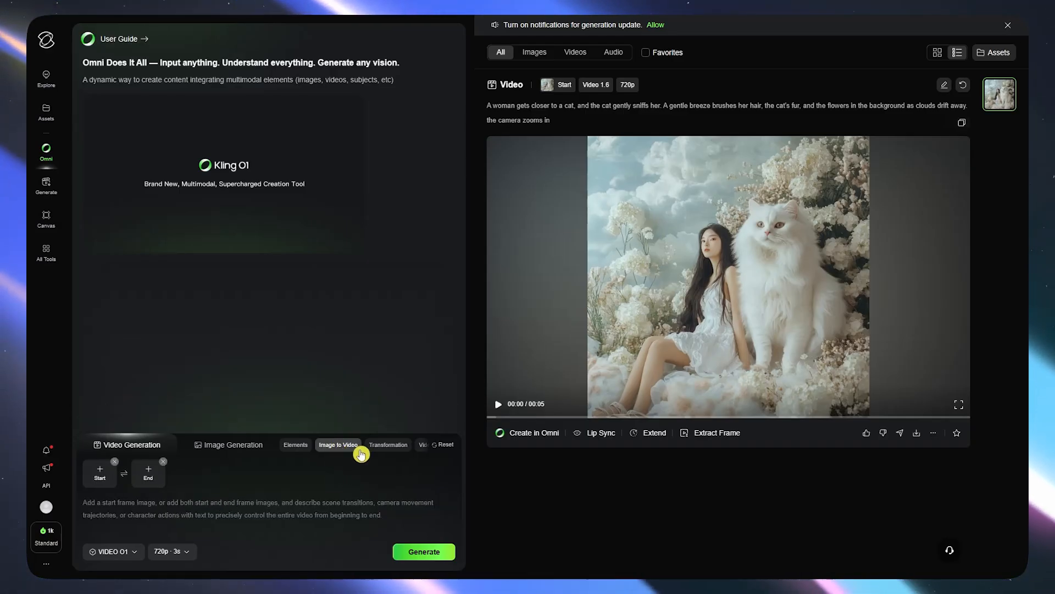
{"action": "left_click", "coordinate": [235, 444]}
{"action": "left_click", "coordinate": [126, 446]}
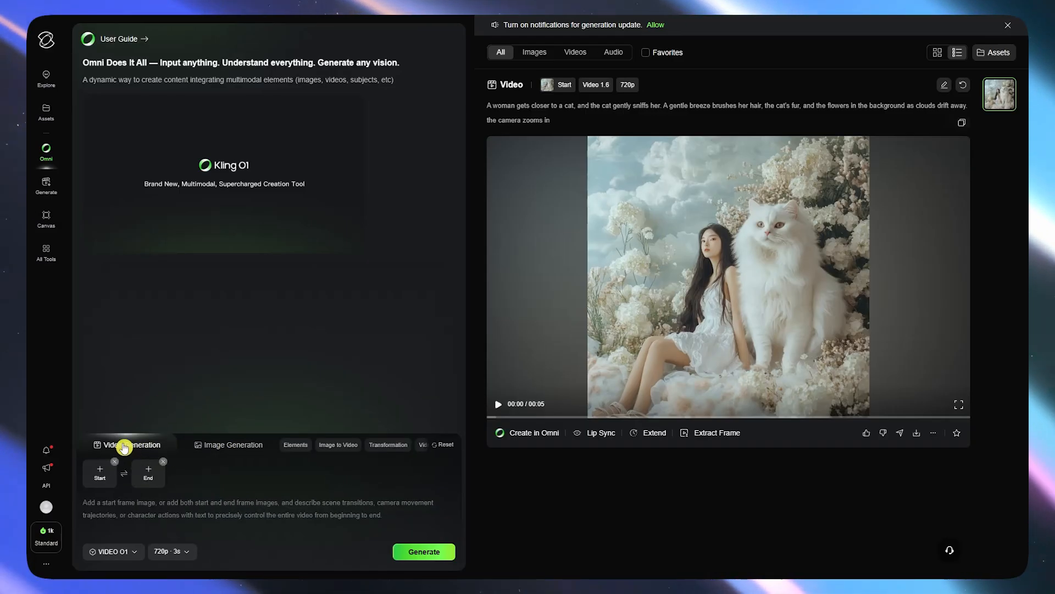
{"action": "left_click", "coordinate": [215, 444]}
{"action": "left_click", "coordinate": [144, 445]}
{"action": "left_click", "coordinate": [222, 445]}
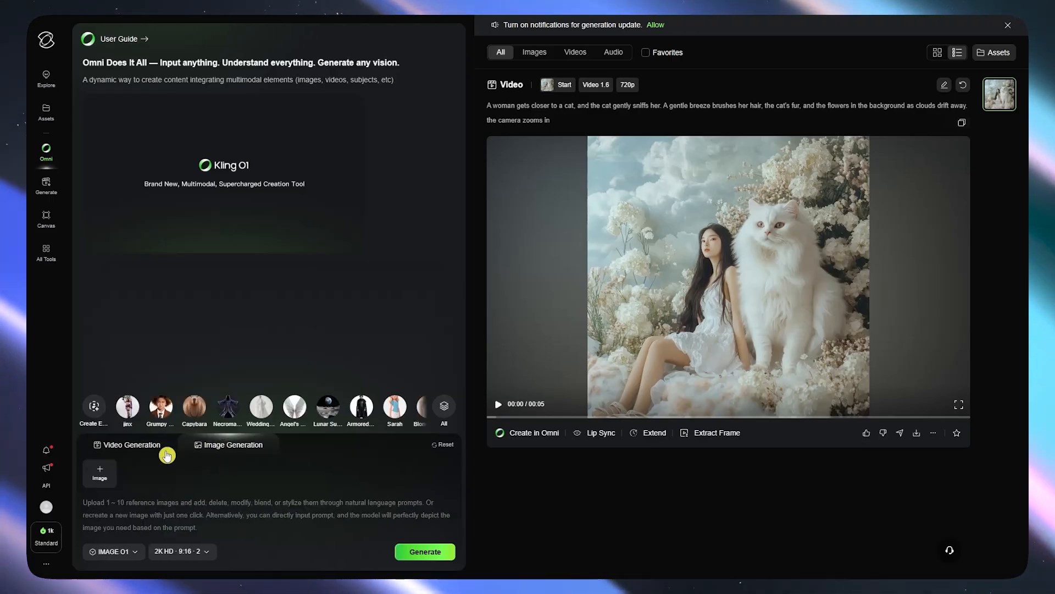
{"action": "left_click", "coordinate": [152, 454]}
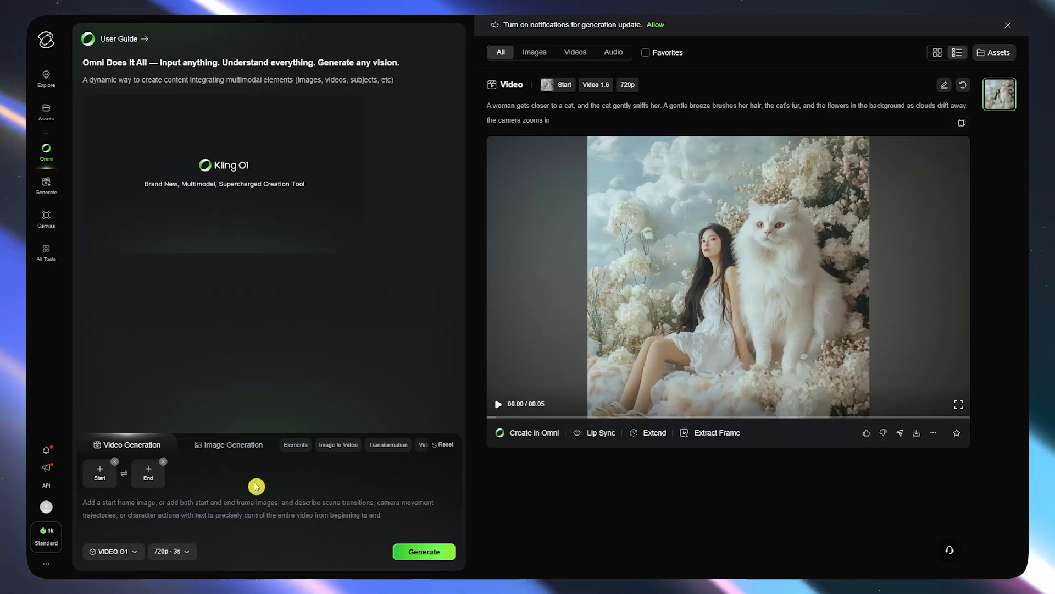
Step: Examine the prompt area and the video modes Elements, Image to Video, Transformation and the one after it, ending on Elements
{"action": "mouse_move", "coordinate": [215, 202]}
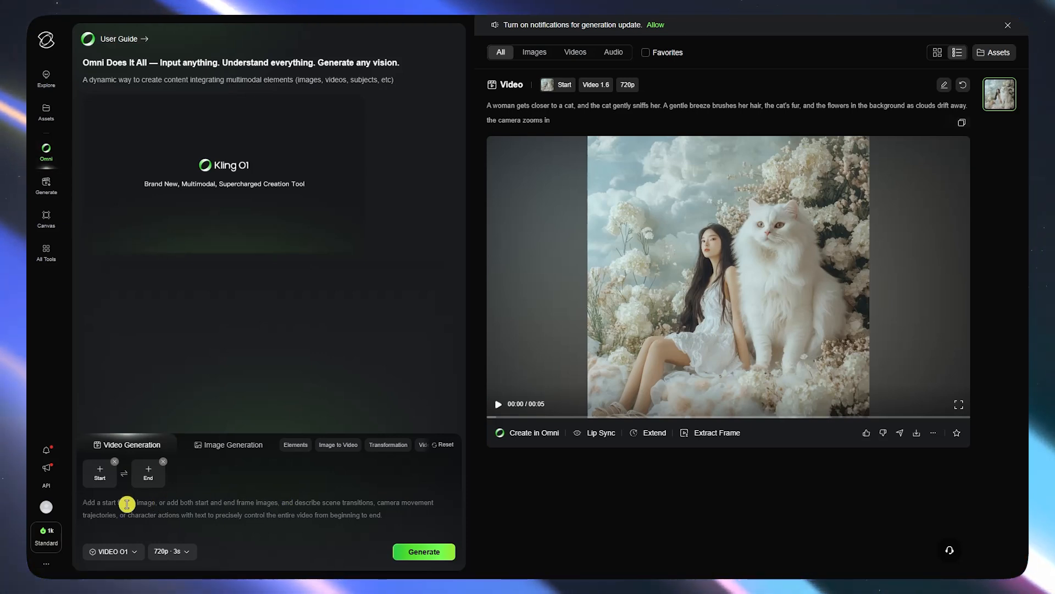
{"action": "left_click", "coordinate": [146, 503]}
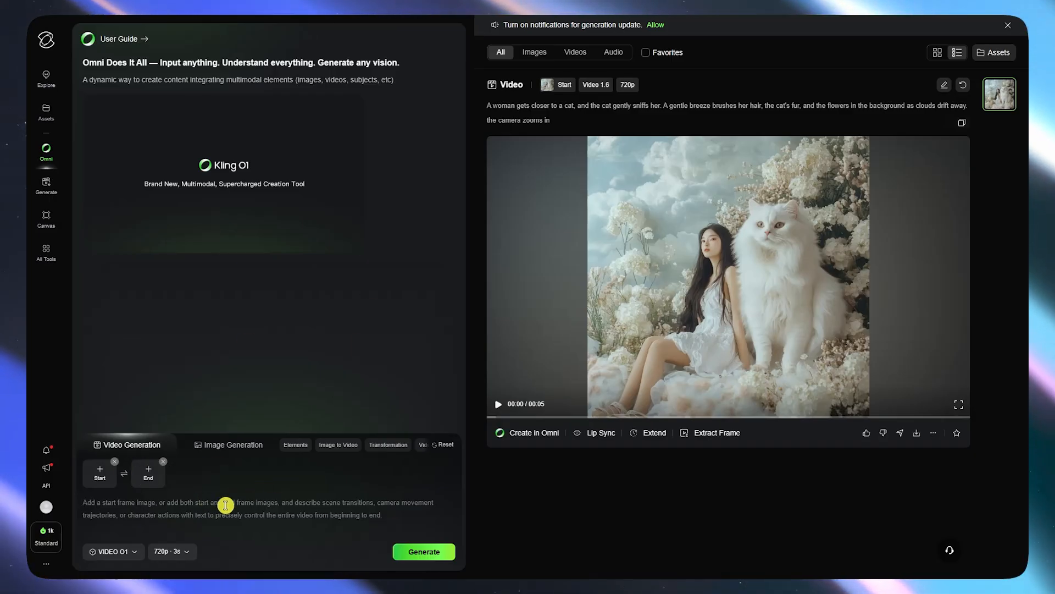
{"action": "mouse_move", "coordinate": [272, 177]}
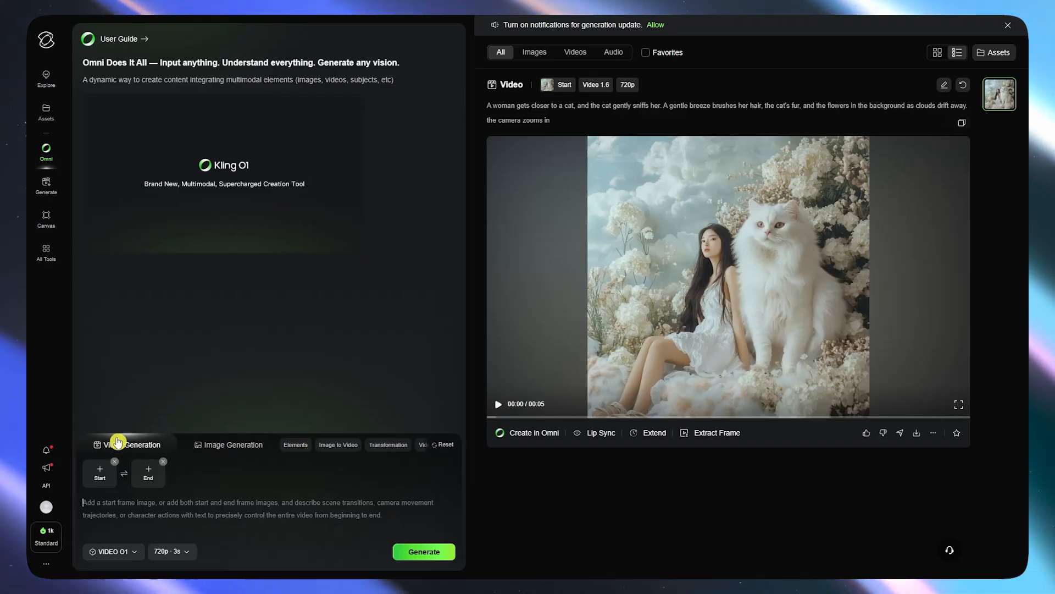
{"action": "left_click", "coordinate": [297, 447]}
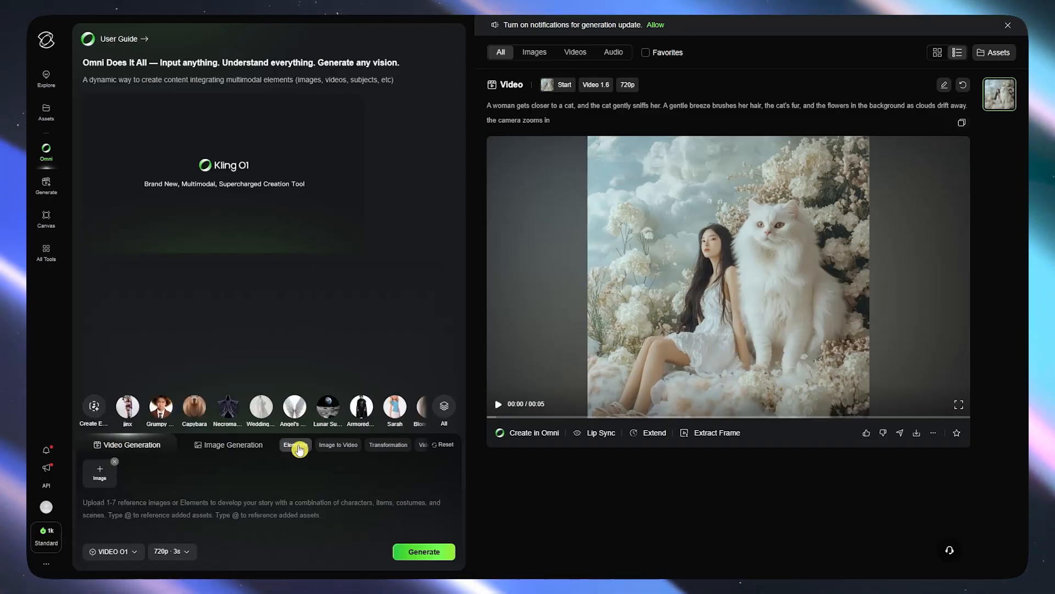
{"action": "left_click", "coordinate": [349, 446]}
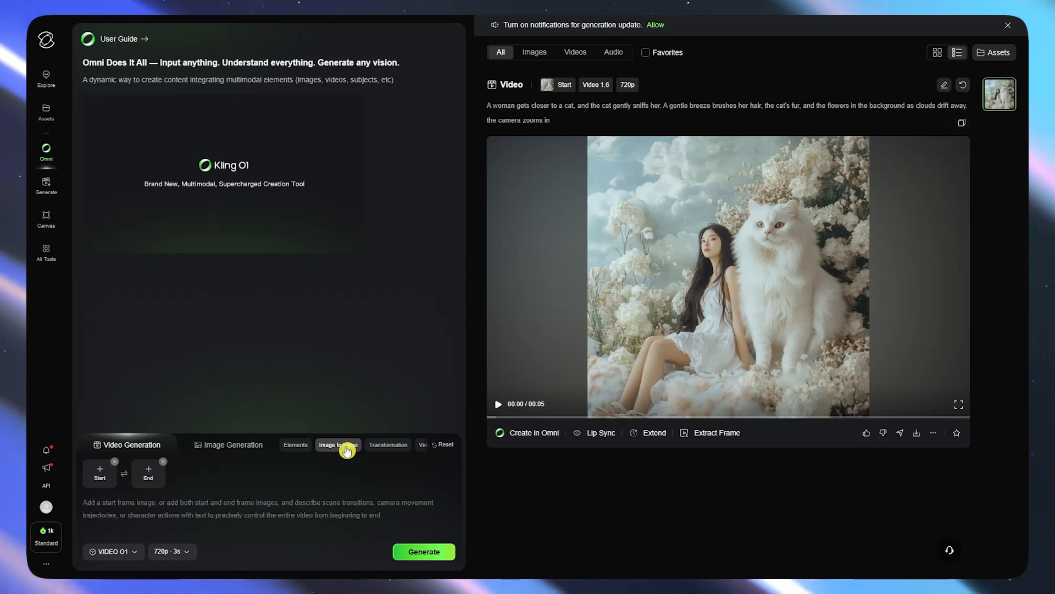
{"action": "left_click", "coordinate": [386, 447]}
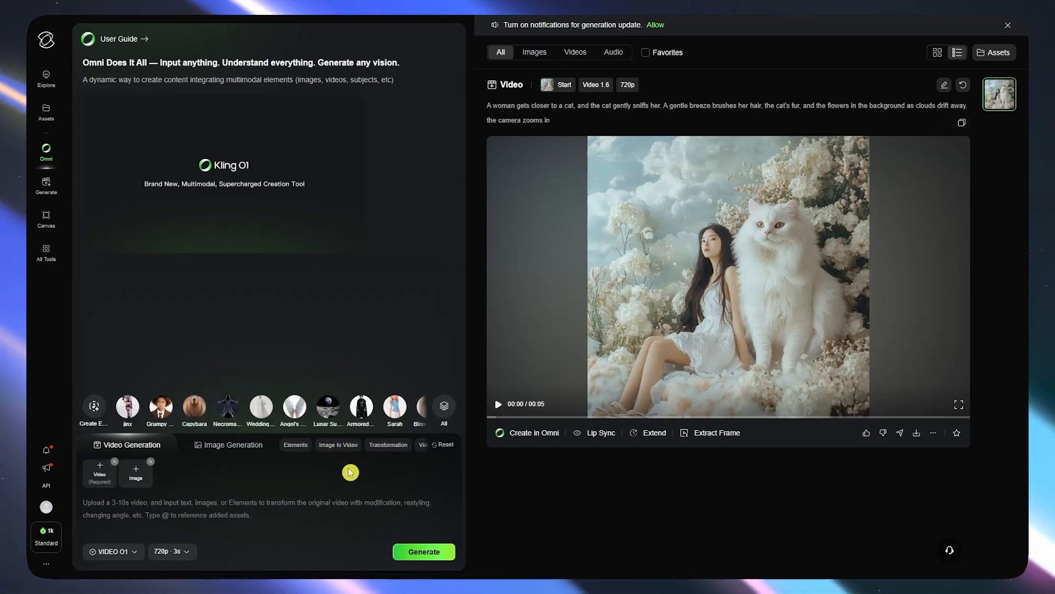
{"action": "left_click", "coordinate": [419, 447]}
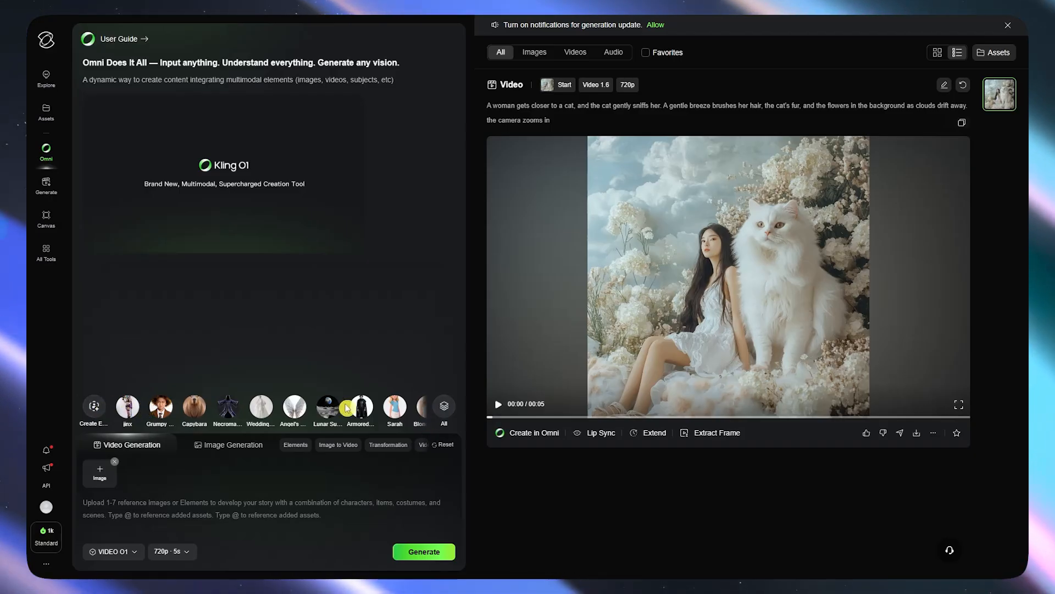
Step: Open the full Element Library and browse the preset elements down the list and back to its start
{"action": "left_click", "coordinate": [444, 409]}
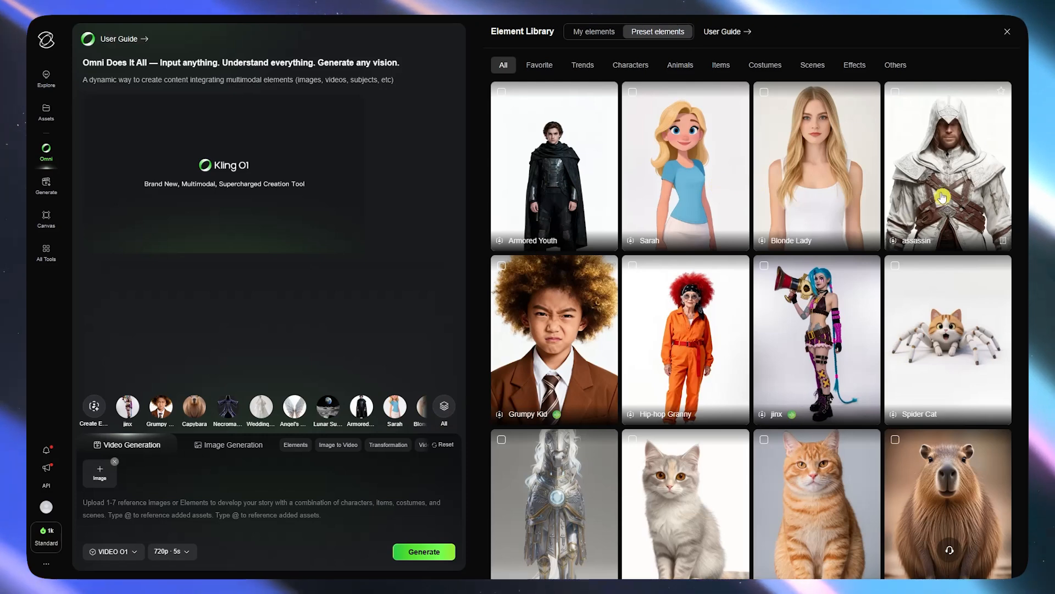
{"action": "scroll", "coordinate": [866, 365], "scroll_direction": "down", "scroll_amount": 1}
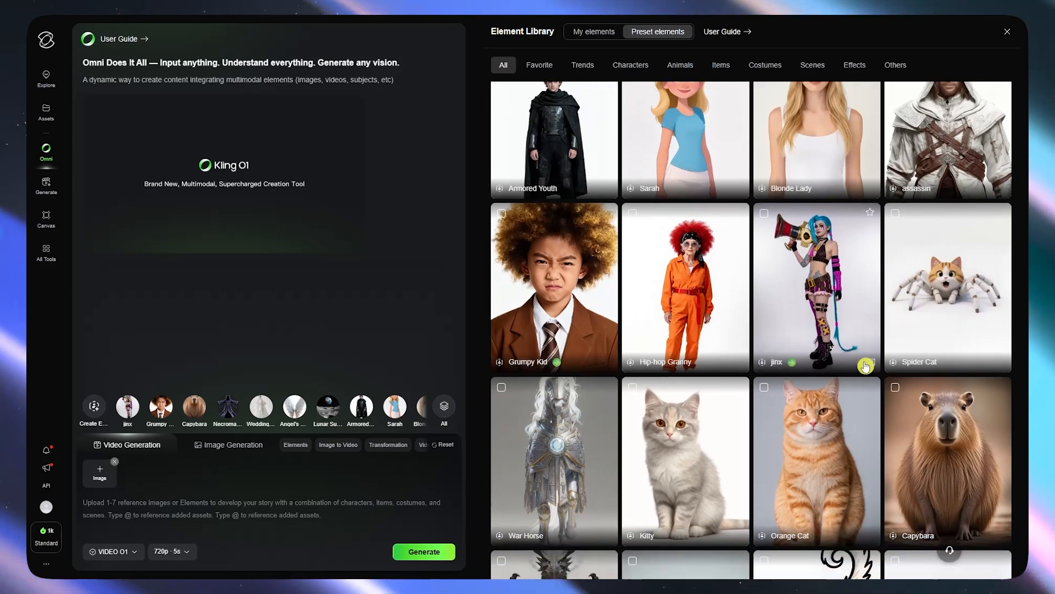
{"action": "scroll", "coordinate": [792, 355], "scroll_direction": "up", "scroll_amount": 1}
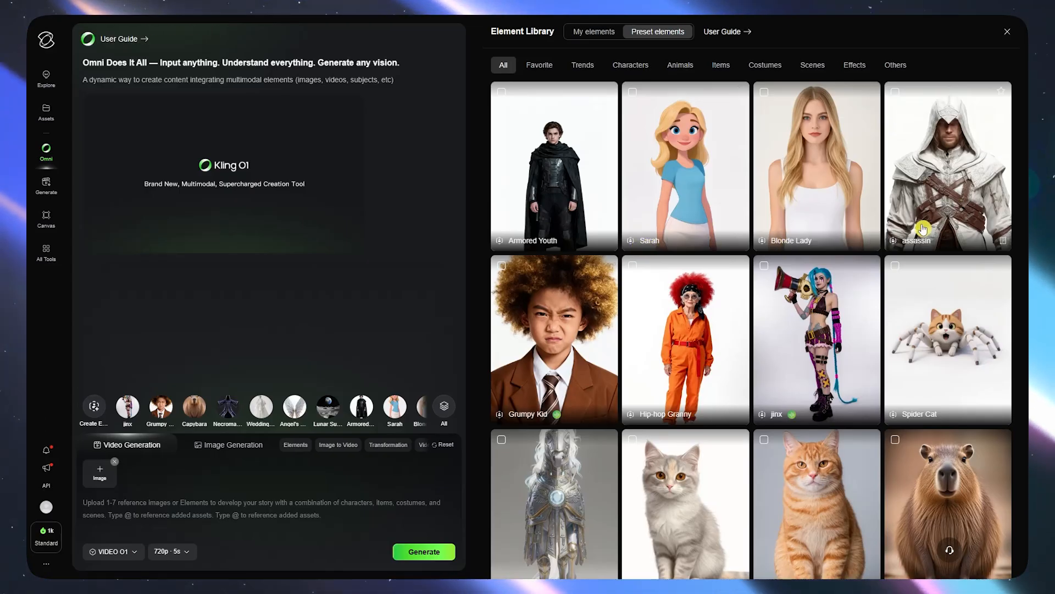
{"action": "scroll", "coordinate": [797, 259], "scroll_direction": "down", "scroll_amount": 3}
{"action": "scroll", "coordinate": [687, 312], "scroll_direction": "down", "scroll_amount": 15}
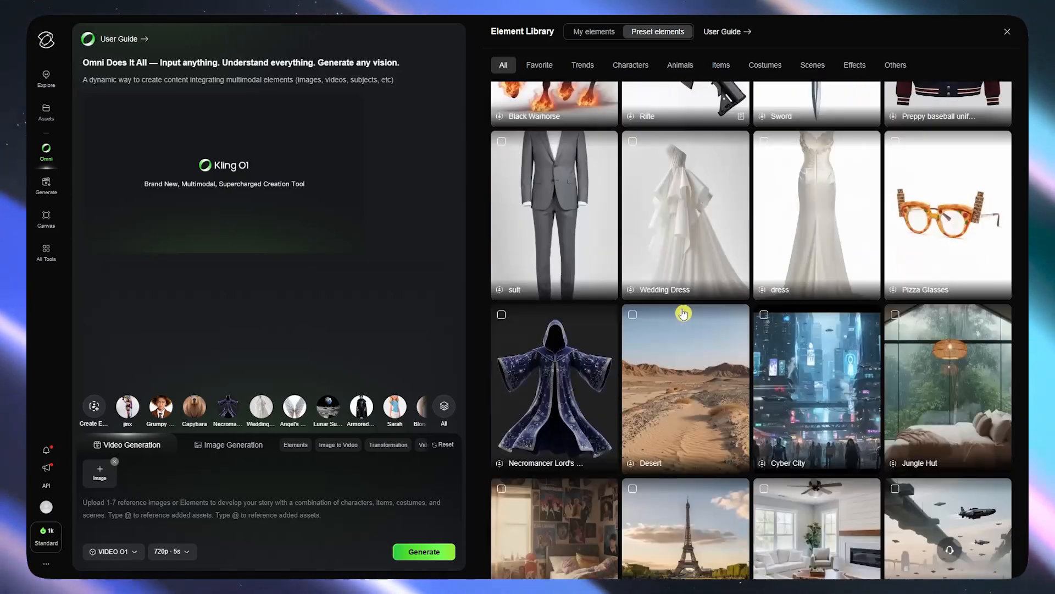
{"action": "scroll", "coordinate": [683, 313], "scroll_direction": "down", "scroll_amount": 10}
{"action": "scroll", "coordinate": [683, 313], "scroll_direction": "up", "scroll_amount": 20}
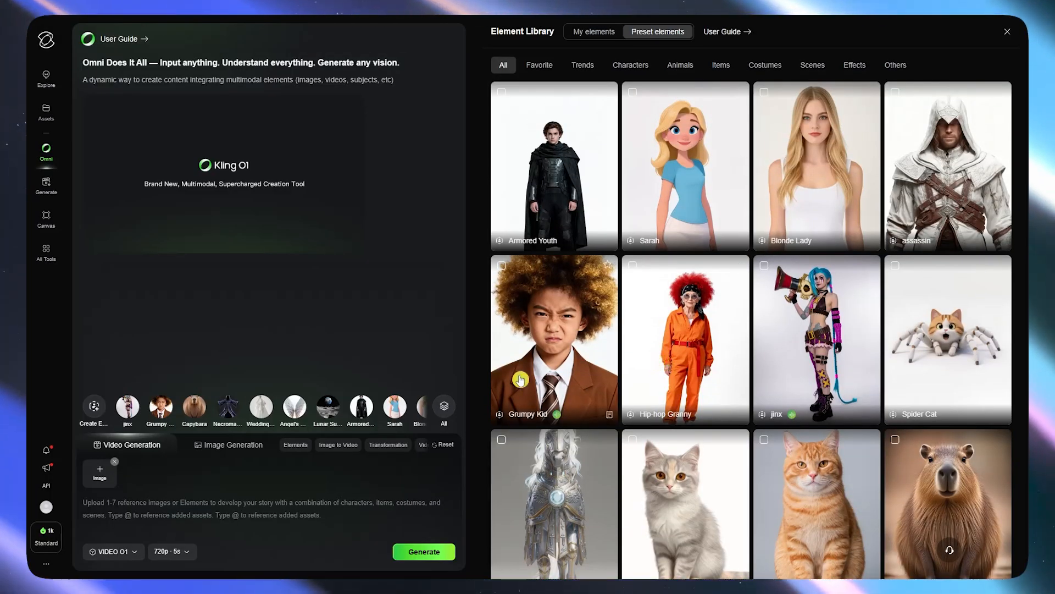
Step: Add the Grumpy Kid preset element to the video prompt and write "is wearing" after its reference
{"action": "left_click", "coordinate": [549, 343]}
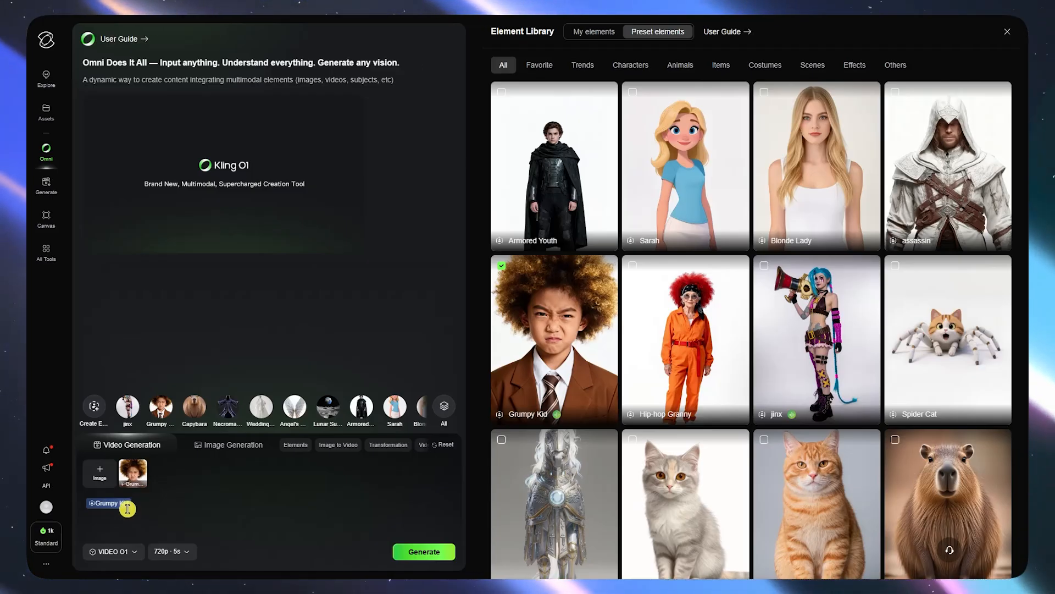
{"action": "left_click", "coordinate": [153, 504]}
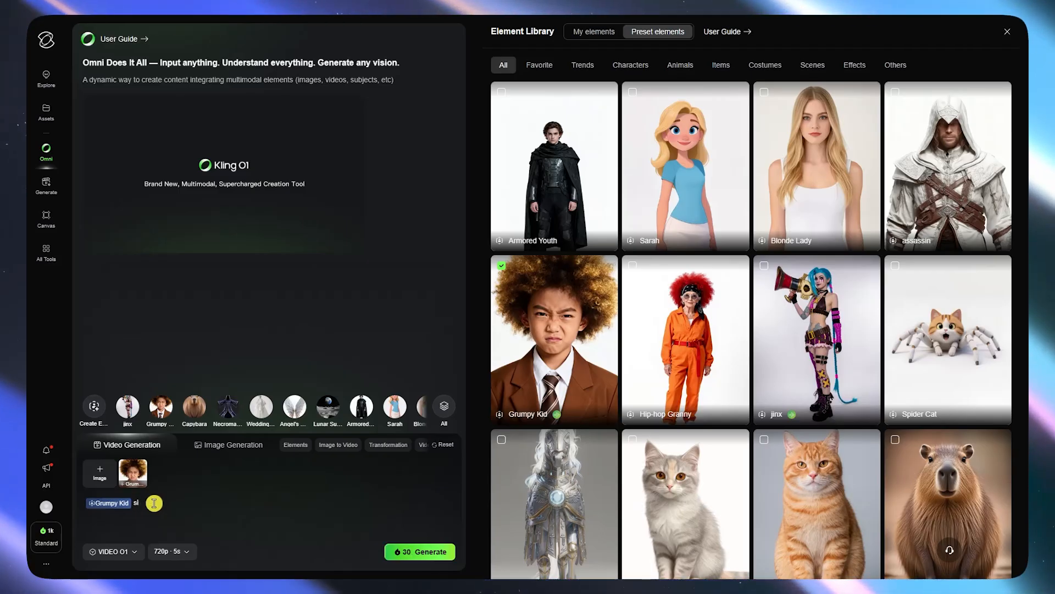
{"action": "key", "text": "BackSpace"}
{"action": "key", "text": "BackSpace"}
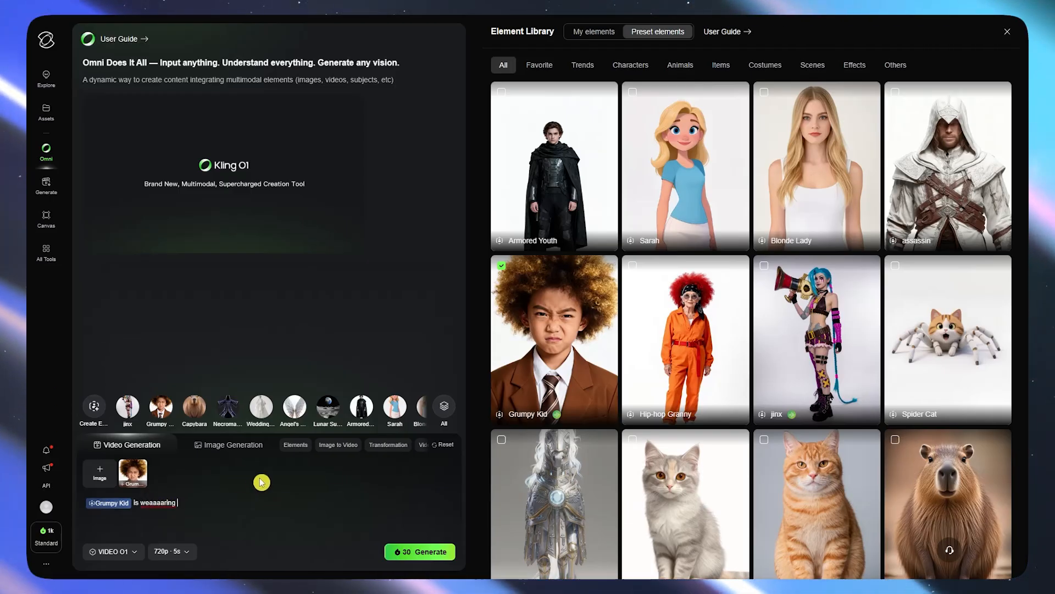
{"action": "key", "text": "BackSpace"}
{"action": "key", "text": "BackSpace"}
{"action": "key", "text": "BackSpace"}
{"action": "key", "text": "BackSpace"}
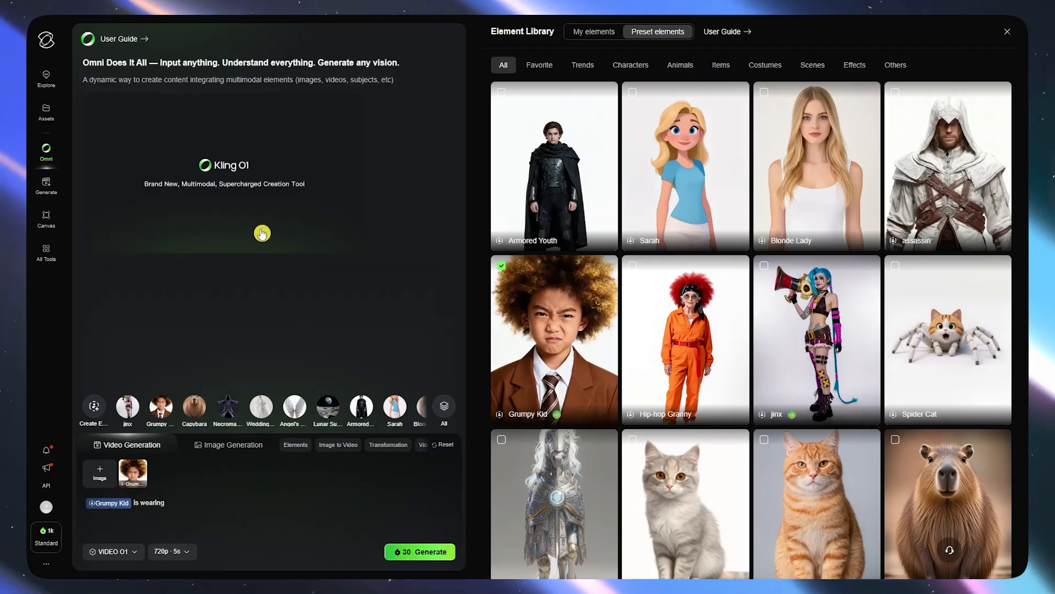
{"action": "left_click", "coordinate": [103, 474]}
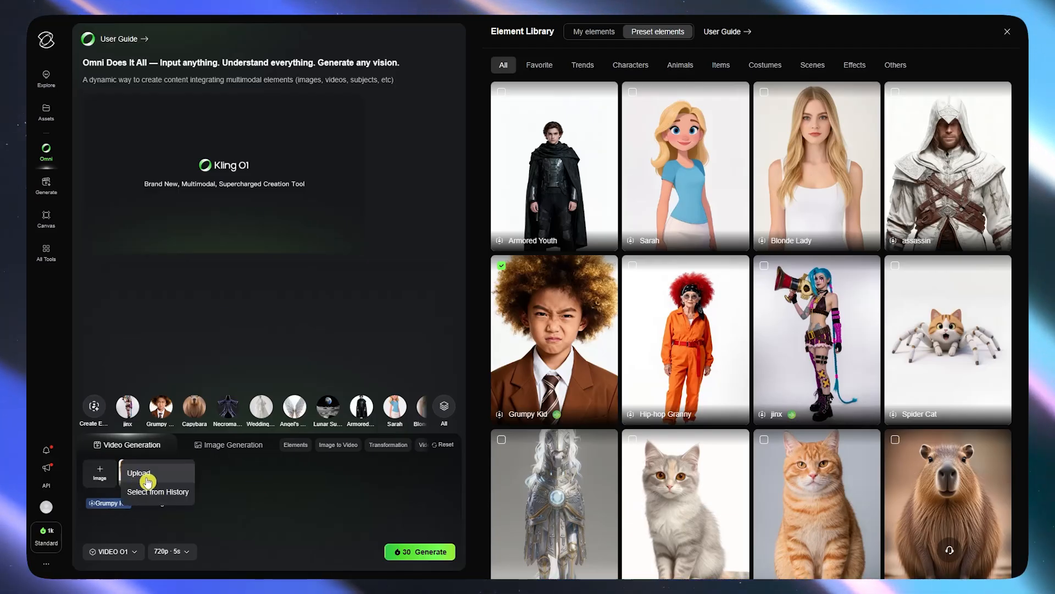
{"action": "left_click", "coordinate": [149, 478]}
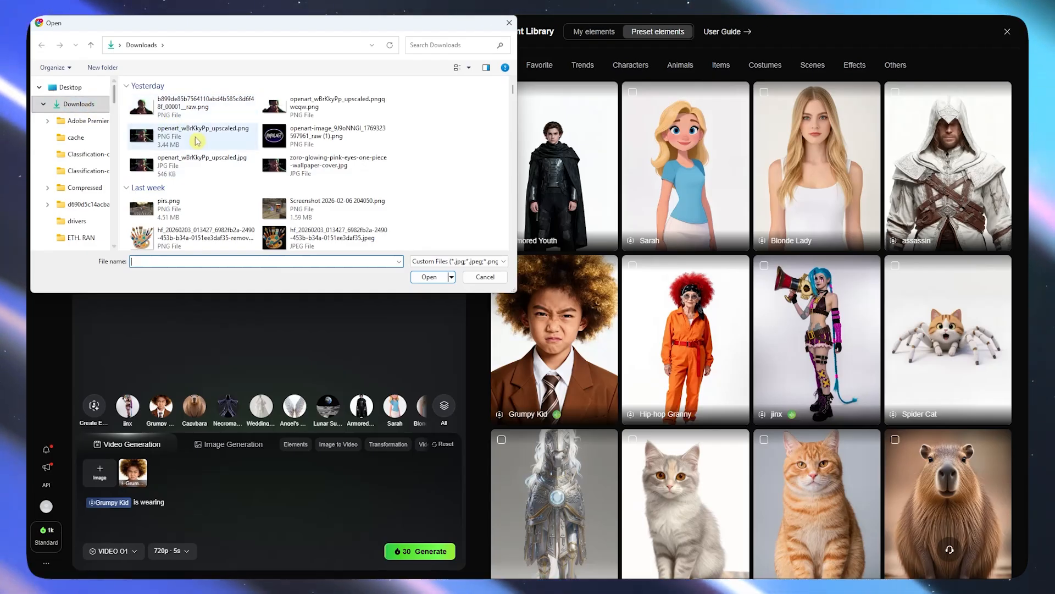
{"action": "left_click", "coordinate": [484, 276]}
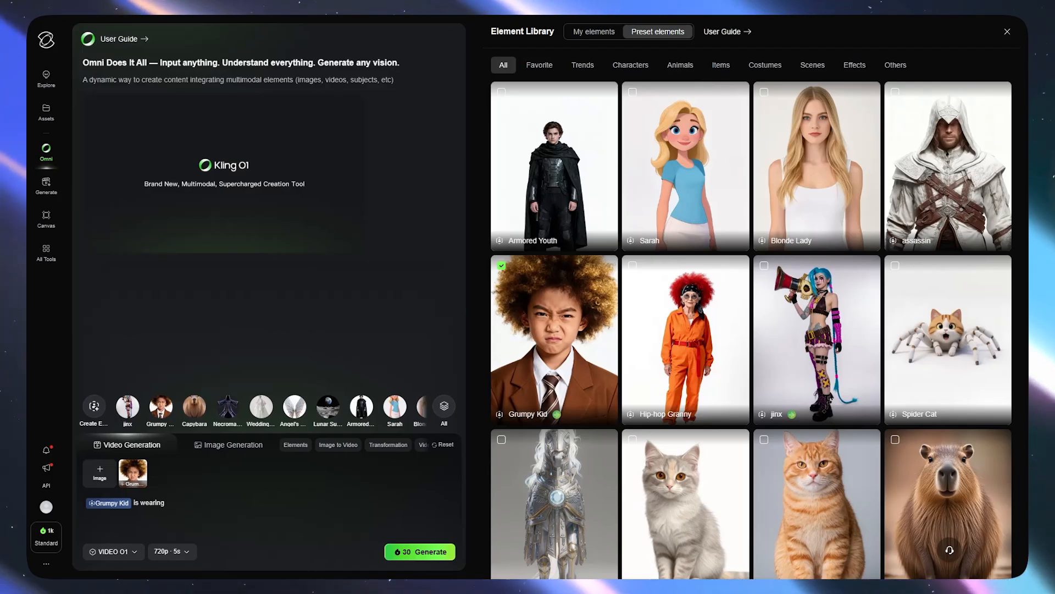
{"action": "left_click_drag", "start_coordinate": [287, 329], "coordinate": [172, 480]}
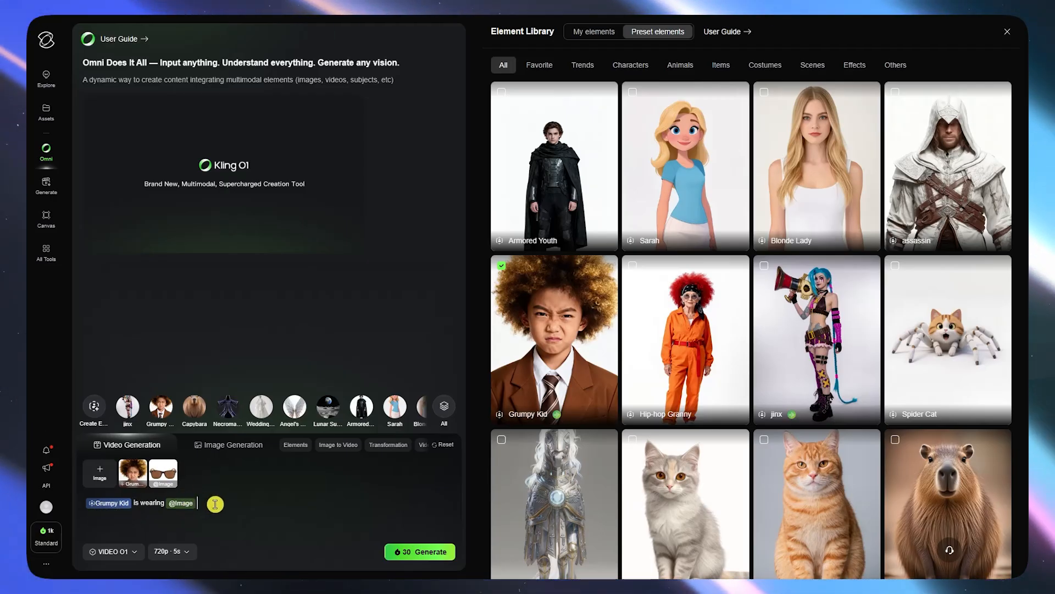
{"action": "type", "text": "aring @Image"}
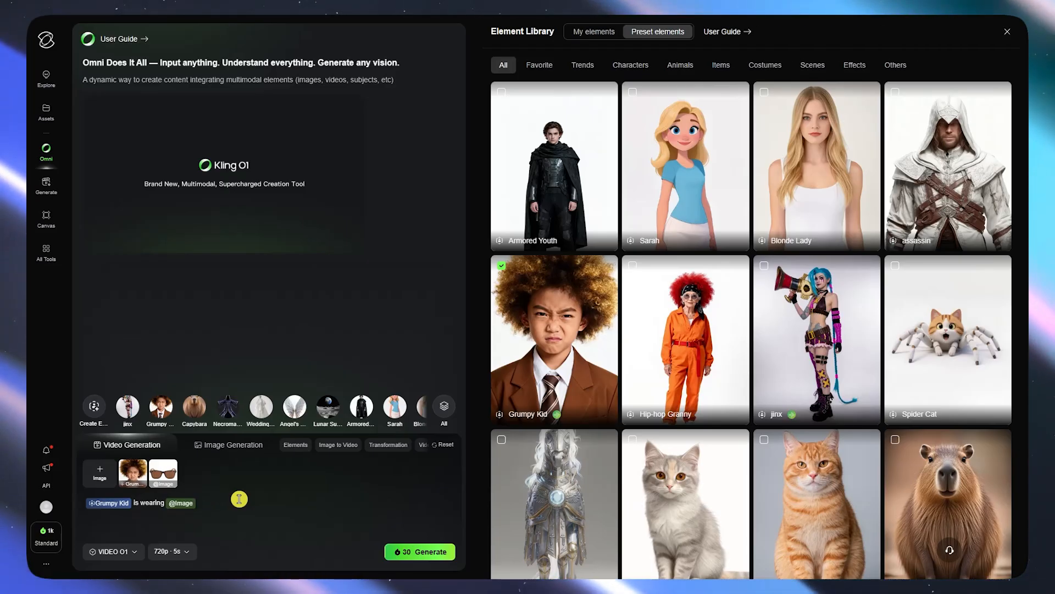
{"action": "type", "text": " and "}
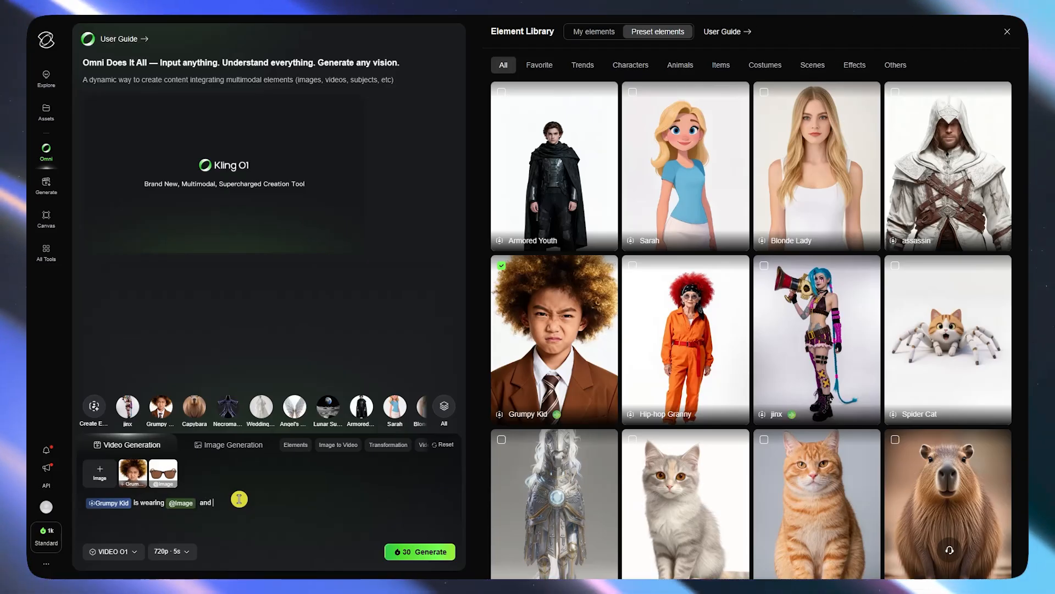
{"action": "type", "text": "carryin"}
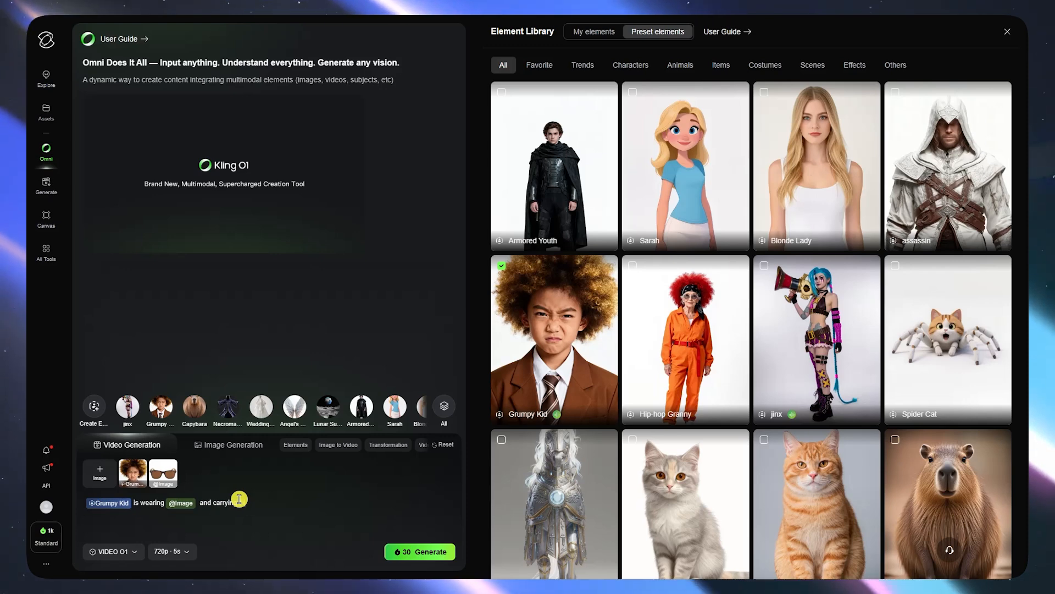
{"action": "type", "text": "g the"}
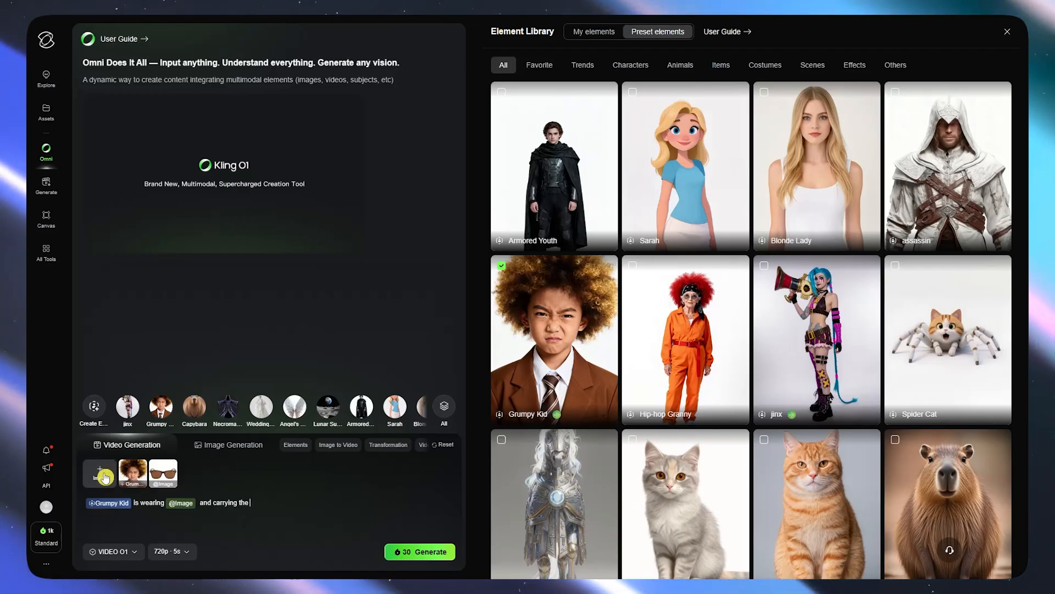
{"action": "left_click_drag", "start_coordinate": [343, 94], "coordinate": [195, 490]}
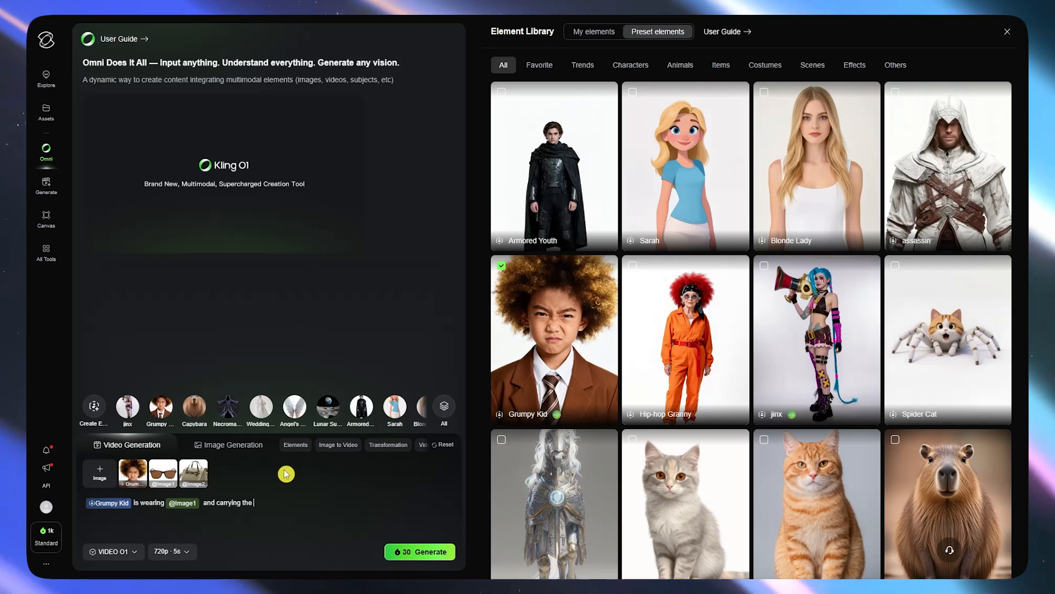
{"action": "type", "text": "@"}
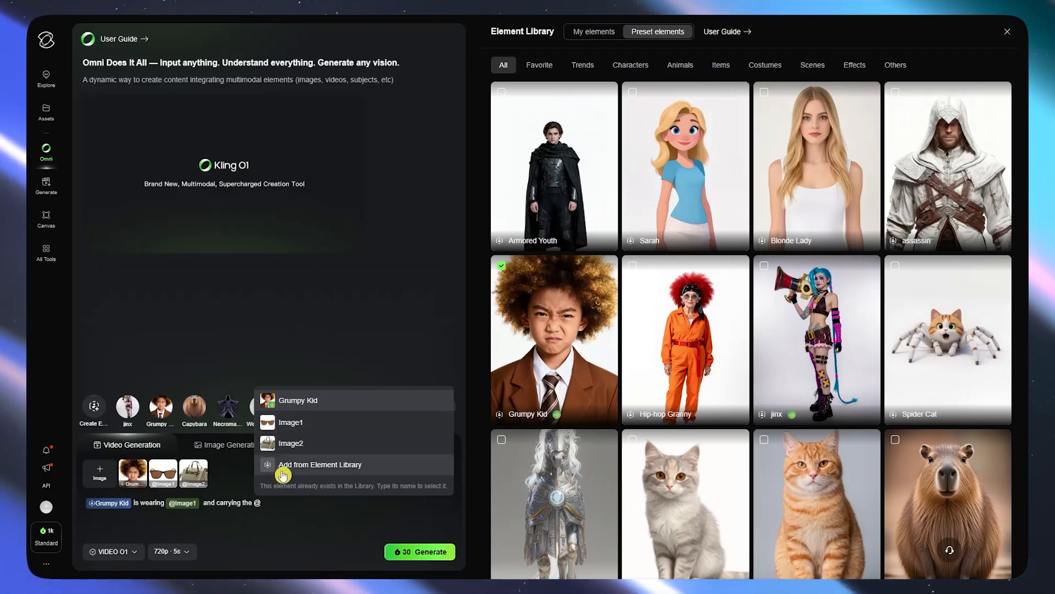
{"action": "left_click", "coordinate": [292, 443]}
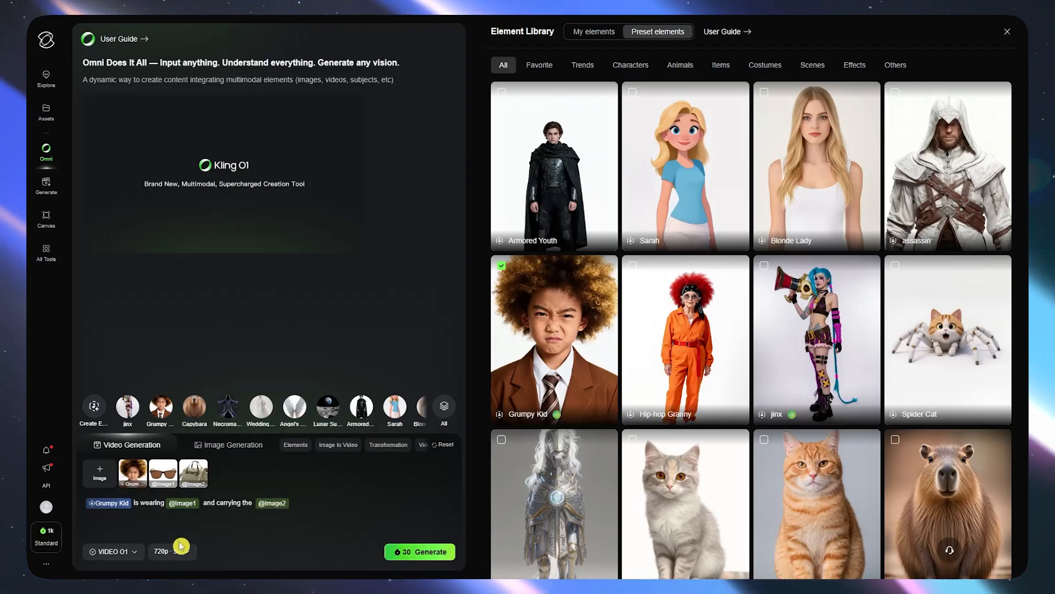
Step: Check the VIDEO O1 model choice and set the video to 720p mode with a 3s duration
{"action": "left_click", "coordinate": [127, 551]}
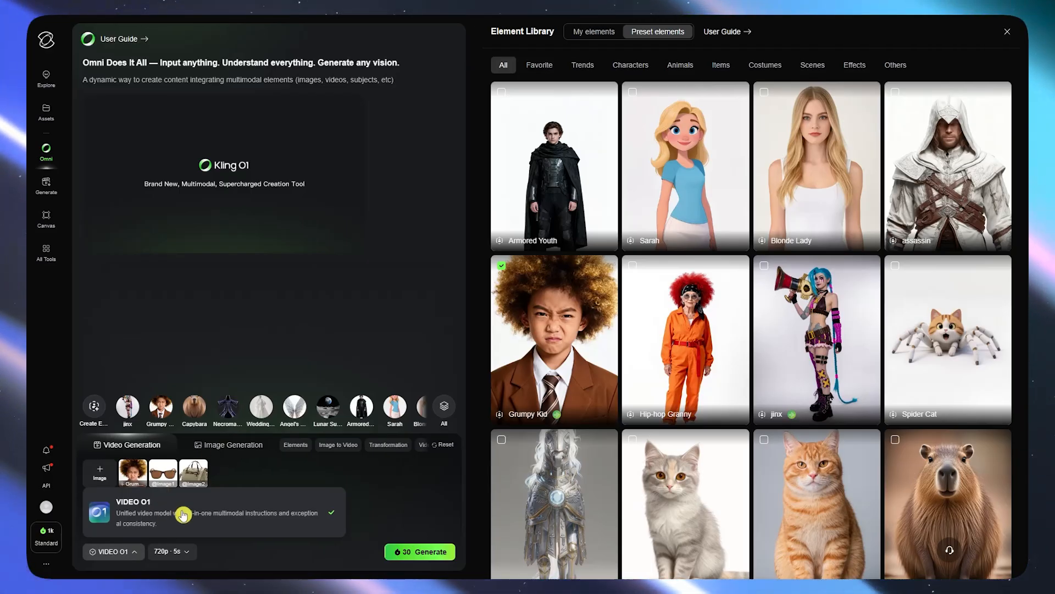
{"action": "left_click", "coordinate": [170, 551]}
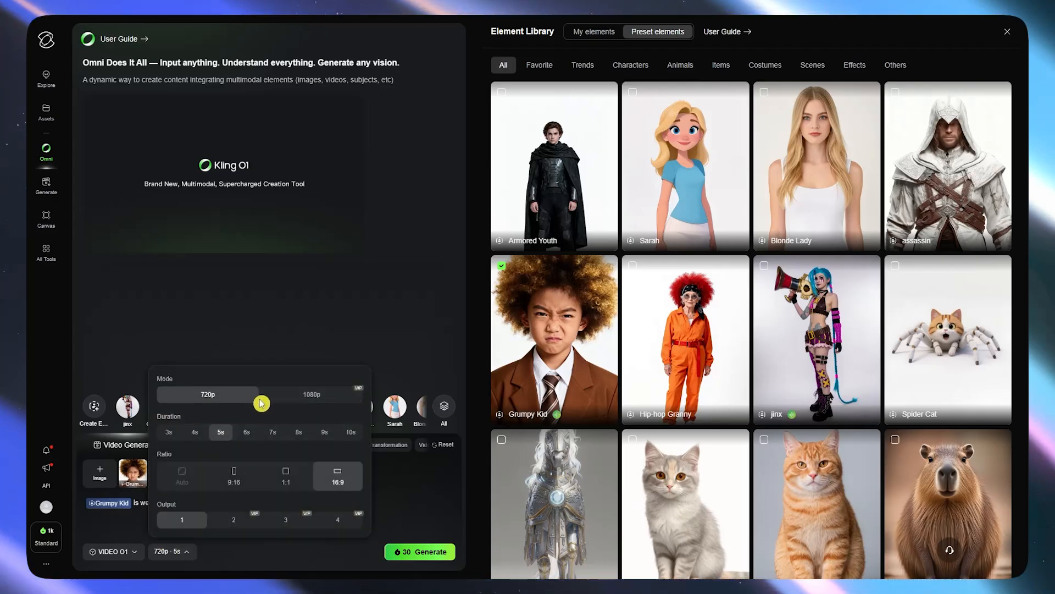
{"action": "left_click", "coordinate": [282, 398]}
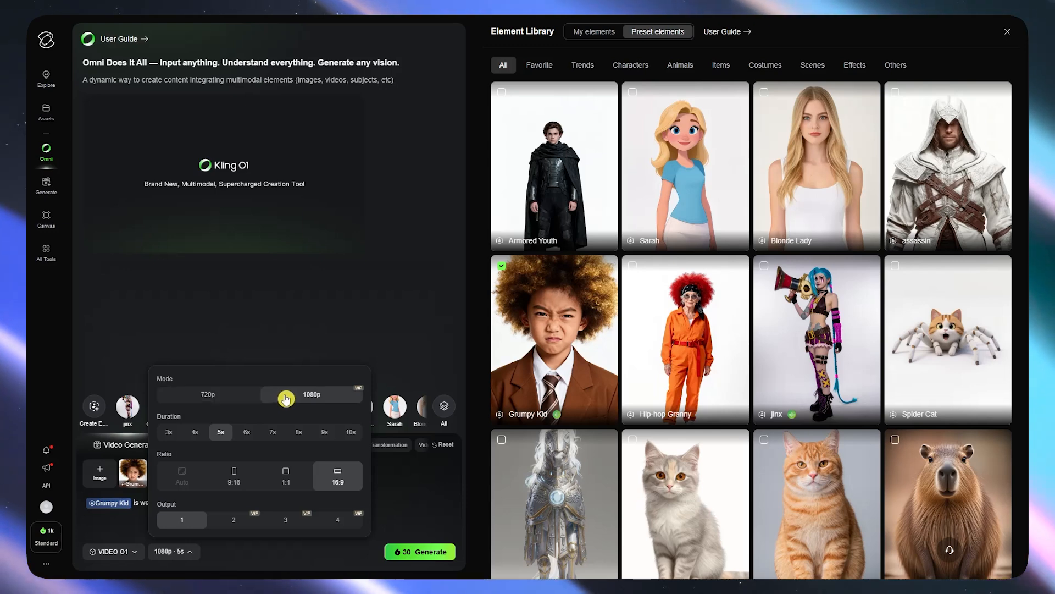
{"action": "left_click", "coordinate": [212, 397]}
{"action": "left_click", "coordinate": [248, 432]}
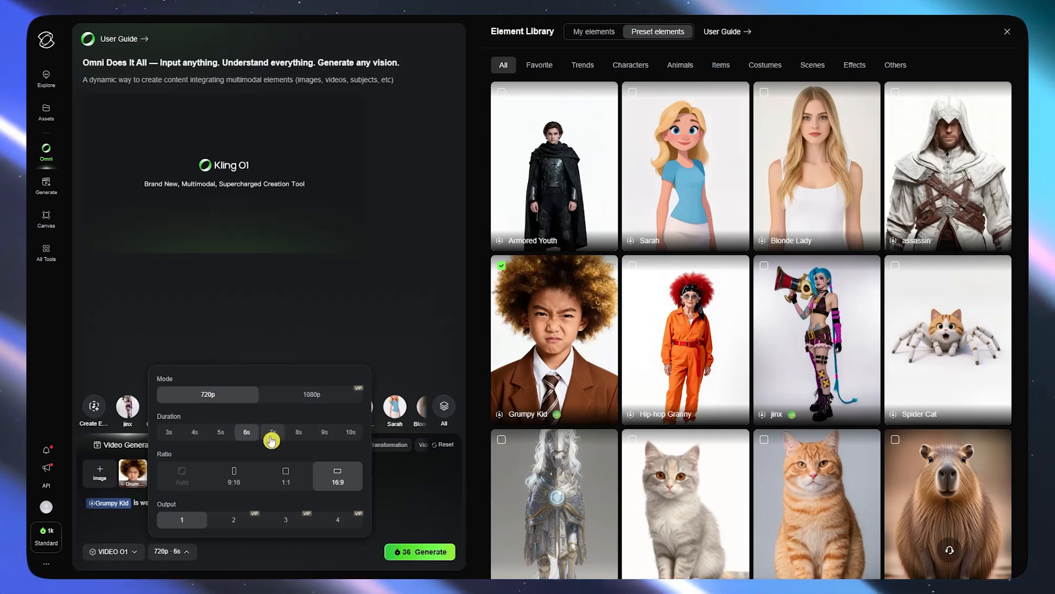
{"action": "left_click", "coordinate": [220, 432]}
{"action": "left_click", "coordinate": [169, 437]}
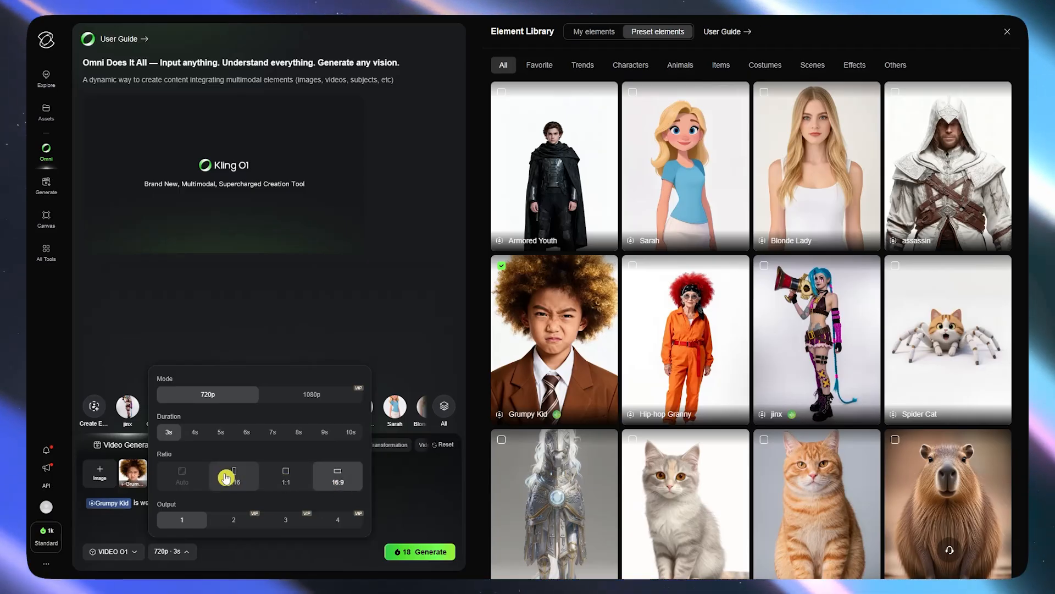
Step: Set the video ratio to 9:16, try higher output counts and finish with an output of 1
{"action": "left_click", "coordinate": [243, 476]}
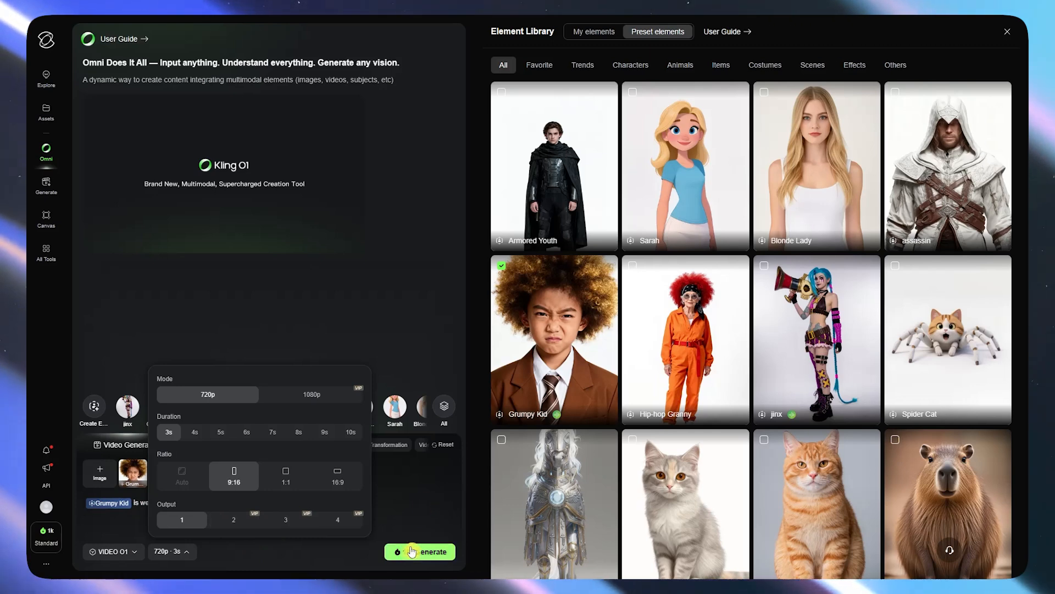
{"action": "left_click", "coordinate": [231, 516]}
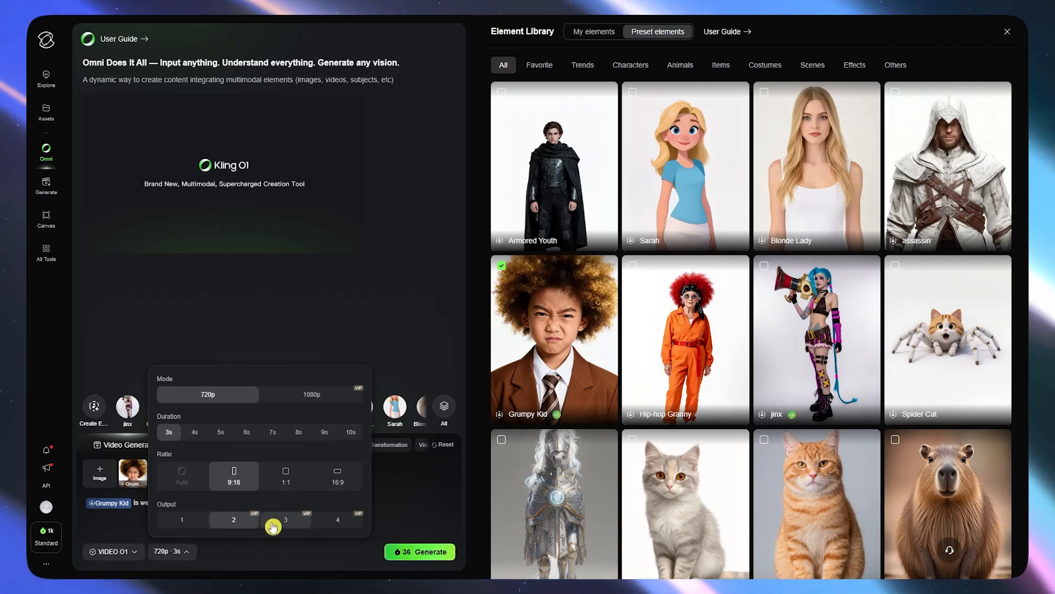
{"action": "left_click", "coordinate": [333, 522]}
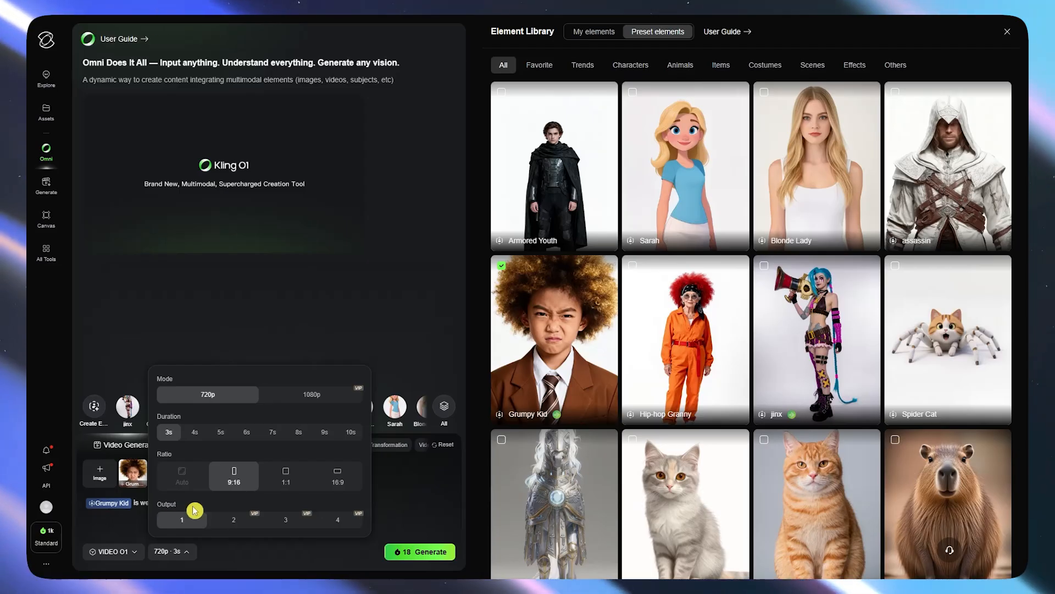
{"action": "left_click", "coordinate": [403, 512]}
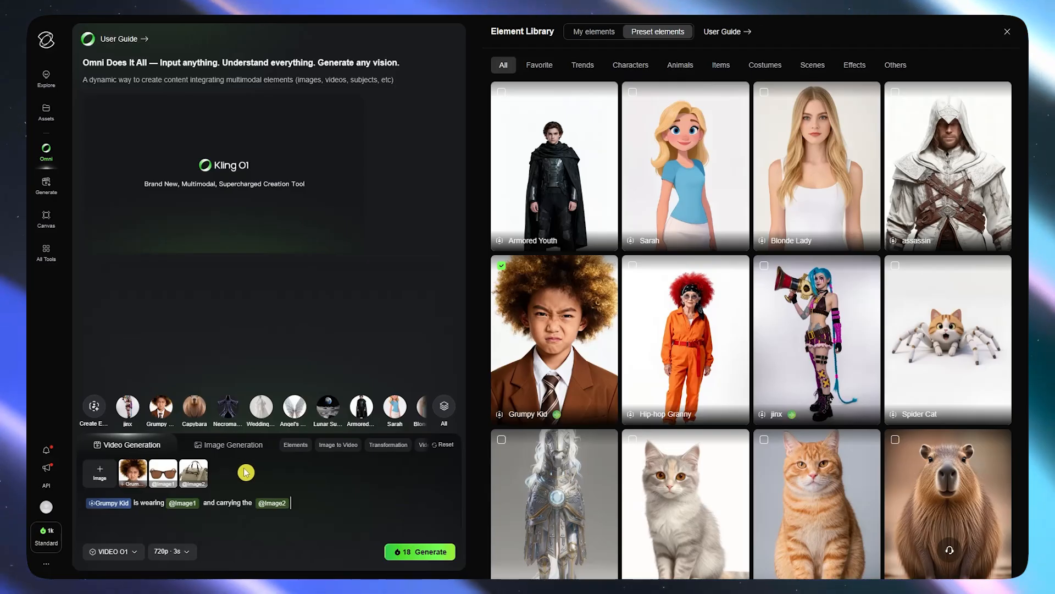
Step: Generate the Grumpy Kid video from the prompt and play back the result
{"action": "left_click", "coordinate": [417, 555]}
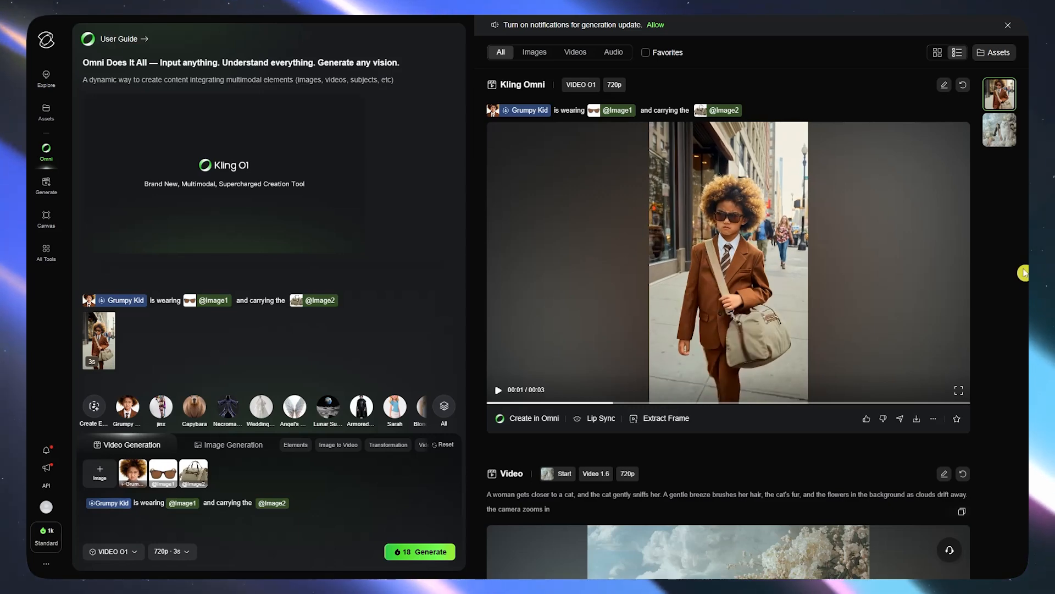
{"action": "left_click", "coordinate": [750, 267]}
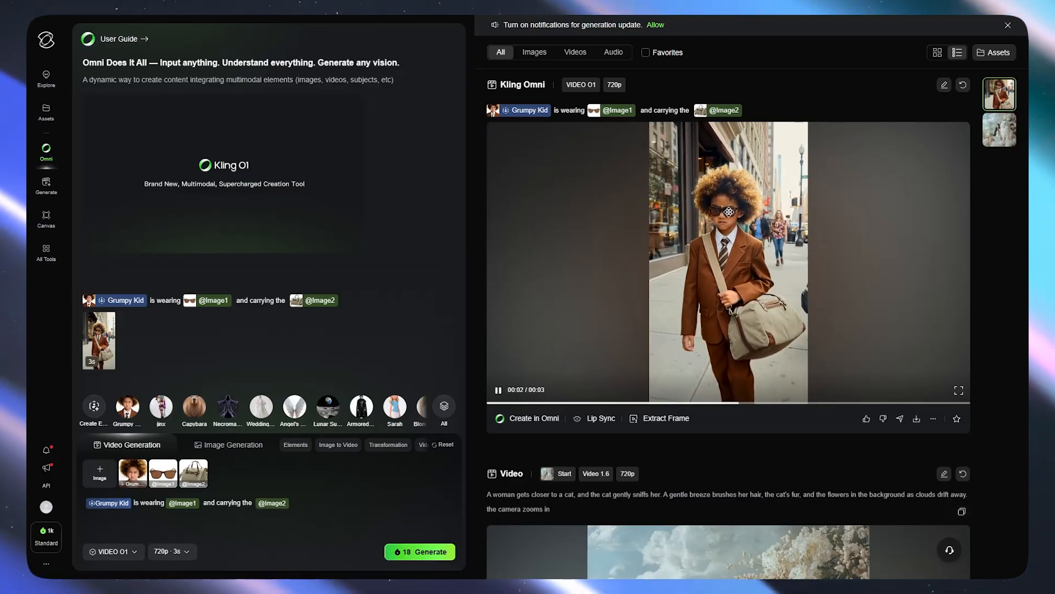
{"action": "left_click", "coordinate": [731, 223]}
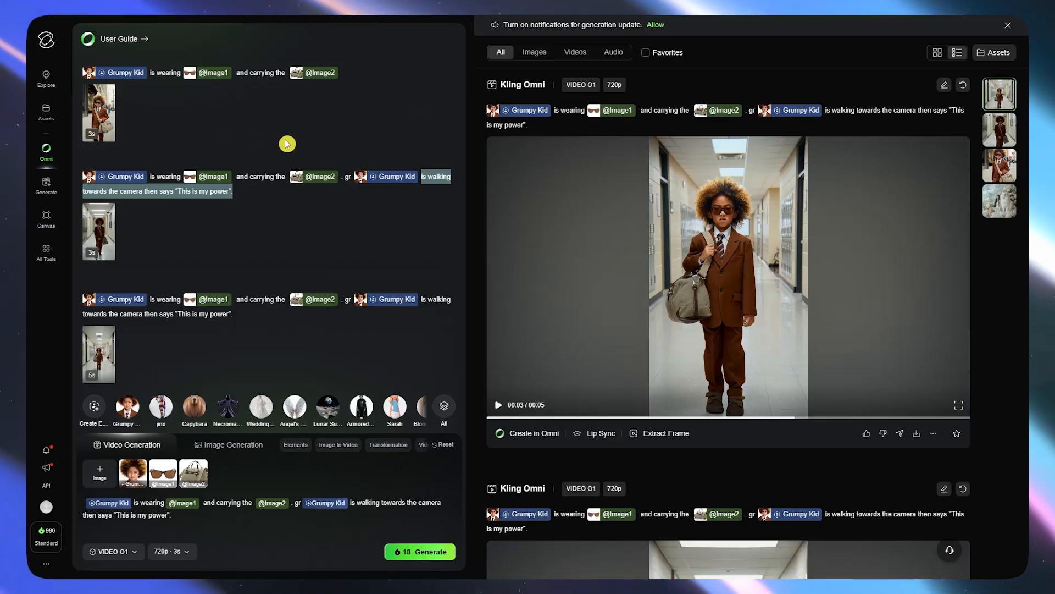
Step: Play the newest school hallway video and compare its walking and speech with the prompt's "This is my power" line
{"action": "mouse_move", "coordinate": [777, 337]}
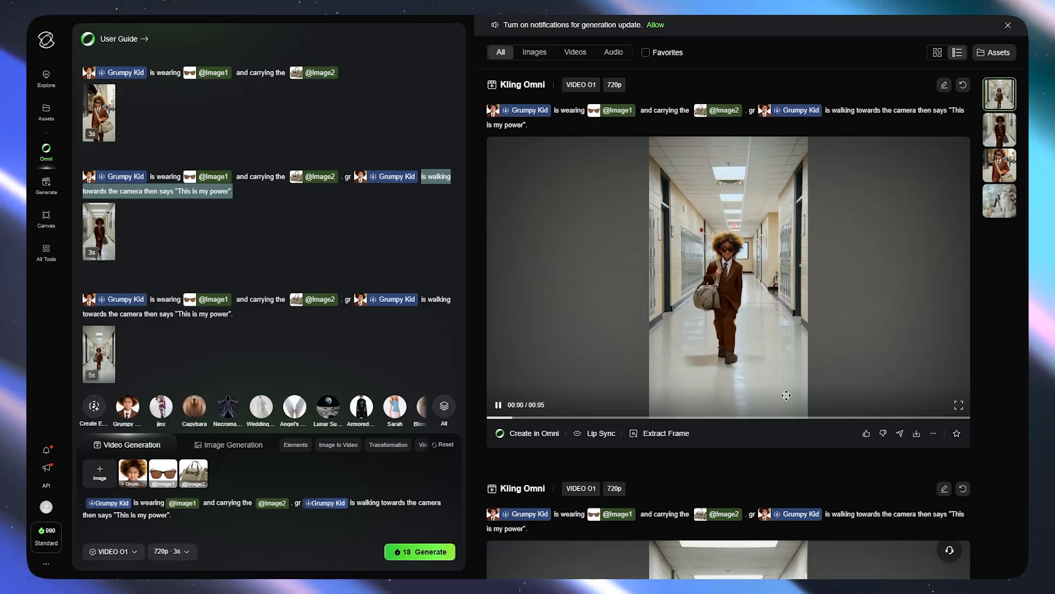
{"action": "left_click", "coordinate": [312, 254]}
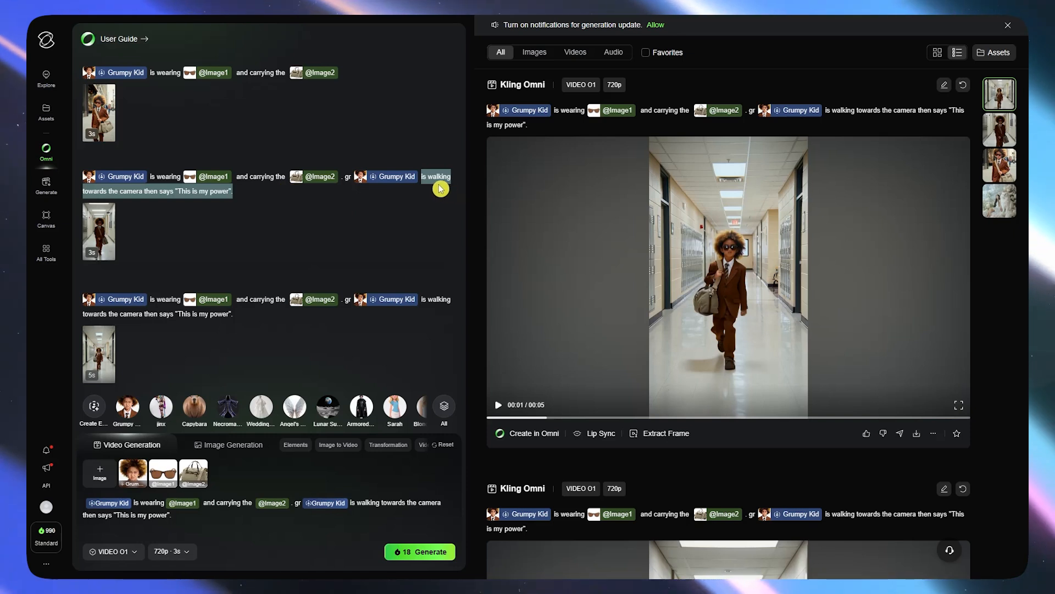
{"action": "left_click", "coordinate": [527, 197]}
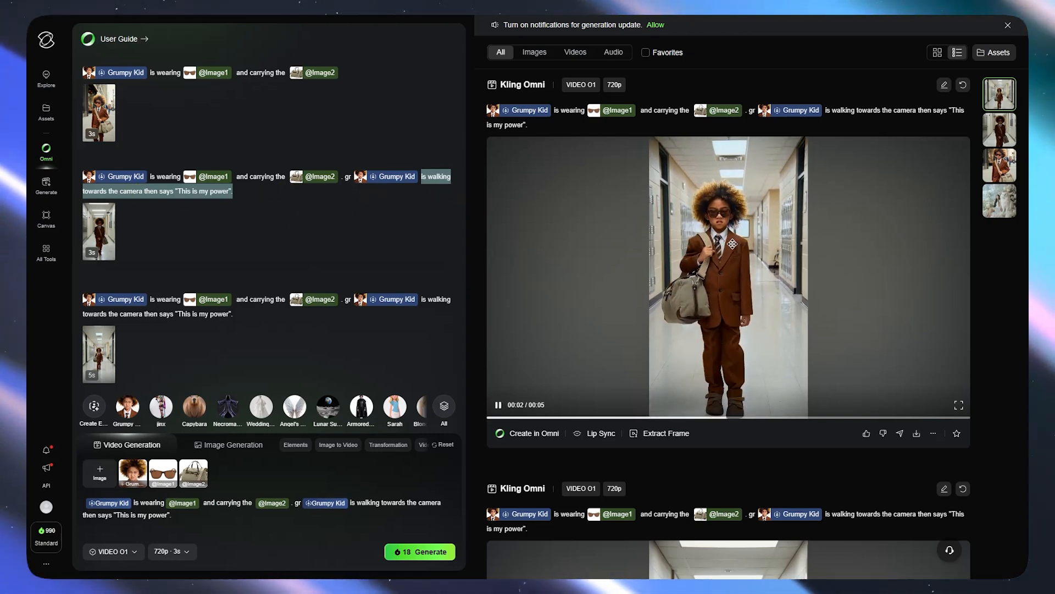
{"action": "left_click", "coordinate": [753, 228]}
{"action": "left_click", "coordinate": [753, 228]}
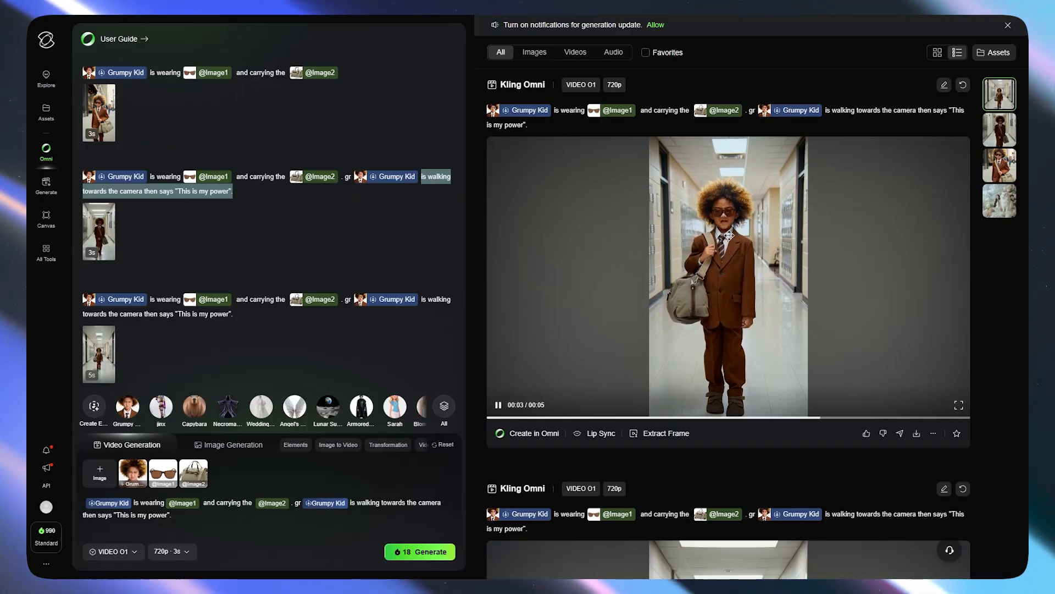
{"action": "left_click", "coordinate": [706, 286]}
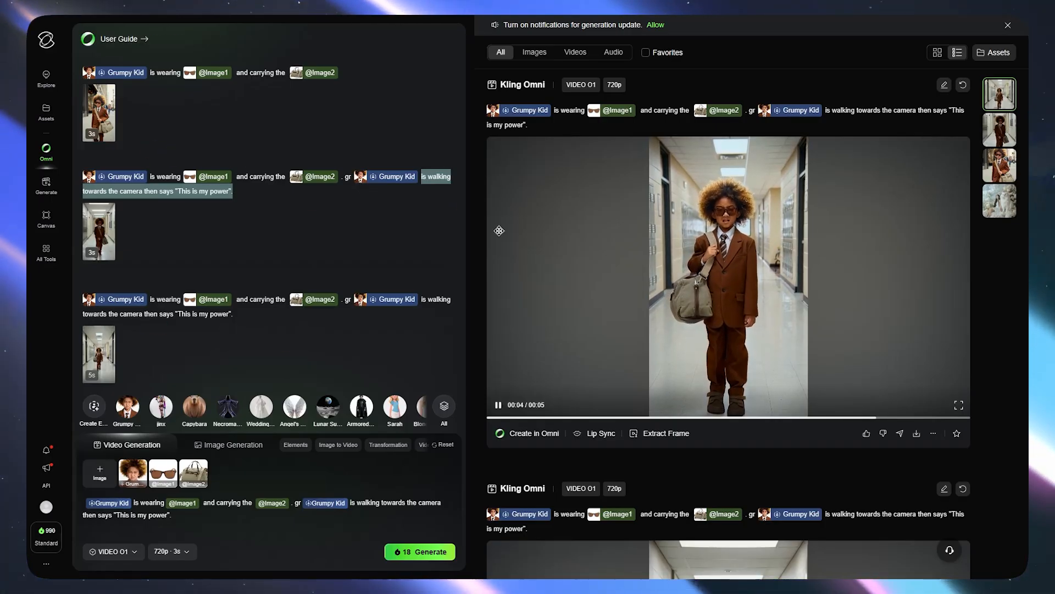
{"action": "left_click", "coordinate": [175, 300]}
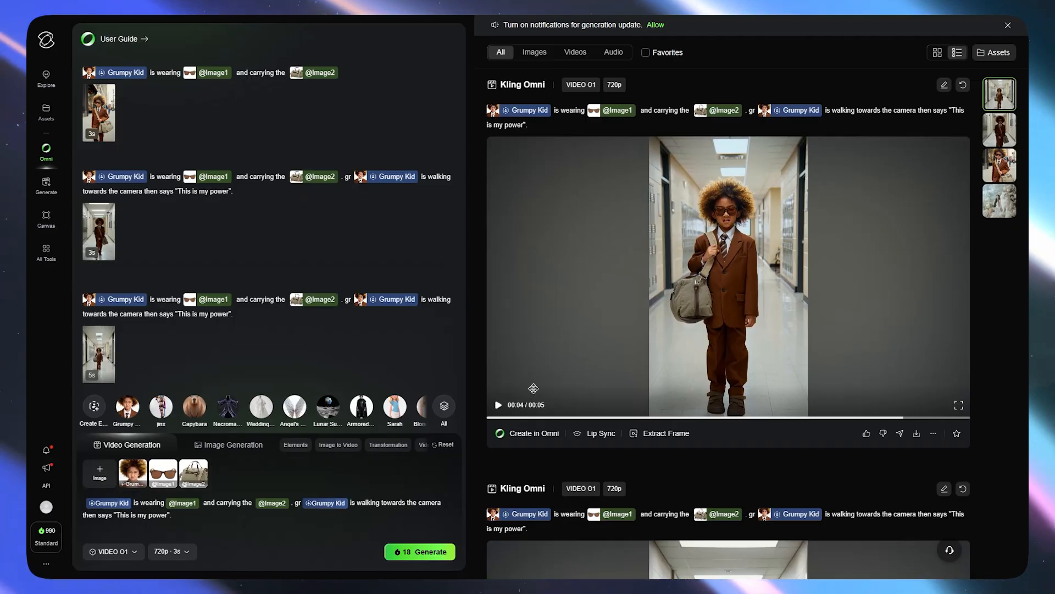
{"action": "left_click", "coordinate": [501, 417]}
{"action": "left_click", "coordinate": [499, 407]}
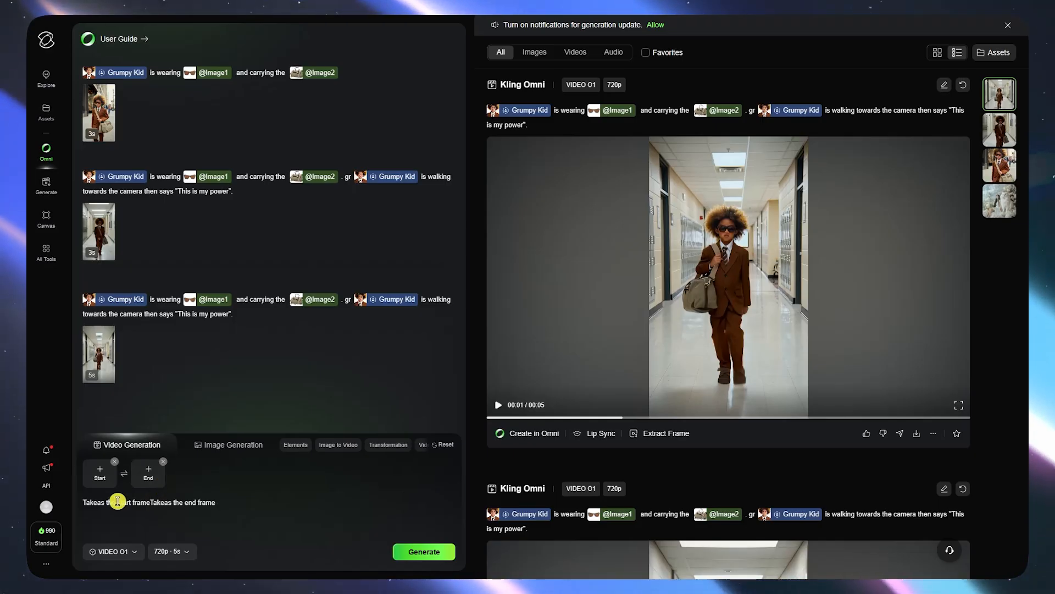
Step: Upload openart_wBrKkyPp_upscaled.png from Downloads as the start frame
{"action": "left_click", "coordinate": [104, 485]}
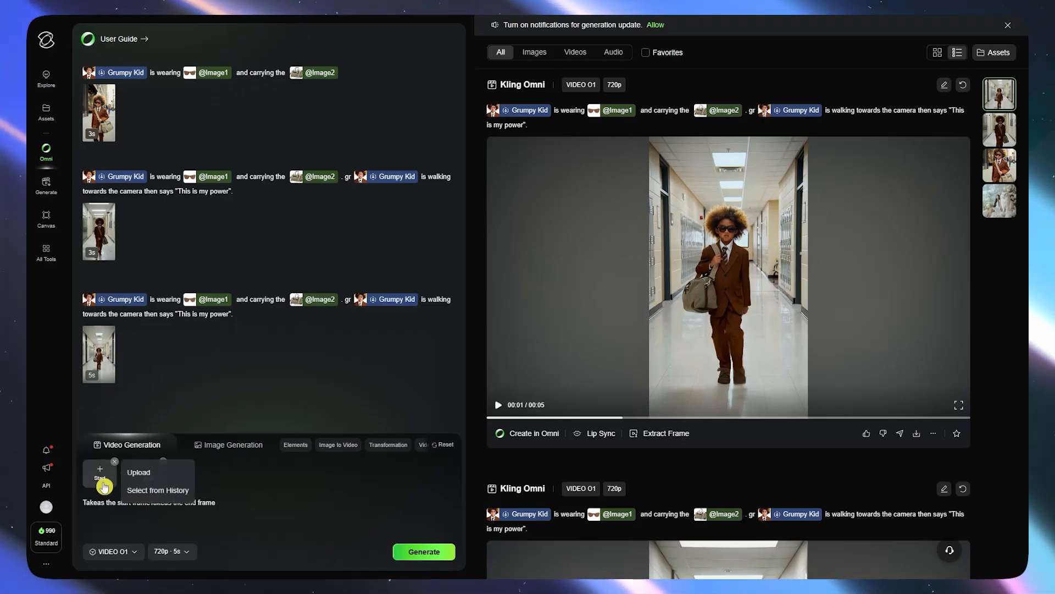
{"action": "left_click", "coordinate": [138, 476]}
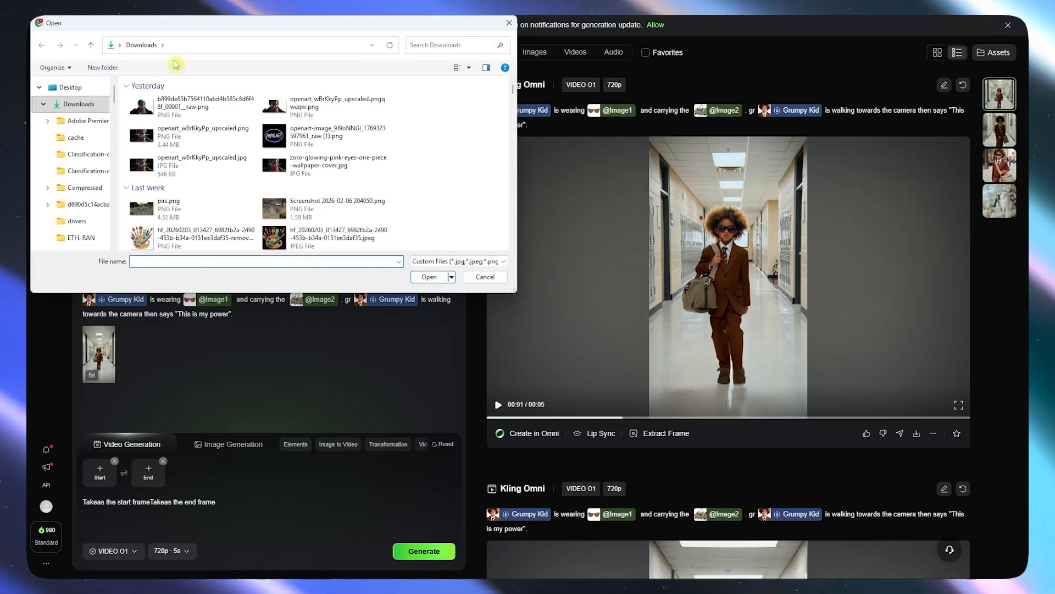
{"action": "left_click", "coordinate": [167, 108]}
{"action": "left_click", "coordinate": [182, 138]}
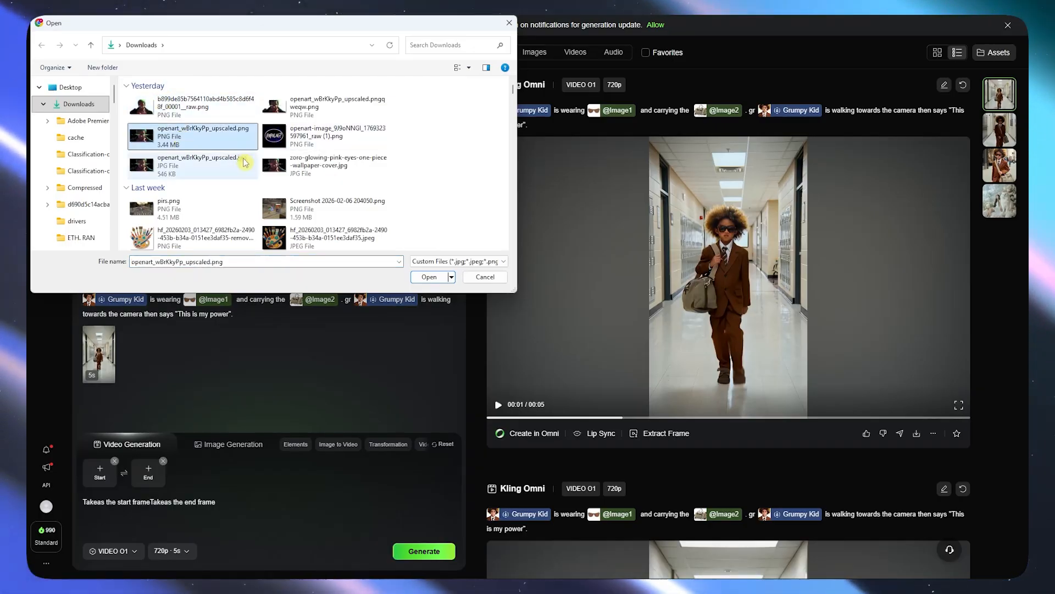
{"action": "left_click", "coordinate": [430, 276]}
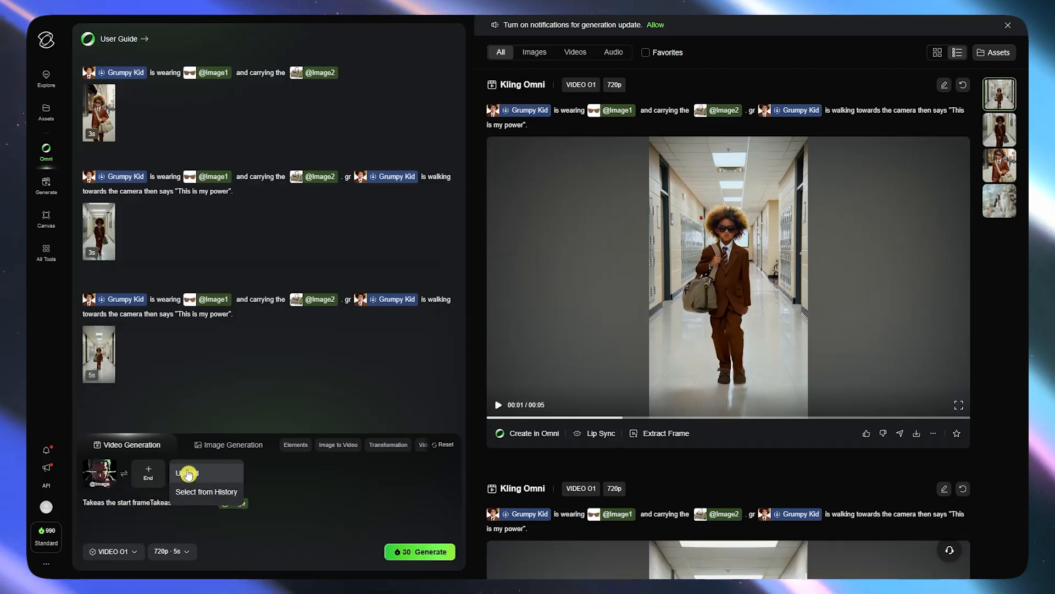
Step: Upload openart_wBrKkyPp_upscaled.png as the end frame too
{"action": "left_click", "coordinate": [147, 474]}
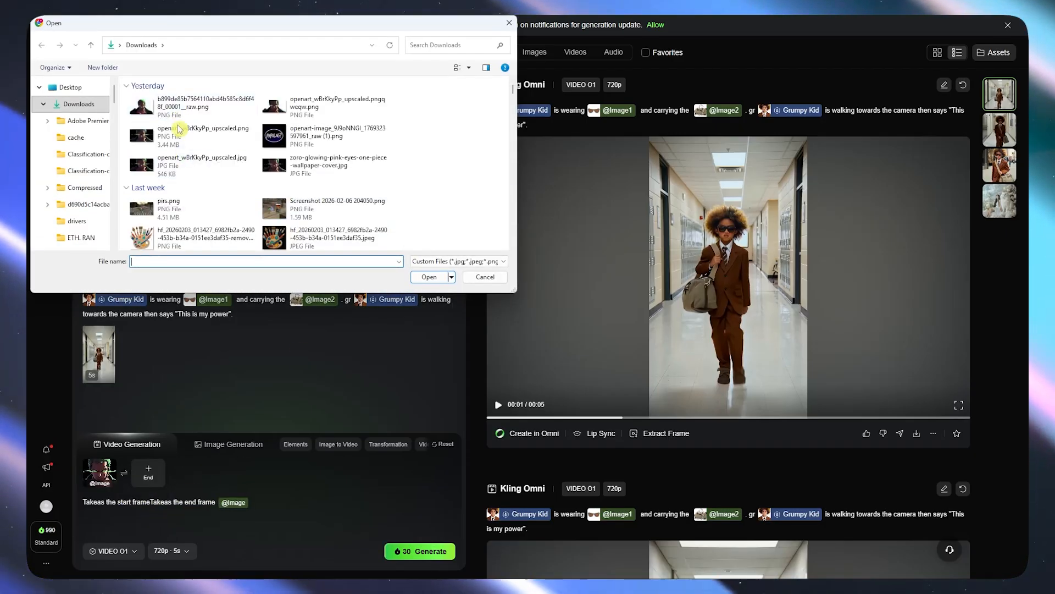
{"action": "left_click", "coordinate": [182, 138]}
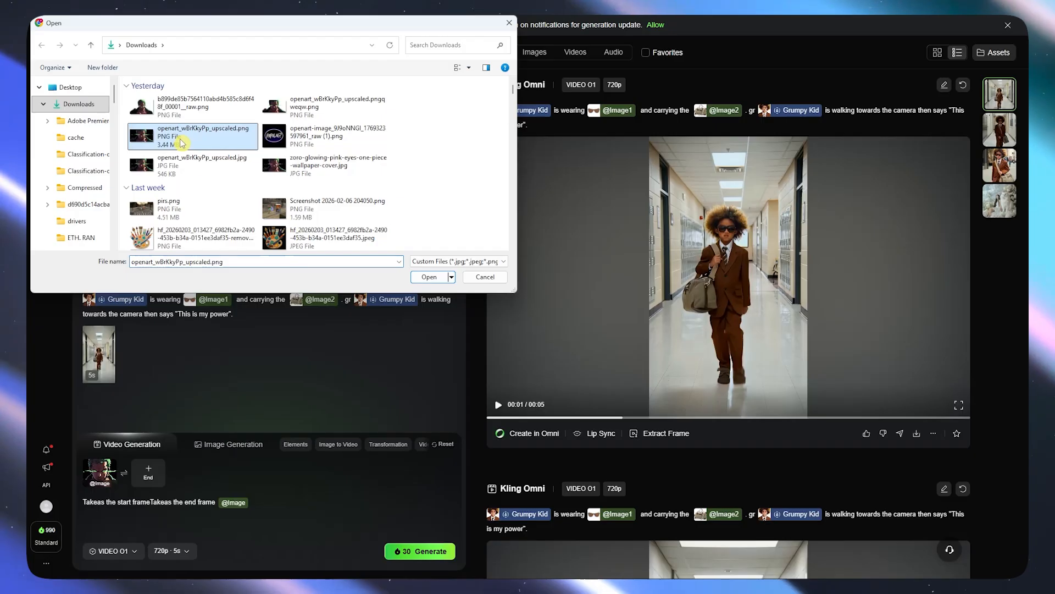
{"action": "left_click", "coordinate": [417, 279]}
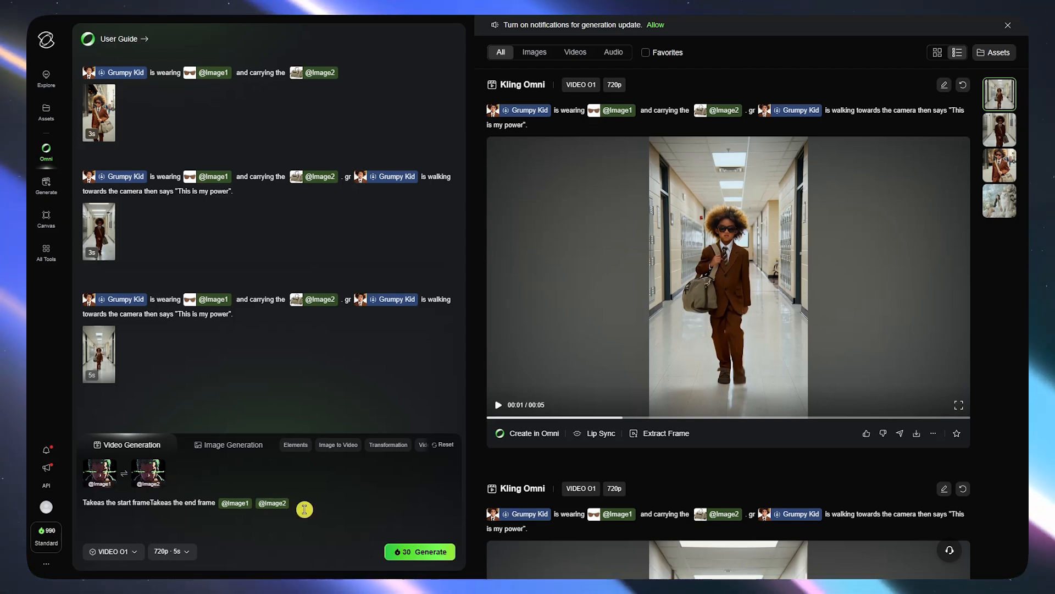
Step: Replace the preset start and end frame prompt with "the glow in the eyes is moving out."
{"action": "key", "text": "ctrl+a"}
{"action": "key", "text": "BackSpace"}
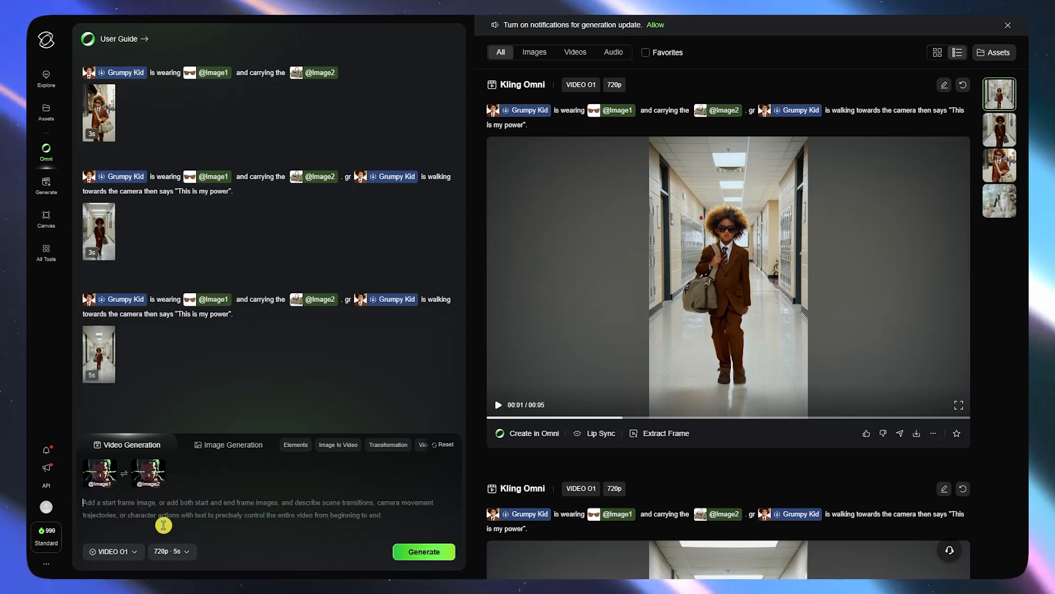
{"action": "left_click", "coordinate": [156, 510]}
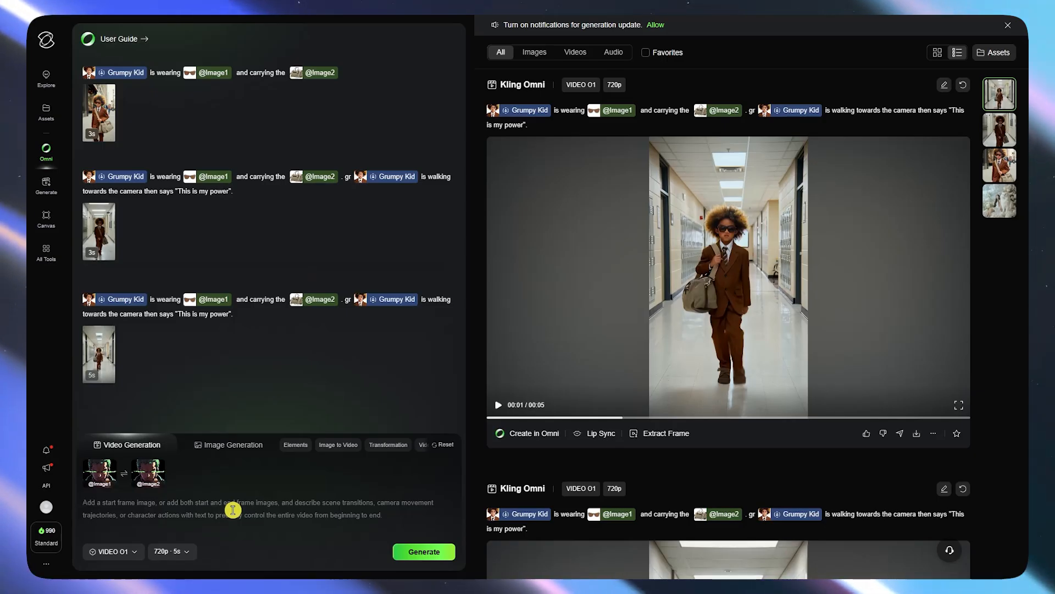
{"action": "type", "text": "the"}
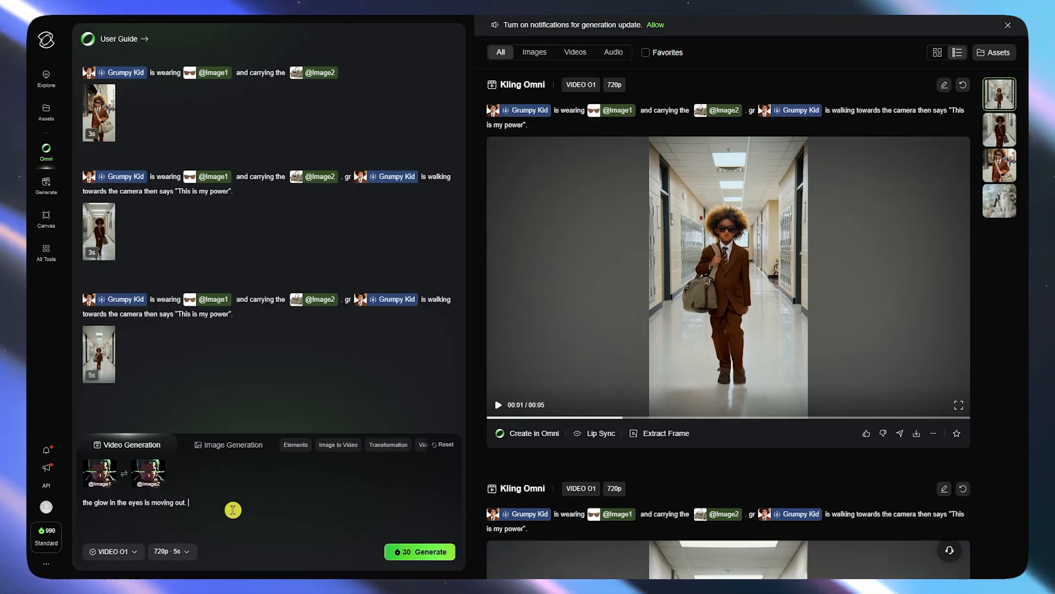
Step: Continue the prompt with "put a smooth handheld effect on the subject" after the sentence about the eye glow
{"action": "type", "text": ". "}
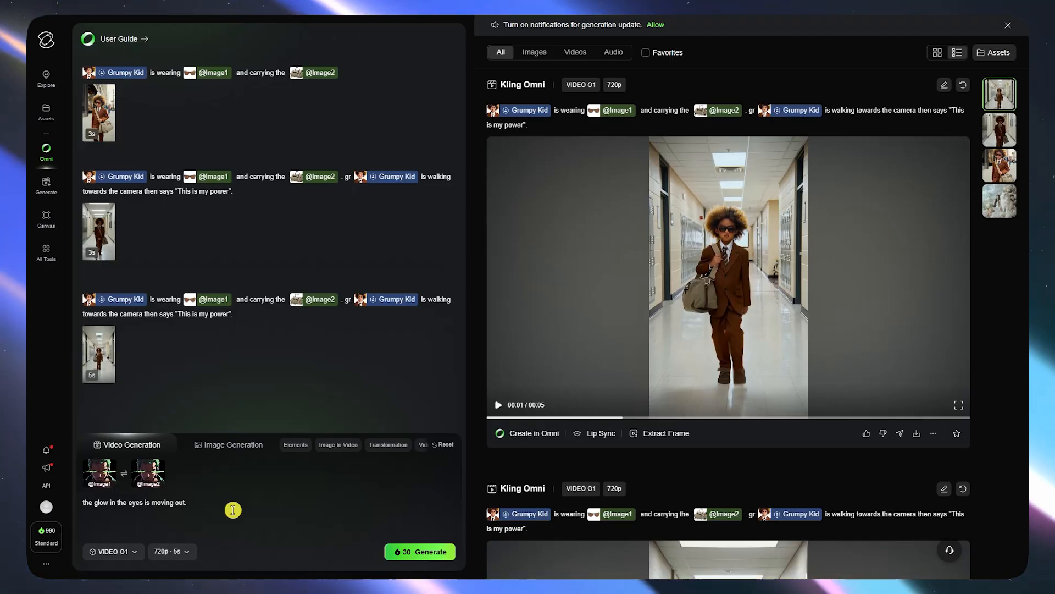
{"action": "type", "text": "put a smooth handheld efg"}
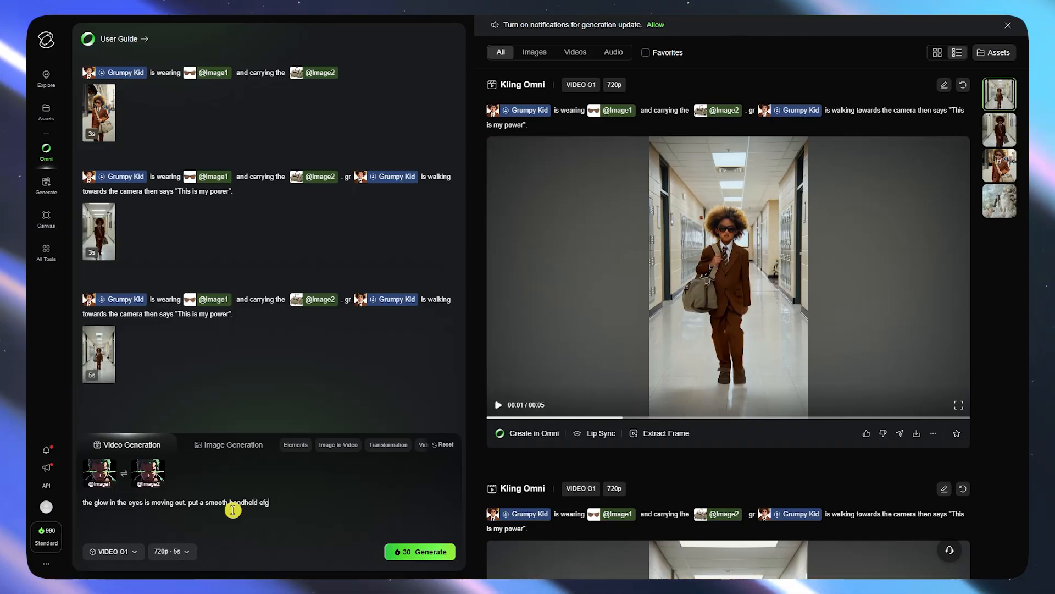
{"action": "key", "text": "BackSpace"}
{"action": "type", "text": "ffect on the s"}
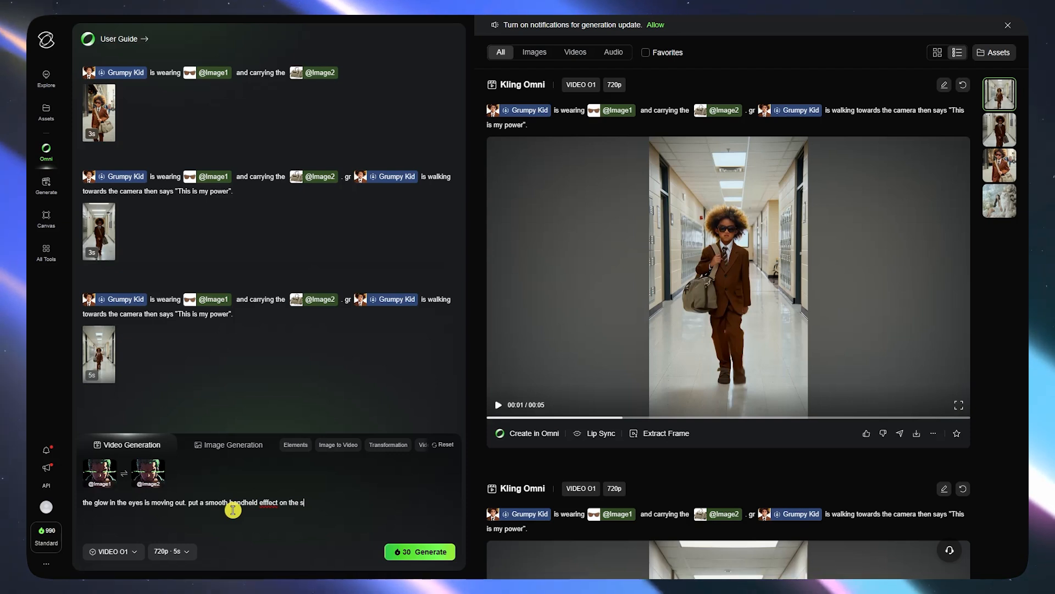
{"action": "type", "text": "ubject"}
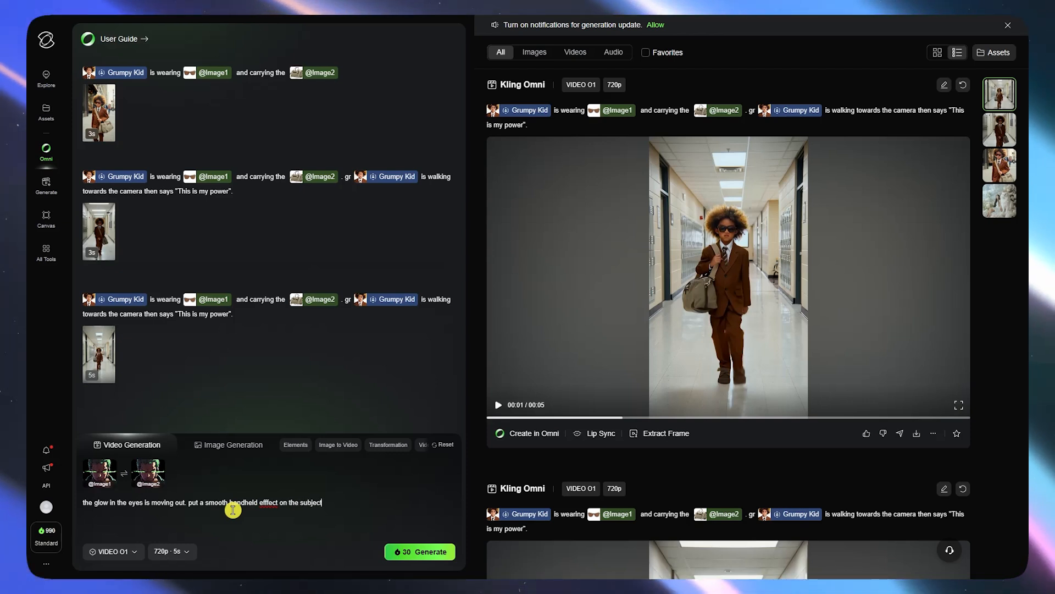
Step: Finish the prompt with "Make sure to make it loop, make the start point and end point exactly the same frame."
{"action": "type", "text": ". Make sure to make it loop"}
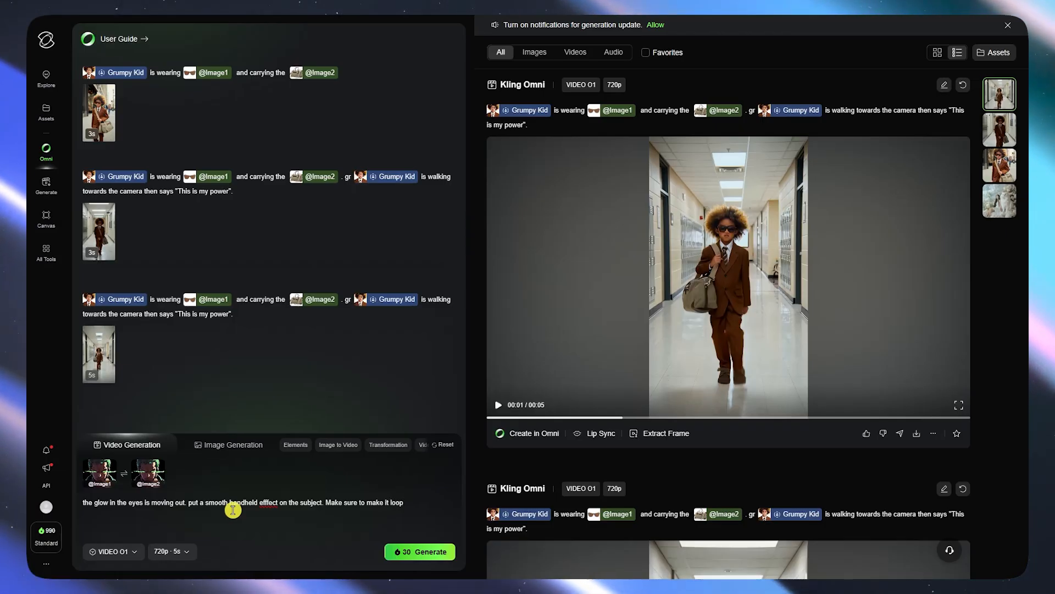
{"action": "type", "text": ", "}
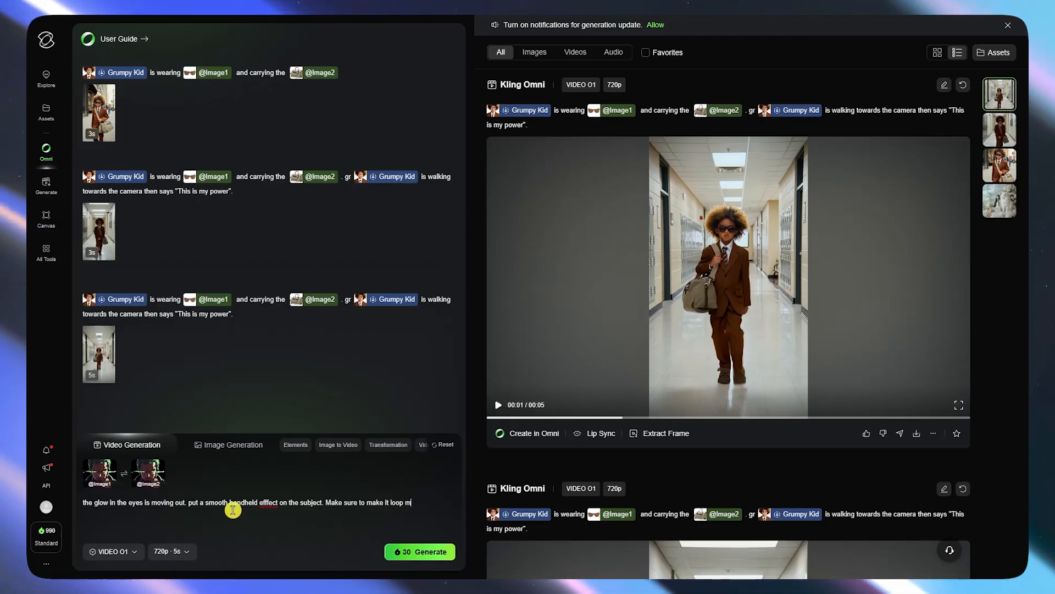
{"action": "type", "text": "m"}
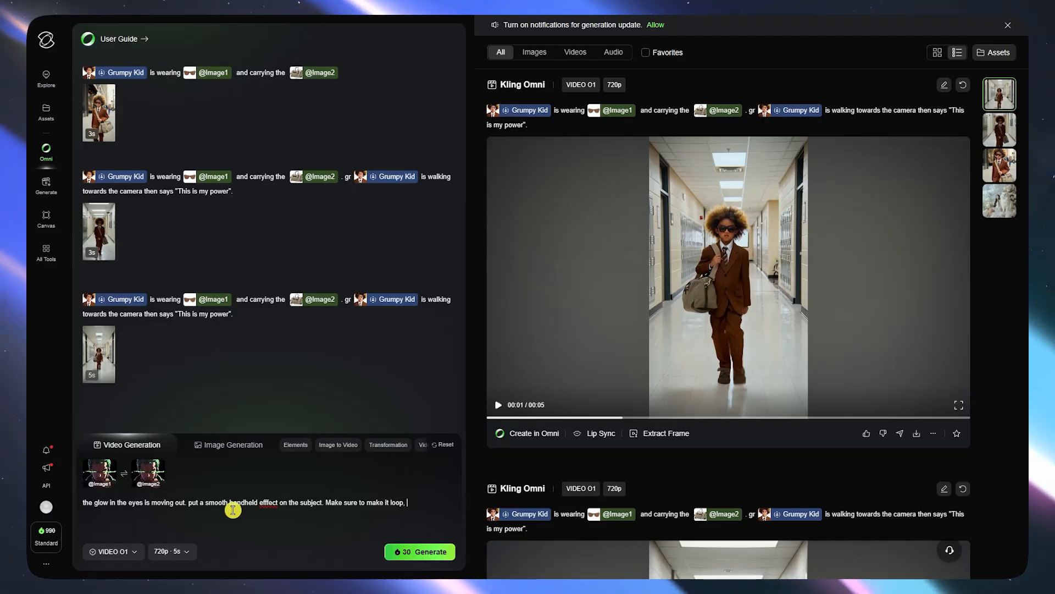
{"action": "type", "text": "ake the start point and end point exactly the s"}
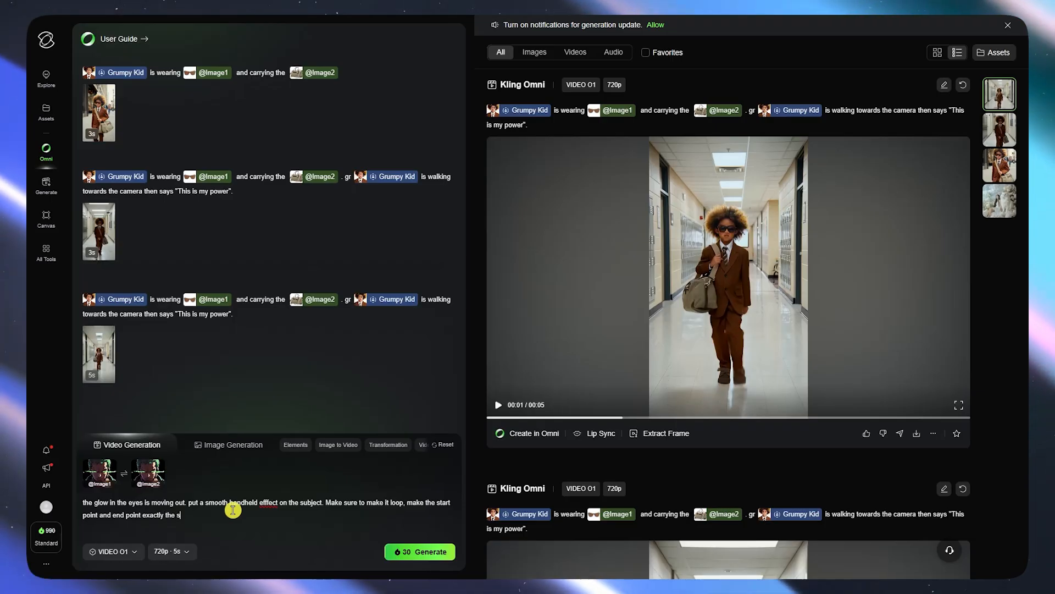
{"action": "type", "text": "ame frame."}
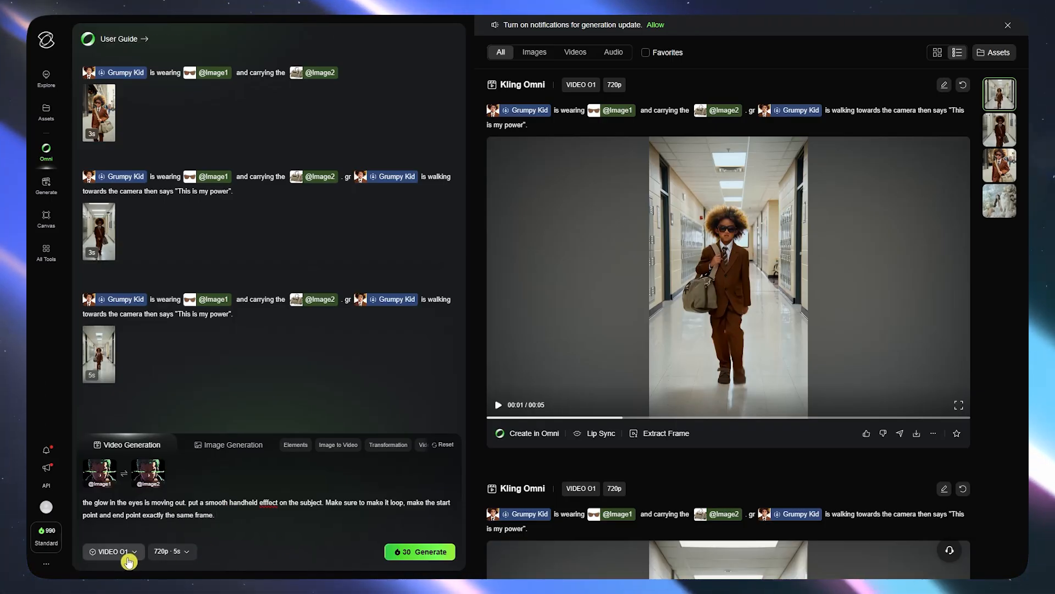
Step: Set the duration to 3s with the Auto ratio at 720p, and generate the start and end frame video
{"action": "left_click", "coordinate": [180, 551]}
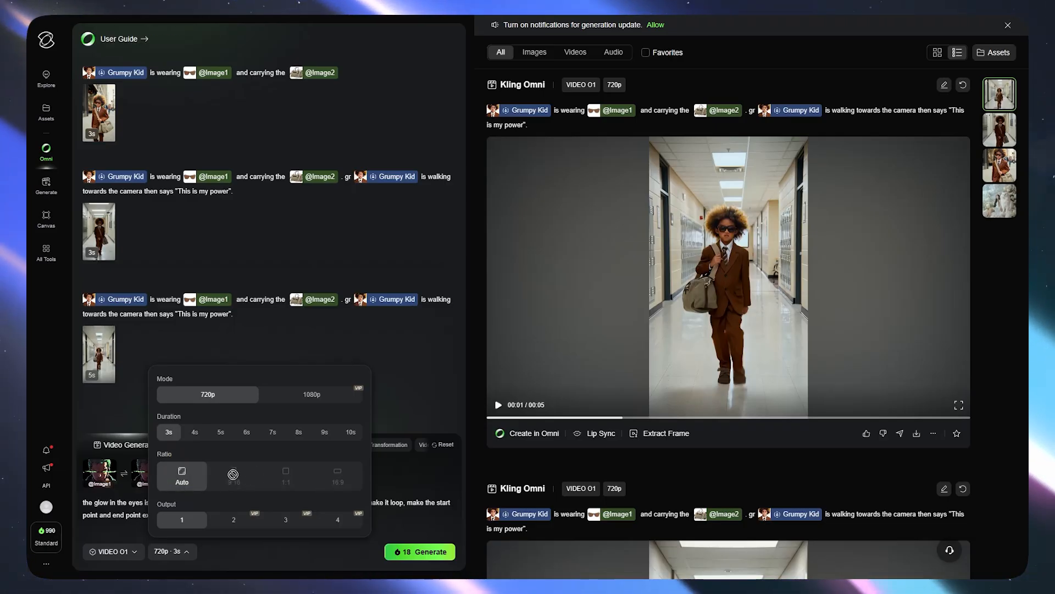
{"action": "left_click", "coordinate": [183, 481]}
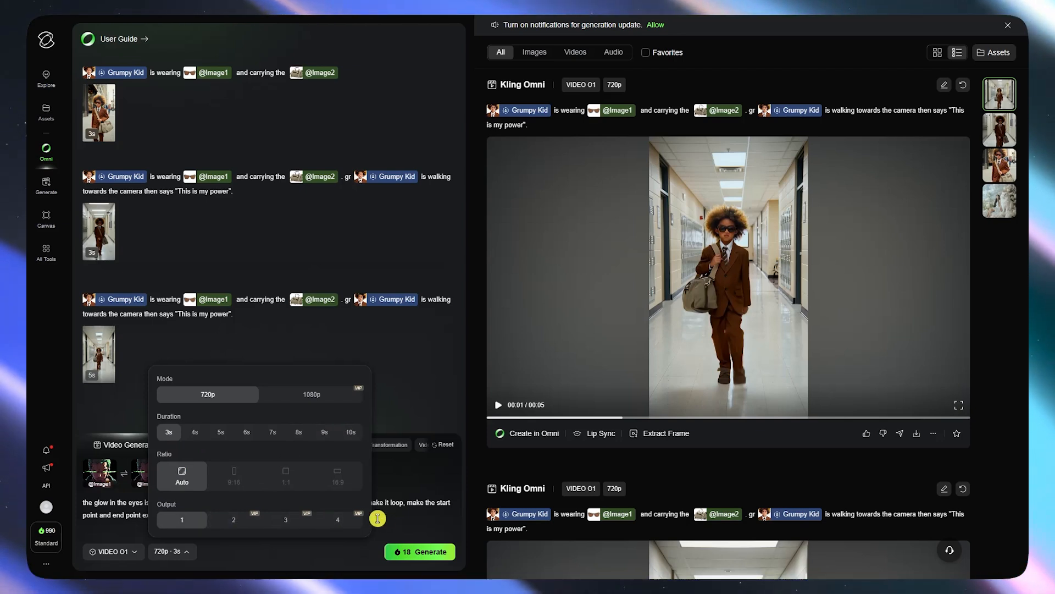
{"action": "left_click", "coordinate": [300, 557]}
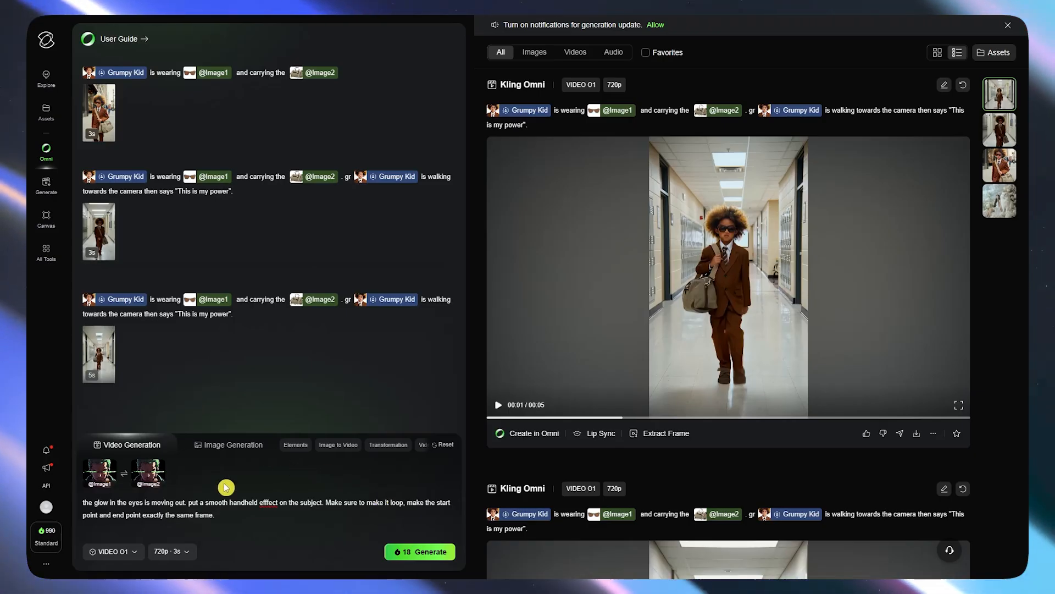
{"action": "left_click", "coordinate": [418, 555]}
{"action": "key", "text": "Return"}
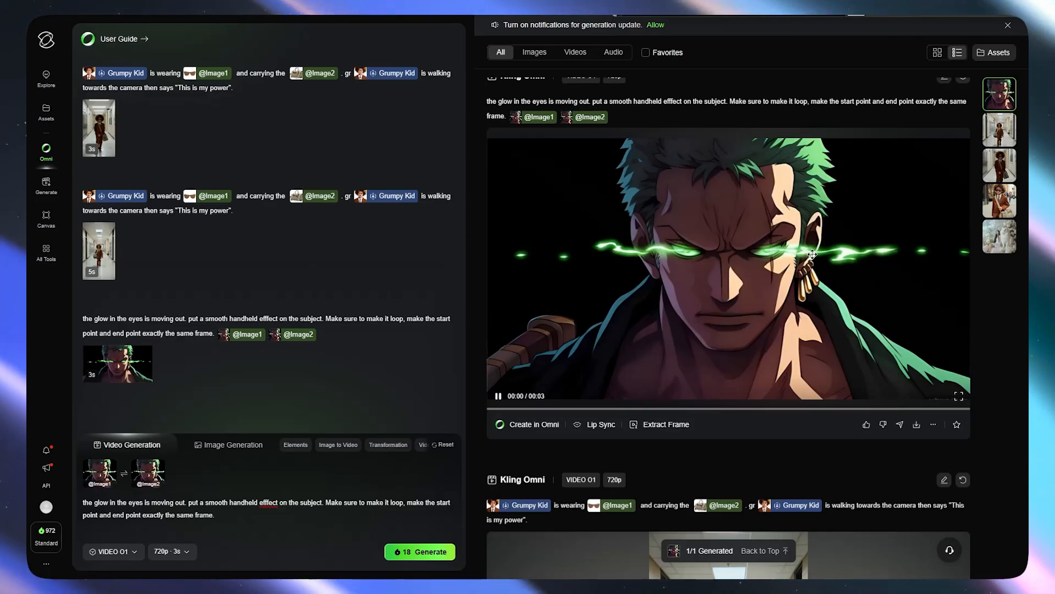
Step: Watch the new glowing-eyes video in its detail view, checking the glow movement and loop against the prompt, and return to Omni
{"action": "left_click", "coordinate": [259, 506]}
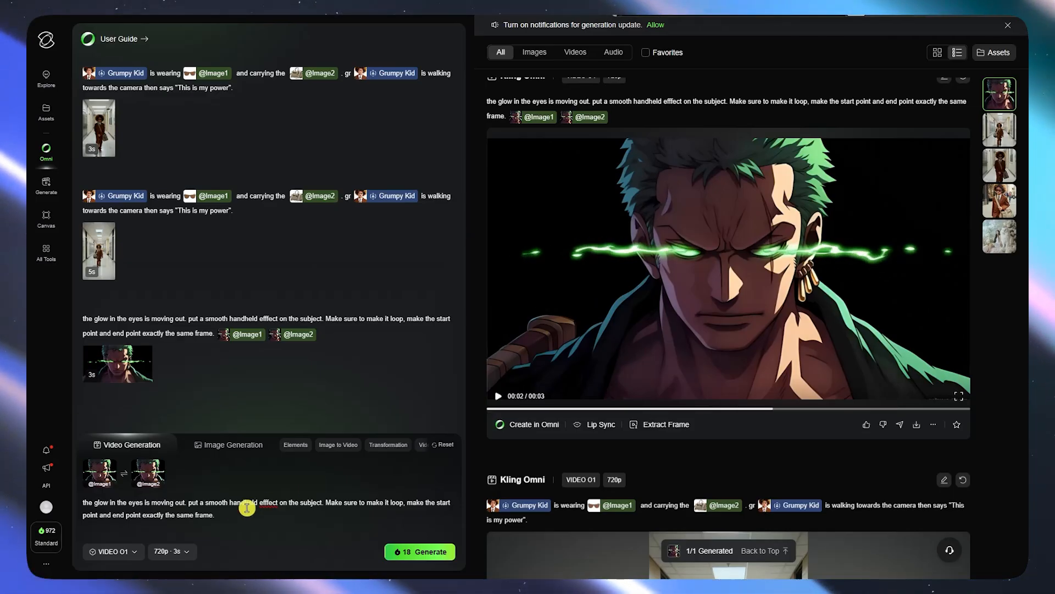
{"action": "left_click_drag", "start_coordinate": [150, 501], "coordinate": [187, 500]}
{"action": "left_click", "coordinate": [689, 248]}
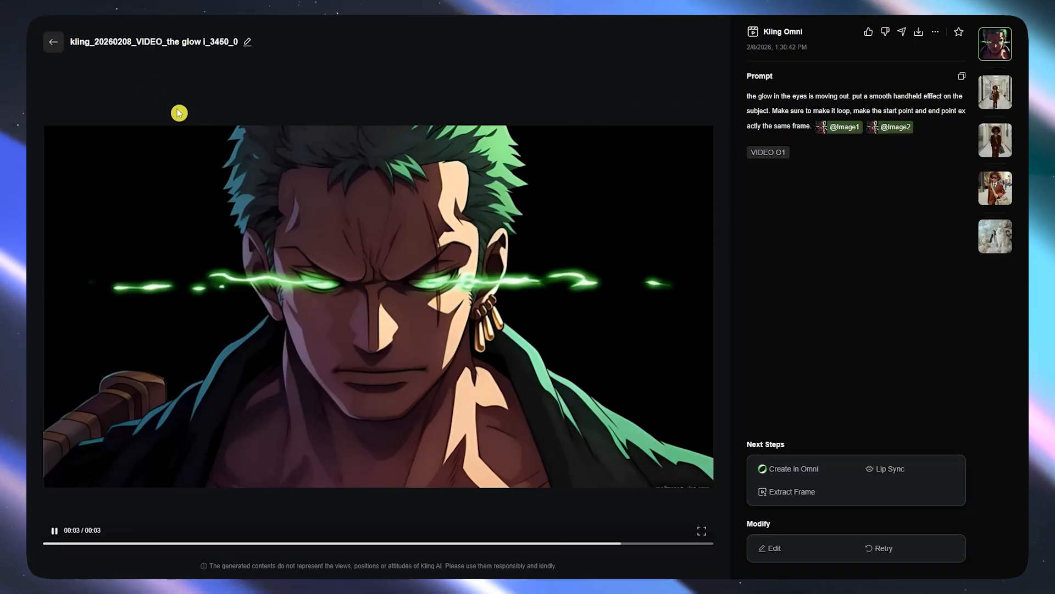
{"action": "left_click", "coordinate": [53, 42]}
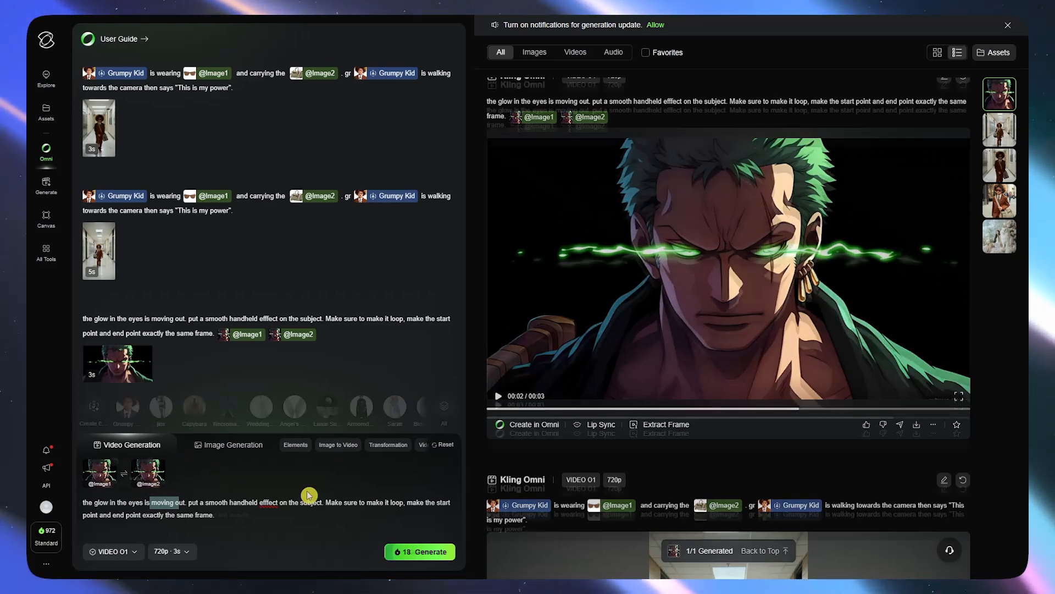
{"action": "left_click", "coordinate": [387, 445]}
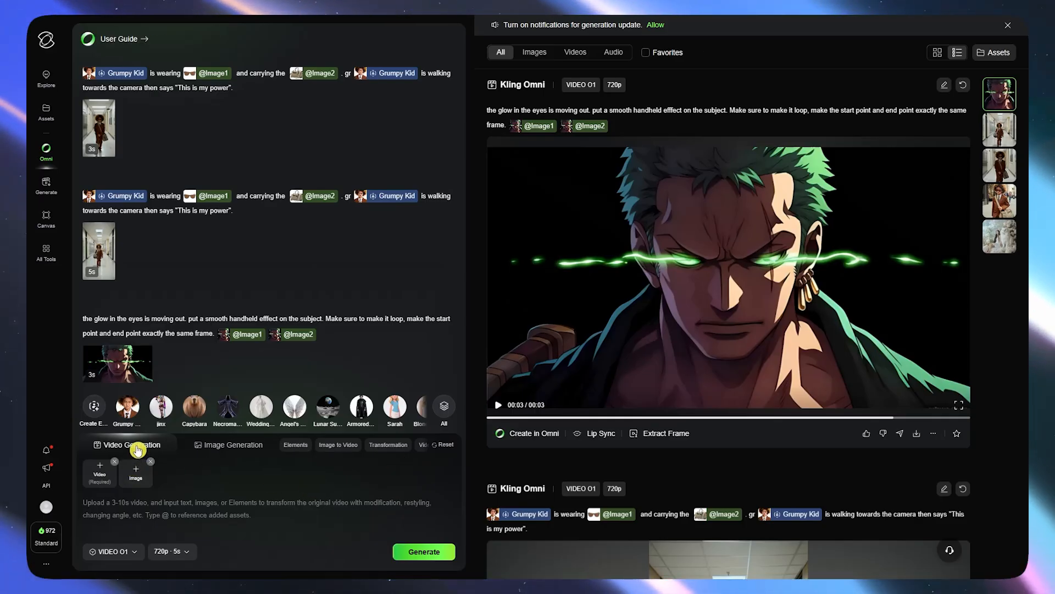
{"action": "left_click", "coordinate": [102, 476]}
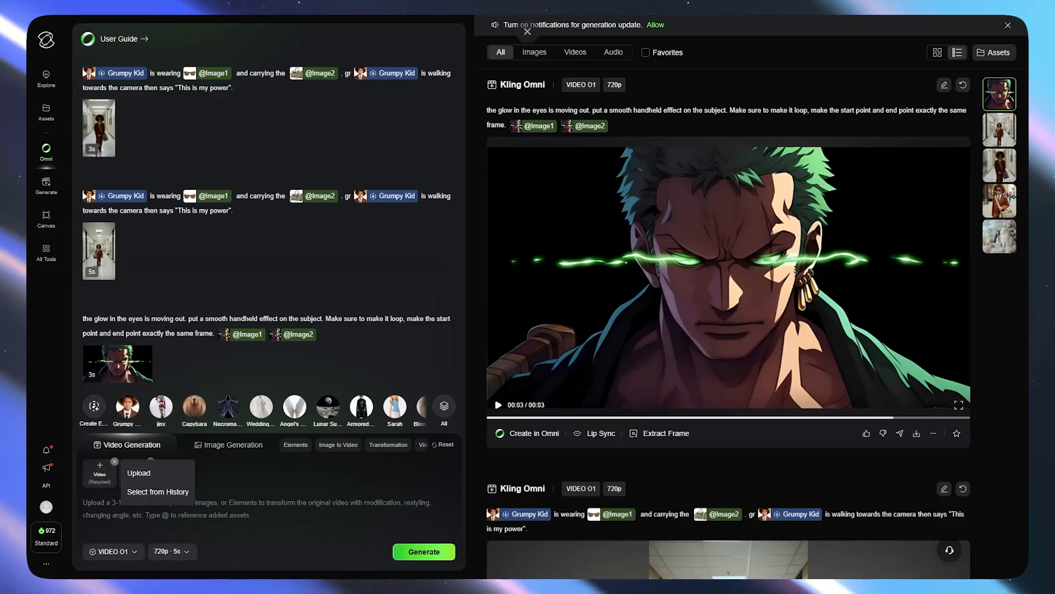
{"action": "left_click_drag", "start_coordinate": [352, 17], "coordinate": [188, 483]}
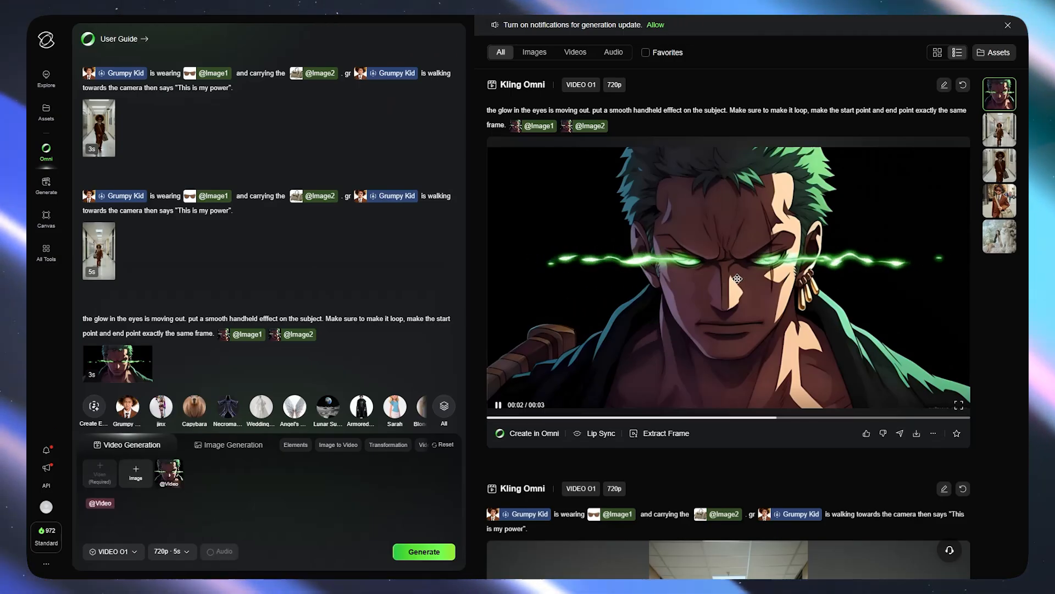
{"action": "left_click", "coordinate": [266, 516]}
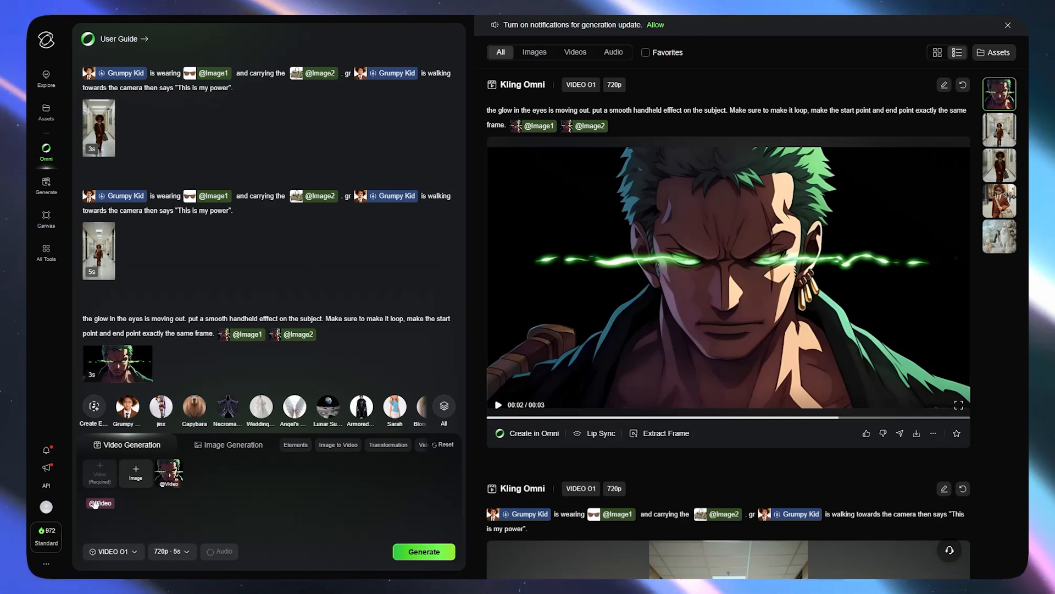
{"action": "key", "text": "BackSpace"}
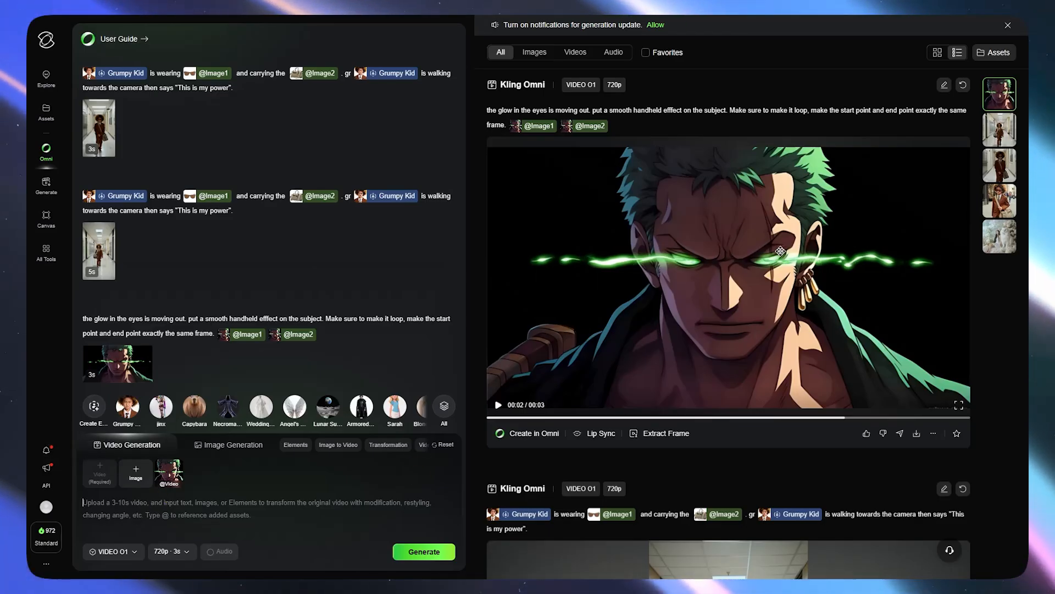
Step: Enter the transformation prompt "change the glow in the eyes to red"
{"action": "left_click", "coordinate": [315, 466]}
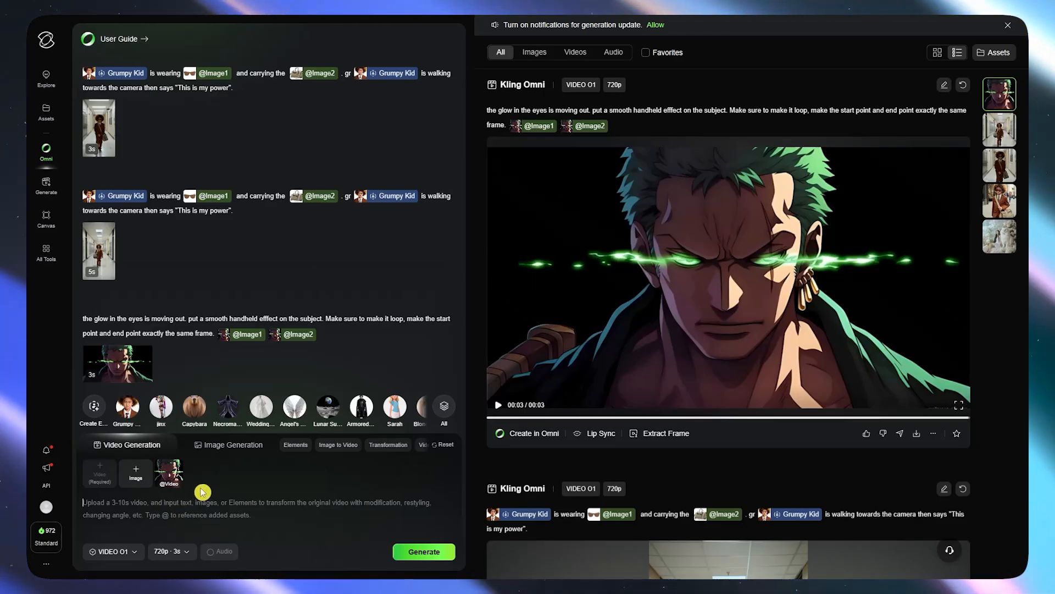
{"action": "type", "text": "d"}
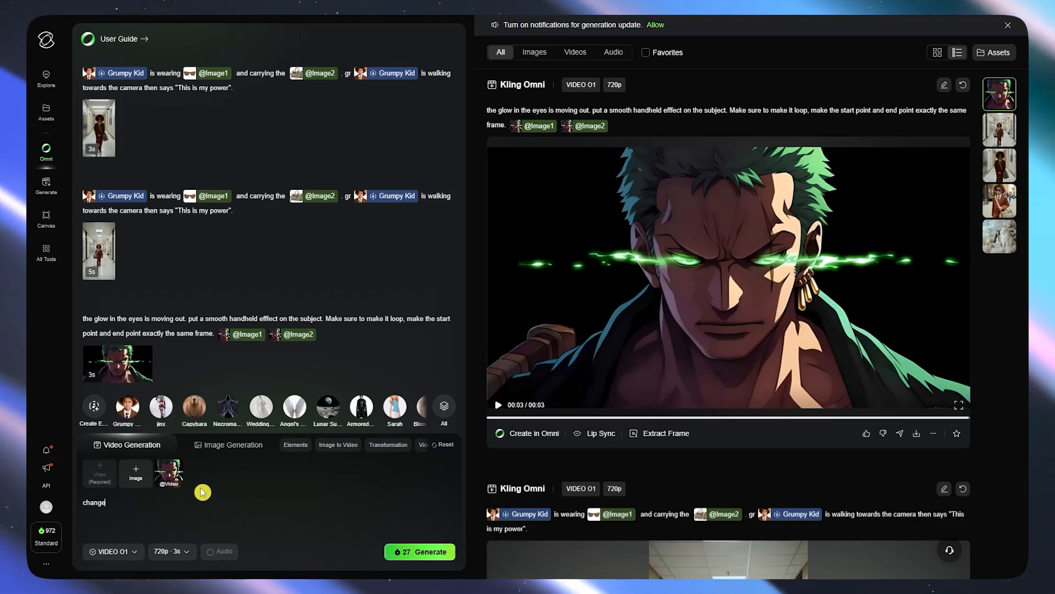
{"action": "type", "text": "hange the g"}
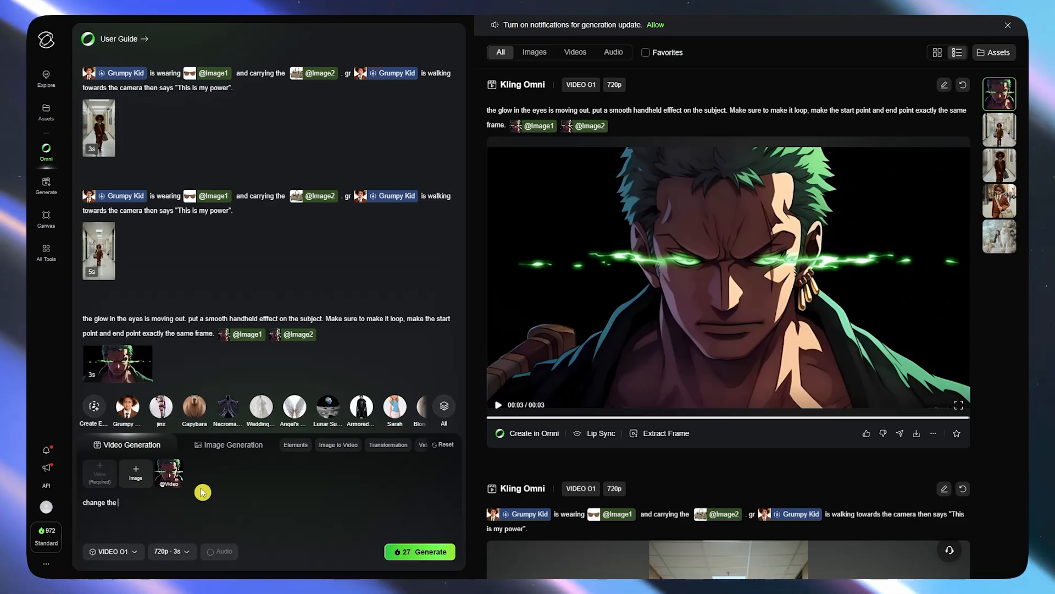
{"action": "type", "text": "low in the ey"}
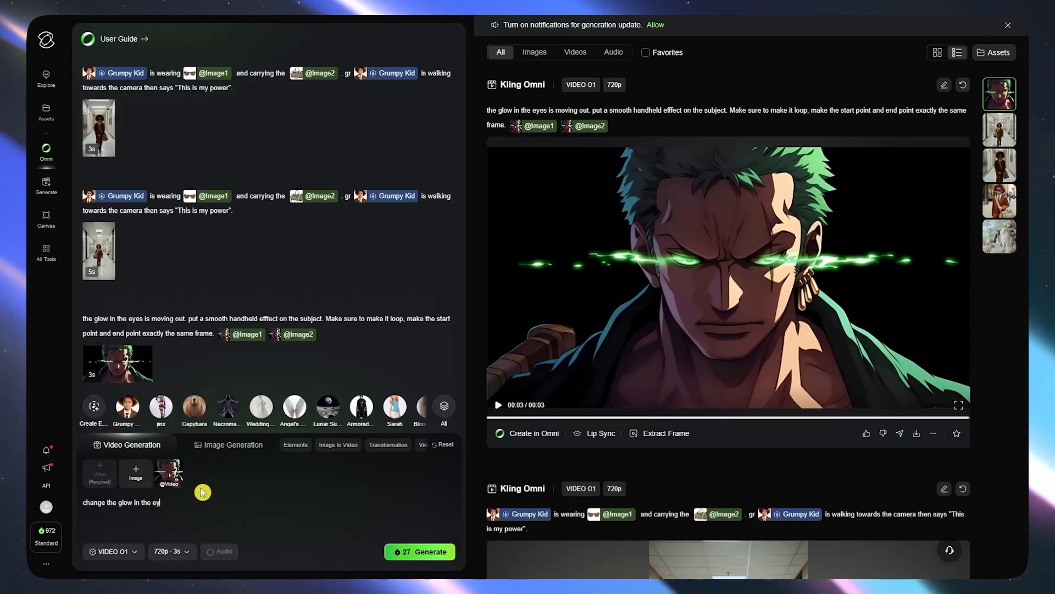
{"action": "type", "text": "es to red"}
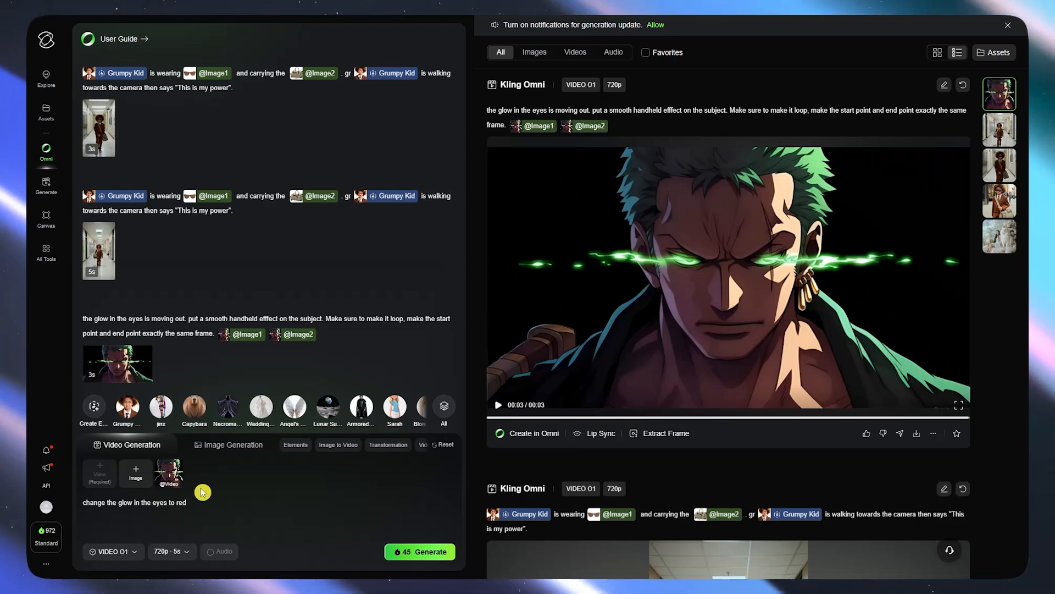
Step: Add a second sentence to the transformation prompt: "Change the hair color to blue"
{"action": "key", "text": "BackSpace"}
{"action": "key", "text": "BackSpace"}
{"action": "key", "text": "BackSpace"}
{"action": "key", "text": "BackSpace"}
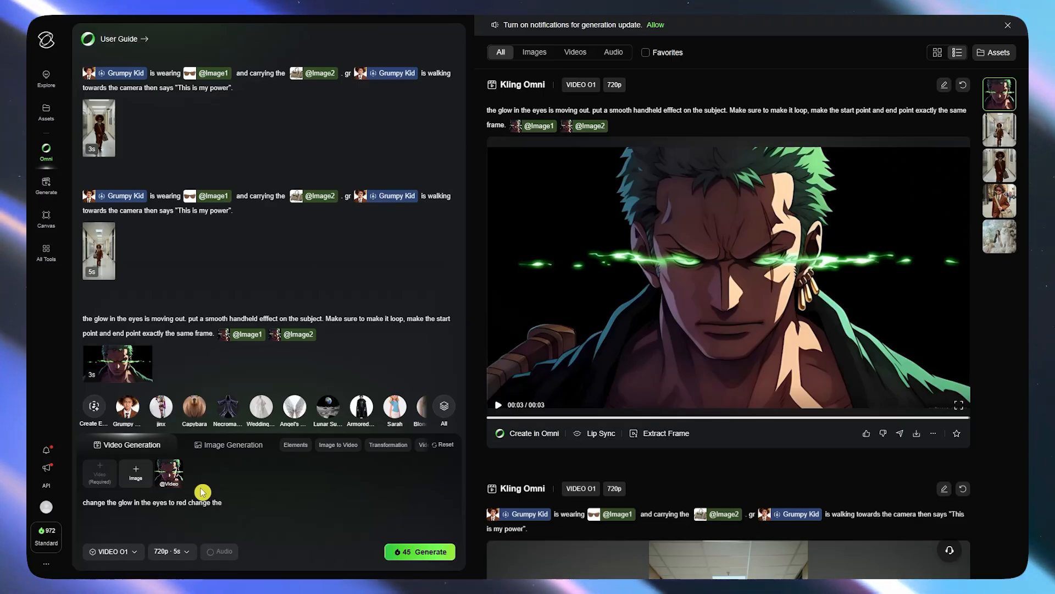
{"action": "key", "text": "BackSpace"}
{"action": "key", "text": "BackSpace"}
{"action": "key", "text": "BackSpace"}
{"action": "key", "text": "BackSpace"}
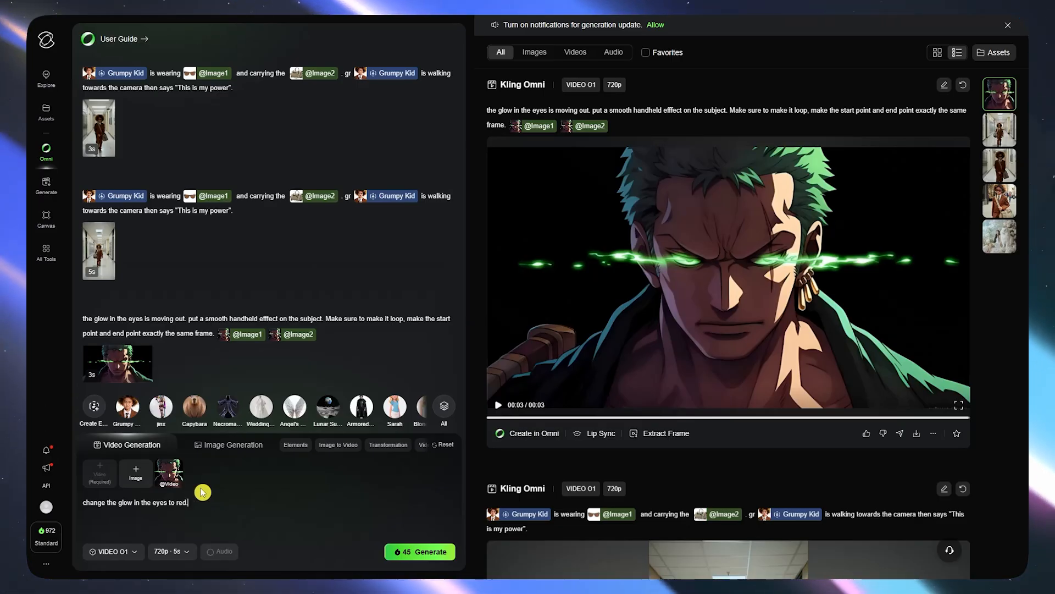
{"action": "type", "text": ". Change the "}
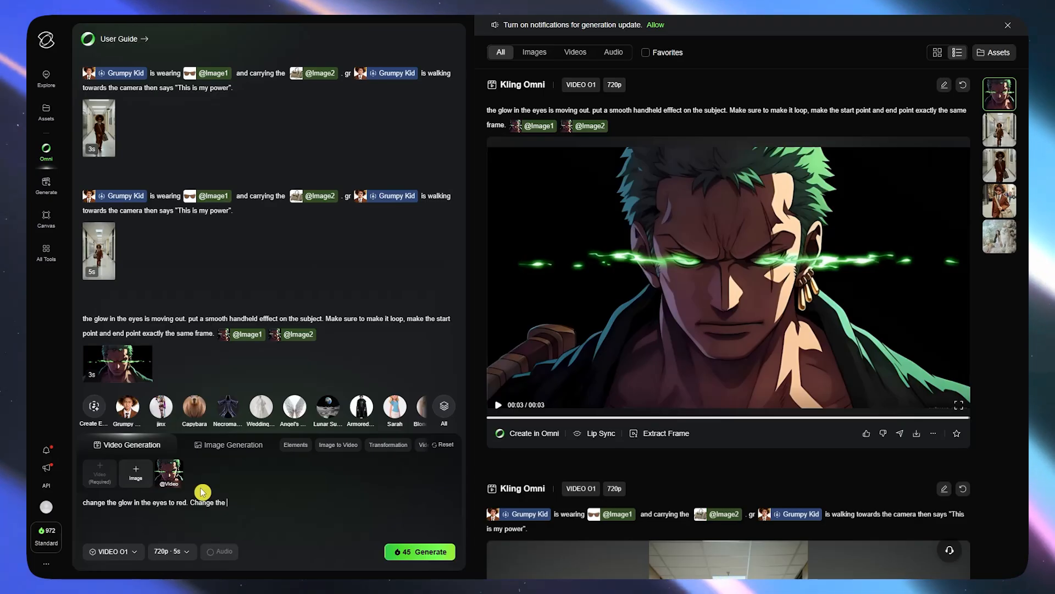
{"action": "type", "text": "hair color to blue"}
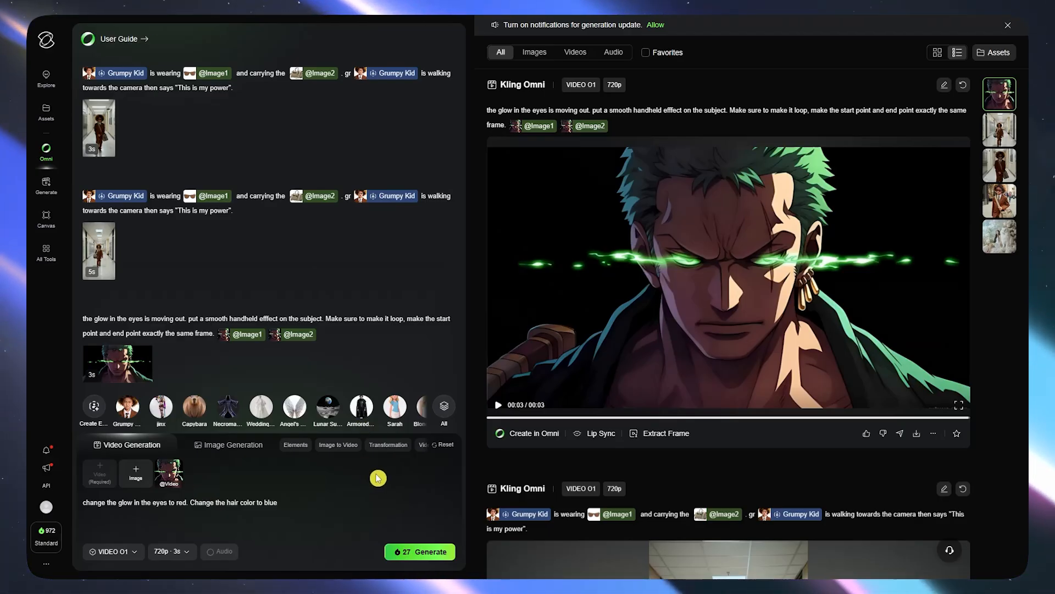
Step: Check the 720p, 3s, Auto ratio output settings and generate the transformed video
{"action": "left_click", "coordinate": [167, 553]}
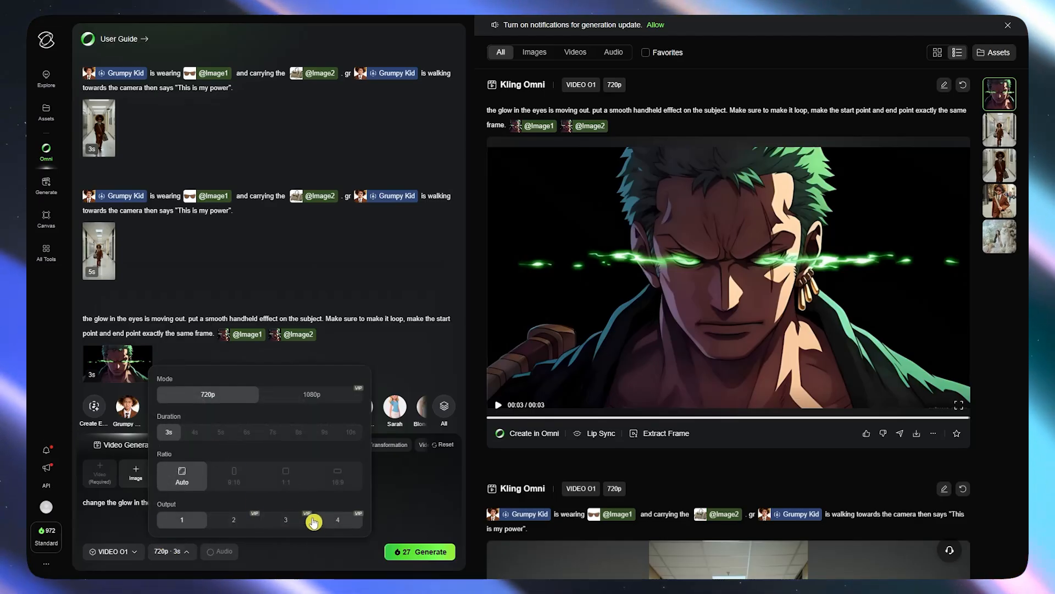
{"action": "left_click", "coordinate": [411, 518]}
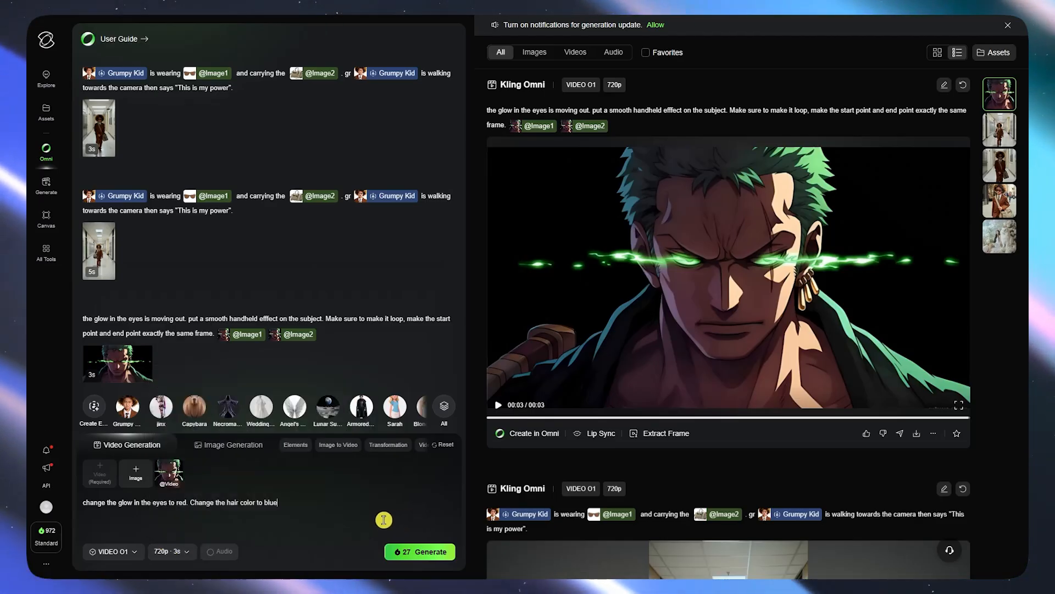
{"action": "left_click", "coordinate": [397, 556]}
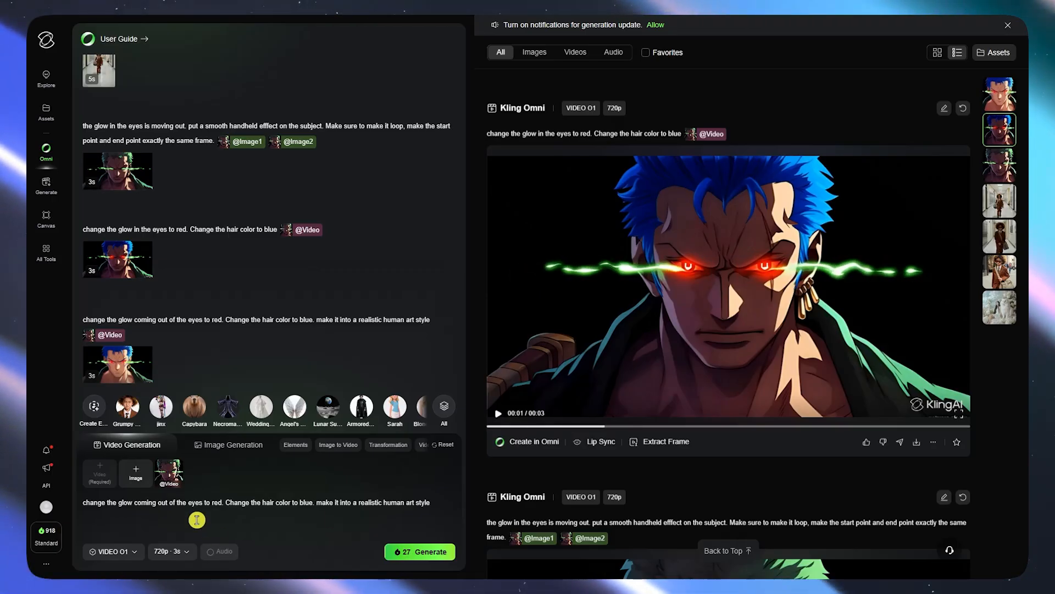
Step: Play the blue-haired transformation result and compare its eye glow and hair color with the prompt
{"action": "left_click", "coordinate": [246, 502]}
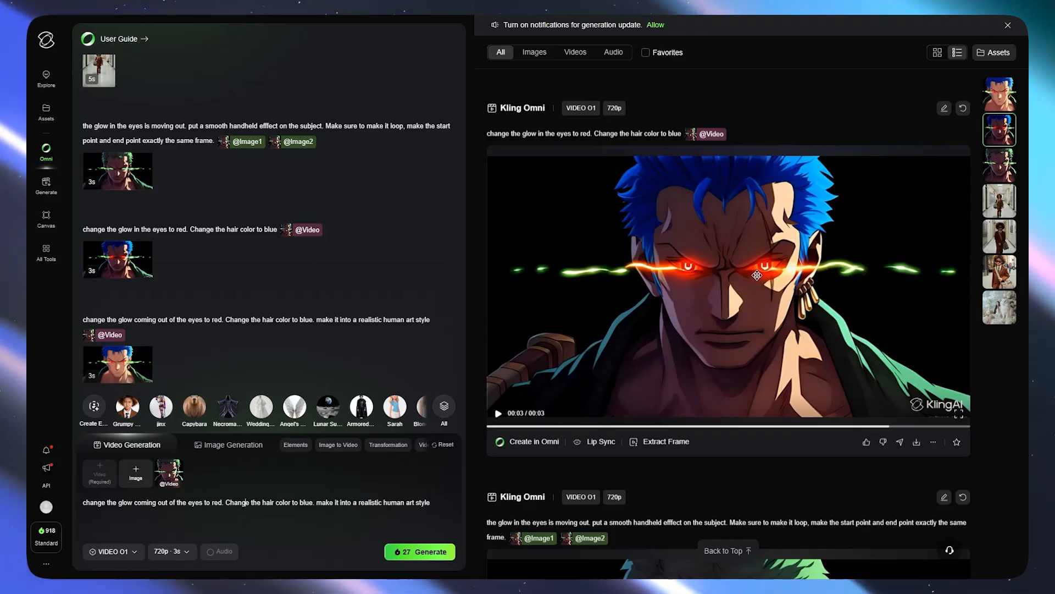
{"action": "left_click", "coordinate": [694, 295]}
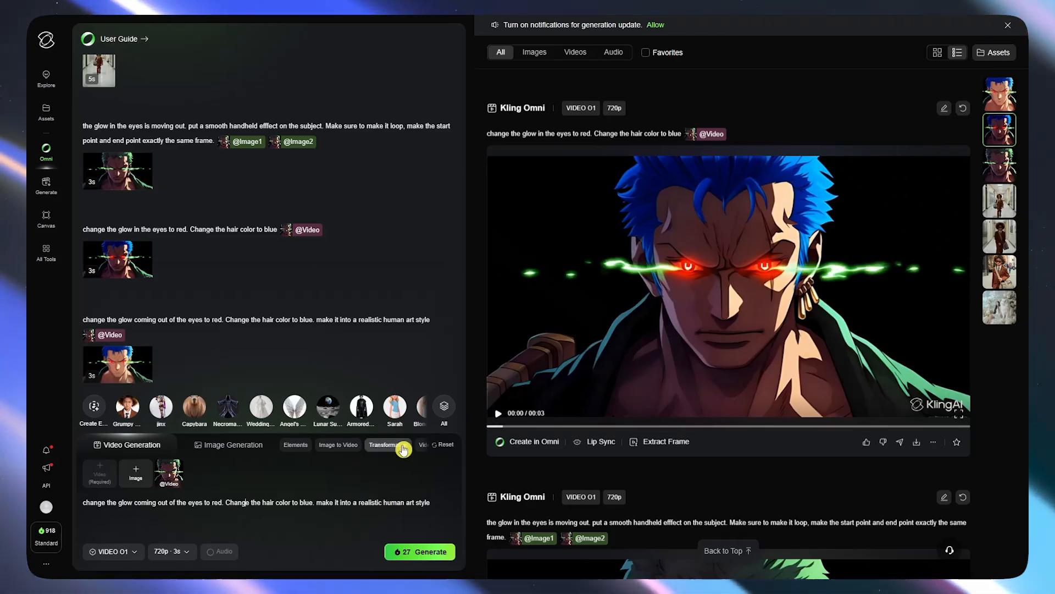
Step: Replay the blue-haired clip and examine the glow streaming out of the eyes
{"action": "left_click", "coordinate": [570, 355]}
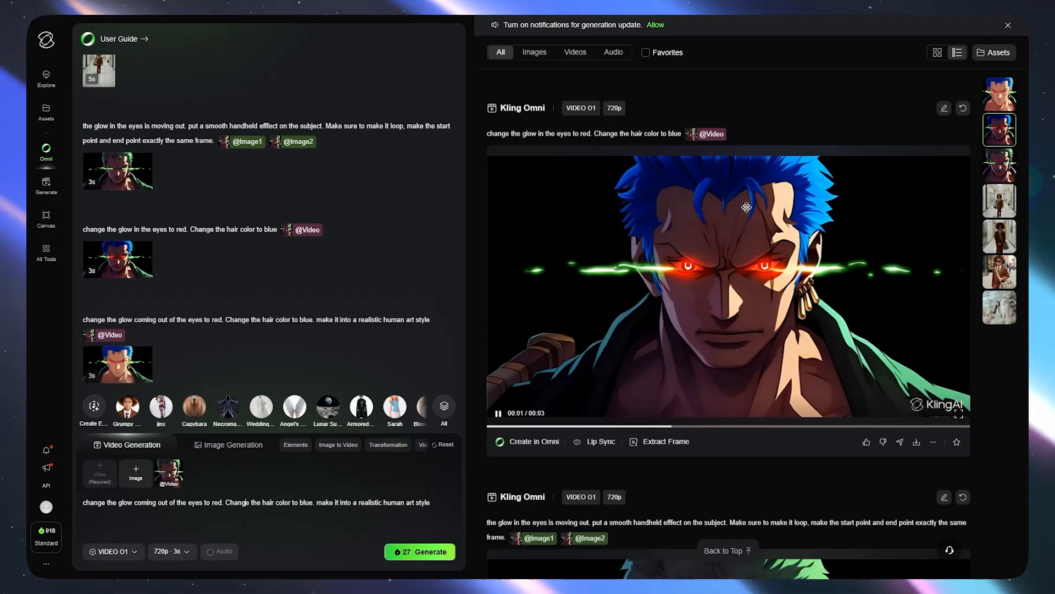
{"action": "left_click", "coordinate": [246, 501]}
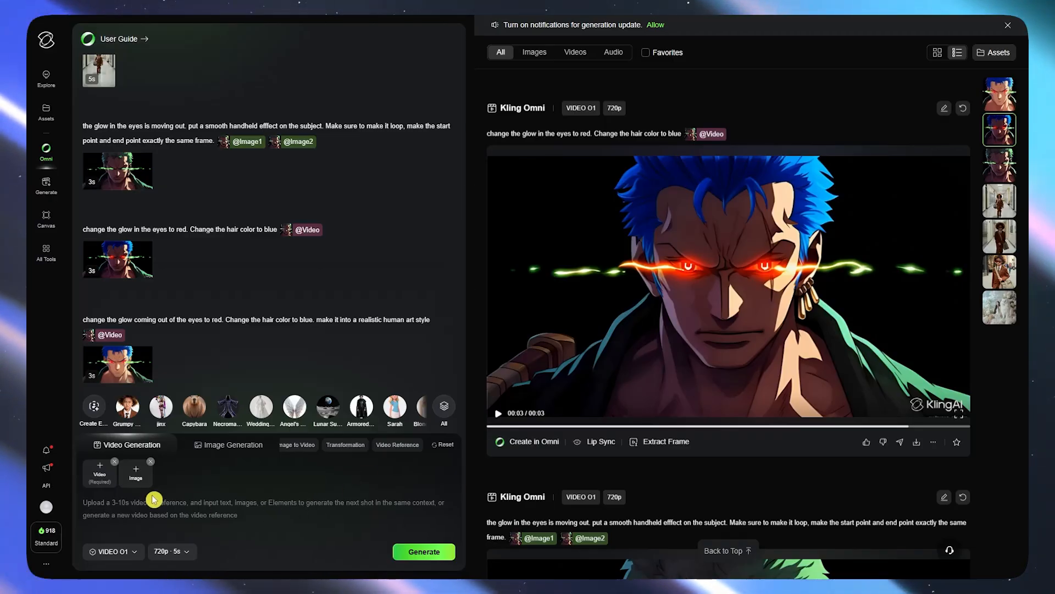
Step: Add the clip of the man as the reference video and upload 65ef3a99544cf8bbddca5dc9_thumb.png as the reference image
{"action": "left_click_drag", "start_coordinate": [165, 352], "coordinate": [167, 485]}
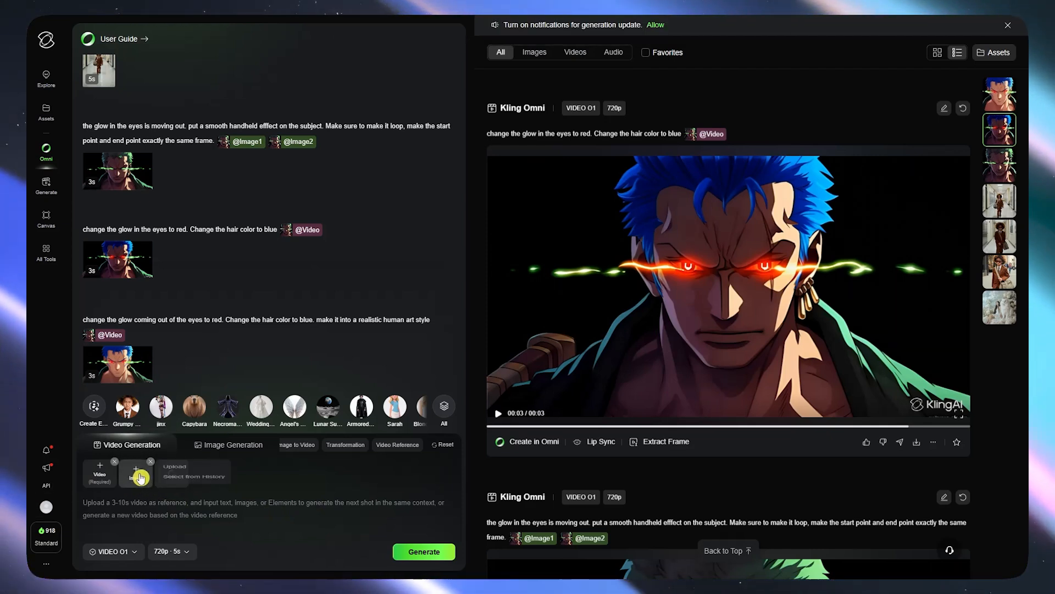
{"action": "mouse_move", "coordinate": [141, 477]}
{"action": "left_click", "coordinate": [194, 487]}
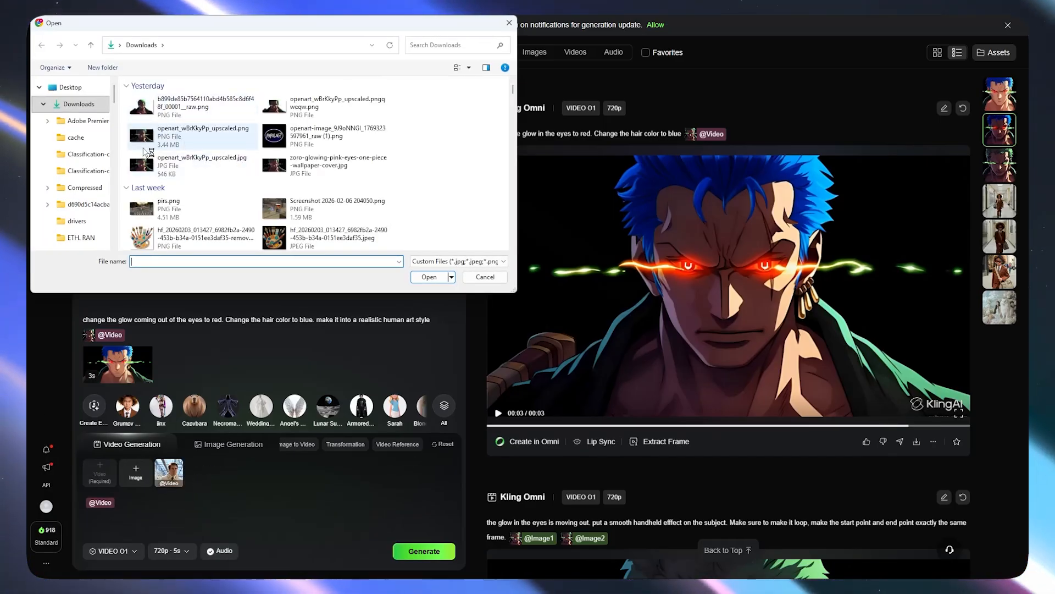
{"action": "left_click", "coordinate": [286, 136]}
{"action": "scroll", "coordinate": [292, 144], "scroll_direction": "down", "scroll_amount": 5}
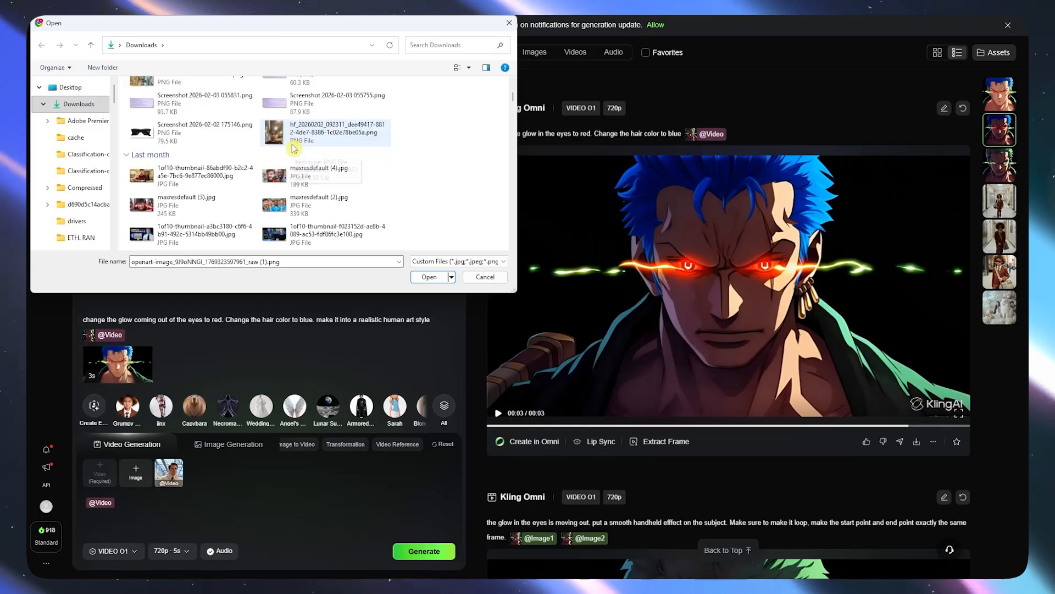
{"action": "scroll", "coordinate": [292, 144], "scroll_direction": "down", "scroll_amount": 5}
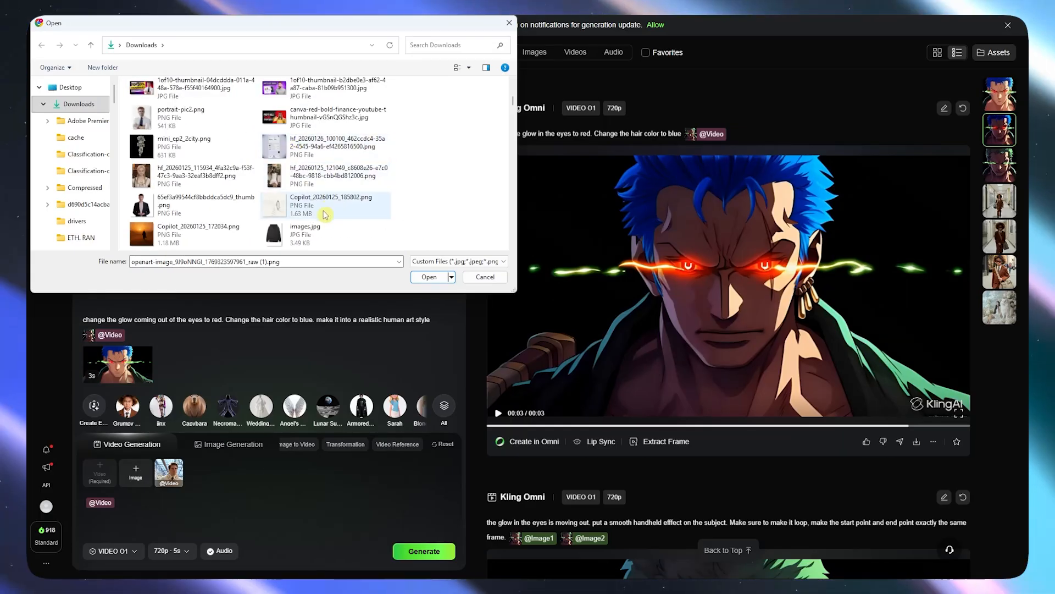
{"action": "left_click", "coordinate": [212, 209]}
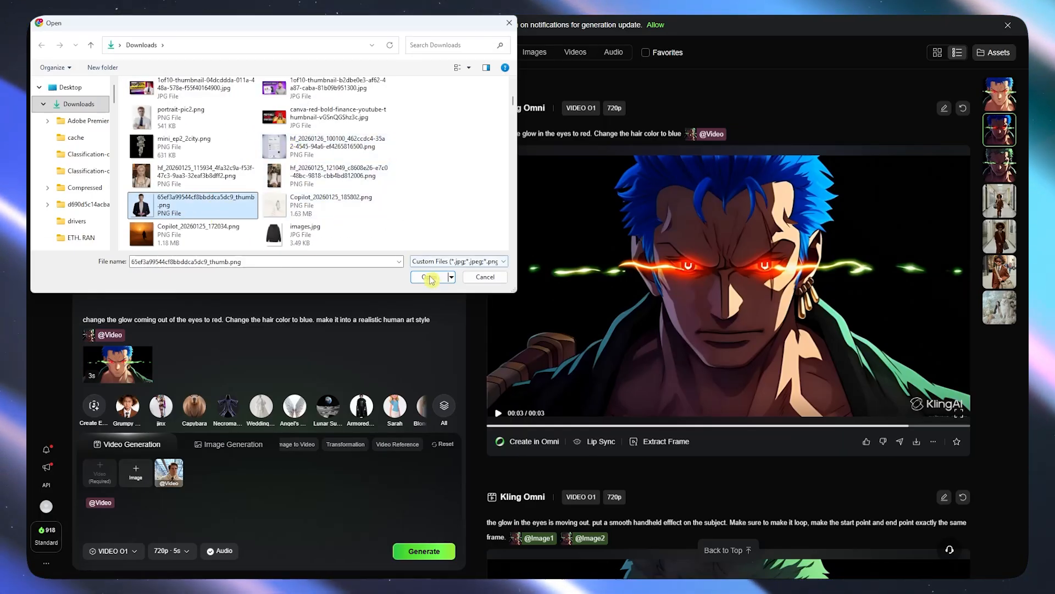
{"action": "left_click", "coordinate": [429, 274]}
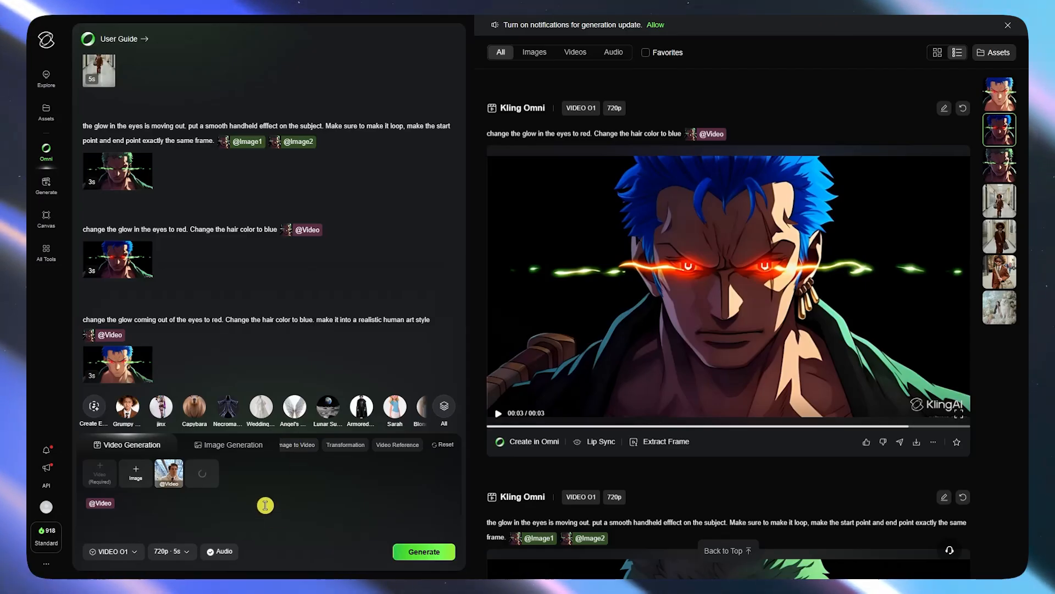
{"action": "key", "text": "BackSpace"}
{"action": "key", "text": "BackSpace"}
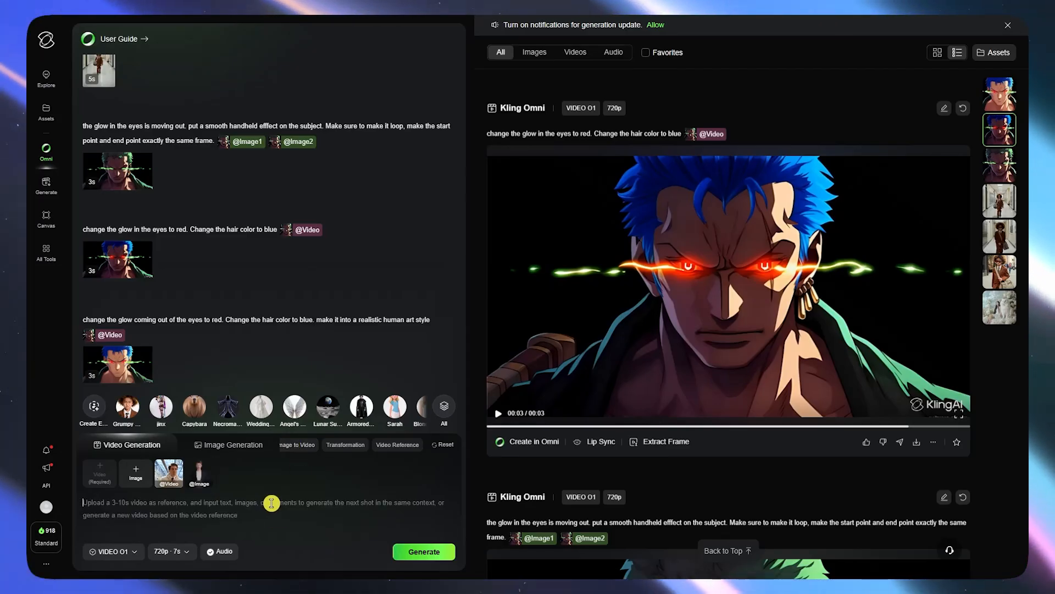
{"action": "type", "text": "Make"}
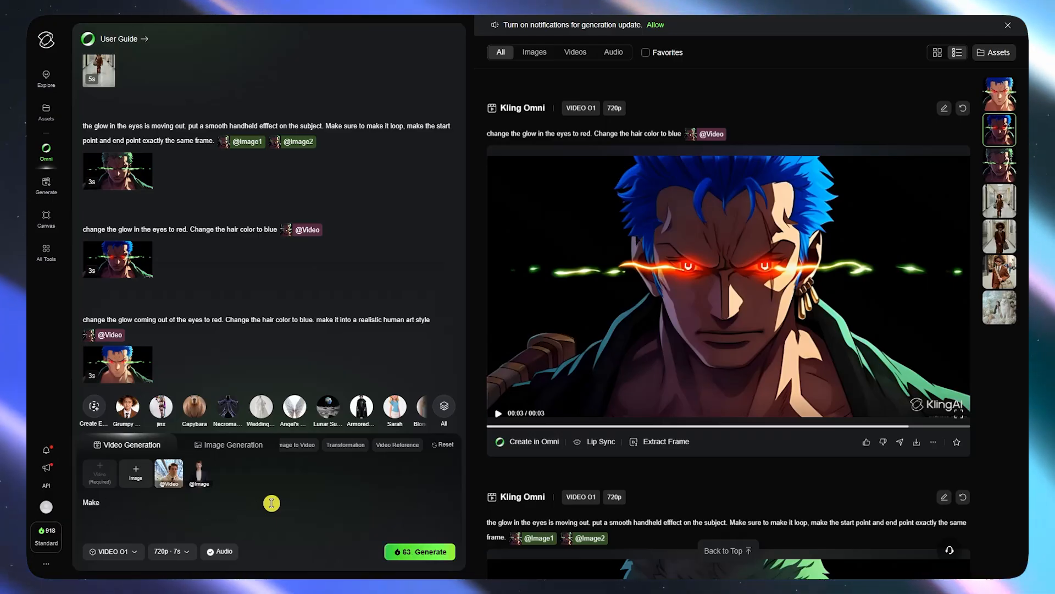
{"action": "type", "text": " @im"}
{"action": "left_click", "coordinate": [220, 443]}
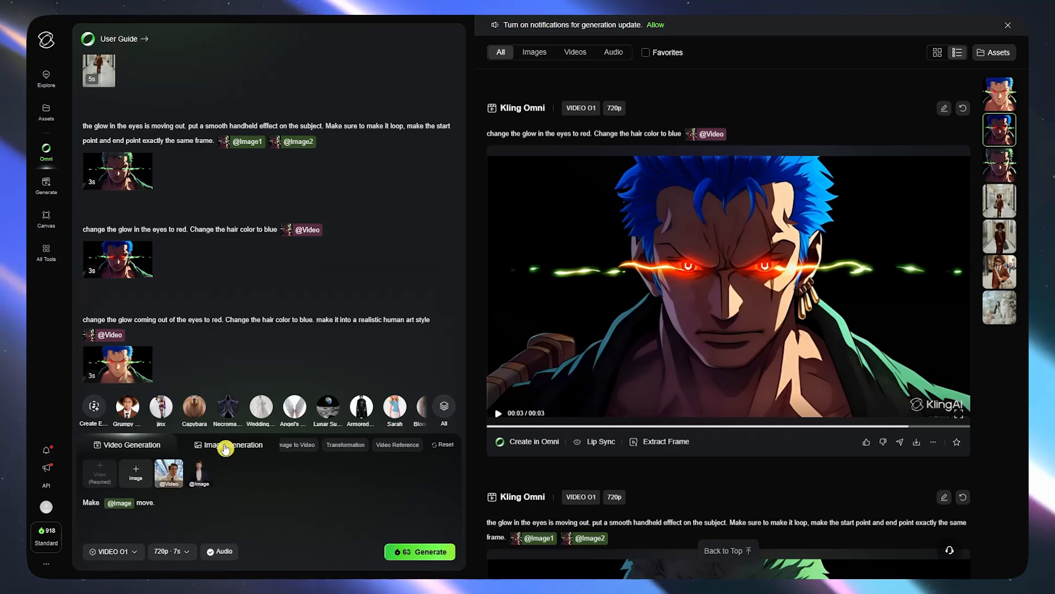
{"action": "type", "text": "move. Copy @v"}
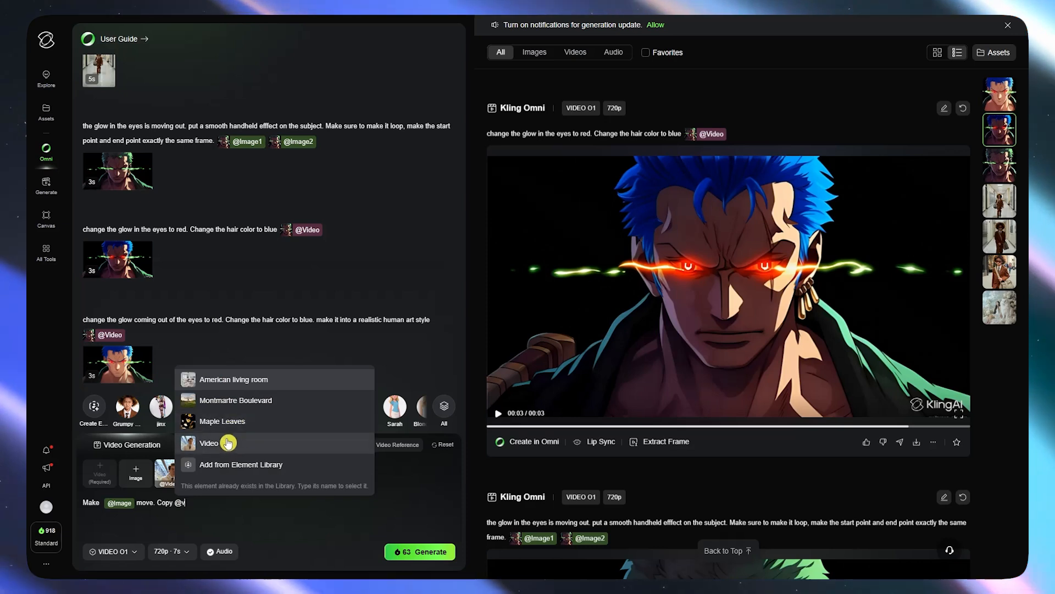
{"action": "left_click", "coordinate": [219, 446]}
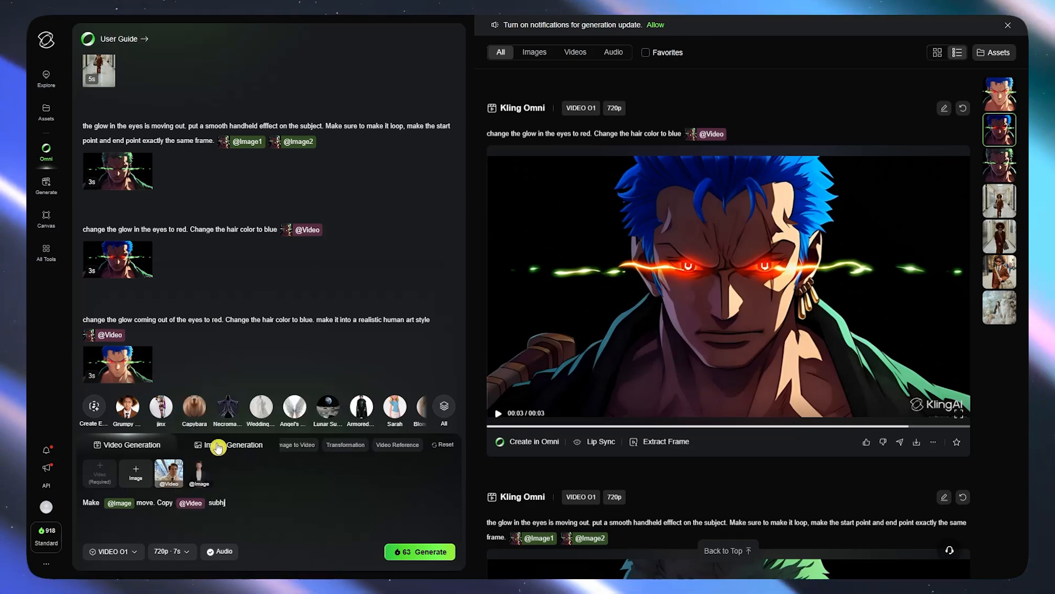
{"action": "type", "text": "subject movement"}
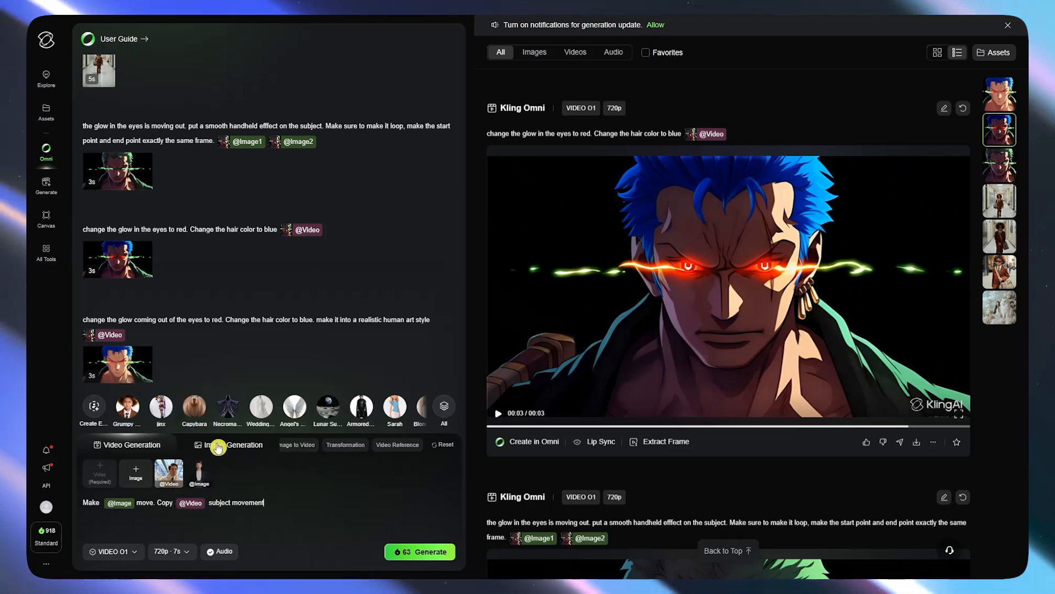
{"action": "type", "text": "s an"}
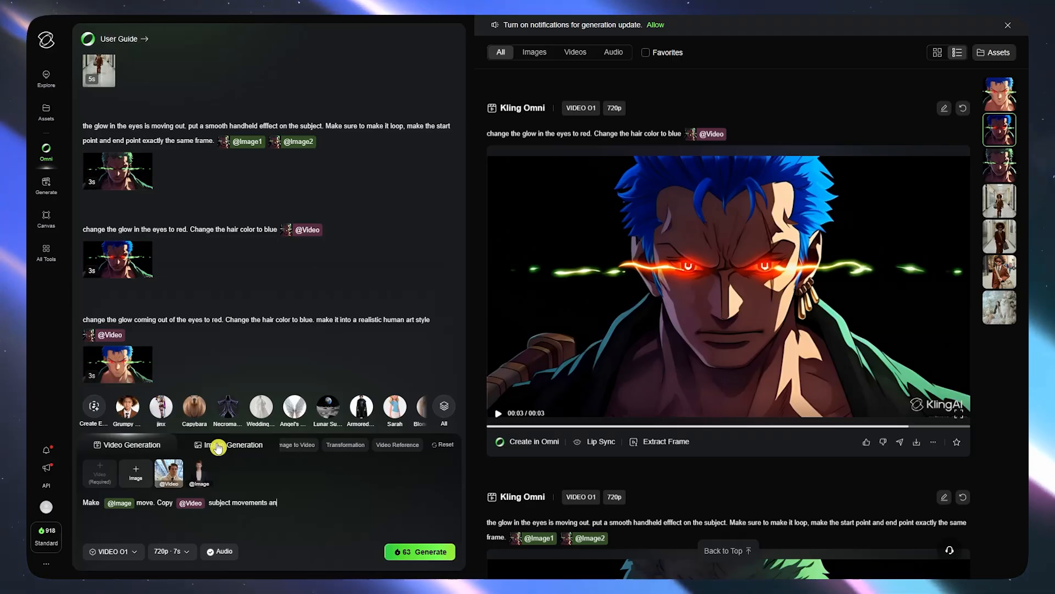
{"action": "type", "text": "d camera m"}
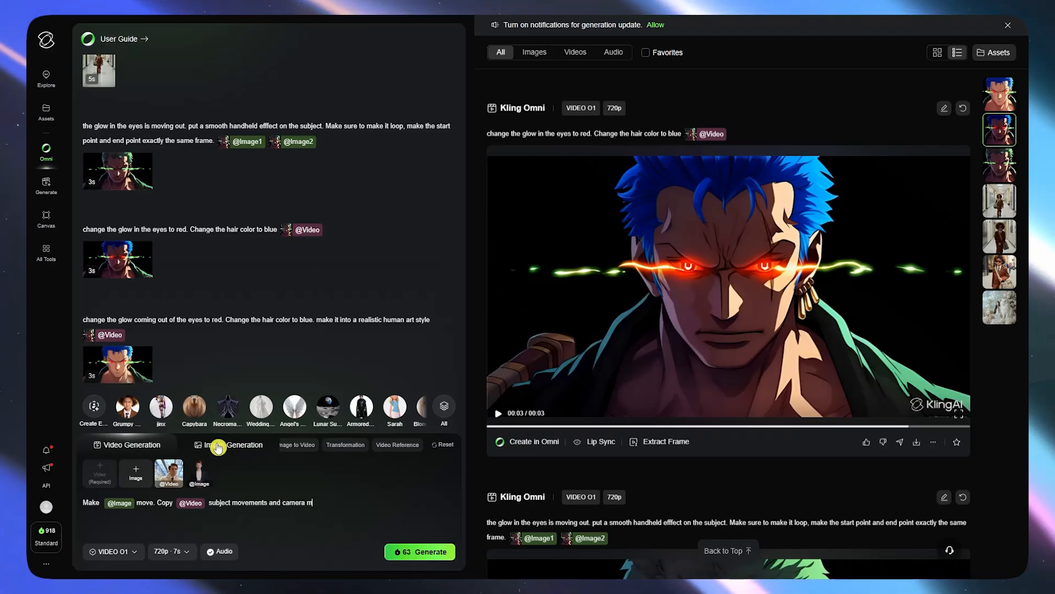
{"action": "type", "text": "ovements an"}
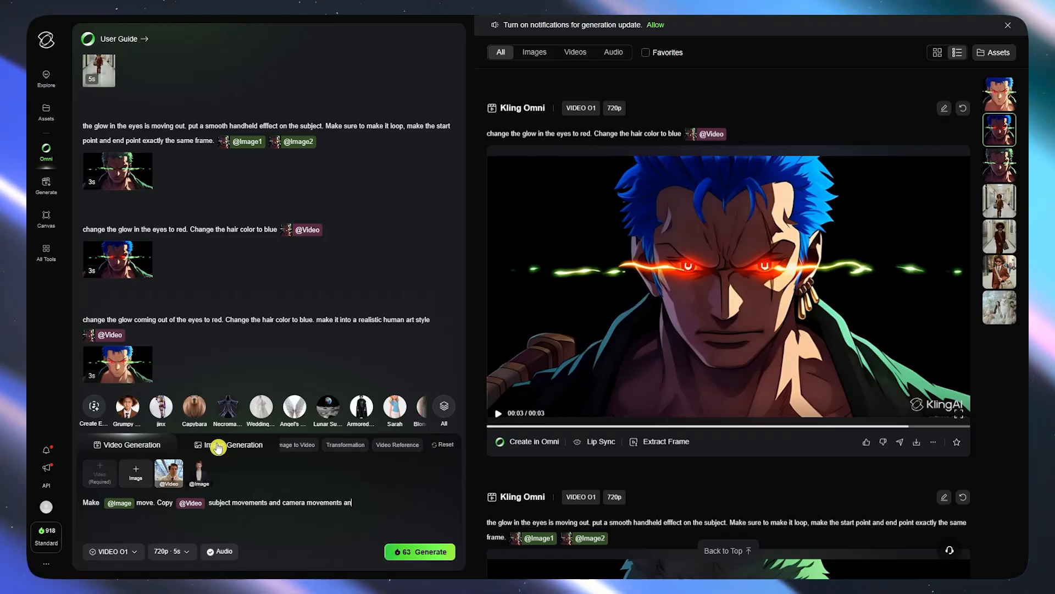
{"action": "key", "text": "BackSpace"}
{"action": "key", "text": "BackSpace"}
{"action": "key", "text": "BackSpace"}
{"action": "key", "text": "BackSpace"}
{"action": "key", "text": "BackSpace"}
{"action": "key", "text": "BackSpace"}
{"action": "key", "text": "BackSpace"}
{"action": "key", "text": "BackSpace"}
{"action": "key", "text": "BackSpace"}
{"action": "key", "text": "BackSpace"}
{"action": "key", "text": "BackSpace"}
{"action": "key", "text": "BackSpace"}
{"action": "key", "text": "BackSpace"}
{"action": "key", "text": "BackSpace"}
{"action": "key", "text": "BackSpace"}
{"action": "key", "text": "BackSpace"}
{"action": "key", "text": "BackSpace"}
{"action": "key", "text": "BackSpace"}
{"action": "key", "text": "BackSpace"}
{"action": "key", "text": "BackSpace"}
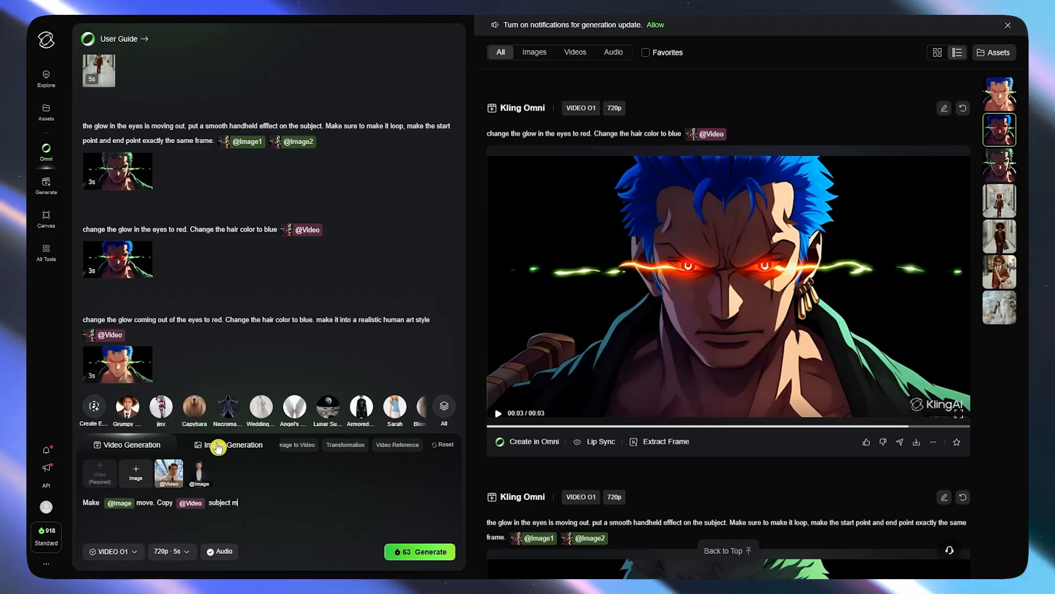
{"action": "key", "text": "BackSpace"}
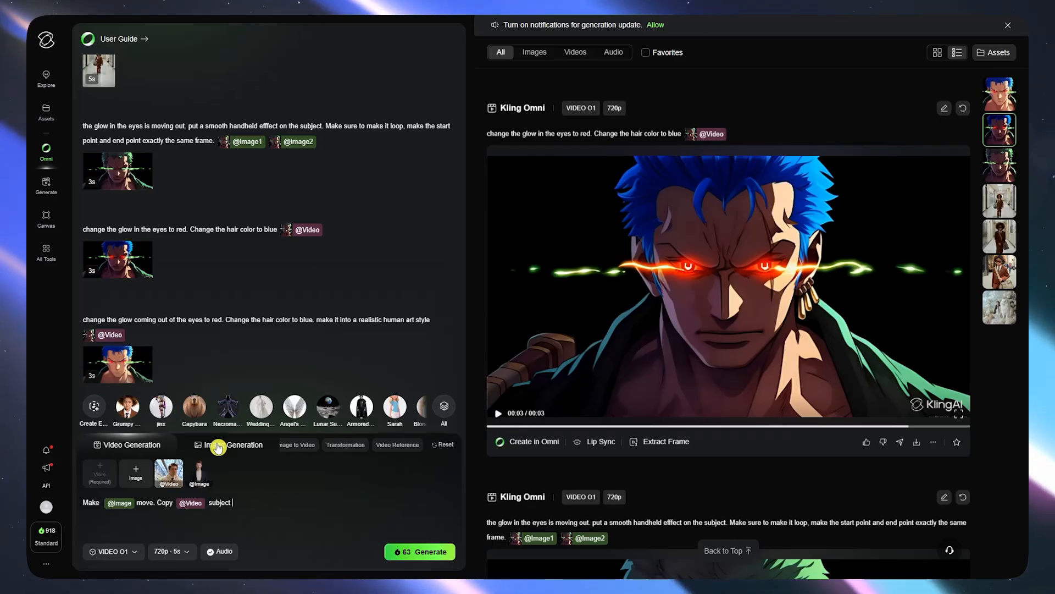
{"action": "type", "text": "and"}
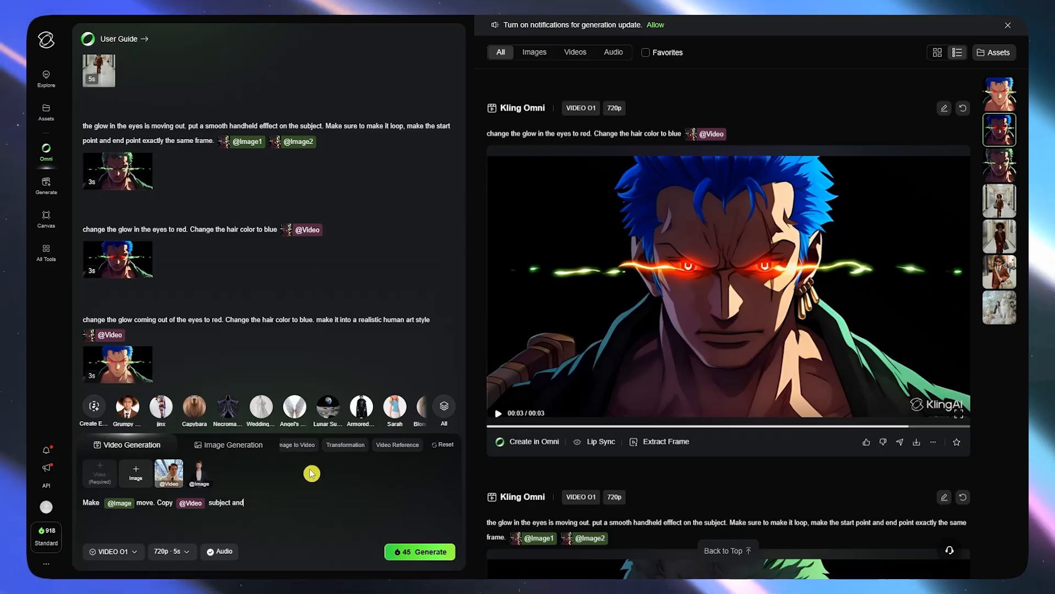
{"action": "type", "text": " camera movem"}
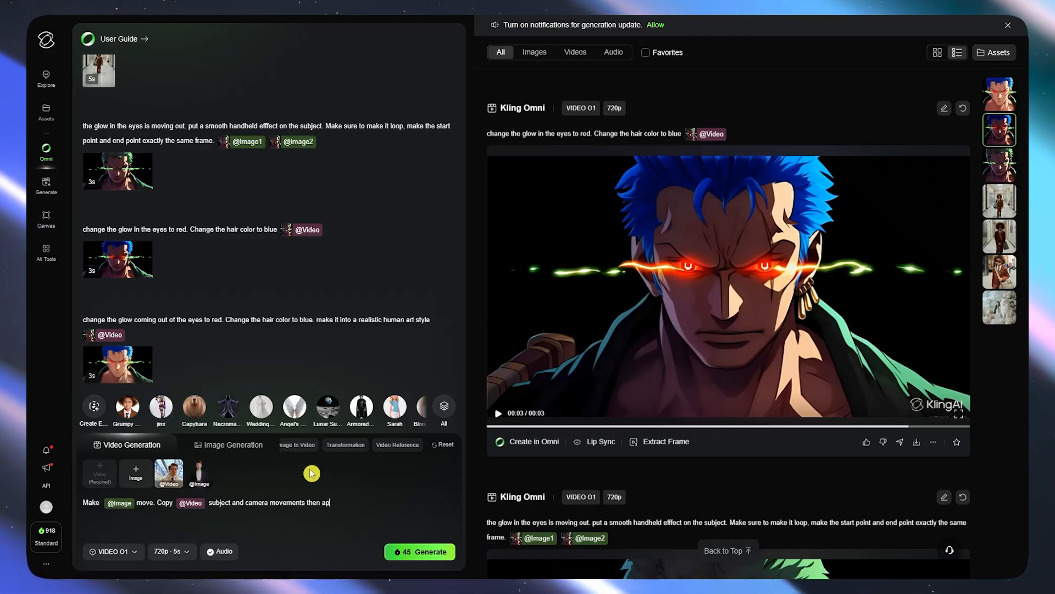
{"action": "type", "text": "ents then apply it to @"}
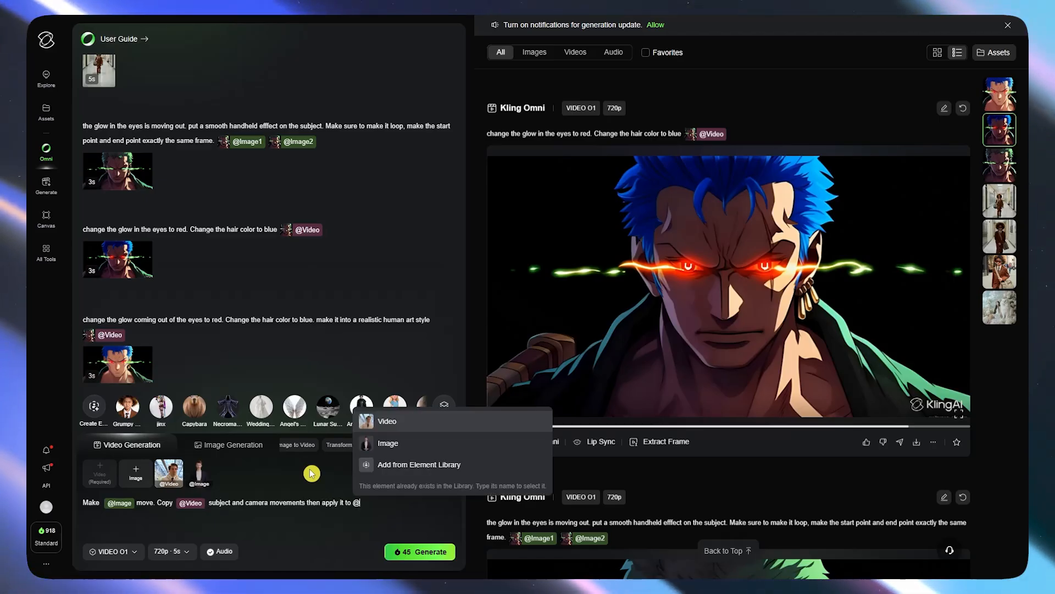
{"action": "type", "text": "image"}
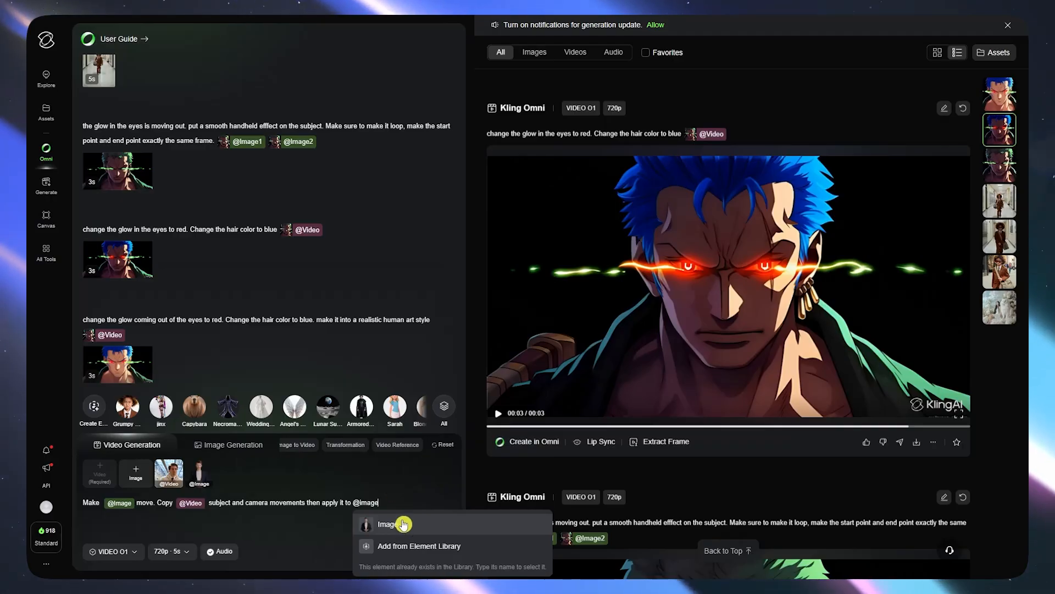
{"action": "left_click", "coordinate": [403, 524]}
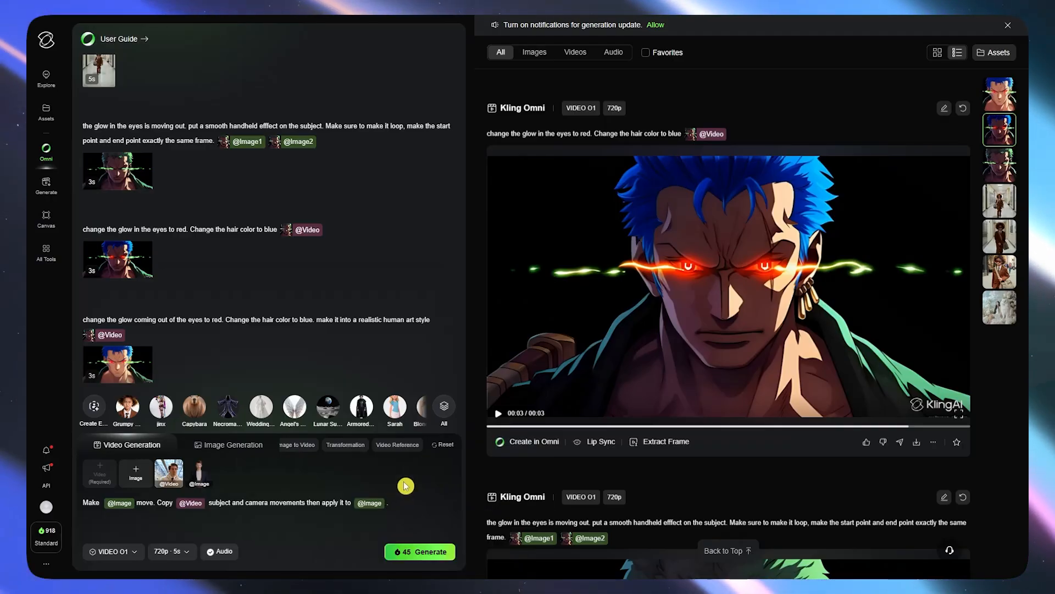
Step: Set the duration to 3s, keeping 720p, 16:9 and one output, and generate the video
{"action": "left_click", "coordinate": [181, 552]}
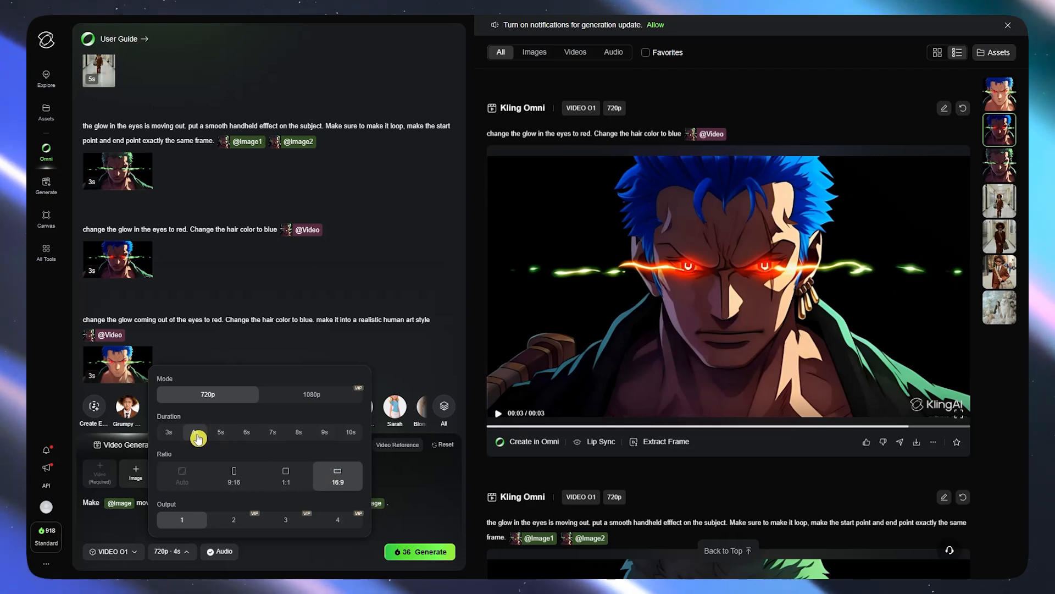
{"action": "left_click", "coordinate": [169, 432]}
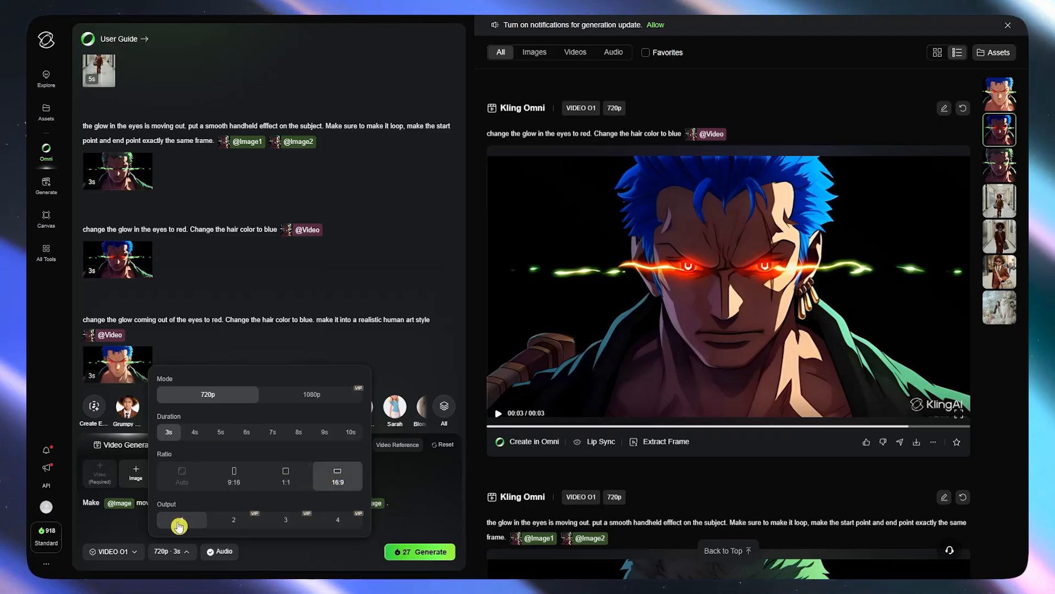
{"action": "left_click", "coordinate": [437, 559]}
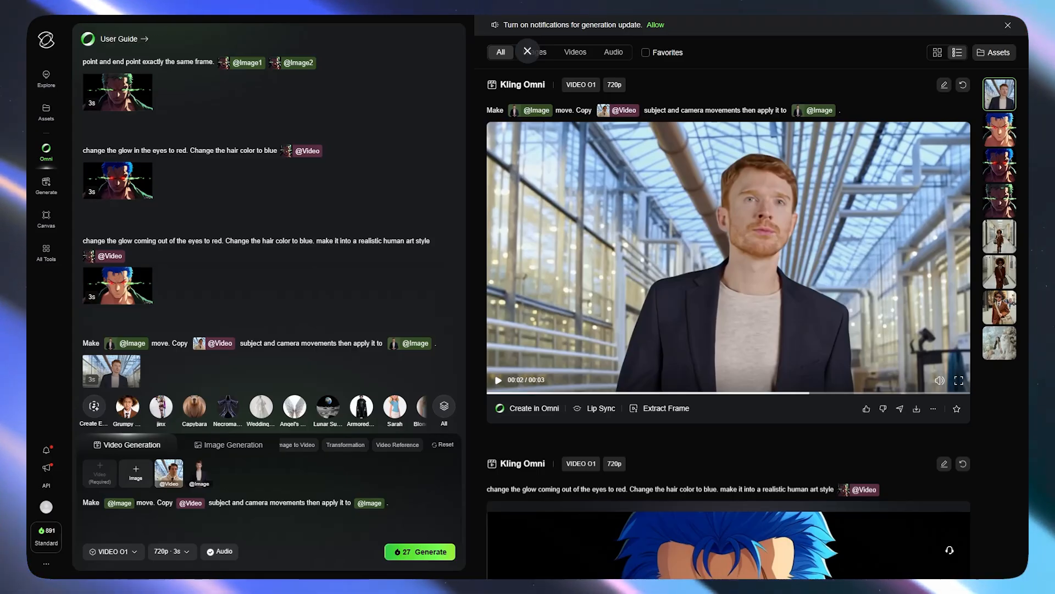
Step: Play the original reference clip in Media Player and the generated video, comparing their subject and camera movements with the prompt
{"action": "left_click_drag", "start_coordinate": [580, 17], "coordinate": [571, 44]}
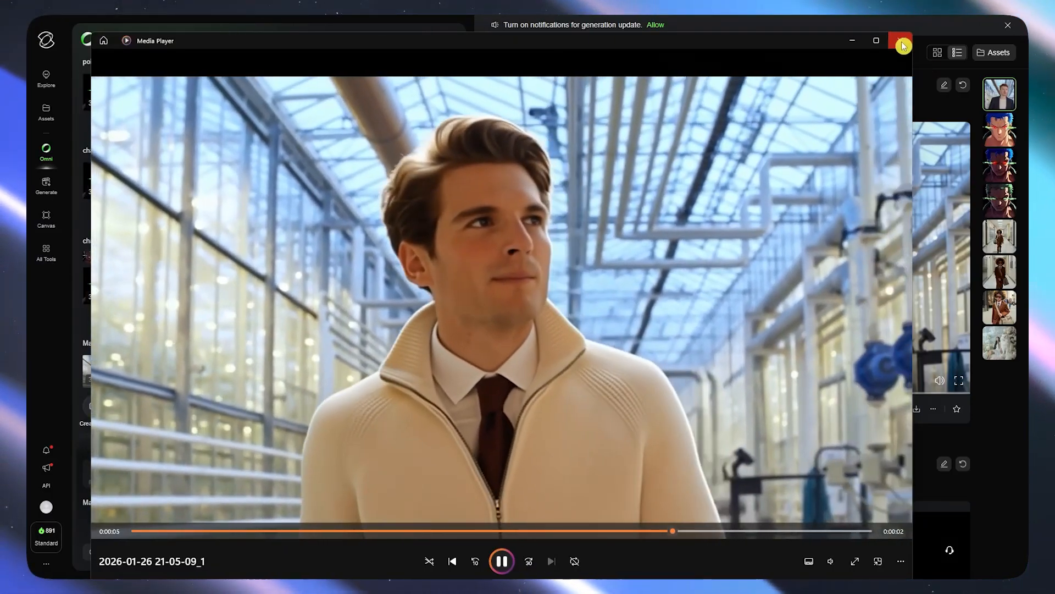
{"action": "left_click", "coordinate": [899, 40]}
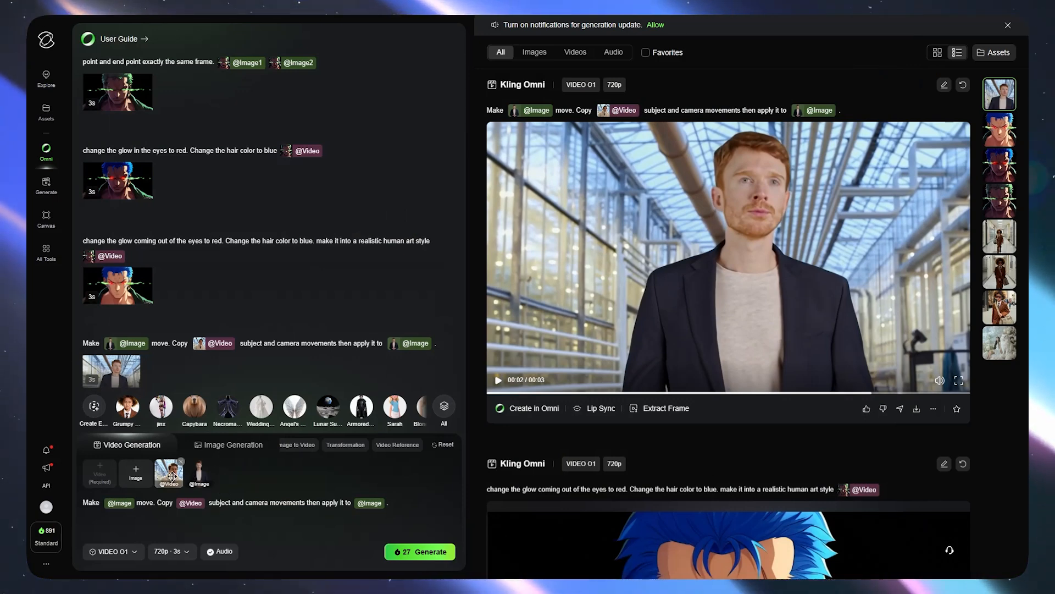
{"action": "left_click", "coordinate": [499, 380]}
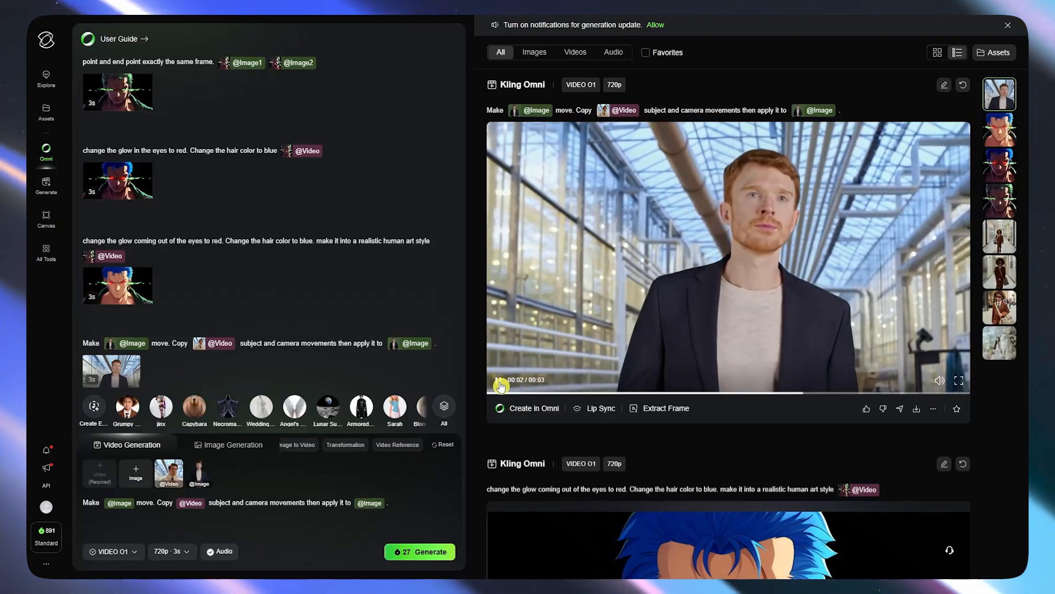
{"action": "left_click_drag", "start_coordinate": [210, 502], "coordinate": [339, 497]}
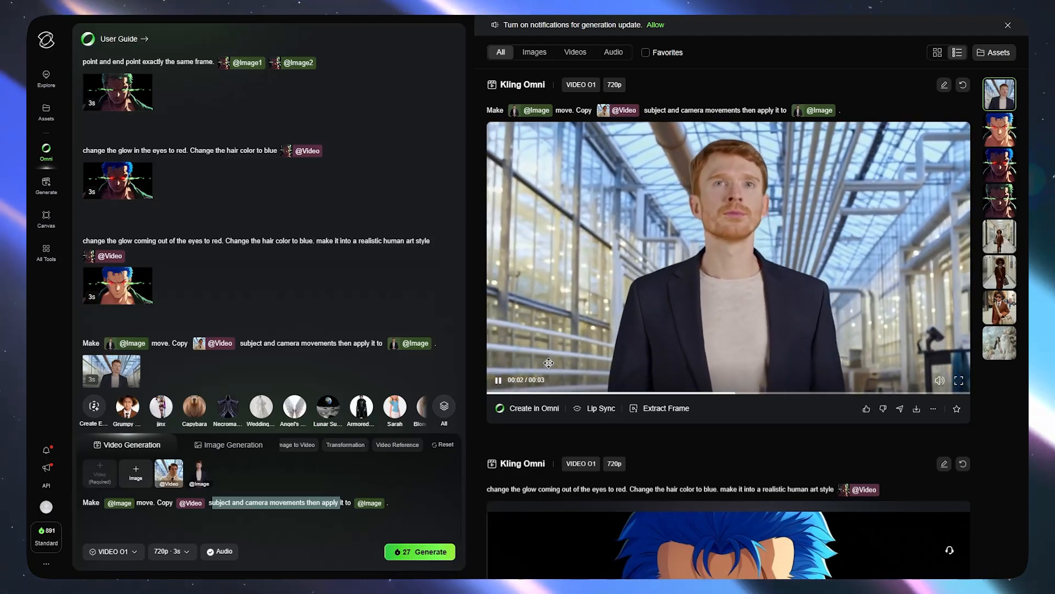
{"action": "left_click", "coordinate": [751, 251]}
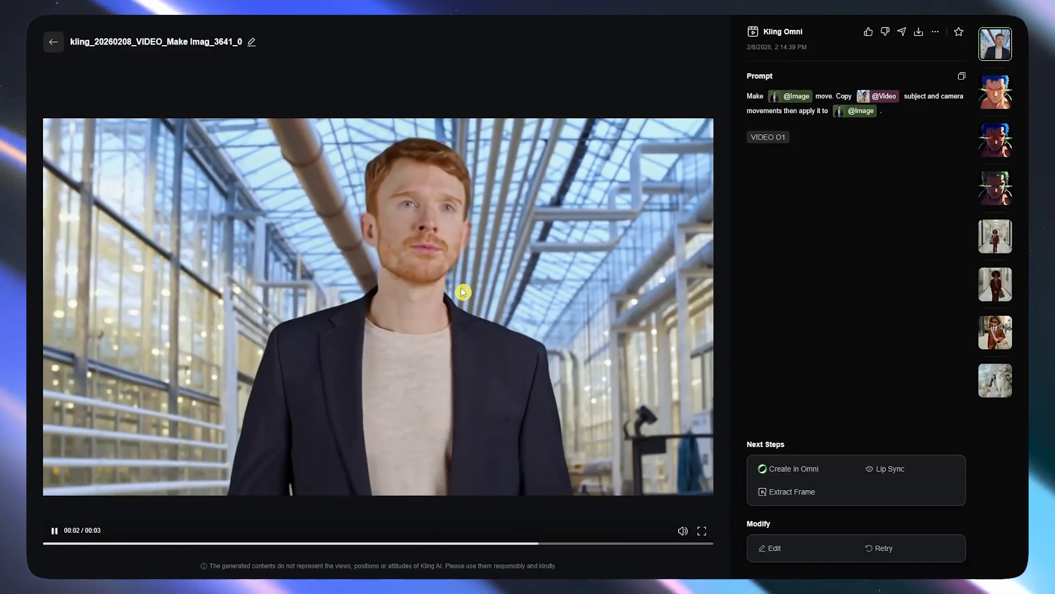
{"action": "key", "text": "Escape"}
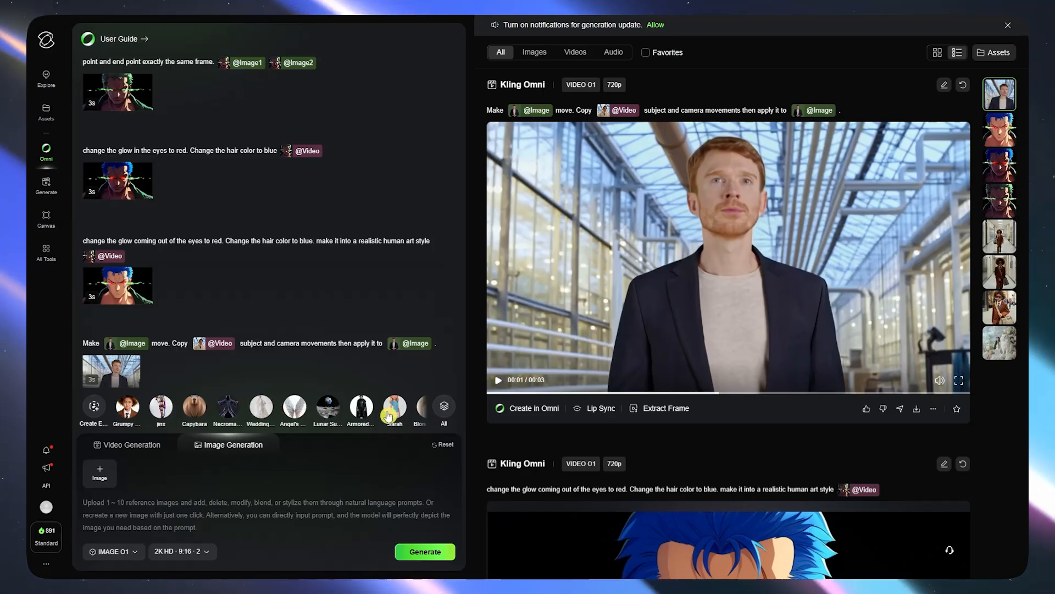
Step: Open the full Element Library and browse its preset elements
{"action": "left_click", "coordinate": [443, 410]}
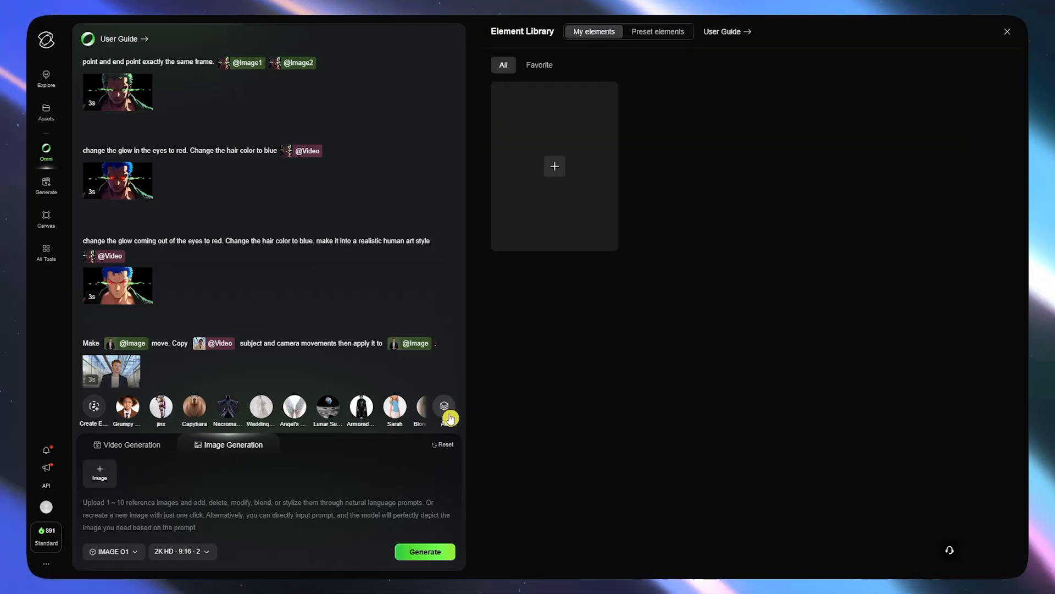
{"action": "scroll", "coordinate": [659, 365], "scroll_direction": "down", "scroll_amount": 5}
{"action": "scroll", "coordinate": [657, 370], "scroll_direction": "up", "scroll_amount": 5}
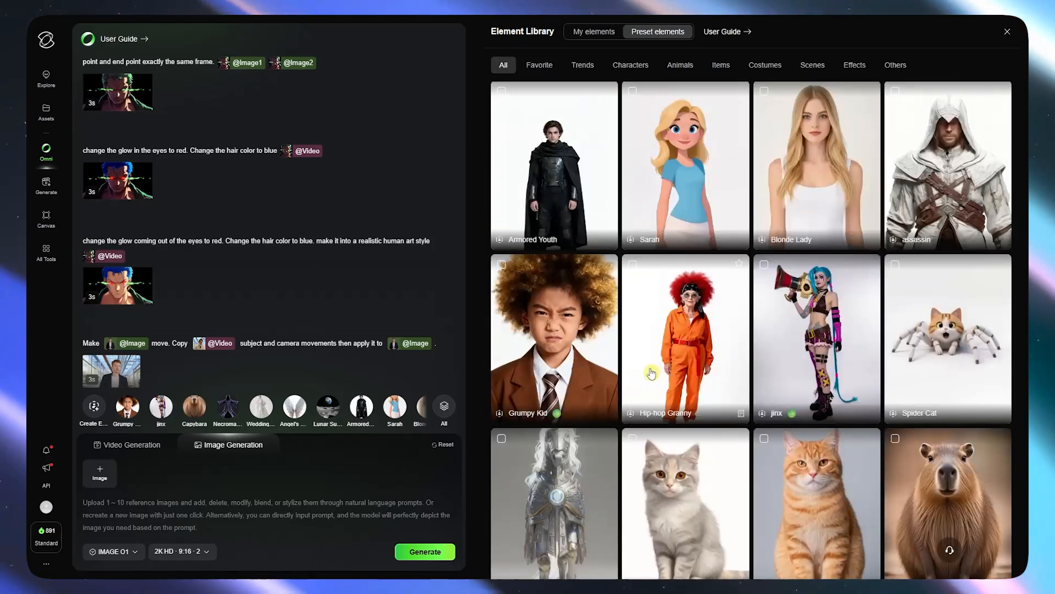
Step: Browse the preset elements and add the Rifle element to the image generation prompt
{"action": "scroll", "coordinate": [642, 368], "scroll_direction": "down", "scroll_amount": 6}
{"action": "scroll", "coordinate": [638, 367], "scroll_direction": "down", "scroll_amount": 10}
{"action": "scroll", "coordinate": [629, 360], "scroll_direction": "up", "scroll_amount": 3}
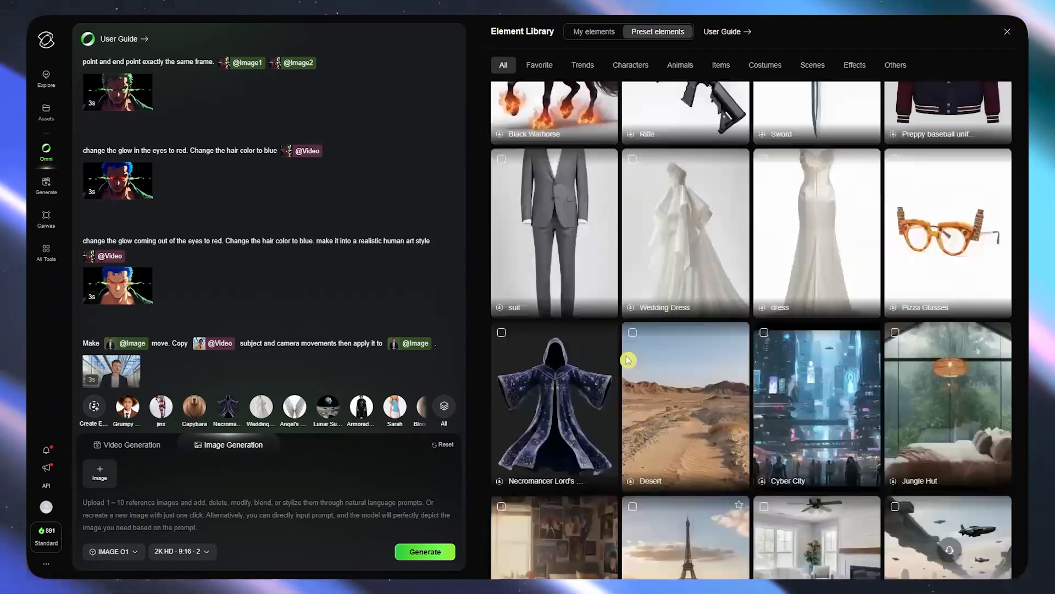
{"action": "scroll", "coordinate": [627, 359], "scroll_direction": "up", "scroll_amount": 4}
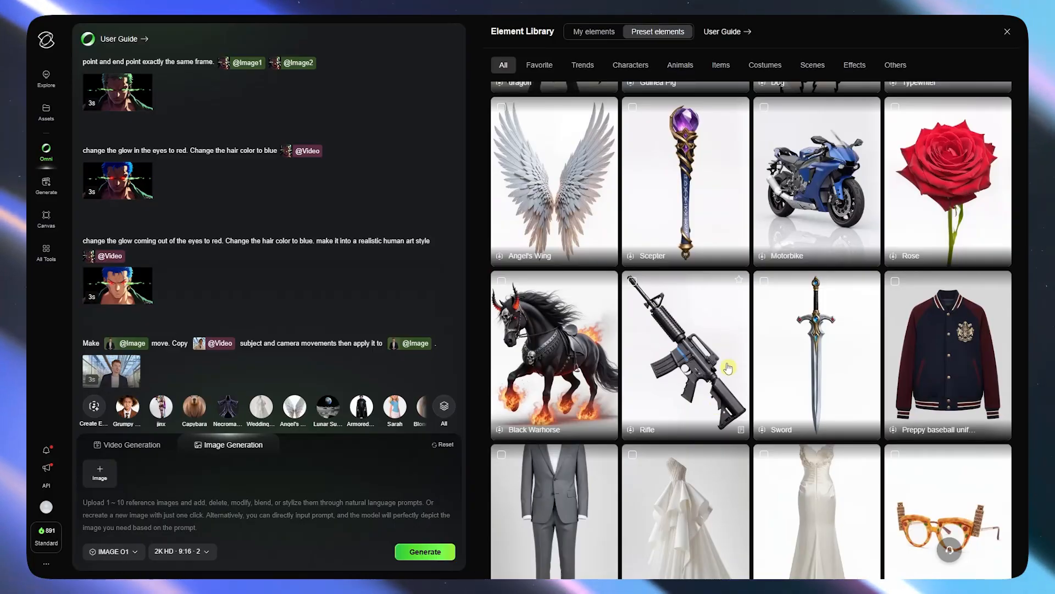
{"action": "left_click", "coordinate": [714, 384]}
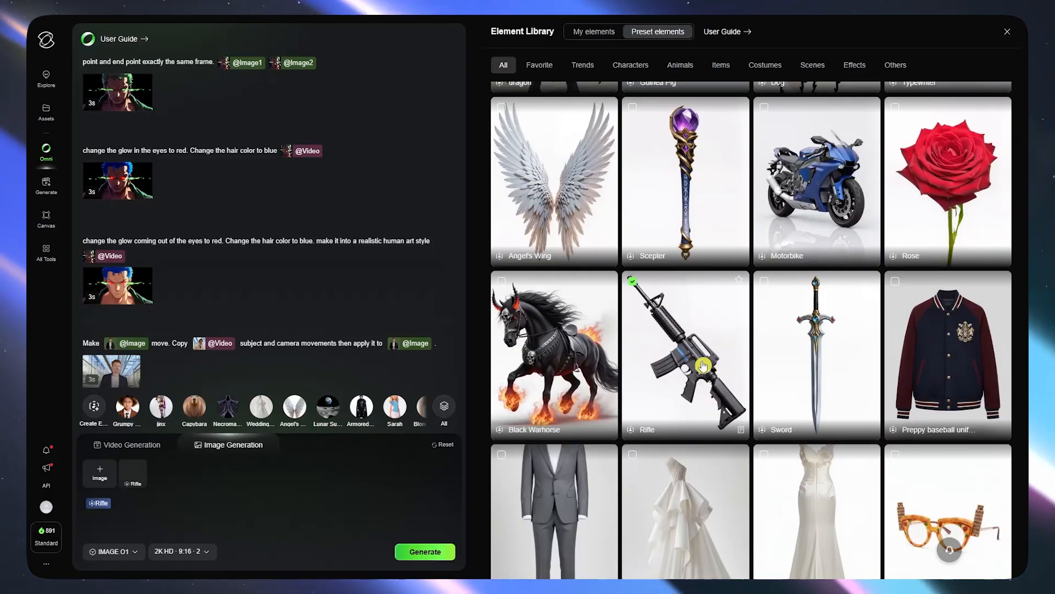
Step: Browse the presets further and add the Hip-hop Granny element as a second reference
{"action": "scroll", "coordinate": [677, 375], "scroll_direction": "up", "scroll_amount": 10}
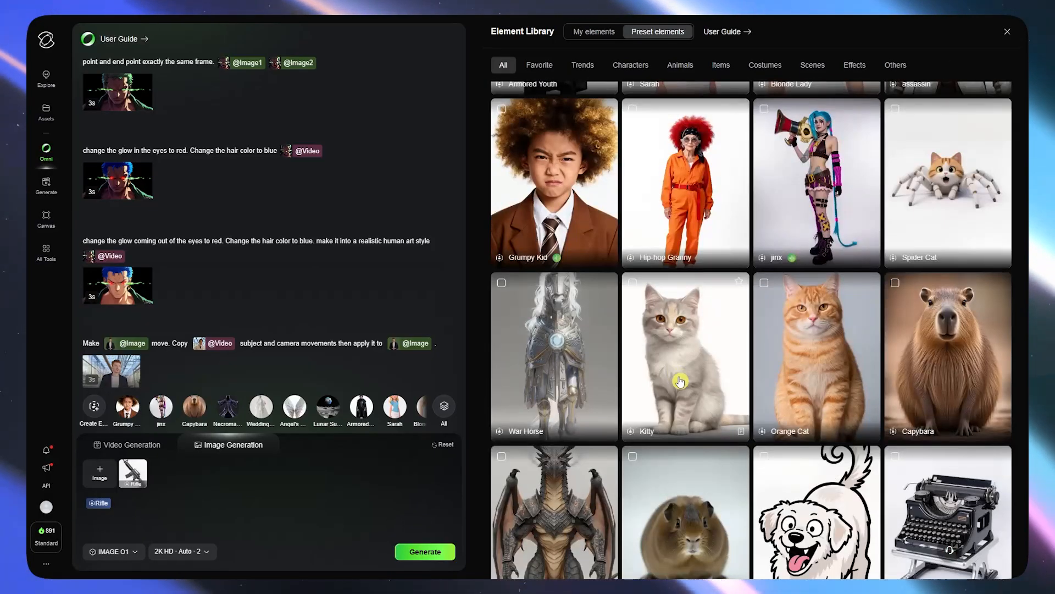
{"action": "scroll", "coordinate": [691, 396], "scroll_direction": "down", "scroll_amount": 20}
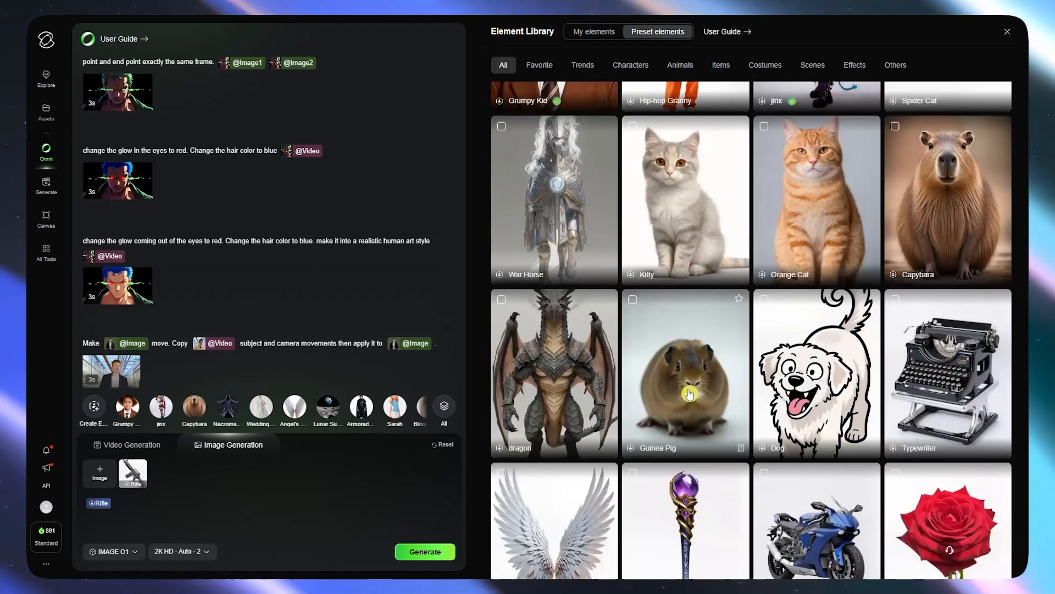
{"action": "scroll", "coordinate": [689, 392], "scroll_direction": "down", "scroll_amount": 15}
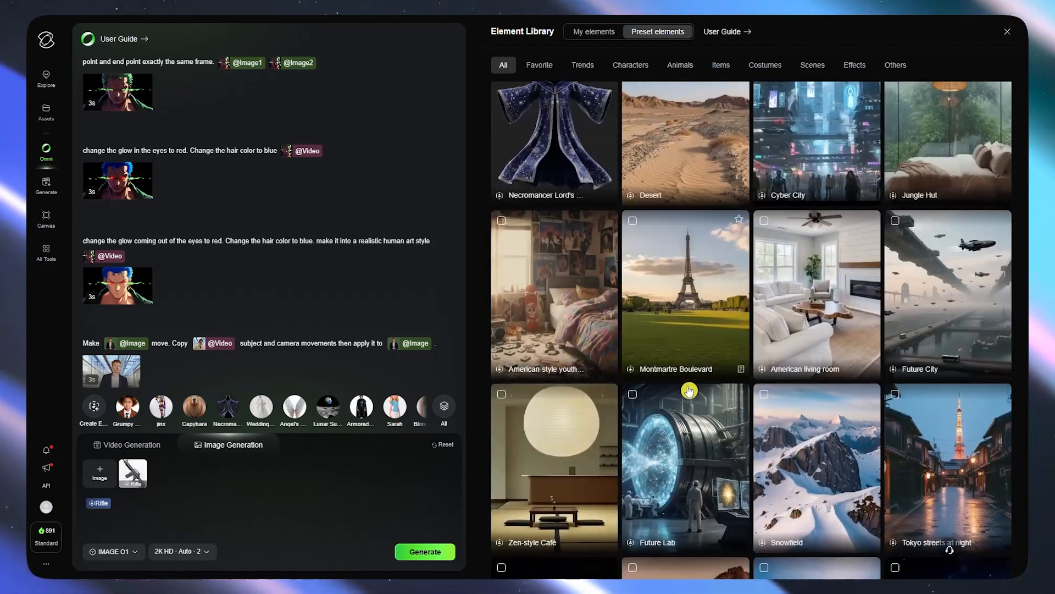
{"action": "scroll", "coordinate": [685, 389], "scroll_direction": "up", "scroll_amount": 6}
{"action": "scroll", "coordinate": [685, 389], "scroll_direction": "up", "scroll_amount": 20}
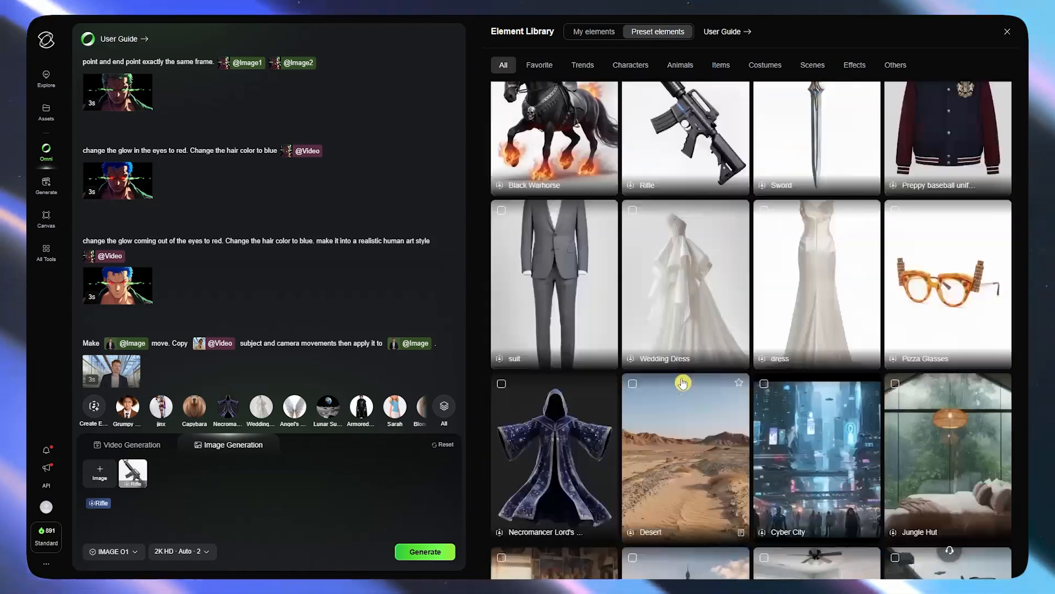
{"action": "scroll", "coordinate": [680, 380], "scroll_direction": "up", "scroll_amount": 3}
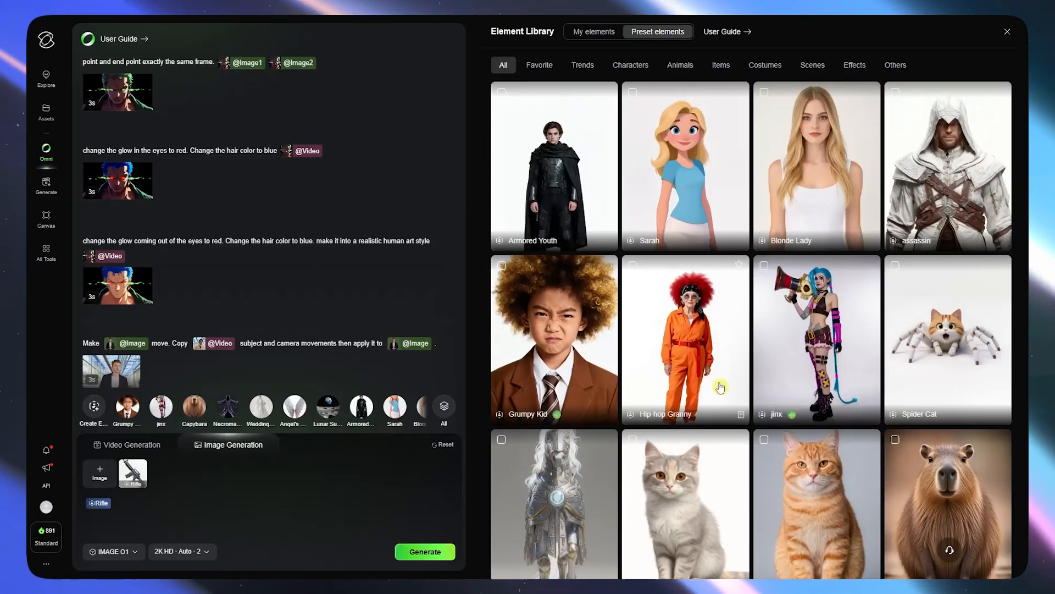
{"action": "left_click", "coordinate": [697, 344]}
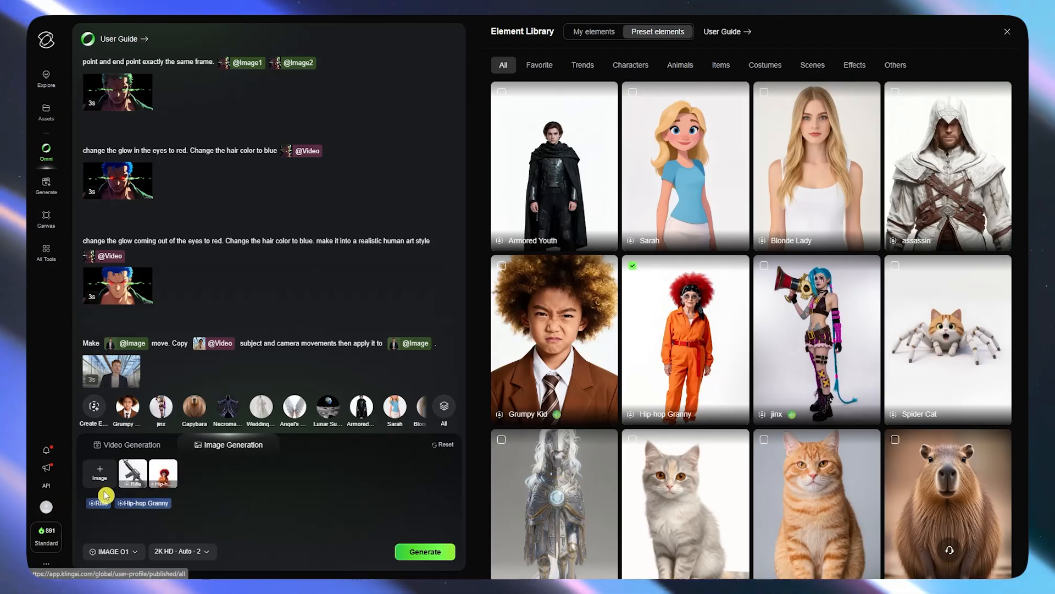
{"action": "key", "text": "BackSpace"}
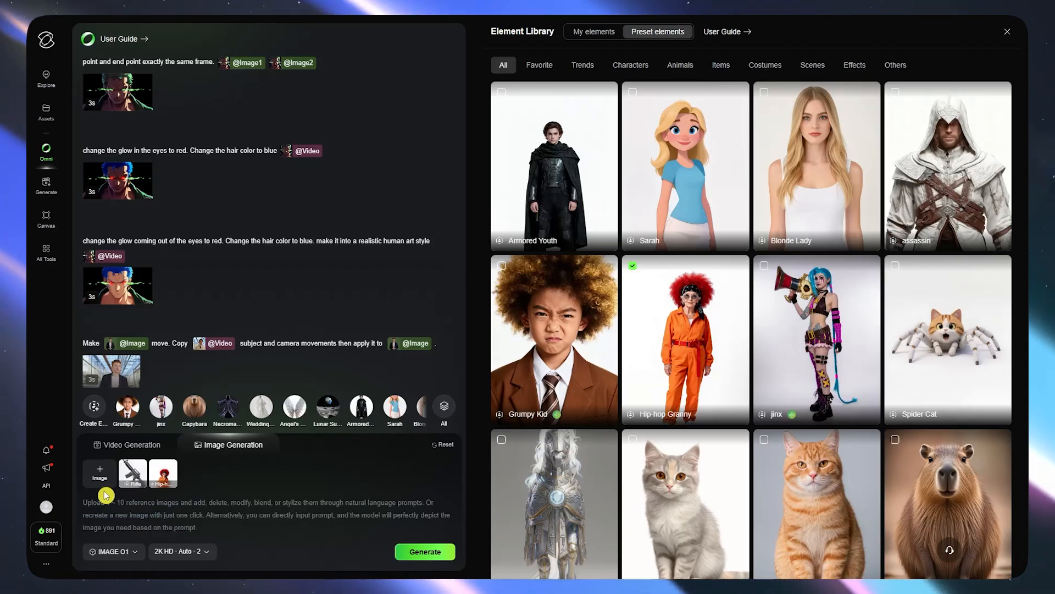
{"action": "type", "text": "@"}
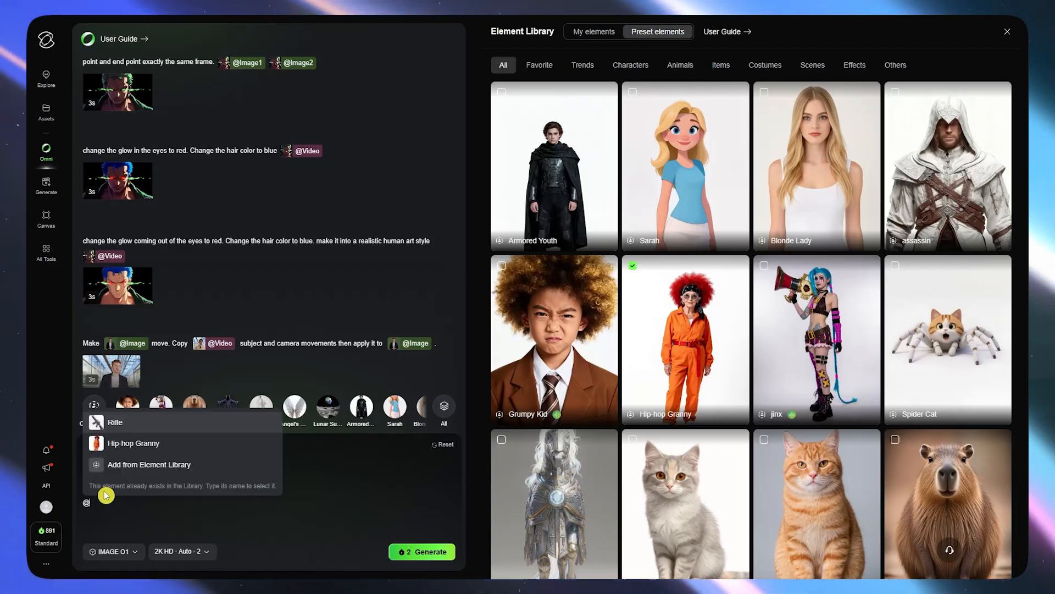
{"action": "left_click", "coordinate": [134, 443]}
{"action": "type", "text": "ca"}
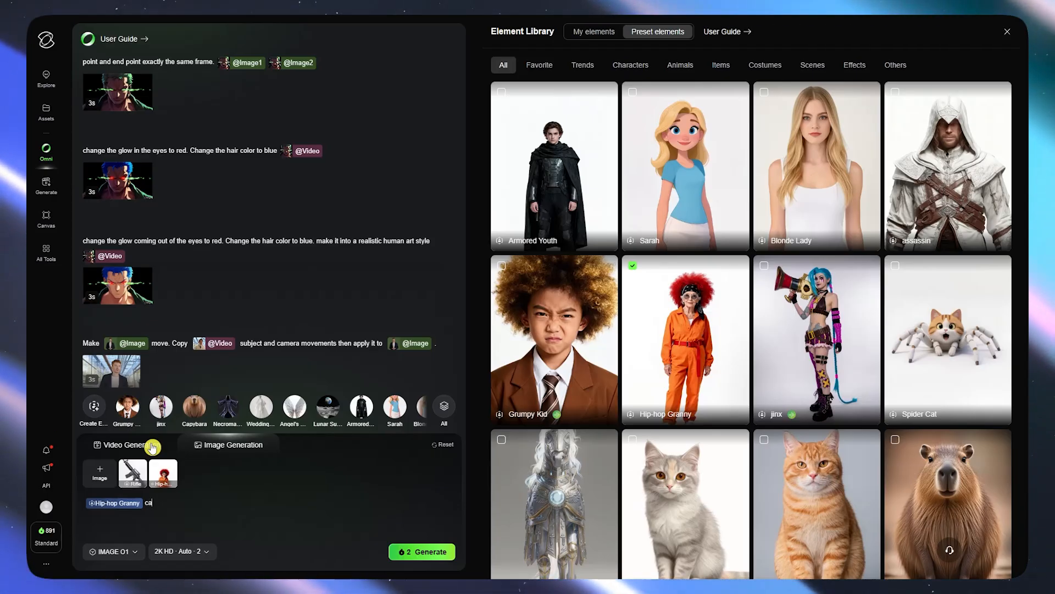
{"action": "key", "text": "BackSpace"}
{"action": "key", "text": "BackSpace"}
{"action": "type", "text": "is"}
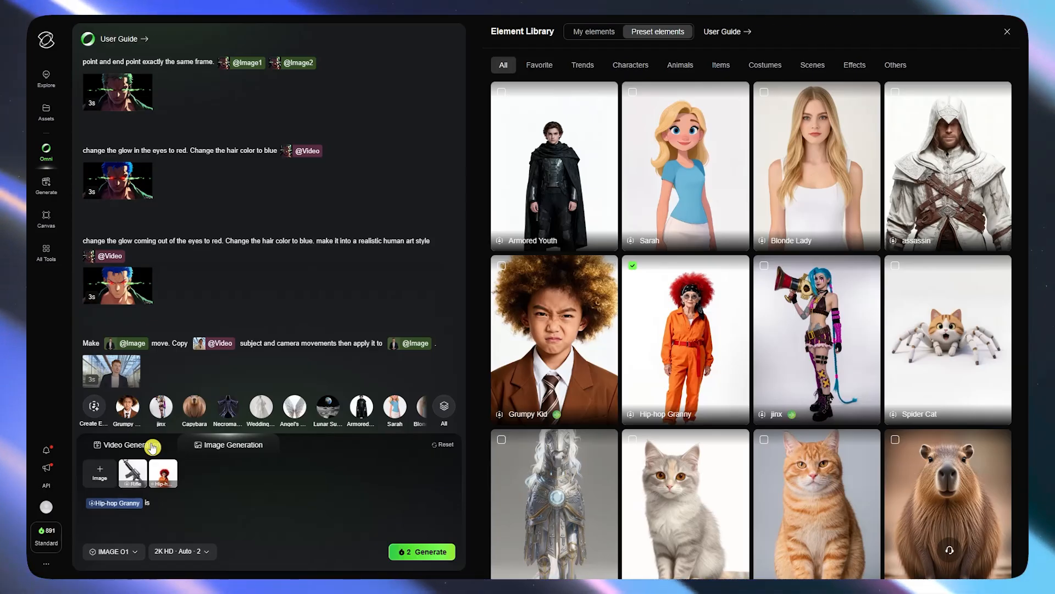
{"action": "type", "text": " aiming the "}
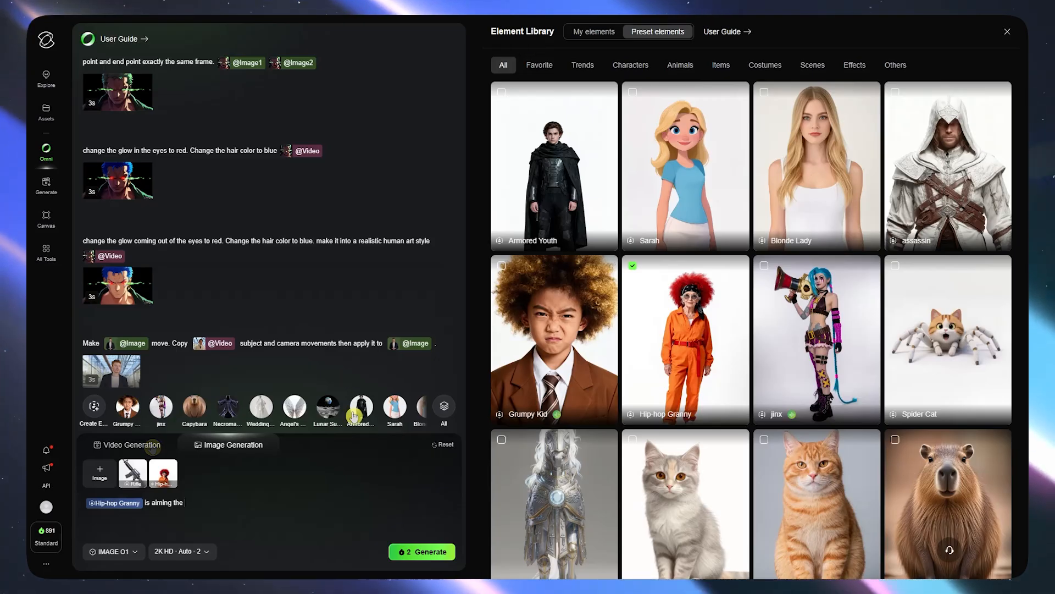
Step: Complete the prompt by referencing the Rifle element, followed by "at the camera."
{"action": "type", "text": "@rifle"}
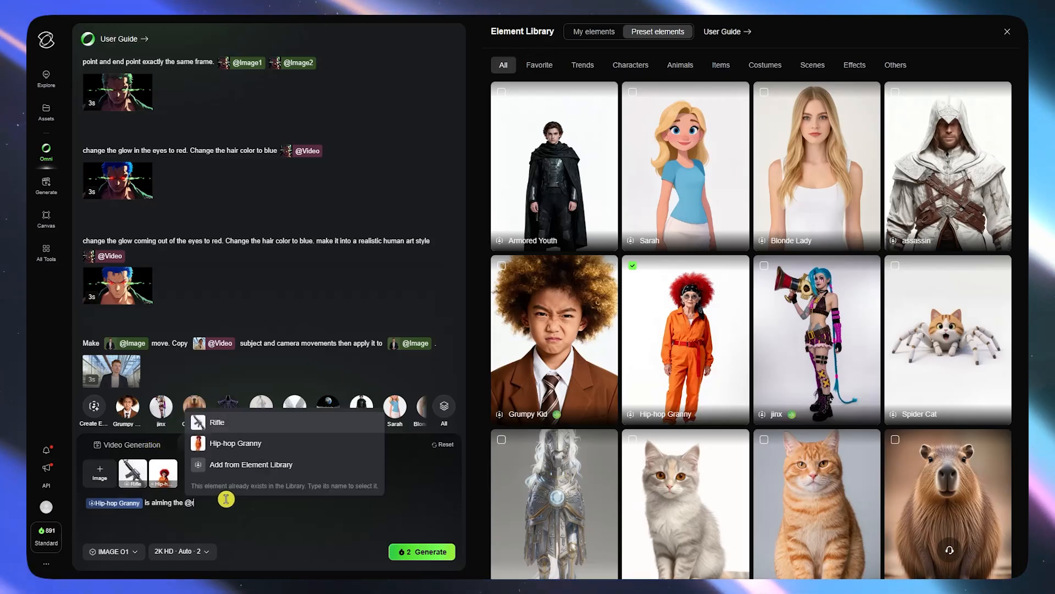
{"action": "key", "text": "Return"}
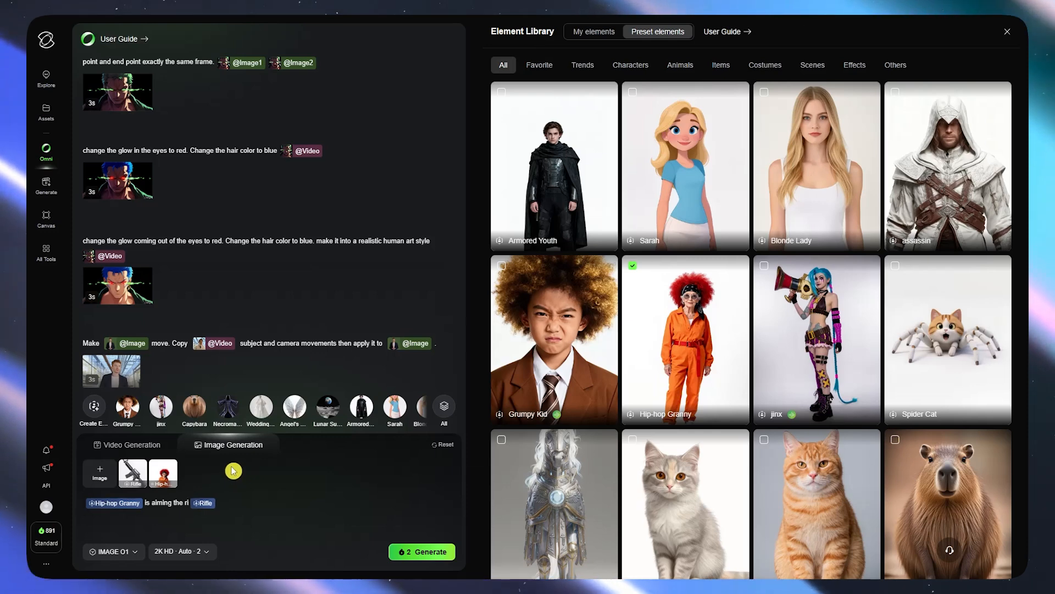
{"action": "key", "text": "BackSpace"}
{"action": "key", "text": "BackSpace"}
{"action": "key", "text": "BackSpace"}
{"action": "left_click", "coordinate": [219, 500]}
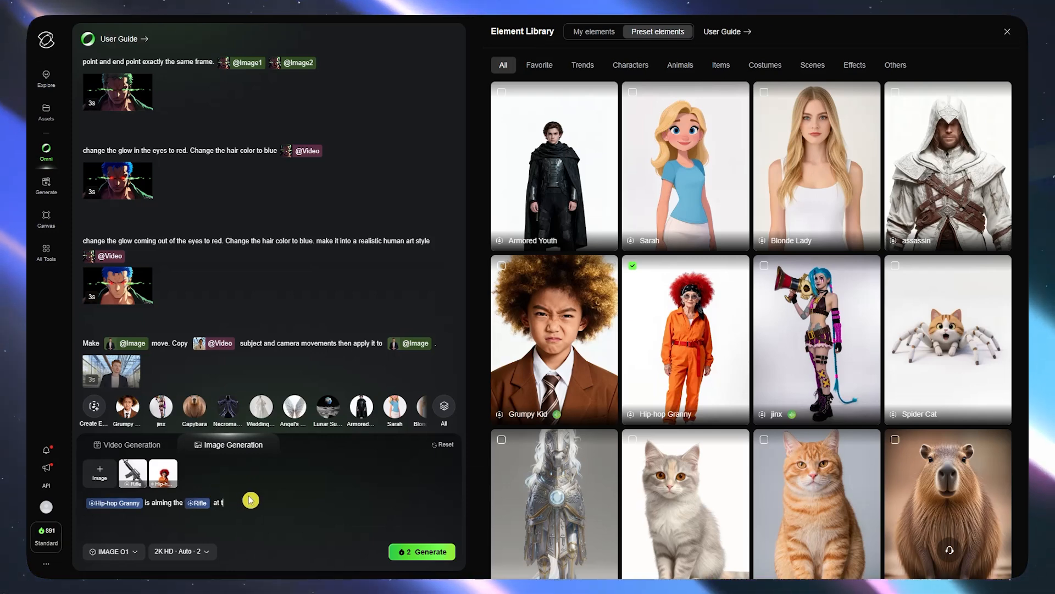
{"action": "type", "text": "at the camera."}
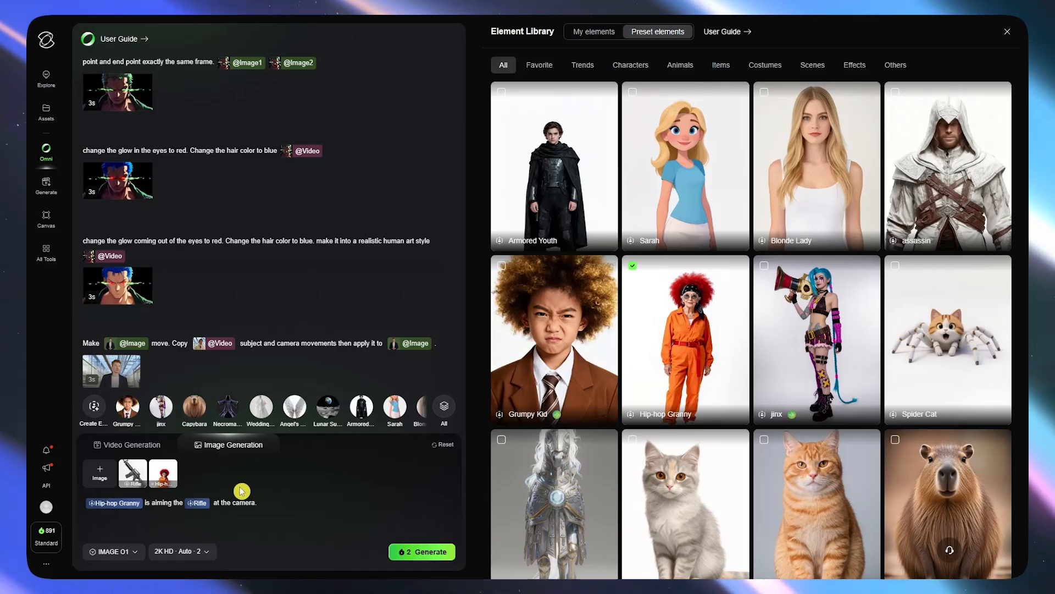
Step: Generate the images with the IMAGE O1 model at 2K HD, a 9:16 ratio and two outputs
{"action": "left_click", "coordinate": [137, 559]}
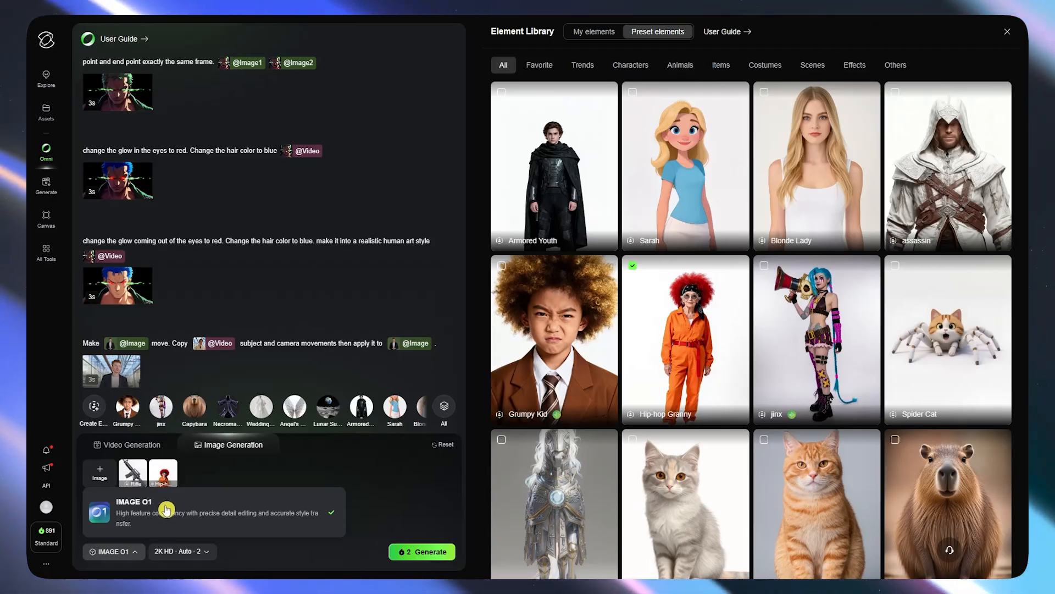
{"action": "left_click", "coordinate": [187, 551]}
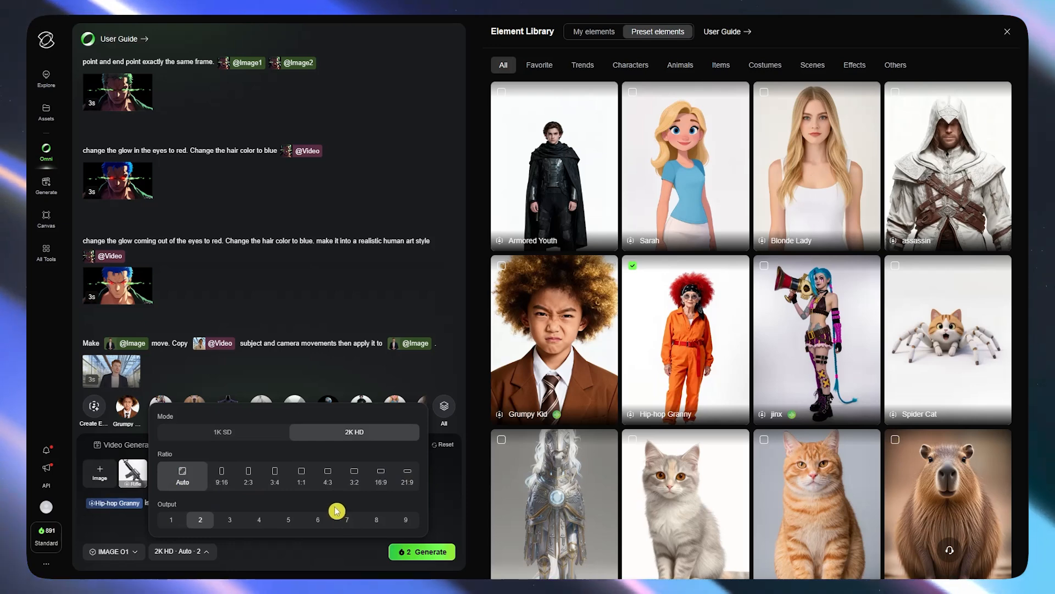
{"action": "left_click", "coordinate": [177, 519]}
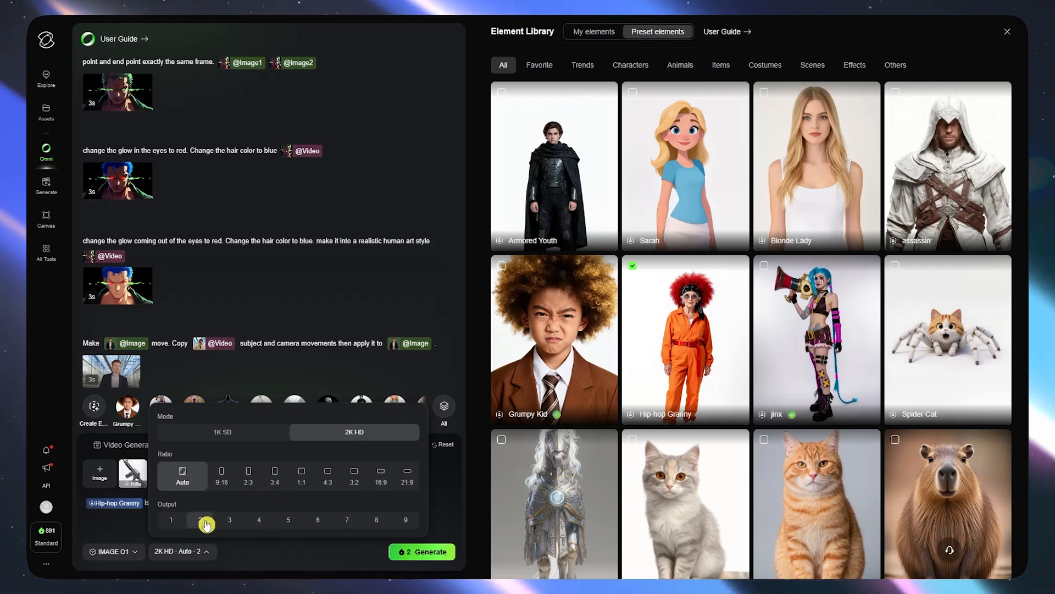
{"action": "left_click", "coordinate": [222, 473]}
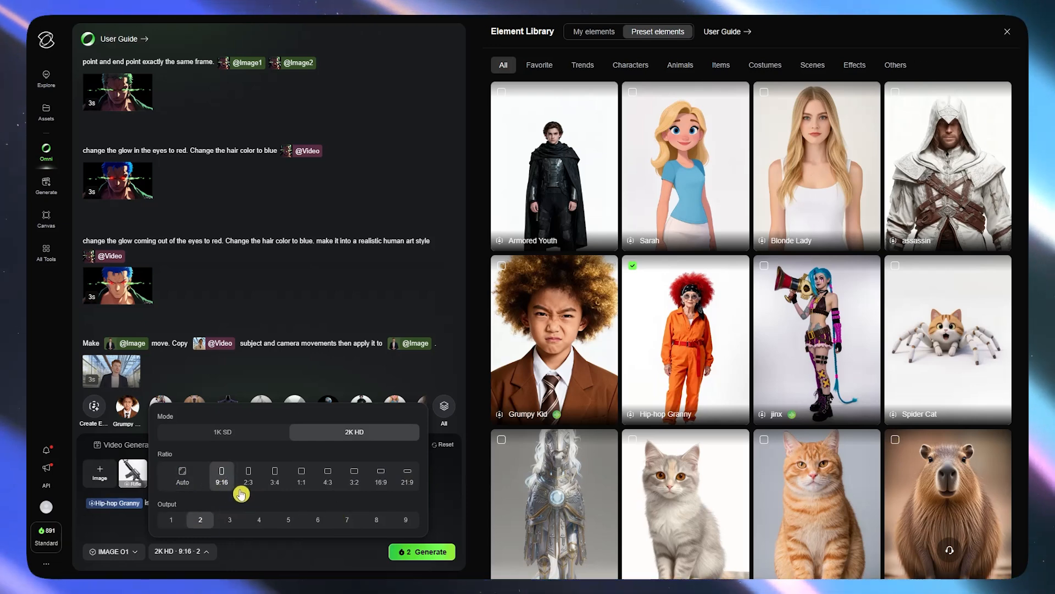
{"action": "left_click", "coordinate": [429, 553]}
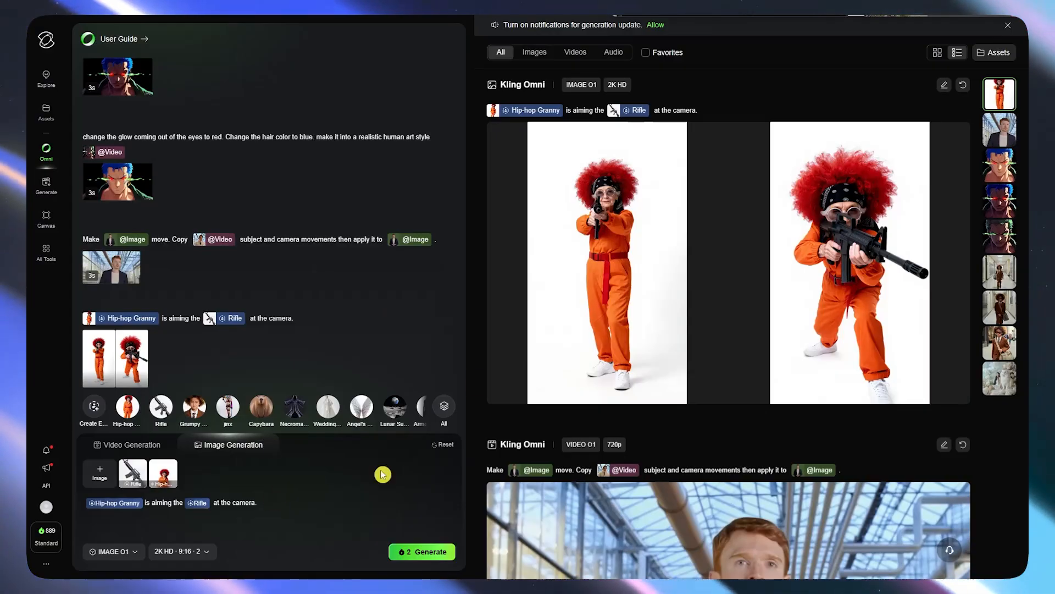
Step: Inspect the generated Hip-hop Granny images, viewing the first one enlarged, and return to the Omni results
{"action": "mouse_move", "coordinate": [887, 204]}
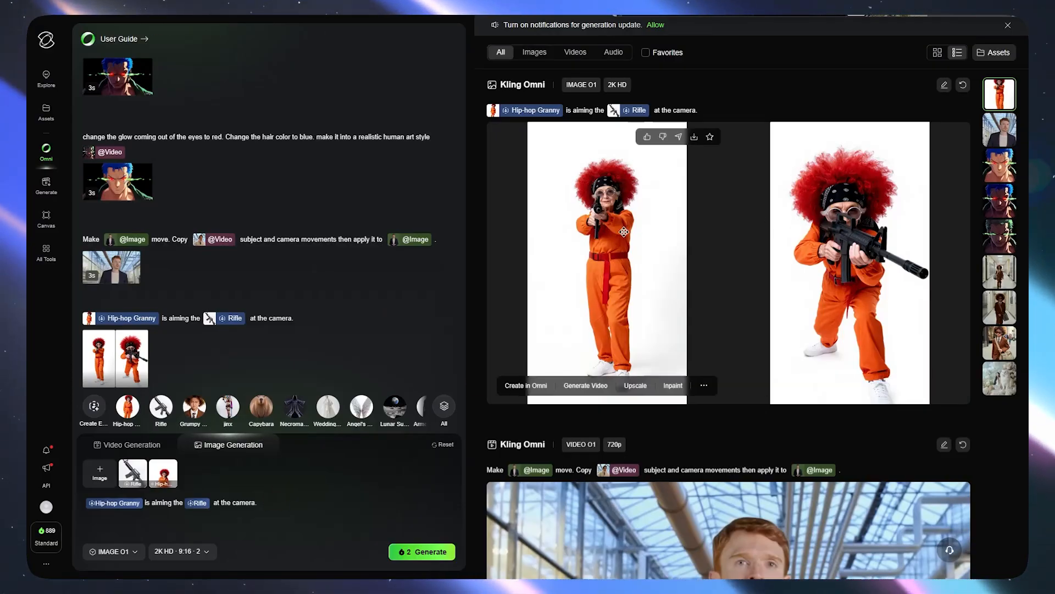
{"action": "left_click", "coordinate": [625, 236]}
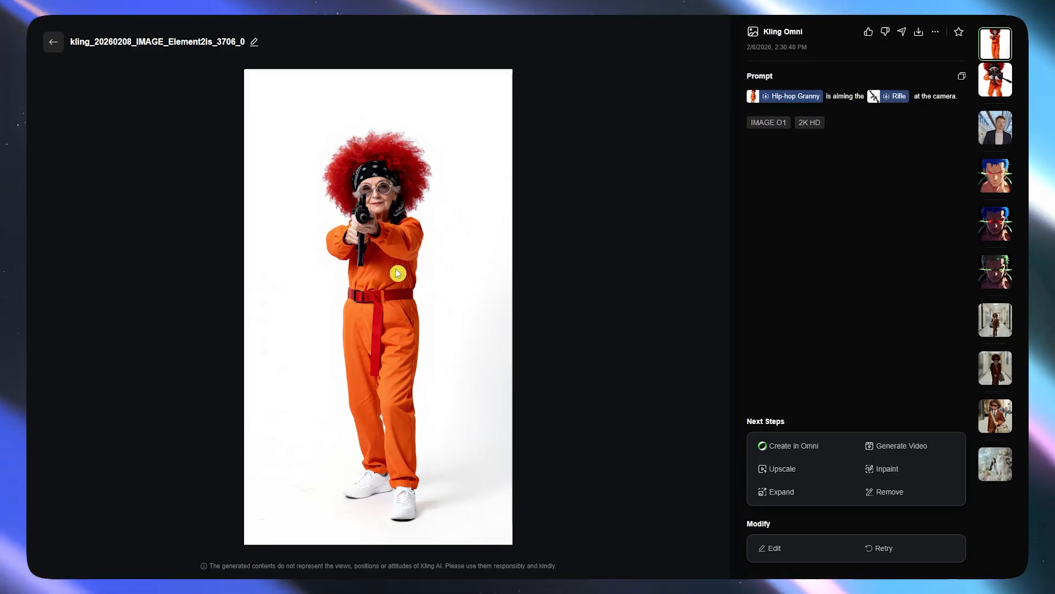
{"action": "left_click", "coordinate": [55, 46]}
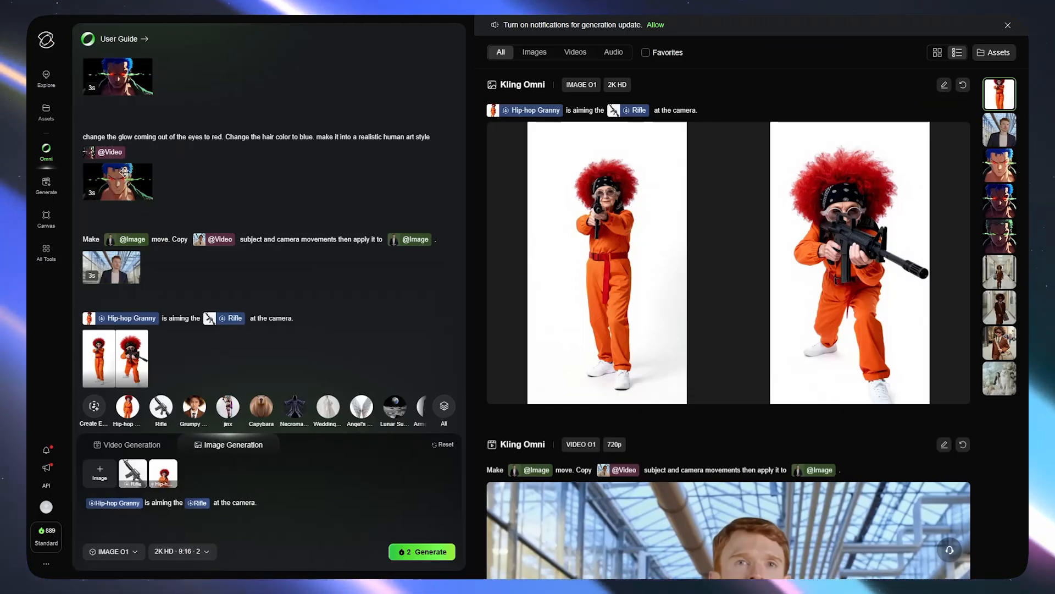
{"action": "middle_click", "coordinate": [708, 227]}
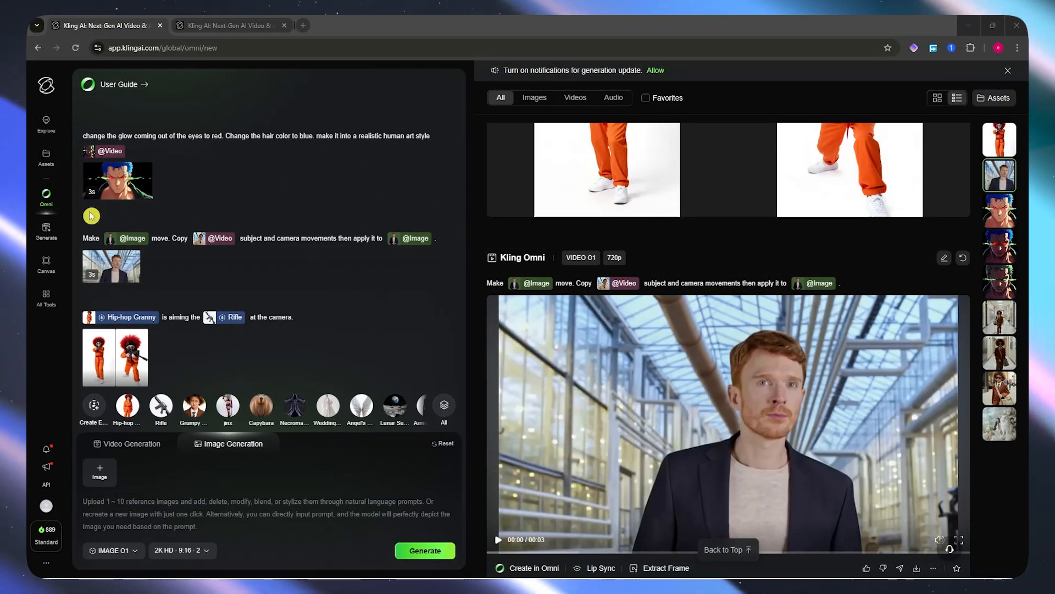
Step: Compare the Generate page's image model and reference options with the Omni image model, and return to Omni
{"action": "left_click", "coordinate": [45, 240]}
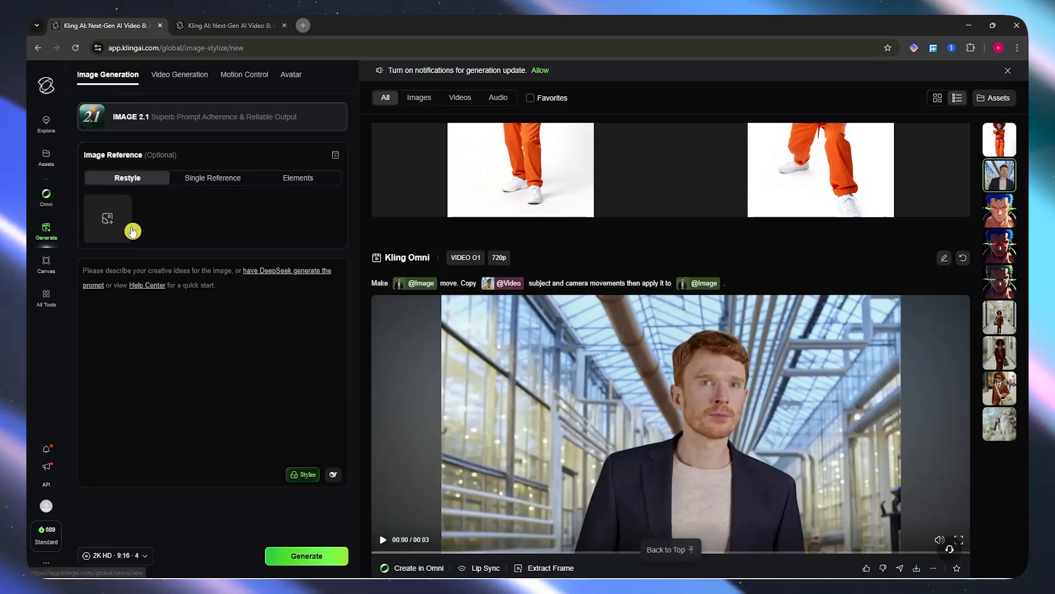
{"action": "left_click", "coordinate": [46, 209]}
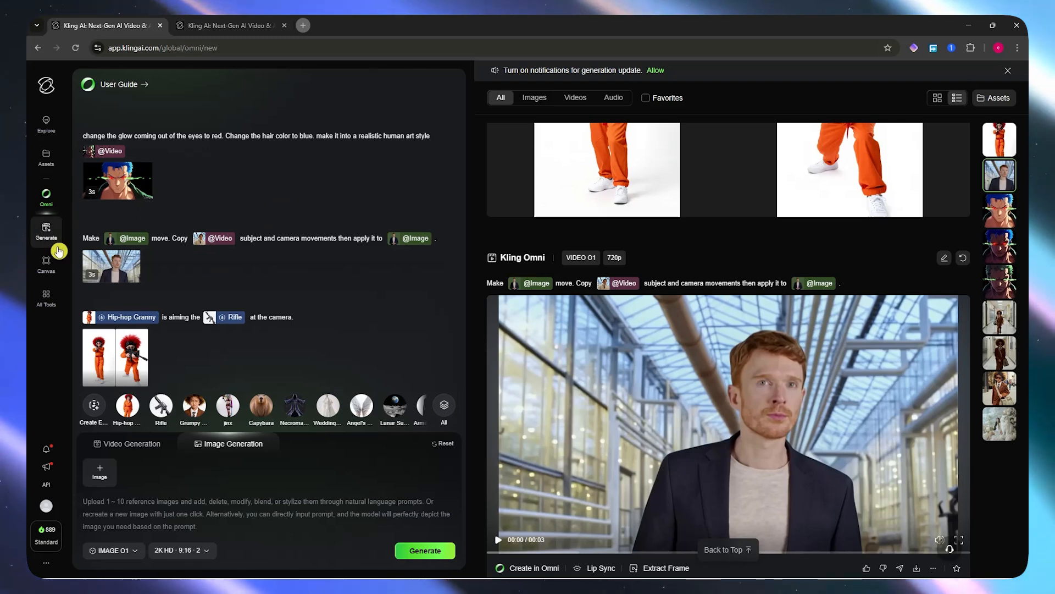
{"action": "left_click", "coordinate": [46, 236]}
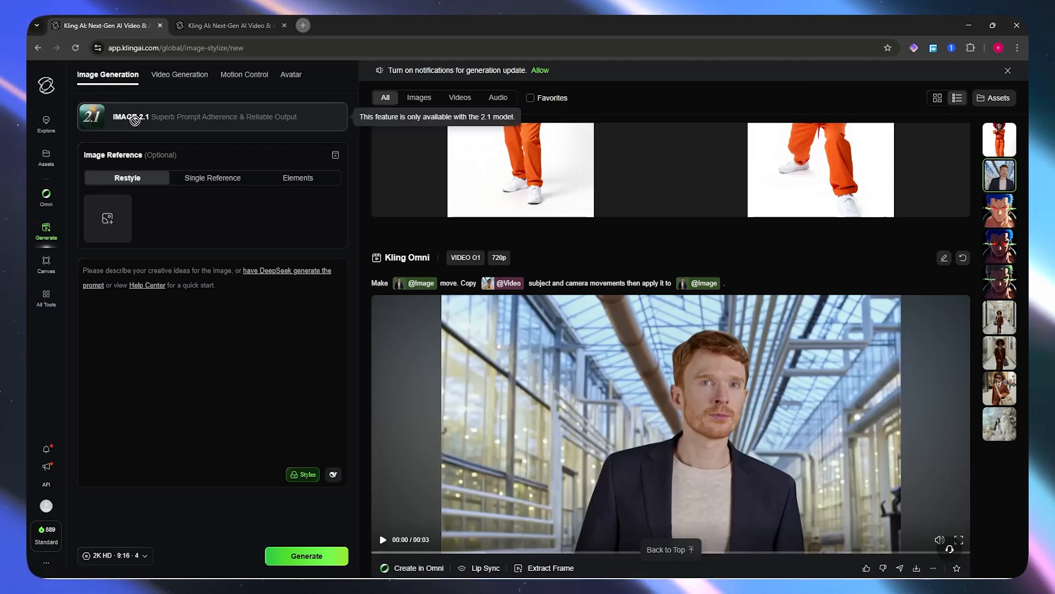
{"action": "left_click", "coordinate": [46, 196]}
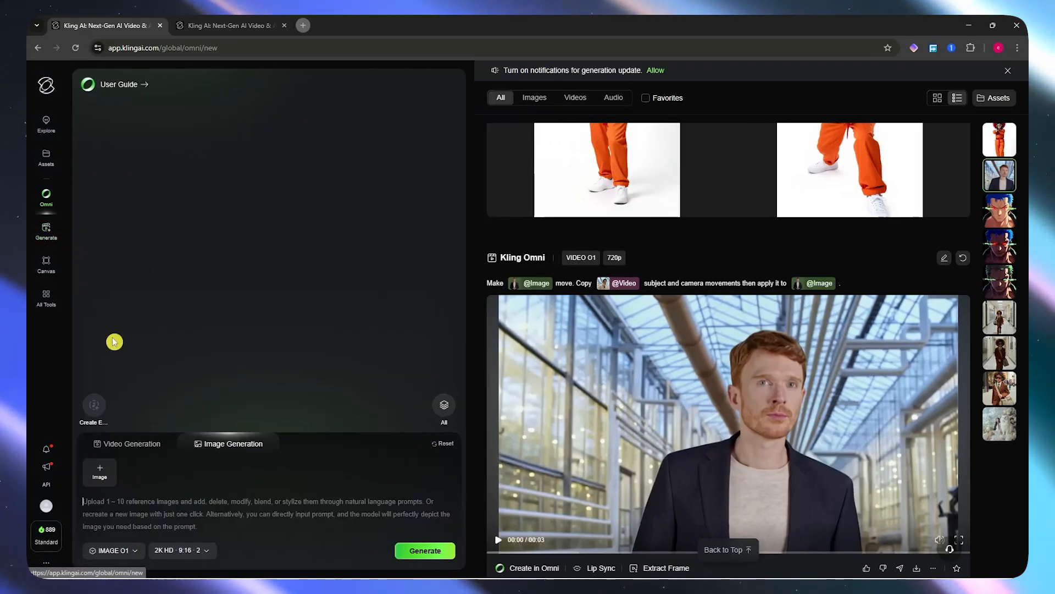
{"action": "left_click", "coordinate": [122, 556]}
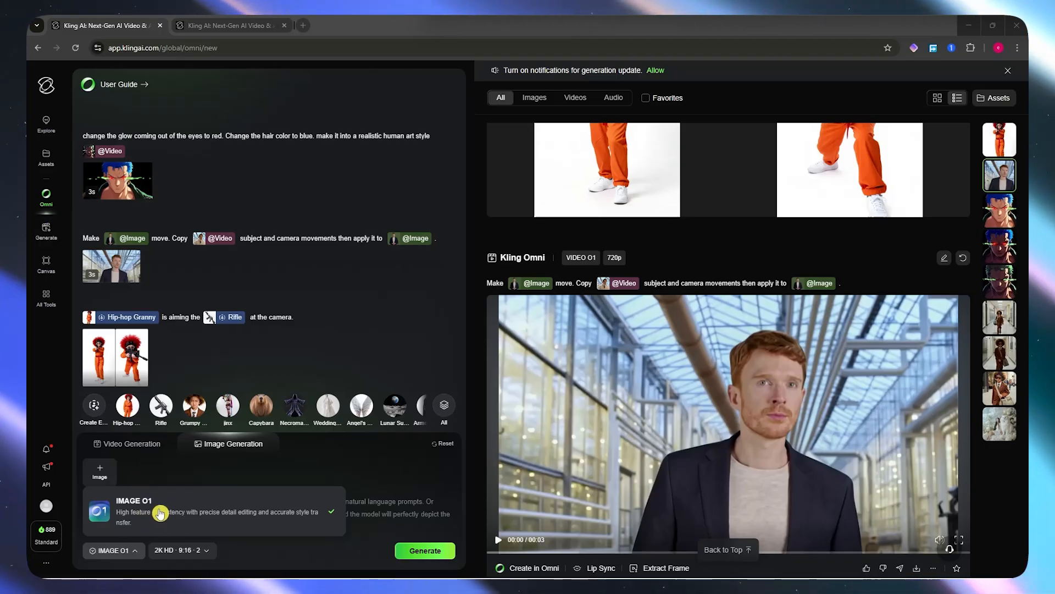
{"action": "left_click", "coordinate": [46, 228]}
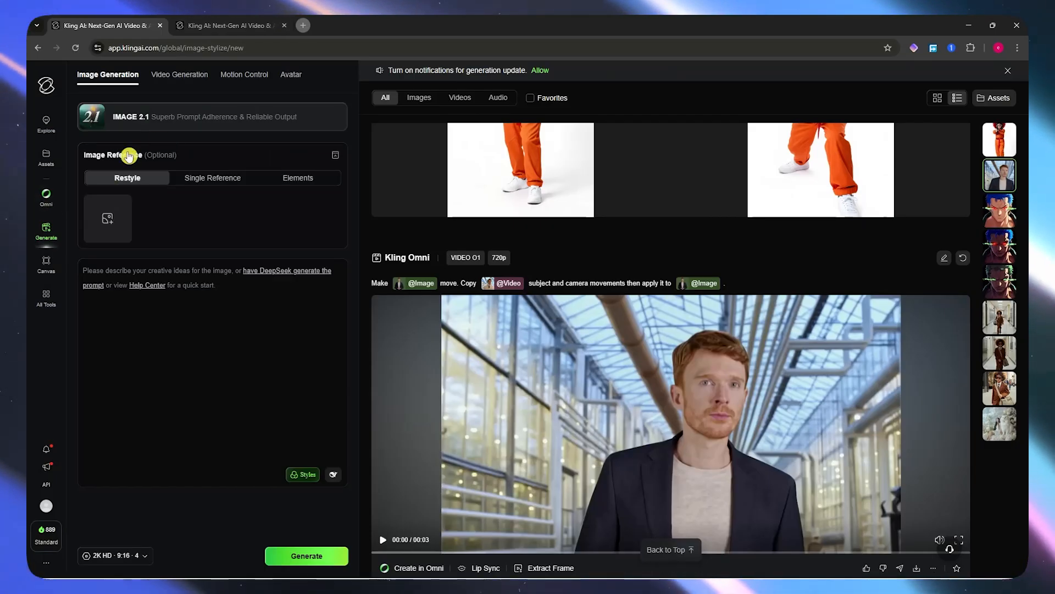
{"action": "left_click", "coordinate": [214, 278]}
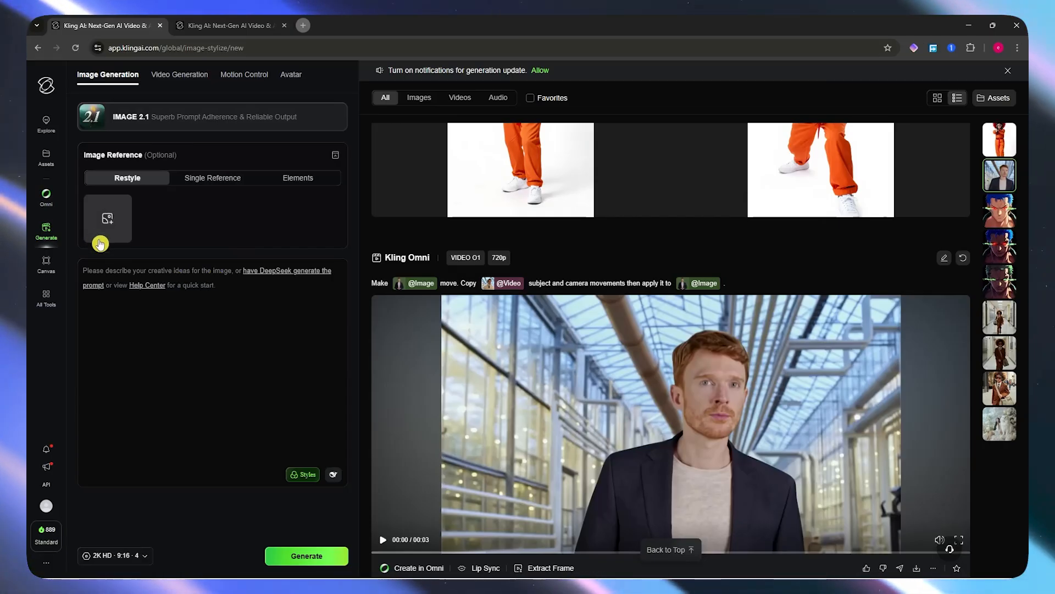
{"action": "left_click", "coordinate": [46, 199]}
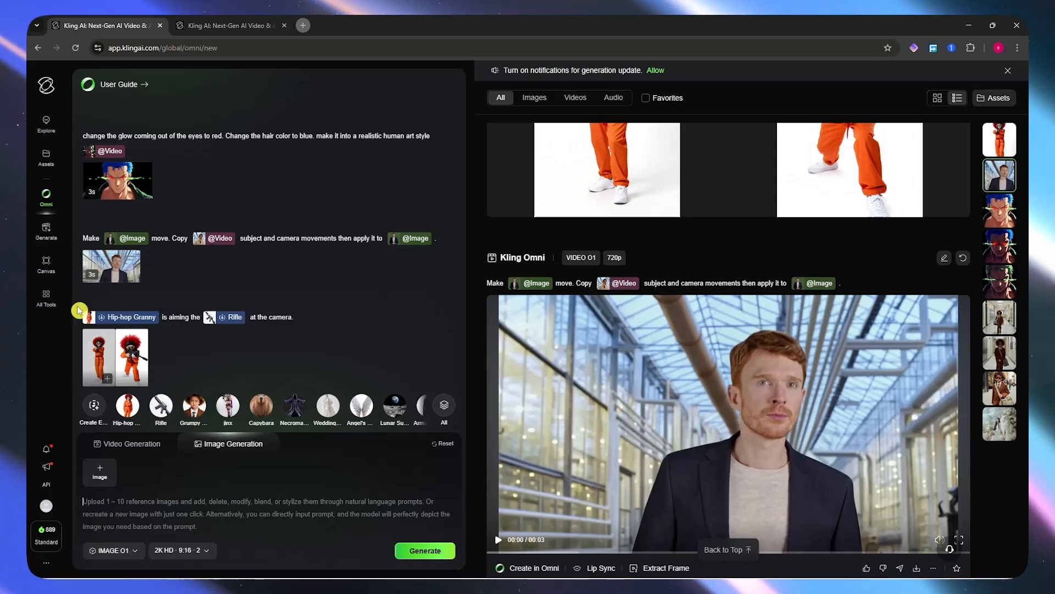
Step: Compare the Generate page's Single Reference and Elements image options with Omni's image generation prompt
{"action": "left_click", "coordinate": [45, 225]}
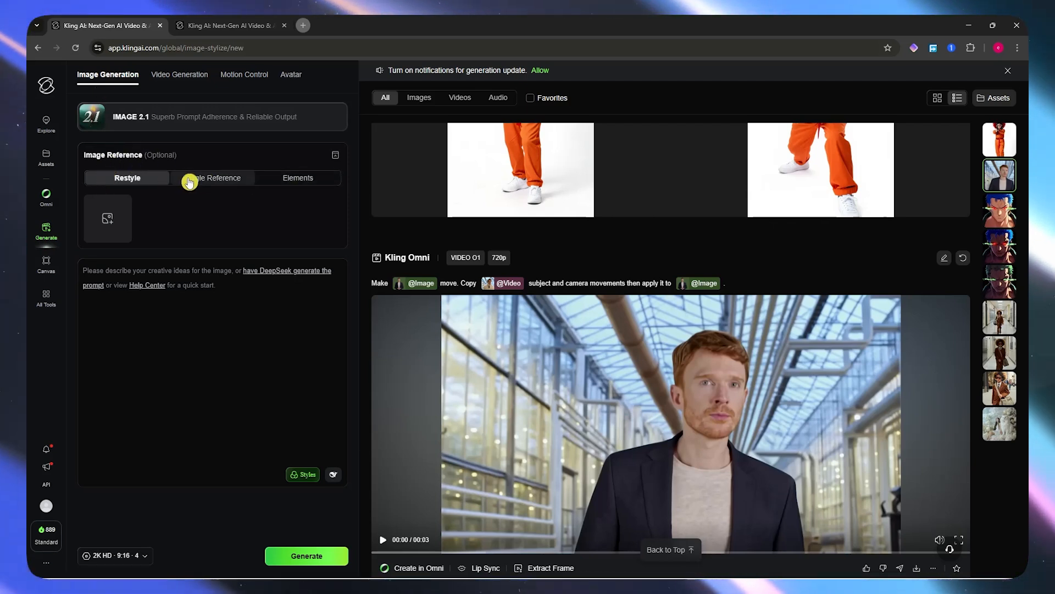
{"action": "left_click", "coordinate": [223, 184]}
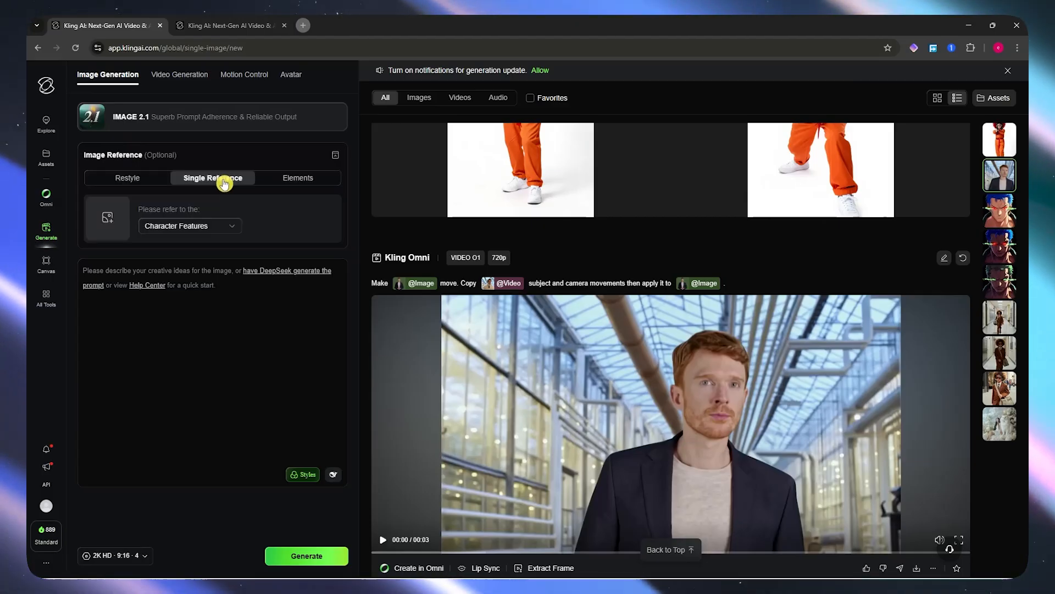
{"action": "left_click", "coordinate": [310, 188]}
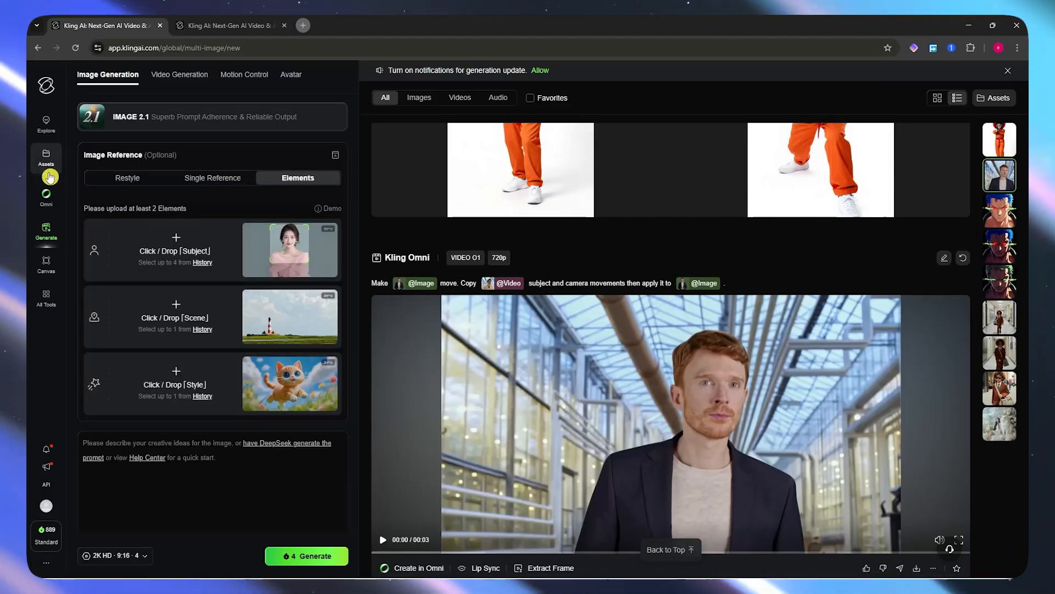
{"action": "left_click", "coordinate": [47, 196]}
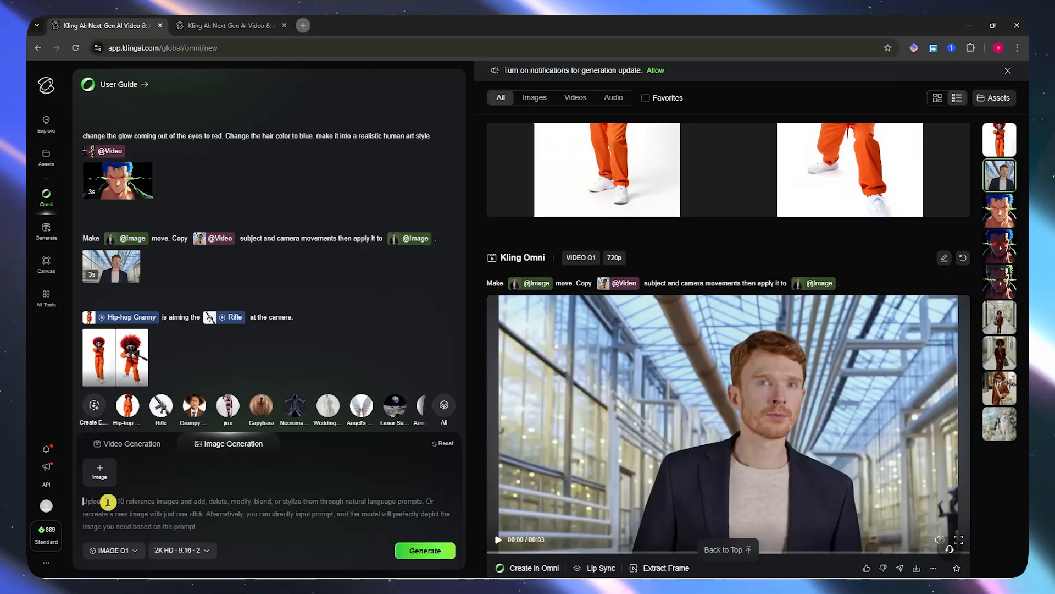
{"action": "left_click", "coordinate": [202, 515]}
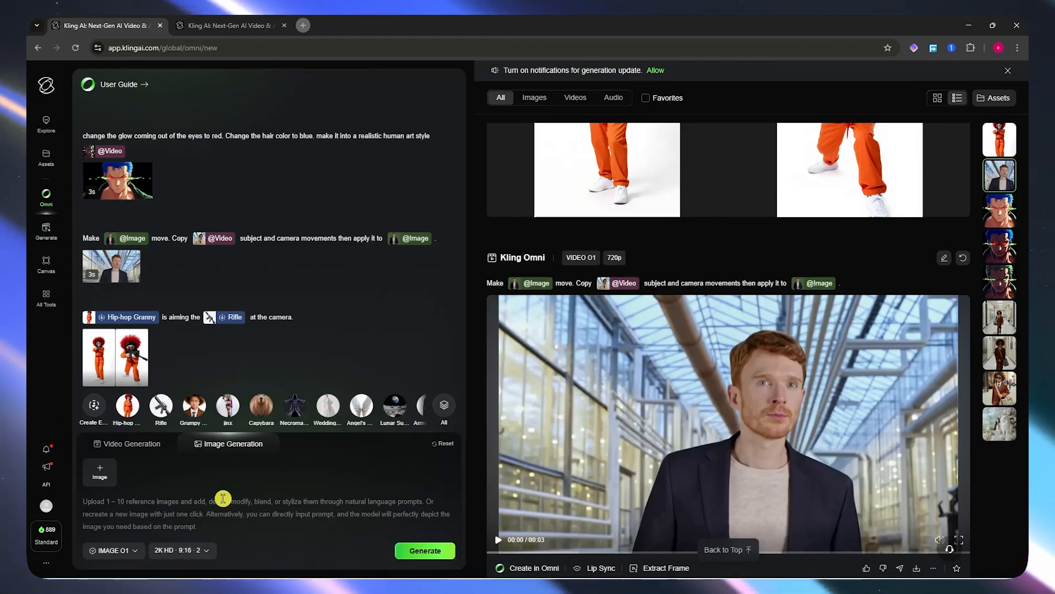
Step: Download the first Hip-hop Granny image and load it as the Restyle image reference on the Generate page
{"action": "left_click", "coordinate": [46, 231]}
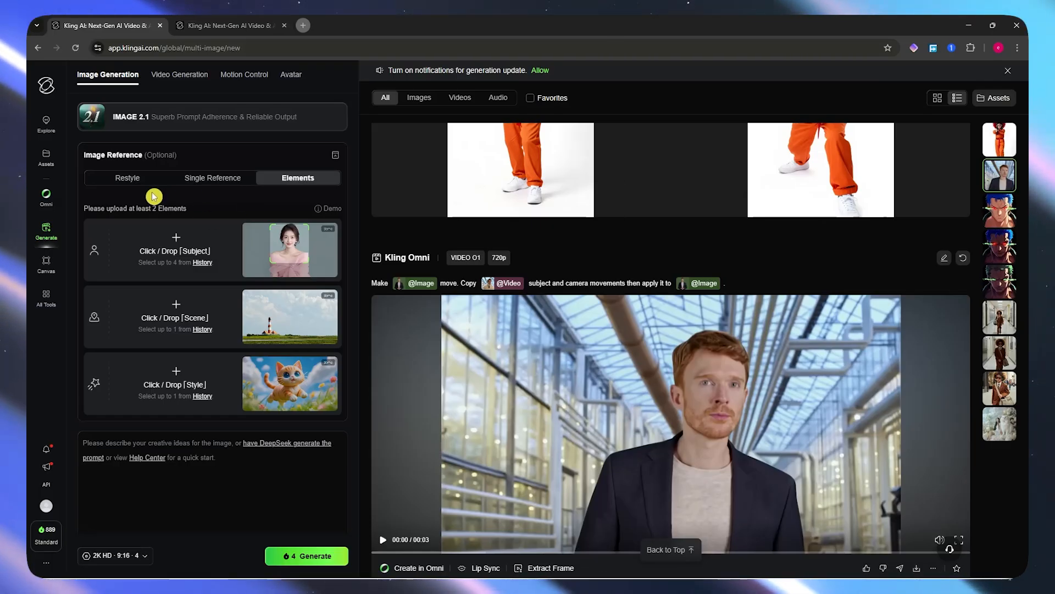
{"action": "left_click", "coordinate": [135, 181]}
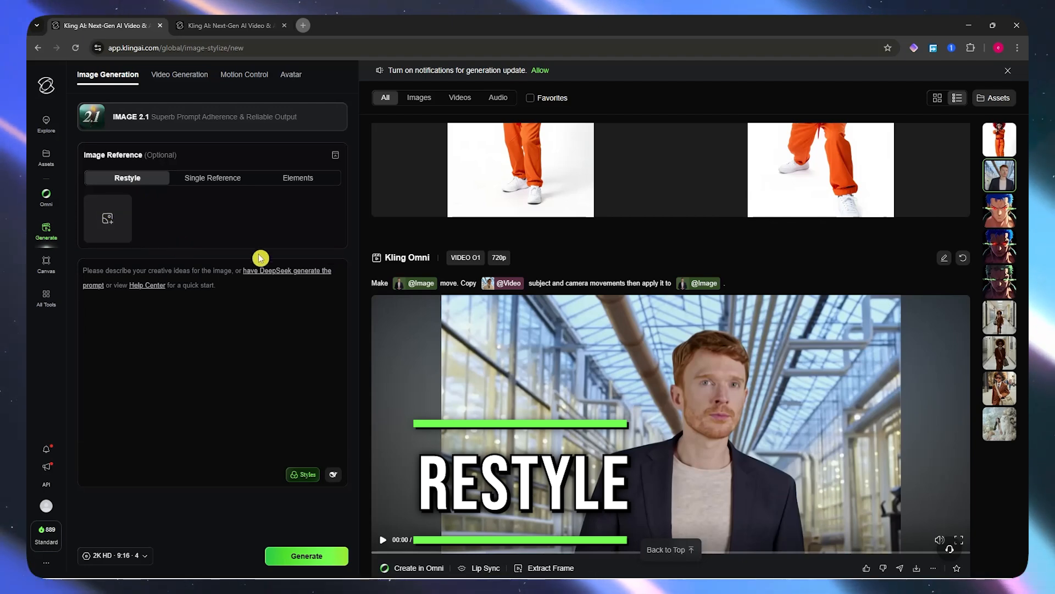
{"action": "scroll", "coordinate": [551, 239], "scroll_direction": "up", "scroll_amount": 4}
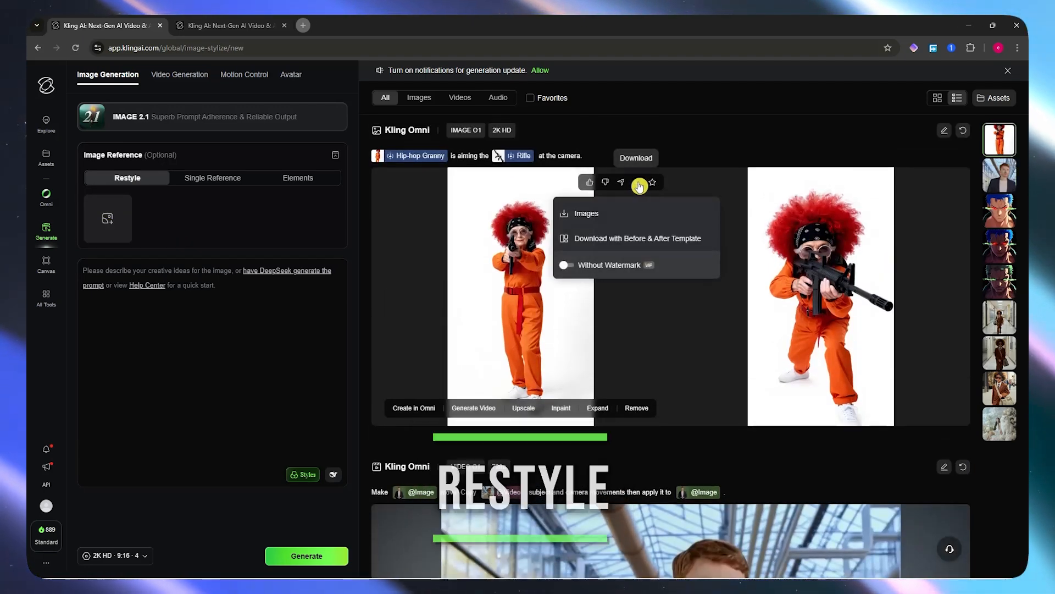
{"action": "left_click", "coordinate": [638, 183]}
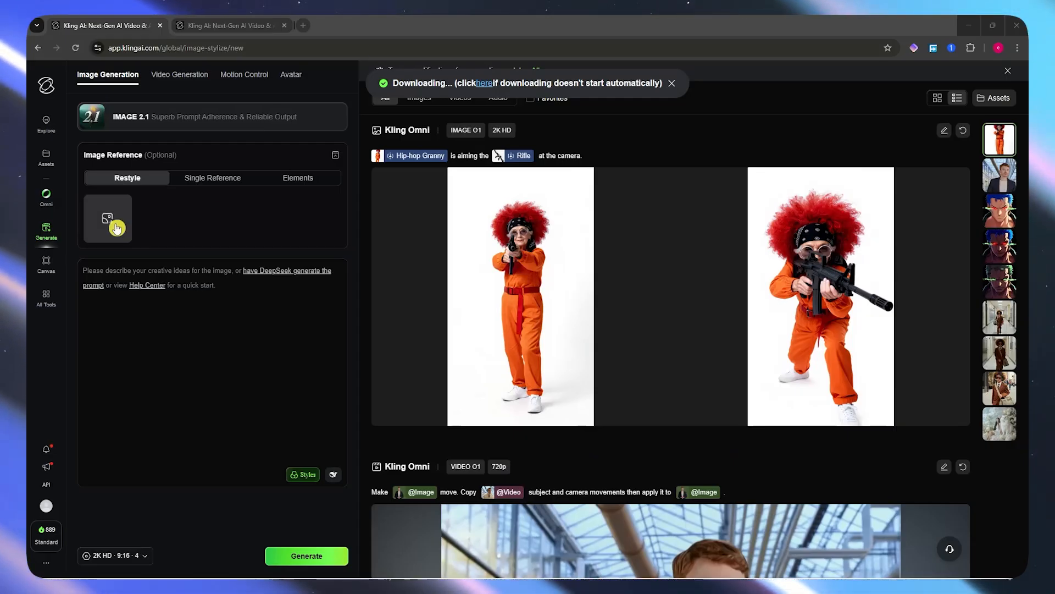
{"action": "mouse_move", "coordinate": [107, 218]}
{"action": "left_mouse_down"}
{"action": "mouse_move", "coordinate": [146, 233]}
{"action": "mouse_move", "coordinate": [118, 229]}
{"action": "left_mouse_up"}
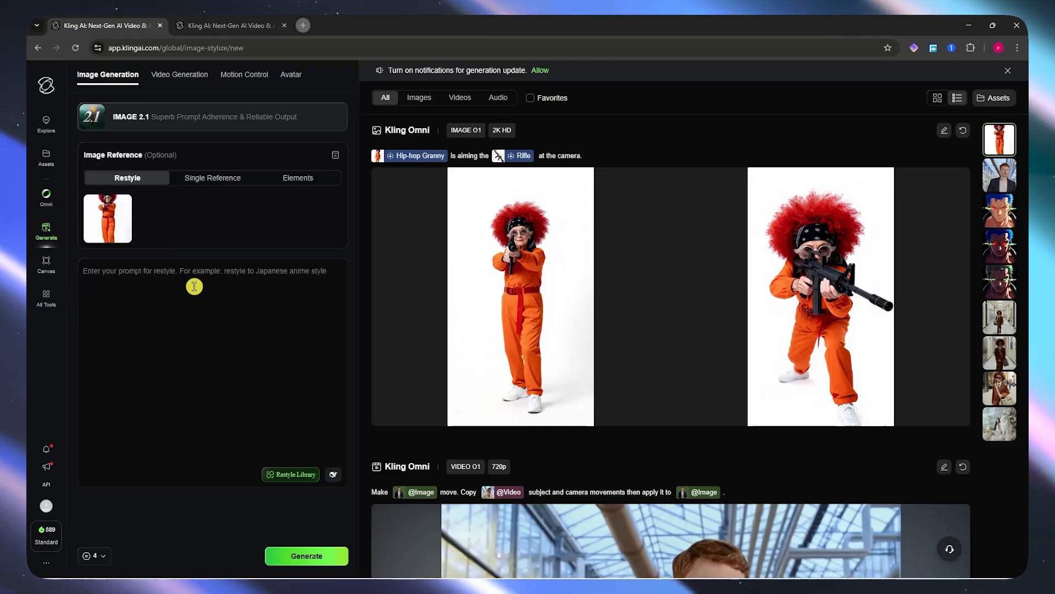
Step: Enter the restyle prompt "Restyle it into a ghibli art style."
{"action": "left_click", "coordinate": [242, 337]}
{"action": "type", "text": "Restyle it into"}
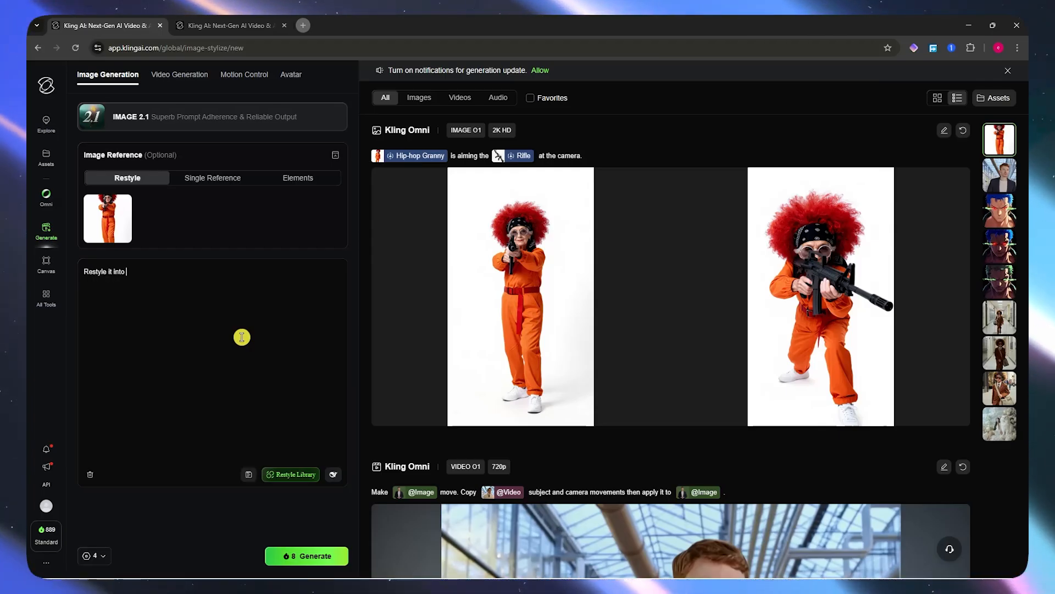
{"action": "type", "text": " a ghibli art style."}
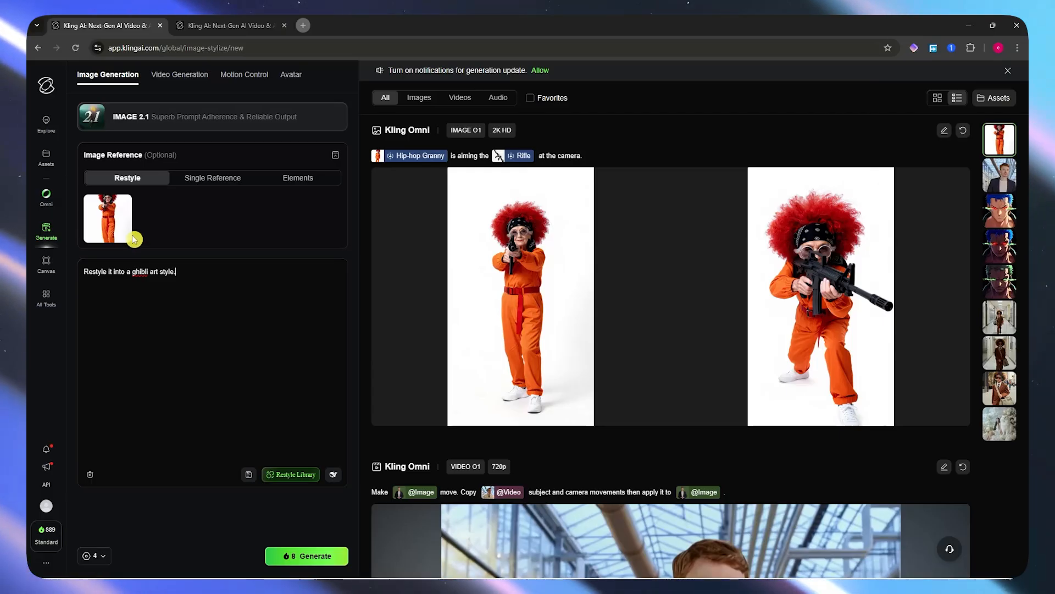
Step: Examine the preset styles offered in the Restyle Library
{"action": "left_click", "coordinate": [277, 475]}
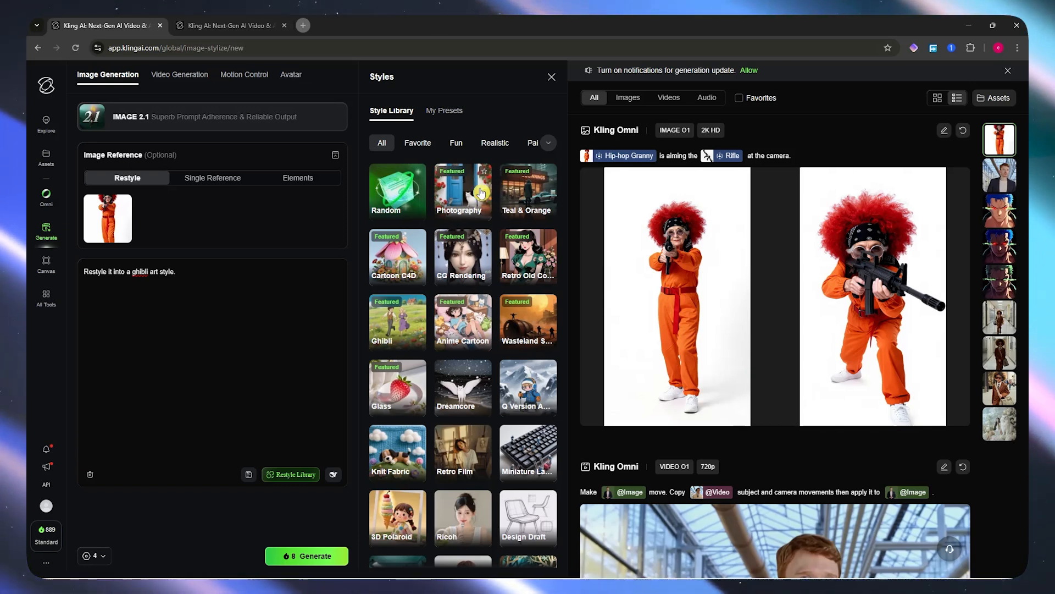
{"action": "mouse_move", "coordinate": [128, 239]}
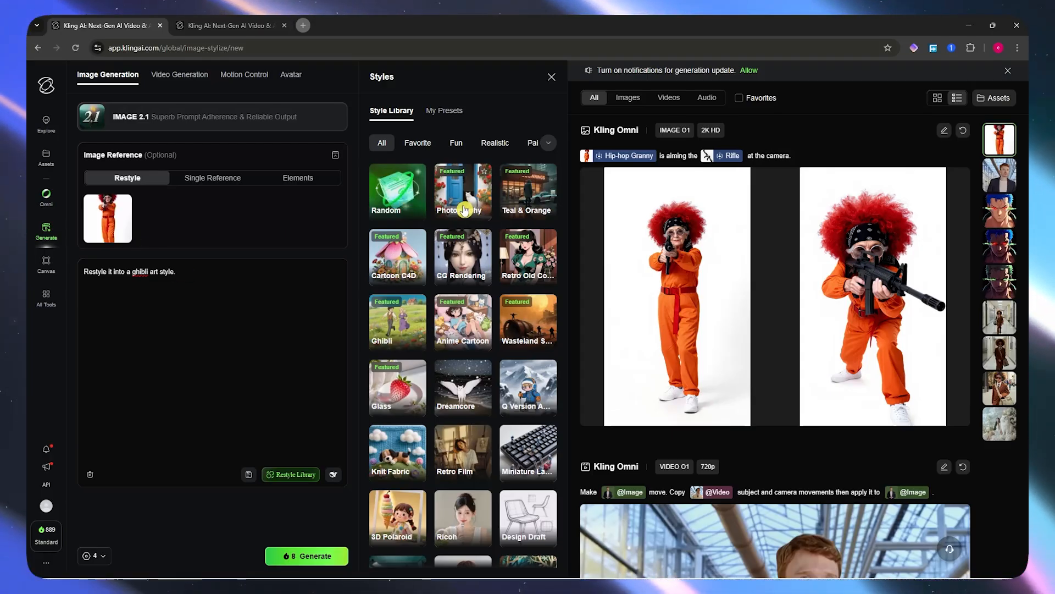
{"action": "scroll", "coordinate": [469, 341], "scroll_direction": "down", "scroll_amount": 1}
{"action": "scroll", "coordinate": [378, 365], "scroll_direction": "down", "scroll_amount": 2}
{"action": "scroll", "coordinate": [472, 385], "scroll_direction": "down", "scroll_amount": 10}
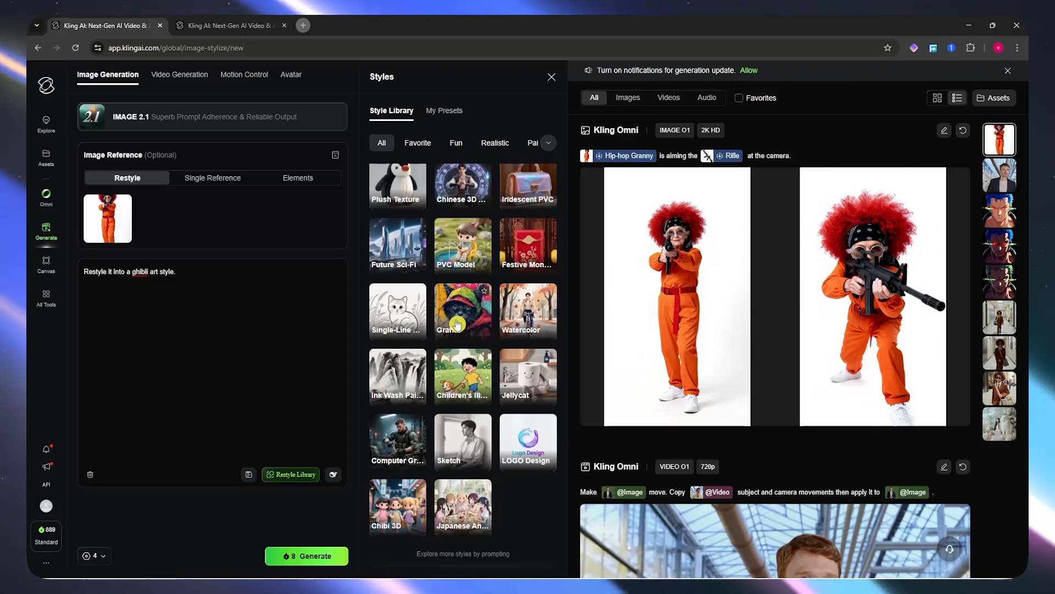
{"action": "scroll", "coordinate": [451, 297], "scroll_direction": "up", "scroll_amount": 3}
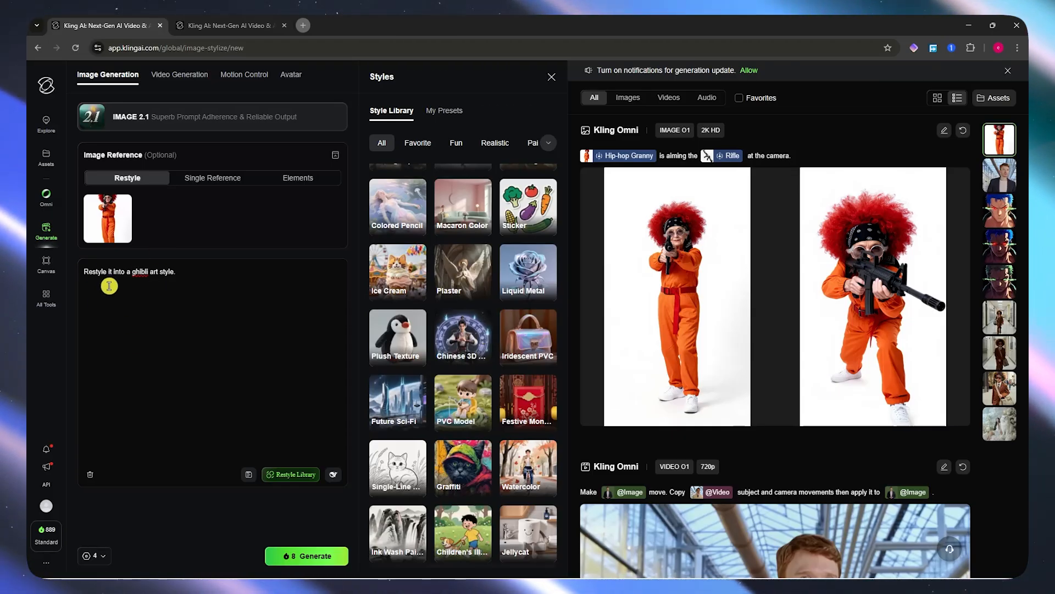
{"action": "scroll", "coordinate": [483, 238], "scroll_direction": "up", "scroll_amount": 10}
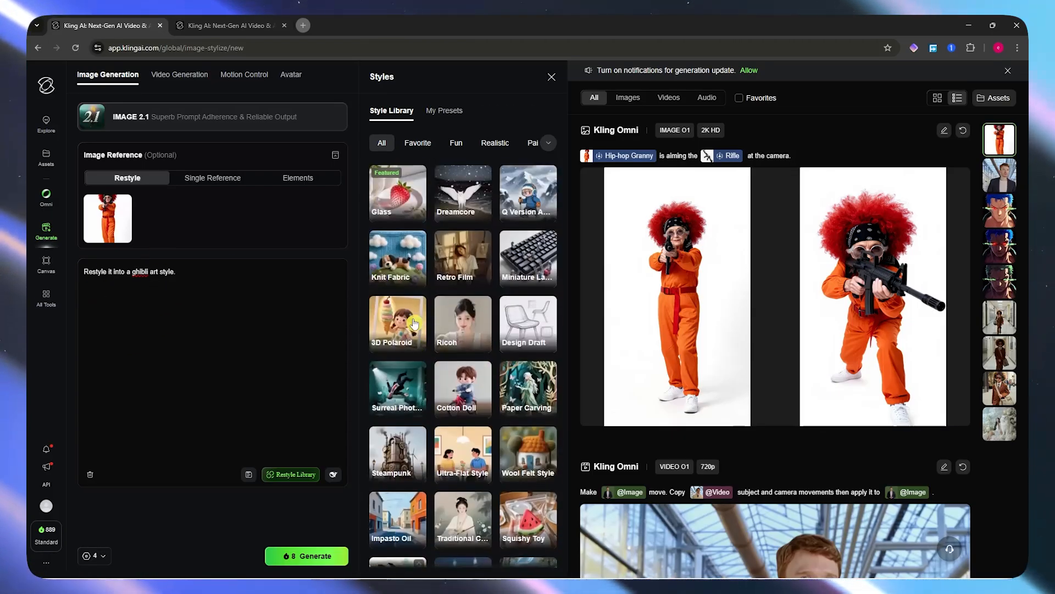
{"action": "scroll", "coordinate": [402, 271], "scroll_direction": "up", "scroll_amount": 2}
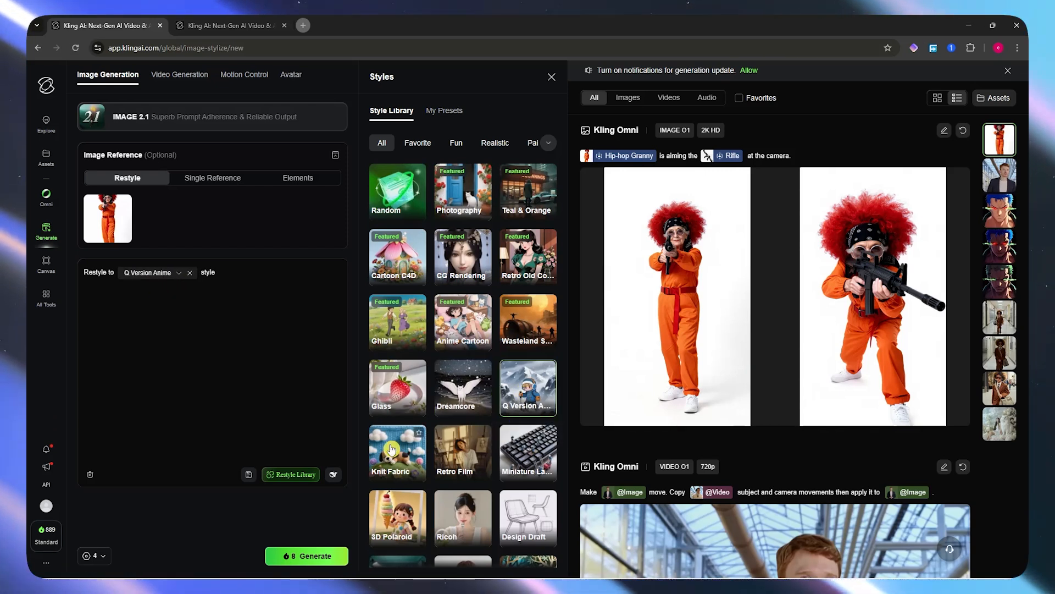
Step: Apply the Retro Film style, and replace its tag with "Ghibli art" so the prompt reads "Restyle to Ghibli art style."
{"action": "left_click", "coordinate": [487, 459]}
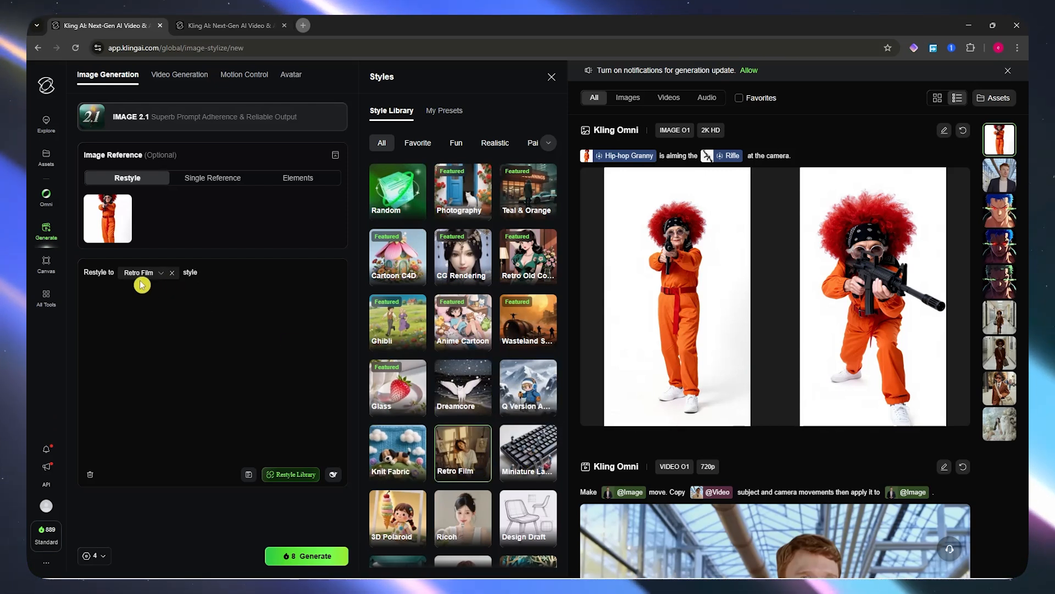
{"action": "left_click", "coordinate": [163, 278]}
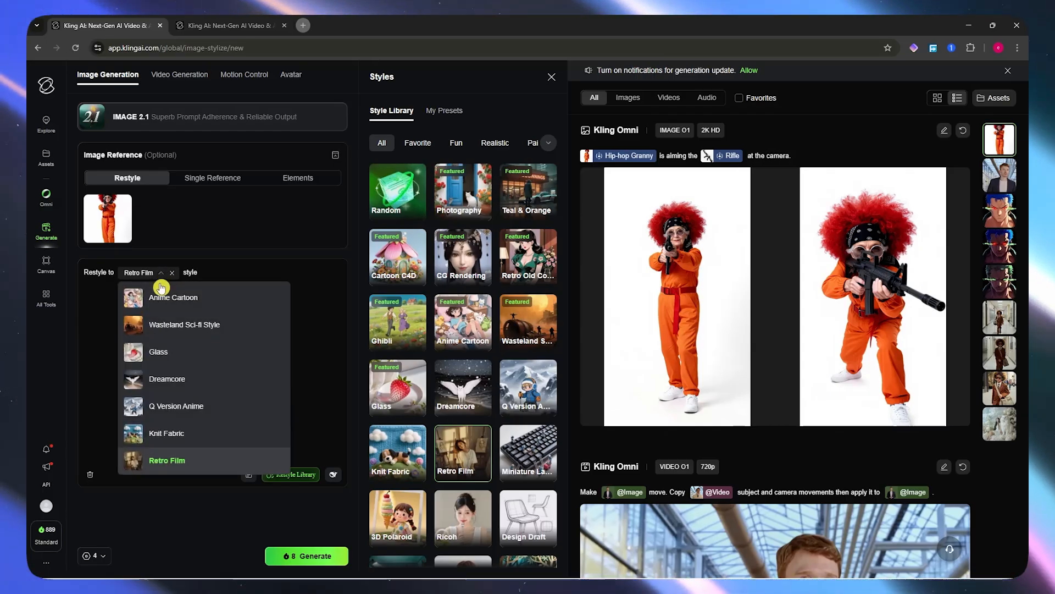
{"action": "scroll", "coordinate": [162, 357], "scroll_direction": "down", "scroll_amount": 5}
{"action": "scroll", "coordinate": [172, 403], "scroll_direction": "up", "scroll_amount": 5}
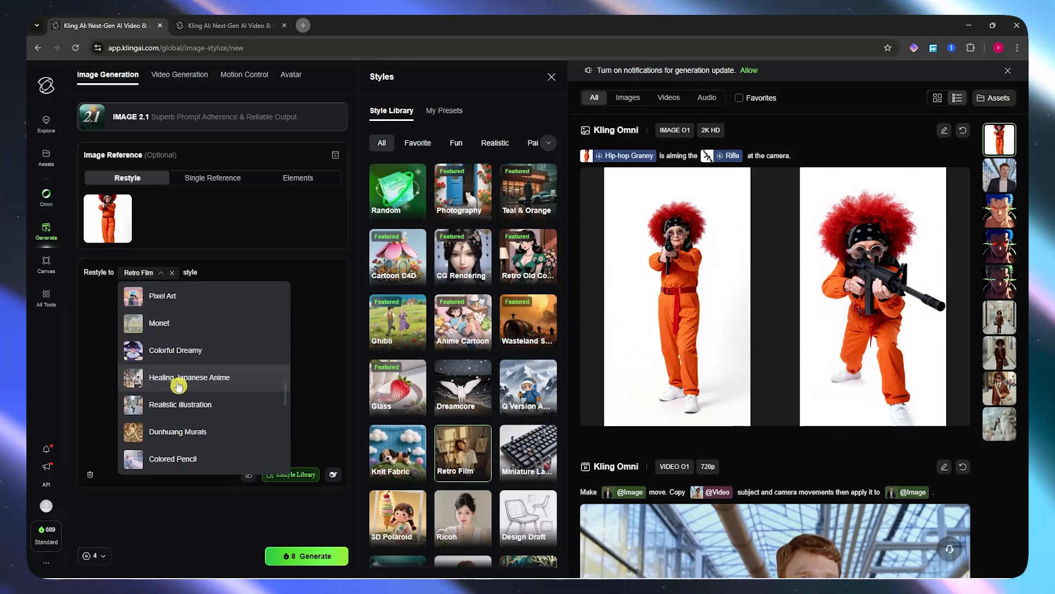
{"action": "scroll", "coordinate": [176, 372], "scroll_direction": "down", "scroll_amount": 8}
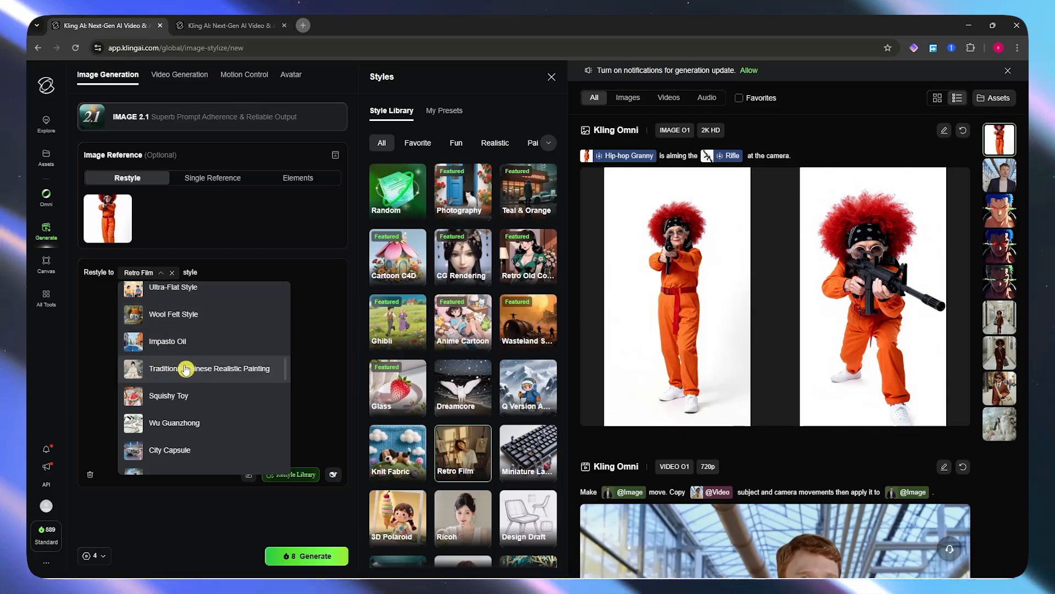
{"action": "left_click", "coordinate": [172, 273]}
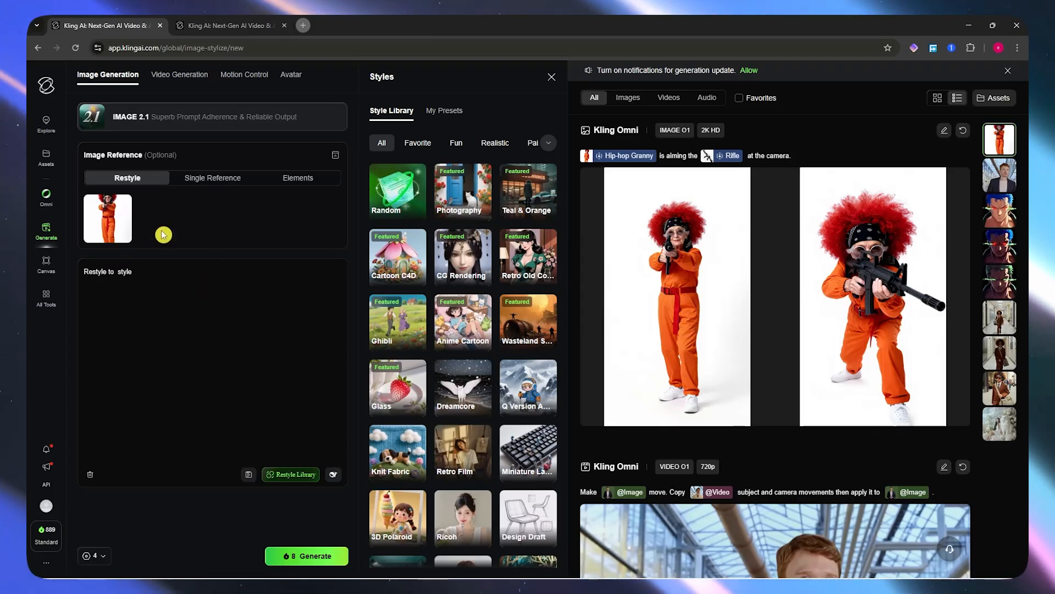
{"action": "type", "text": "Ghibli art"}
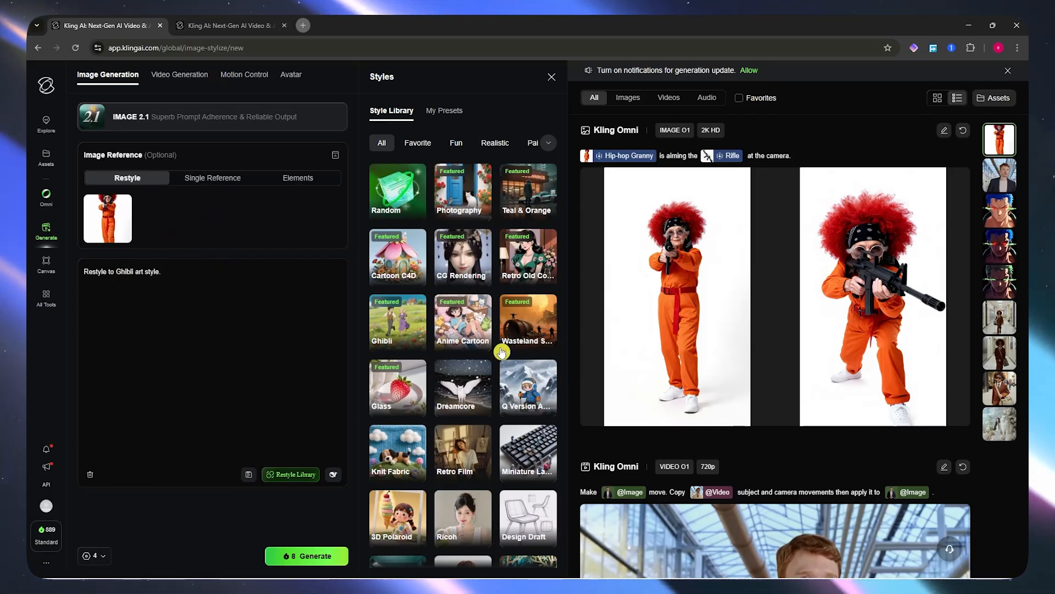
Step: Save the prompt "Restyle to Ghibli art style." as a custom preset in My Presets
{"action": "scroll", "coordinate": [466, 300], "scroll_direction": "down", "scroll_amount": 6}
{"action": "scroll", "coordinate": [466, 301], "scroll_direction": "down", "scroll_amount": 5}
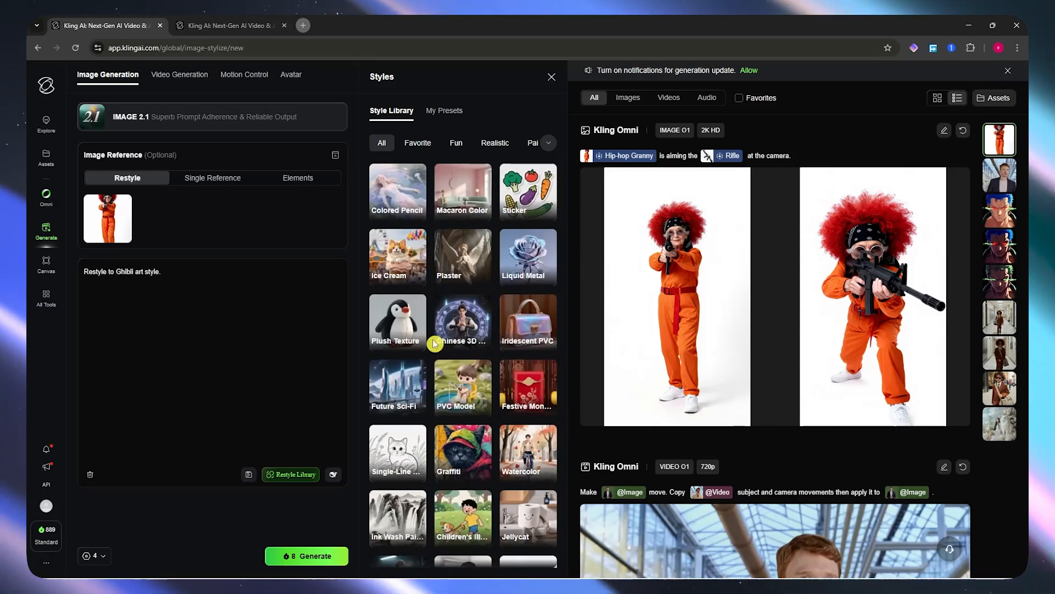
{"action": "scroll", "coordinate": [508, 383], "scroll_direction": "down", "scroll_amount": 3}
{"action": "scroll", "coordinate": [451, 466], "scroll_direction": "up", "scroll_amount": 10}
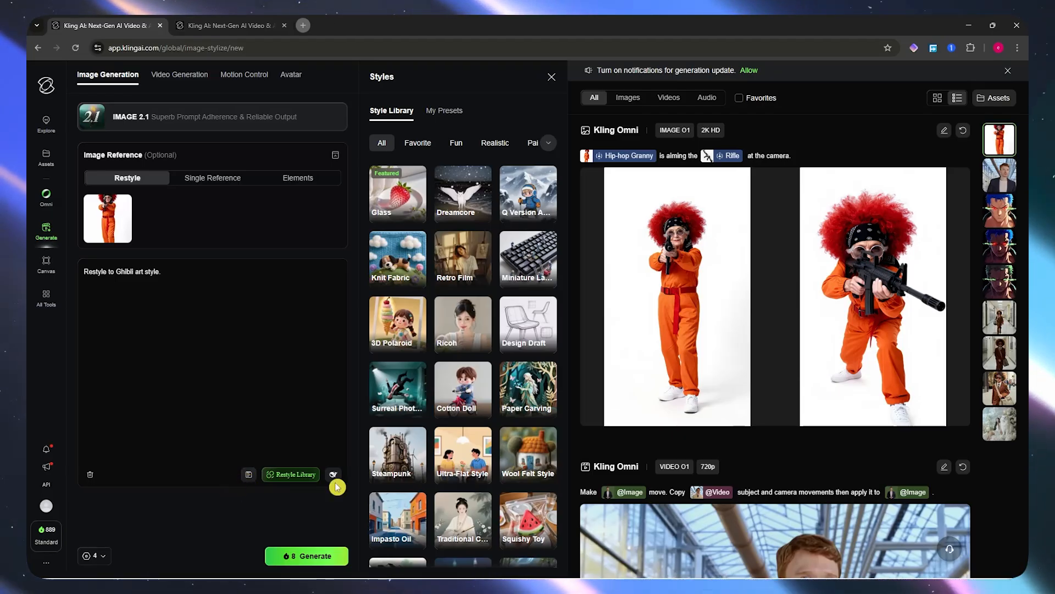
{"action": "left_click", "coordinate": [437, 110]}
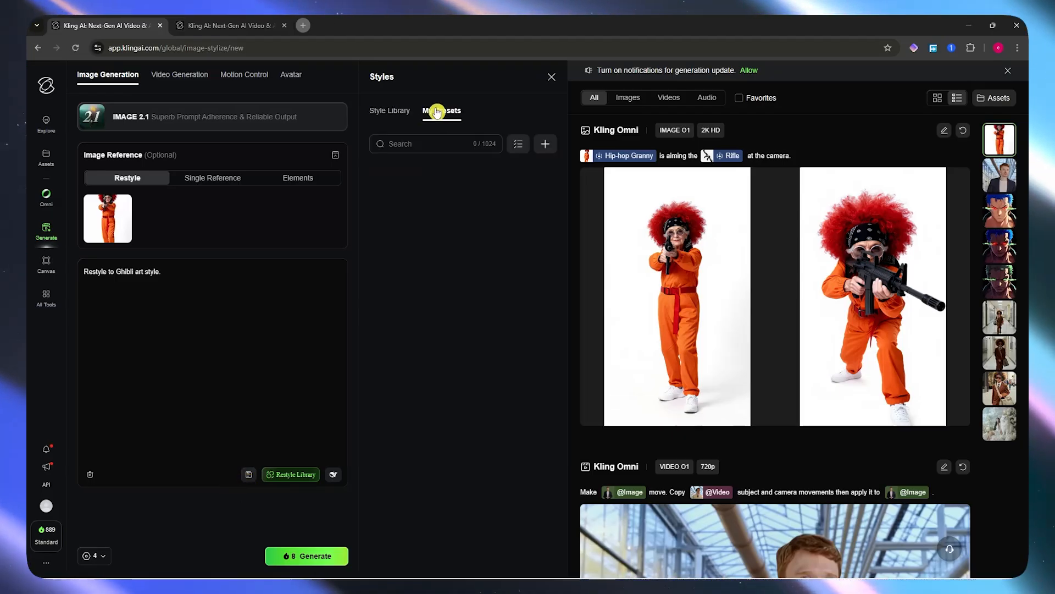
{"action": "left_click", "coordinate": [252, 474]}
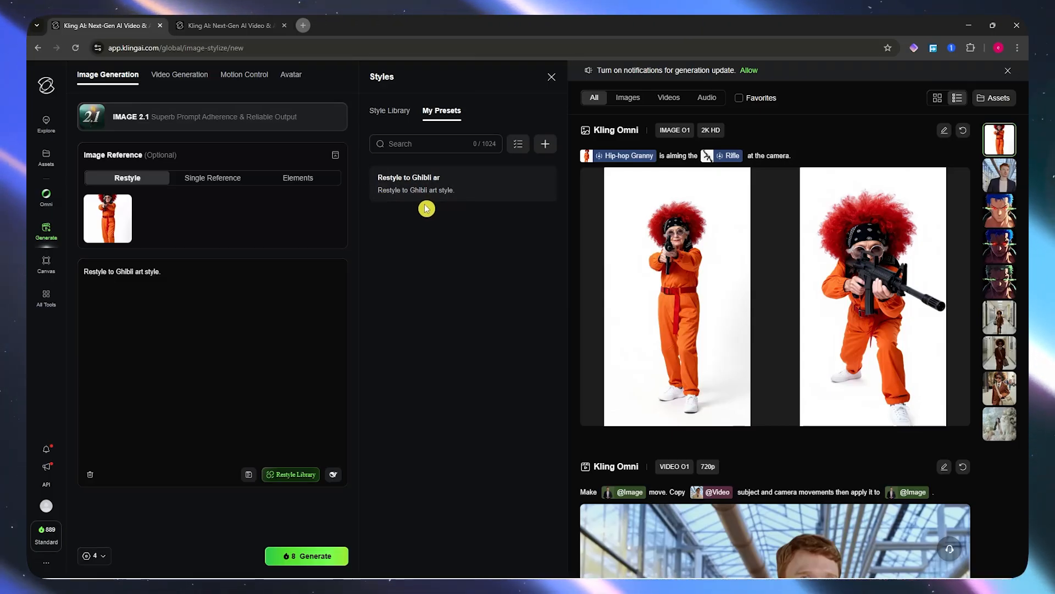
Step: Have DeepSeek polish the restyle prompt, use its recommended version, and review the alternative styles for the Ghibli tag
{"action": "left_click", "coordinate": [333, 476]}
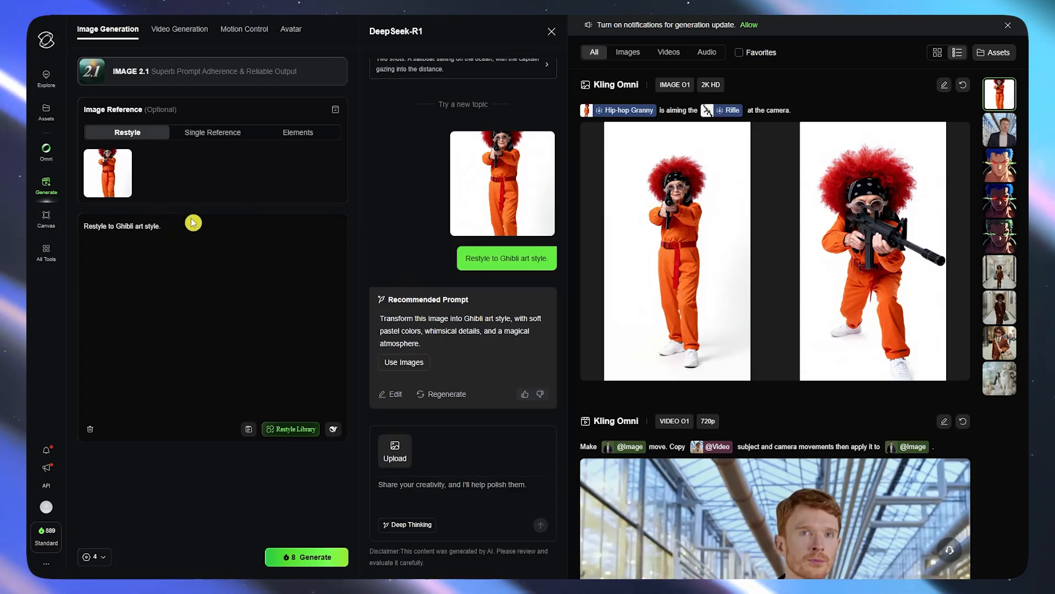
{"action": "mouse_move", "coordinate": [400, 334]}
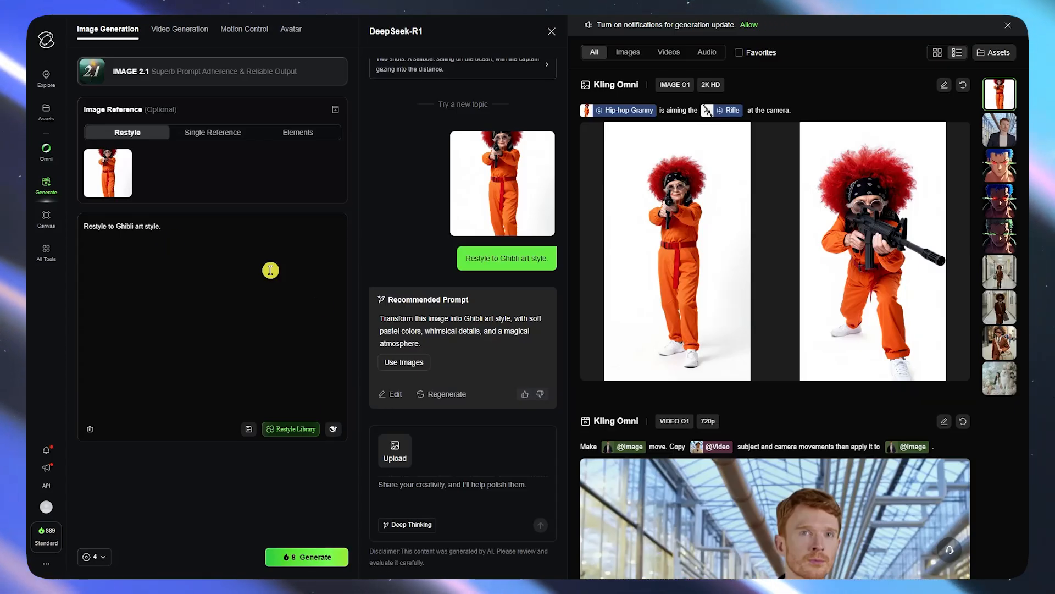
{"action": "left_click", "coordinate": [405, 363]}
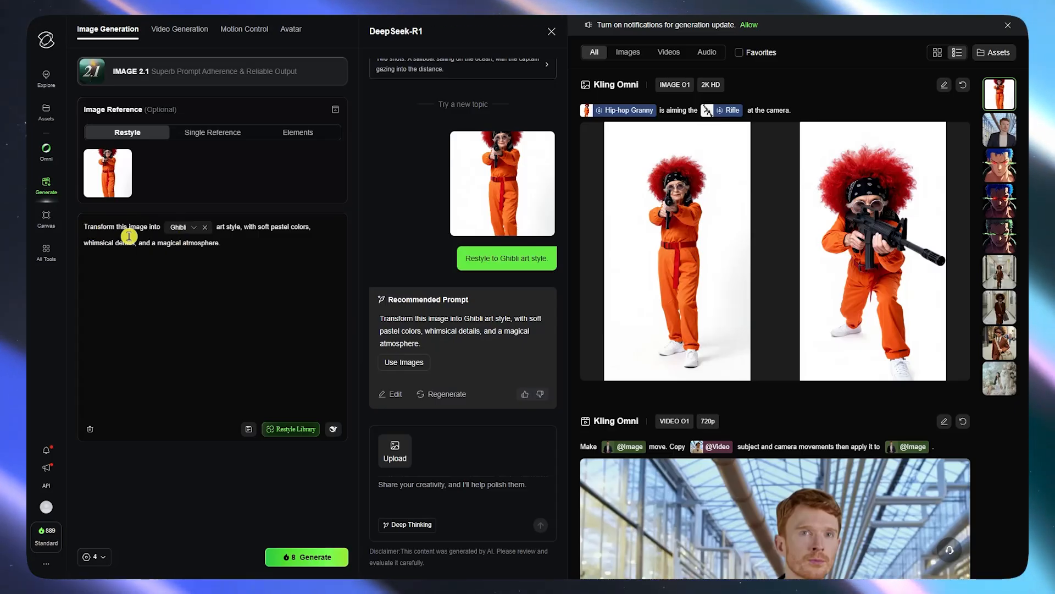
{"action": "left_click", "coordinate": [167, 226]}
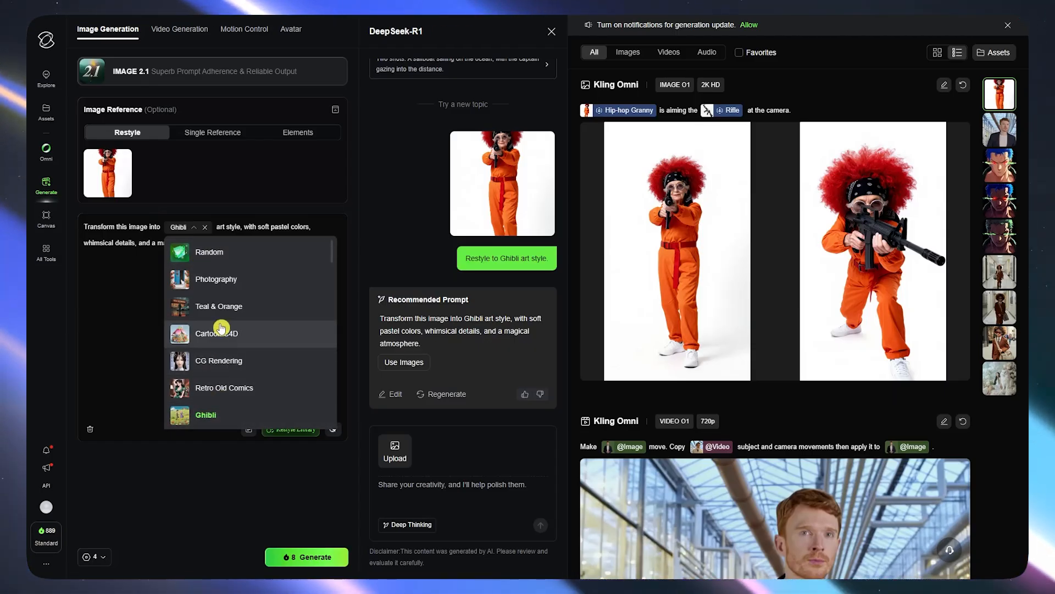
{"action": "scroll", "coordinate": [226, 331], "scroll_direction": "down", "scroll_amount": 5}
{"action": "scroll", "coordinate": [228, 332], "scroll_direction": "up", "scroll_amount": 4}
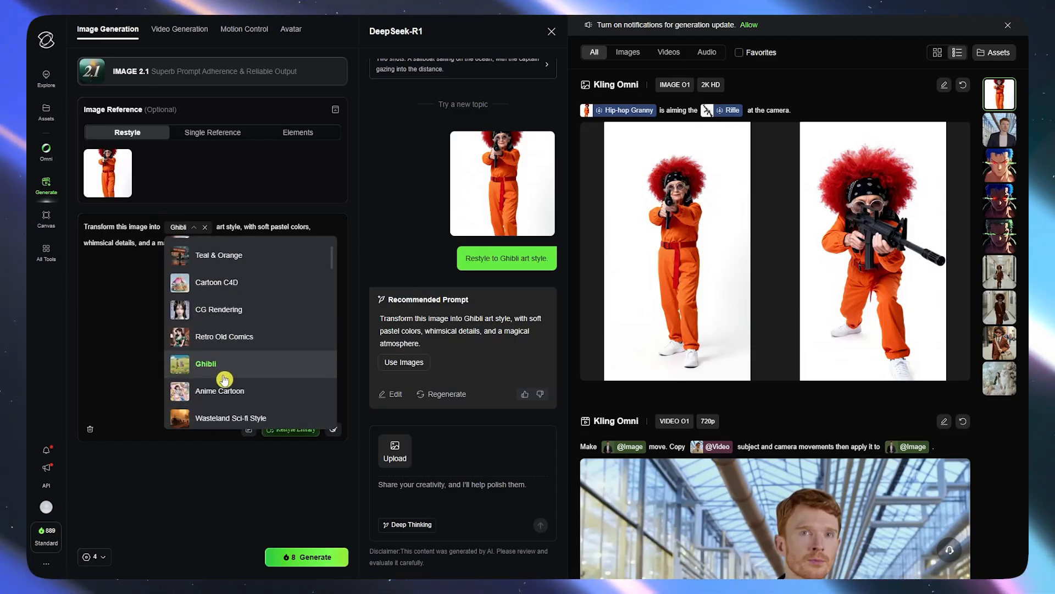
{"action": "left_click", "coordinate": [155, 243]}
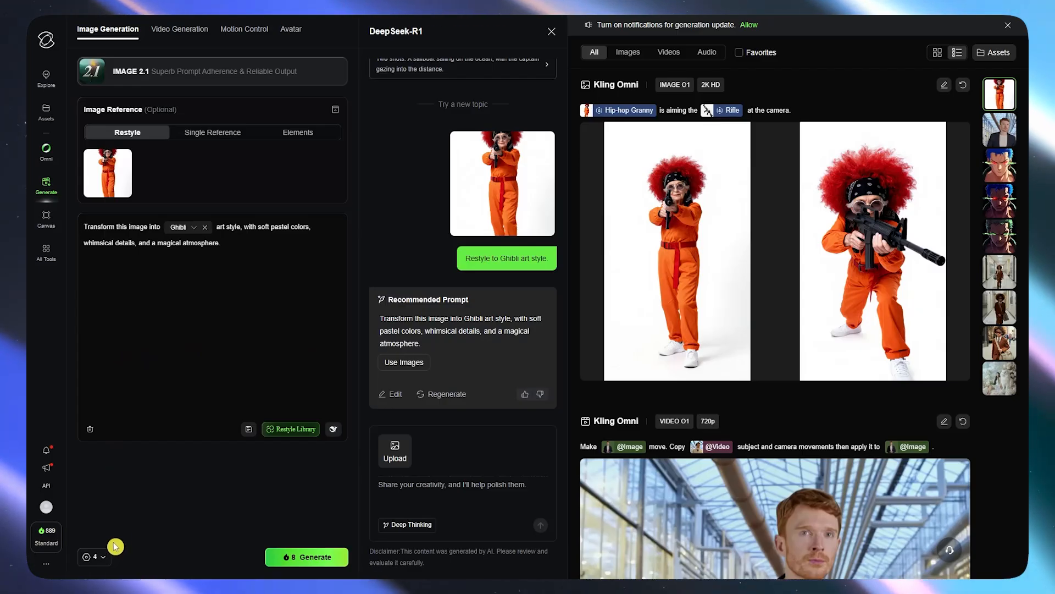
Step: Generate the Ghibli restyle with the number of outputs set to 1, and open the result to view its download options
{"action": "left_click", "coordinate": [99, 561]}
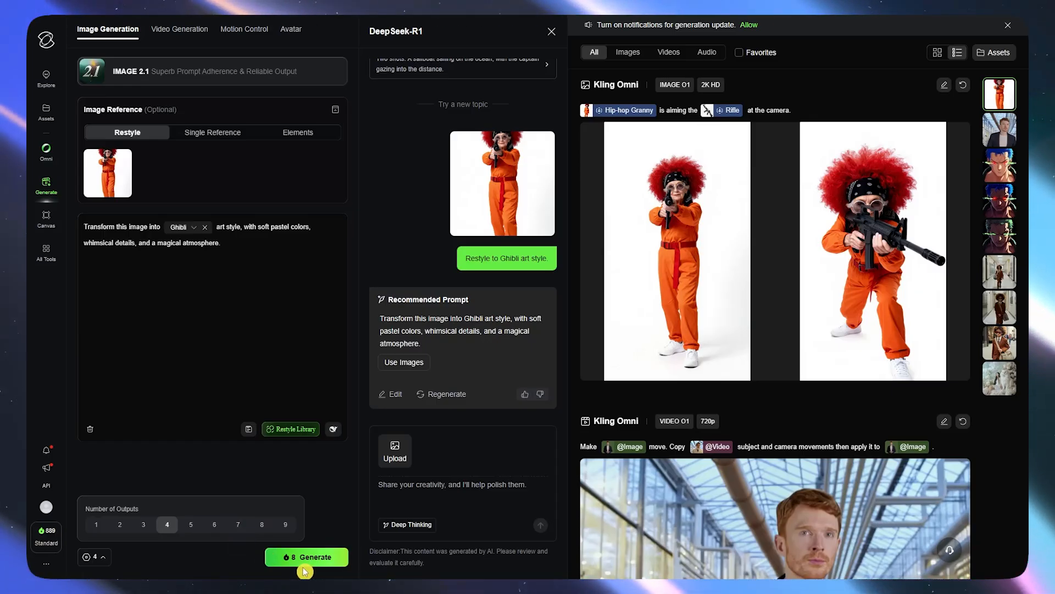
{"action": "left_click", "coordinate": [93, 527]}
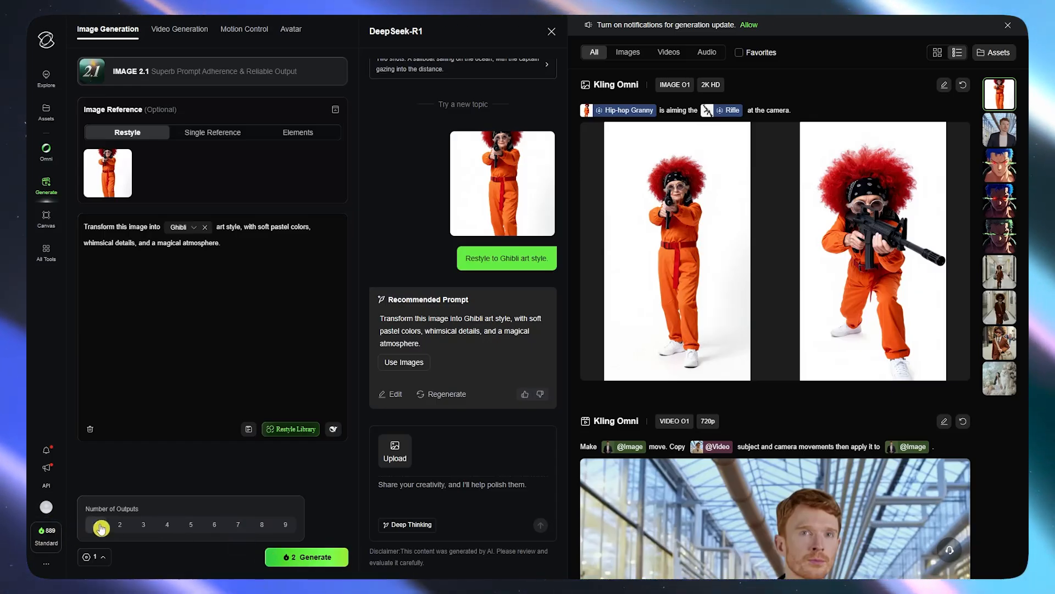
{"action": "left_click", "coordinate": [210, 485]}
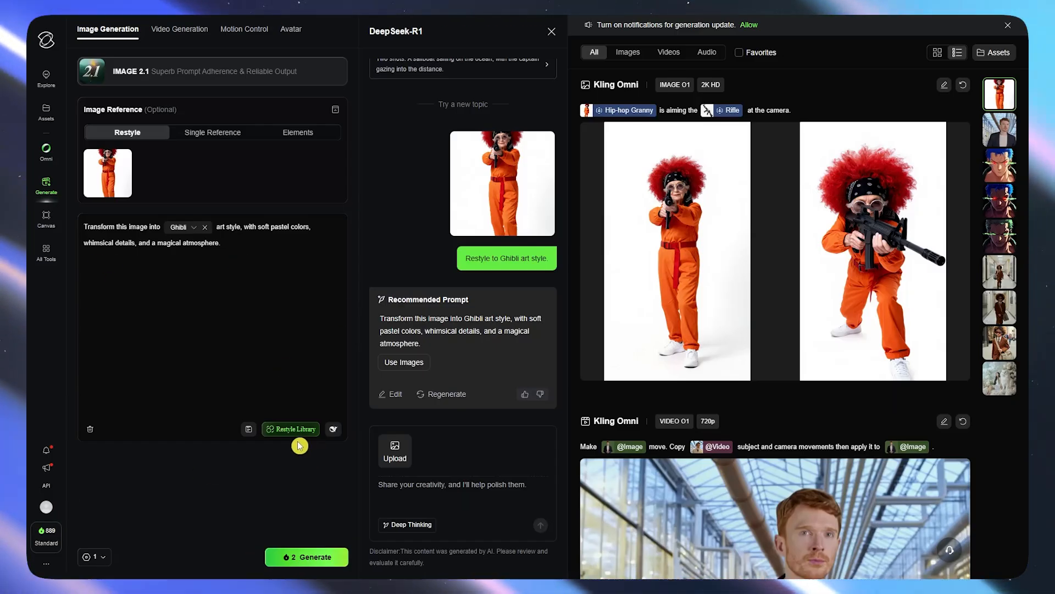
{"action": "left_click", "coordinate": [313, 566]}
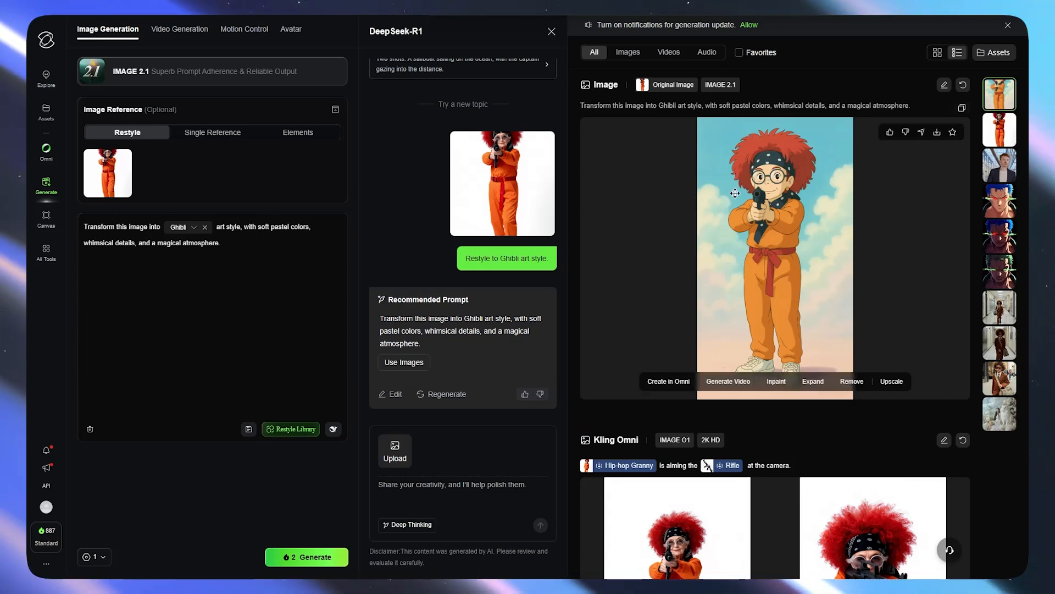
{"action": "left_click", "coordinate": [742, 236]}
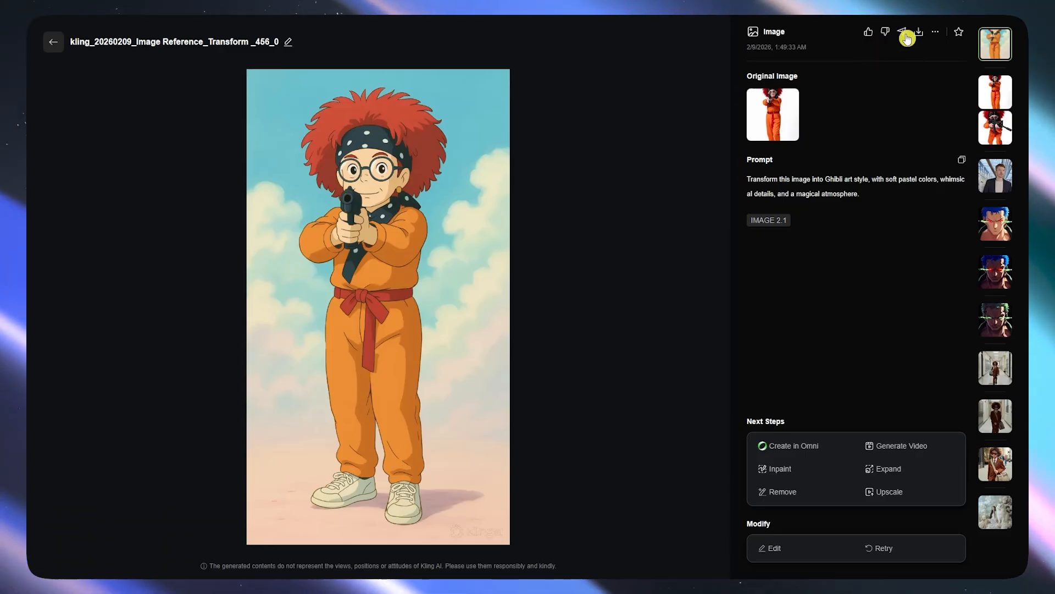
{"action": "mouse_move", "coordinate": [920, 33]}
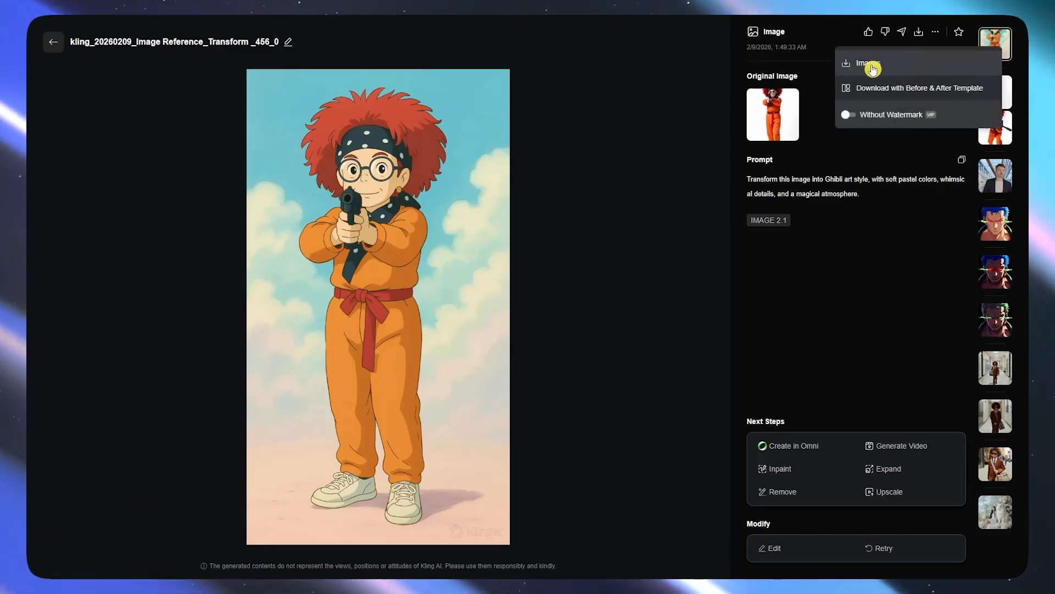
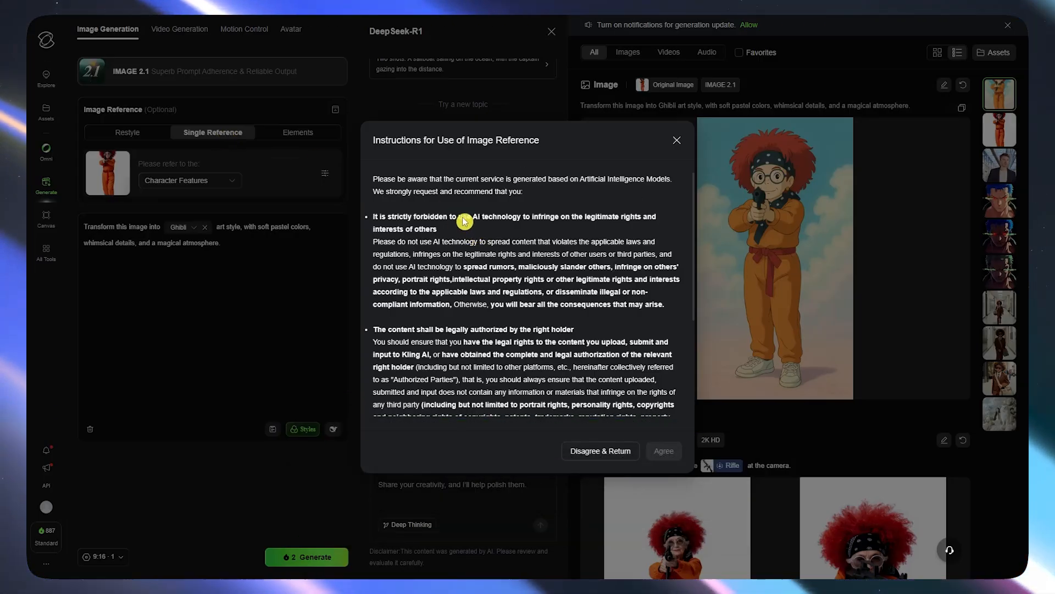
Step: Read through the Instructions for Use of Image Reference and agree to them
{"action": "scroll", "coordinate": [535, 289], "scroll_direction": "down", "scroll_amount": 3}
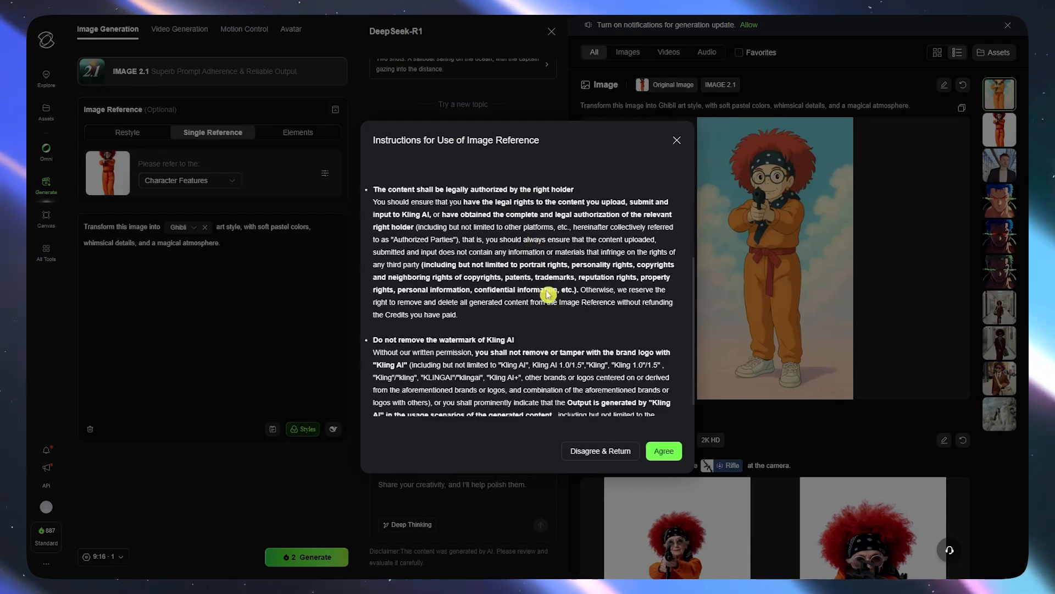
{"action": "scroll", "coordinate": [527, 314], "scroll_direction": "up", "scroll_amount": 3}
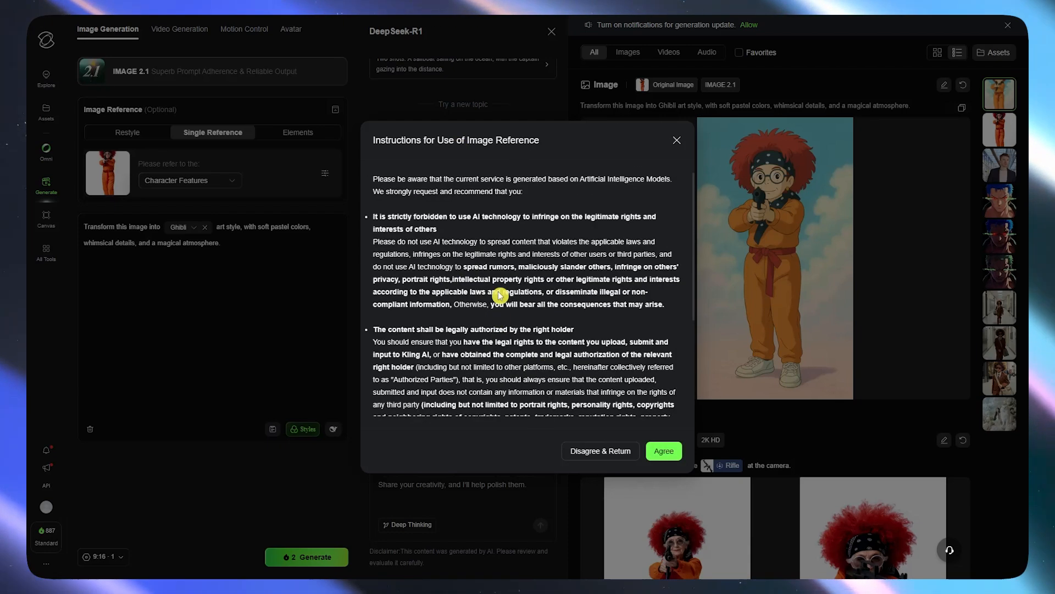
{"action": "left_click", "coordinate": [664, 452]}
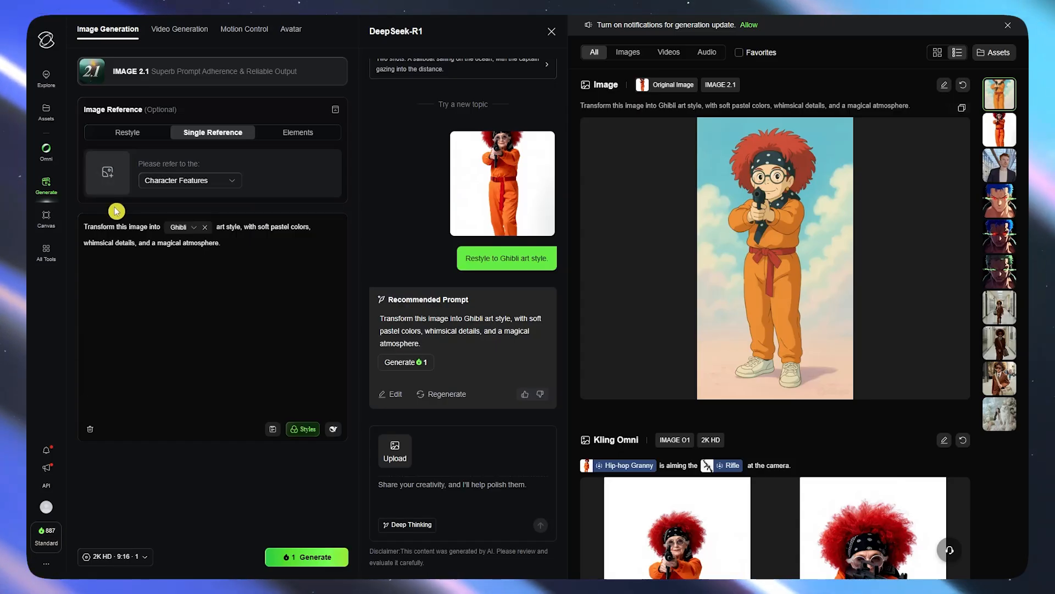
{"action": "left_click", "coordinate": [115, 174]}
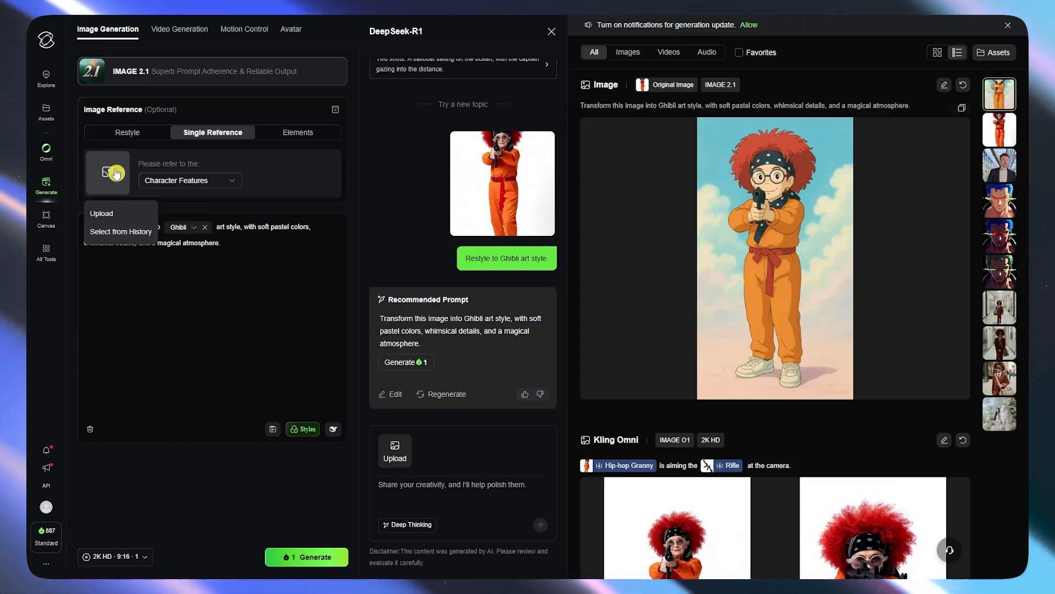
{"action": "left_click", "coordinate": [122, 215]}
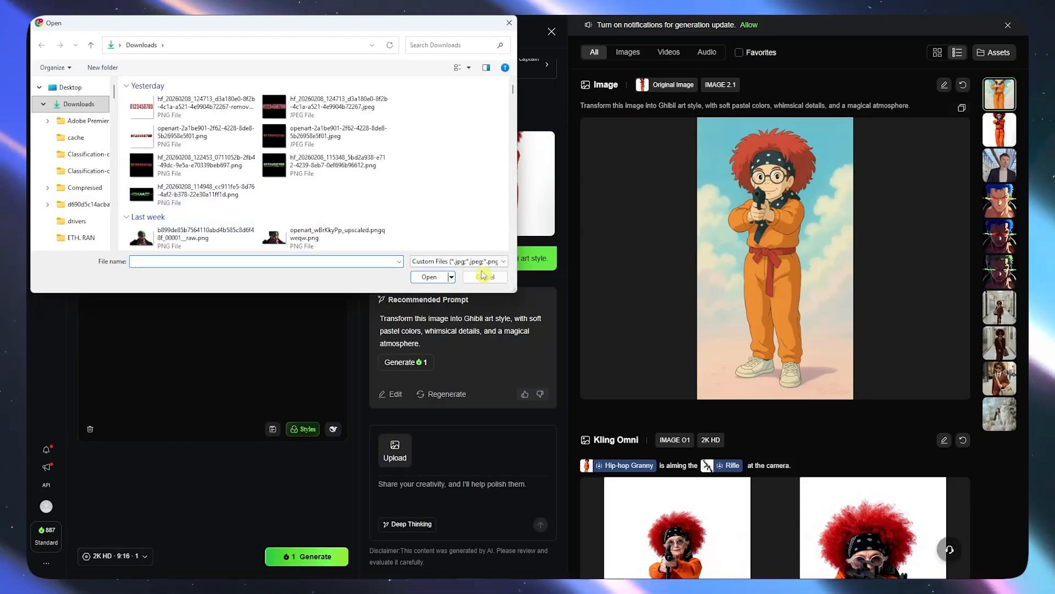
{"action": "left_click", "coordinate": [484, 276]}
Step: Add the orange-jumpsuit Hip-hop Granny image as the single reference, with Character Features as the reference type
{"action": "left_click_drag", "start_coordinate": [165, 155], "coordinate": [108, 180]}
{"action": "left_click", "coordinate": [208, 182]}
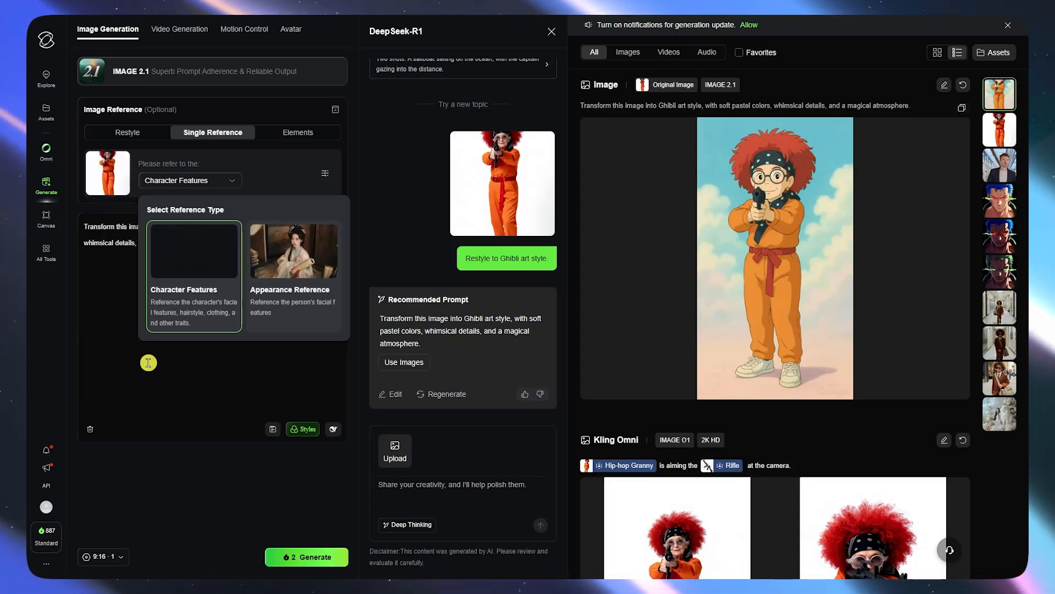
{"action": "left_click", "coordinate": [198, 307]}
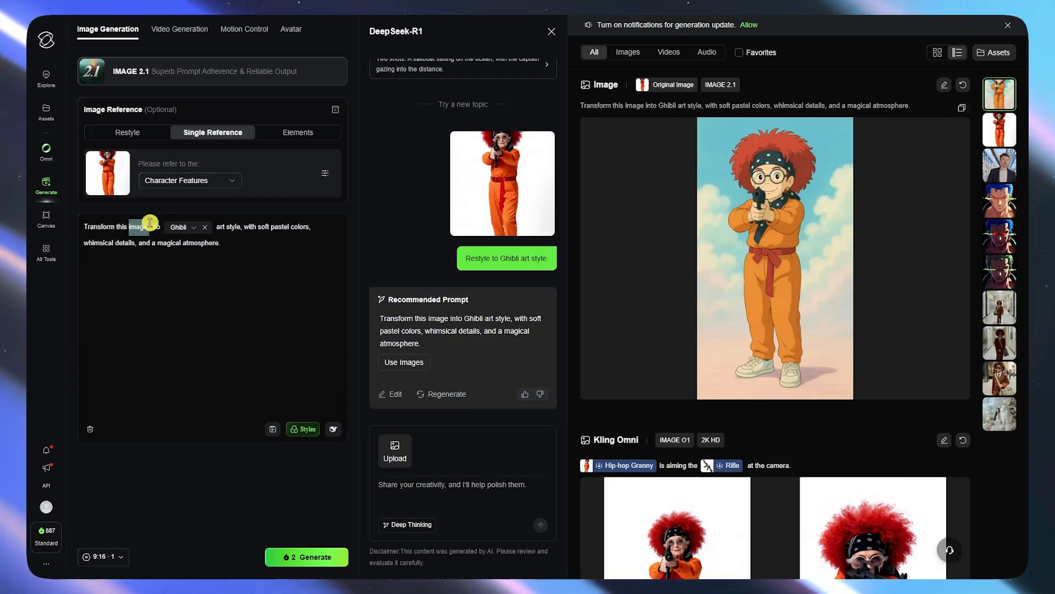
Step: Replace the prompt with "Make the character a male version. Change the clothes color into blue."
{"action": "left_click_drag", "start_coordinate": [221, 243], "coordinate": [35, 217]}
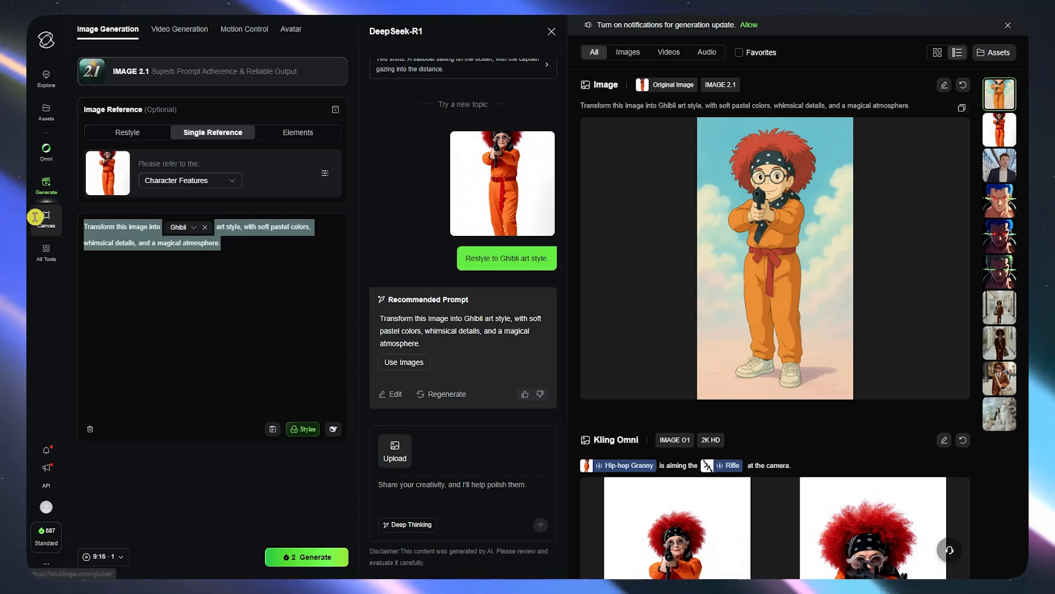
{"action": "key", "text": "BackSpace"}
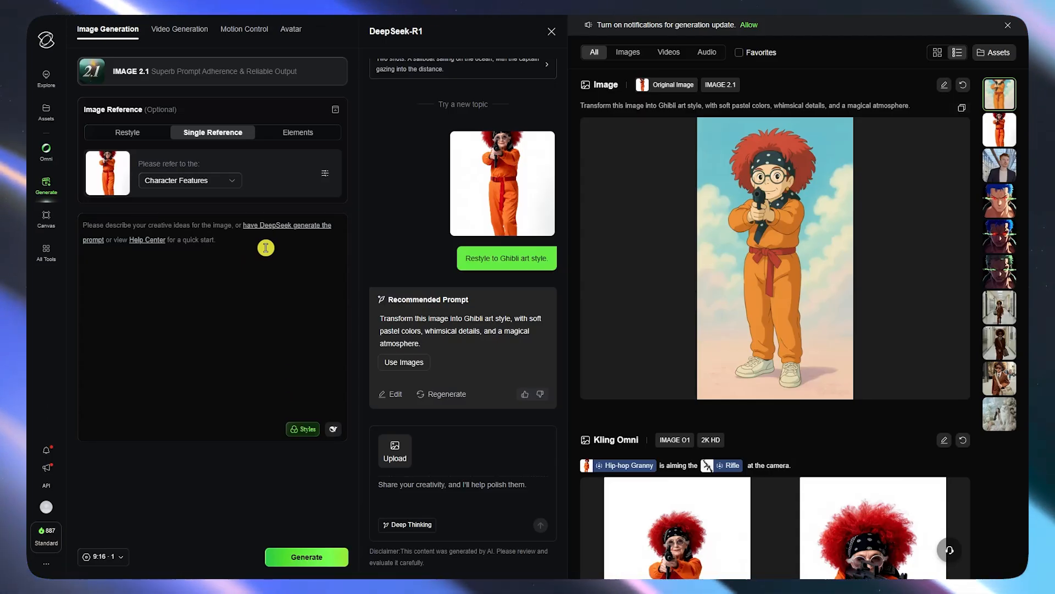
{"action": "type", "text": "Mak"}
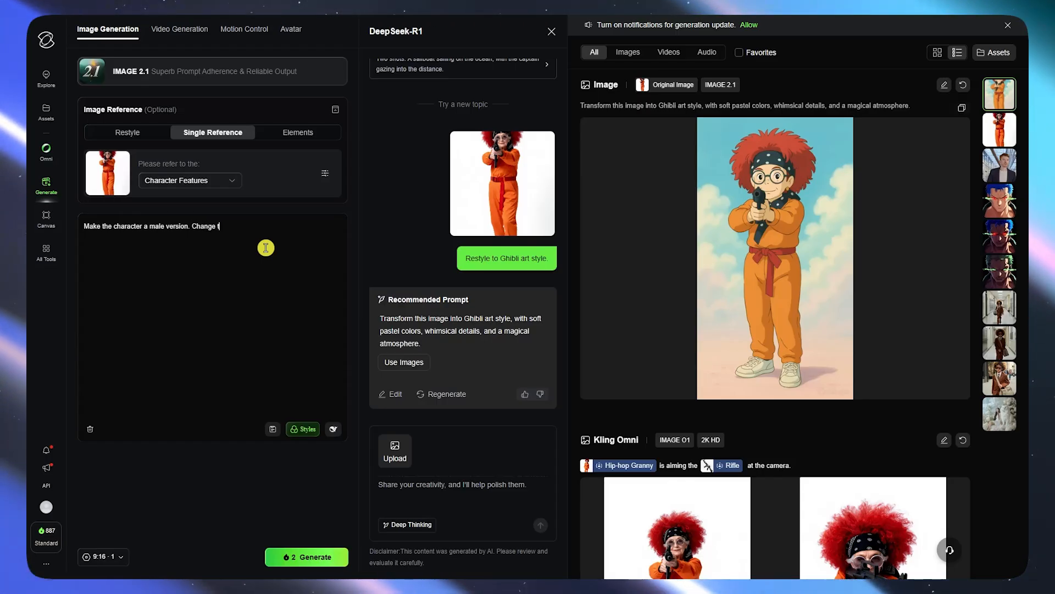
{"action": "type", "text": "clothe"}
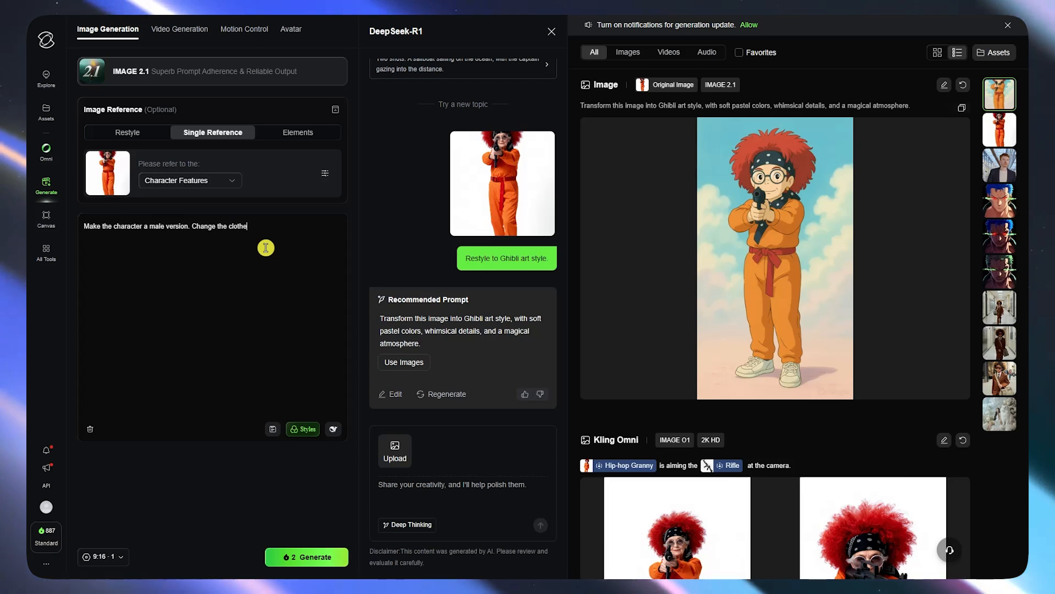
{"action": "type", "text": "s "}
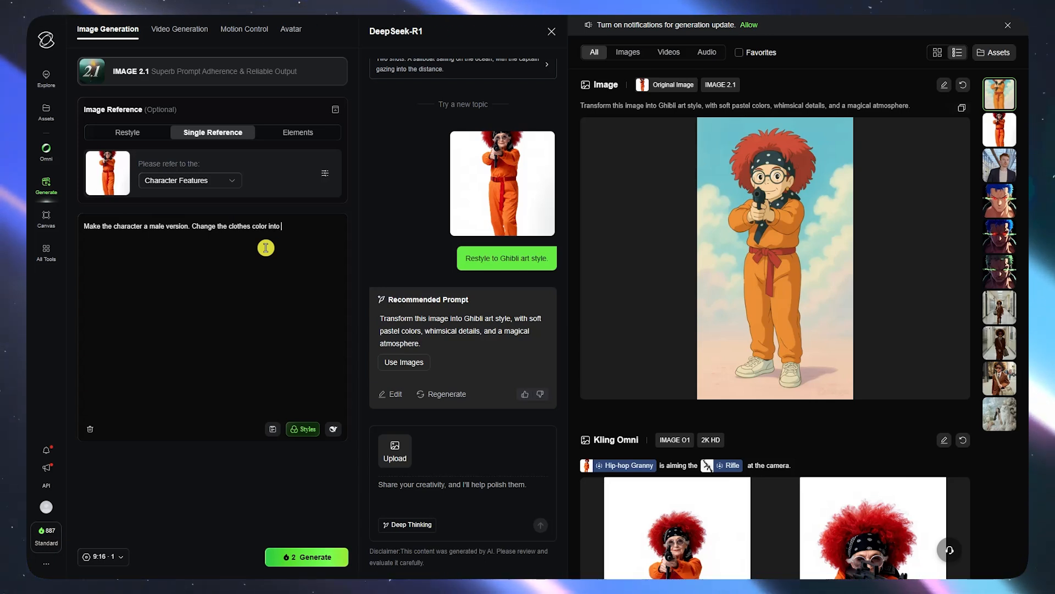
{"action": "type", "text": "color into bl"}
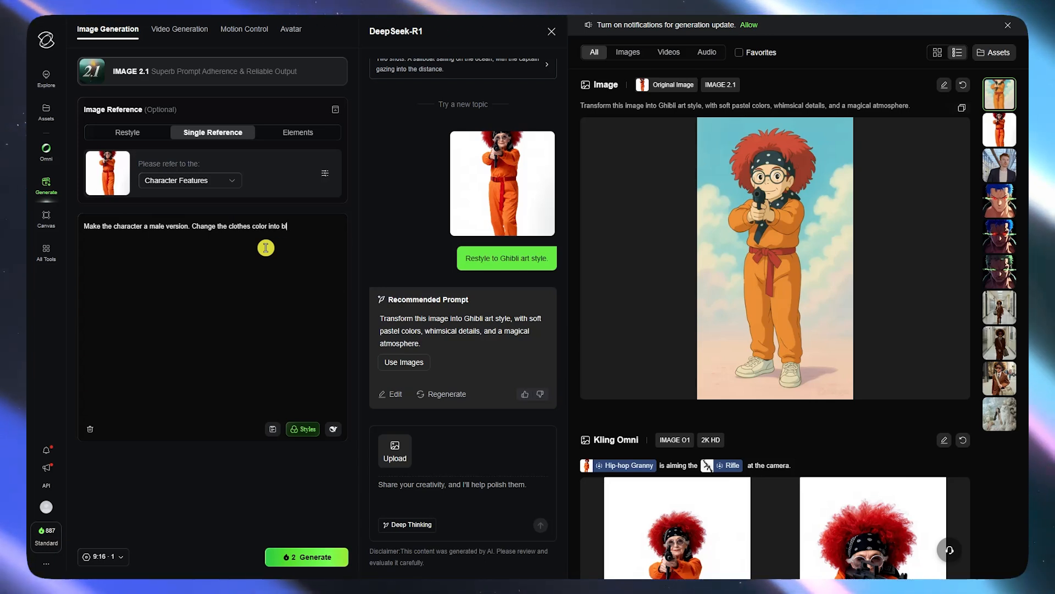
{"action": "type", "text": "ue."}
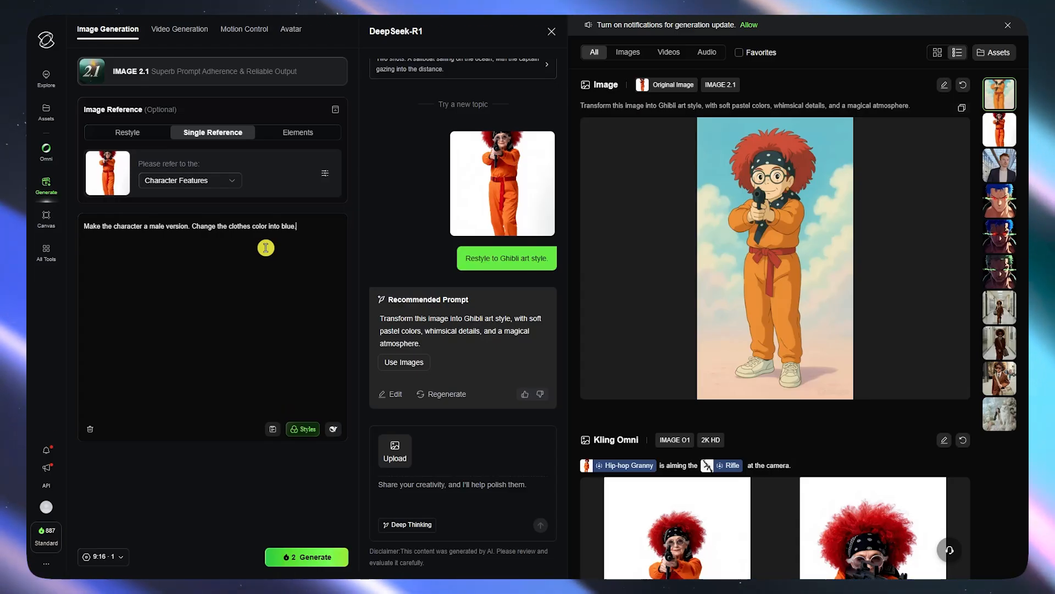
Step: Have DeepSeek polish the prompt, compare its recommendations, and use the one describing a male character in a vivid blue prison-style jumpsuit
{"action": "left_click", "coordinate": [334, 429]}
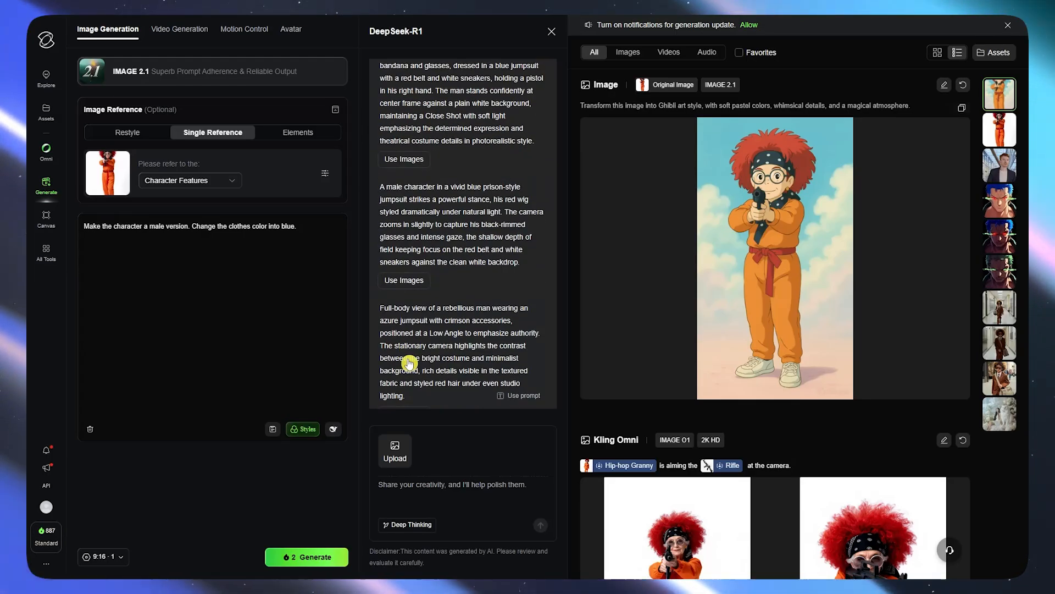
{"action": "scroll", "coordinate": [407, 352], "scroll_direction": "up", "scroll_amount": 3}
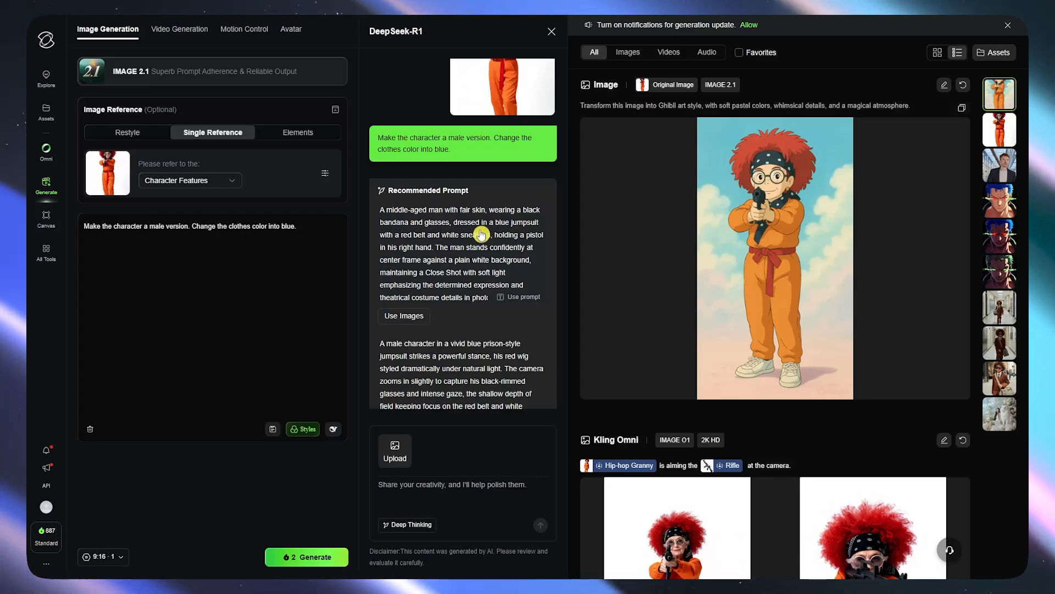
{"action": "scroll", "coordinate": [434, 297], "scroll_direction": "down", "scroll_amount": 2}
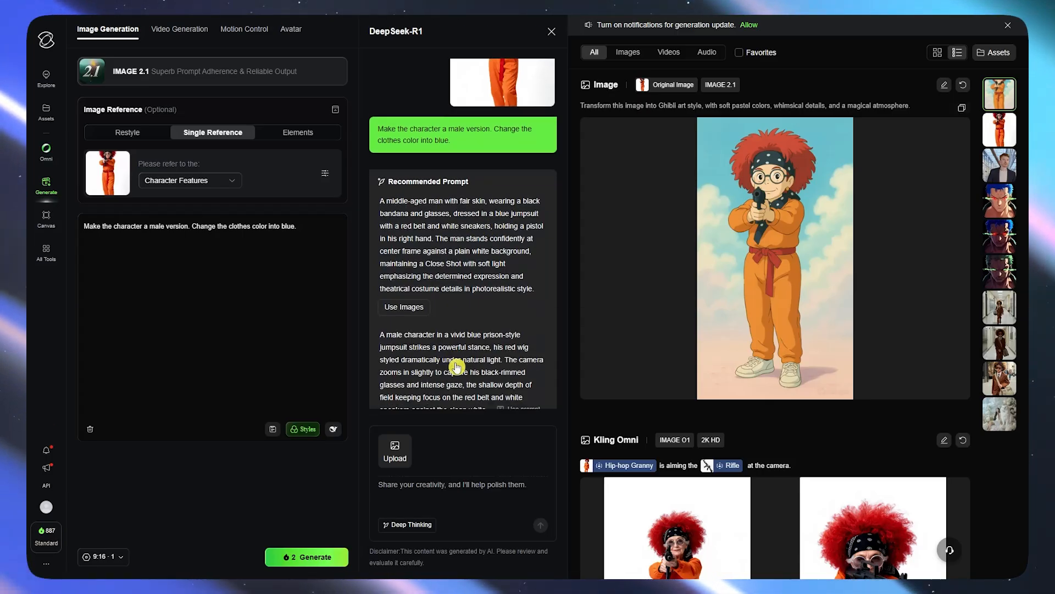
{"action": "scroll", "coordinate": [459, 330], "scroll_direction": "up", "scroll_amount": 3}
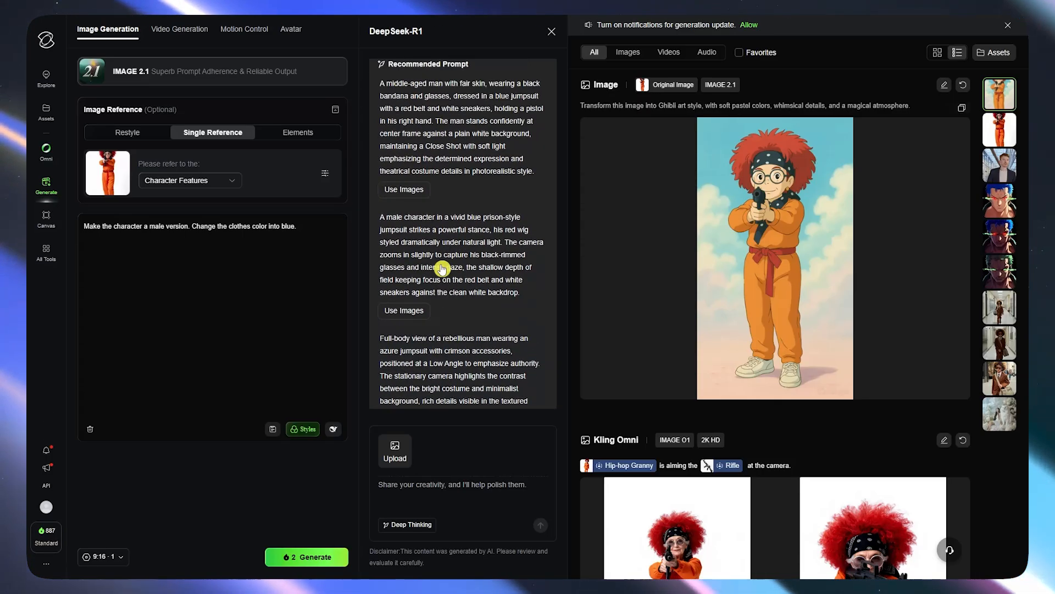
{"action": "scroll", "coordinate": [455, 266], "scroll_direction": "down", "scroll_amount": 5}
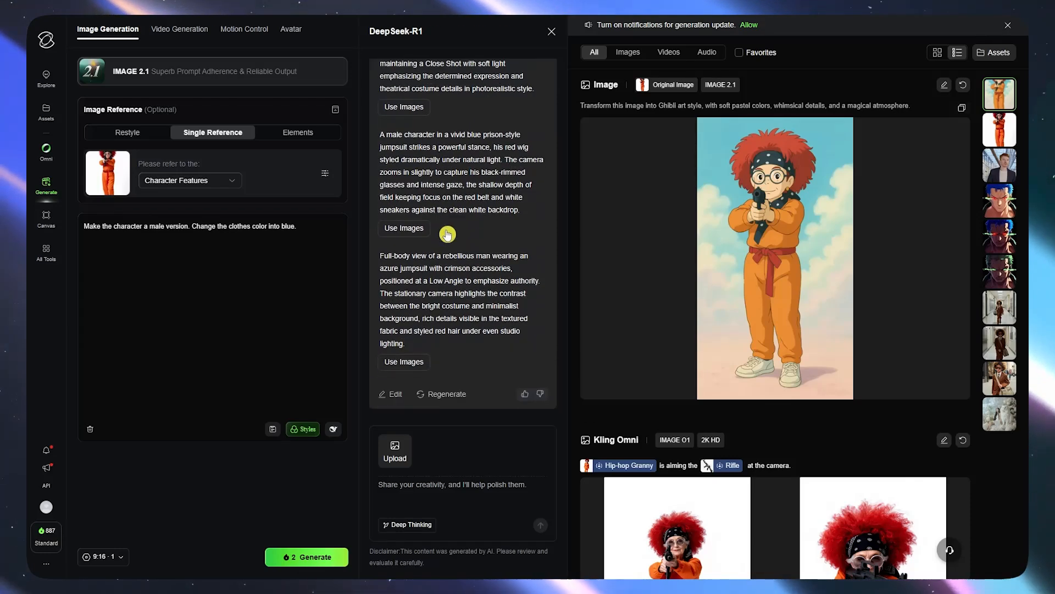
{"action": "left_click", "coordinate": [405, 237]}
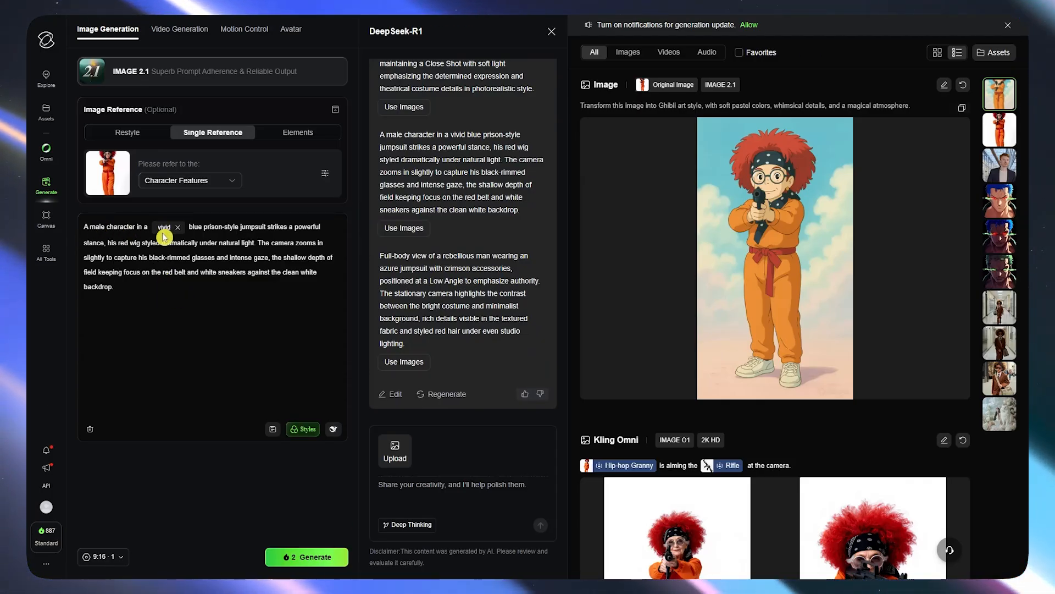
Step: Close the DeepSeek assistant after reviewing the adopted prompt, and generate one image at a 9:16 ratio
{"action": "left_click_drag", "start_coordinate": [189, 228], "coordinate": [323, 228]}
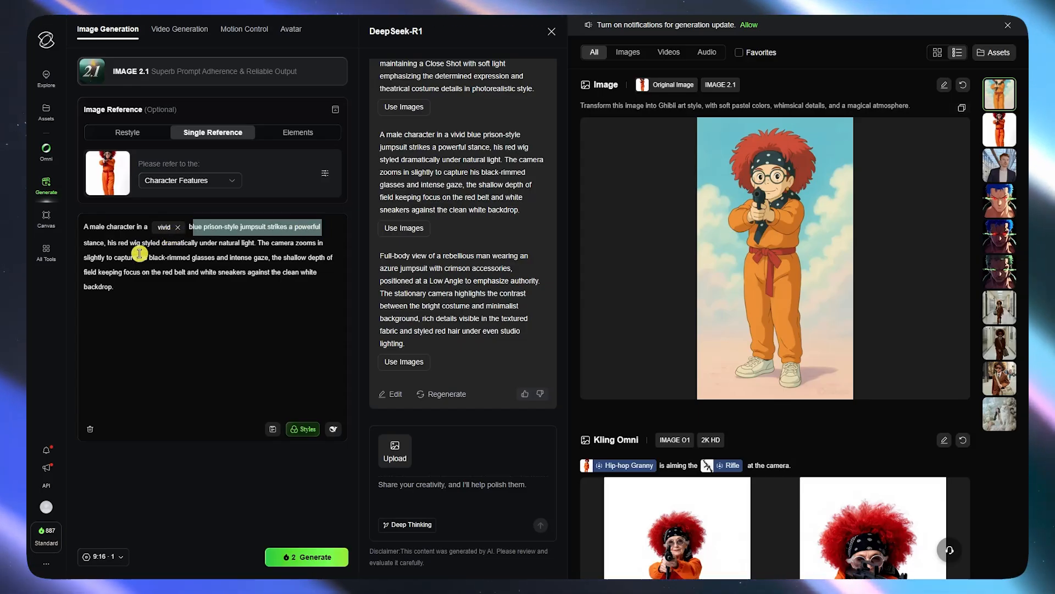
{"action": "left_click_drag", "start_coordinate": [138, 257], "coordinate": [235, 257]}
{"action": "left_click", "coordinate": [222, 323]}
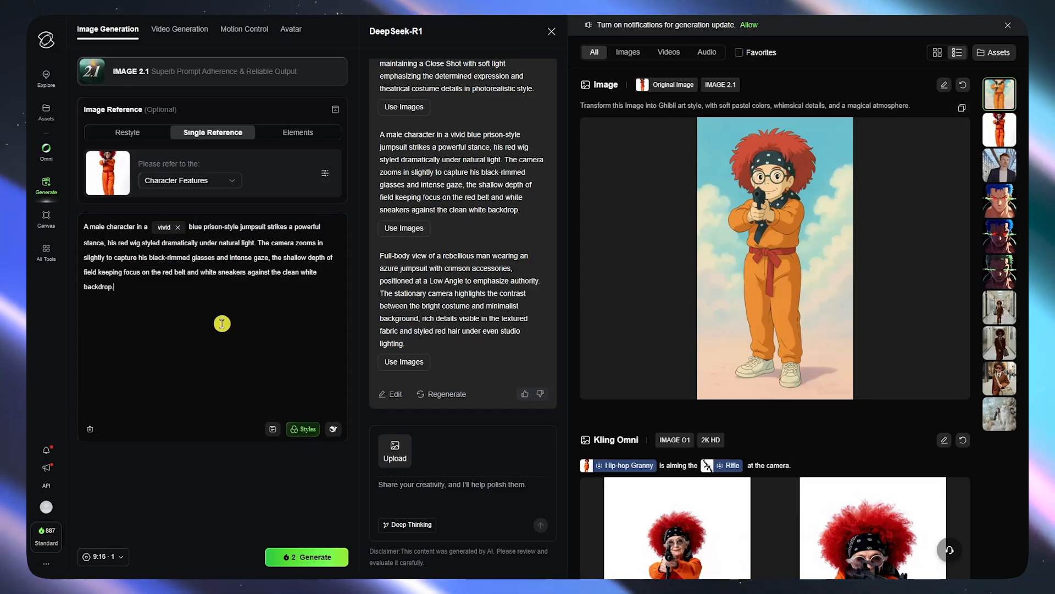
{"action": "left_click", "coordinate": [553, 37]}
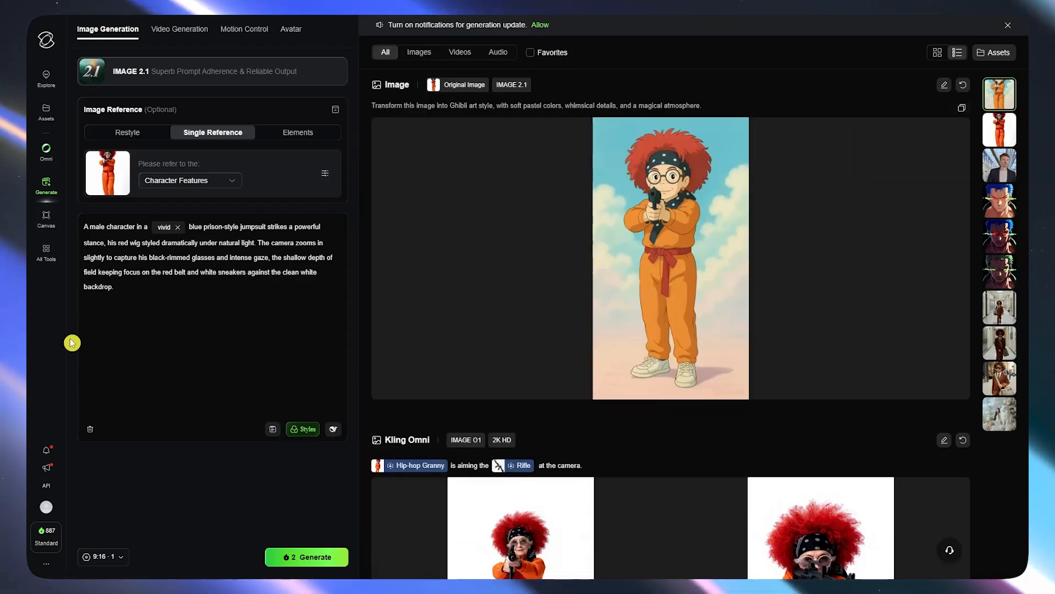
{"action": "left_click", "coordinate": [106, 557]}
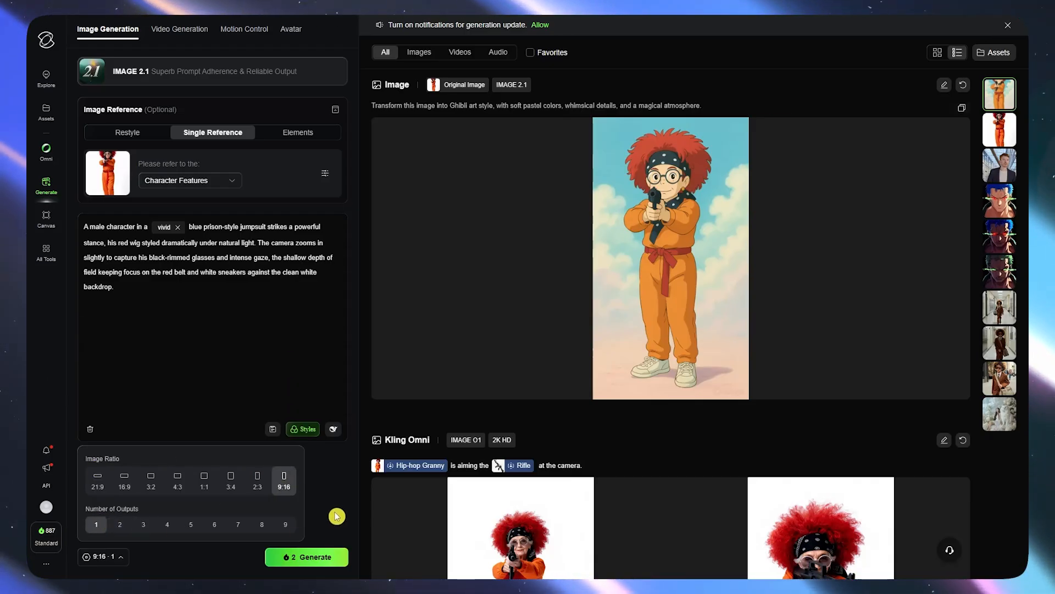
{"action": "left_click", "coordinate": [307, 562]}
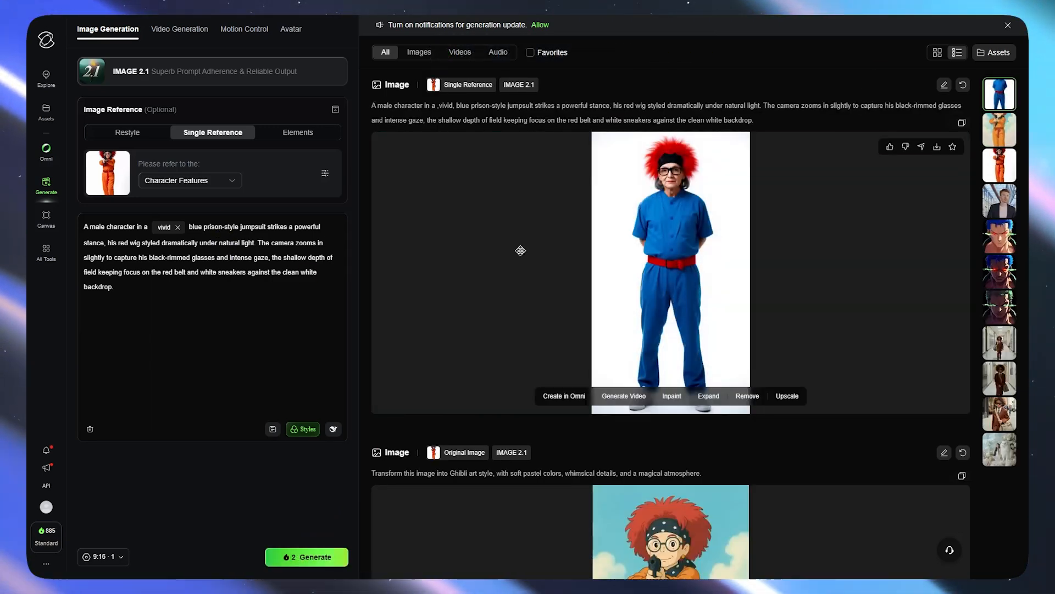
Step: Open the generated blue-jumpsuit image and compare it with the prompt's description of the red wig
{"action": "left_click", "coordinate": [620, 215]}
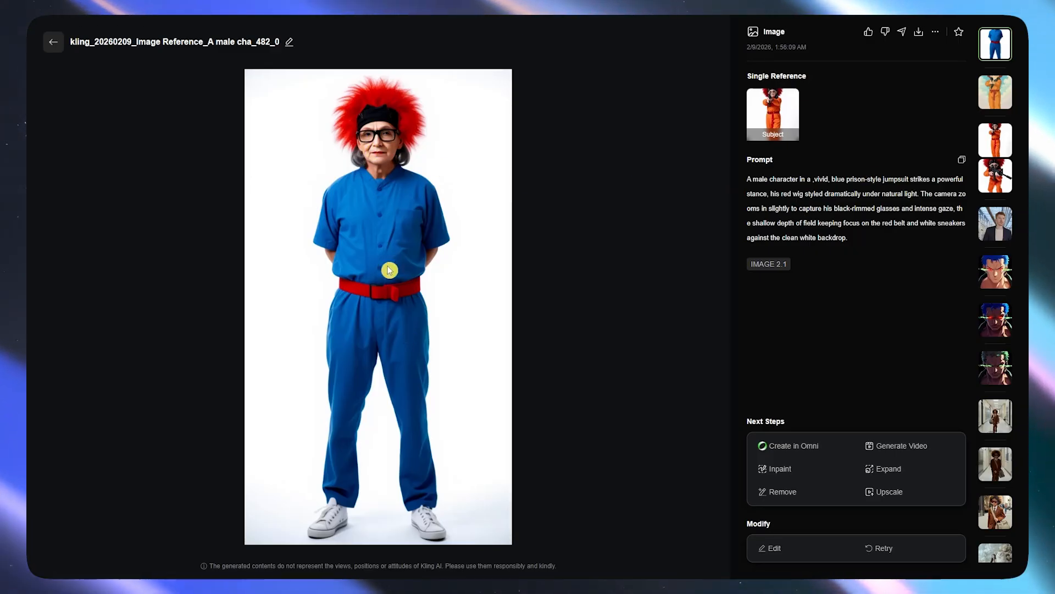
{"action": "left_click_drag", "start_coordinate": [768, 194], "coordinate": [923, 192]}
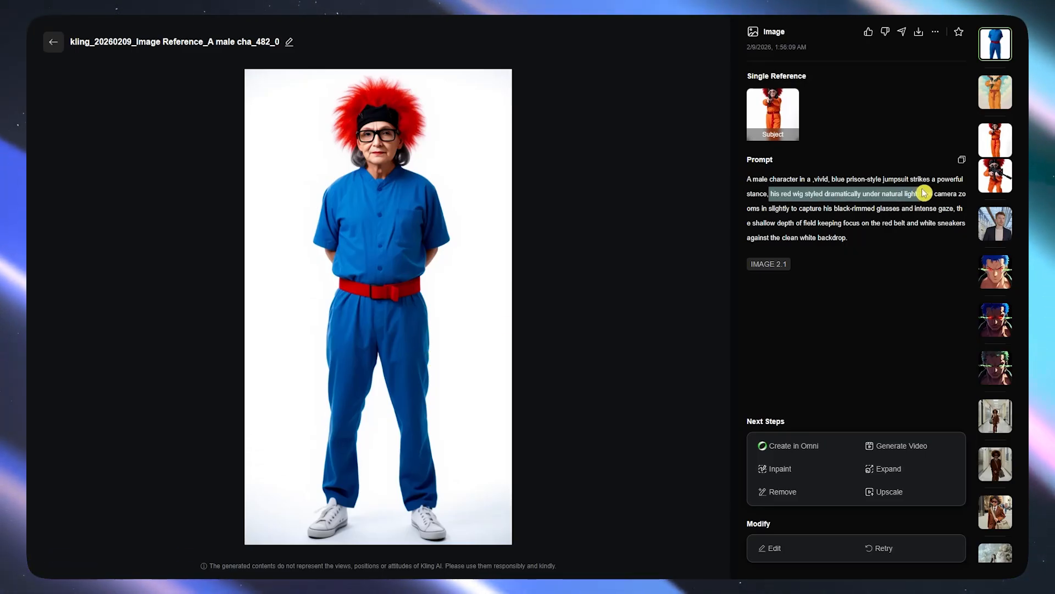
{"action": "left_click", "coordinate": [864, 207]}
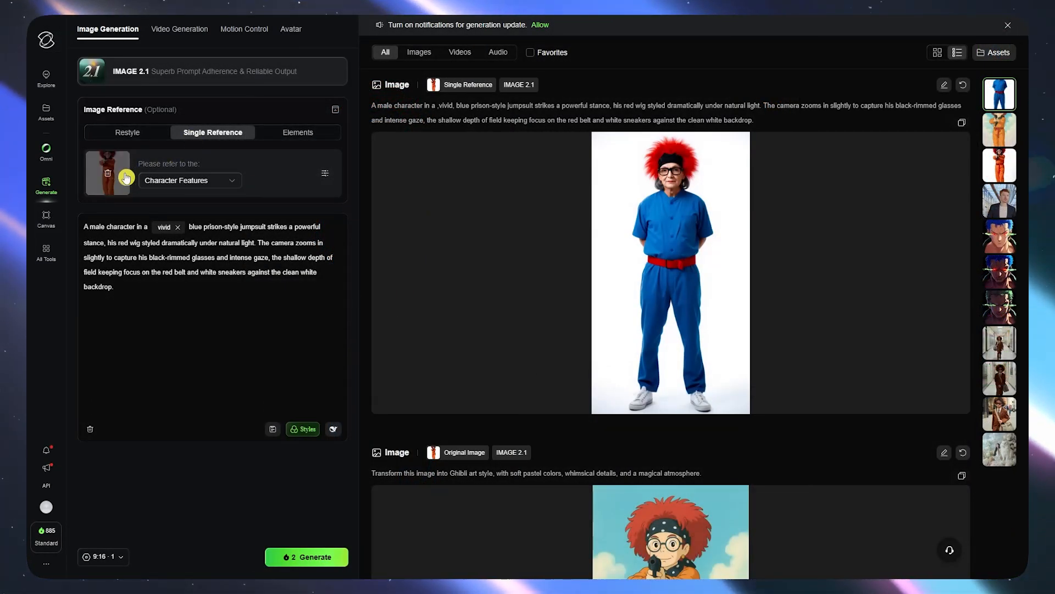
Step: Switch the image reference to Elements and add 65ef3a99544cf8bbddca5dc9_thumb.png from Downloads as the subject, using its full frame
{"action": "mouse_move", "coordinate": [124, 175]}
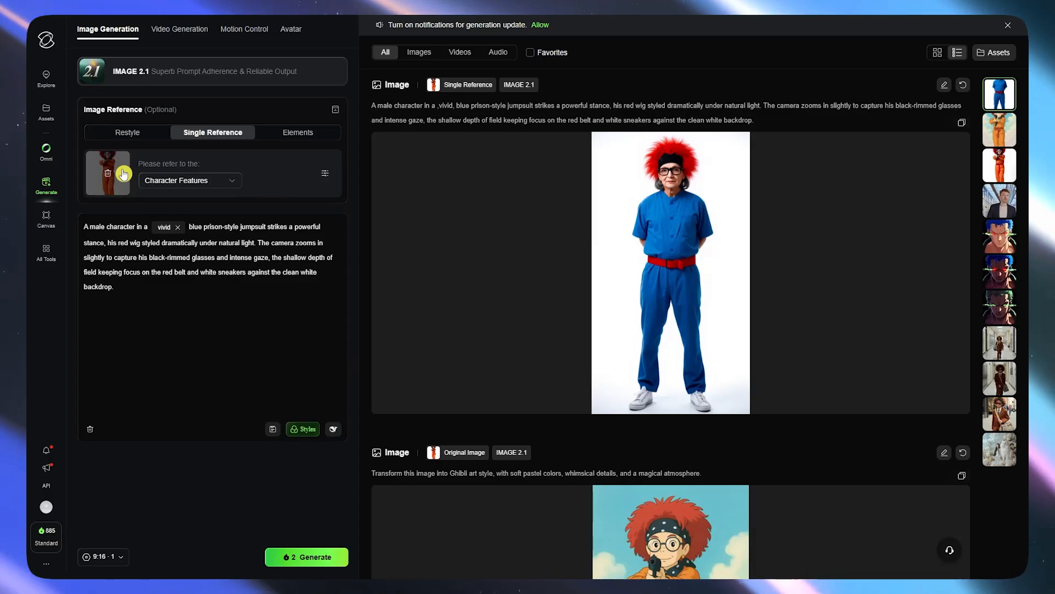
{"action": "left_click", "coordinate": [172, 184]}
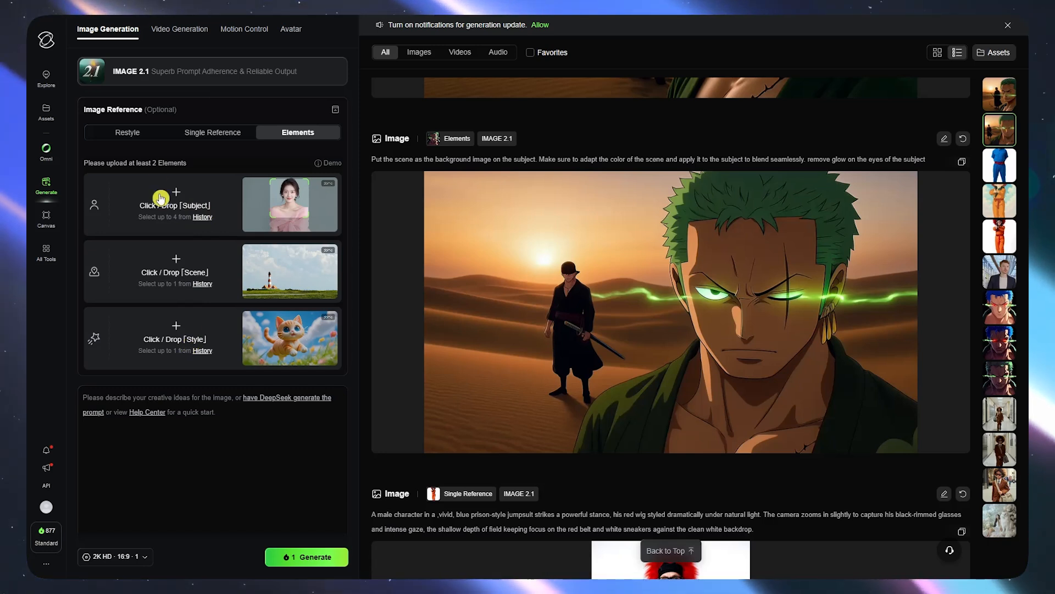
{"action": "left_click", "coordinate": [270, 208]}
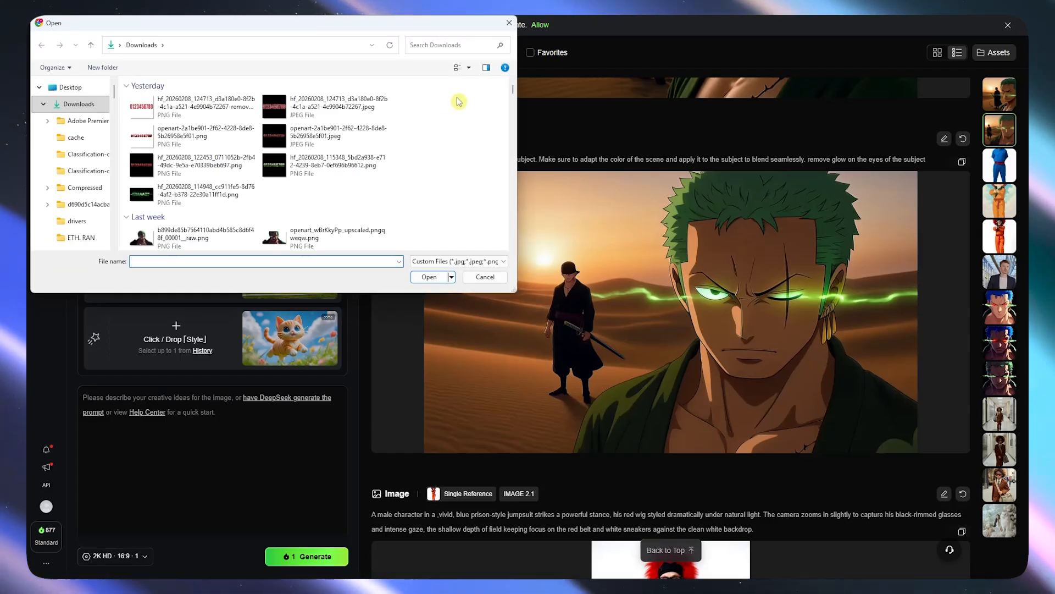
{"action": "left_click", "coordinate": [288, 161]}
{"action": "scroll", "coordinate": [288, 159], "scroll_direction": "down", "scroll_amount": 5}
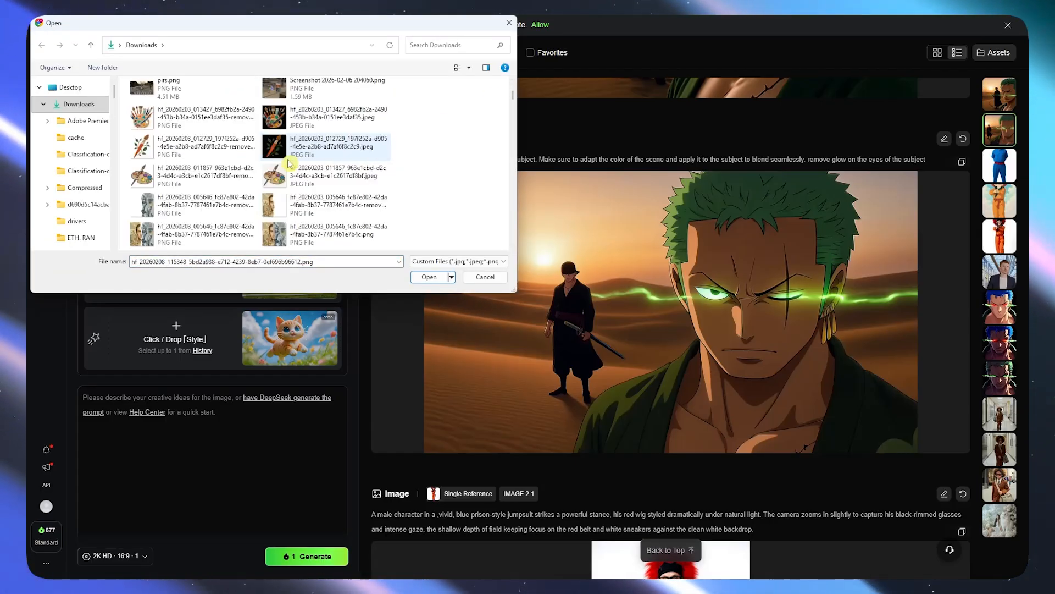
{"action": "scroll", "coordinate": [287, 160], "scroll_direction": "down", "scroll_amount": 5}
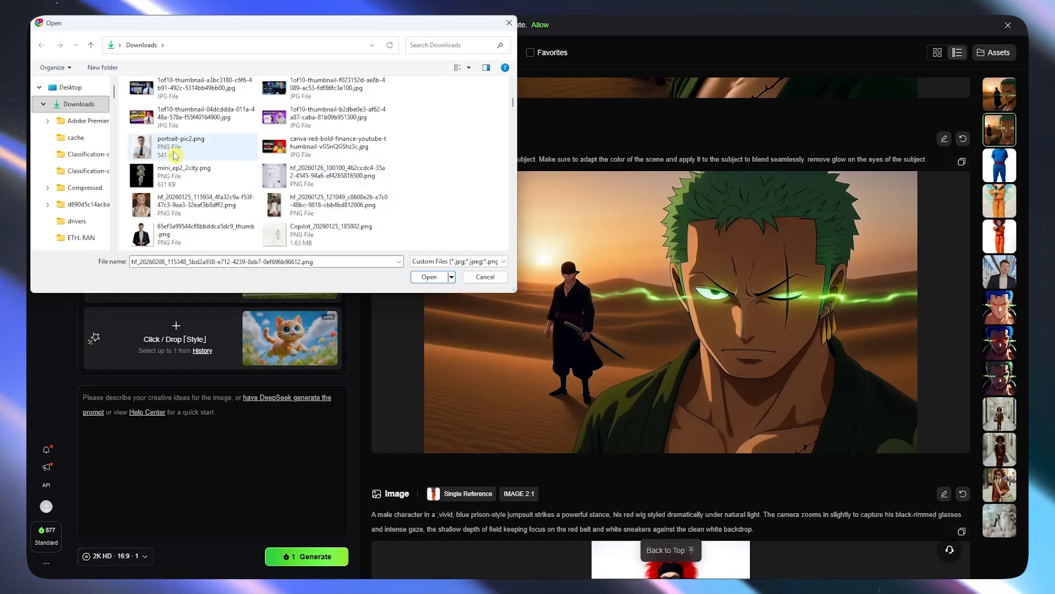
{"action": "left_click", "coordinate": [159, 152]}
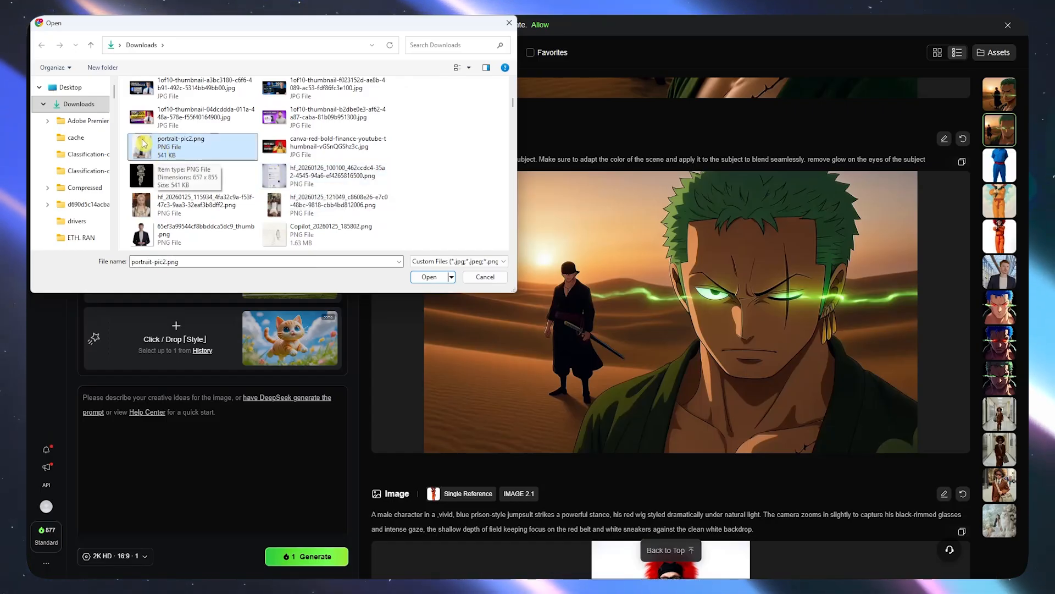
{"action": "left_click", "coordinate": [158, 238]}
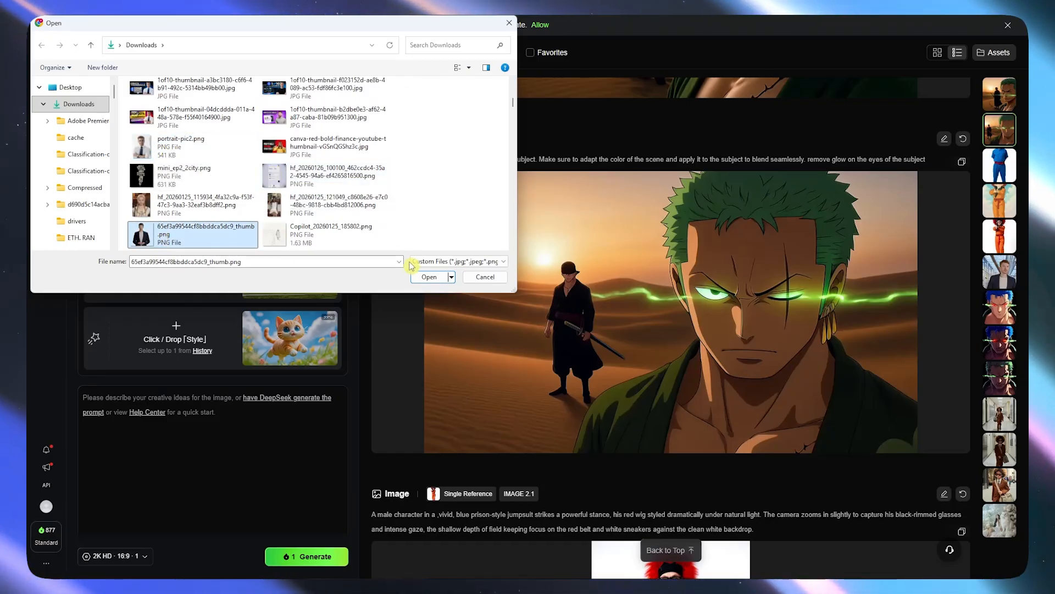
{"action": "left_click", "coordinate": [427, 276]}
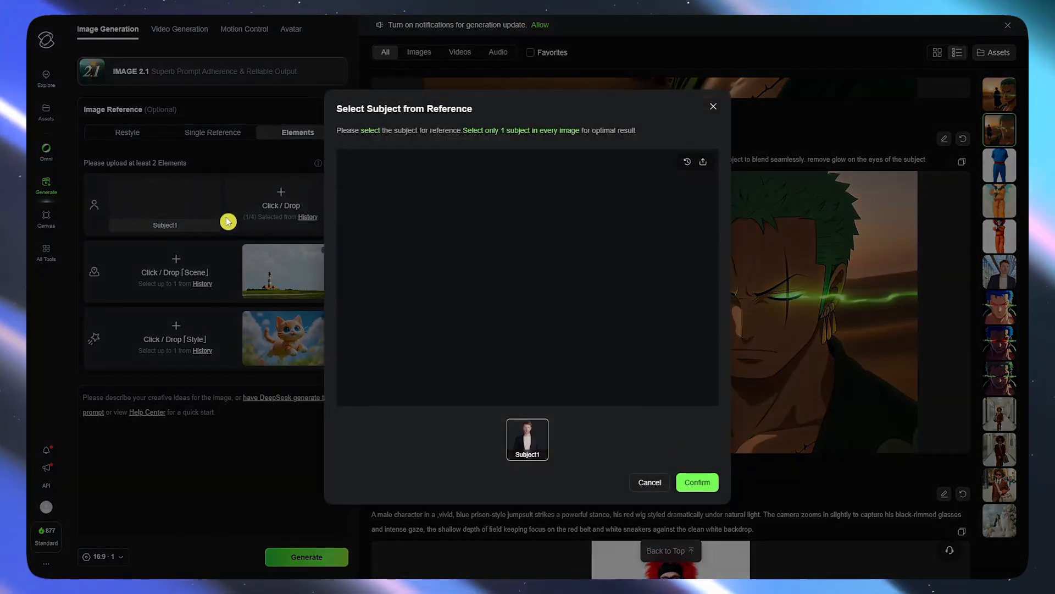
{"action": "mouse_move", "coordinate": [528, 149]}
{"action": "left_mouse_down"}
{"action": "mouse_move", "coordinate": [527, 264]}
{"action": "mouse_move", "coordinate": [526, 148]}
{"action": "left_mouse_up"}
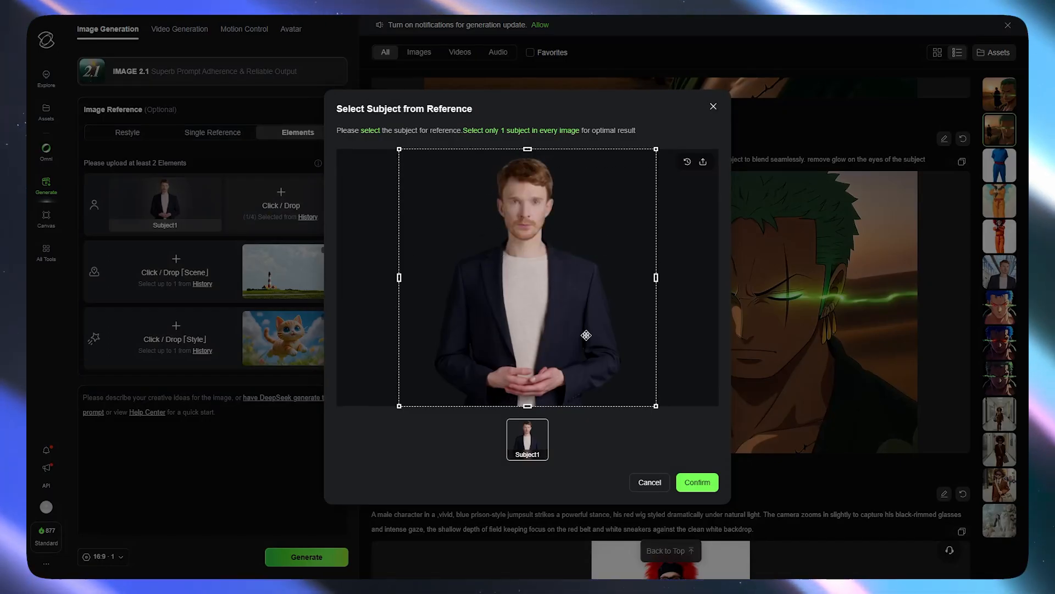
{"action": "left_click", "coordinate": [680, 482]}
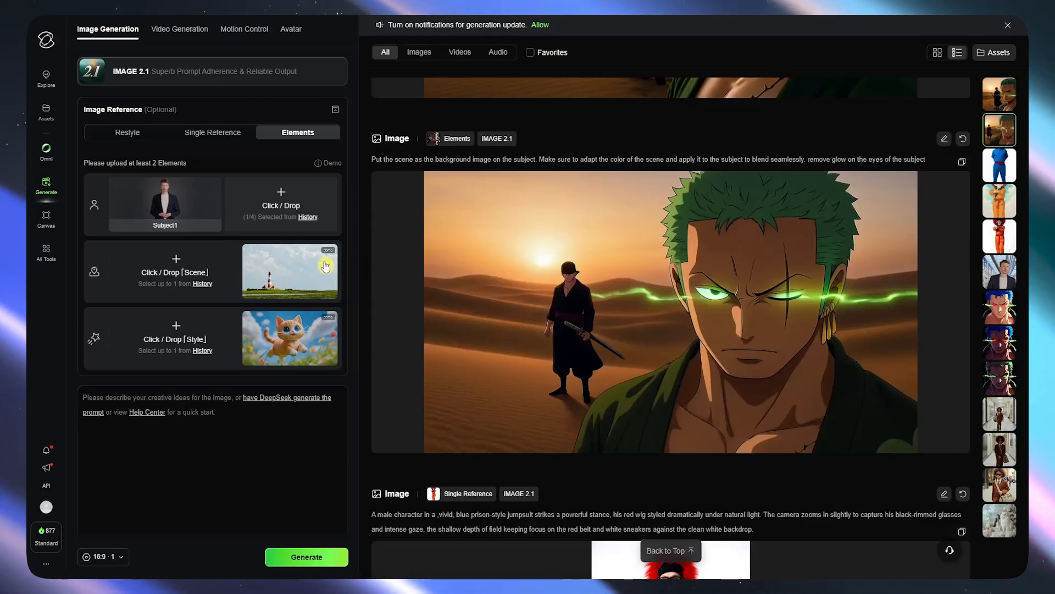
Step: Add the picture of a laptop on an office desk as the scene reference
{"action": "left_click", "coordinate": [260, 279]}
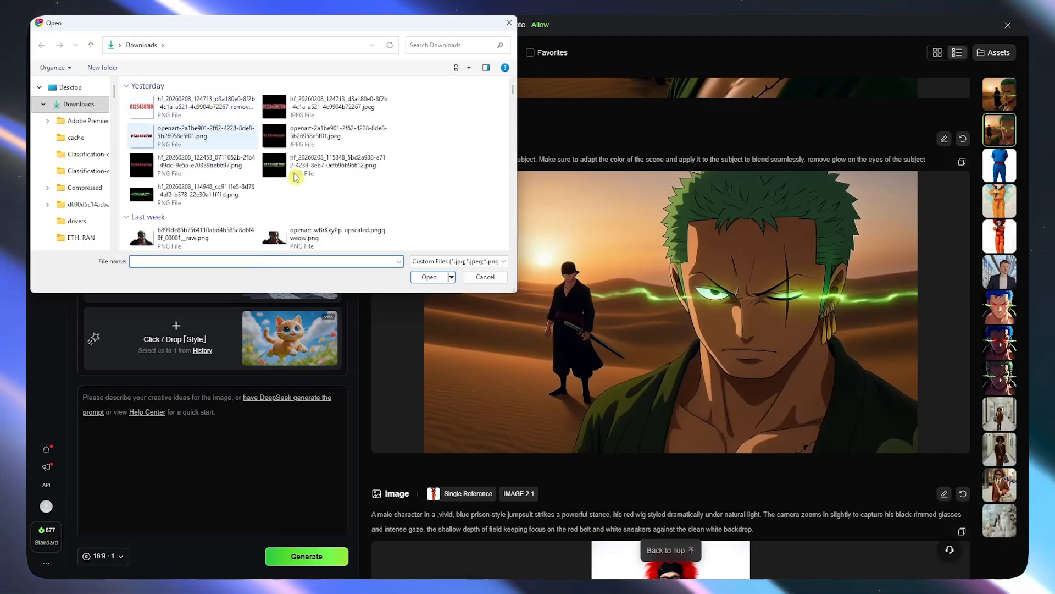
{"action": "left_click", "coordinate": [484, 280]}
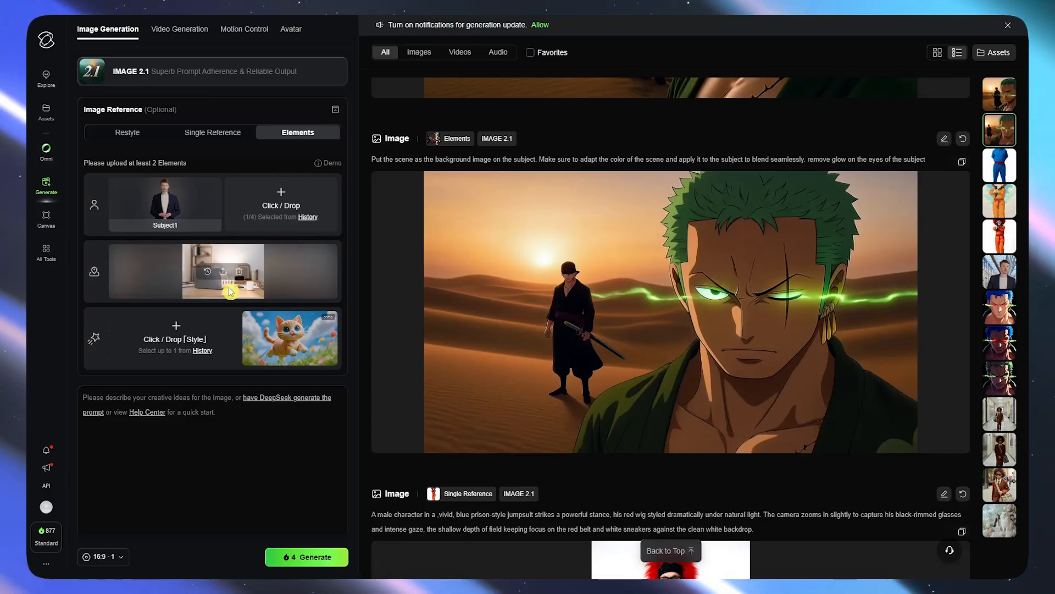
{"action": "mouse_move", "coordinate": [167, 216]}
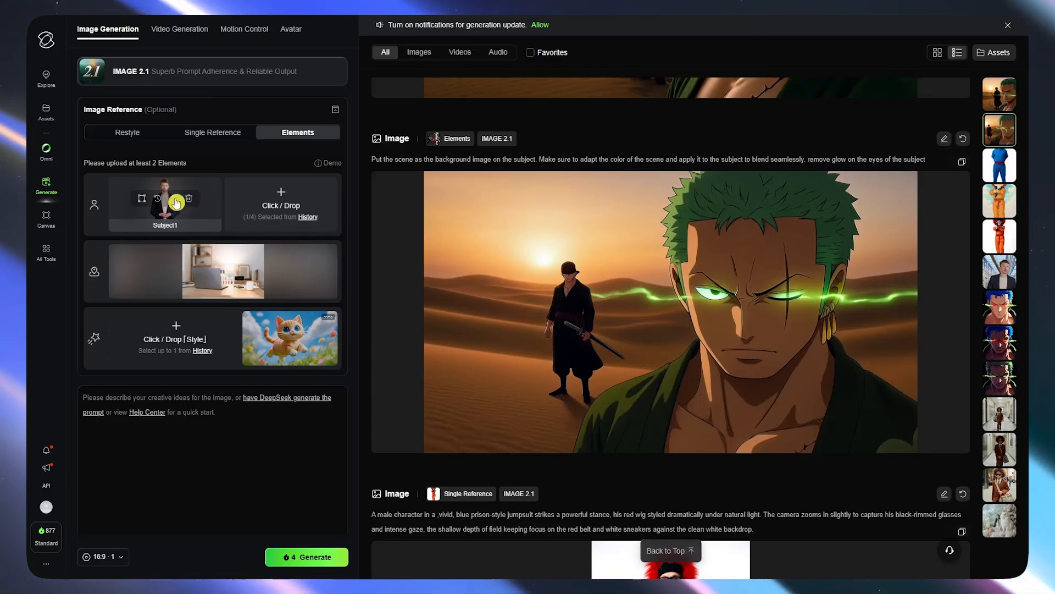
{"action": "mouse_move", "coordinate": [237, 283]}
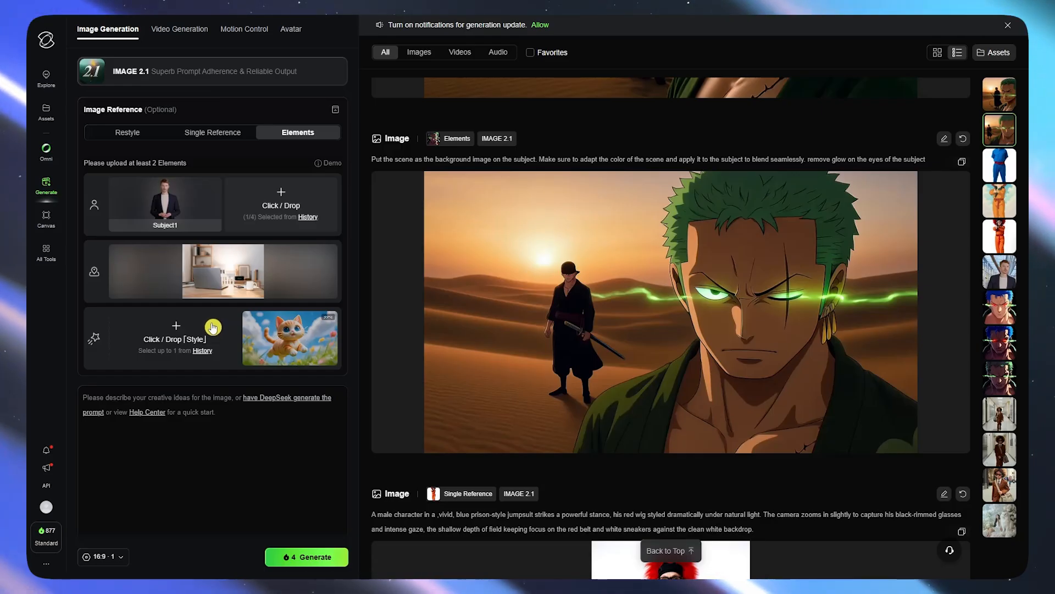
Step: Begin the image prompt with "Put the"
{"action": "left_click", "coordinate": [180, 399]}
{"action": "type", "text": "Pur"}
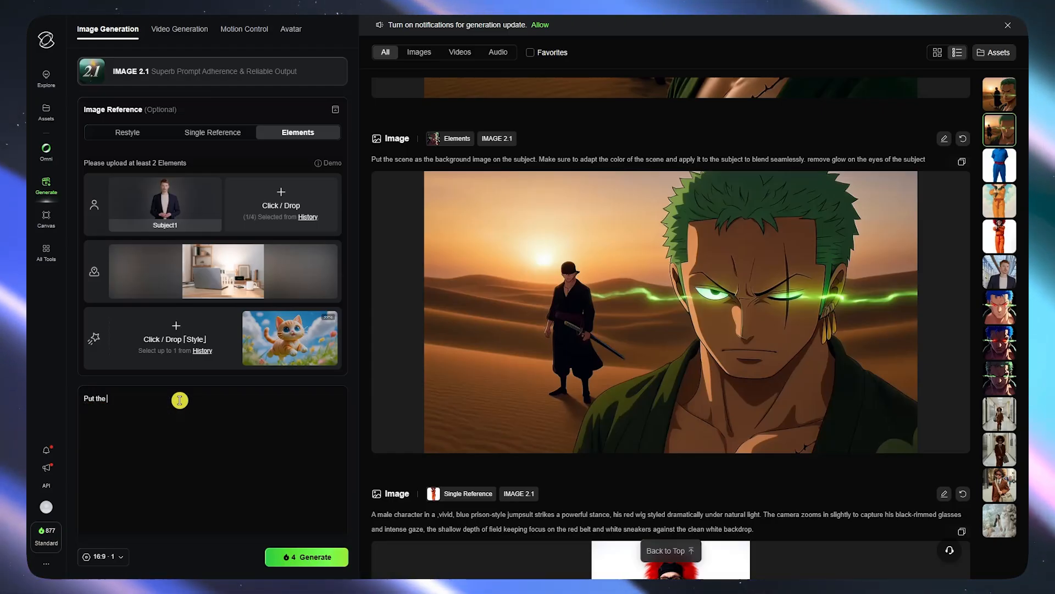
Step: Replace the prompt draft with "Make the subject sit on the white chair on the background"
{"action": "type", "text": "Make the sub"}
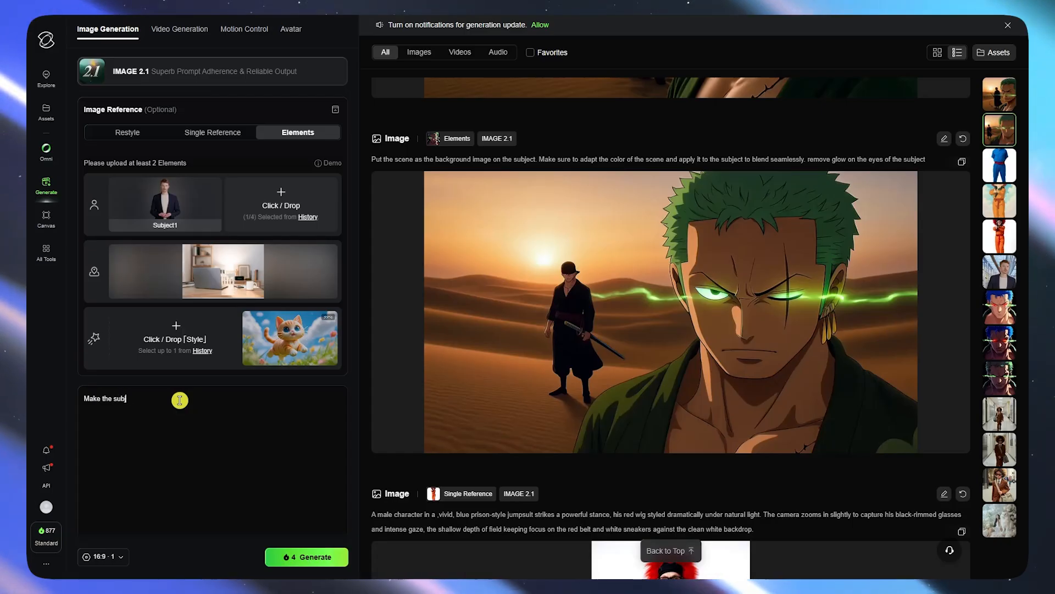
{"action": "type", "text": "ject sit on the"}
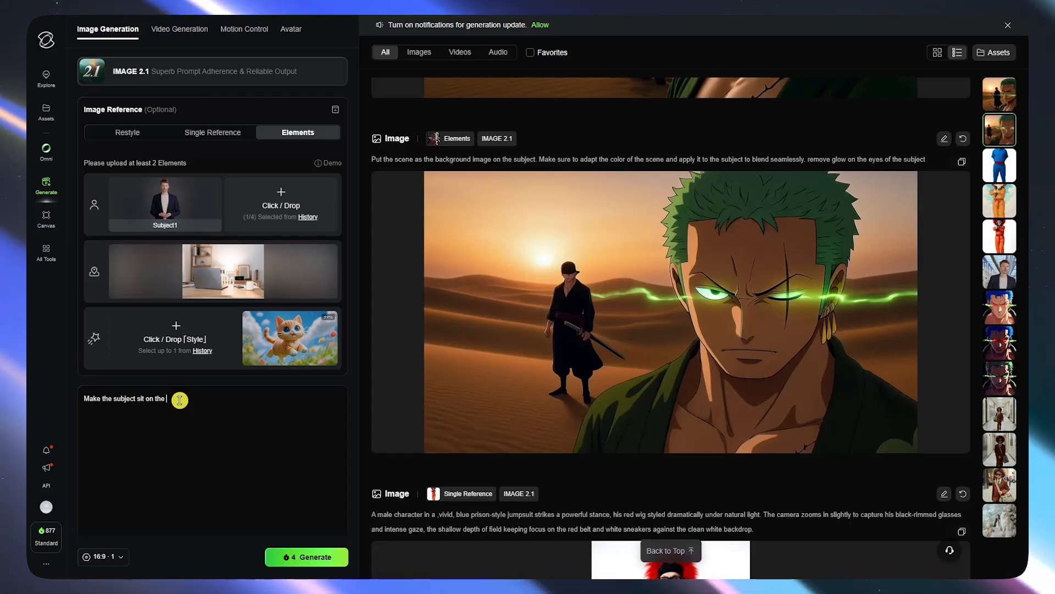
{"action": "type", "text": " white c"}
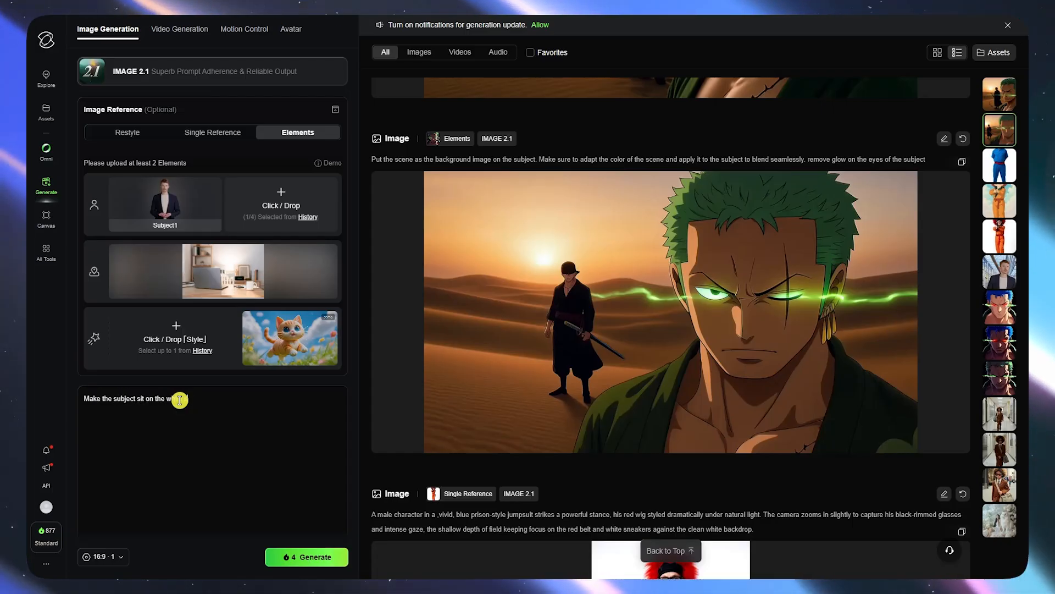
{"action": "type", "text": "hair on the bac"}
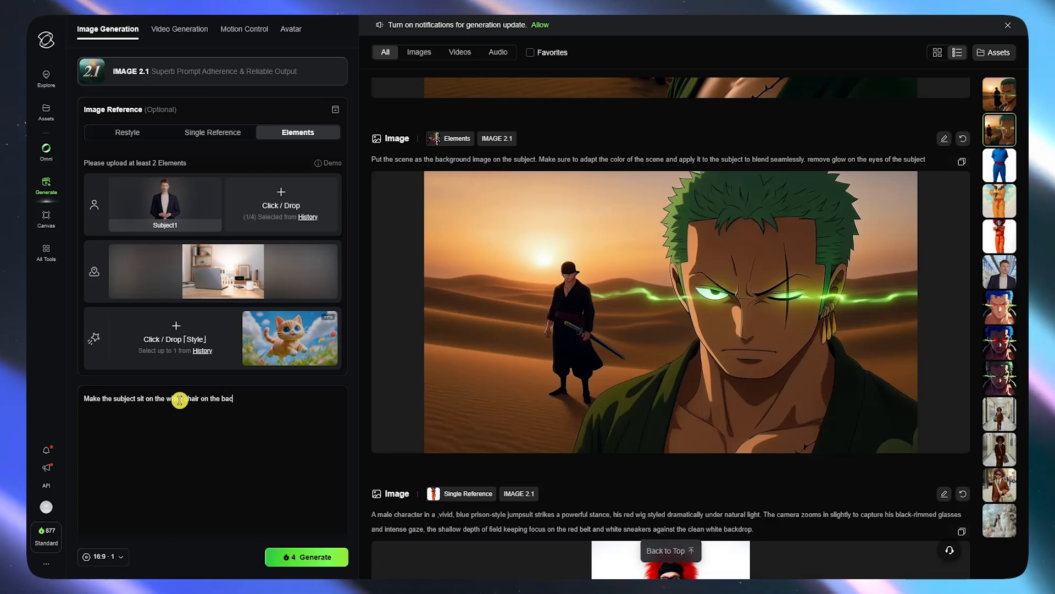
{"action": "type", "text": "kground"}
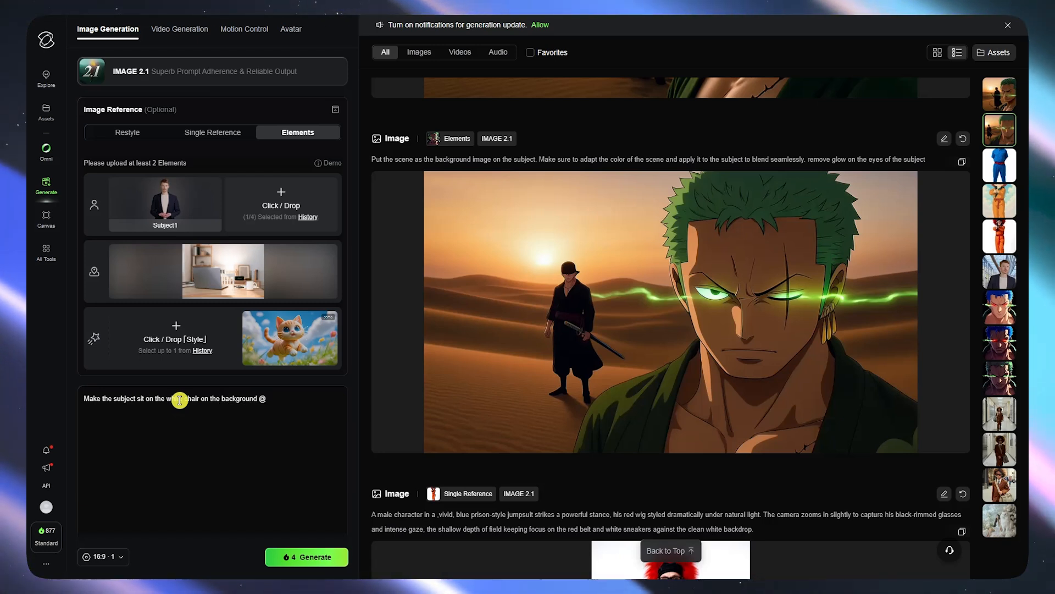
{"action": "type", "text": " s"}
{"action": "key", "text": "BackSpace"}
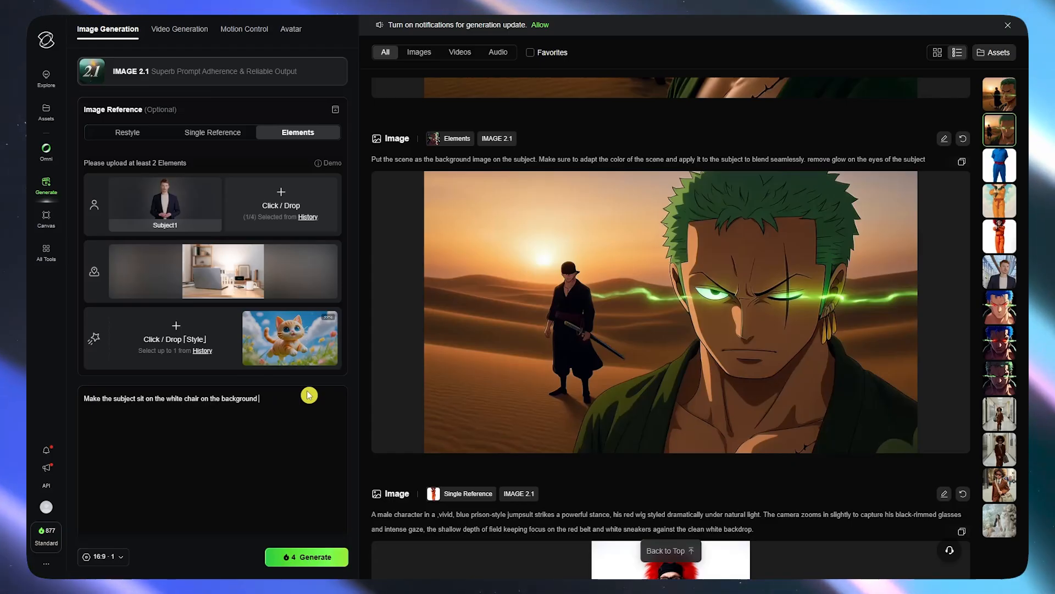
Step: Extend the prompt's ending with "image that was provided in the scene."
{"action": "left_click_drag", "start_coordinate": [103, 400], "coordinate": [153, 394]}
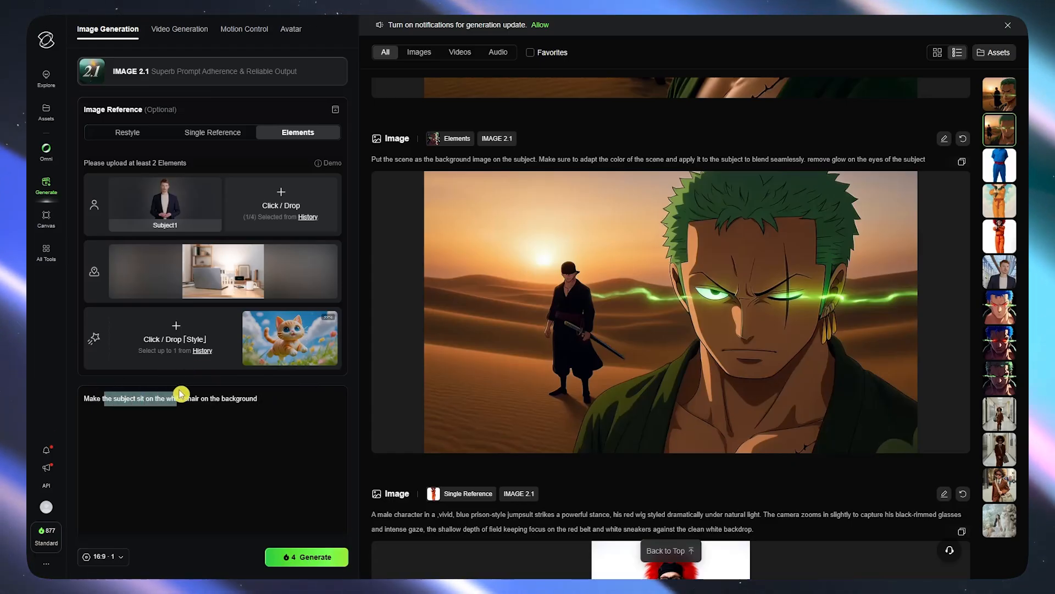
{"action": "left_click", "coordinate": [271, 396]}
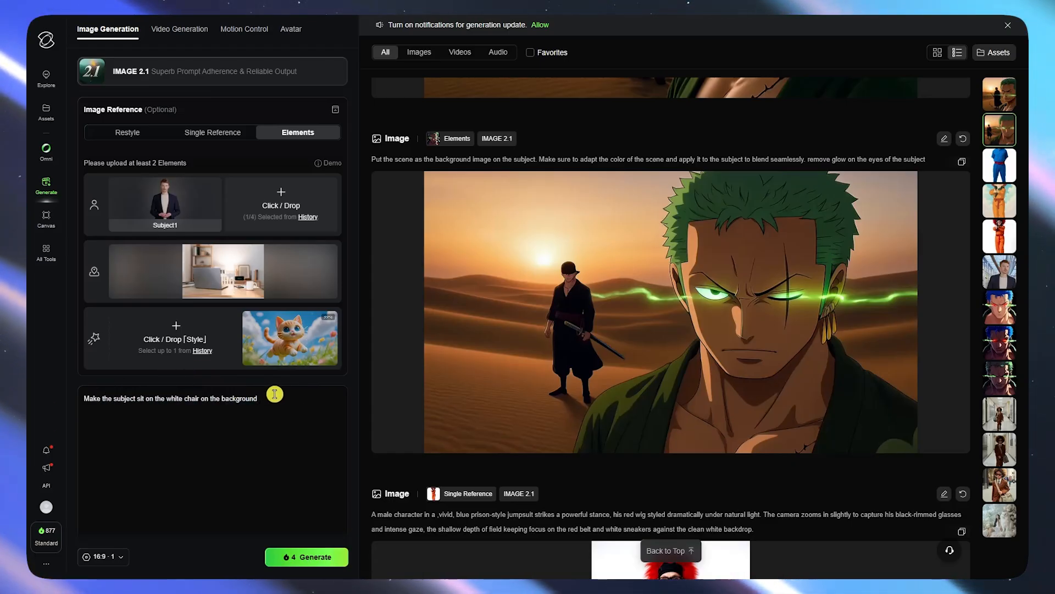
{"action": "key", "text": "BackSpace"}
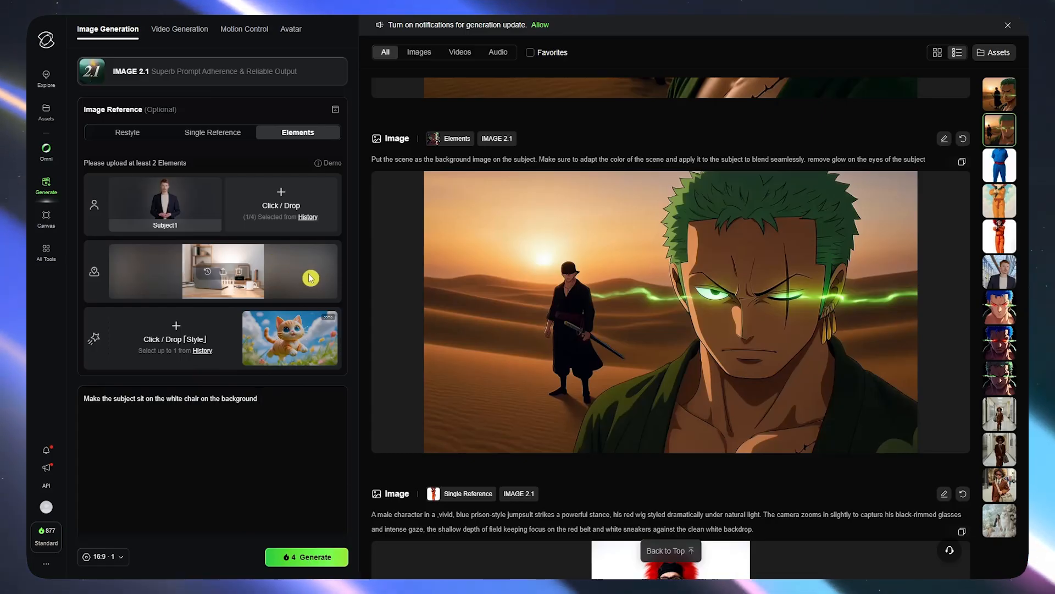
{"action": "type", "text": "d image that was"}
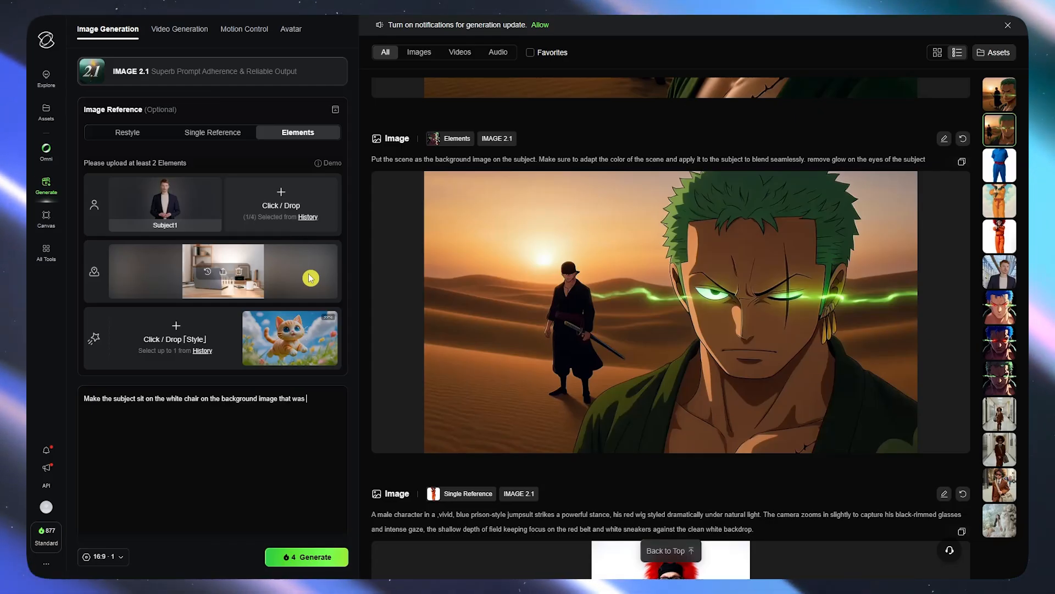
{"action": "type", "text": " provided in the "}
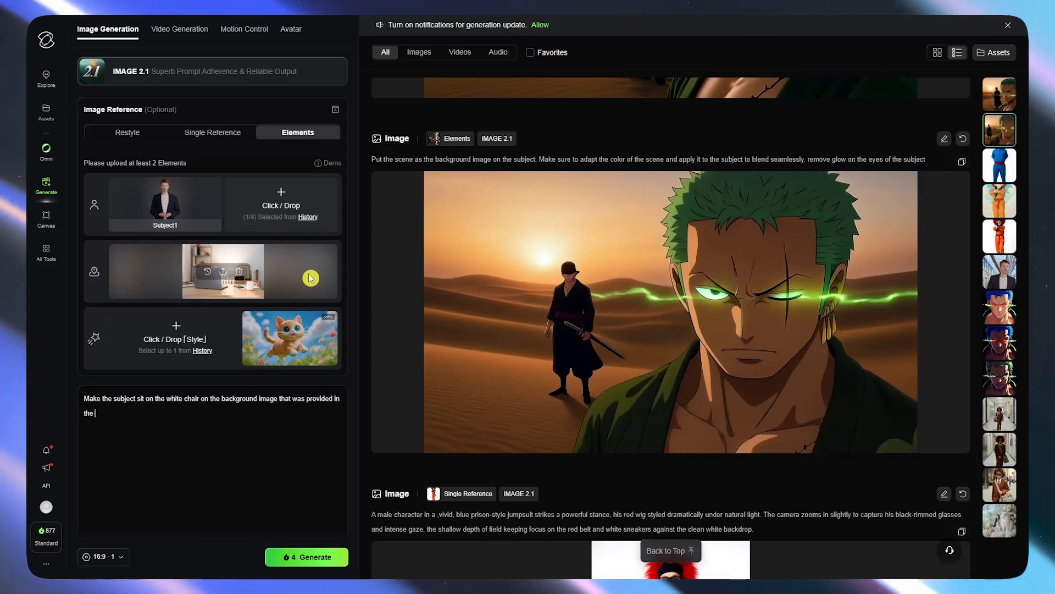
{"action": "type", "text": "scene."}
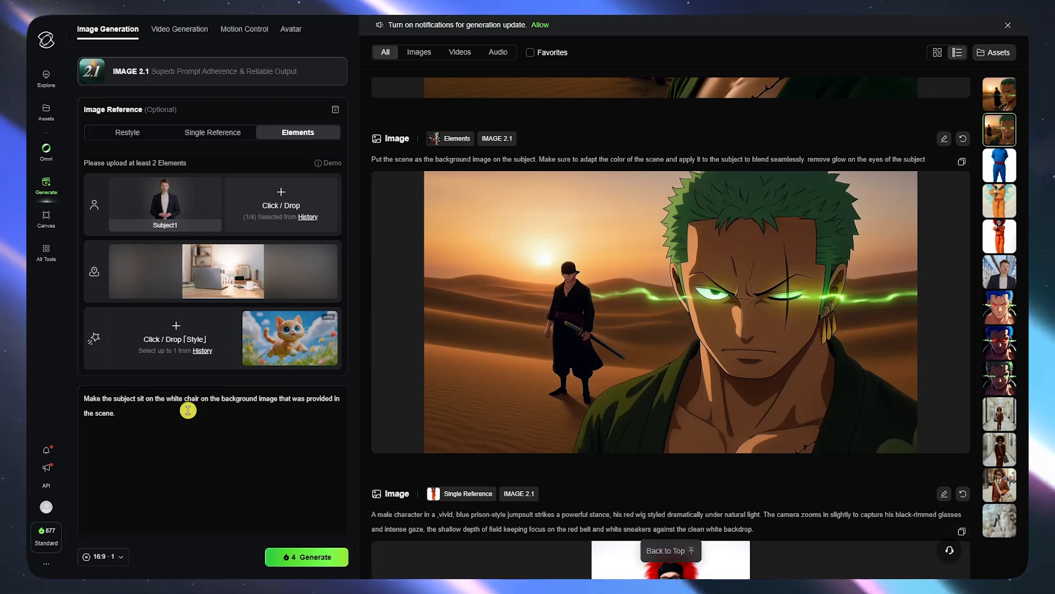
{"action": "left_click", "coordinate": [144, 399]}
{"action": "type", "text": "sit"}
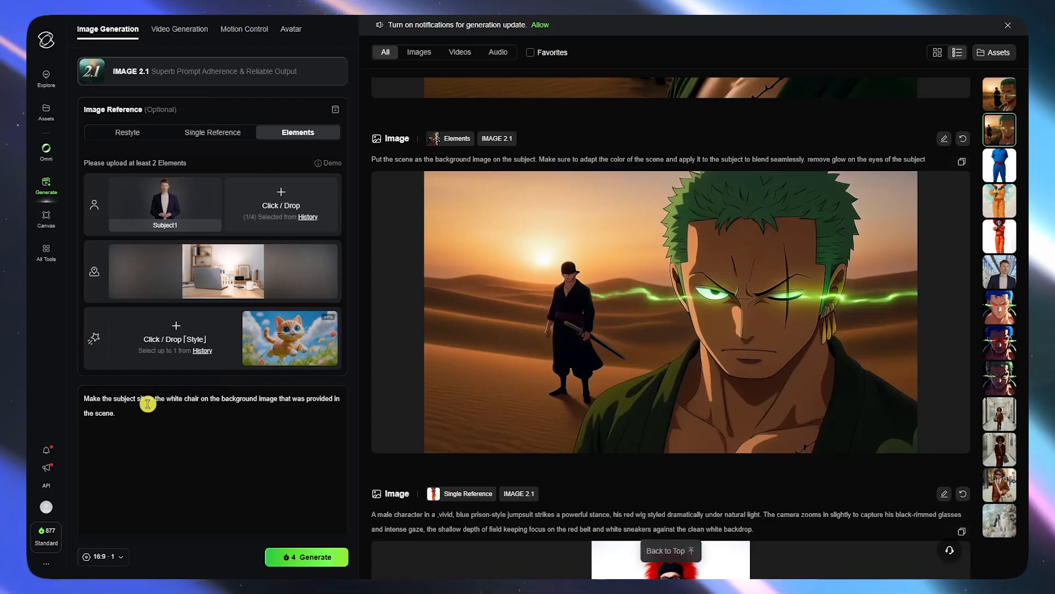
Step: Check the ratio and output settings, and generate one 16:9 image from the subject and scene elements
{"action": "left_click", "coordinate": [105, 557]}
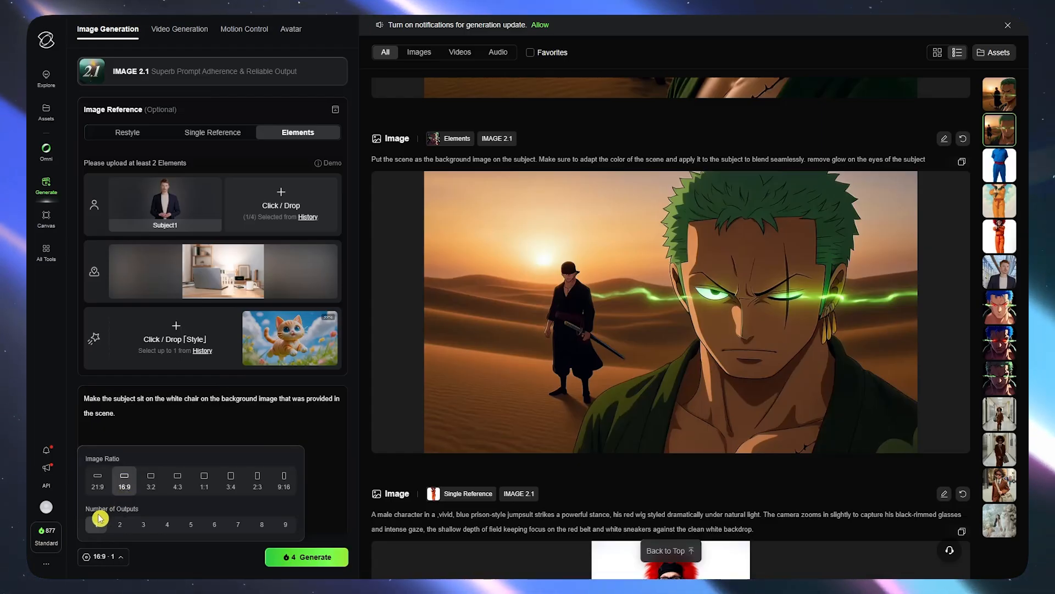
{"action": "left_click", "coordinate": [333, 450]}
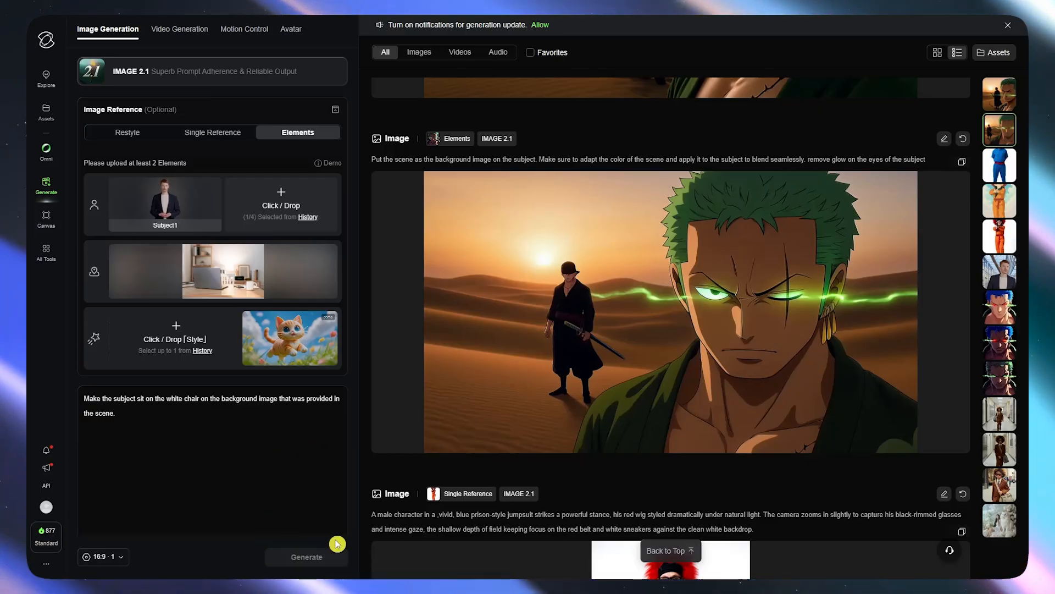
{"action": "left_click", "coordinate": [337, 549]}
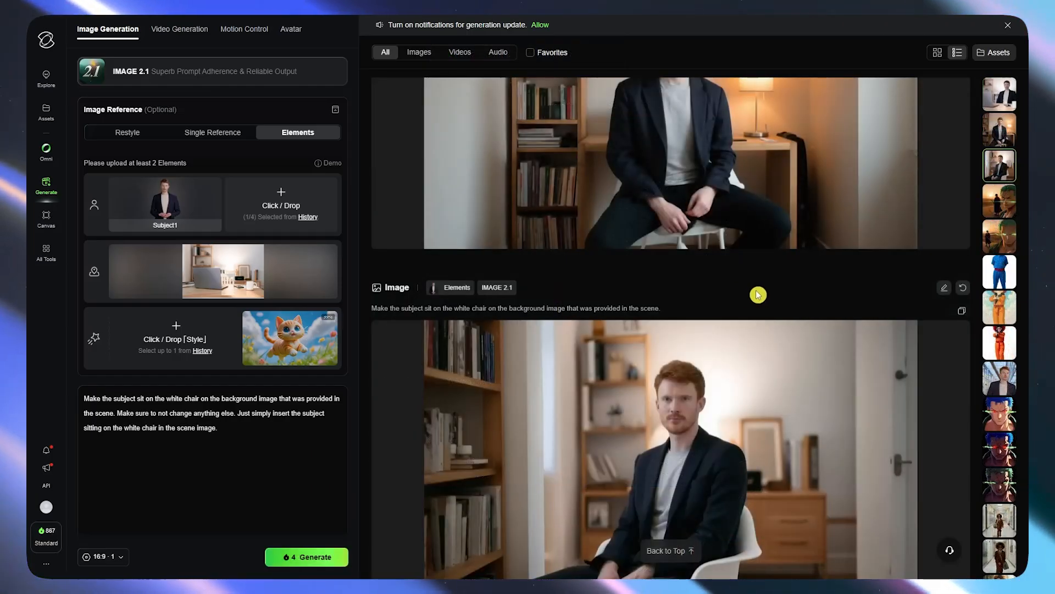
Step: Compare the generated images of the seated man and their prompts, including the added instruction not to change anything else
{"action": "scroll", "coordinate": [757, 294], "scroll_direction": "down", "scroll_amount": 3}
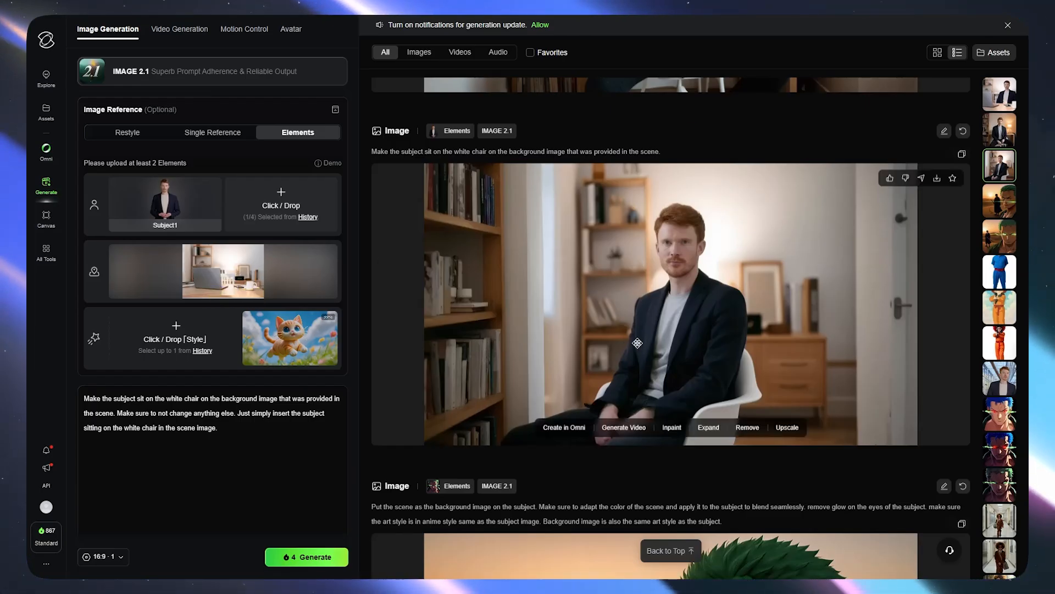
{"action": "scroll", "coordinate": [632, 385], "scroll_direction": "up", "scroll_amount": 2}
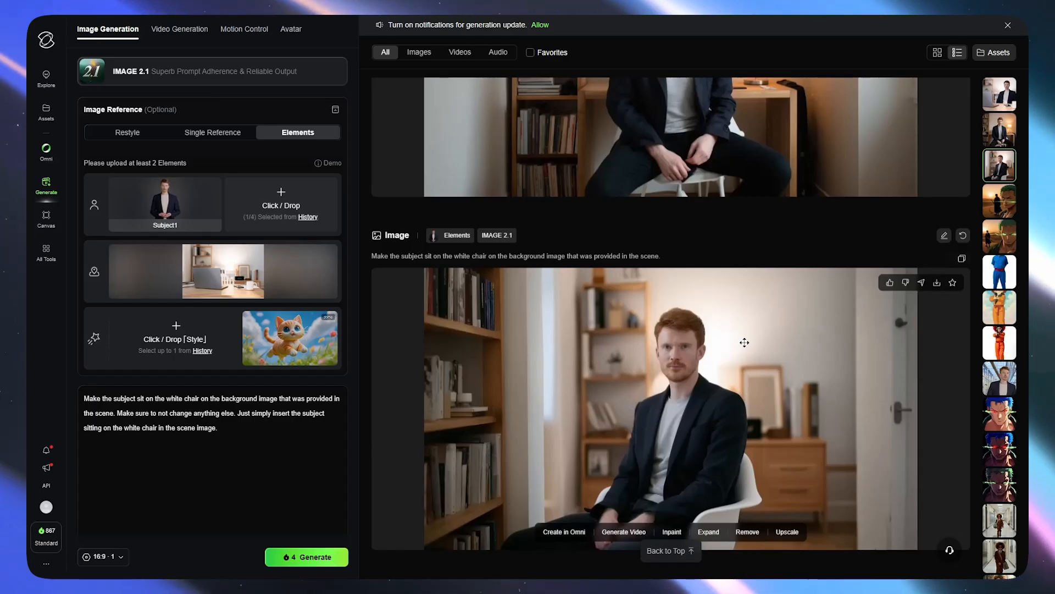
{"action": "scroll", "coordinate": [759, 365], "scroll_direction": "down", "scroll_amount": 1}
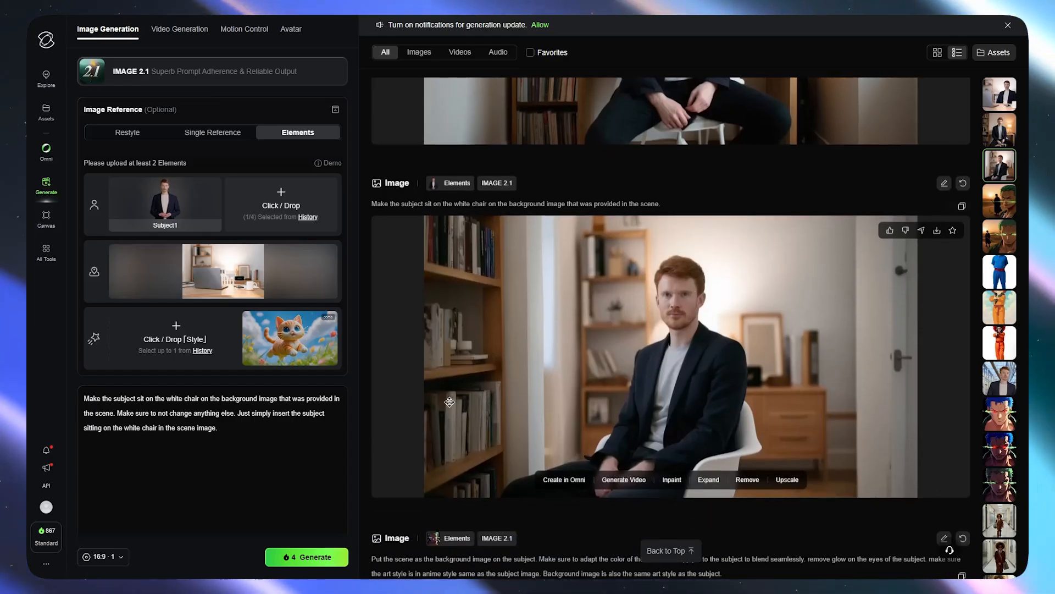
{"action": "scroll", "coordinate": [636, 399], "scroll_direction": "up", "scroll_amount": 1}
{"action": "scroll", "coordinate": [636, 399], "scroll_direction": "up", "scroll_amount": 4}
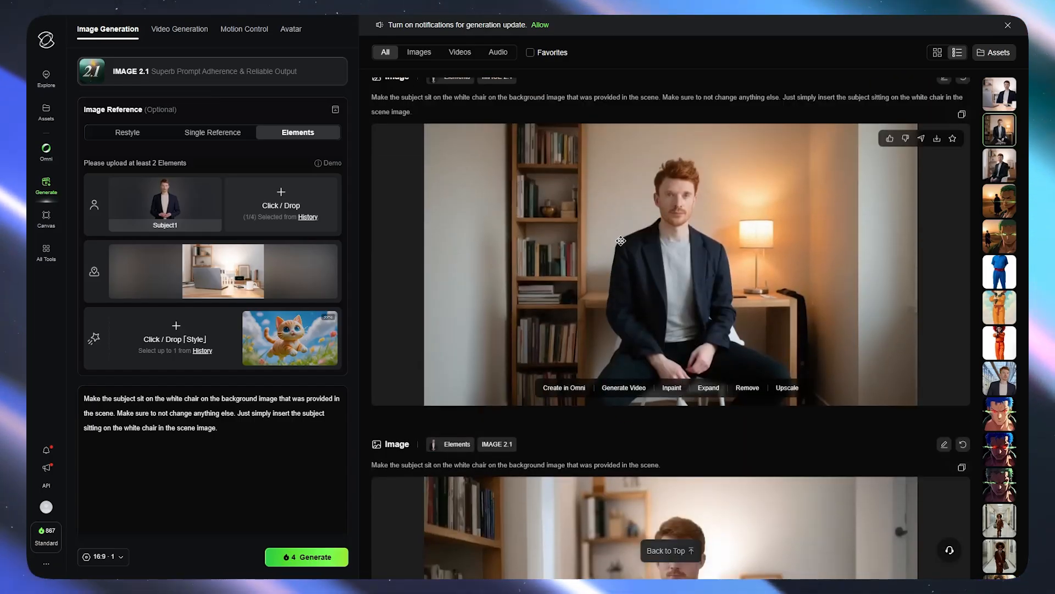
{"action": "scroll", "coordinate": [583, 291], "scroll_direction": "down", "scroll_amount": 3}
{"action": "scroll", "coordinate": [583, 290], "scroll_direction": "up", "scroll_amount": 5}
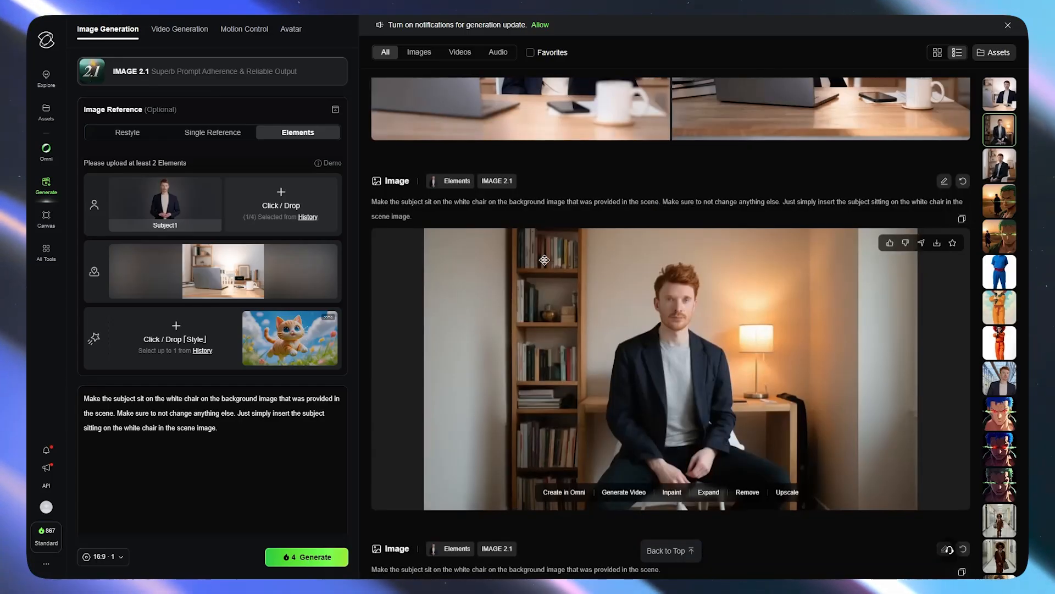
{"action": "left_click_drag", "start_coordinate": [665, 201], "coordinate": [898, 202]}
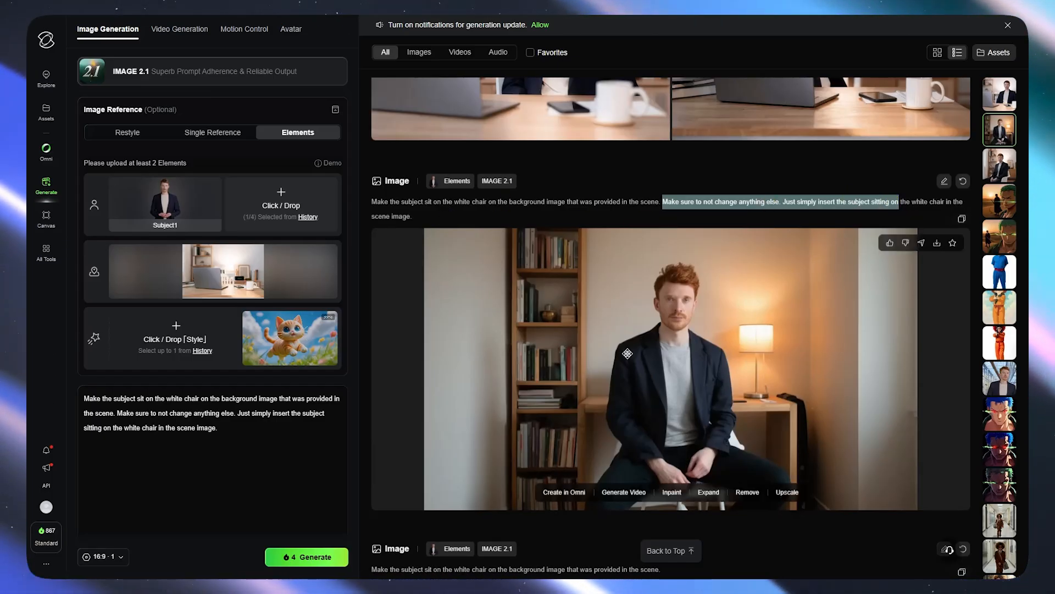
{"action": "scroll", "coordinate": [687, 254], "scroll_direction": "down", "scroll_amount": 5}
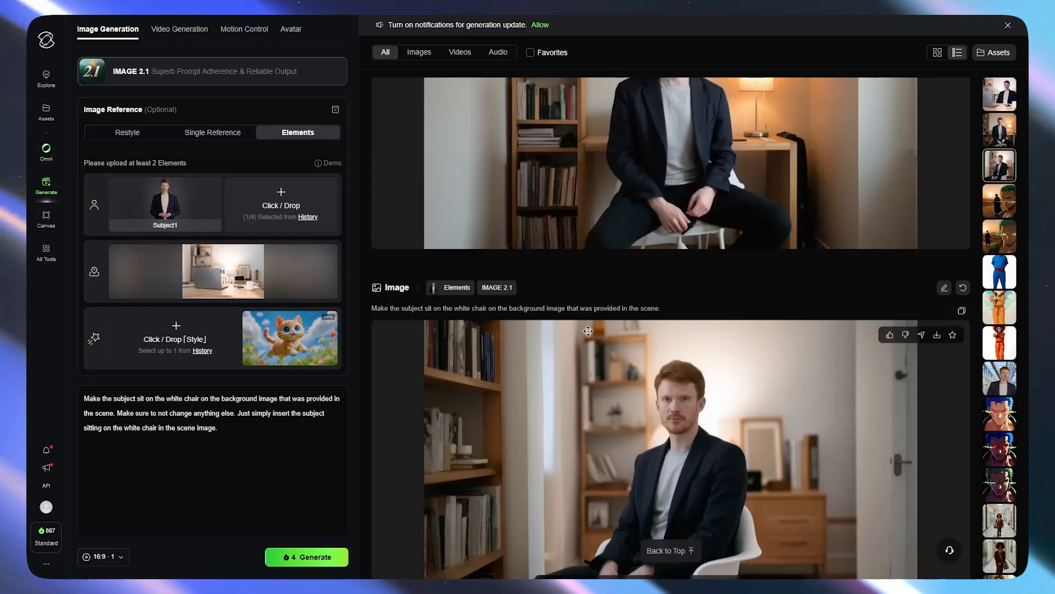
{"action": "scroll", "coordinate": [572, 306], "scroll_direction": "up", "scroll_amount": 4}
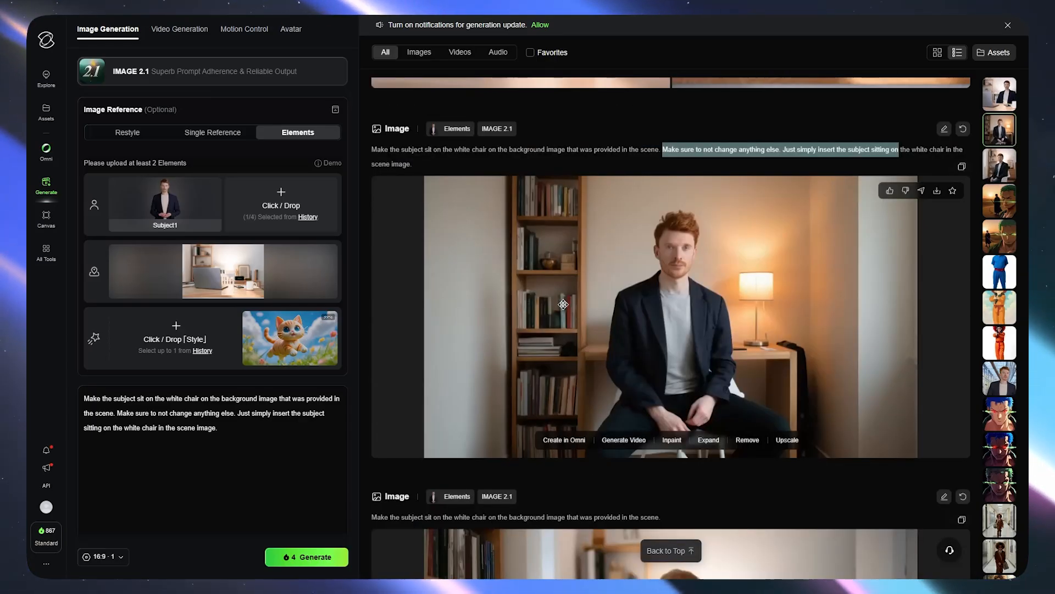
{"action": "scroll", "coordinate": [549, 329], "scroll_direction": "down", "scroll_amount": 2}
{"action": "scroll", "coordinate": [583, 300], "scroll_direction": "up", "scroll_amount": 1}
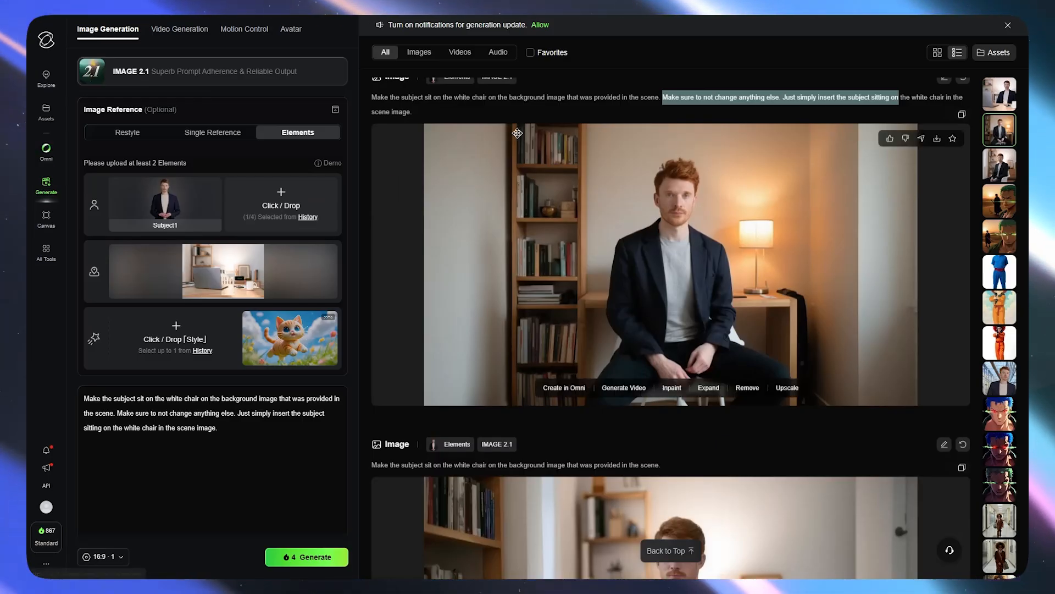
{"action": "left_click", "coordinate": [46, 152]}
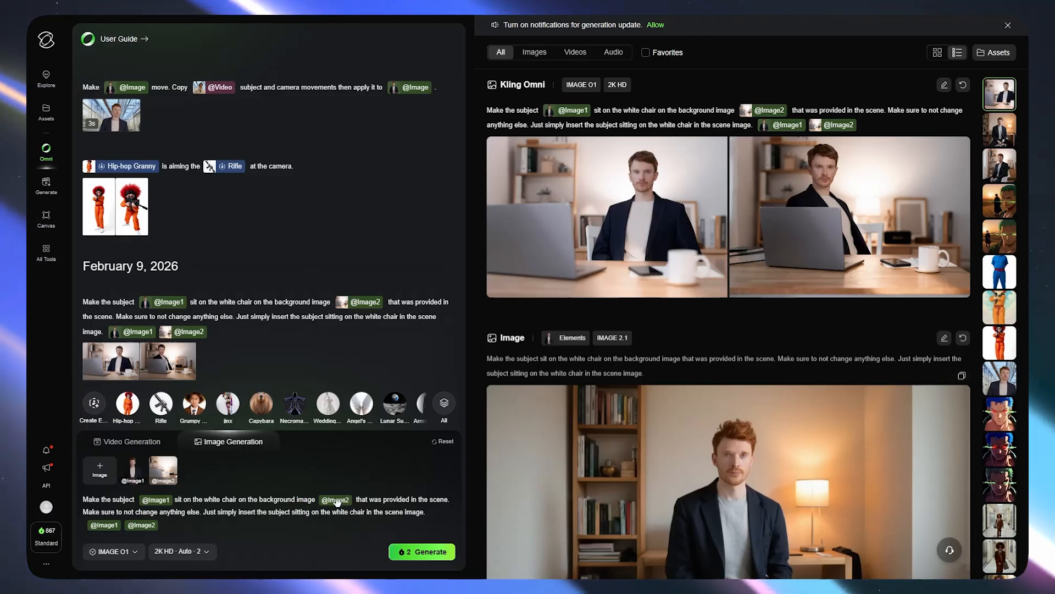
{"action": "left_click", "coordinate": [48, 186]}
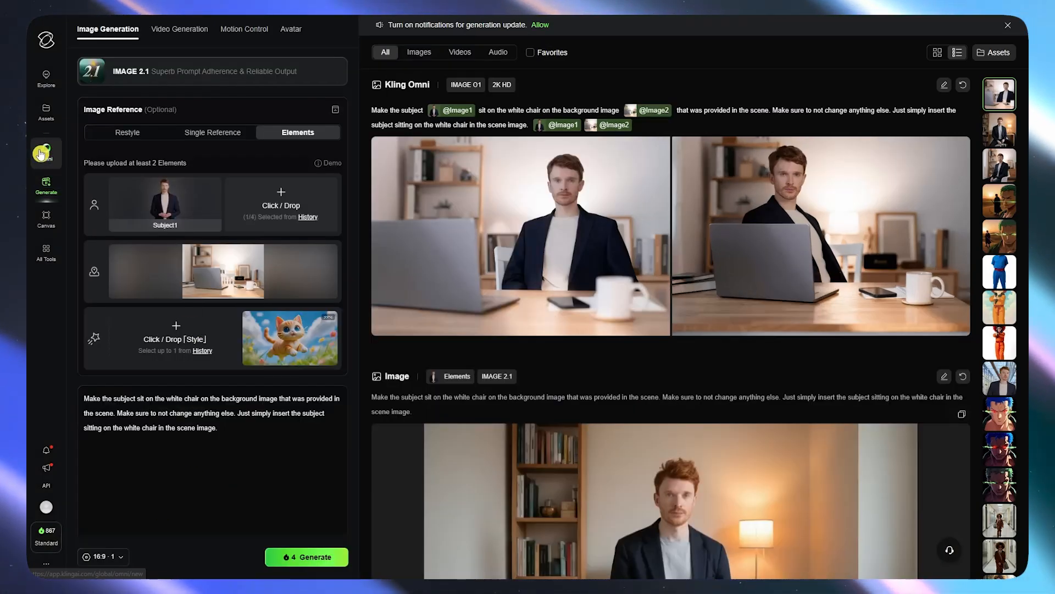
{"action": "left_click", "coordinate": [41, 154]}
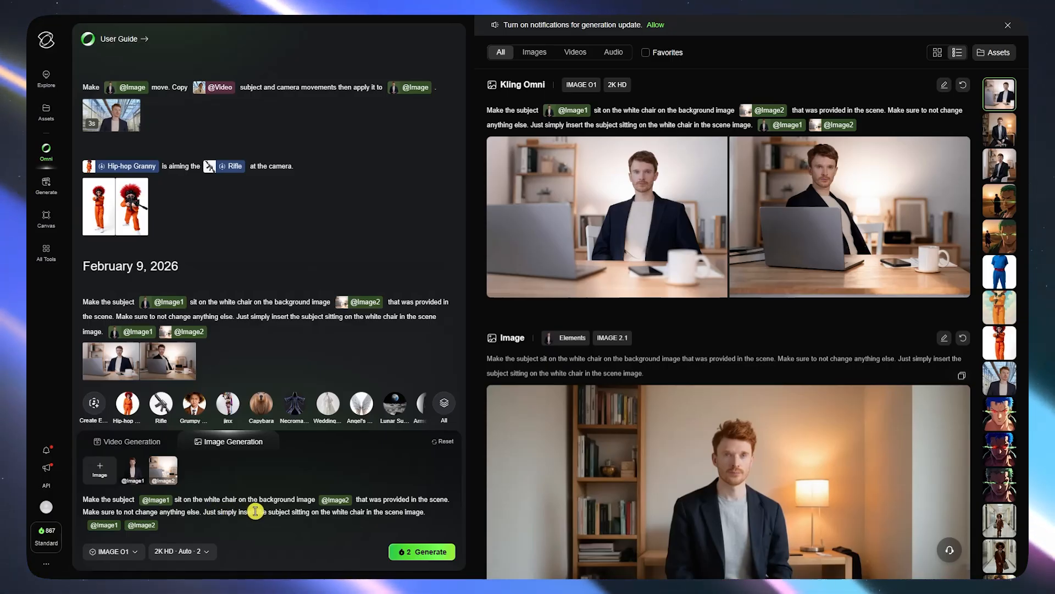
{"action": "mouse_move", "coordinate": [660, 231]}
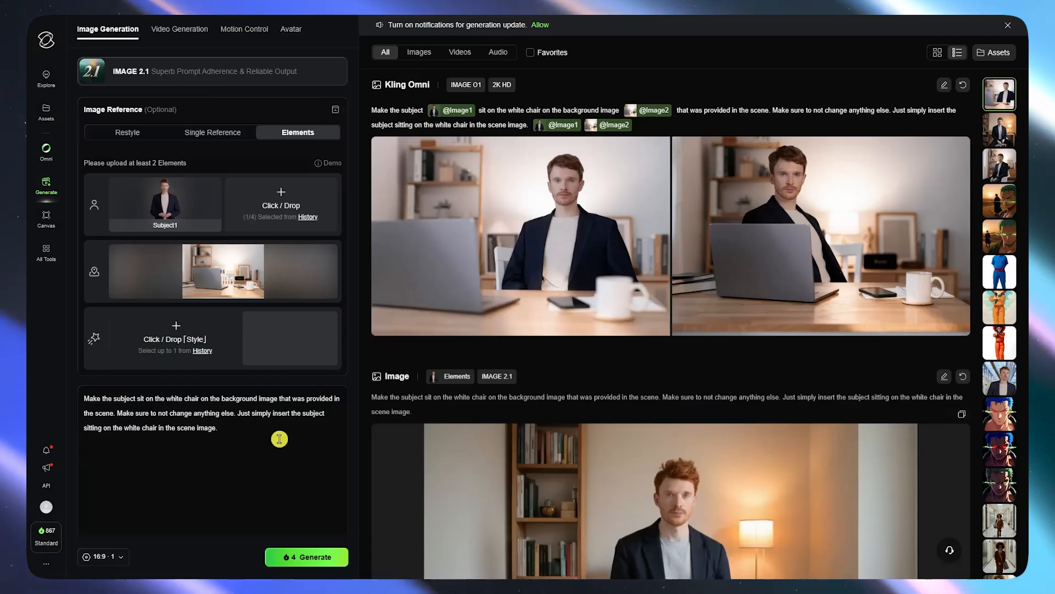
Step: Try to add an @ image reference at the end of the Elements prompt
{"action": "left_click", "coordinate": [279, 439]}
{"action": "type", "text": "@"}
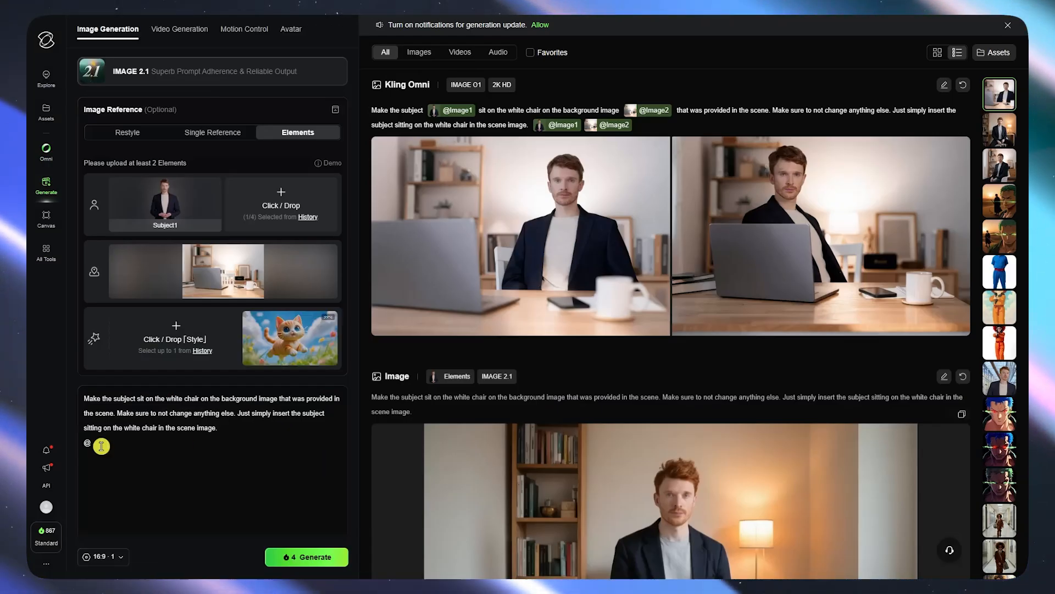
{"action": "key", "text": "BackSpace"}
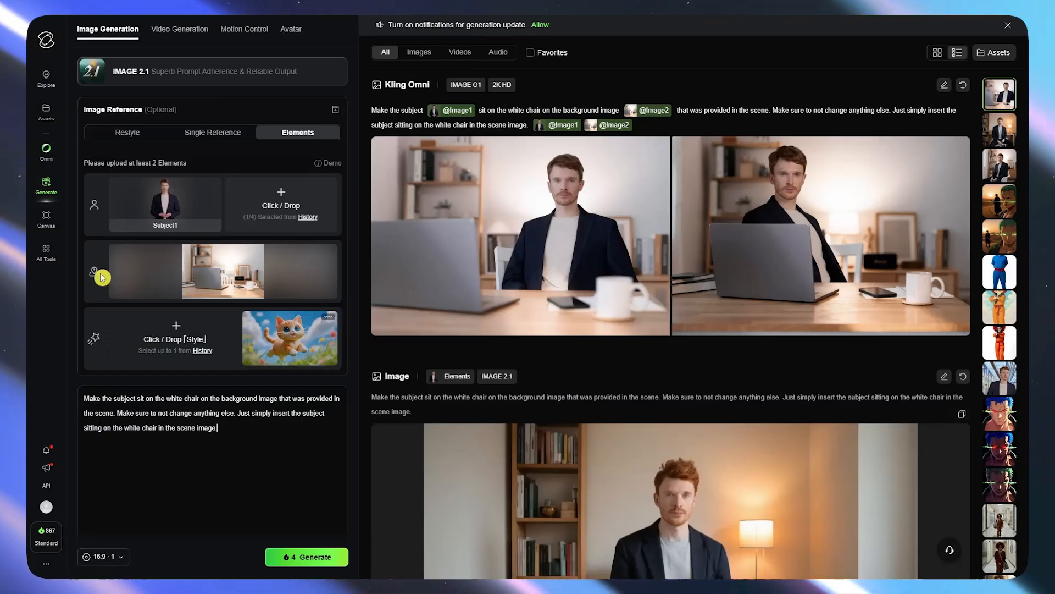
{"action": "left_click", "coordinate": [47, 157]}
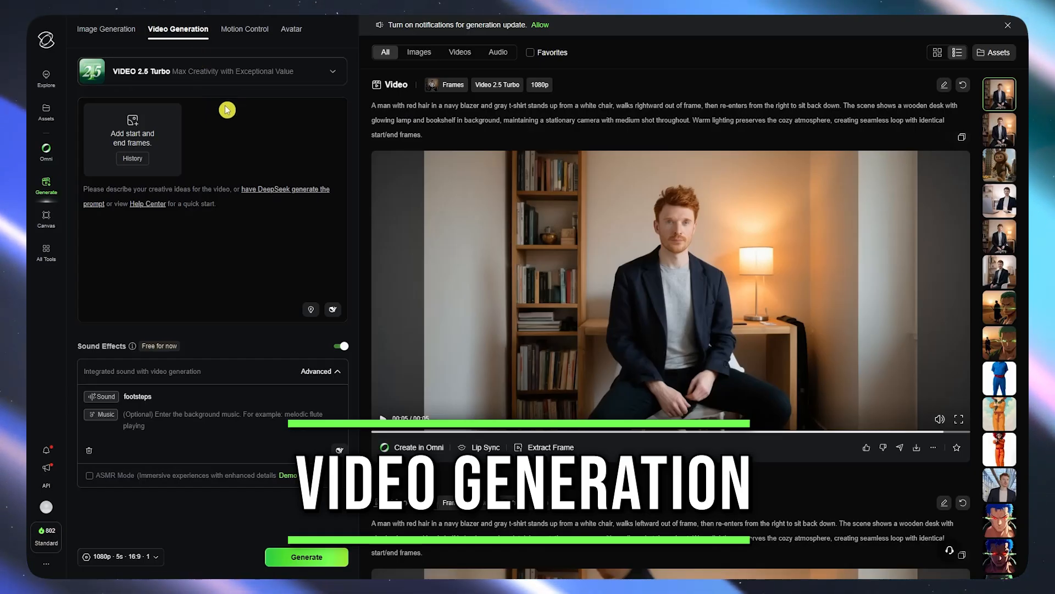
Step: Switch the video generation model to VIDEO 2.6 and open its voice selection
{"action": "left_click", "coordinate": [212, 72]}
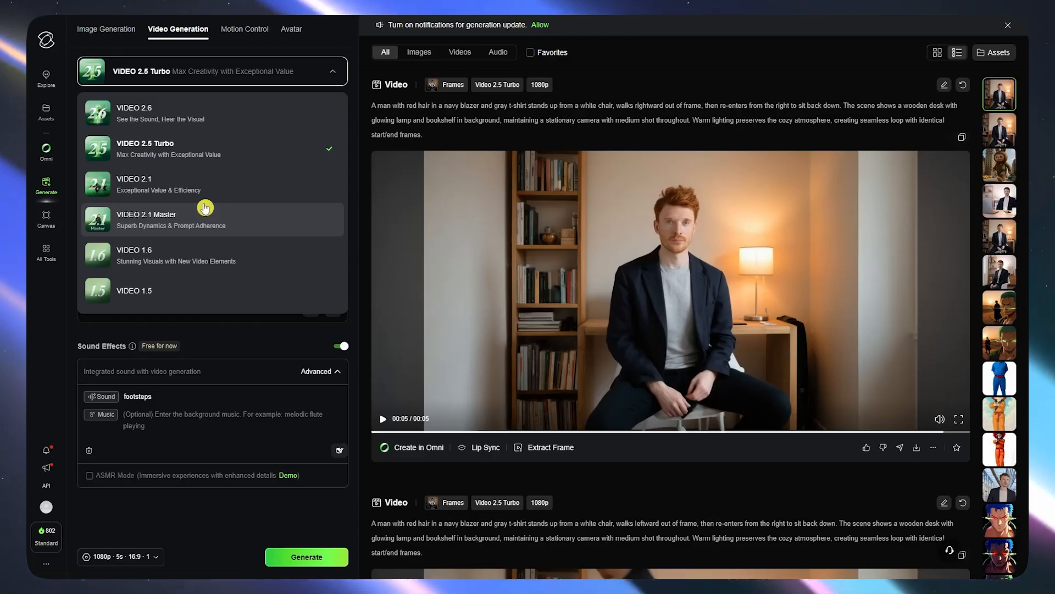
{"action": "left_click", "coordinate": [168, 114]}
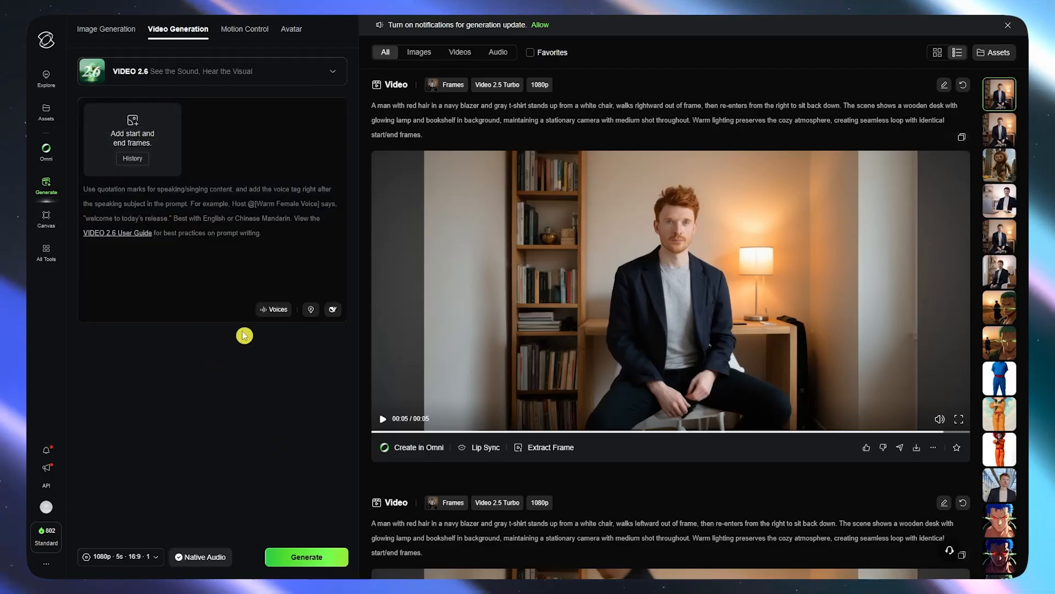
{"action": "left_click", "coordinate": [274, 309]}
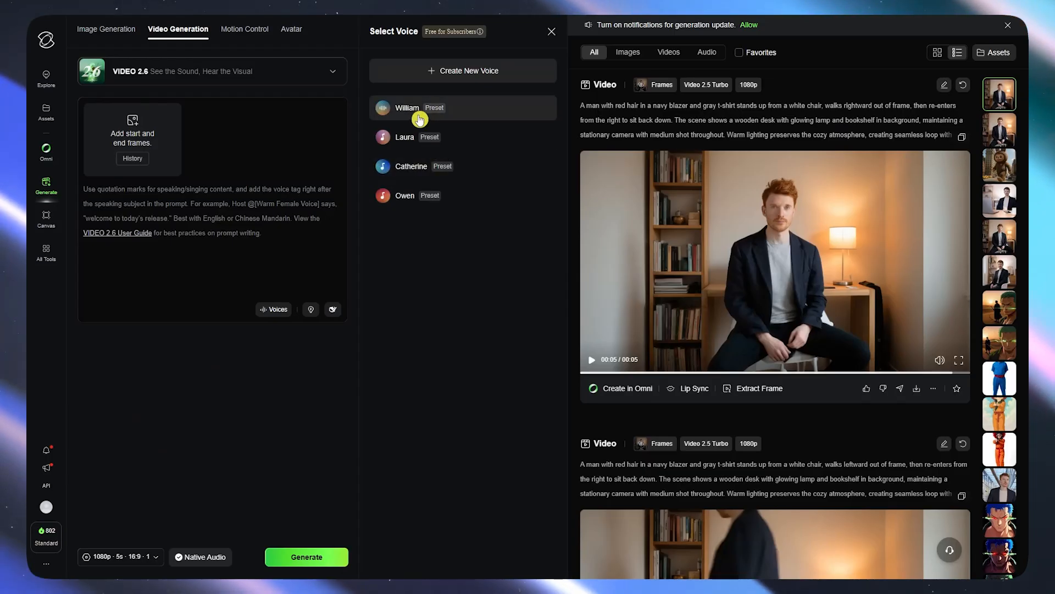
Step: Switch the video model to VIDEO 2.5 Turbo and expand the advanced sound effects settings
{"action": "left_click", "coordinate": [224, 72]}
{"action": "left_click", "coordinate": [155, 157]}
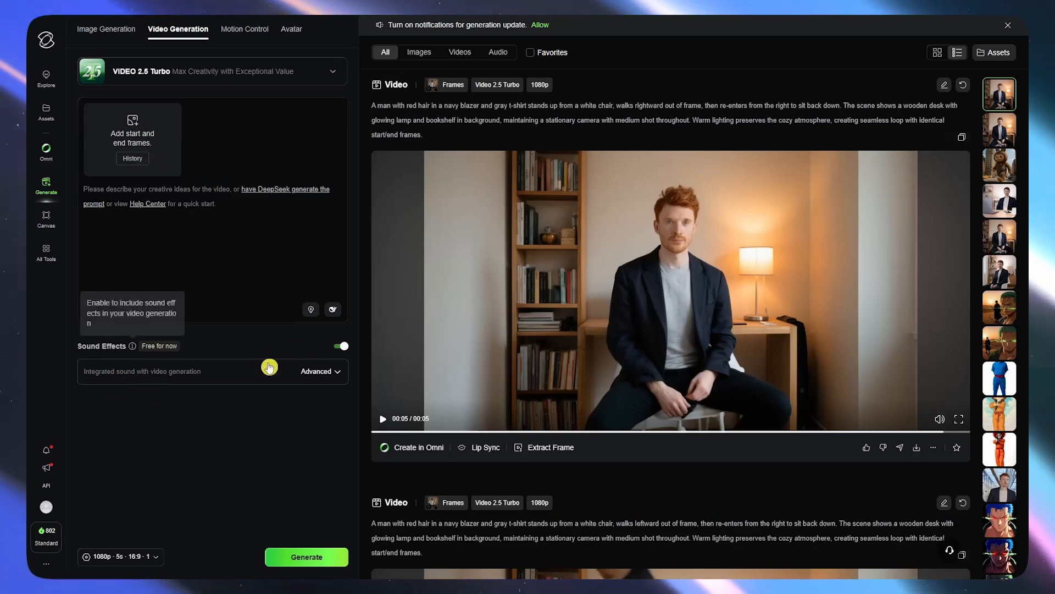
{"action": "left_click", "coordinate": [312, 371]}
Step: Switch the video model to VIDEO 2.1 for comparison and return it to VIDEO 2.5 Turbo
{"action": "left_click", "coordinate": [212, 76]}
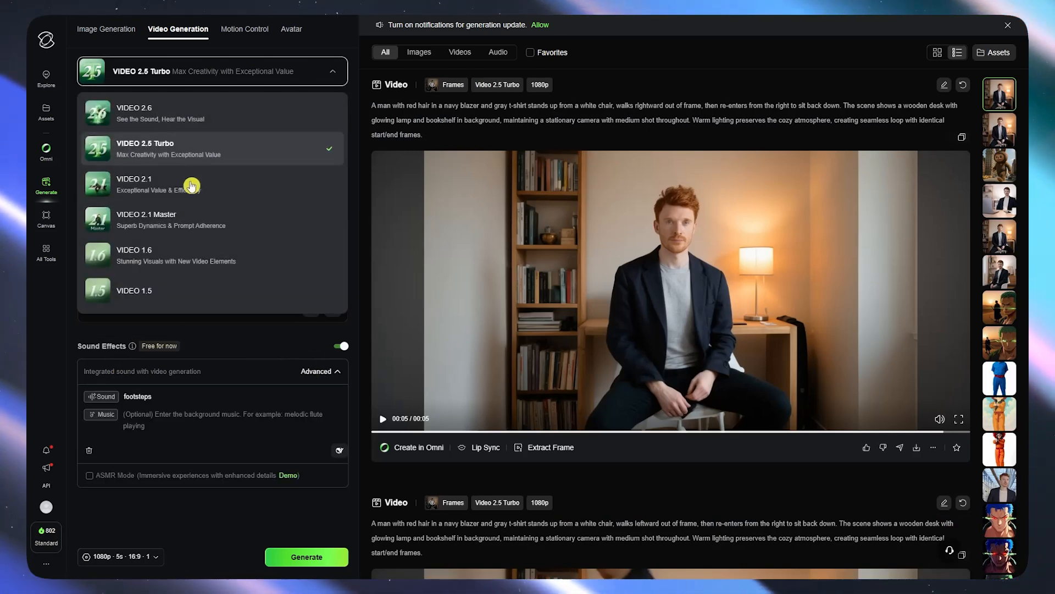
{"action": "left_click", "coordinate": [193, 179]}
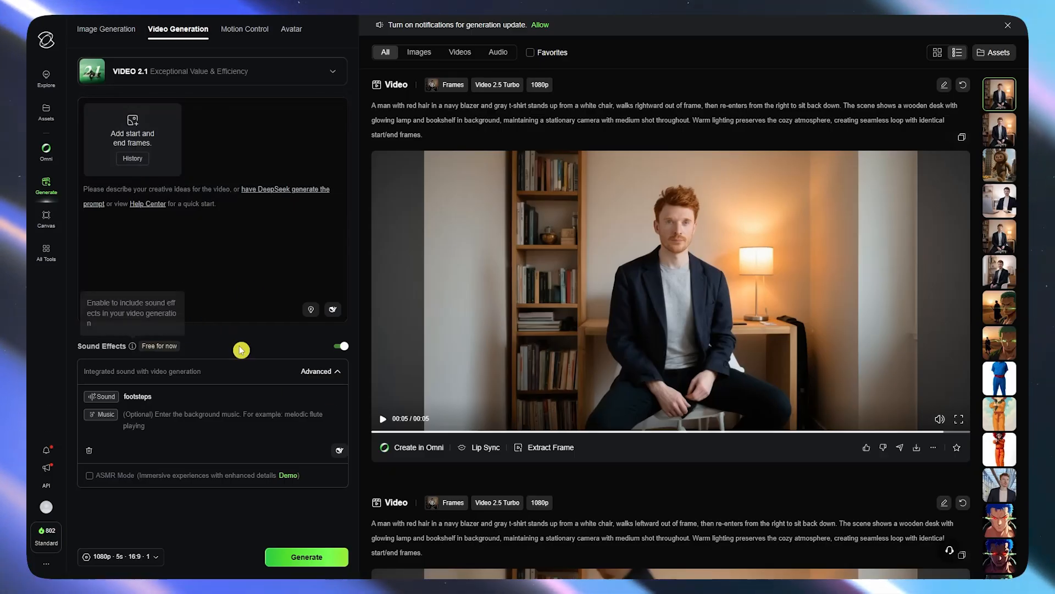
{"action": "left_click", "coordinate": [177, 65]}
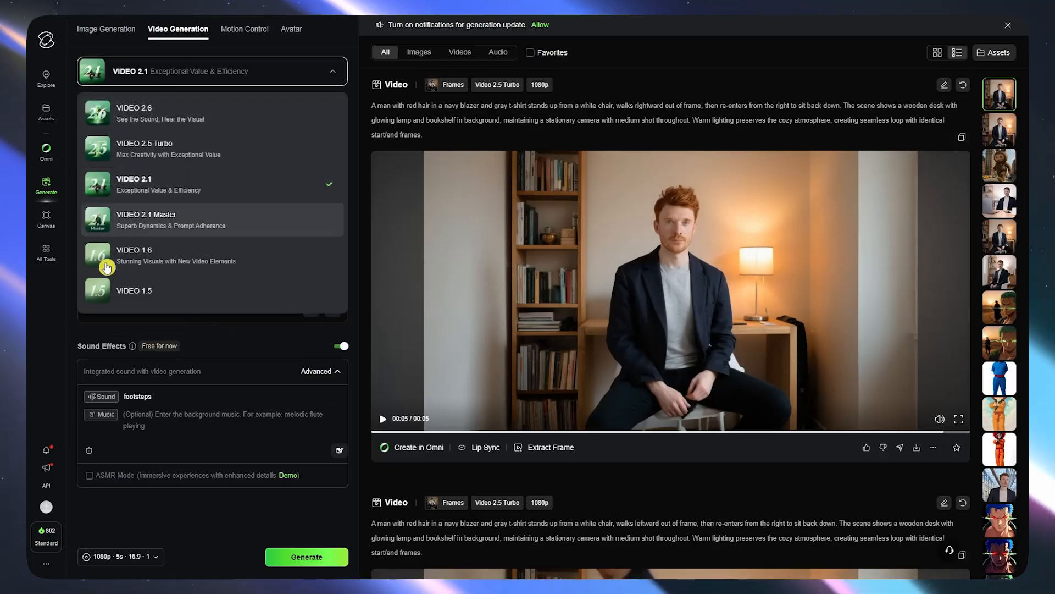
{"action": "left_click", "coordinate": [141, 146]}
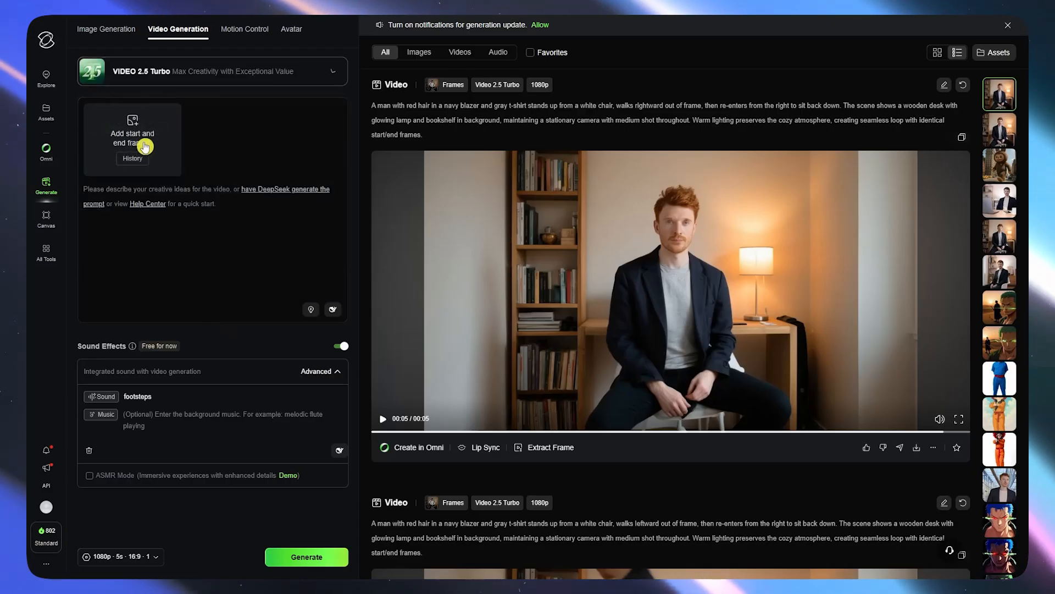
{"action": "left_click", "coordinate": [193, 82]}
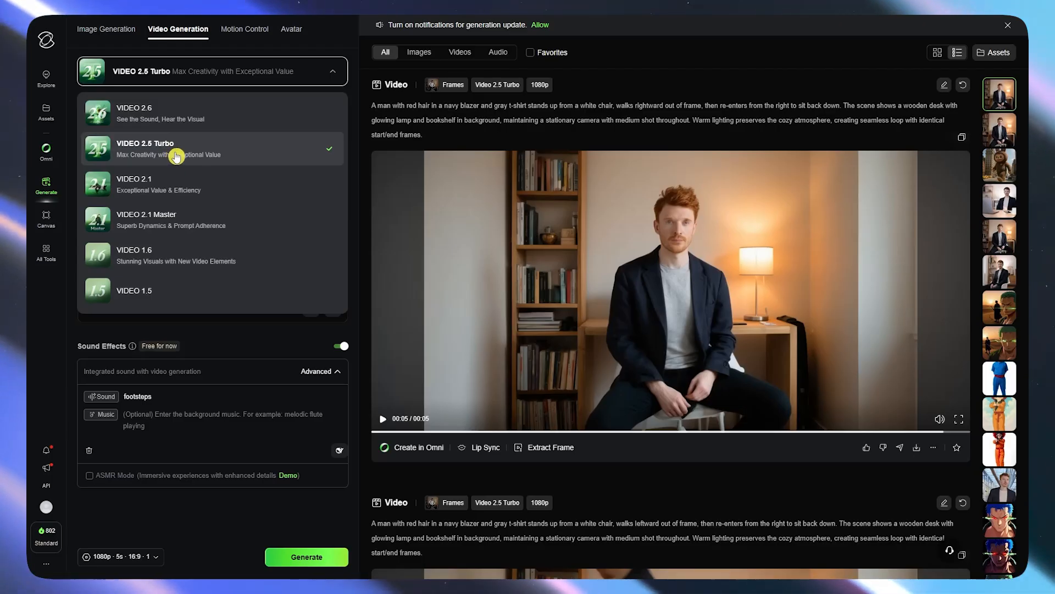
{"action": "left_click", "coordinate": [172, 330]}
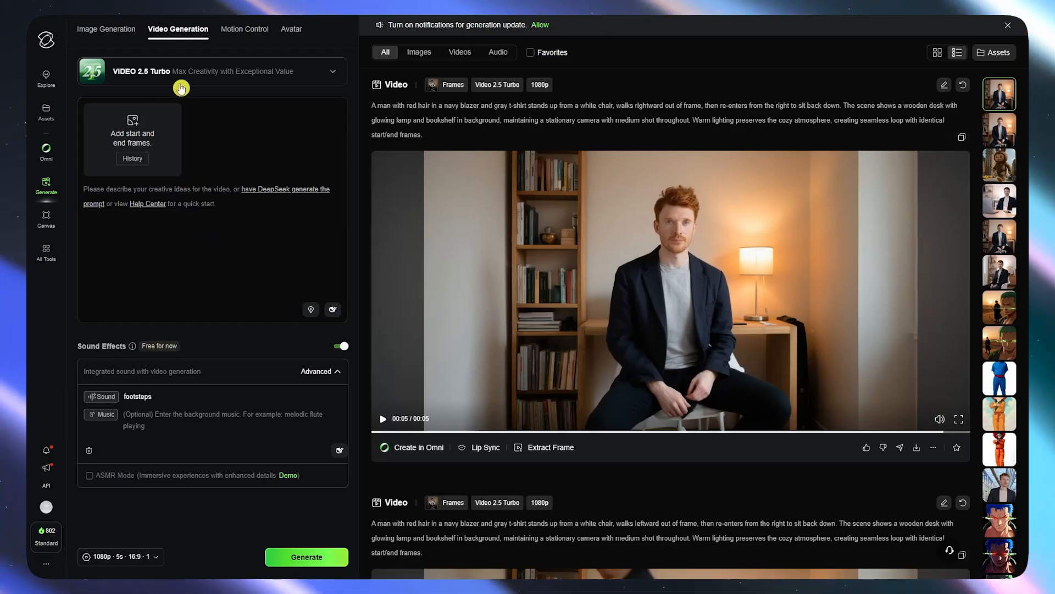
Step: Upload hf_20260125_121049_c8608e26-e7c0-48bc-9818-cbb4bd812006.png from the Downloads folder as the video's start frame
{"action": "left_click", "coordinate": [134, 131]}
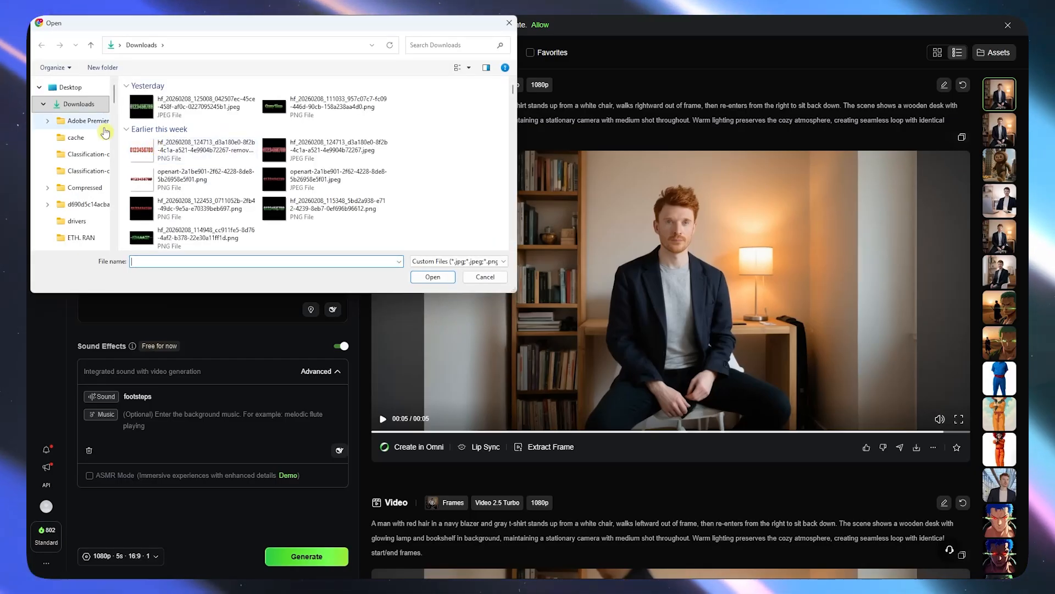
{"action": "scroll", "coordinate": [311, 142], "scroll_direction": "down", "scroll_amount": 10}
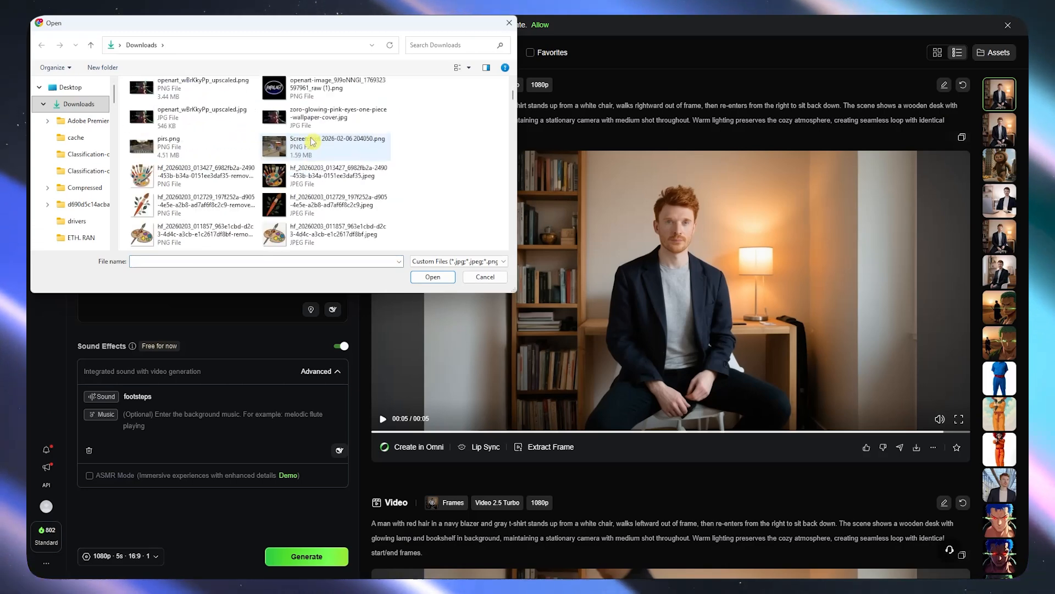
{"action": "scroll", "coordinate": [335, 165], "scroll_direction": "down", "scroll_amount": 3}
{"action": "scroll", "coordinate": [347, 178], "scroll_direction": "down", "scroll_amount": 5}
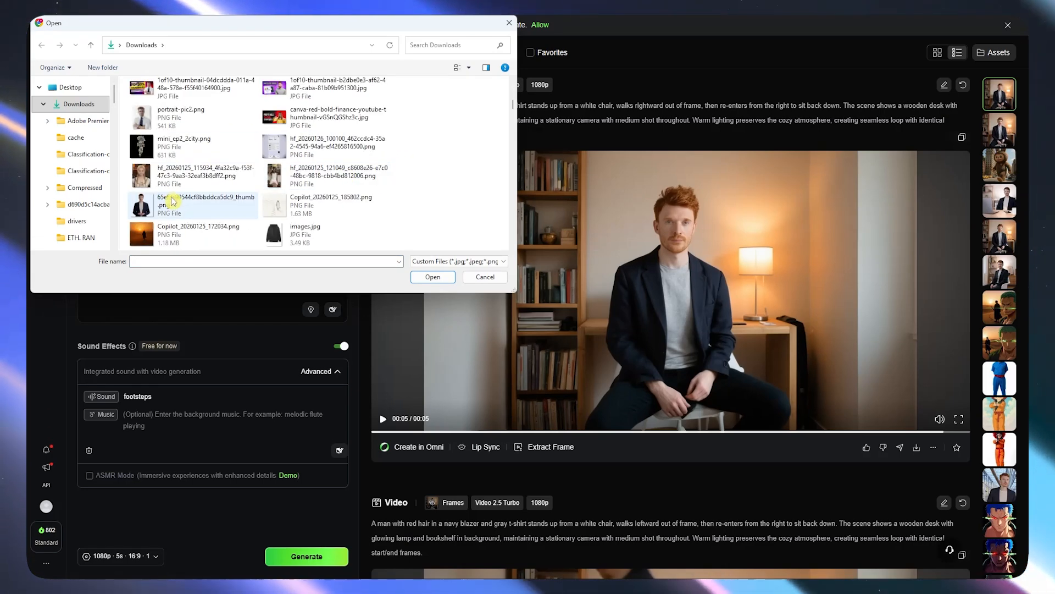
{"action": "left_click", "coordinate": [282, 176]}
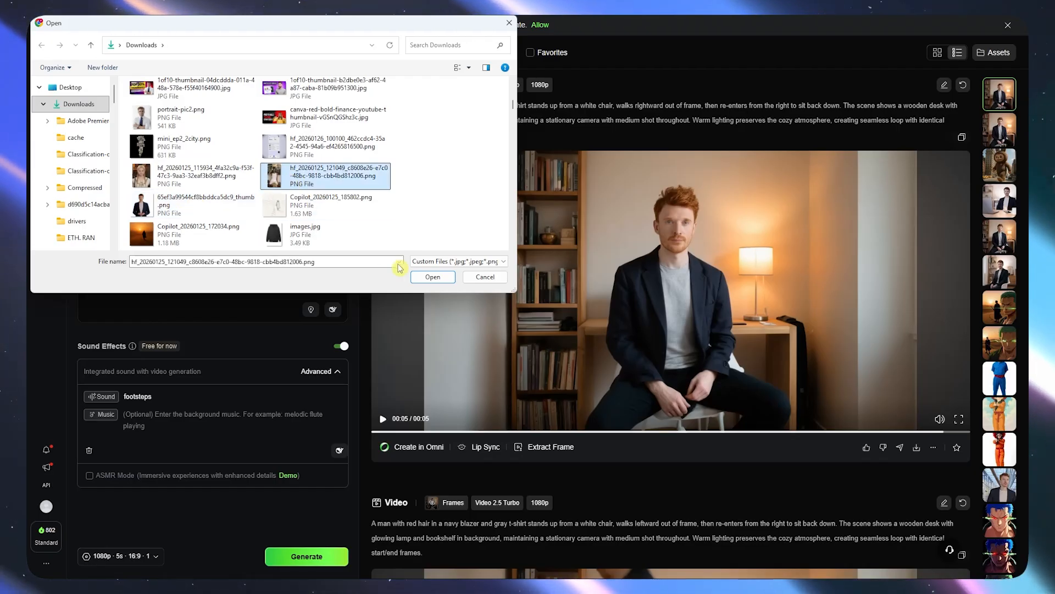
{"action": "left_click", "coordinate": [429, 276]}
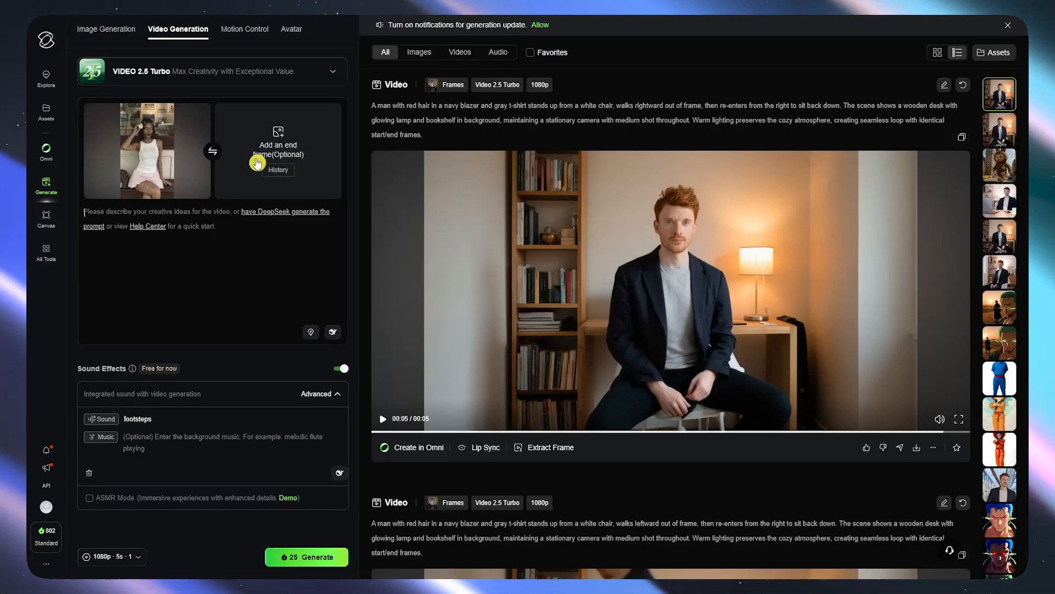
Step: Enter the video prompt "Make the subject wave at the camera and wink"
{"action": "left_click", "coordinate": [230, 253]}
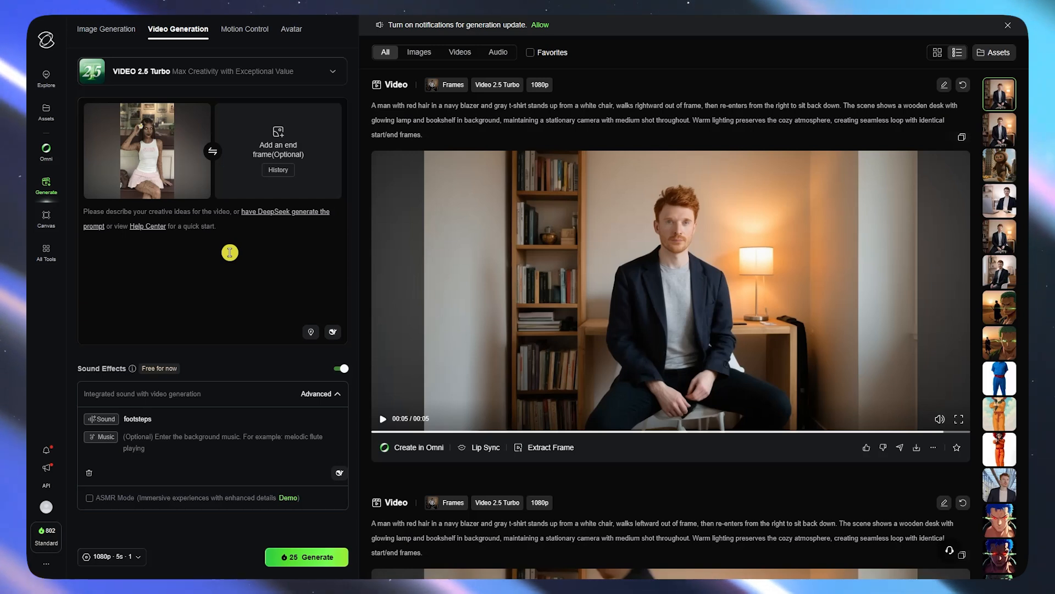
{"action": "type", "text": "the sub"}
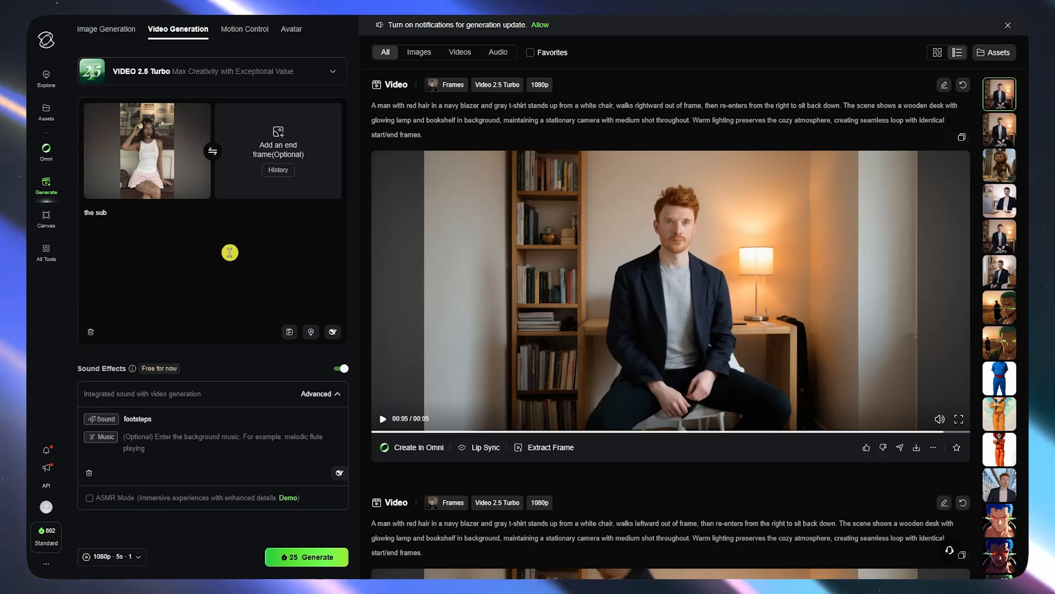
{"action": "type", "text": "ject"}
{"action": "key", "text": "ctrl+a"}
{"action": "type", "text": "M"}
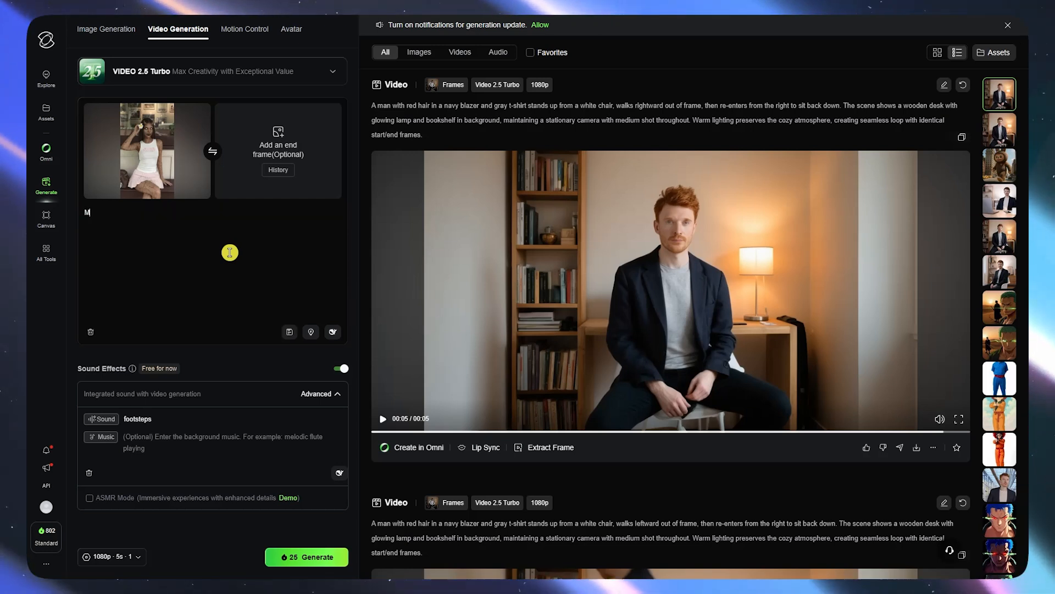
{"action": "type", "text": "ake the subject wave at the c"}
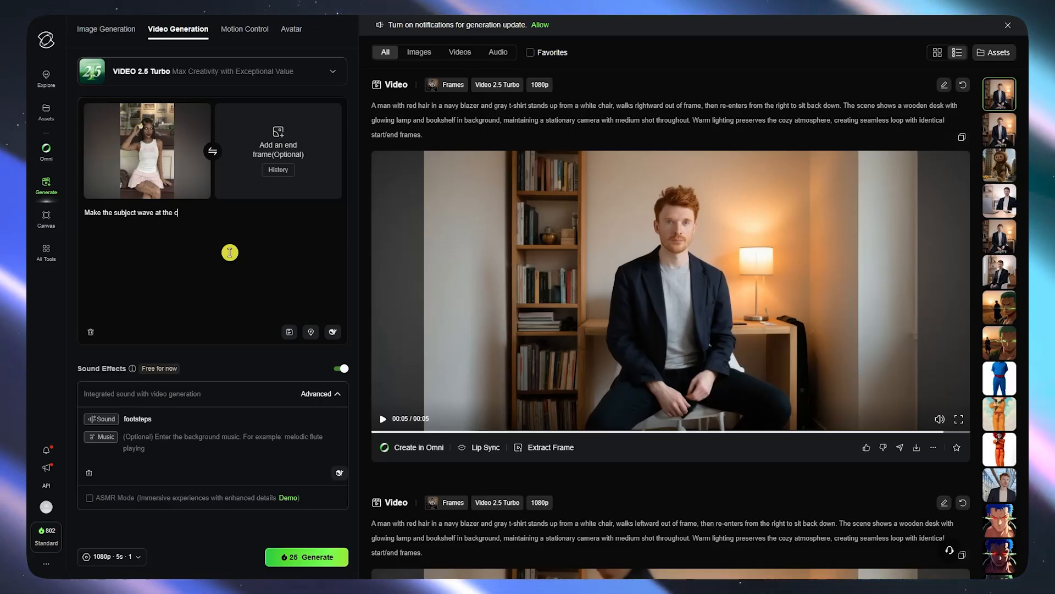
{"action": "type", "text": "amera and w"}
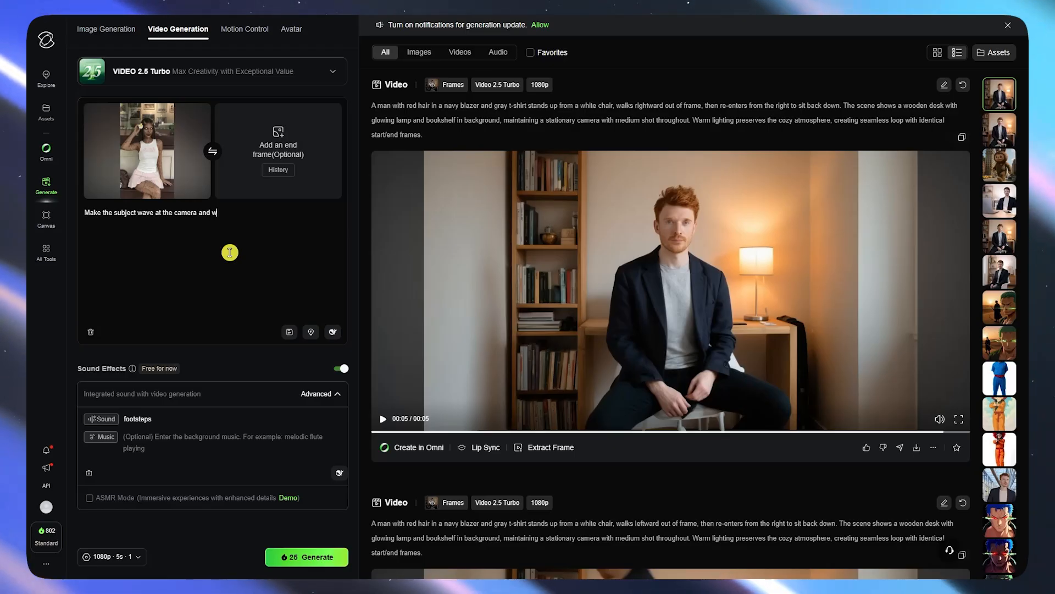
{"action": "type", "text": "ink at"}
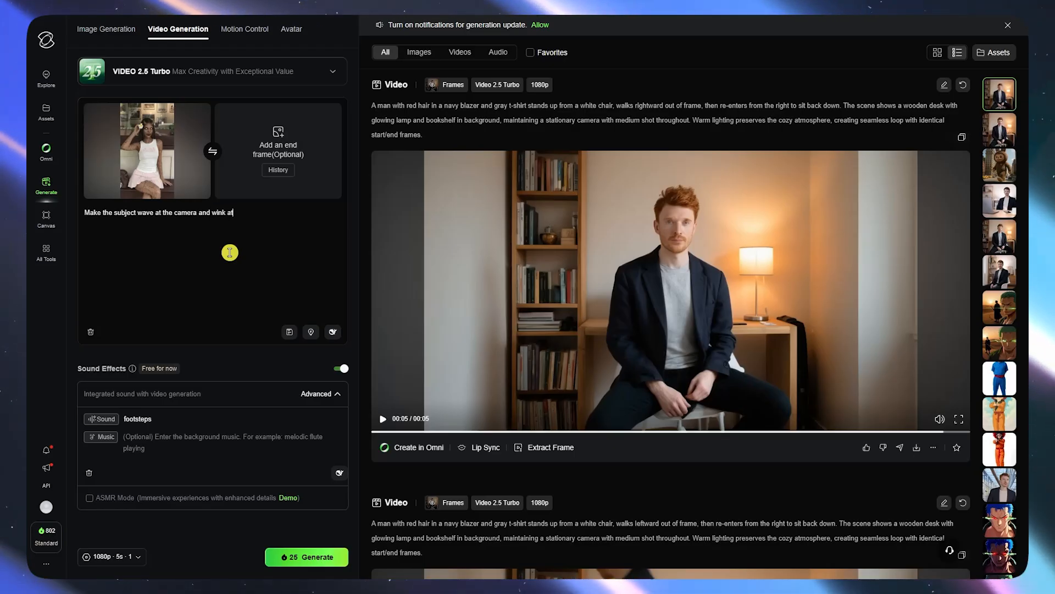
{"action": "type", "text": " and then"}
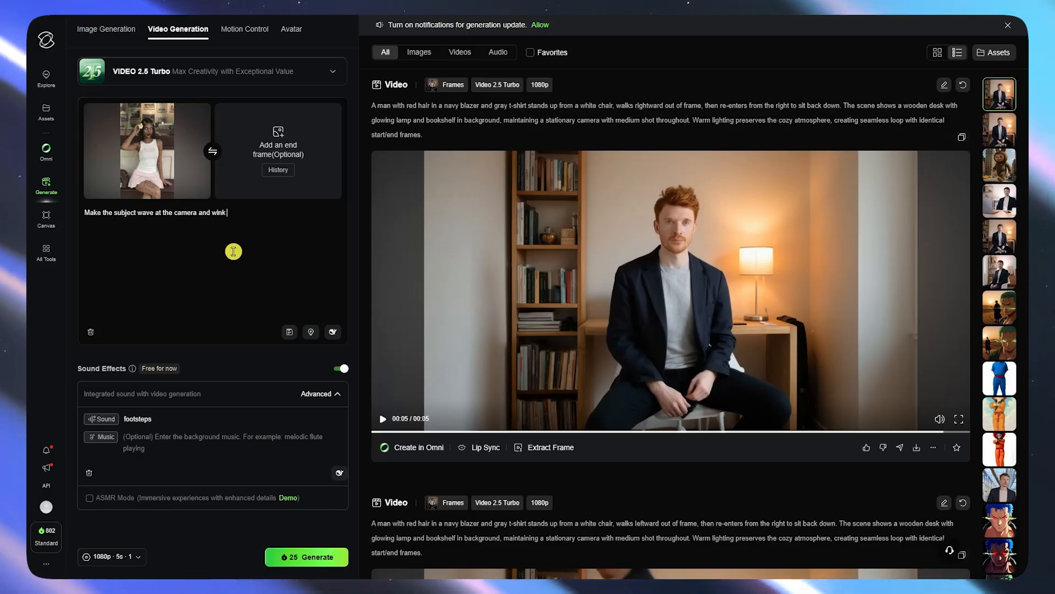
Step: Reword the prompt to "Make the subject wave and wink at the camera. Then Stand up to wave goodbye."
{"action": "left_click_drag", "start_coordinate": [252, 212], "coordinate": [154, 211]}
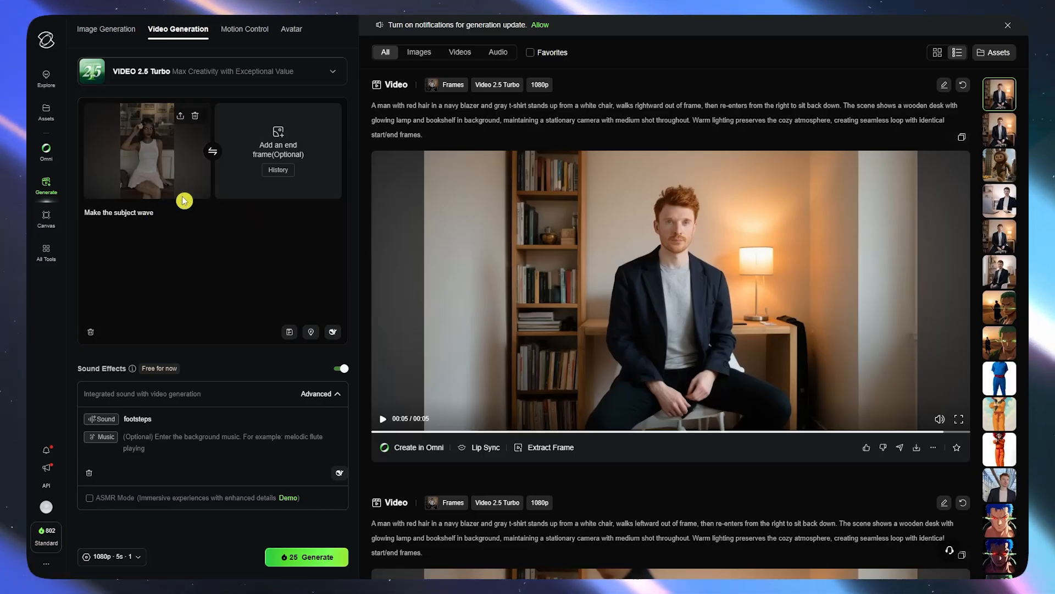
{"action": "type", "text": "and wink"}
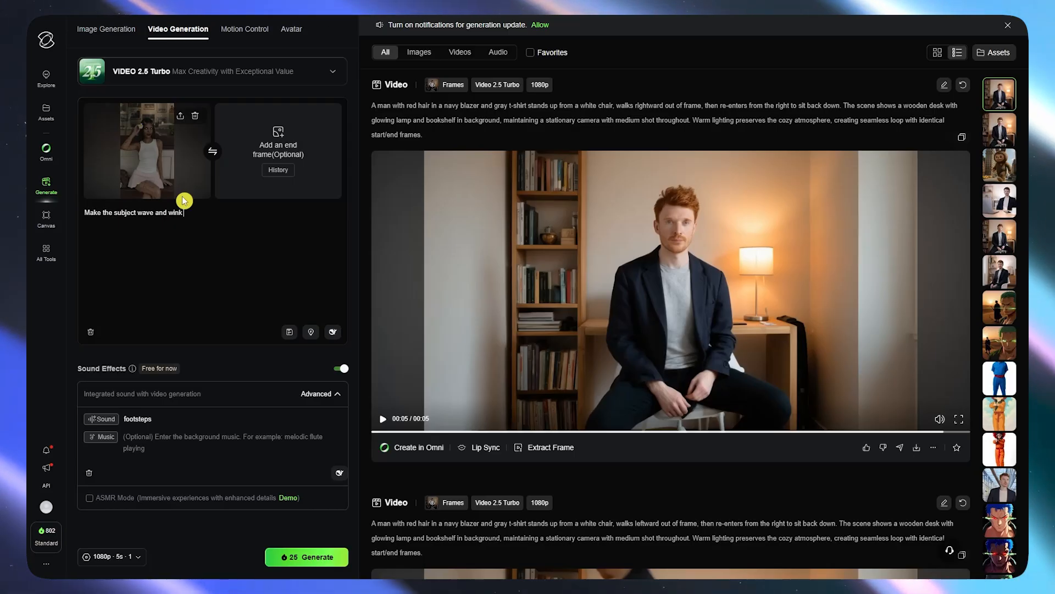
{"action": "type", "text": " at the camera"}
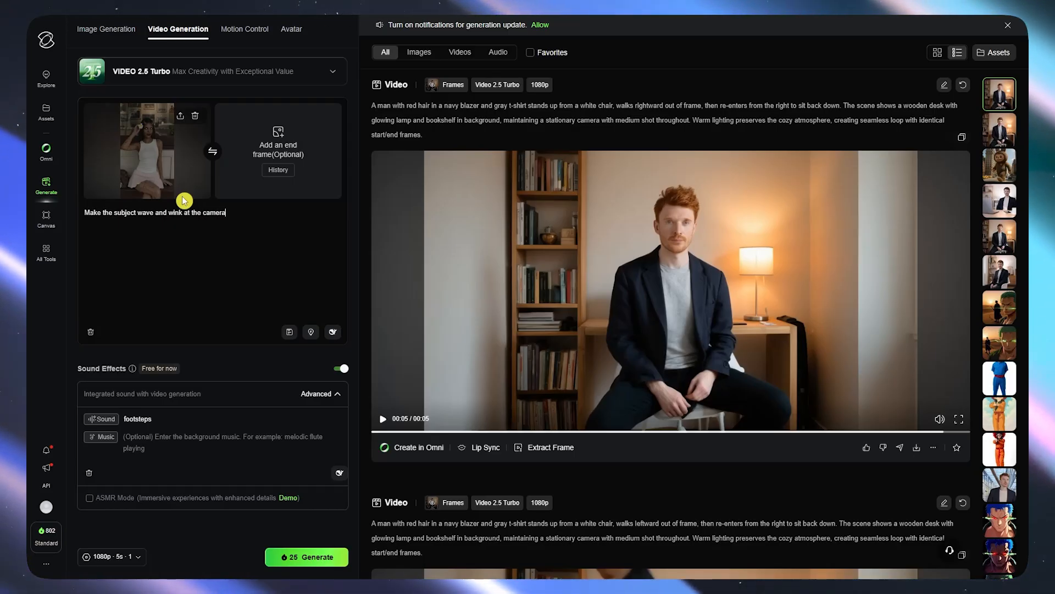
{"action": "type", "text": ". Then "}
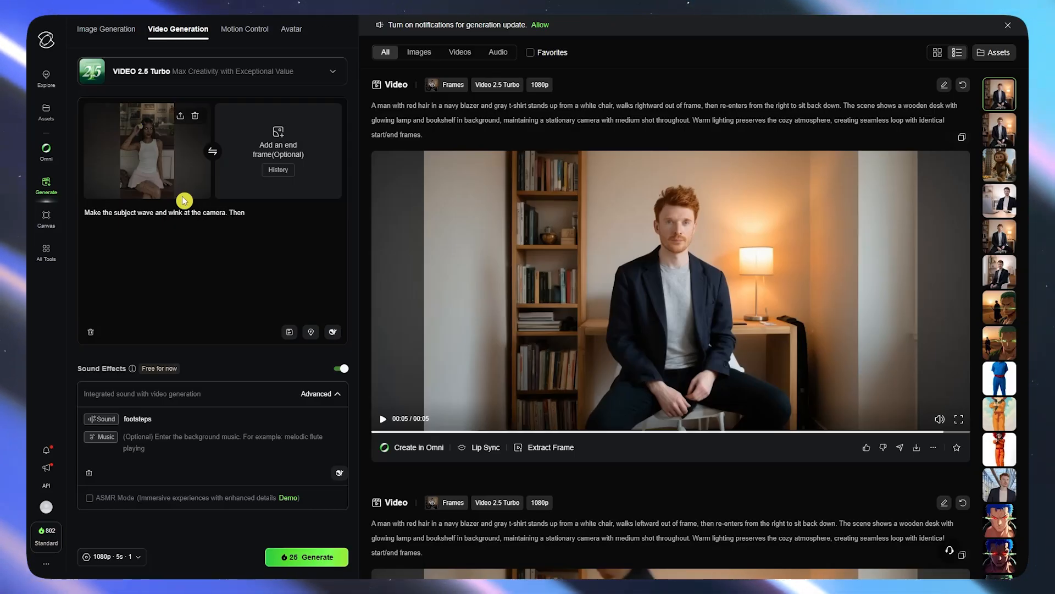
{"action": "type", "text": "Stand "}
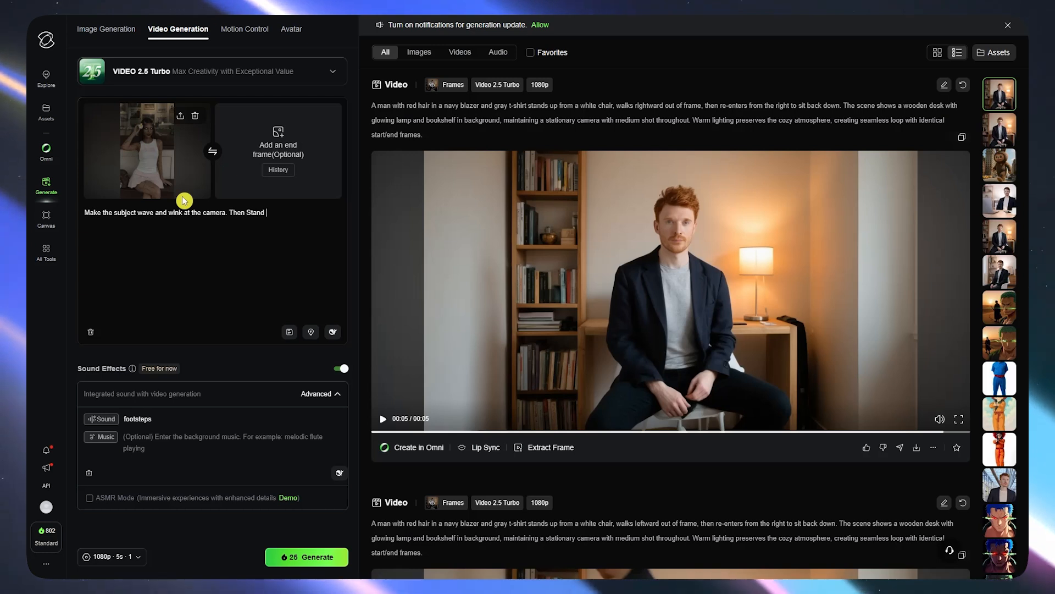
{"action": "type", "text": "up to wave"}
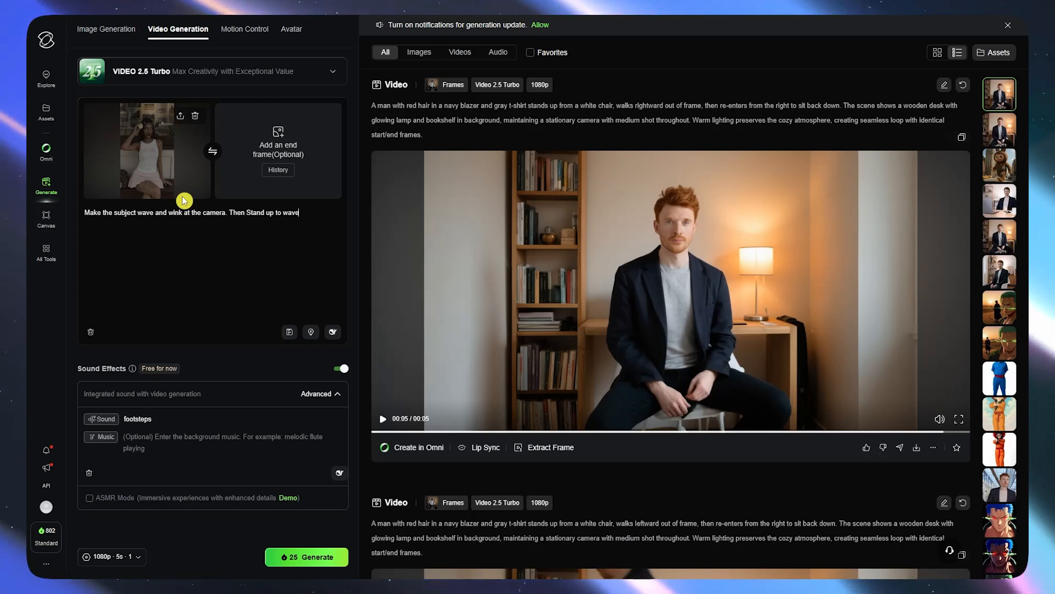
{"action": "type", "text": " goodbye."}
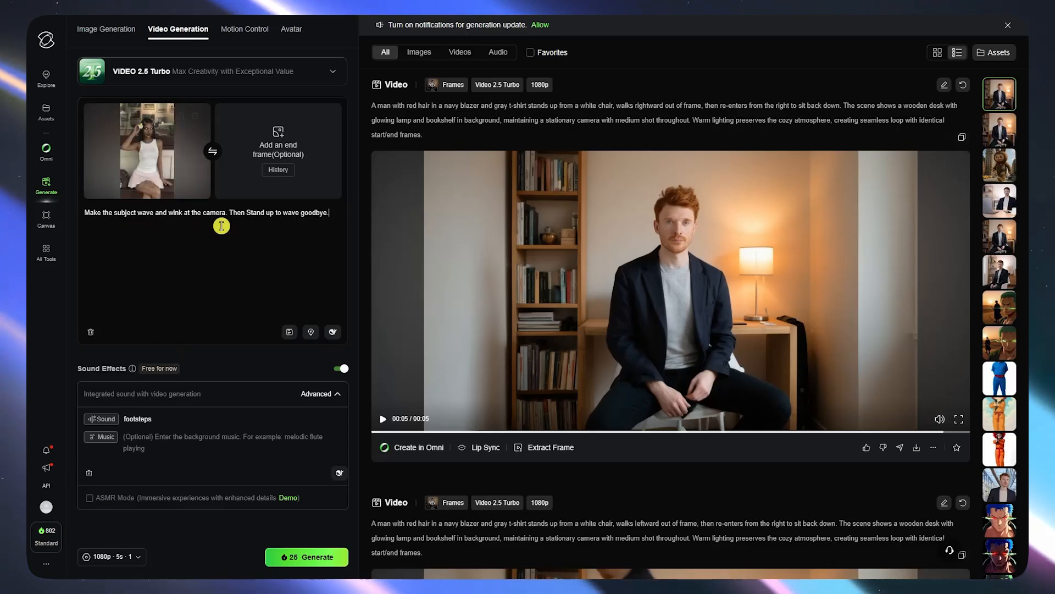
Step: Have DeepSeek-R1 expand the prompt and review its recommended versions
{"action": "left_click", "coordinate": [332, 337]}
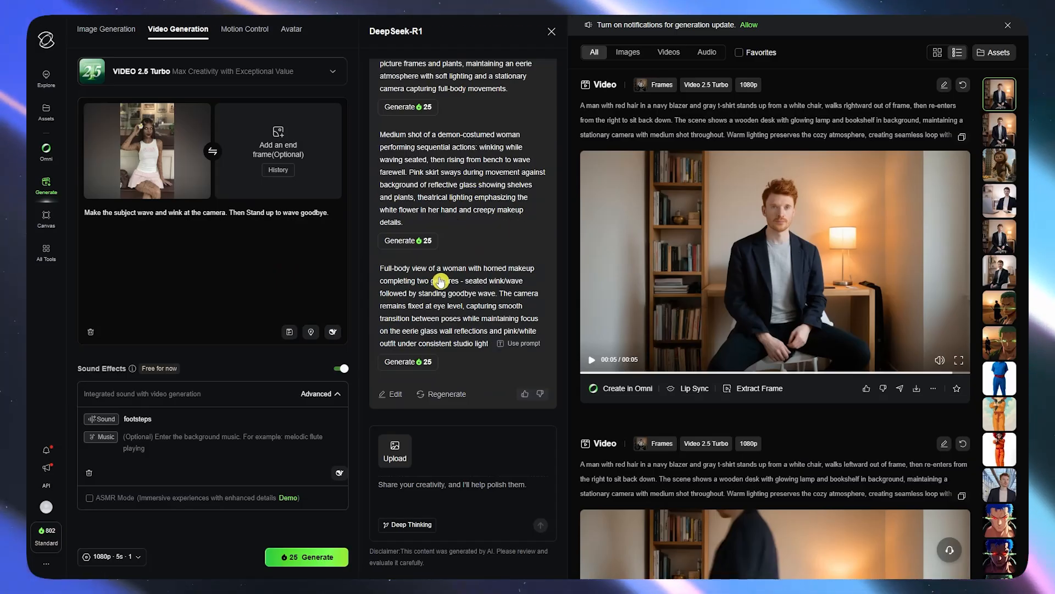
{"action": "scroll", "coordinate": [467, 187], "scroll_direction": "up", "scroll_amount": 4}
{"action": "scroll", "coordinate": [454, 293], "scroll_direction": "down", "scroll_amount": 3}
{"action": "scroll", "coordinate": [454, 293], "scroll_direction": "down", "scroll_amount": 1}
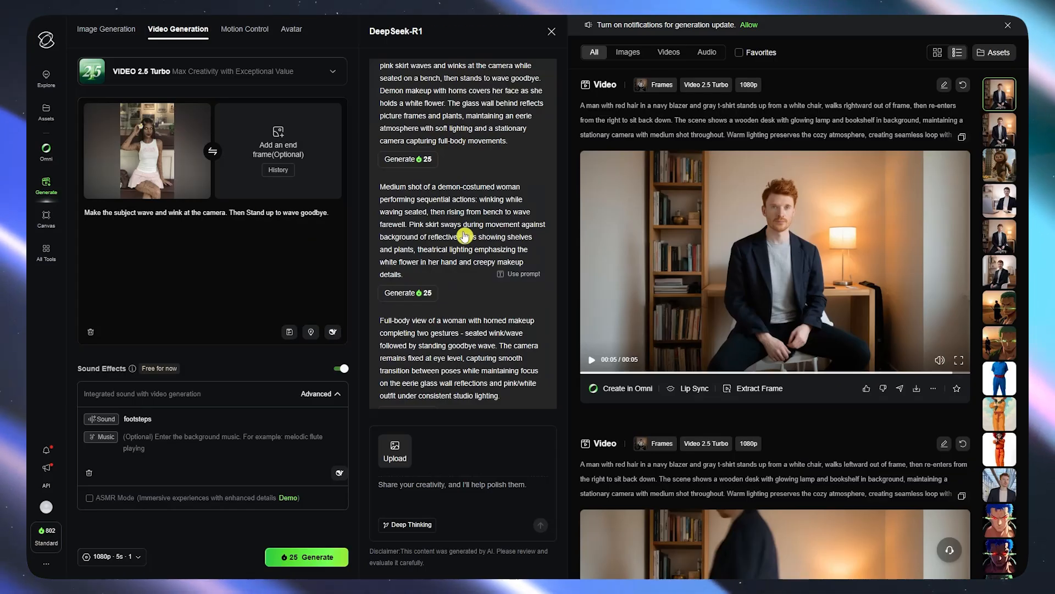
{"action": "scroll", "coordinate": [464, 236], "scroll_direction": "up", "scroll_amount": 3}
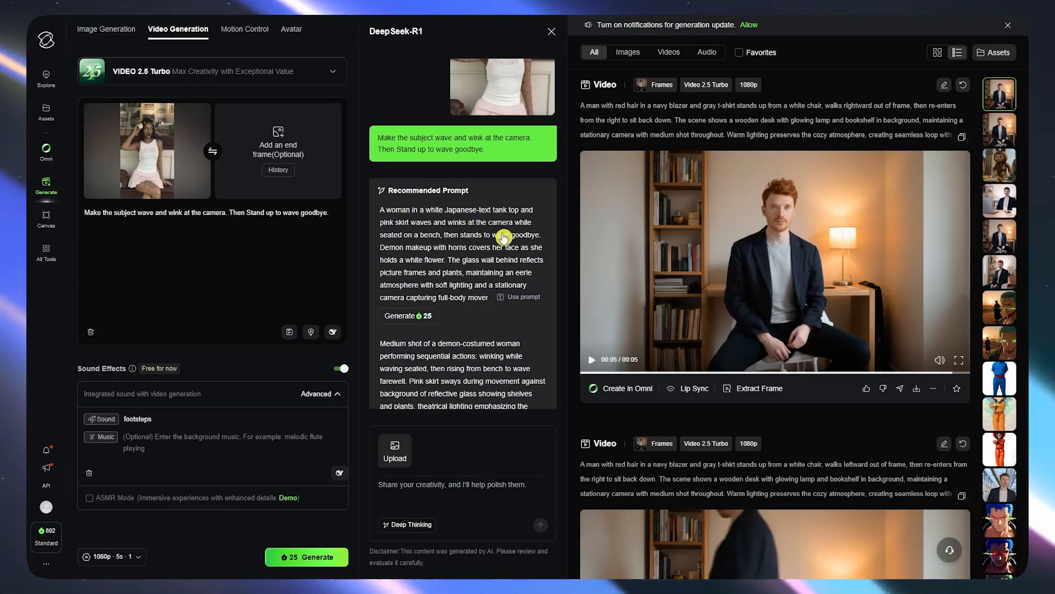
{"action": "scroll", "coordinate": [443, 246], "scroll_direction": "down", "scroll_amount": 1}
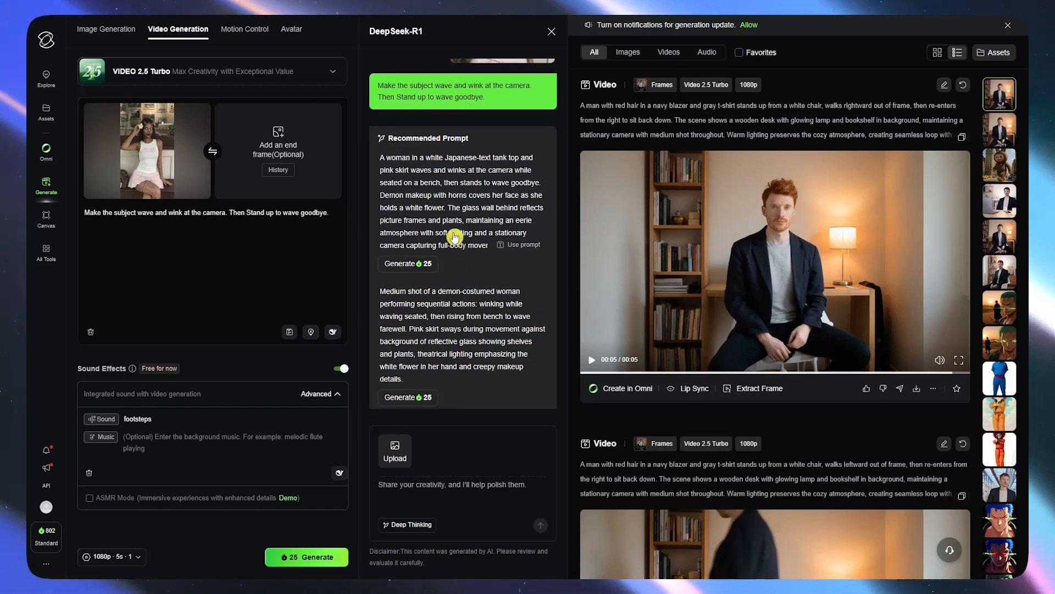
{"action": "scroll", "coordinate": [414, 248], "scroll_direction": "down", "scroll_amount": 1}
{"action": "scroll", "coordinate": [417, 258], "scroll_direction": "down", "scroll_amount": 1}
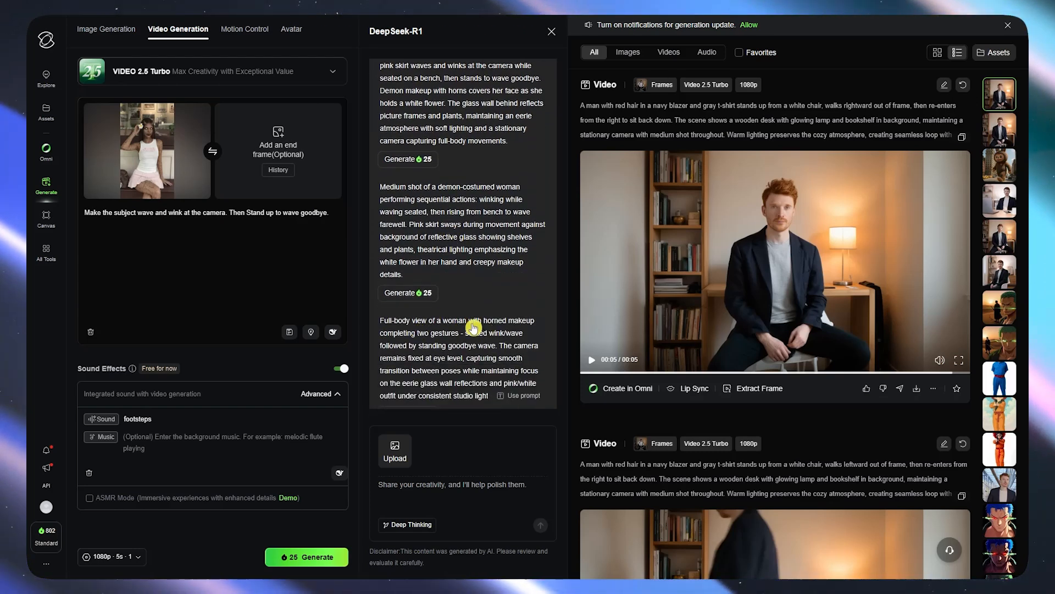
{"action": "scroll", "coordinate": [473, 328], "scroll_direction": "down", "scroll_amount": 1}
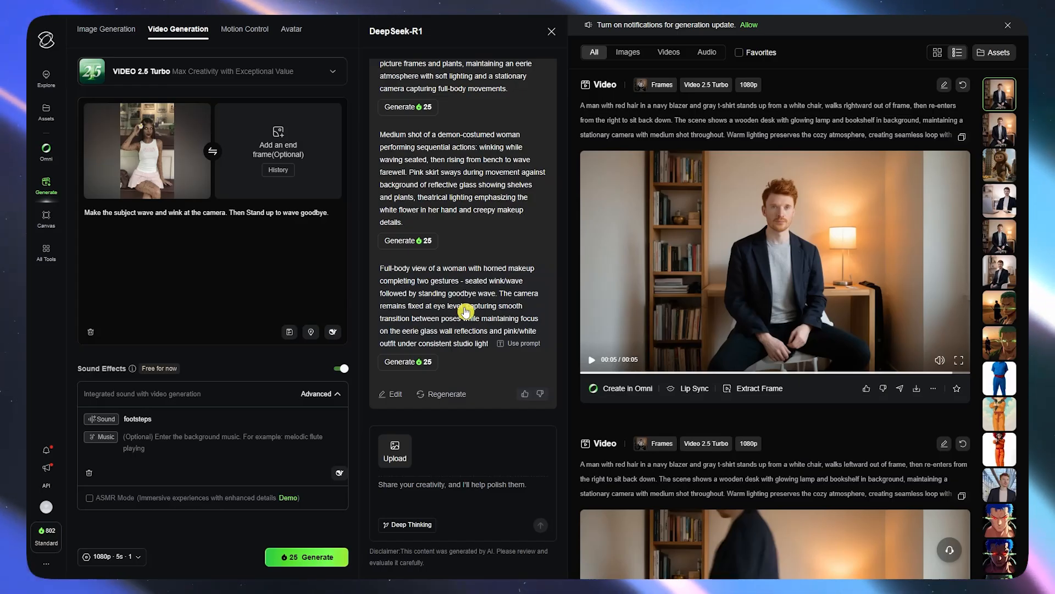
Step: Use the recommended full-body view prompt as the video prompt and clear the keyword tag from "lighting"
{"action": "left_click", "coordinate": [465, 311]}
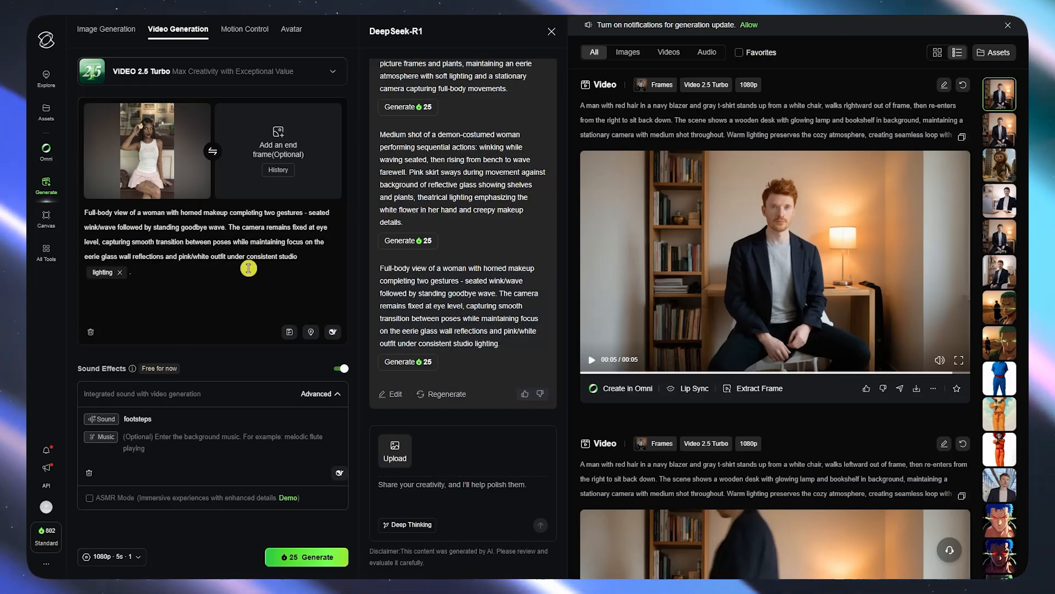
{"action": "left_click", "coordinate": [120, 272]}
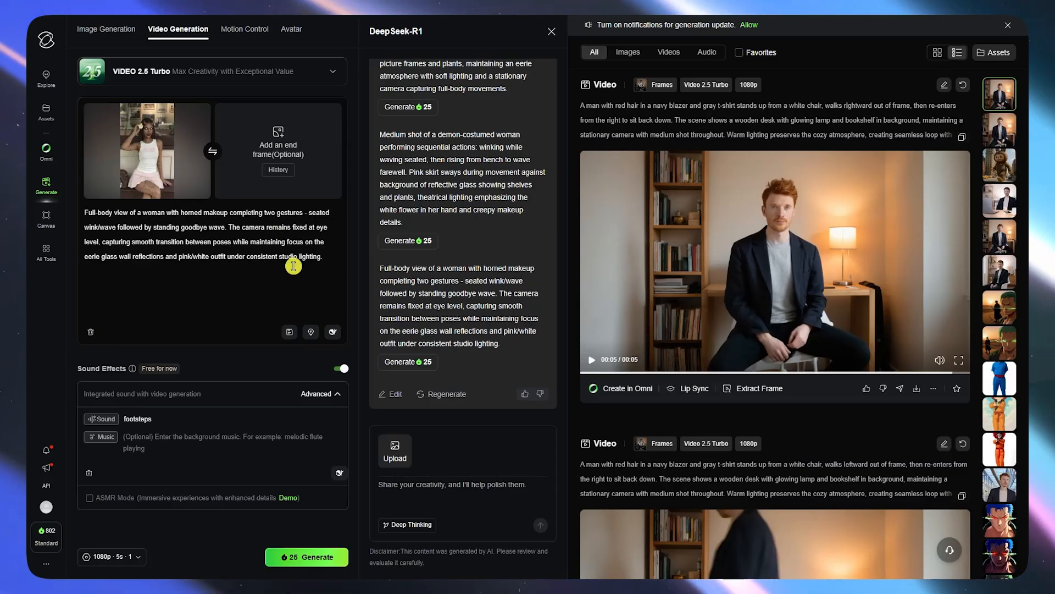
Step: Look through the Prompt Dictionary's camera, shot and lighting suggestions, and save the current video prompt as a preset
{"action": "left_click", "coordinate": [312, 335]}
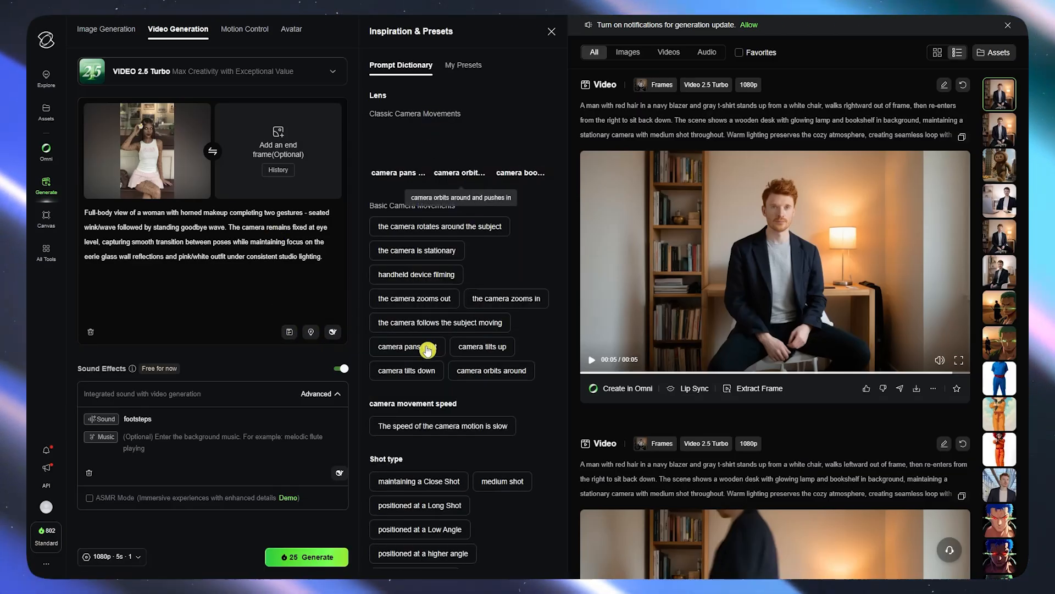
{"action": "scroll", "coordinate": [438, 403], "scroll_direction": "down", "scroll_amount": 4}
{"action": "scroll", "coordinate": [425, 340], "scroll_direction": "up", "scroll_amount": 4}
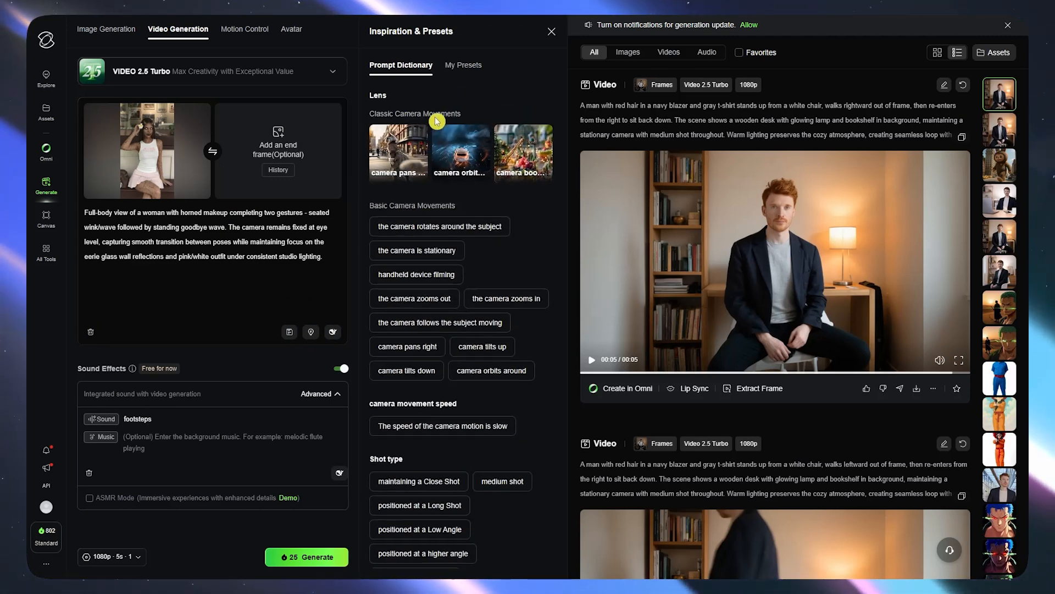
{"action": "scroll", "coordinate": [447, 339], "scroll_direction": "down", "scroll_amount": 4}
{"action": "scroll", "coordinate": [447, 340], "scroll_direction": "down", "scroll_amount": 2}
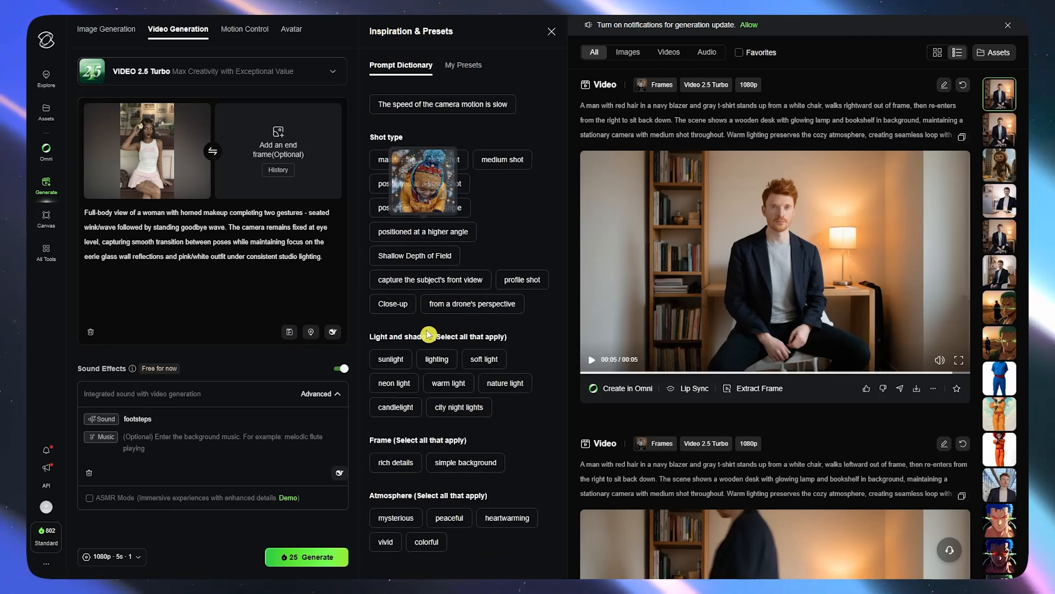
{"action": "left_click", "coordinate": [290, 332]}
{"action": "left_click", "coordinate": [217, 305]}
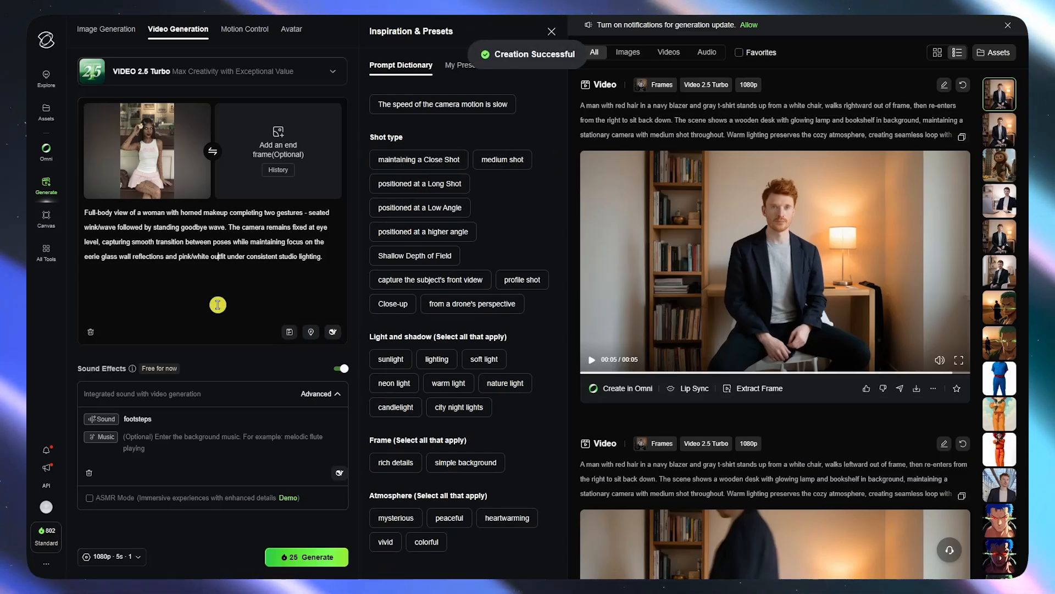
Step: Replace the sound effect description "footsteps" with "background noise" in the advanced Sound Effects settings
{"action": "left_click", "coordinate": [341, 368]}
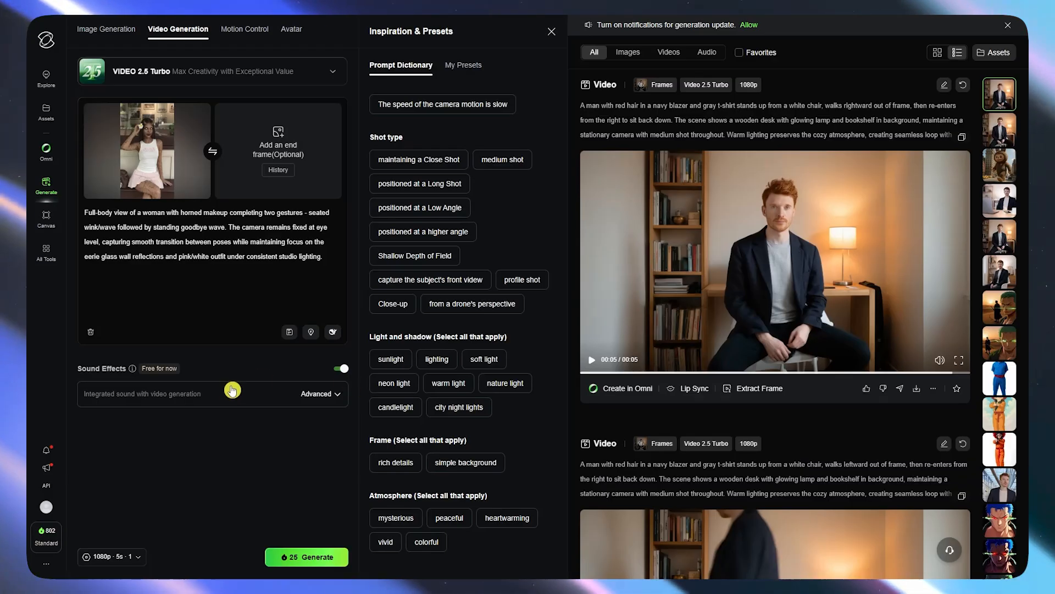
{"action": "left_click", "coordinate": [151, 400]}
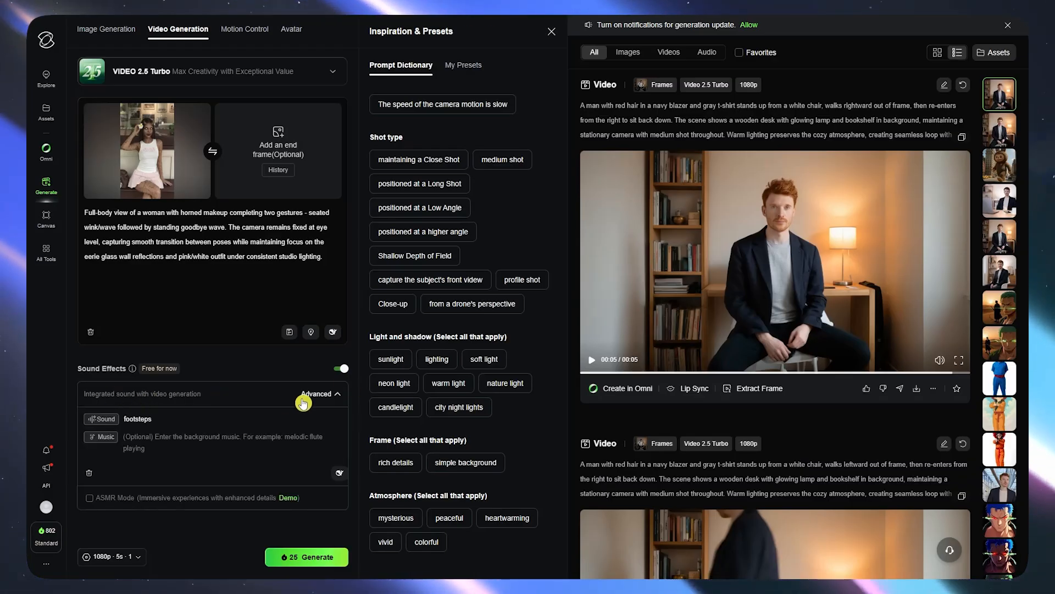
{"action": "double_click", "coordinate": [144, 419]}
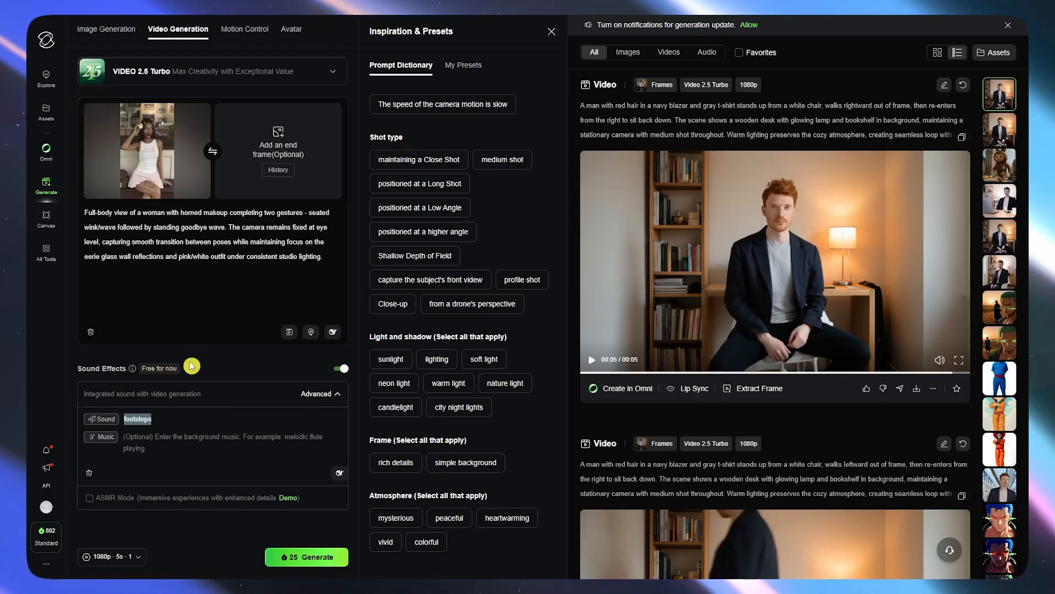
{"action": "key", "text": "BackSpace"}
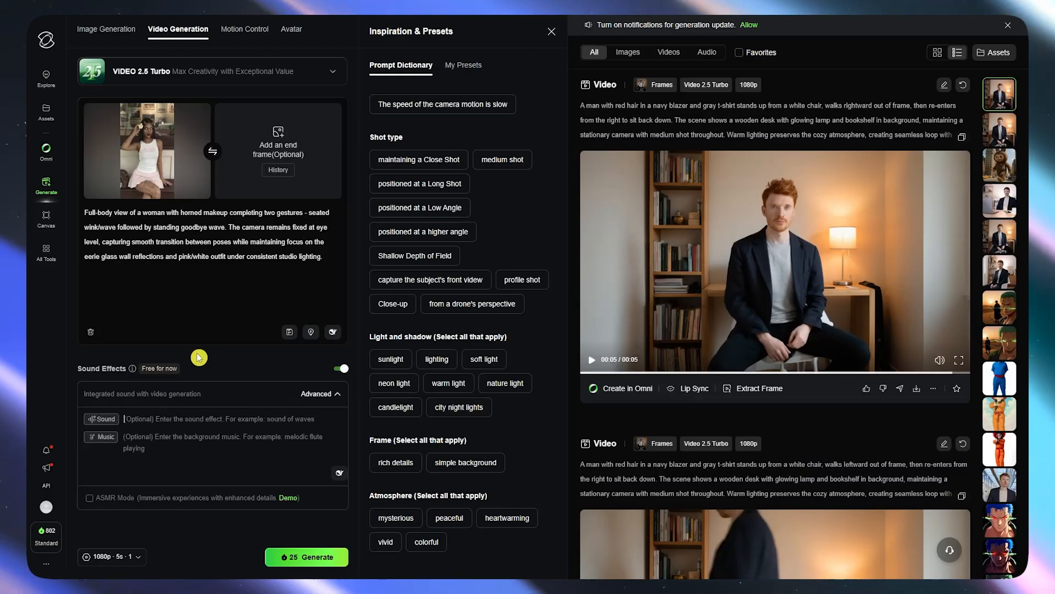
{"action": "type", "text": "b"}
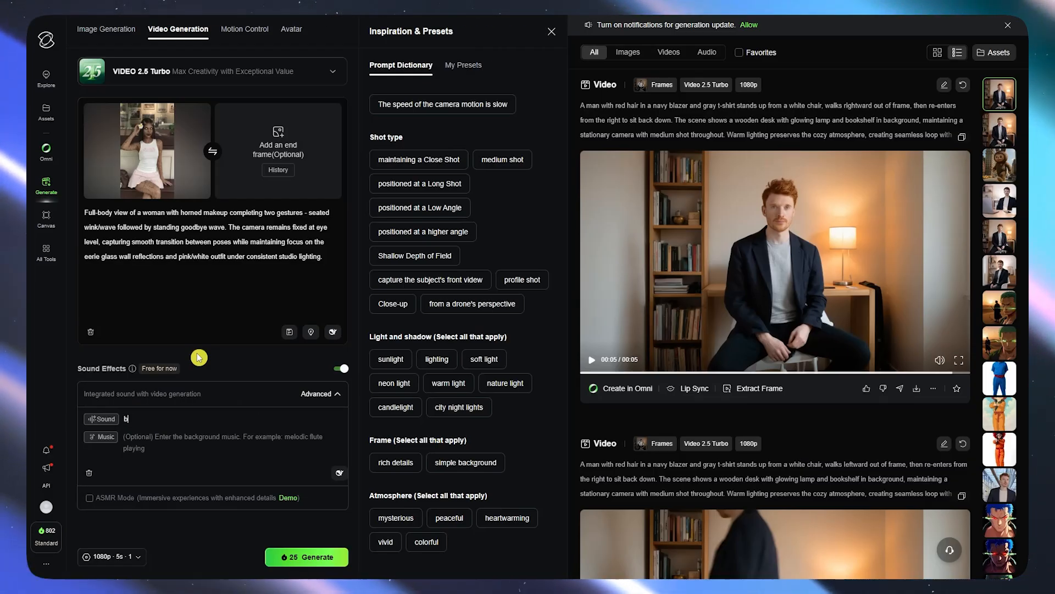
{"action": "type", "text": "ackground"}
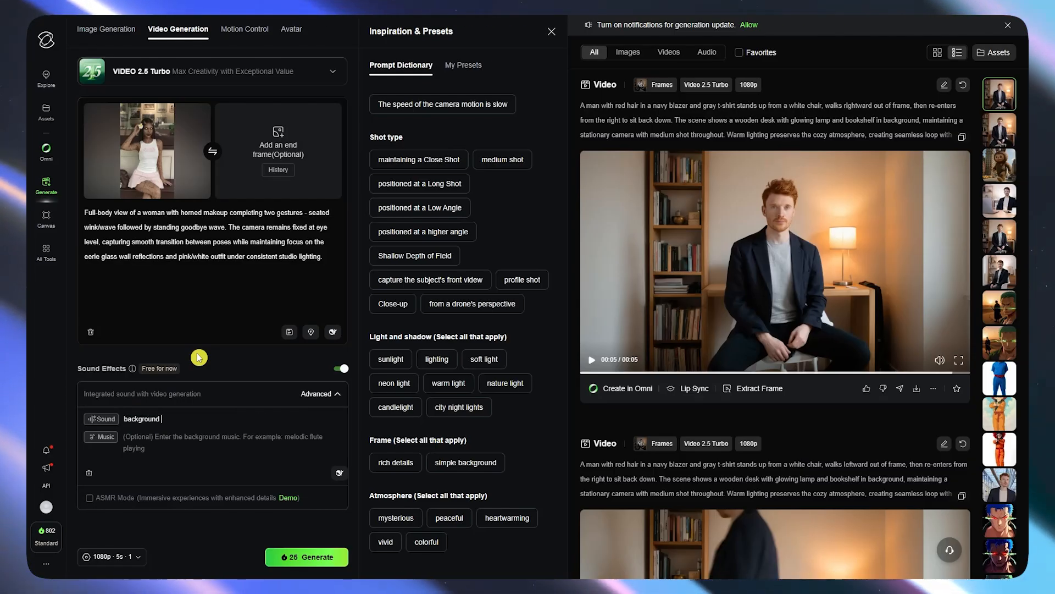
{"action": "type", "text": " noise"}
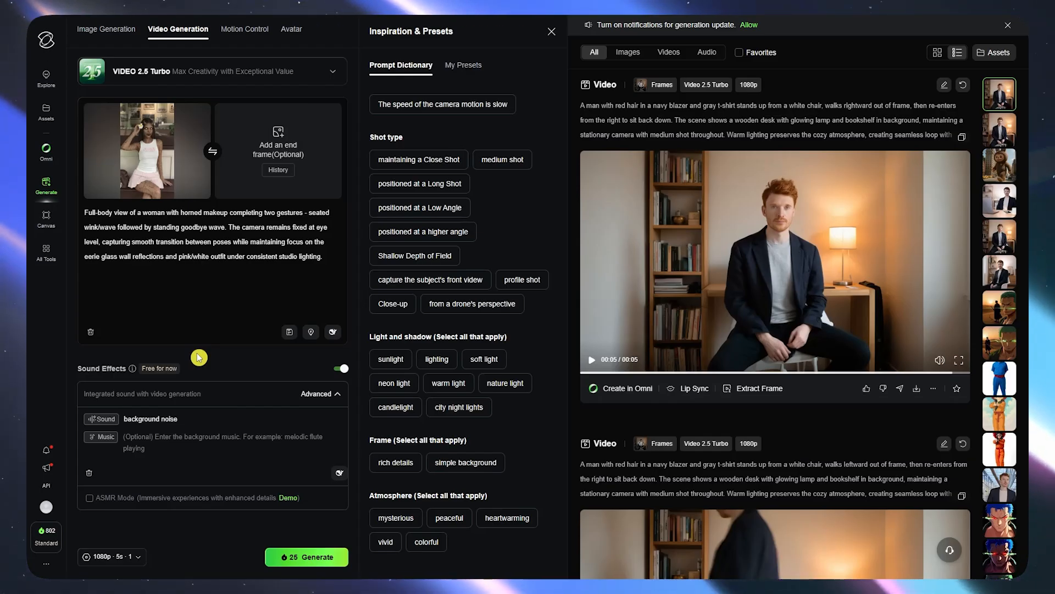
{"action": "left_click", "coordinate": [172, 443]}
Step: Set the output mode to 720p and generate the video
{"action": "left_click", "coordinate": [112, 559]}
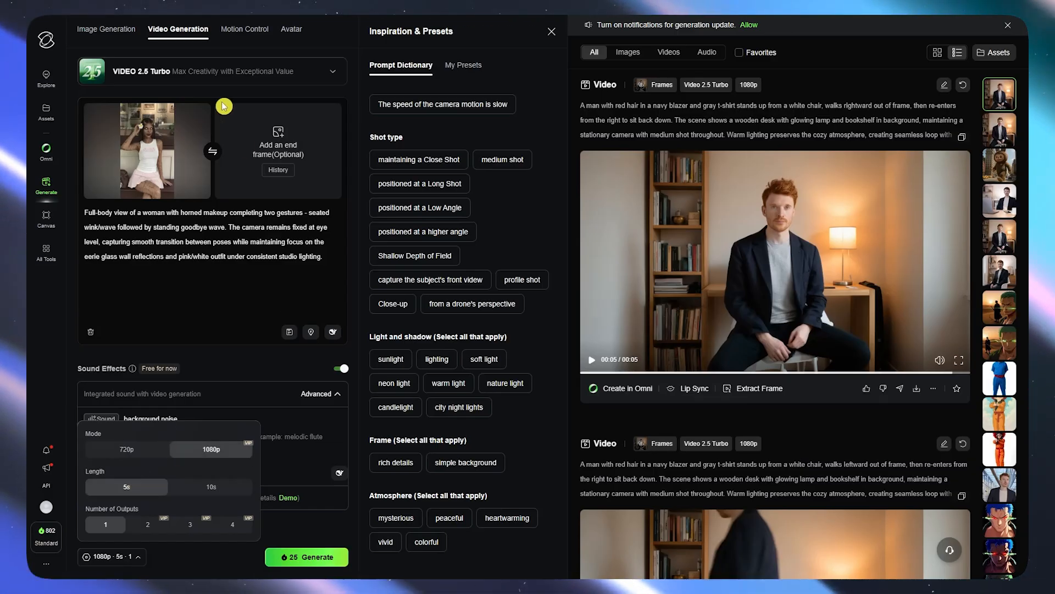
{"action": "left_click", "coordinate": [146, 453]}
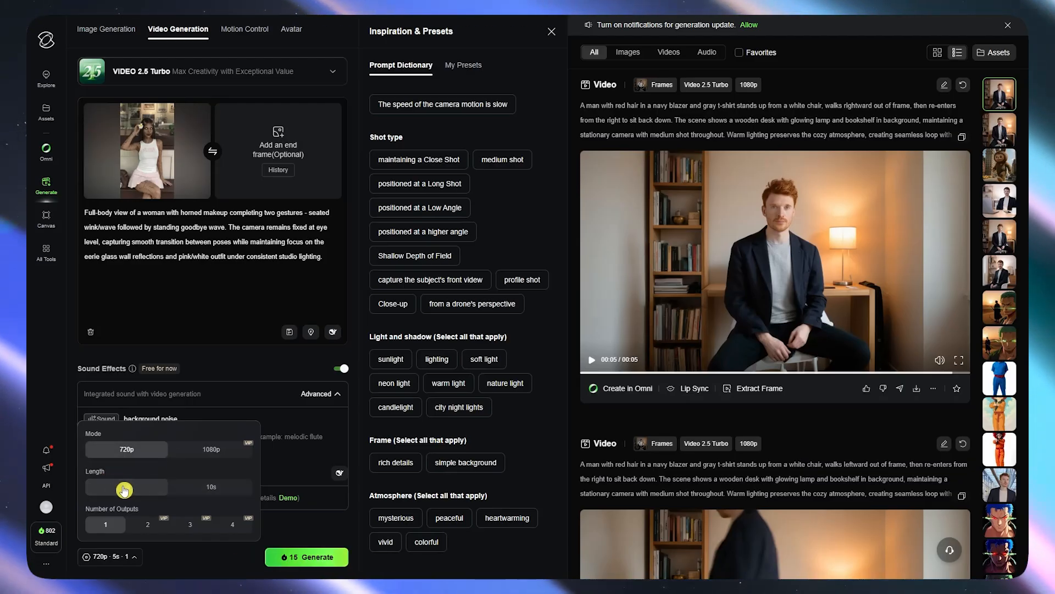
{"action": "left_click", "coordinate": [212, 562]}
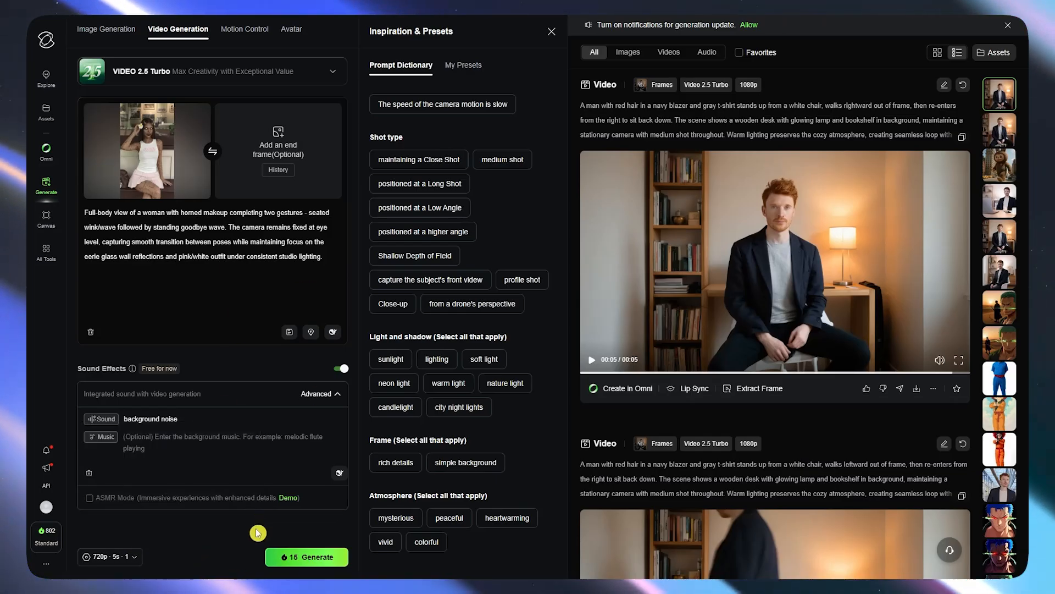
{"action": "left_click", "coordinate": [305, 557]}
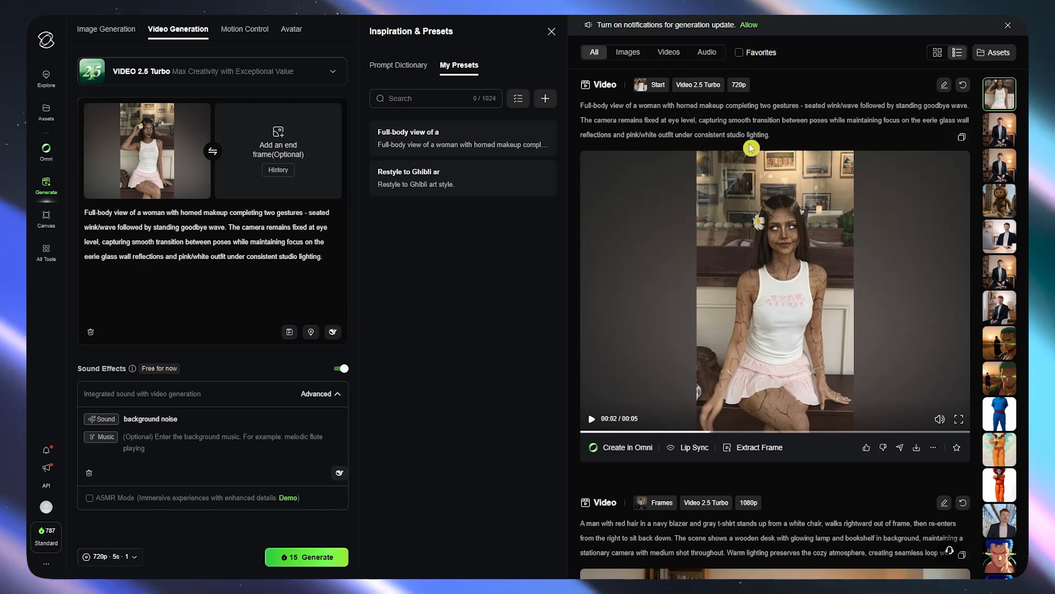
Step: Play the newly generated clip, pausing midway to examine the waving and standing motion
{"action": "left_click", "coordinate": [592, 420]}
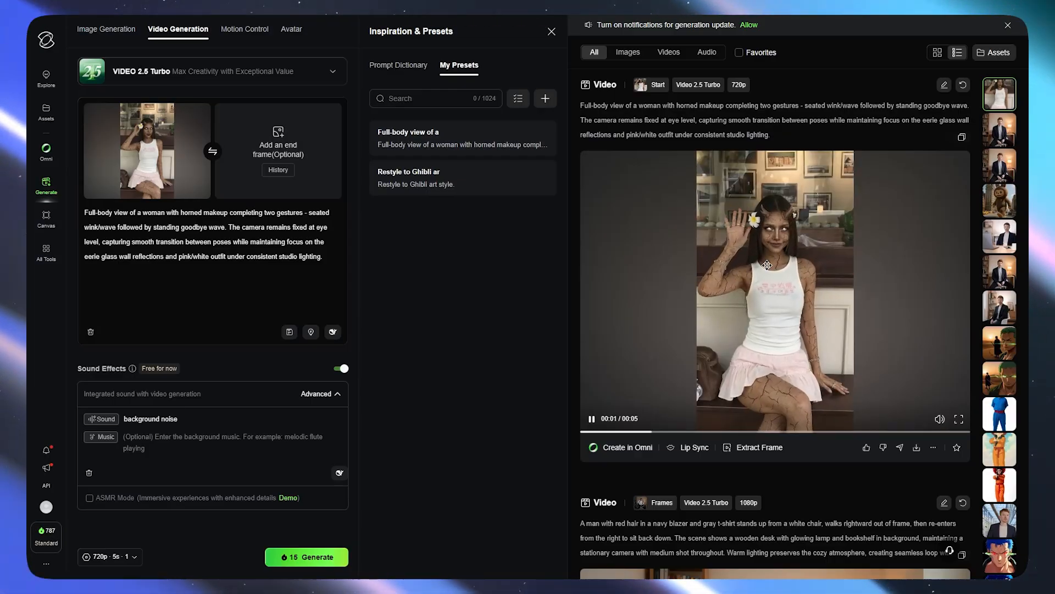
{"action": "left_click", "coordinate": [592, 420]}
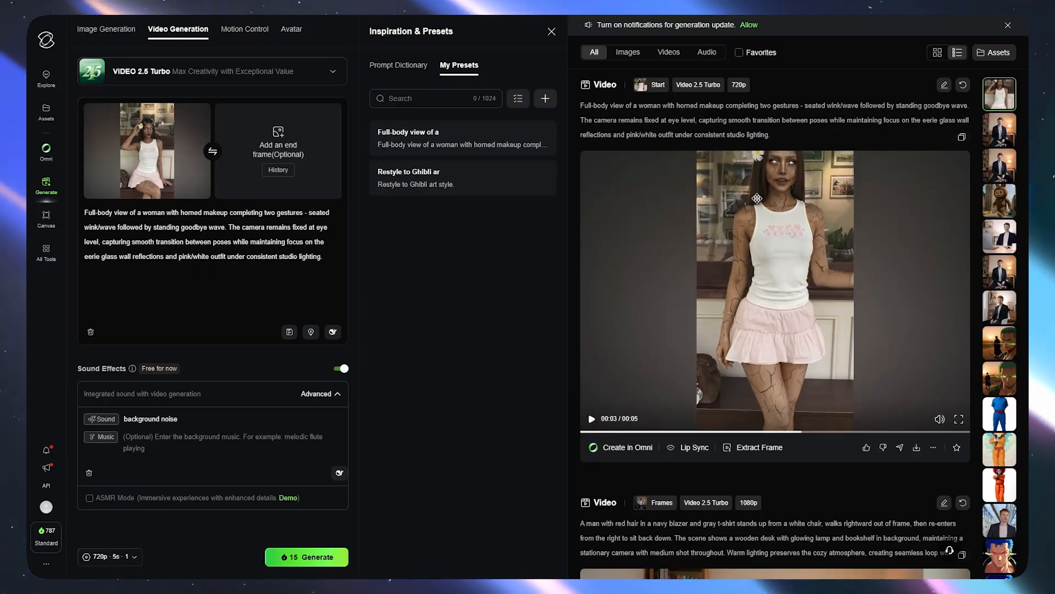
{"action": "left_click", "coordinate": [873, 235]}
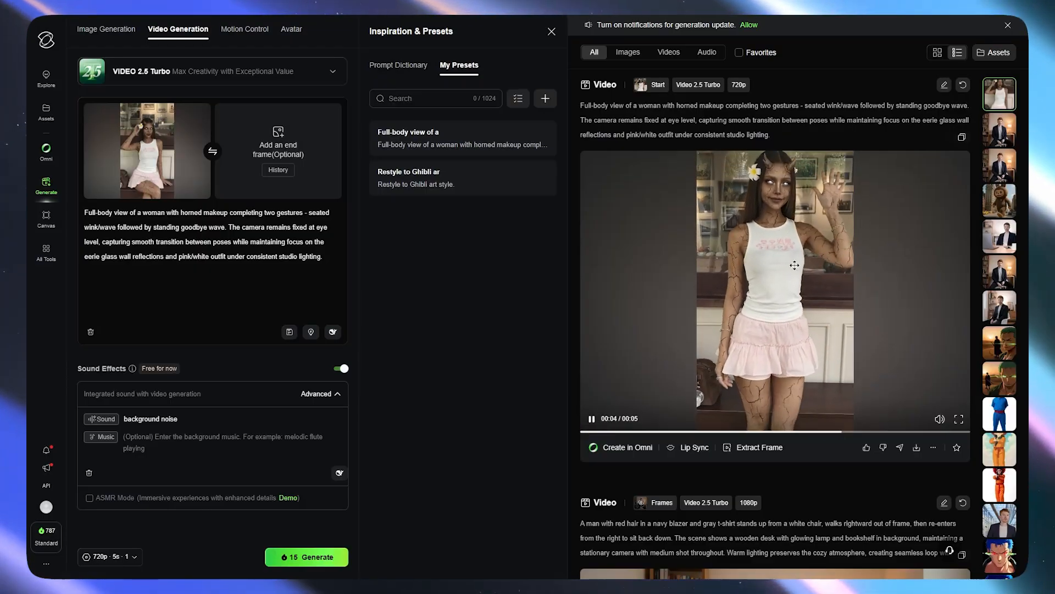
{"action": "left_click", "coordinate": [594, 422]}
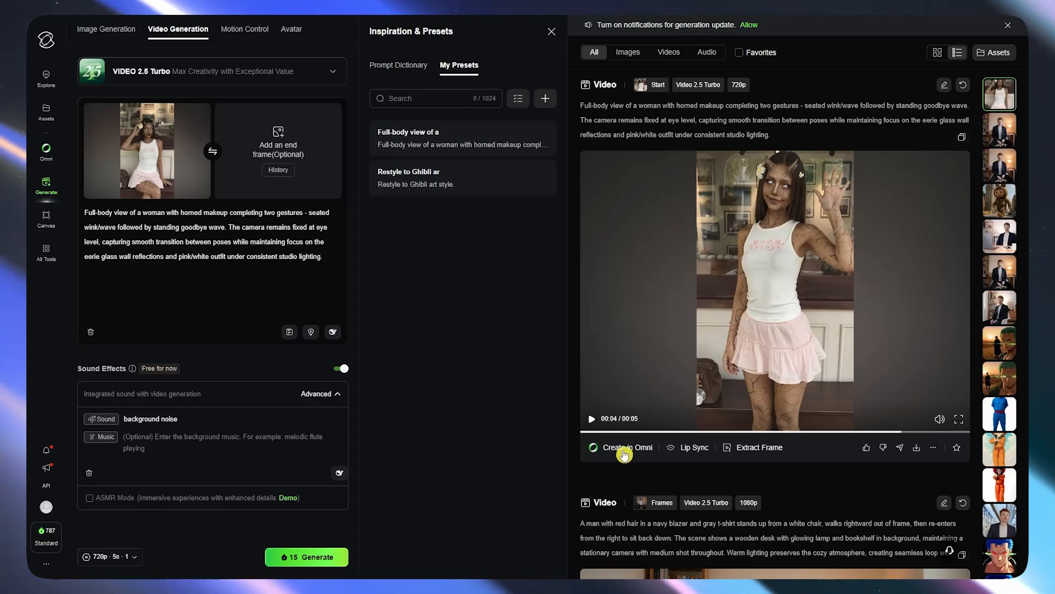
Step: Open the generated clip in Lip Sync, check the local dubbing option, and enter the speech text "Hi, this is the sample voice."
{"action": "left_click", "coordinate": [697, 452]}
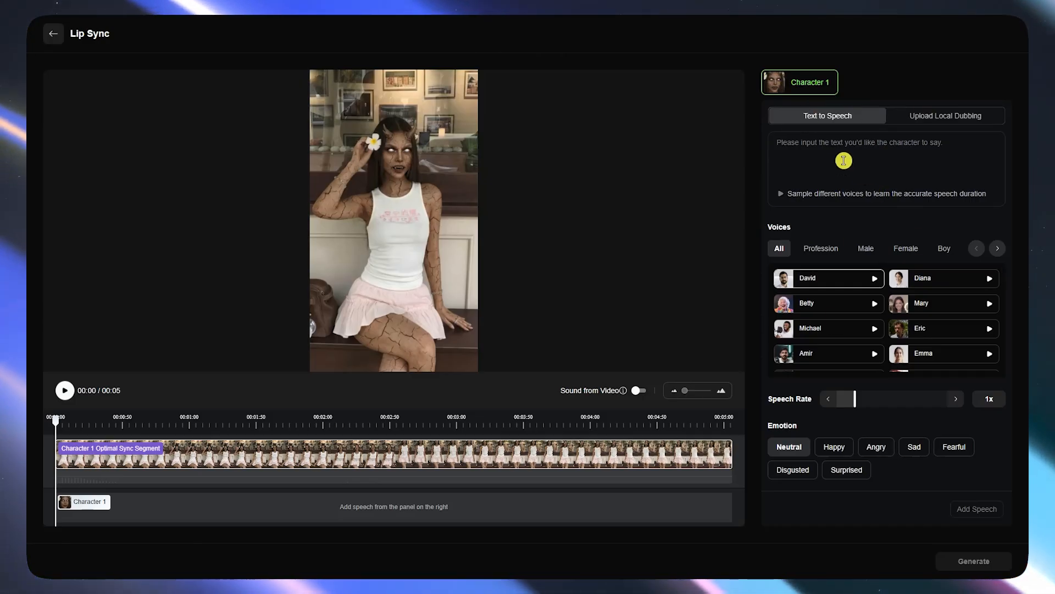
{"action": "left_click", "coordinate": [949, 126]}
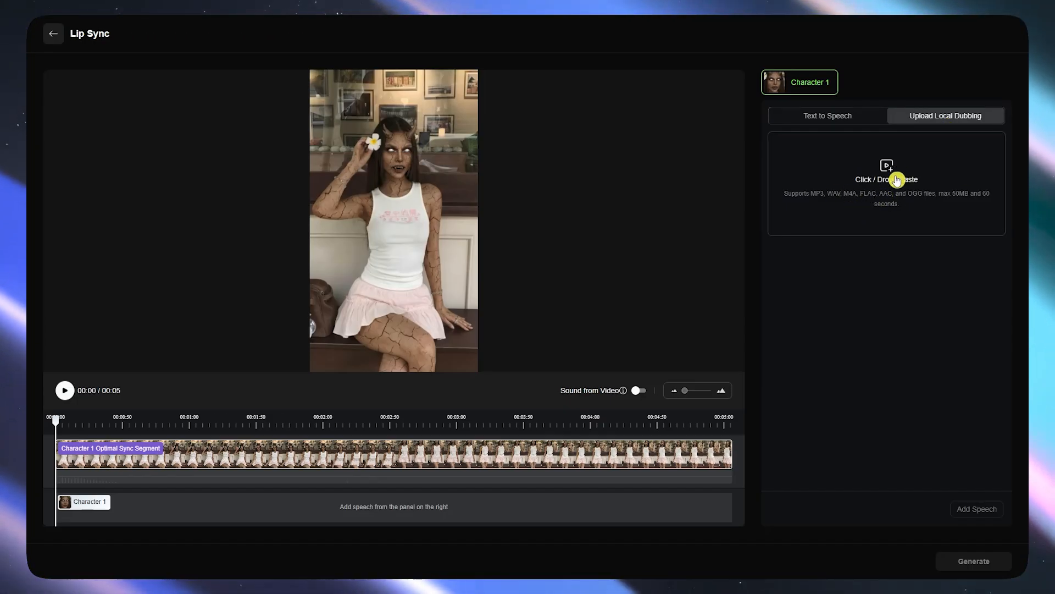
{"action": "left_click", "coordinate": [830, 115]}
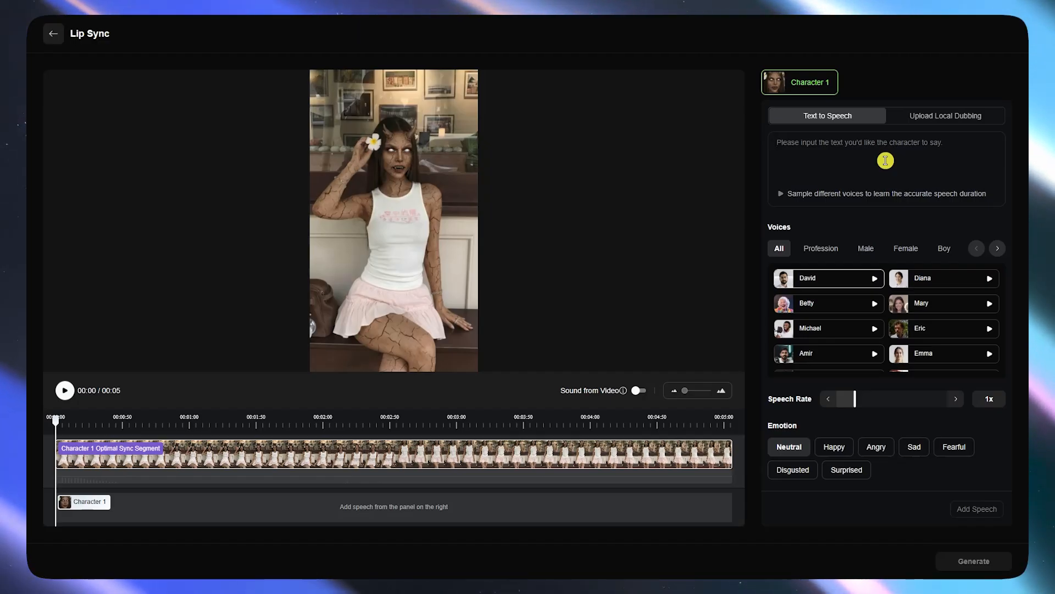
{"action": "type", "text": "H"}
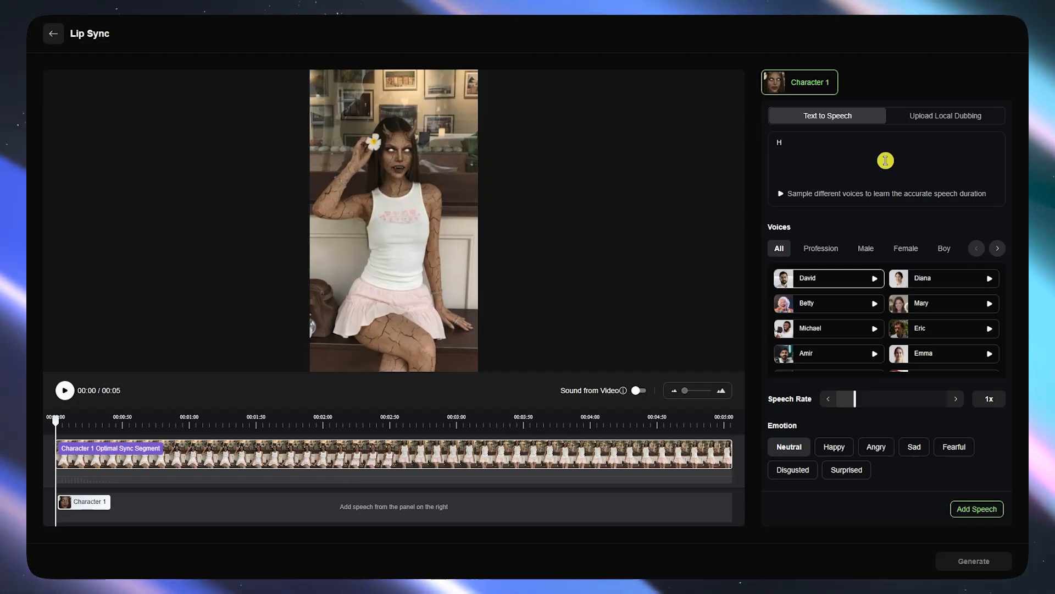
{"action": "type", "text": "i, this is the sample voice"}
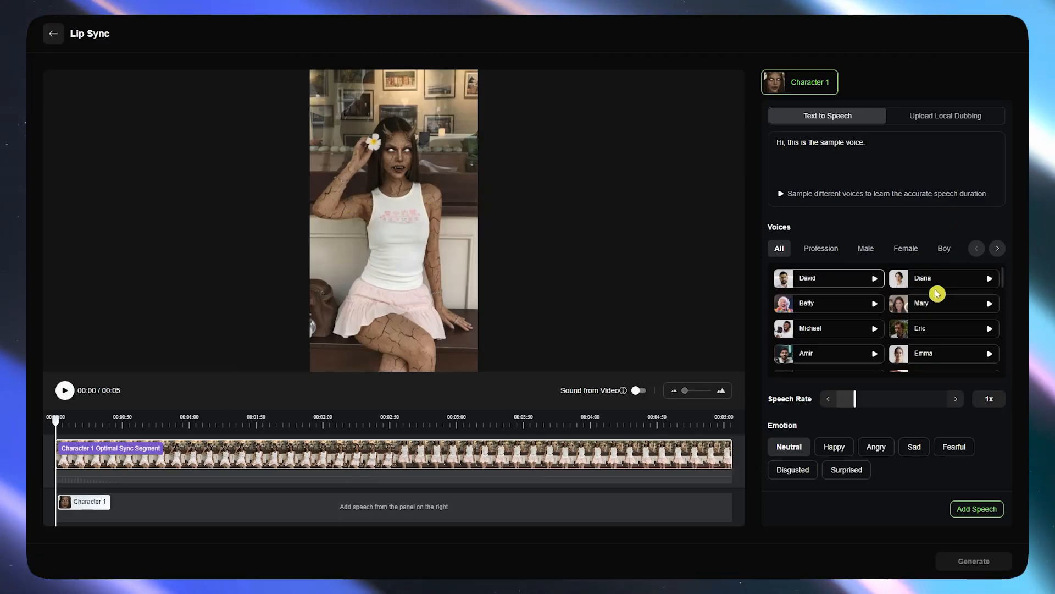
Step: Sample the Diana, Mary, Emma and Nicole voices with the speech text, and choose the Ashley voice
{"action": "scroll", "coordinate": [936, 298], "scroll_direction": "down", "scroll_amount": 1}
{"action": "scroll", "coordinate": [932, 300], "scroll_direction": "up", "scroll_amount": 1}
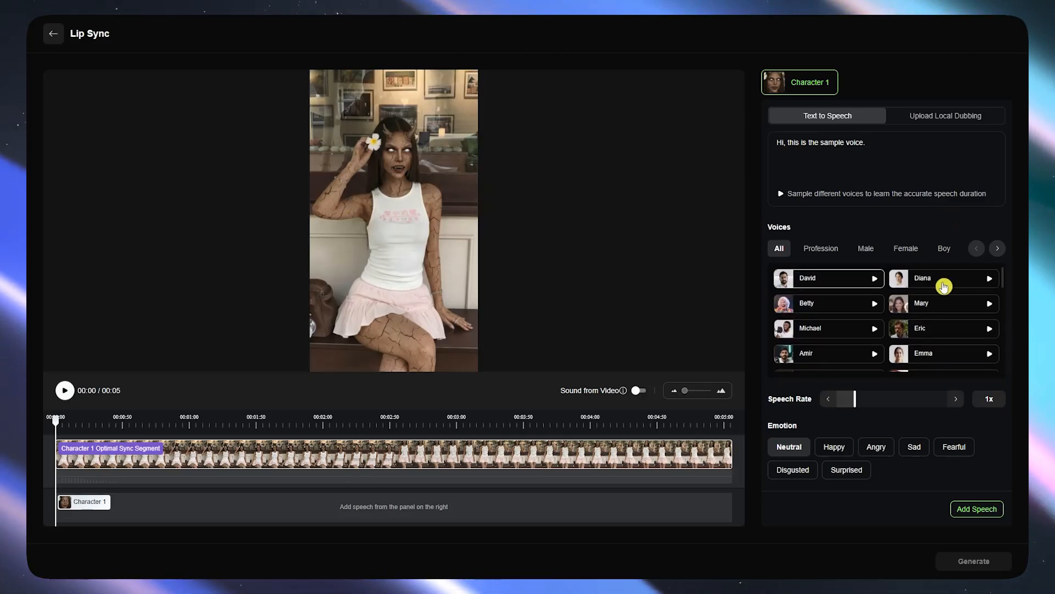
{"action": "left_click", "coordinate": [990, 281]}
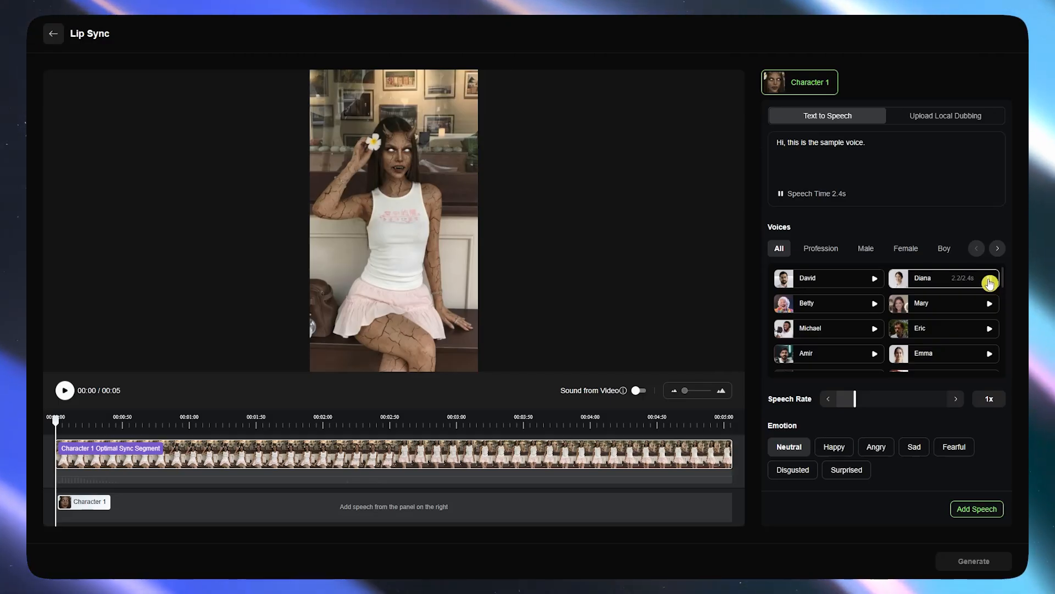
{"action": "left_click", "coordinate": [991, 310]}
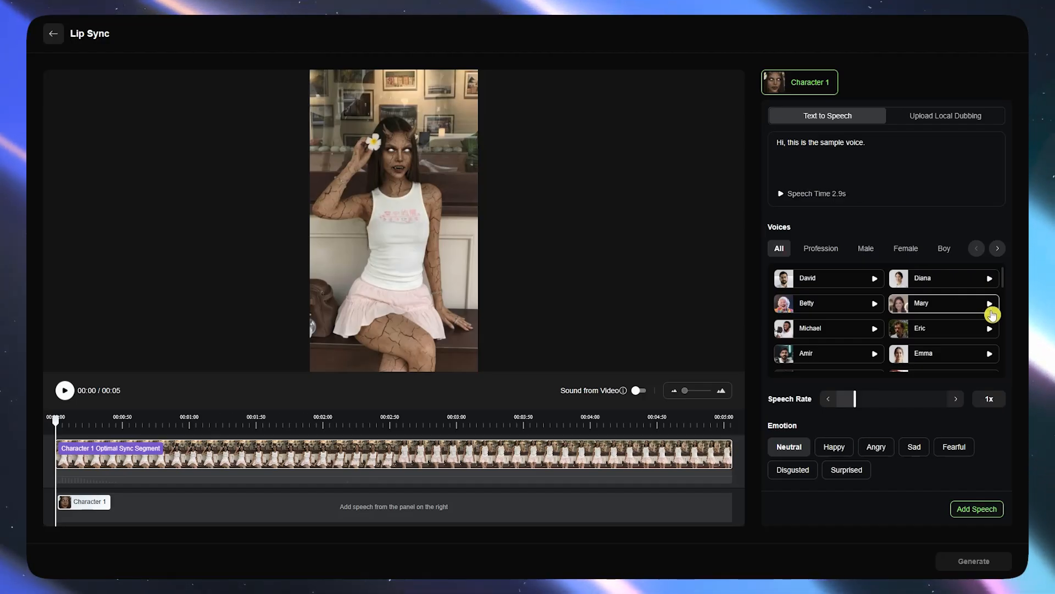
{"action": "left_click", "coordinate": [990, 356]}
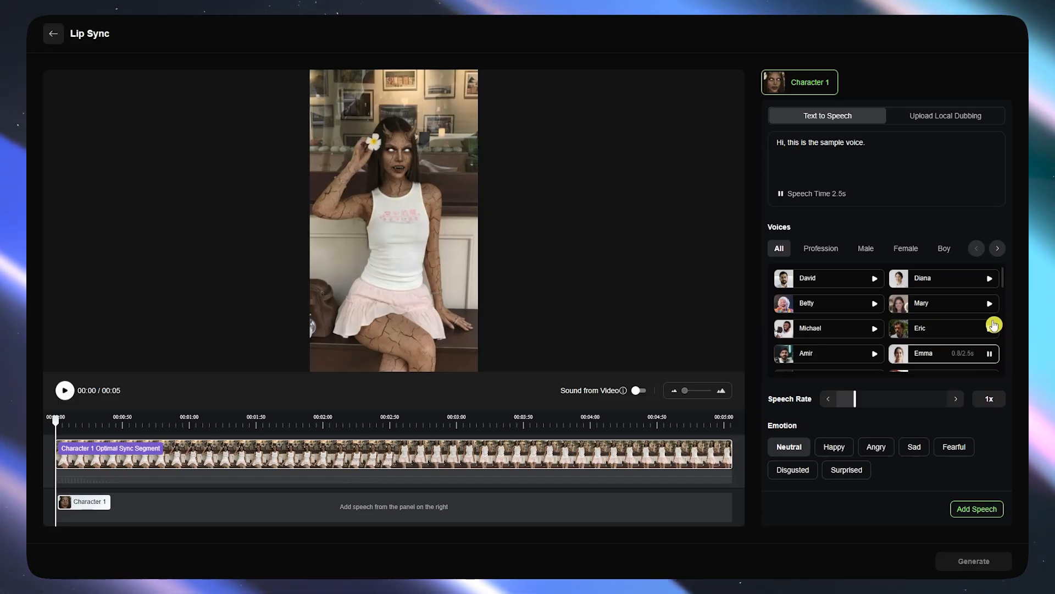
{"action": "scroll", "coordinate": [972, 332], "scroll_direction": "down", "scroll_amount": 1}
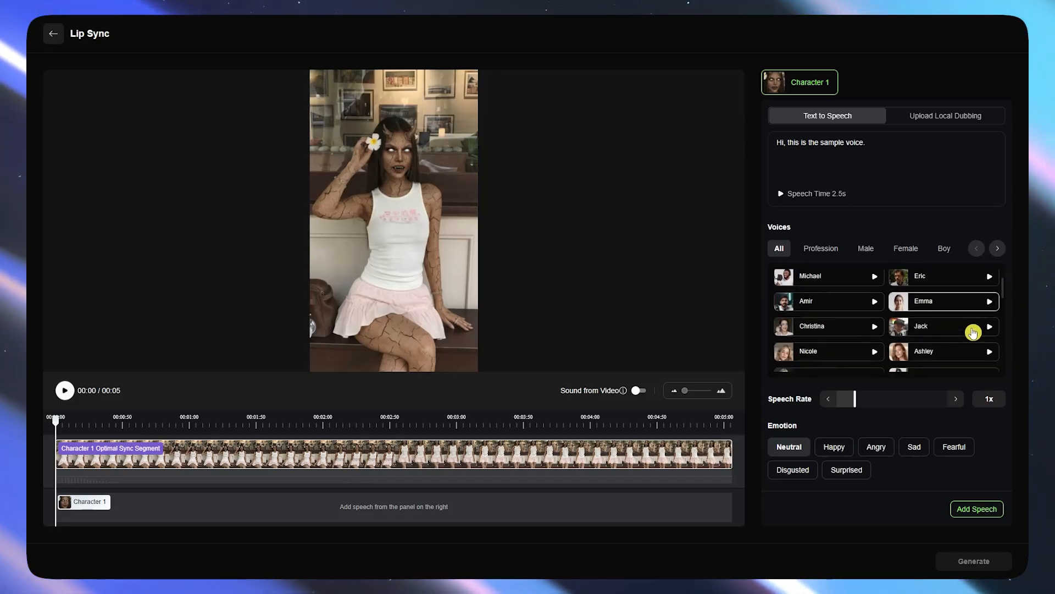
{"action": "scroll", "coordinate": [947, 325], "scroll_direction": "down", "scroll_amount": 1}
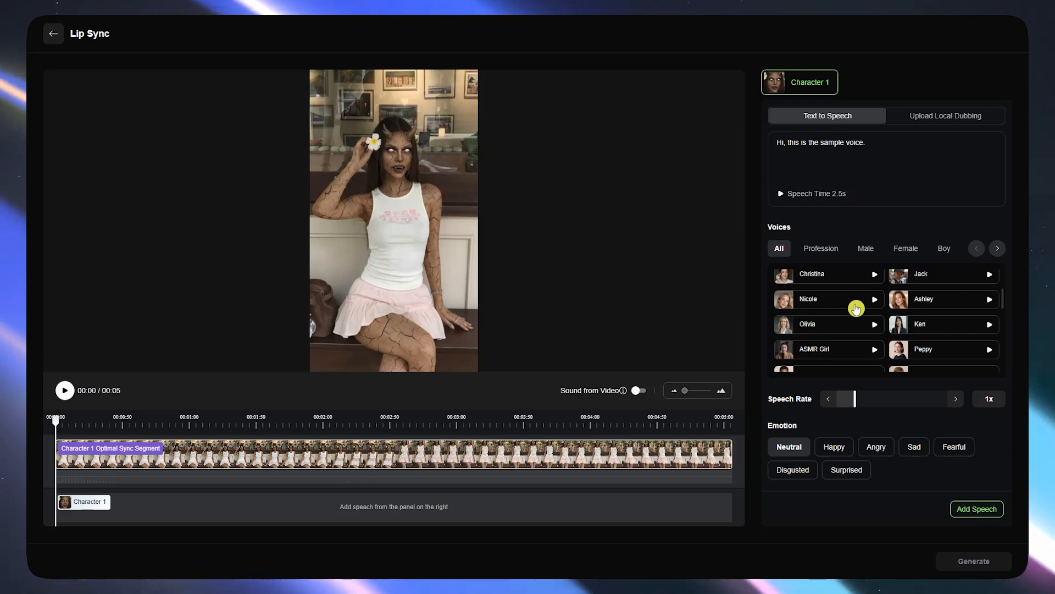
{"action": "left_click", "coordinate": [878, 304]}
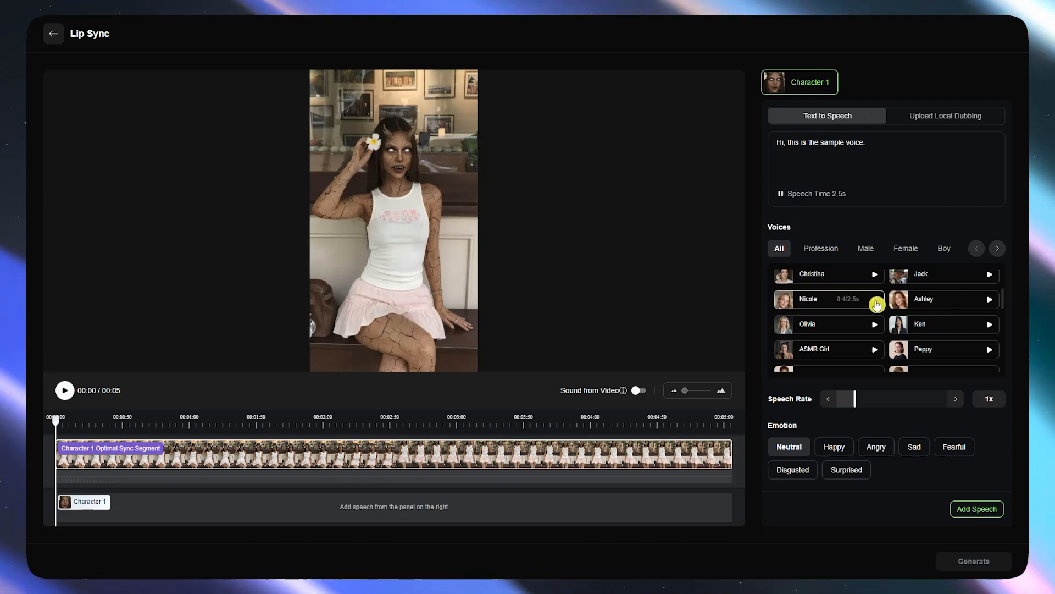
{"action": "left_click", "coordinate": [989, 303]}
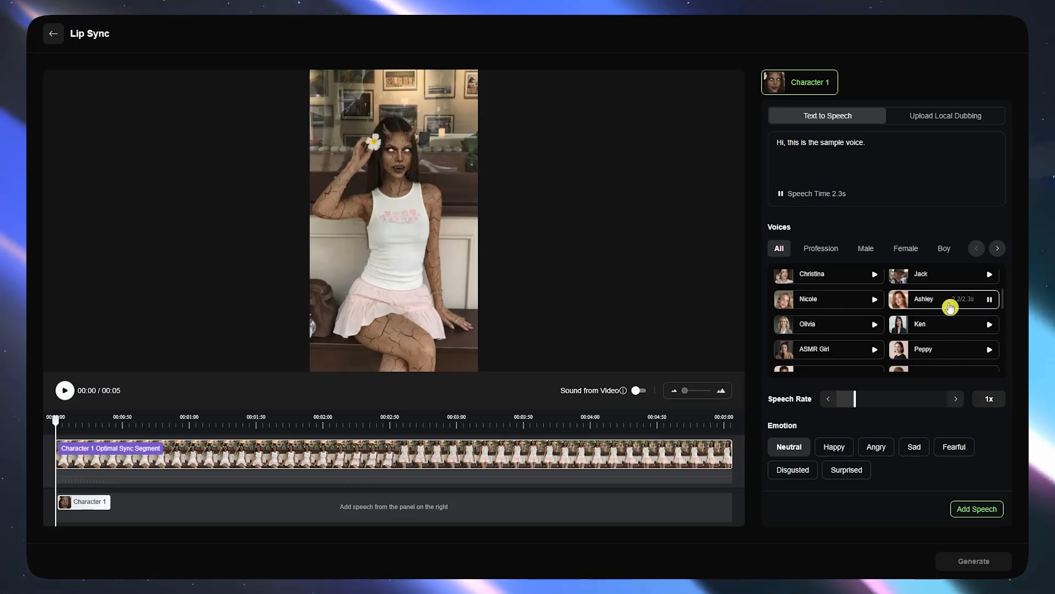
{"action": "scroll", "coordinate": [942, 305], "scroll_direction": "up", "scroll_amount": 3}
{"action": "scroll", "coordinate": [929, 342], "scroll_direction": "down", "scroll_amount": 3}
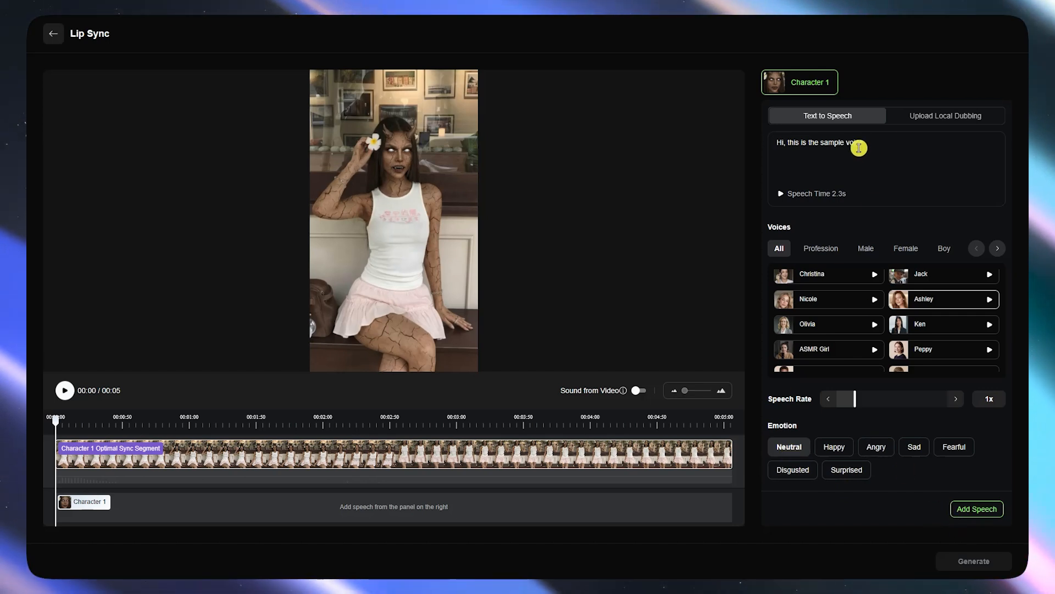
Step: Add the Ashley speech to Character 1's timeline track and play the video with it
{"action": "left_click", "coordinate": [967, 505]}
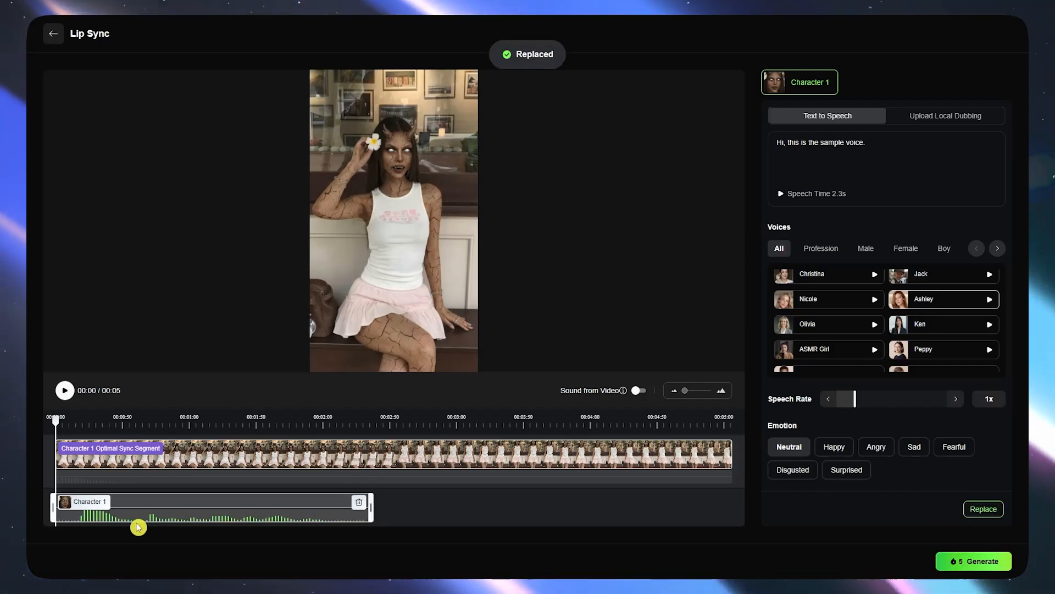
{"action": "key", "text": "space"}
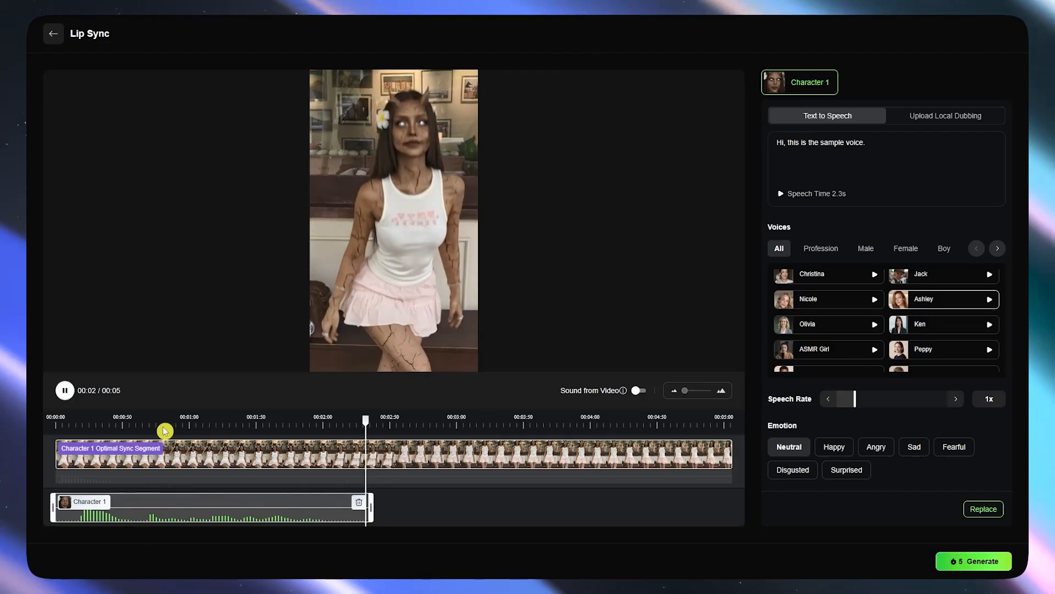
Step: Return the lip-sync timeline to its start and generate the lip-synced video with the Ashley speech
{"action": "left_click", "coordinate": [59, 422]}
{"action": "left_click_drag", "start_coordinate": [60, 422], "coordinate": [53, 421]}
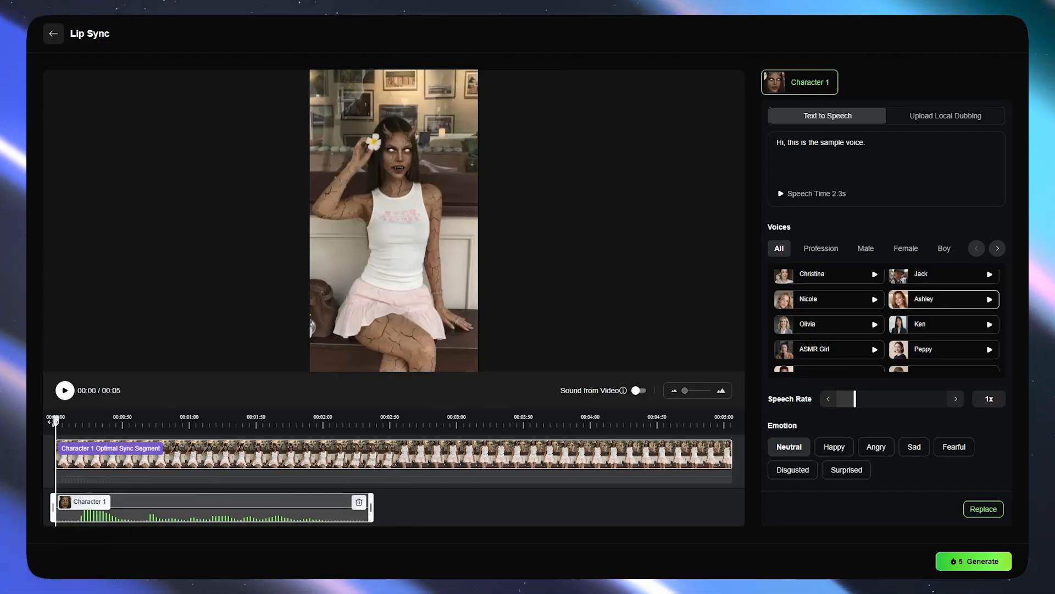
{"action": "left_click", "coordinate": [979, 566]}
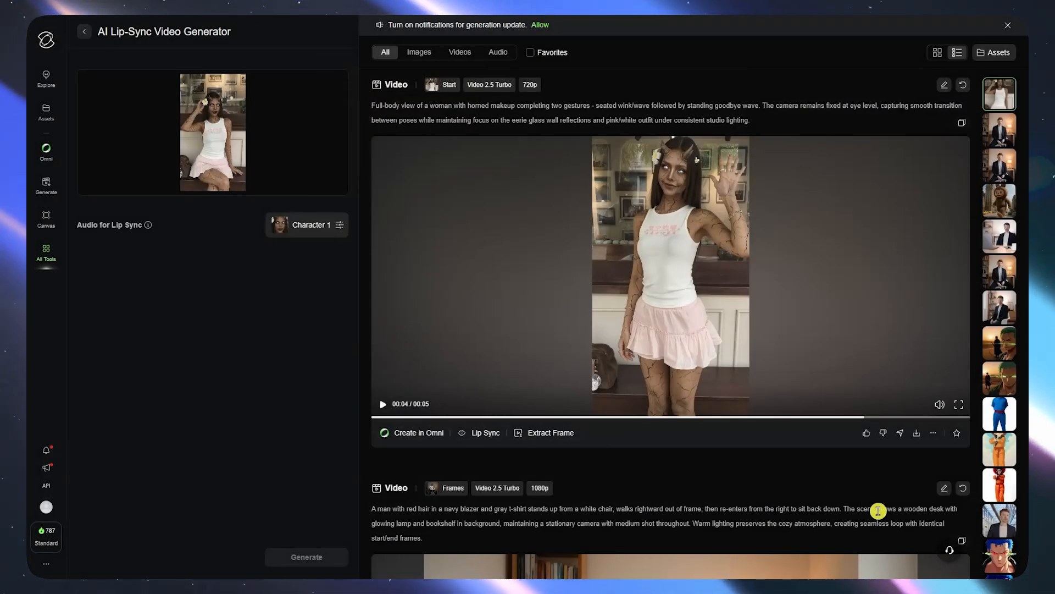
Step: Play the generated lip-sync clip and replay it from the start to check the mouth movement
{"action": "left_click", "coordinate": [383, 405]}
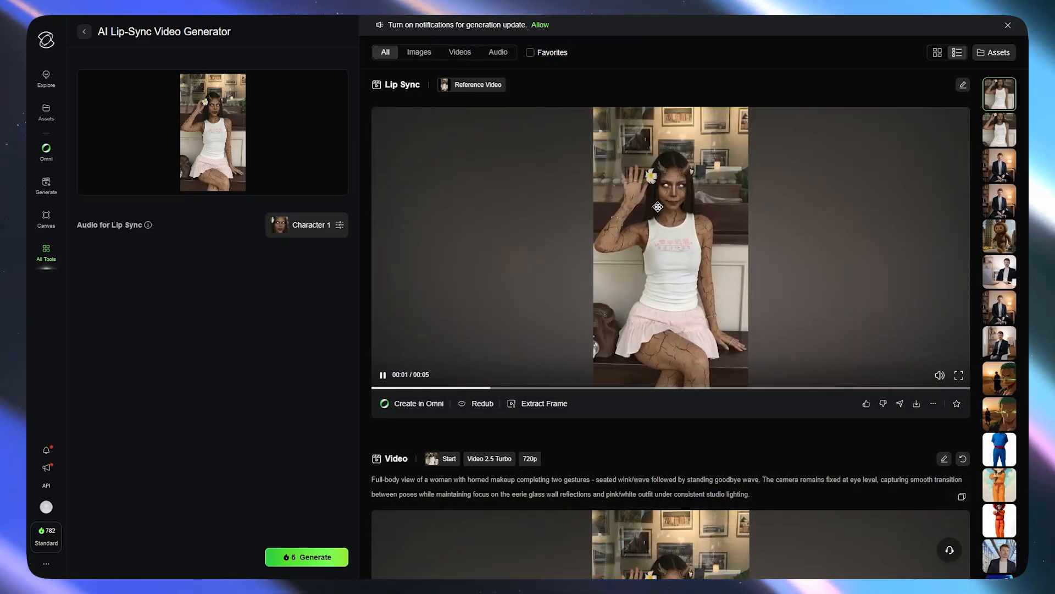
{"action": "left_click", "coordinate": [383, 379]}
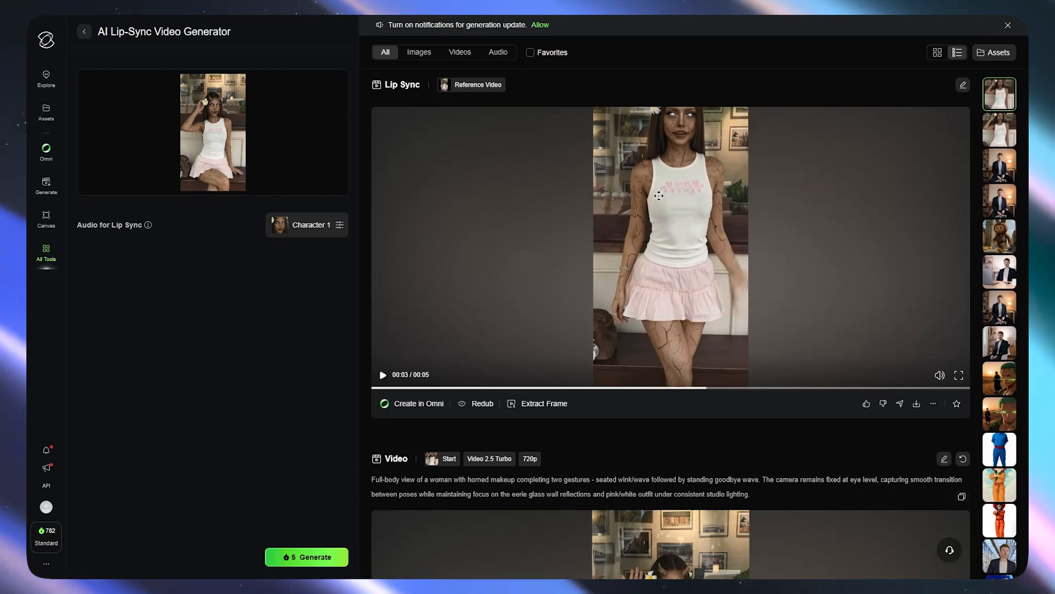
{"action": "left_click", "coordinate": [413, 387]}
{"action": "left_click", "coordinate": [414, 388]}
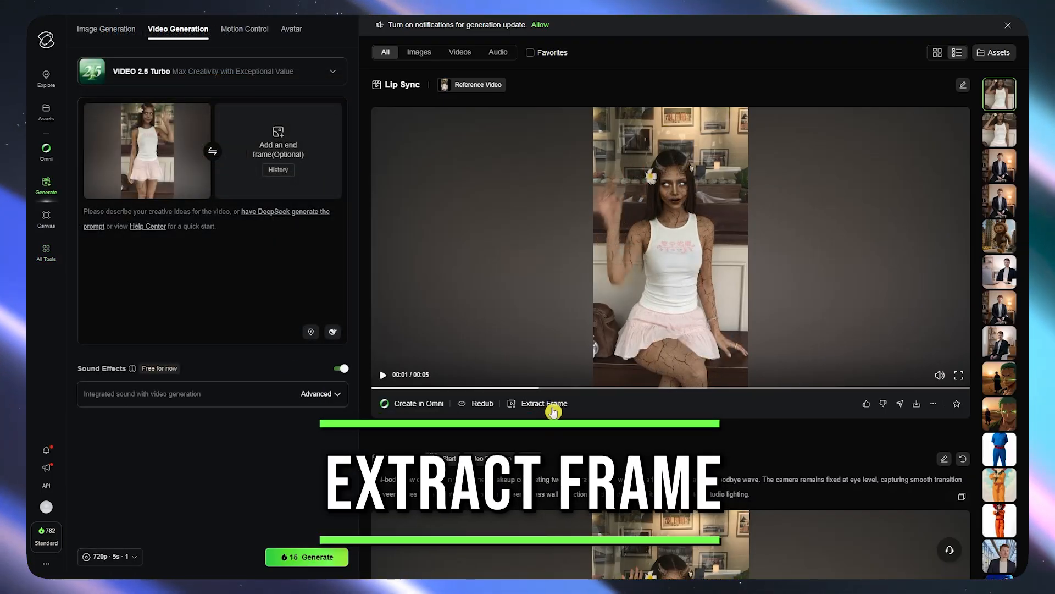
Step: Extract the frame where the woman stands and waves from the lip-sync clip as a start frame
{"action": "left_click", "coordinate": [553, 405]}
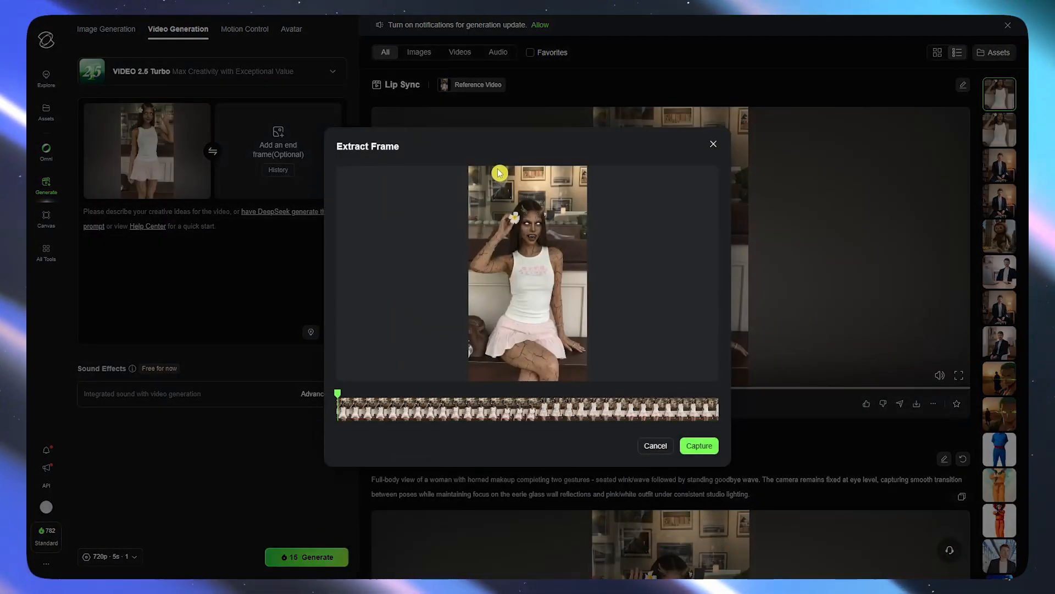
{"action": "left_click", "coordinate": [495, 413]}
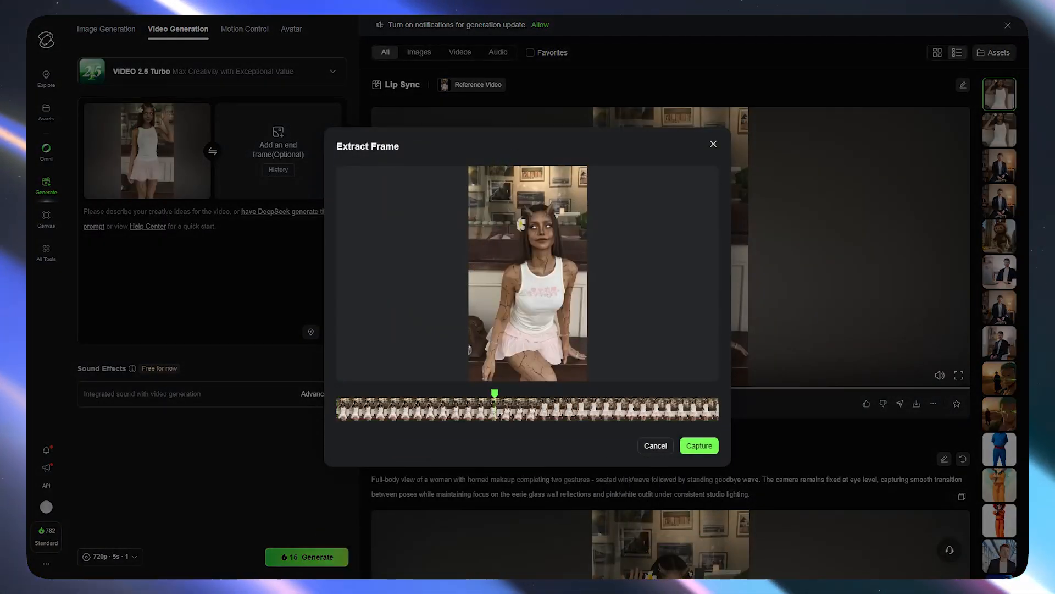
{"action": "left_click_drag", "start_coordinate": [568, 419], "coordinate": [616, 419]}
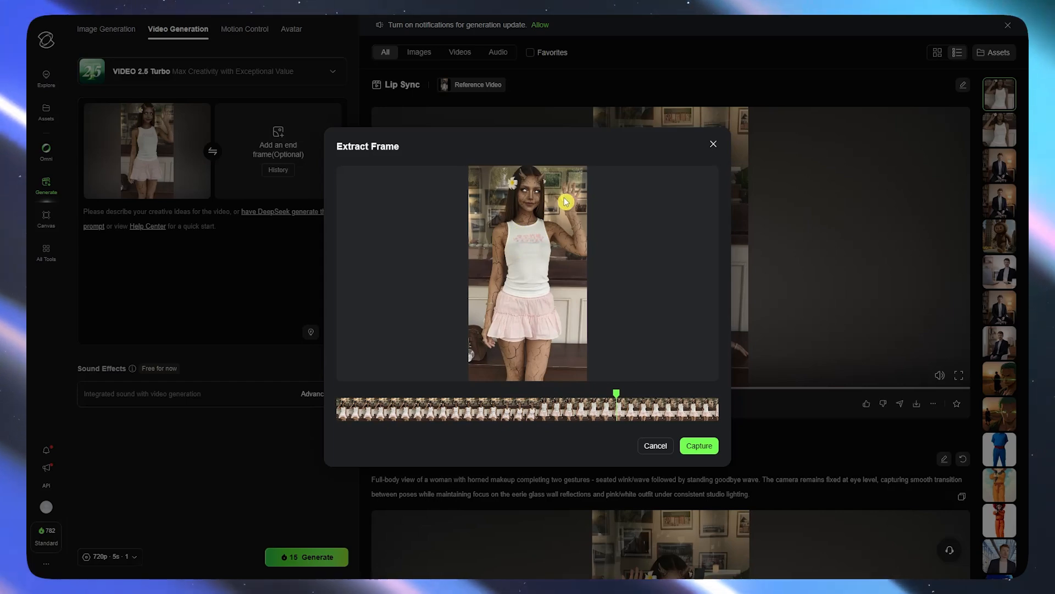
{"action": "left_click", "coordinate": [699, 446]}
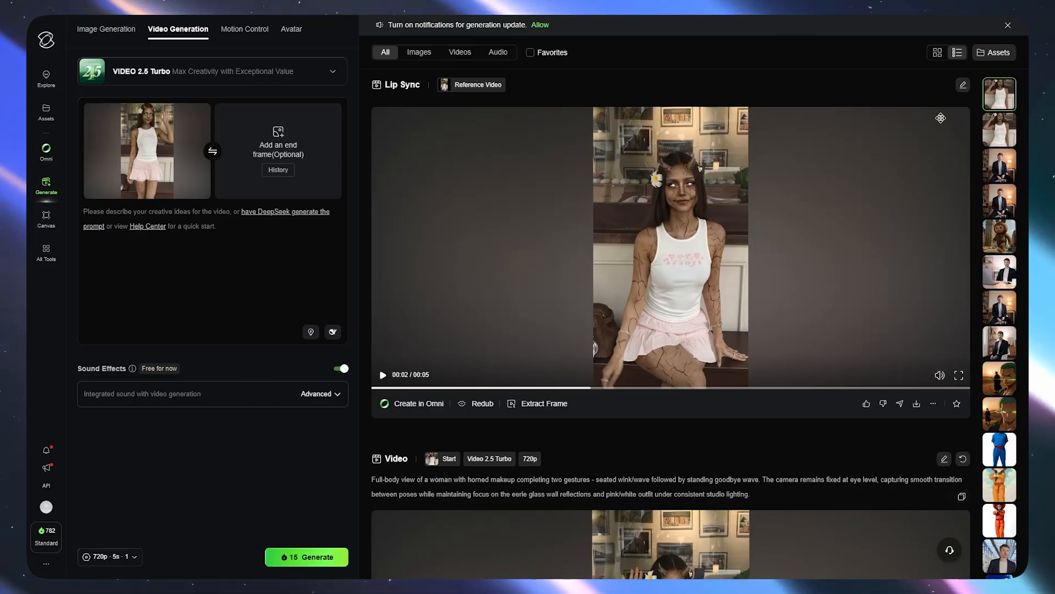
{"action": "left_click", "coordinate": [808, 281]}
{"action": "left_click", "coordinate": [267, 274]}
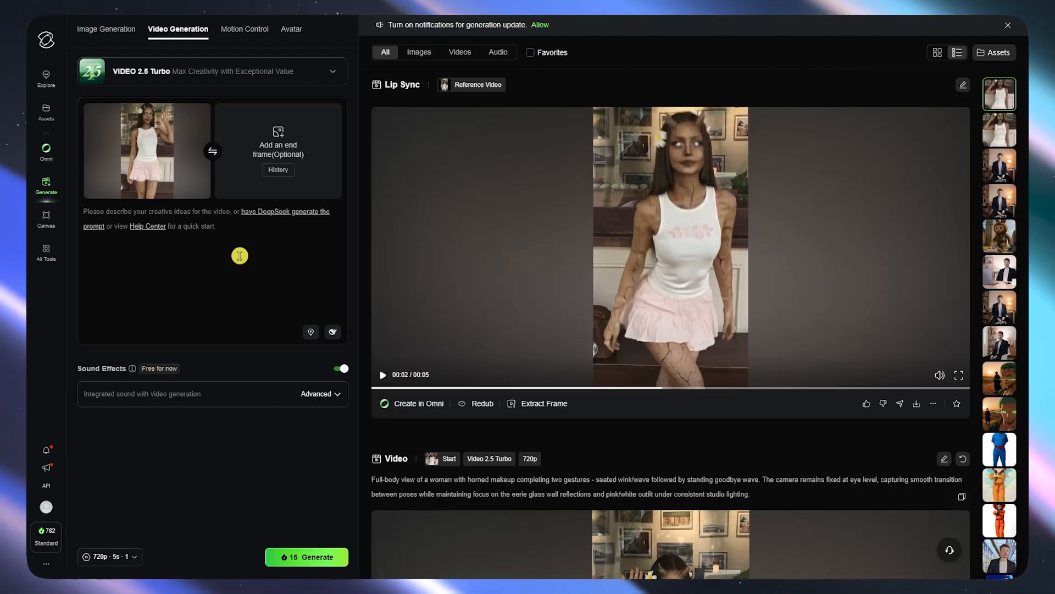
{"action": "mouse_move", "coordinate": [173, 155]}
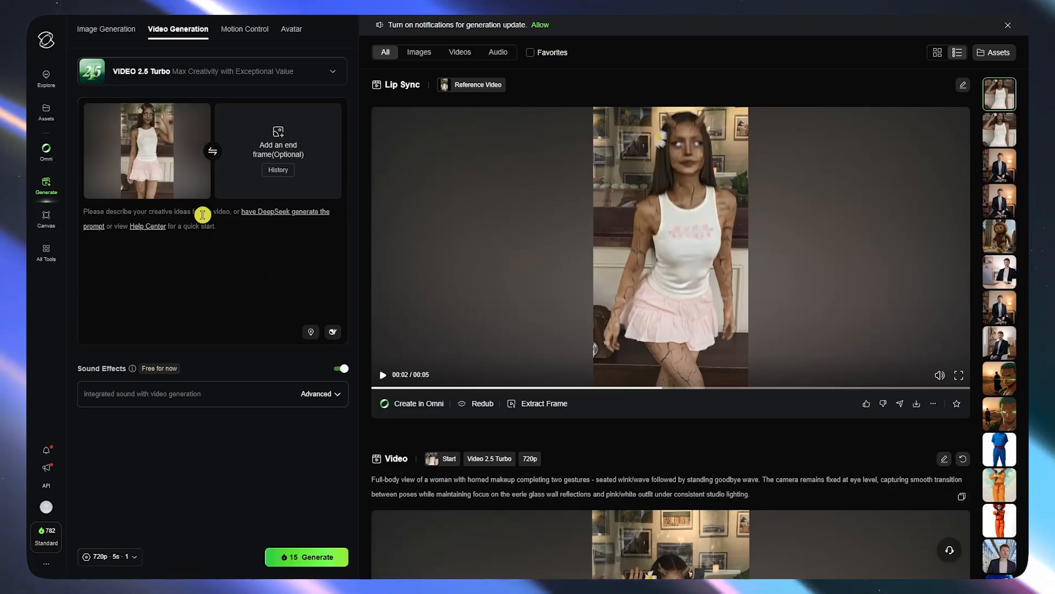
{"action": "left_click", "coordinate": [183, 248]}
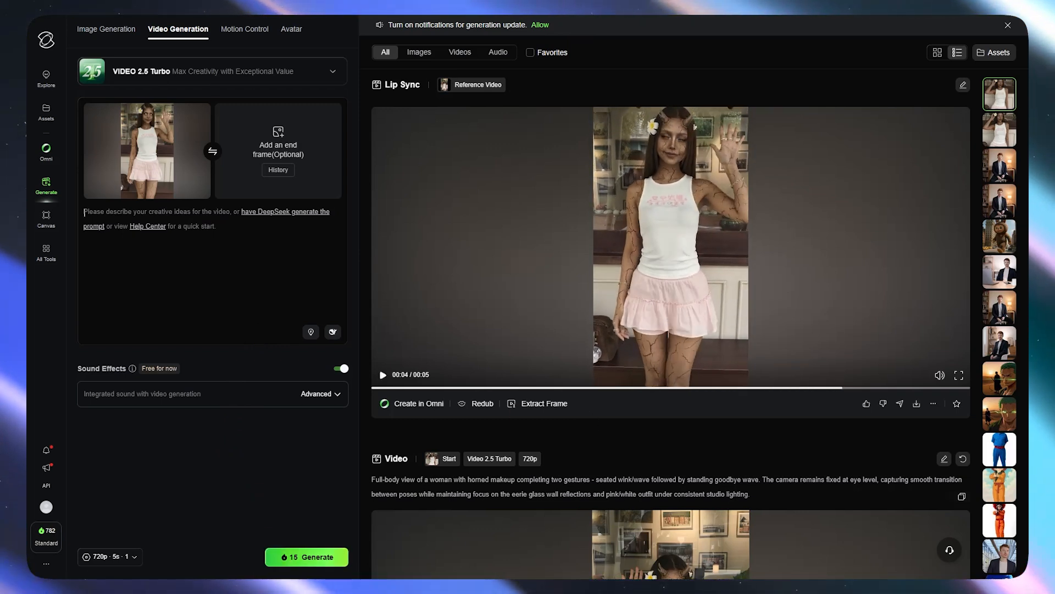
{"action": "left_click", "coordinate": [429, 186]}
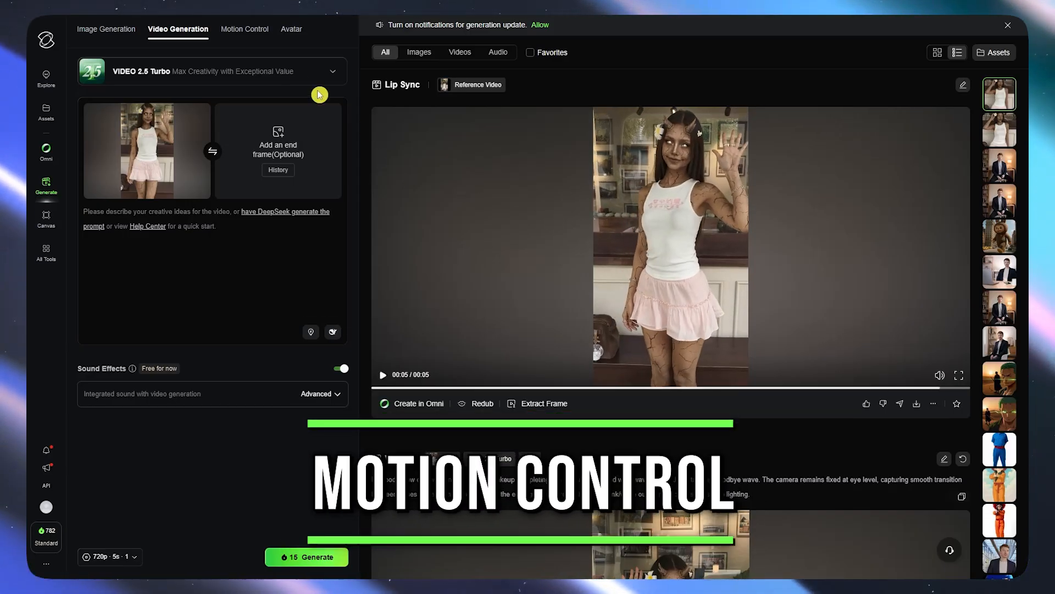
Step: Switch to Motion Control and upload hf_20260125_114743_6262d77c-aaeb-41b8-afdc-5016664d4802.mp4 as the video of actions to mimic
{"action": "left_click", "coordinate": [231, 34]}
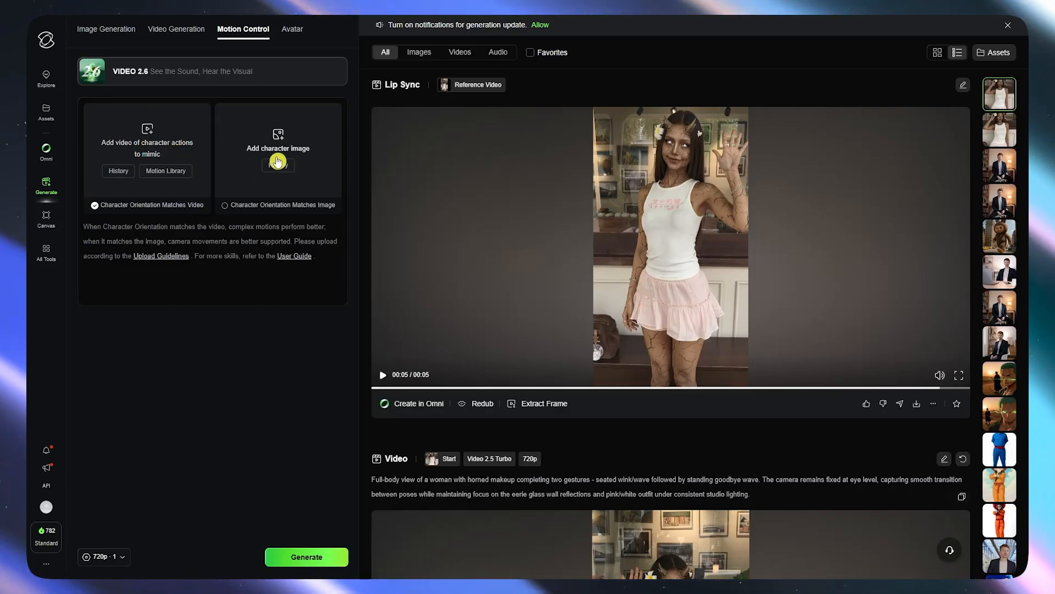
{"action": "left_click", "coordinate": [151, 158]}
{"action": "left_click", "coordinate": [187, 161]}
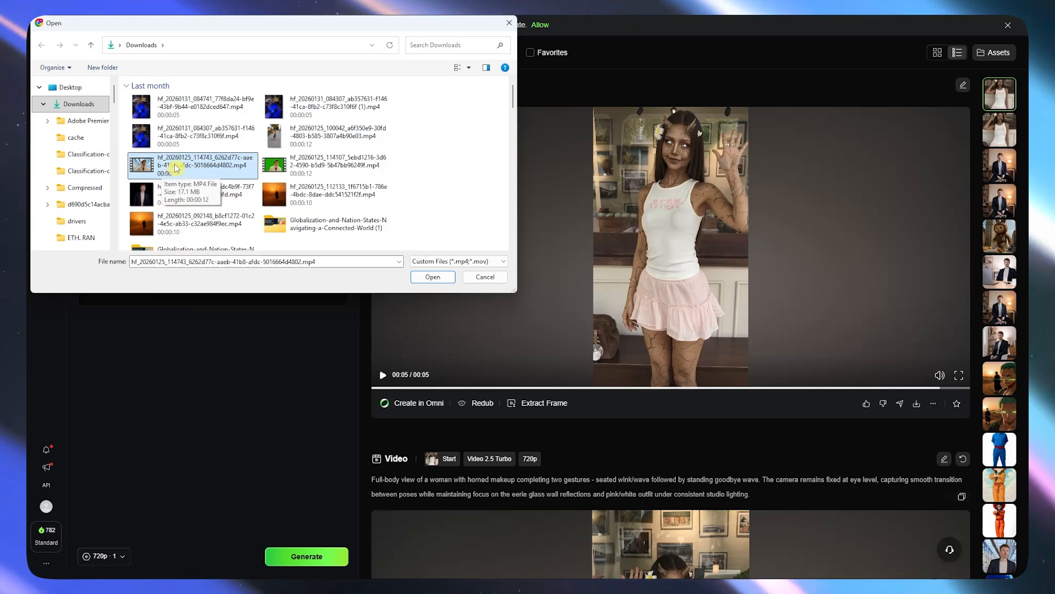
{"action": "scroll", "coordinate": [170, 168], "scroll_direction": "down", "scroll_amount": 1}
{"action": "left_click", "coordinate": [421, 277]}
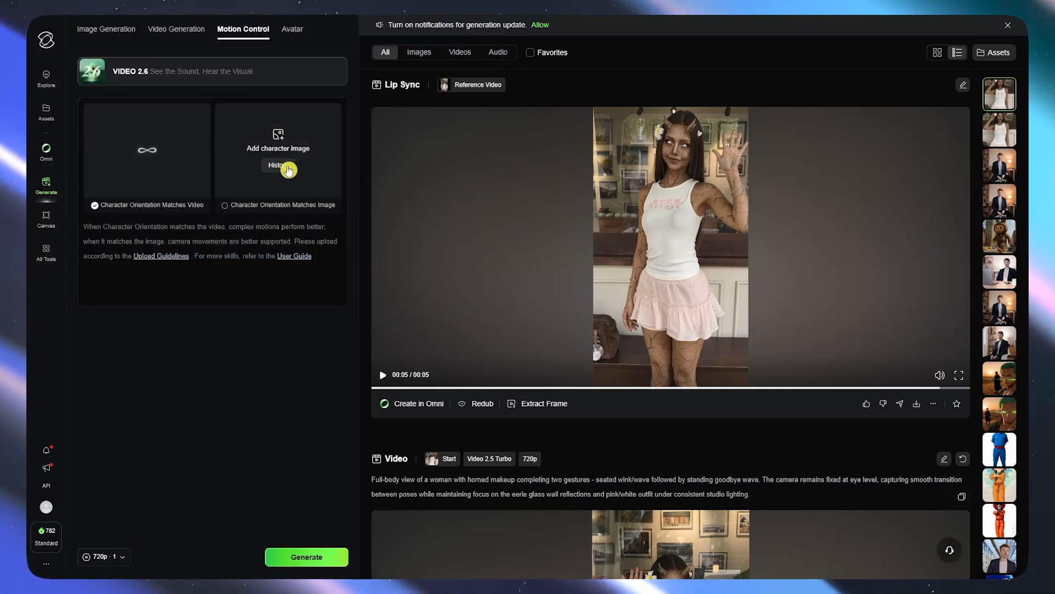
Step: Add the red-haired figure in the blue outfit from history as character image and prompt it to replace the reference video's subject
{"action": "left_click", "coordinate": [286, 166]}
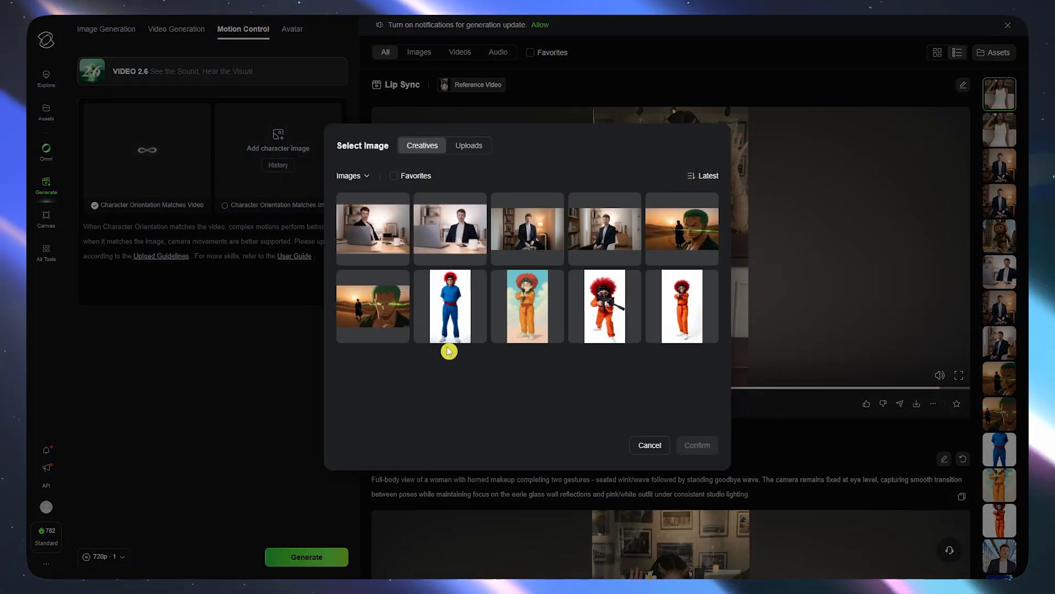
{"action": "left_click", "coordinate": [454, 308]}
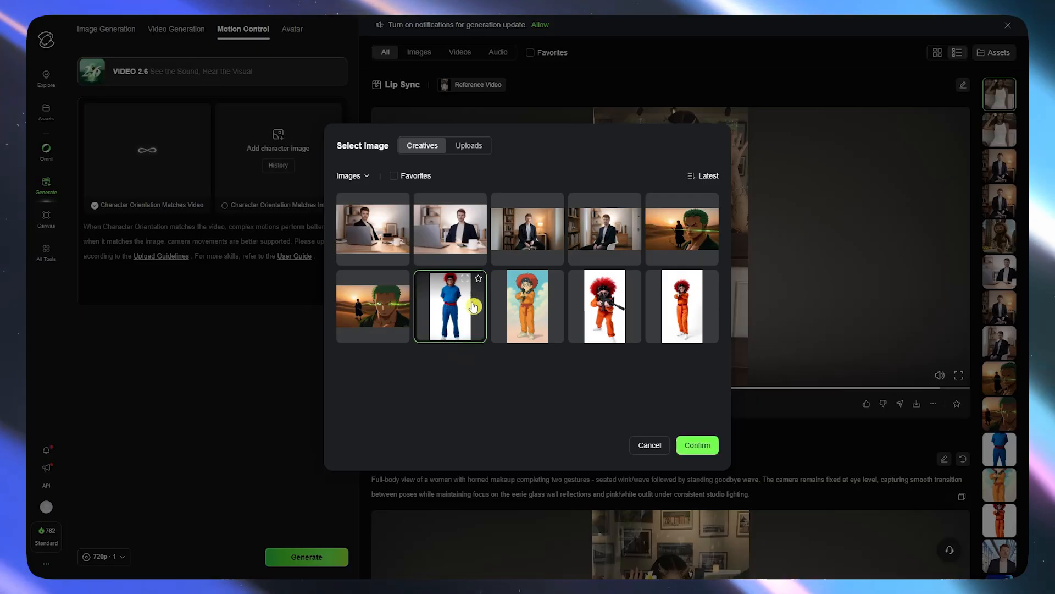
{"action": "left_click", "coordinate": [697, 445]}
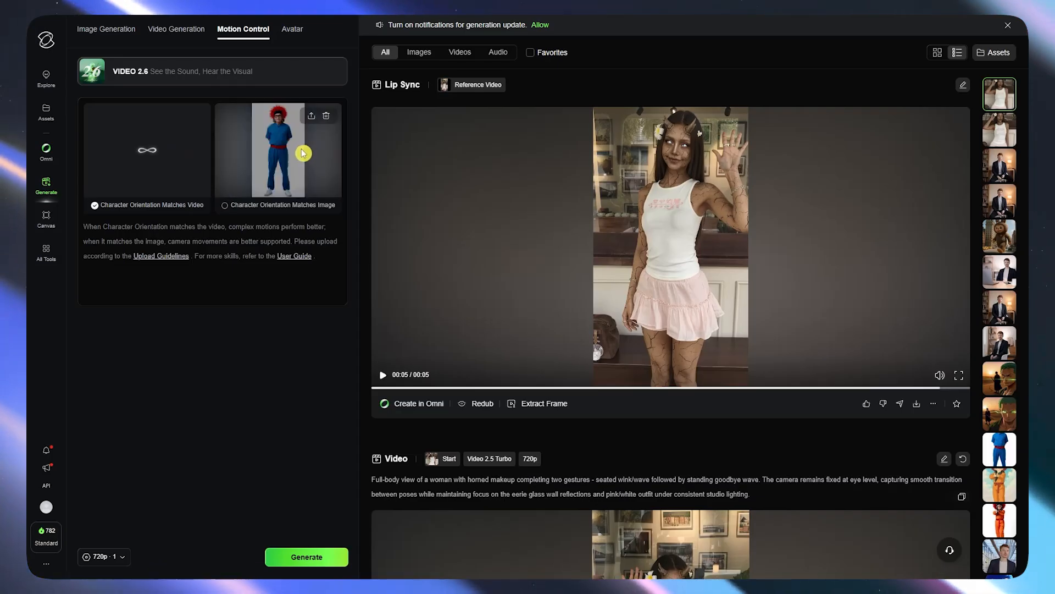
{"action": "left_click", "coordinate": [266, 230]}
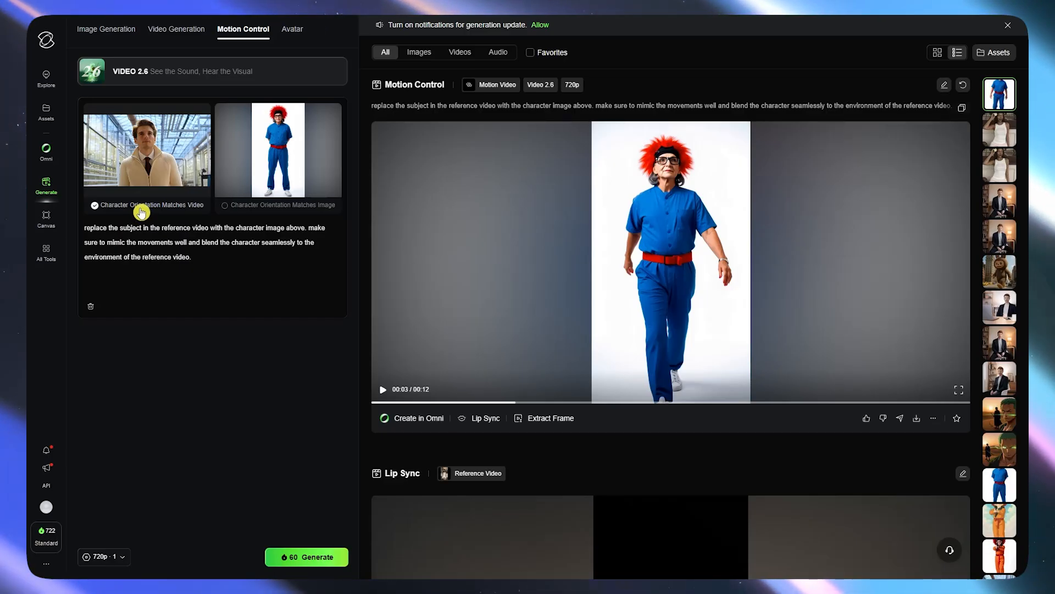
Step: Compare the generated Motion Control clip with the reference video, the character image and the prompt
{"action": "mouse_move", "coordinate": [160, 164]}
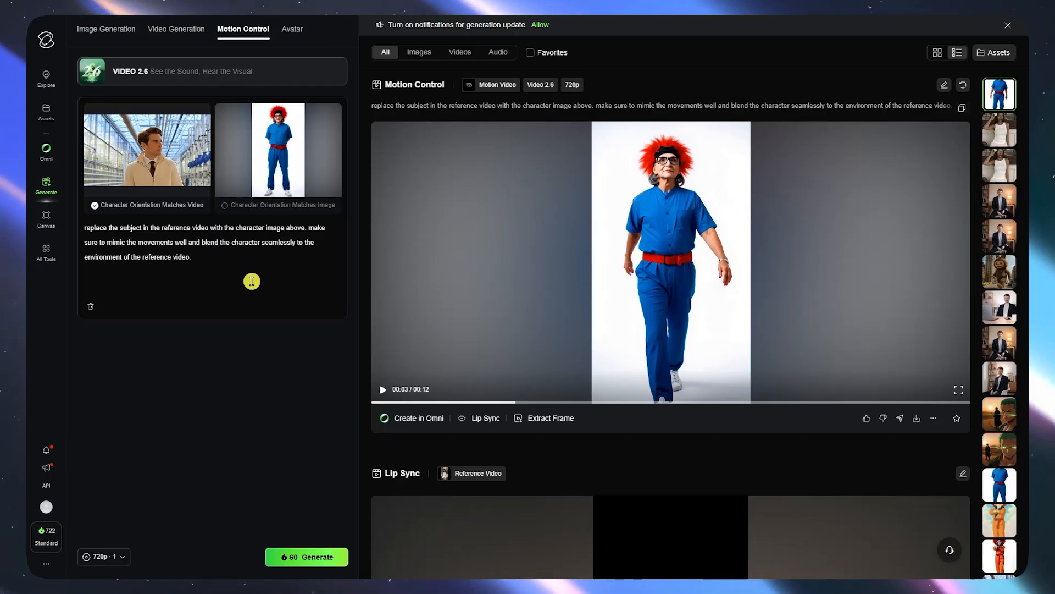
{"action": "mouse_move", "coordinate": [273, 148]}
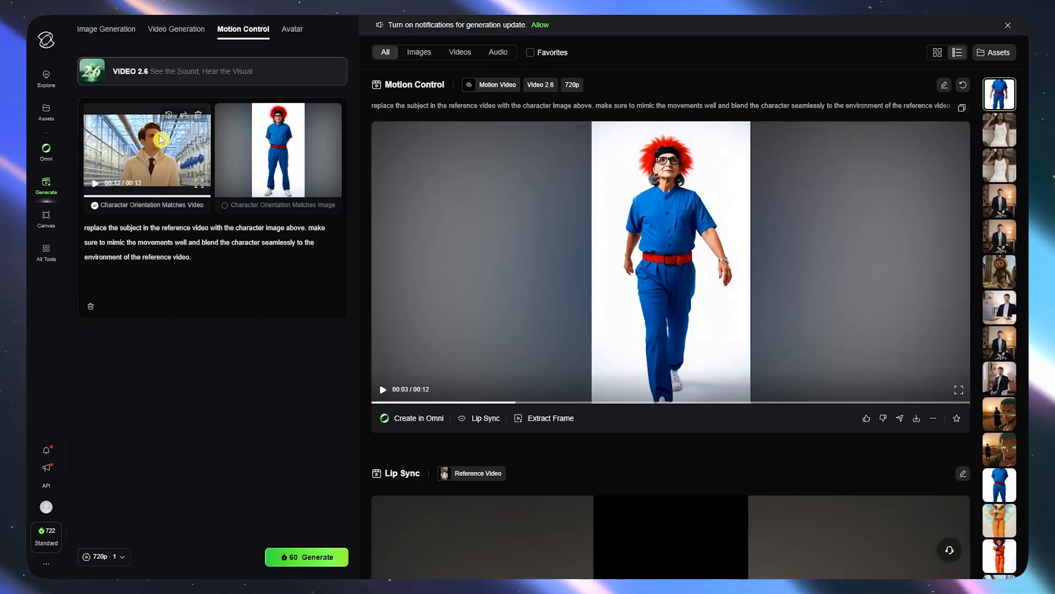
{"action": "mouse_move", "coordinate": [247, 183]}
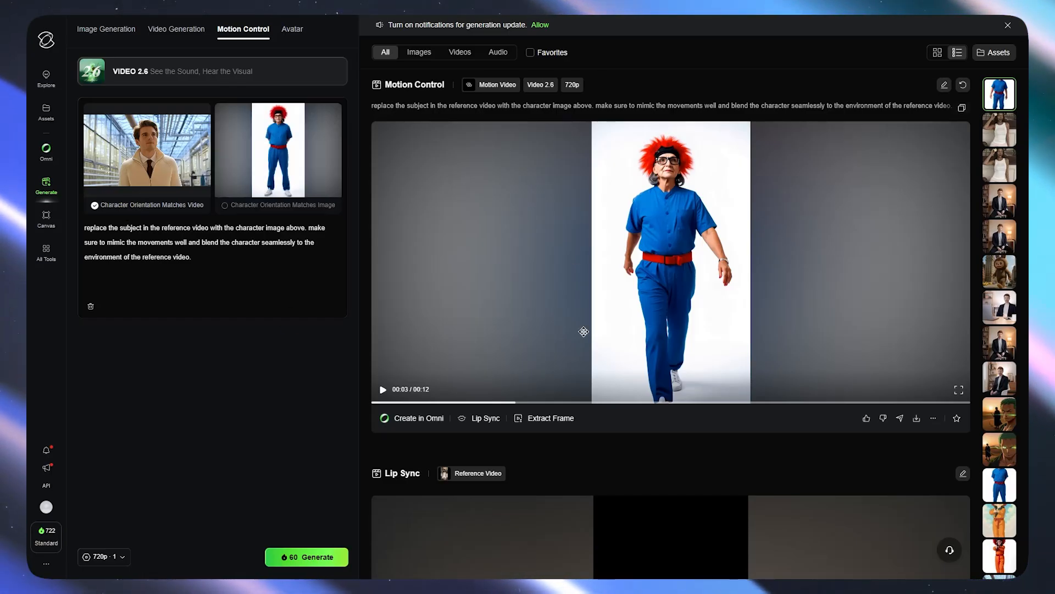
{"action": "left_click", "coordinate": [113, 228]}
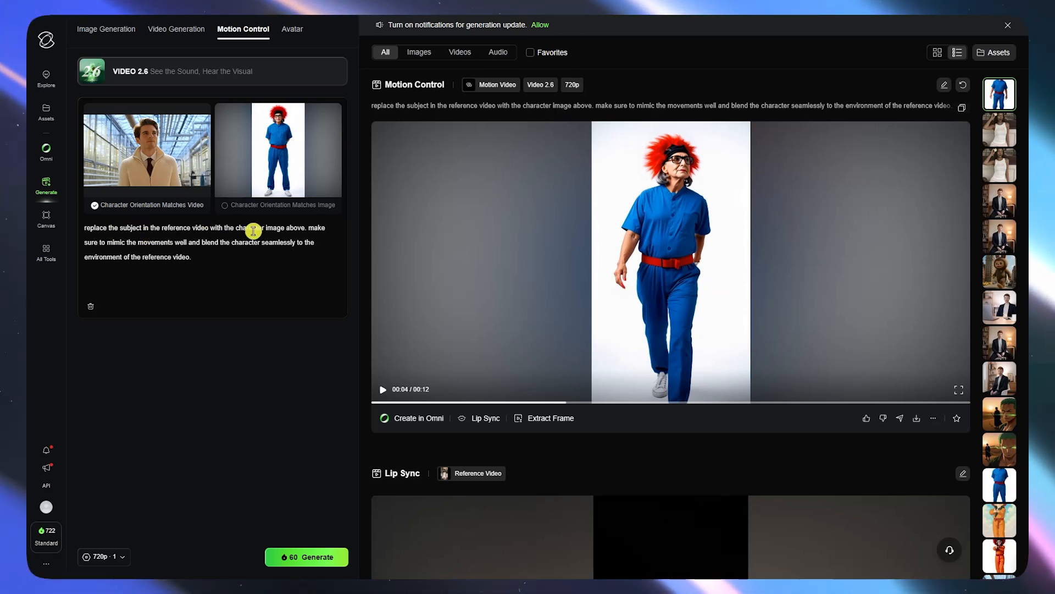
{"action": "mouse_move", "coordinate": [256, 125]}
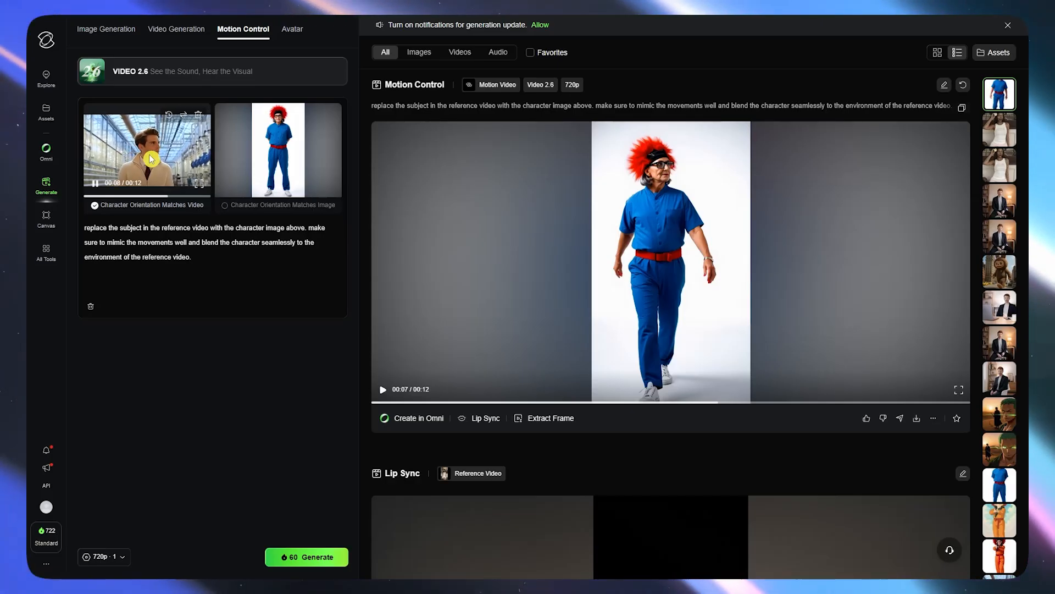
Step: Play the reference video full screen from the start, and replay the generated Motion Control clip from its beginning
{"action": "left_click", "coordinate": [202, 189]}
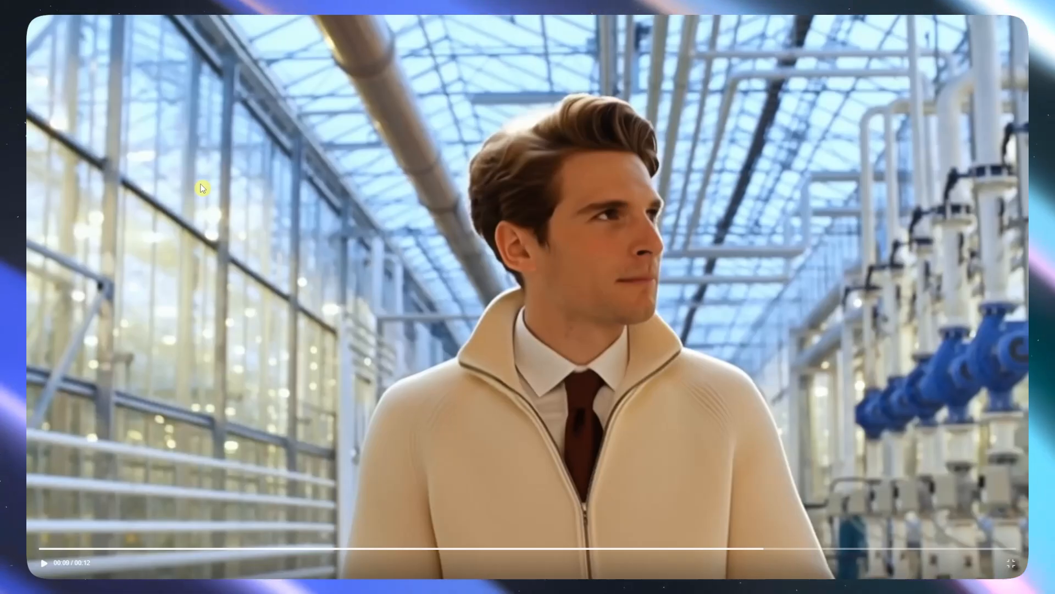
{"action": "left_click", "coordinate": [40, 550]}
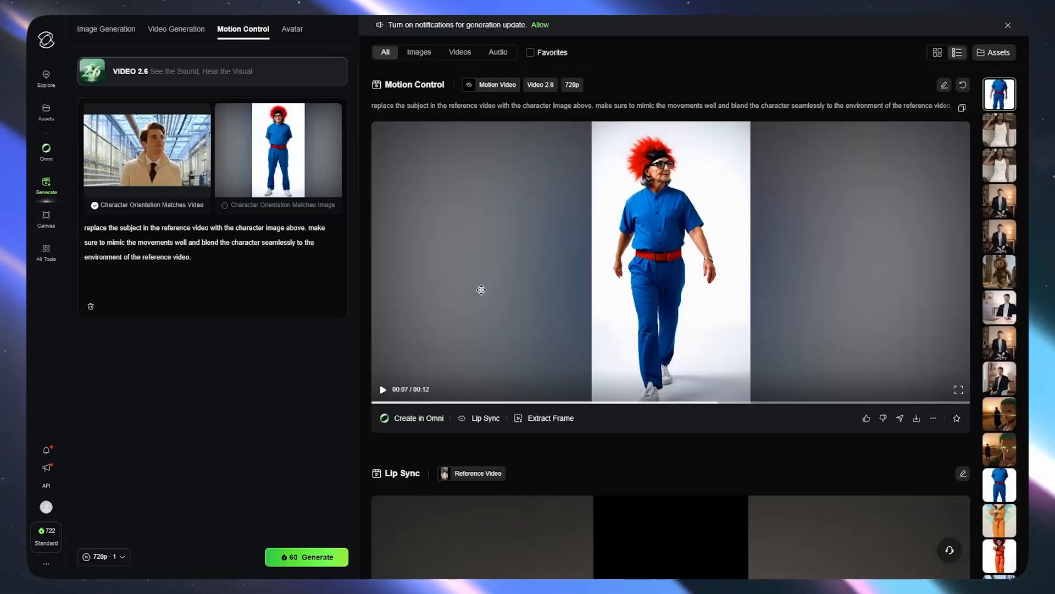
{"action": "left_click", "coordinate": [385, 403]}
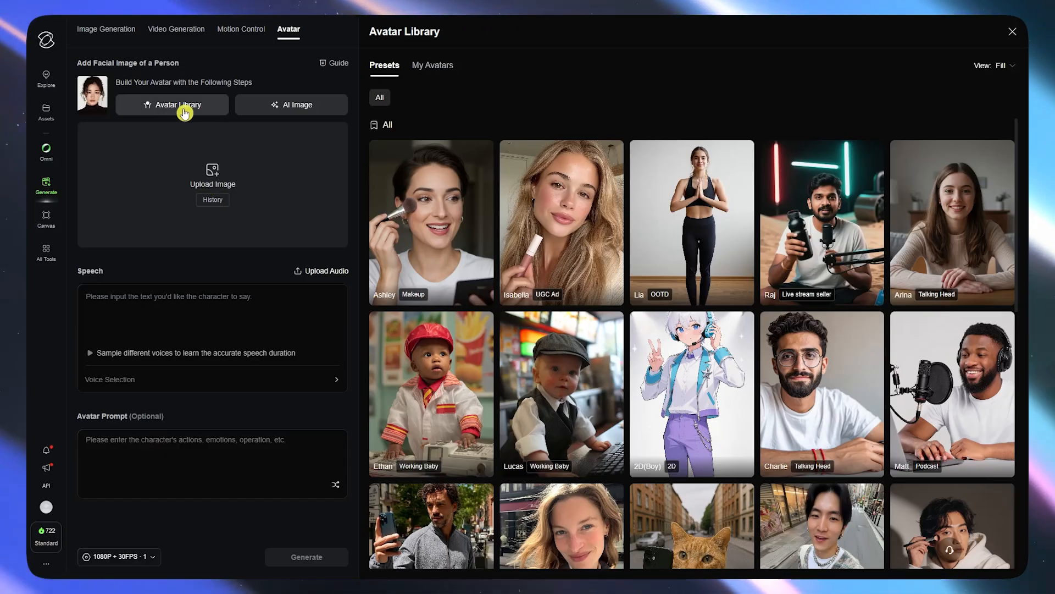
Step: Try the avatar AI Image options by choosing Female and Youth, and close them without generating
{"action": "left_click", "coordinate": [304, 112]}
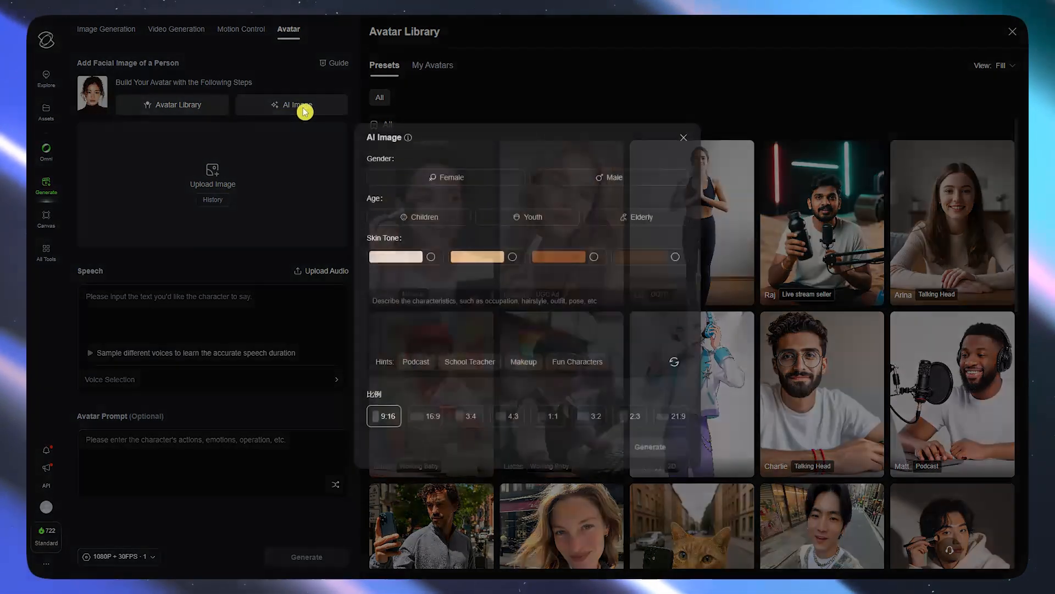
{"action": "left_click", "coordinate": [420, 219]}
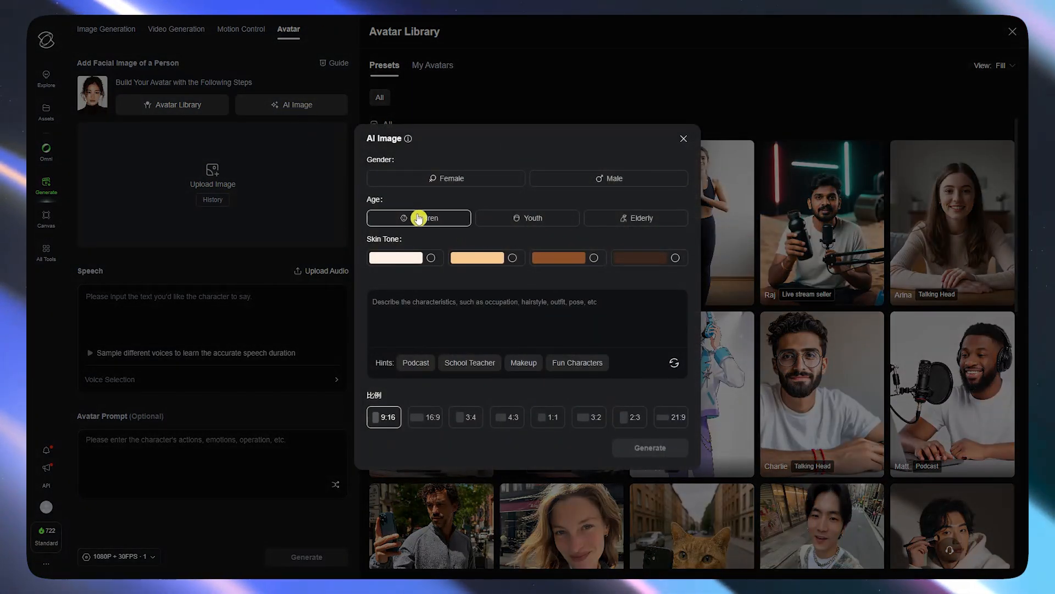
{"action": "left_click", "coordinate": [409, 180]}
{"action": "left_click", "coordinate": [502, 216]}
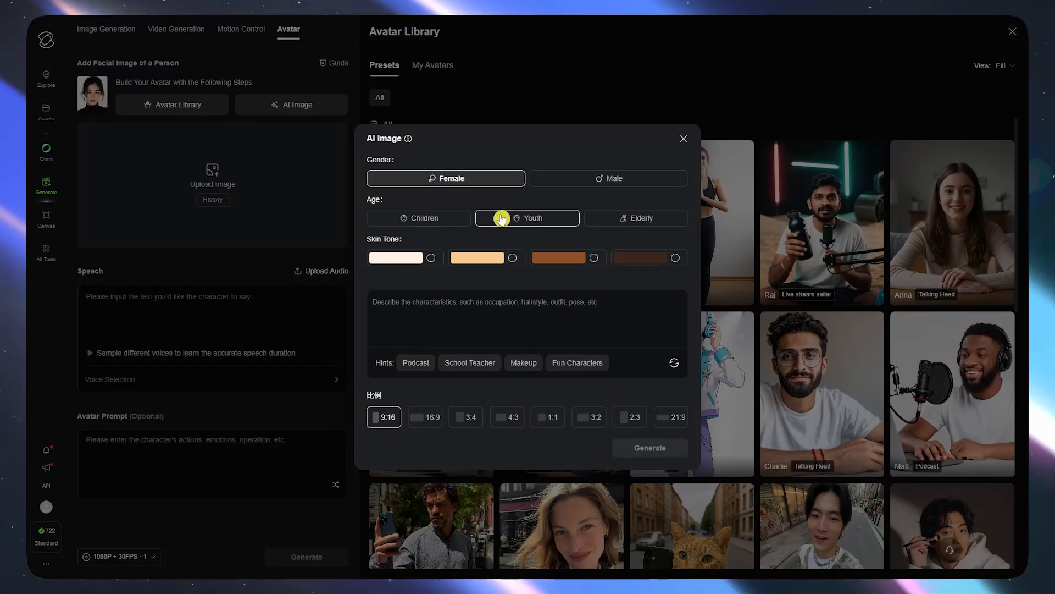
{"action": "left_click", "coordinate": [518, 260]}
{"action": "left_click", "coordinate": [419, 301]}
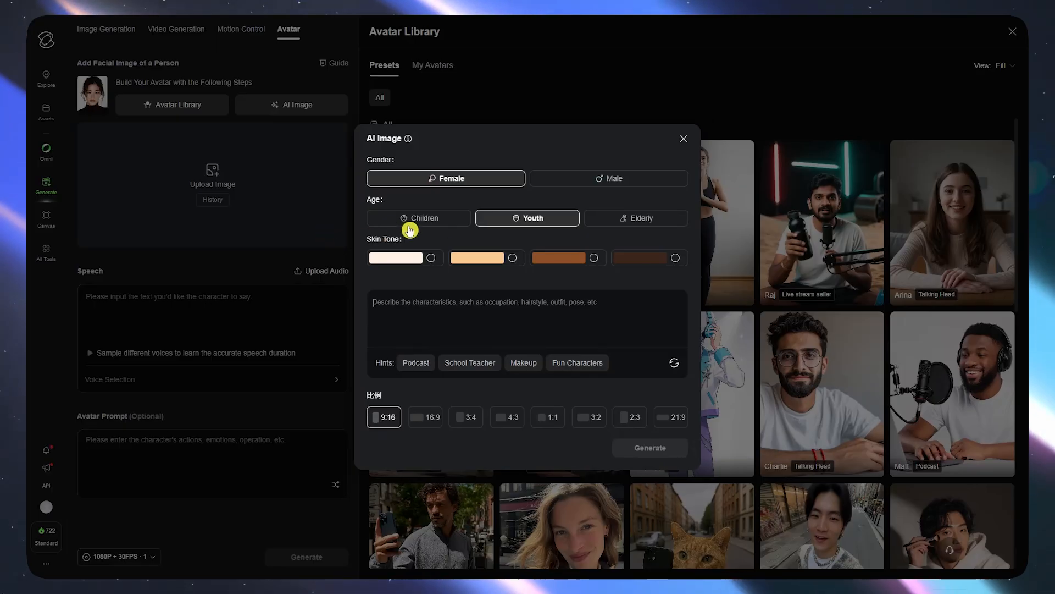
{"action": "left_click", "coordinate": [684, 138]}
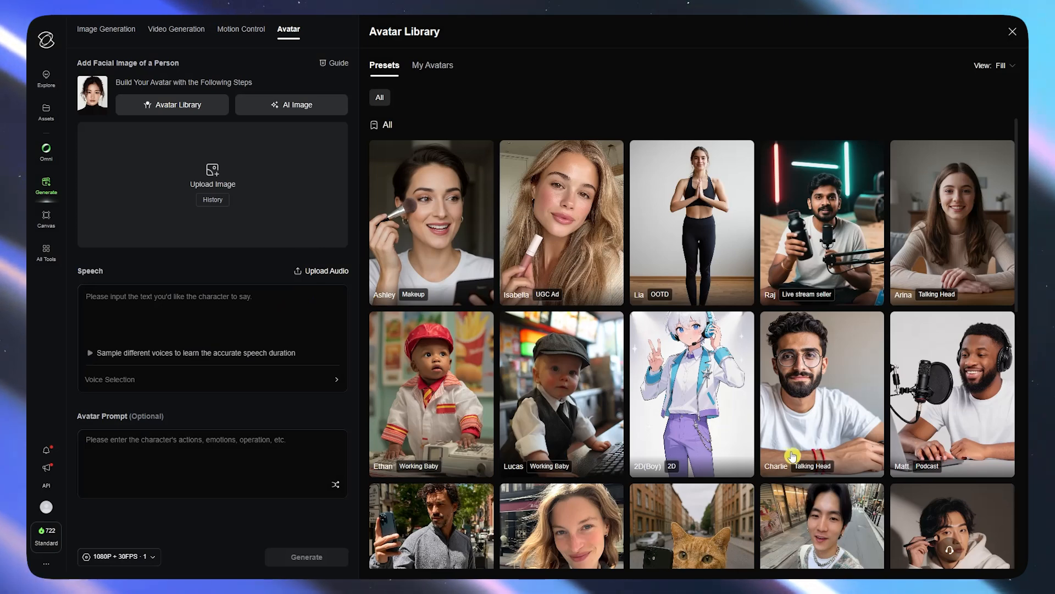
Step: Browse the preset characters in the Avatar Library
{"action": "scroll", "coordinate": [368, 422], "scroll_direction": "down", "scroll_amount": 4}
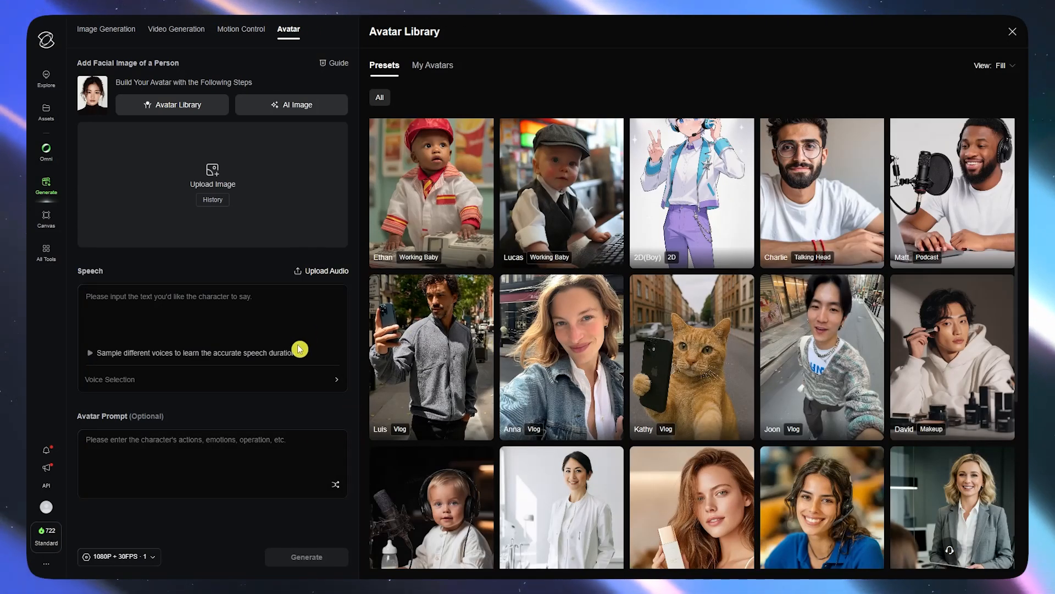
{"action": "scroll", "coordinate": [528, 428], "scroll_direction": "up", "scroll_amount": 4}
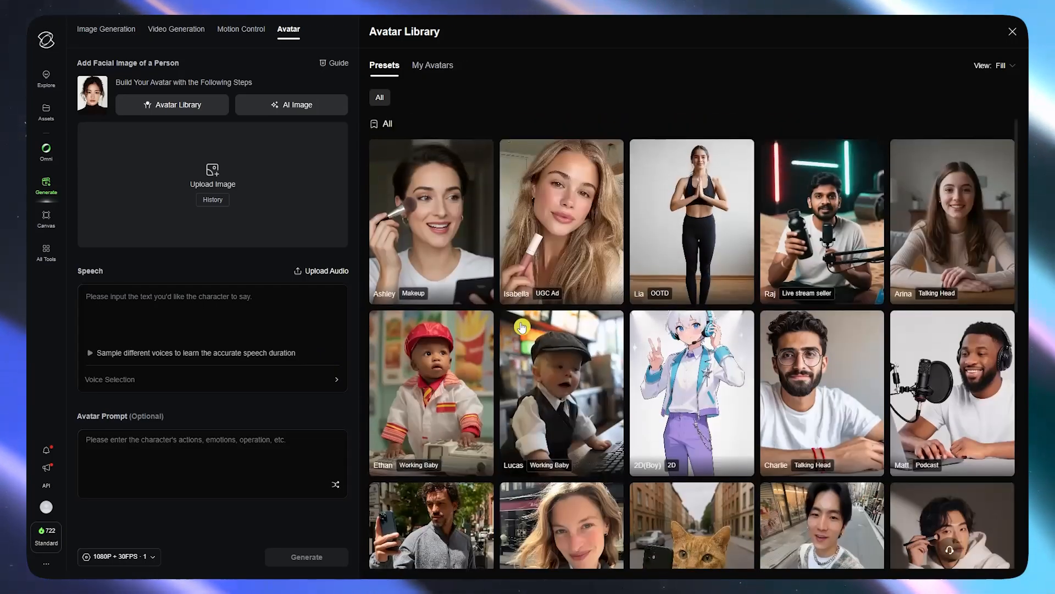
Step: Choose the Vlog preset of the fair-haired woman in a denim jacket as the avatar
{"action": "scroll", "coordinate": [539, 446], "scroll_direction": "down", "scroll_amount": 4}
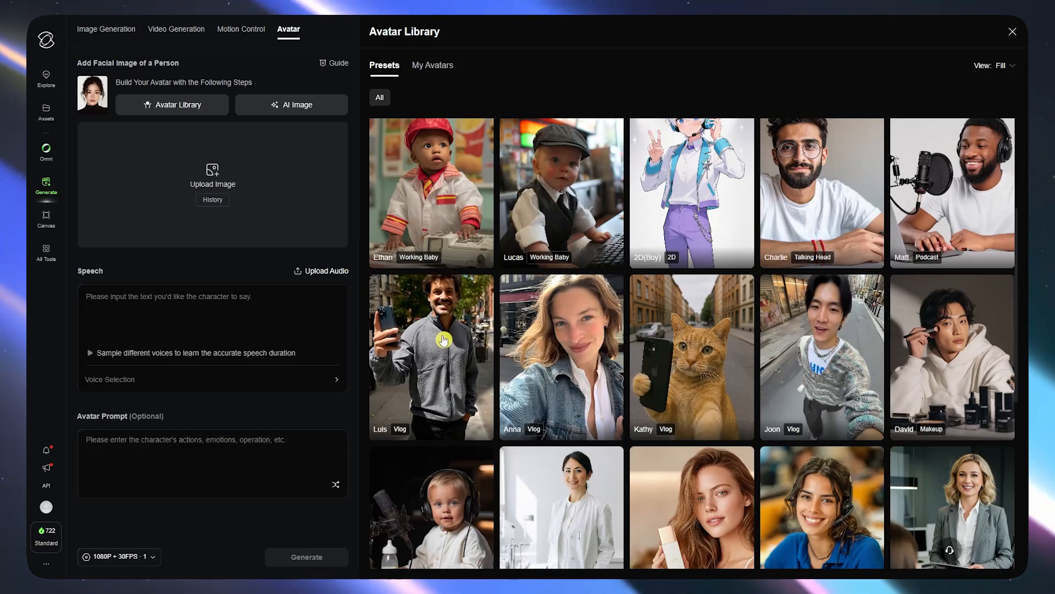
{"action": "left_click", "coordinate": [572, 357]}
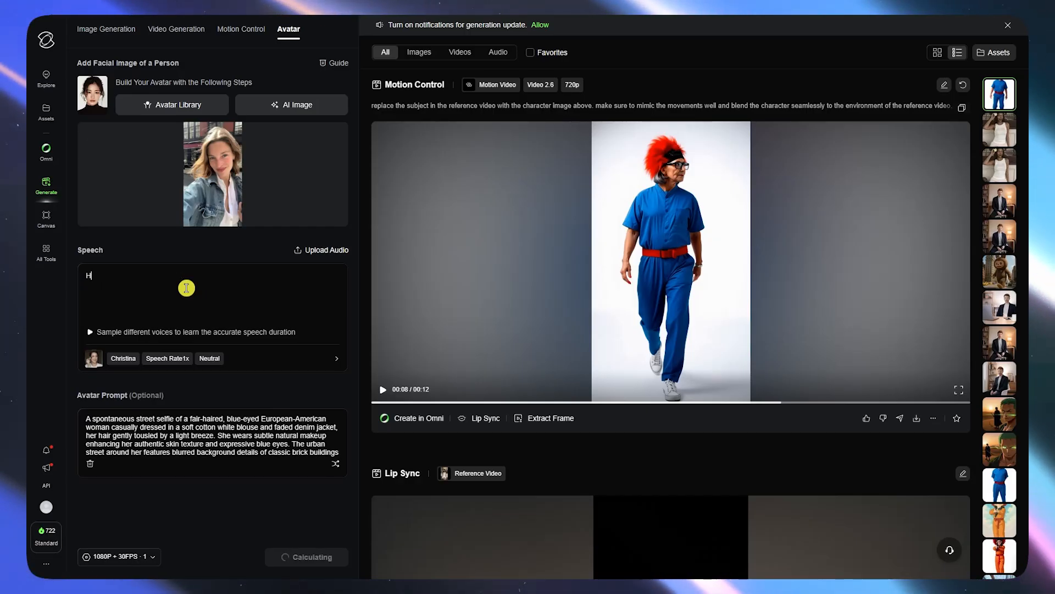
Step: Enter the speech "Hey guys, I hope you learned a lot from this kling video. Thank you for your support." and sample the voice
{"action": "type", "text": "Hey guyts, "}
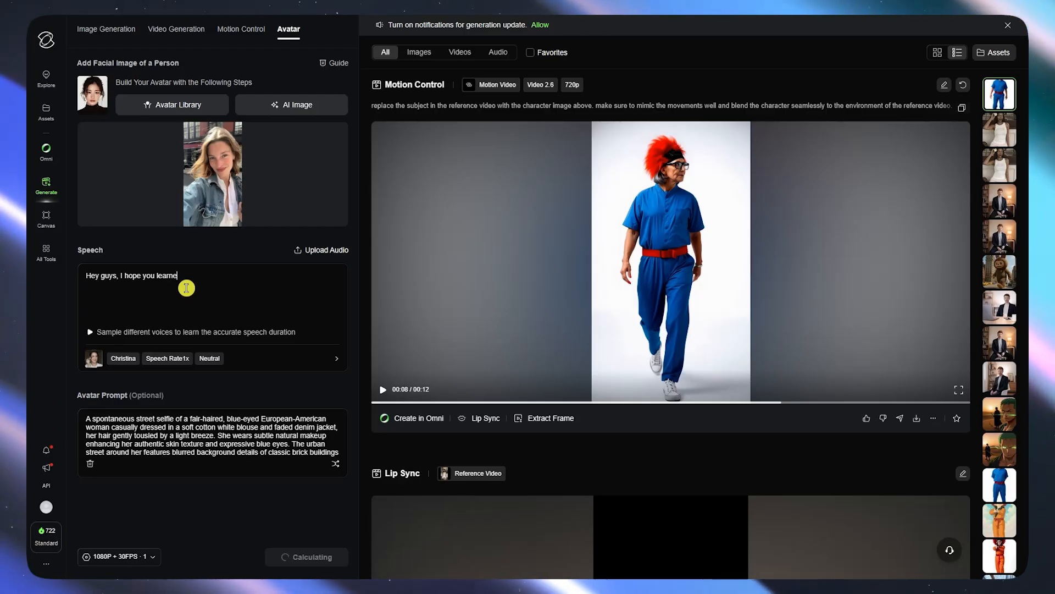
{"action": "type", "text": "I hope you learned a lot from this c"}
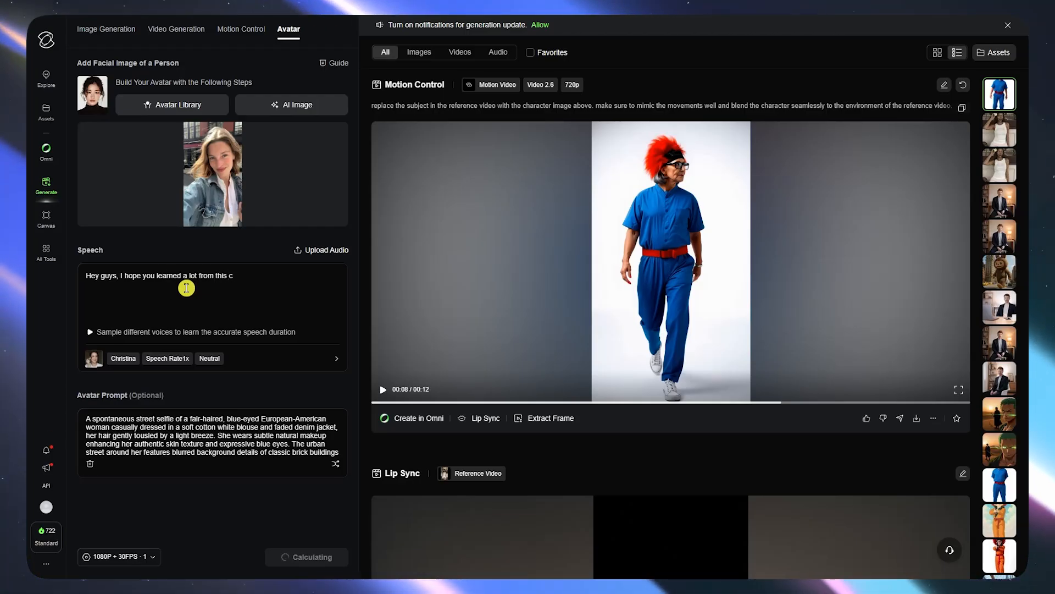
{"action": "key", "text": "BackSpace"}
{"action": "type", "text": "kling video. Thank you for your support."}
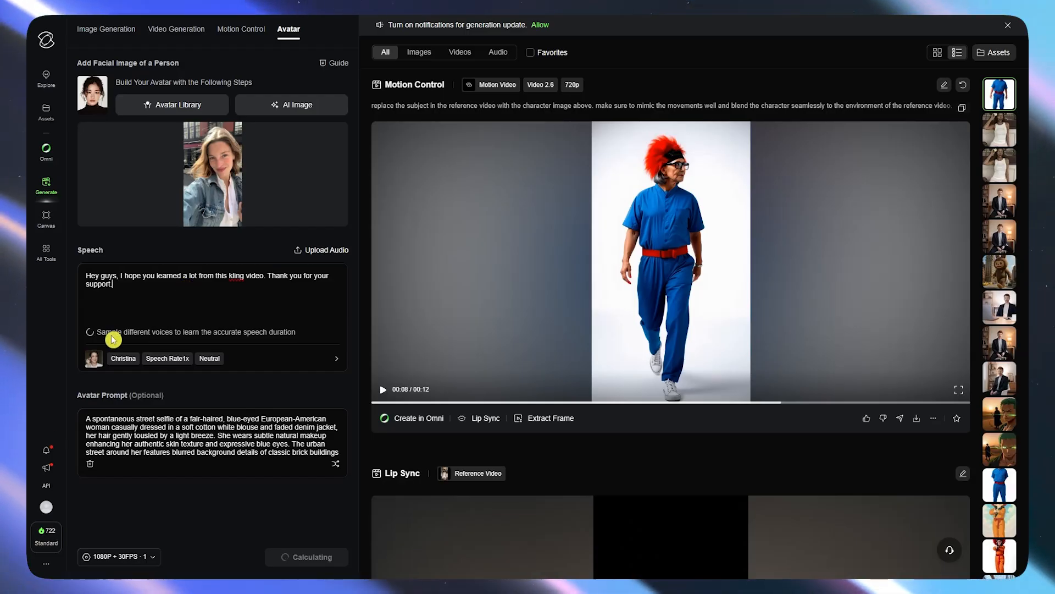
{"action": "left_click", "coordinate": [108, 334]}
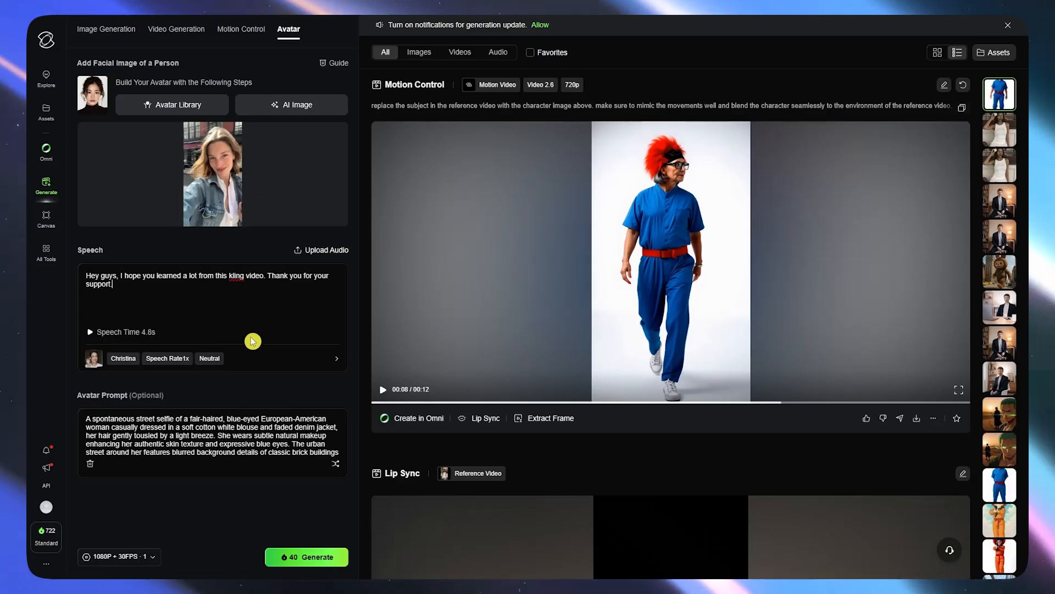
Step: Review the voice, speech rate and emotion choices, plus the avatar video's mode and output-count options
{"action": "left_click", "coordinate": [335, 360]}
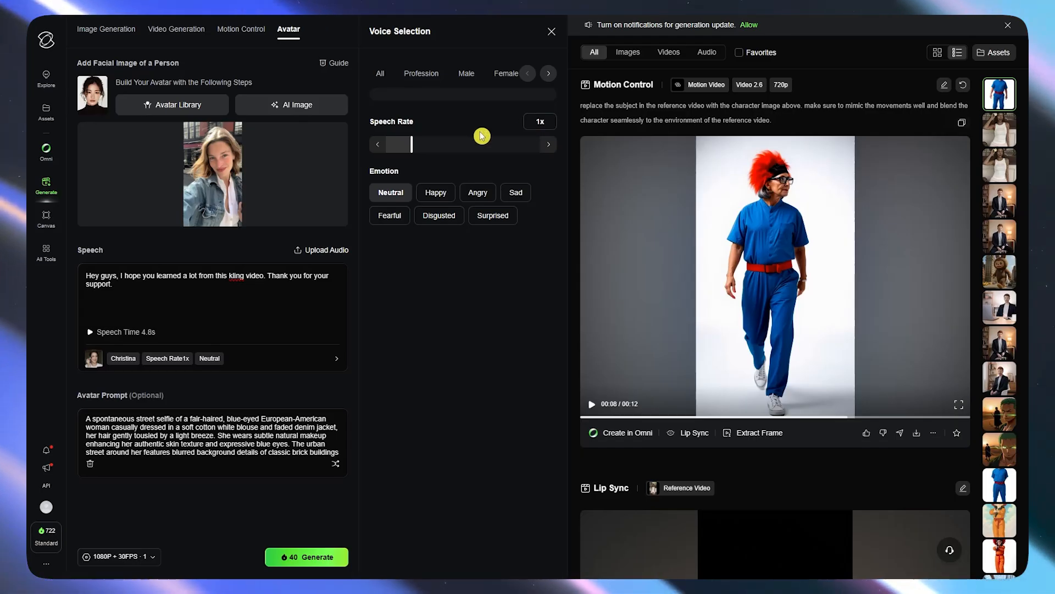
{"action": "mouse_move", "coordinate": [233, 167]}
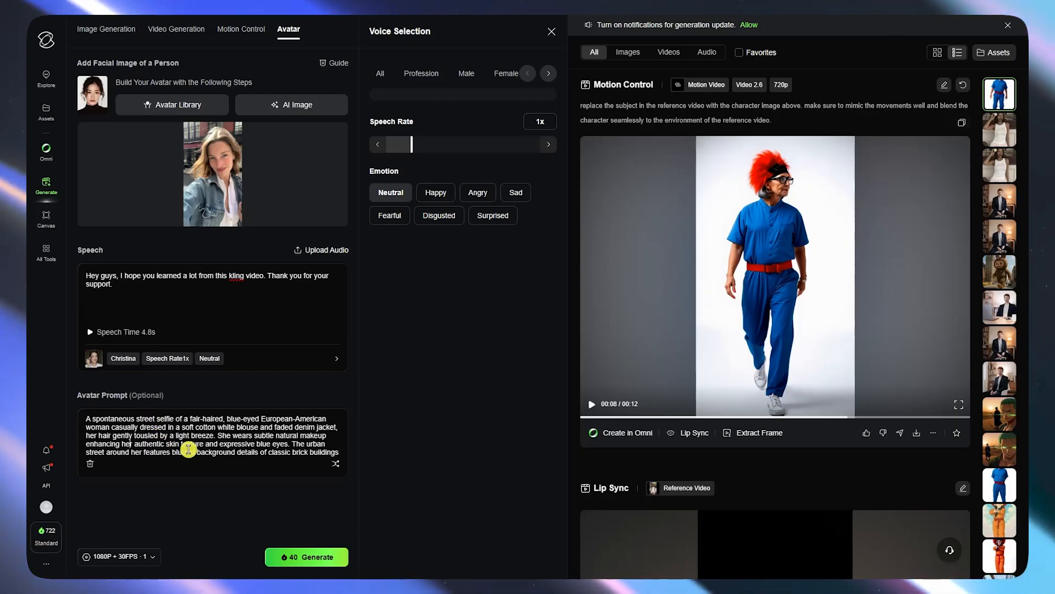
{"action": "left_click", "coordinate": [122, 558]}
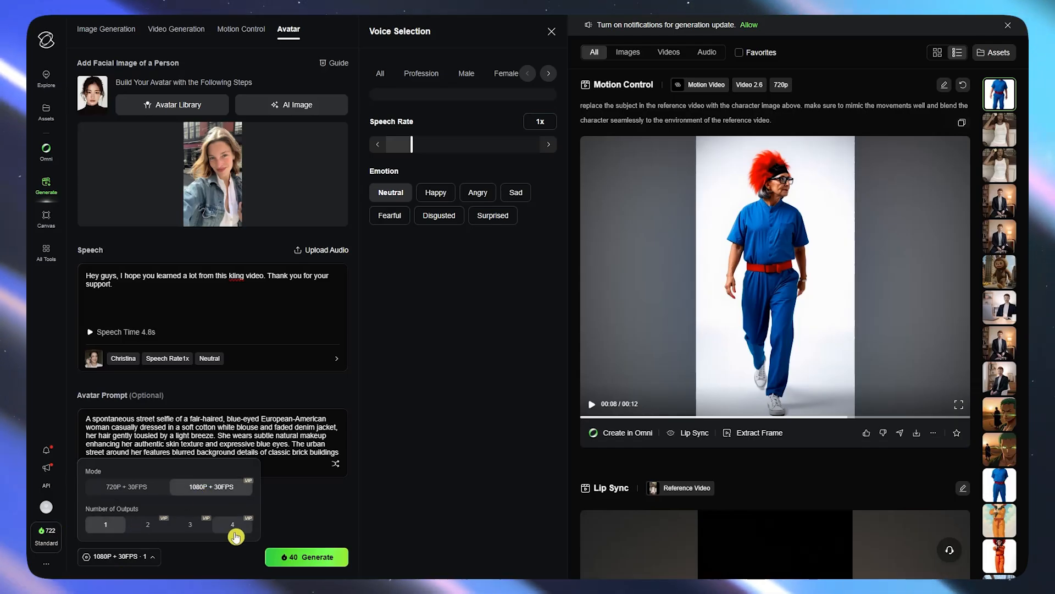
{"action": "left_click", "coordinate": [552, 31]}
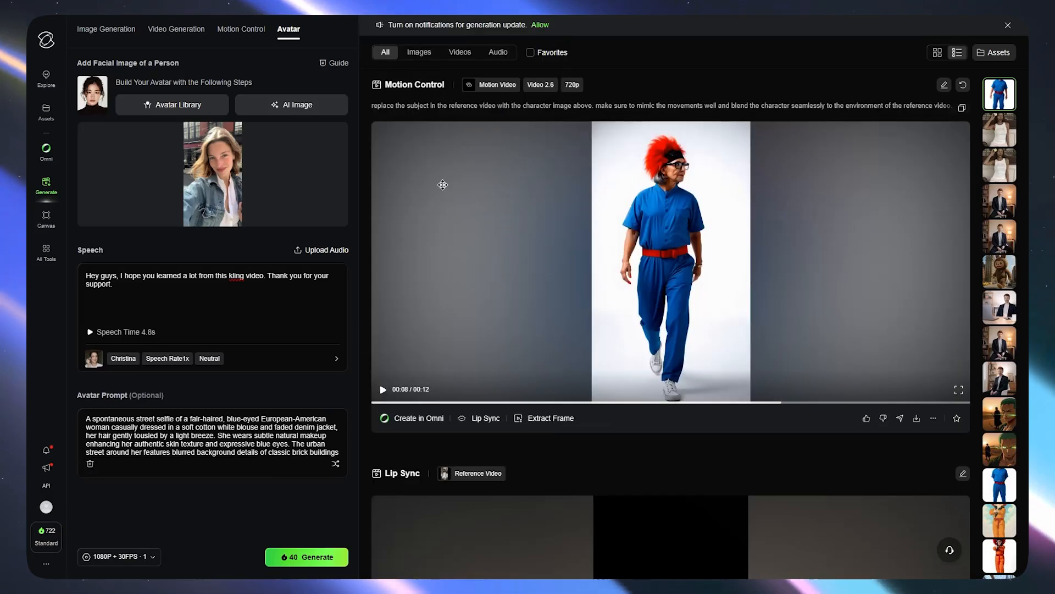
Step: Generate the avatar video at 1080P + 30FPS with one output, and play the resulting clip from its start
{"action": "left_click", "coordinate": [308, 557]}
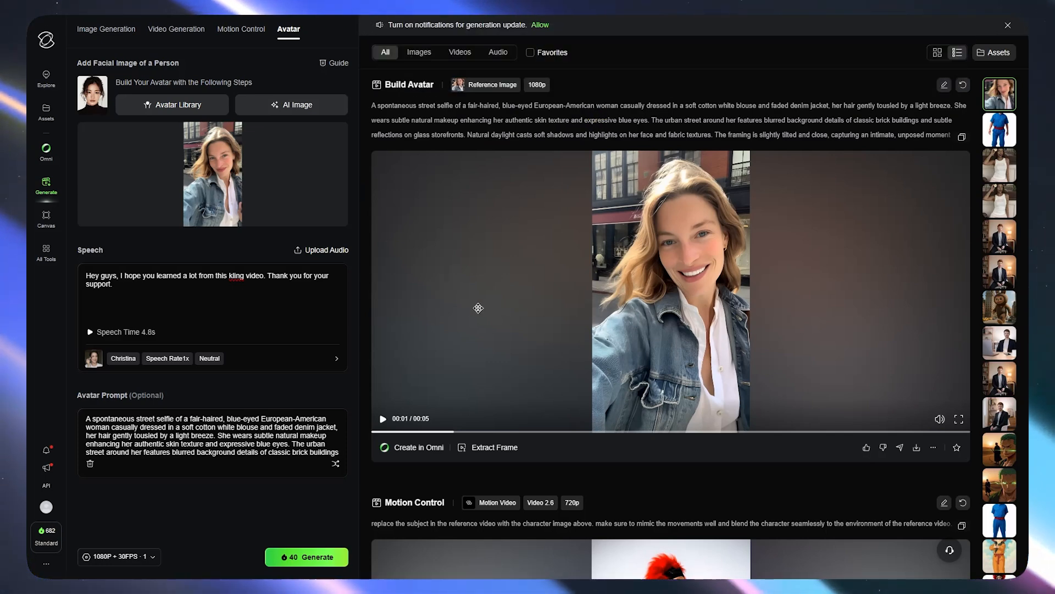
{"action": "left_click", "coordinate": [394, 411]}
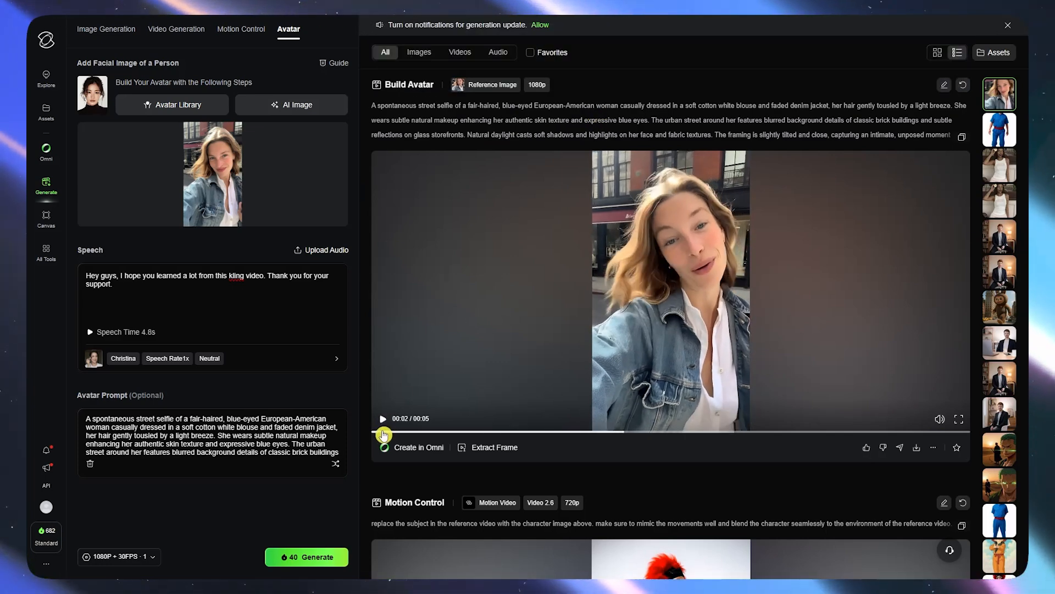
{"action": "left_click", "coordinate": [383, 432]}
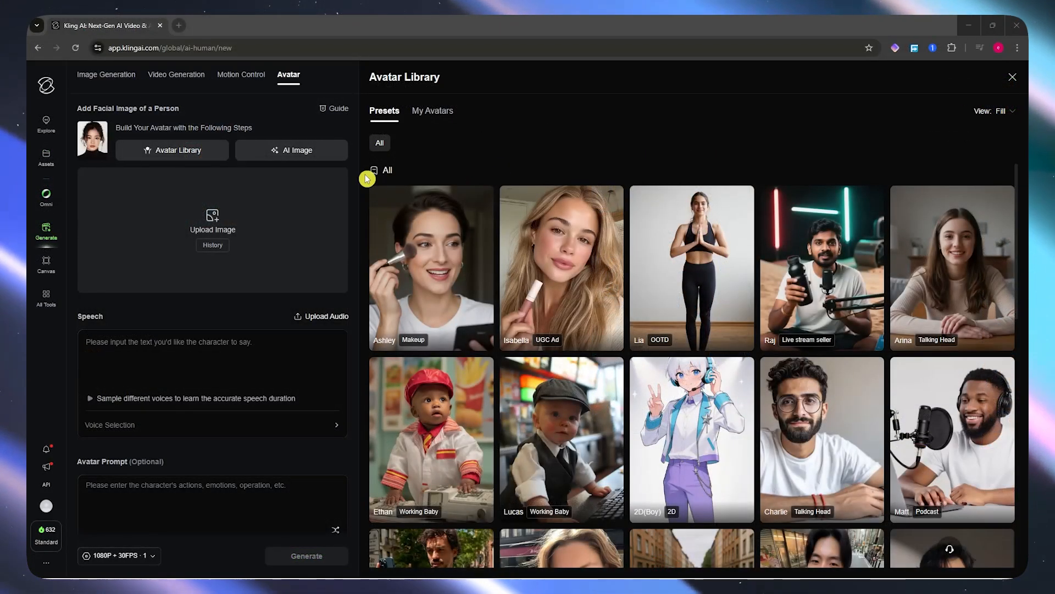
Step: Open Kling Canvas and look over its demos, existing projects and the upload options for the creative prompt
{"action": "left_click", "coordinate": [47, 265]}
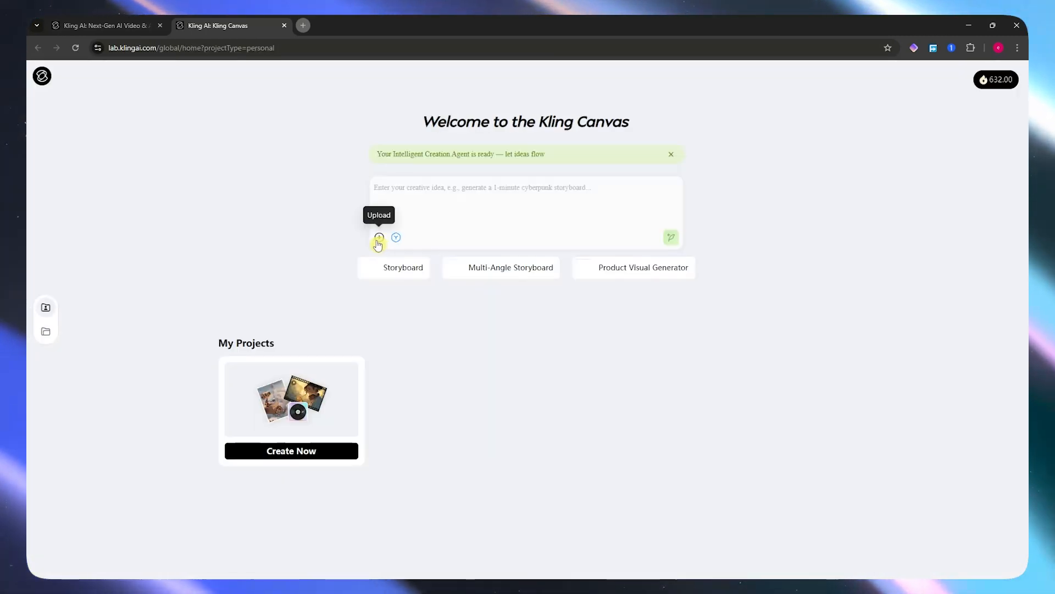
{"action": "scroll", "coordinate": [374, 326], "scroll_direction": "down", "scroll_amount": 1}
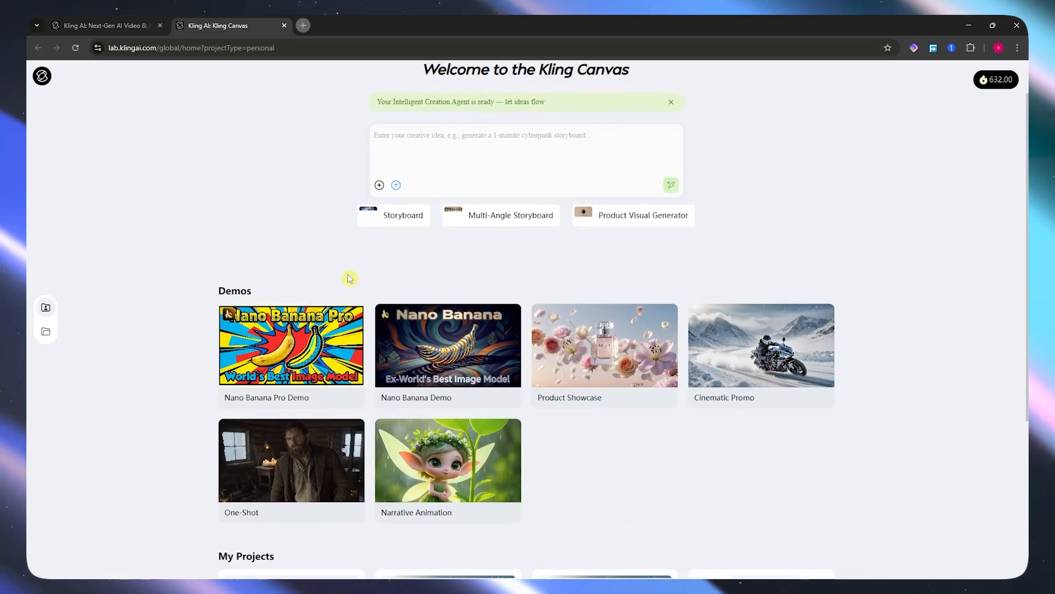
{"action": "scroll", "coordinate": [351, 279], "scroll_direction": "up", "scroll_amount": 1}
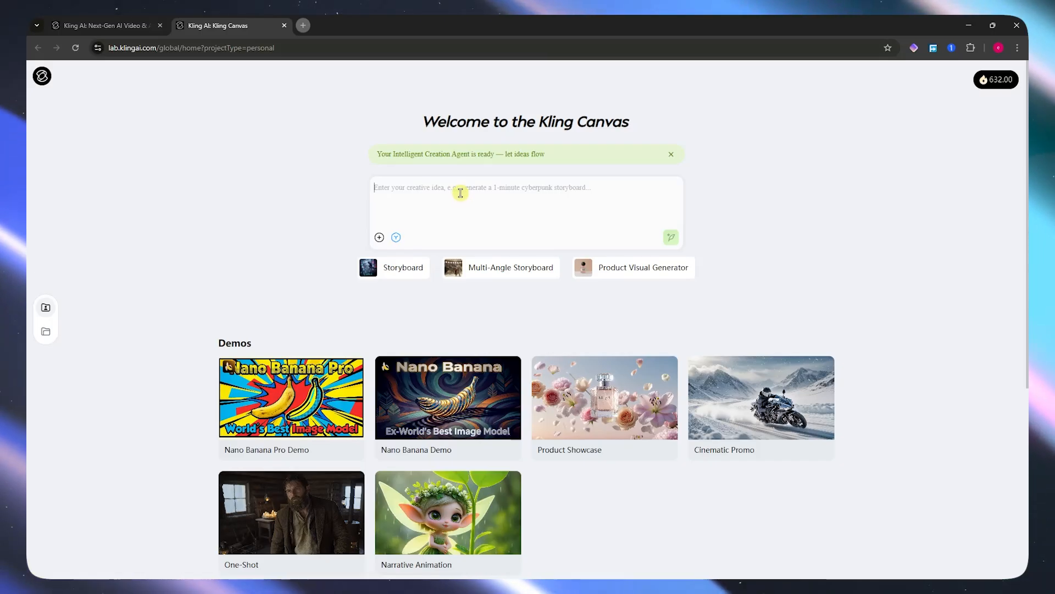
{"action": "scroll", "coordinate": [450, 200], "scroll_direction": "down", "scroll_amount": 2}
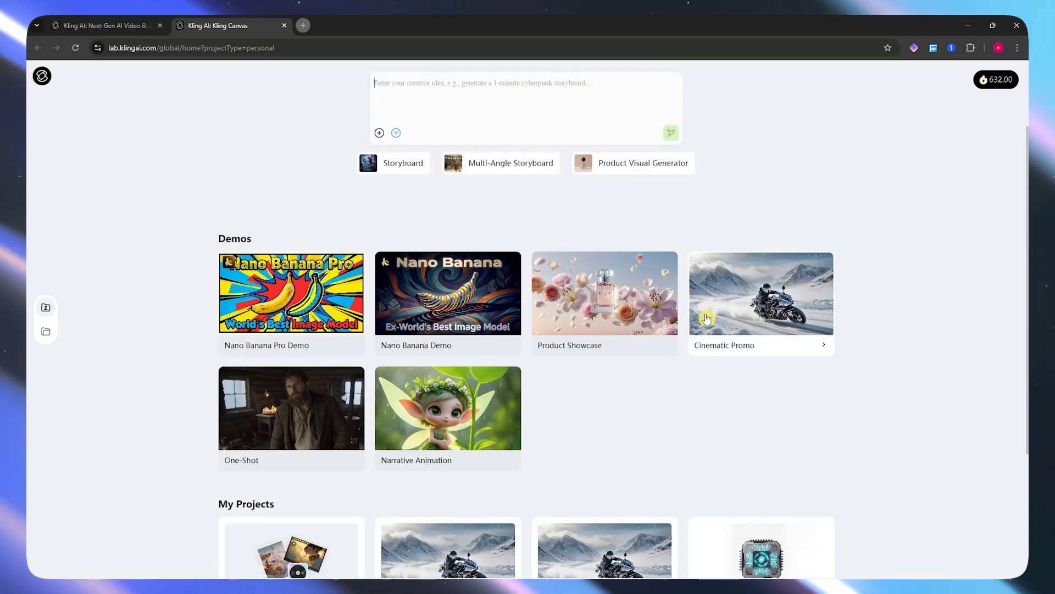
{"action": "scroll", "coordinate": [394, 487], "scroll_direction": "down", "scroll_amount": 4}
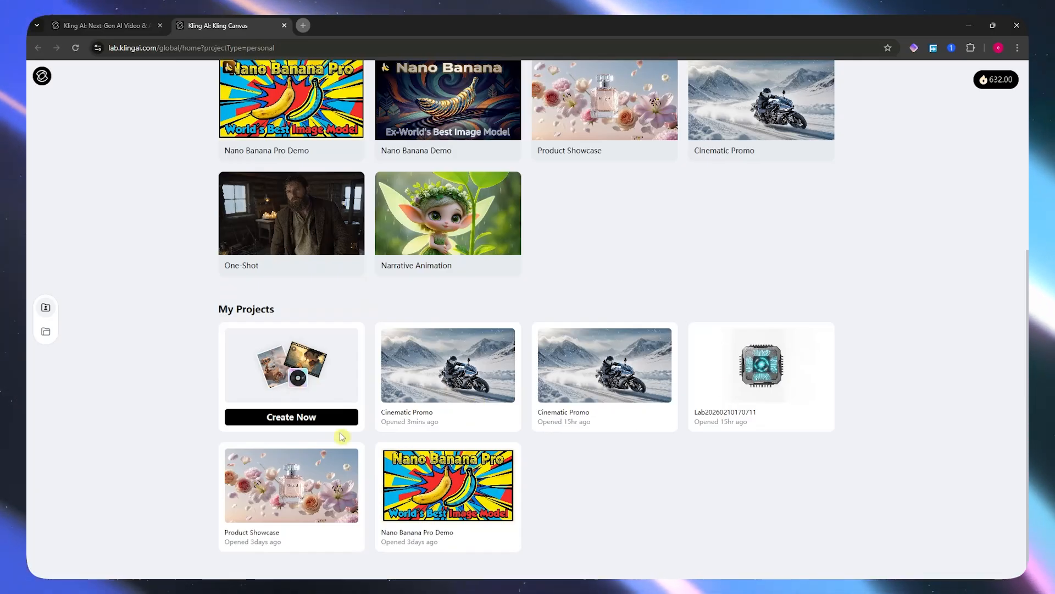
{"action": "scroll", "coordinate": [515, 476], "scroll_direction": "up", "scroll_amount": 6}
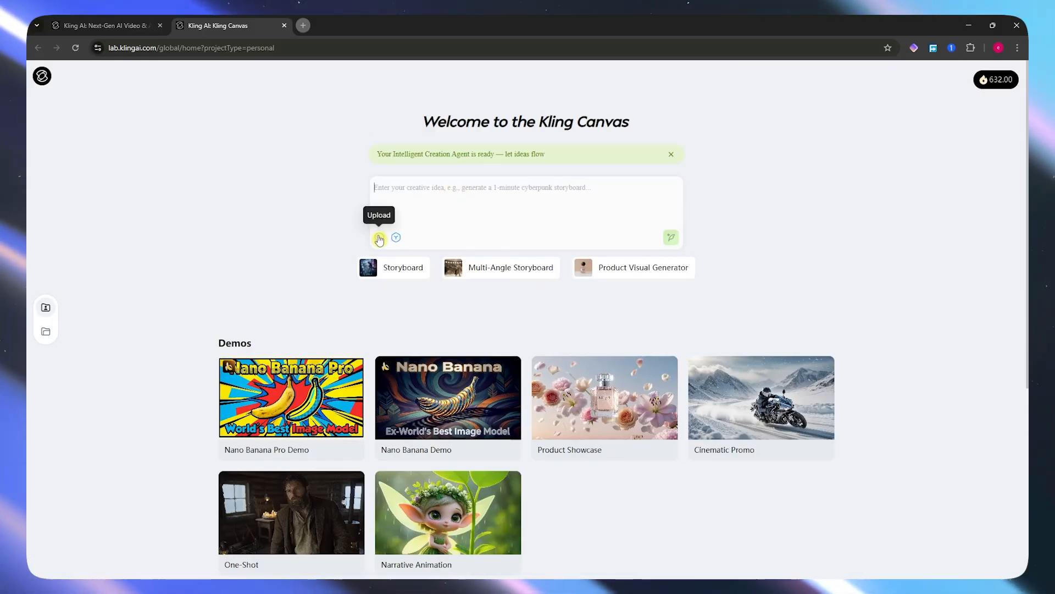
{"action": "left_click", "coordinate": [380, 238]}
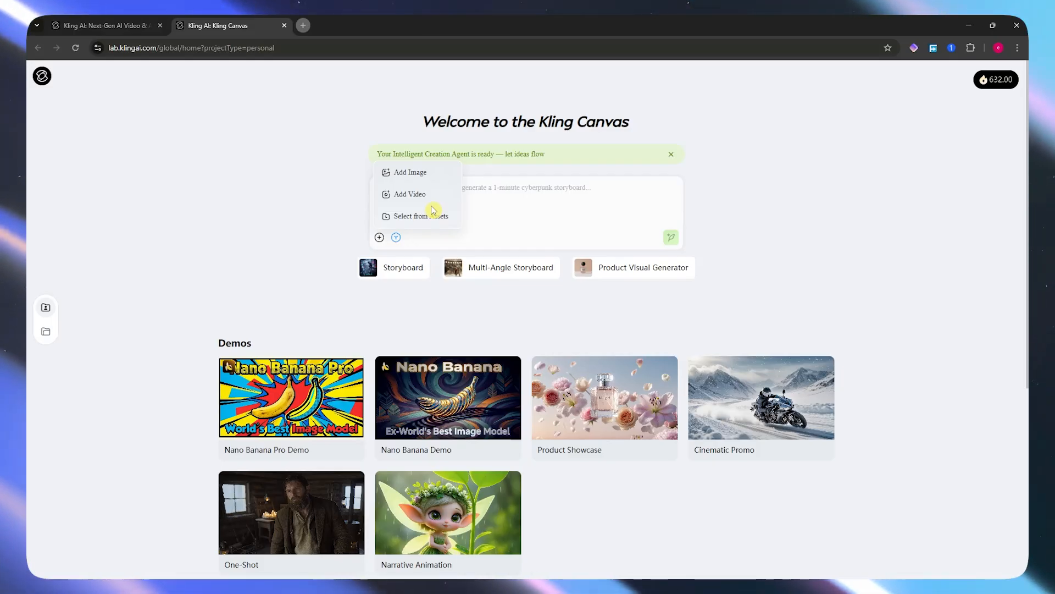
{"action": "left_click", "coordinate": [494, 219]}
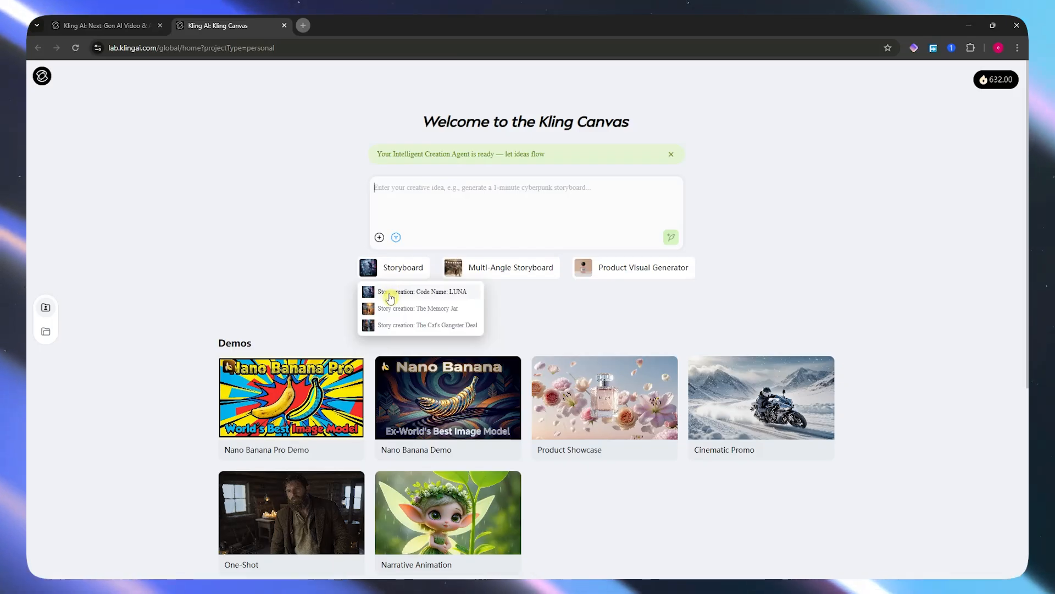
Step: Load the storyboard example "Story creation: Code Name: LUNA" and read through its reference image and prompt
{"action": "left_click", "coordinate": [391, 295]}
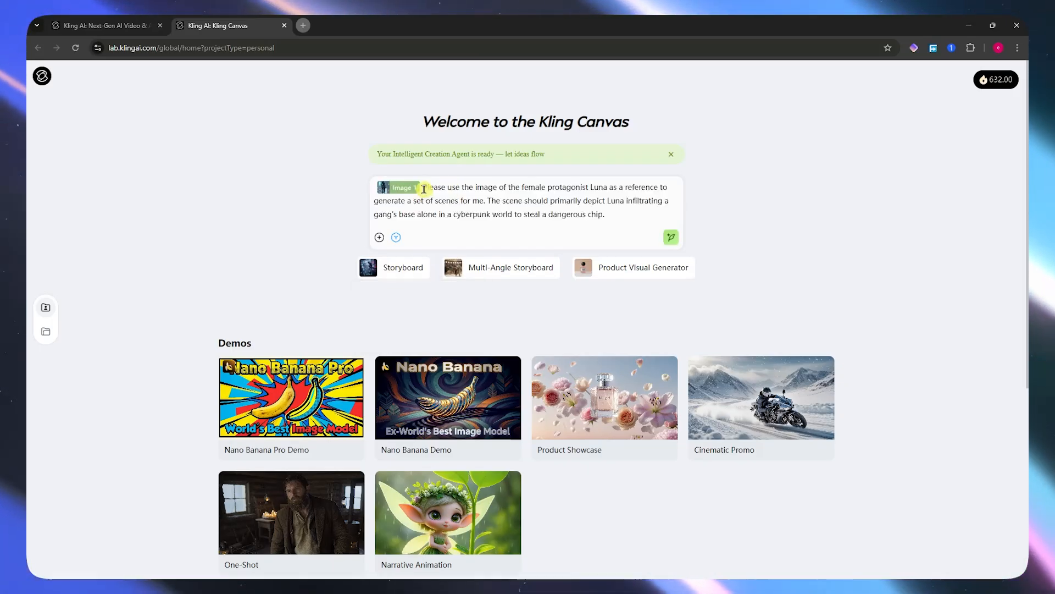
{"action": "mouse_move", "coordinate": [414, 190]}
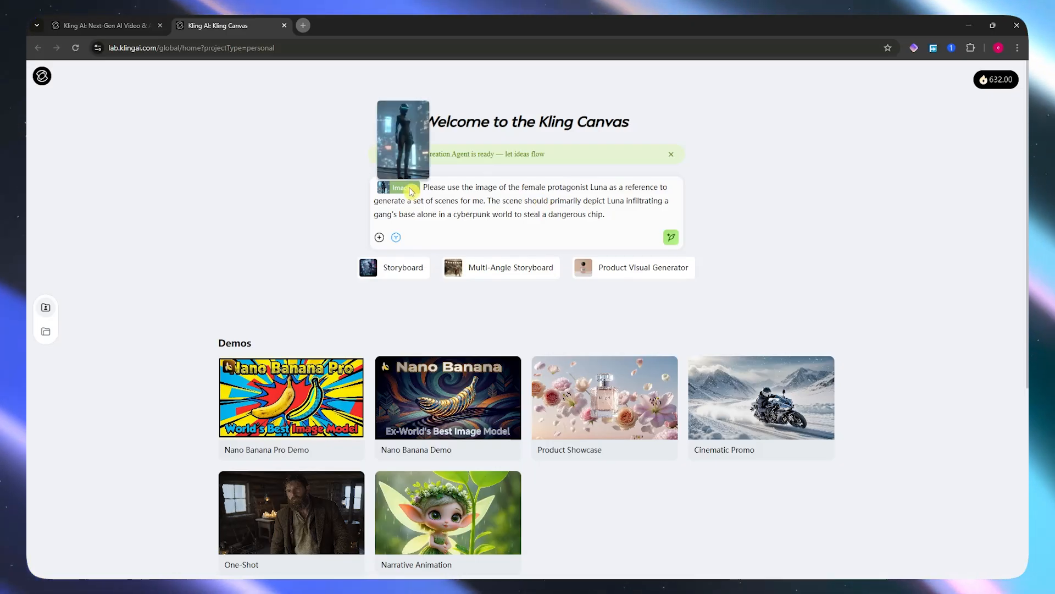
{"action": "left_click_drag", "start_coordinate": [422, 187], "coordinate": [640, 188]}
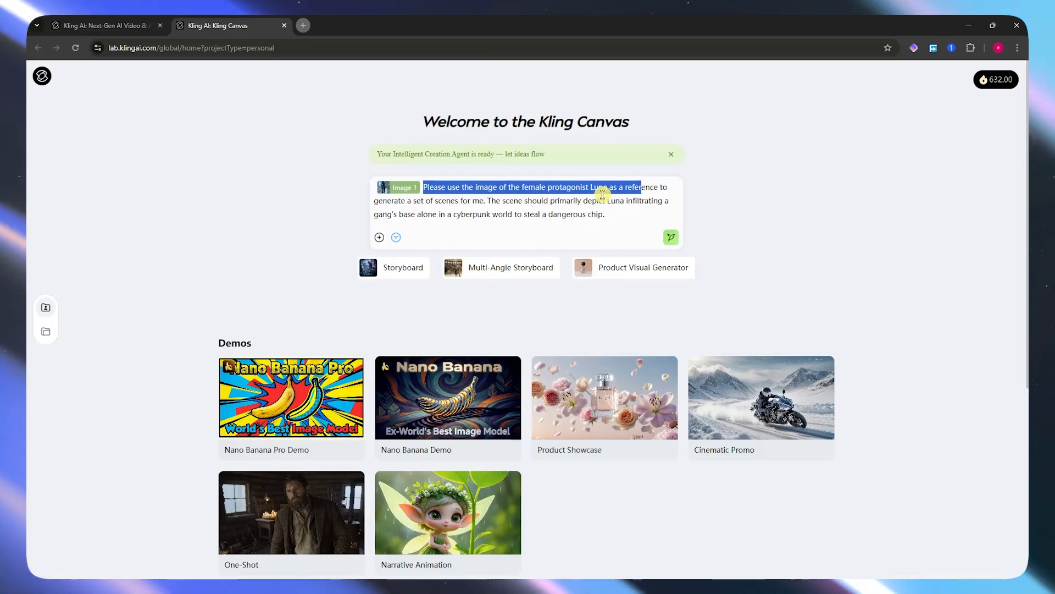
{"action": "left_click_drag", "start_coordinate": [406, 201], "coordinate": [582, 201]}
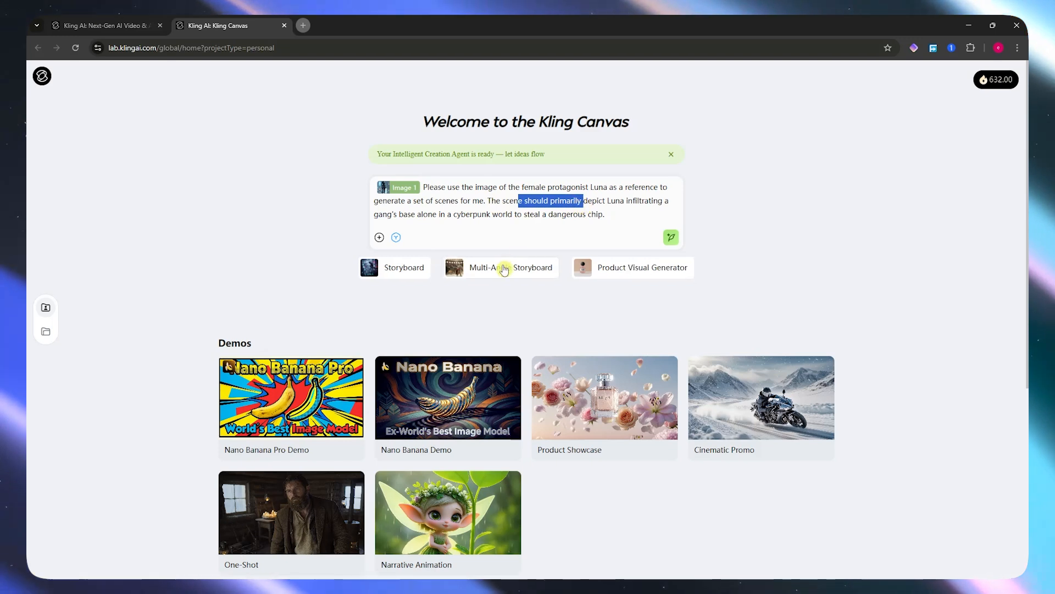
Step: Show the browser full screen and load the "Perfume - Product Image" example from the Product Visual Generator templates
{"action": "mouse_move", "coordinate": [506, 269]}
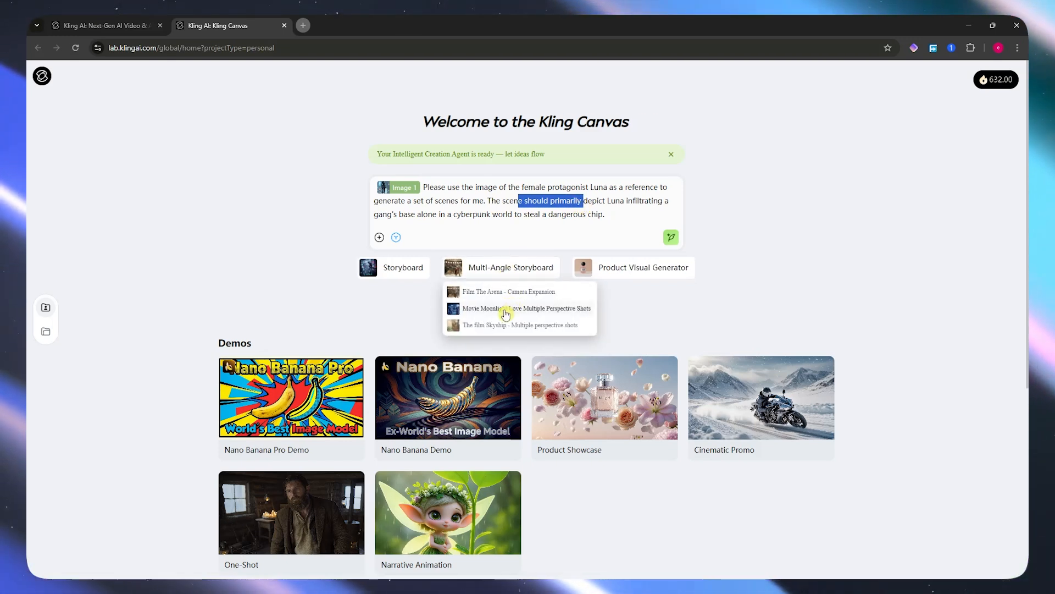
{"action": "mouse_move", "coordinate": [619, 270]}
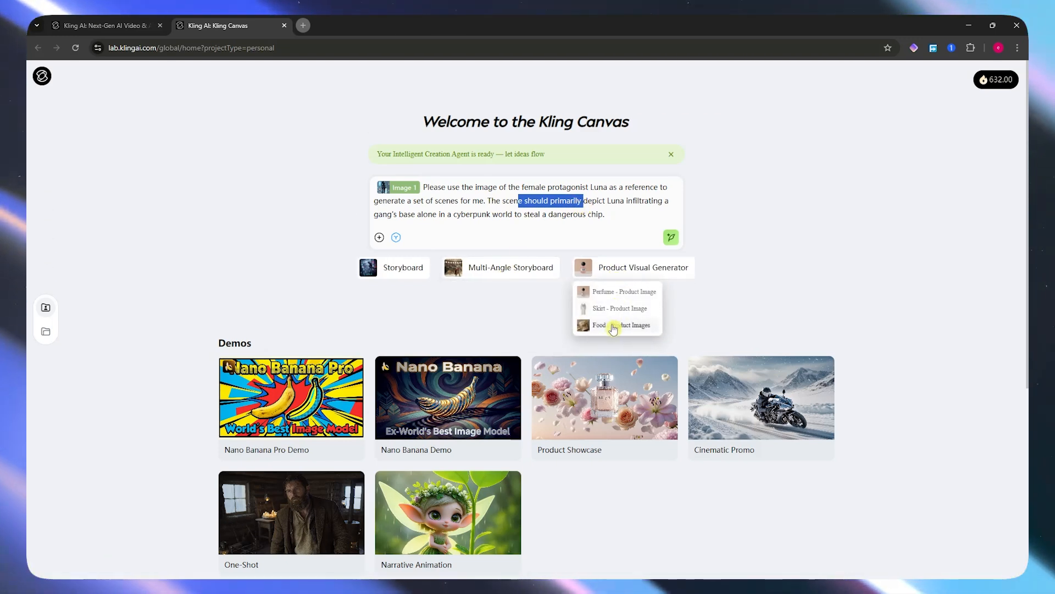
{"action": "mouse_move", "coordinate": [544, 272]}
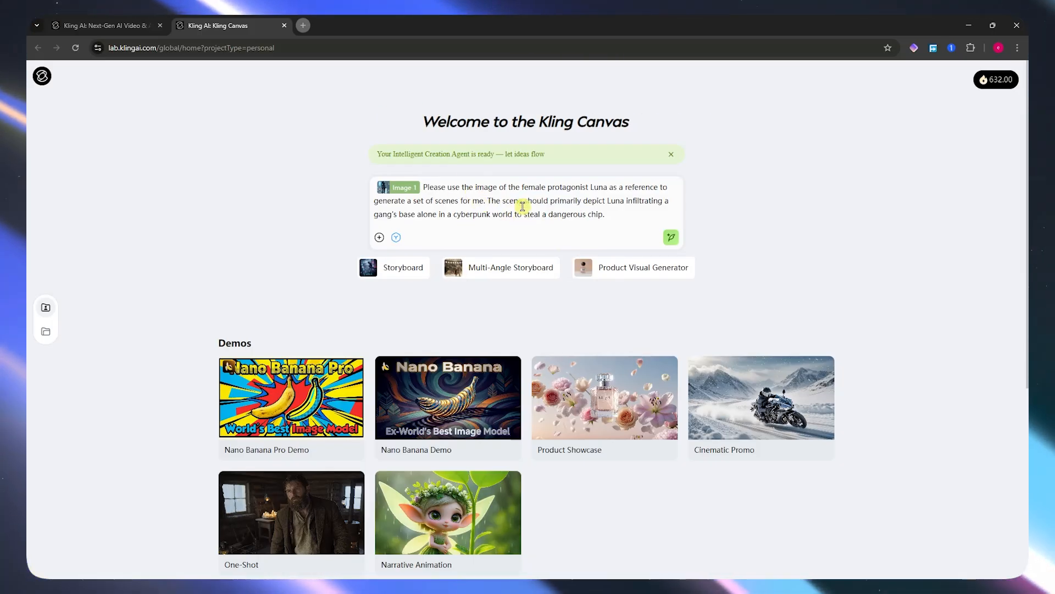
{"action": "key", "text": "F11"}
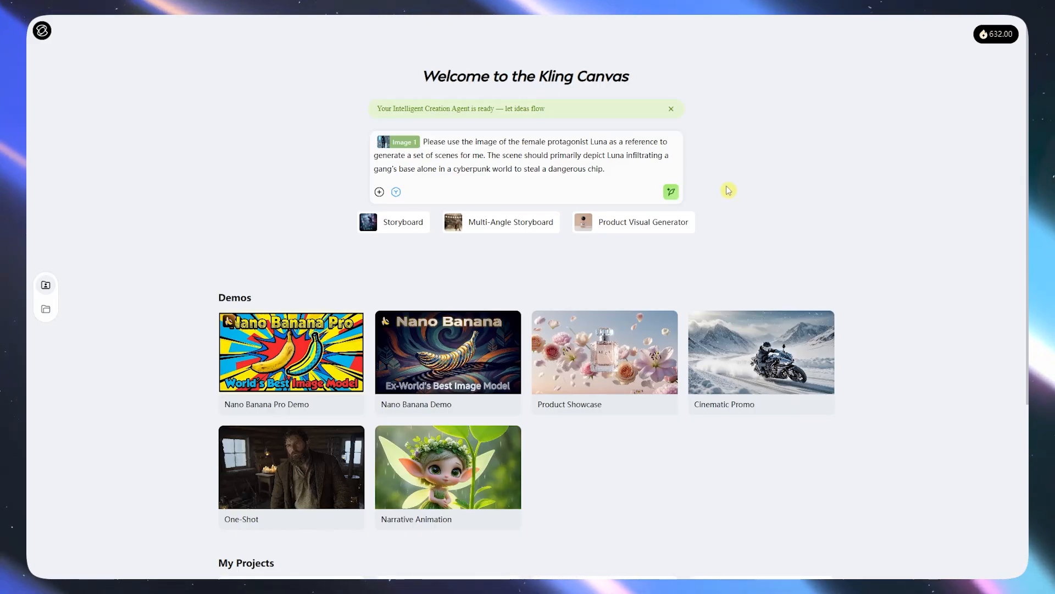
{"action": "mouse_move", "coordinate": [617, 231]}
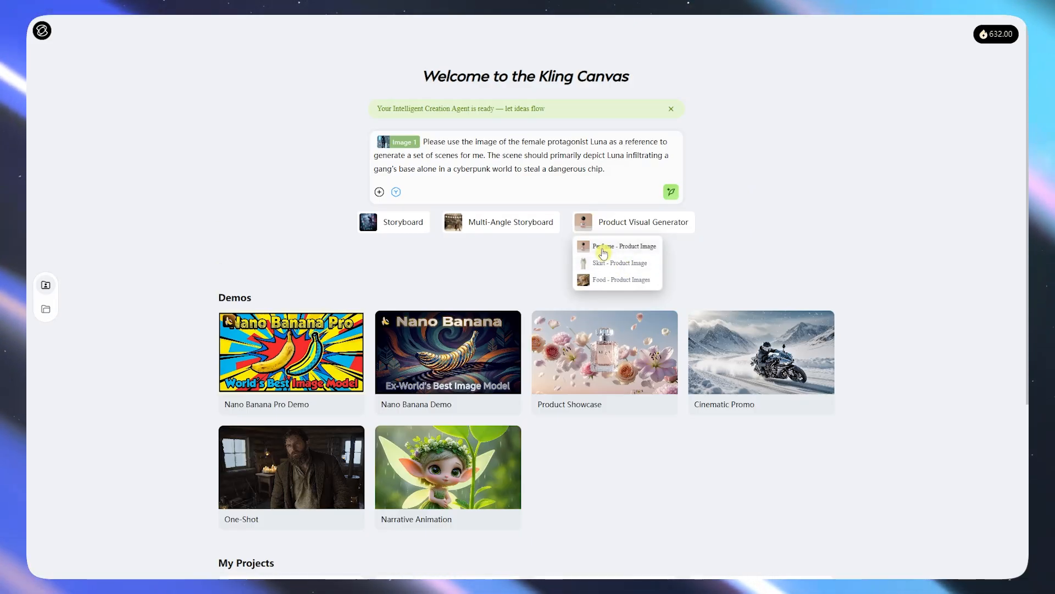
{"action": "left_click", "coordinate": [604, 250]}
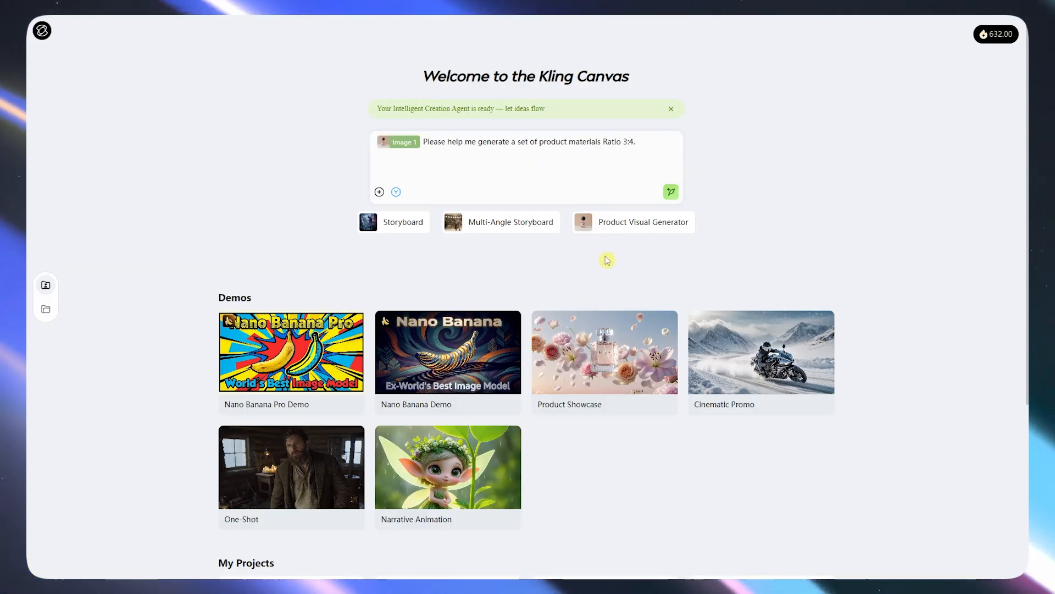
Step: Enable the Nano Banana Pro and Nano Banana image models alongside KLING Image O1, and explore the selectable video models
{"action": "left_click", "coordinate": [396, 194]}
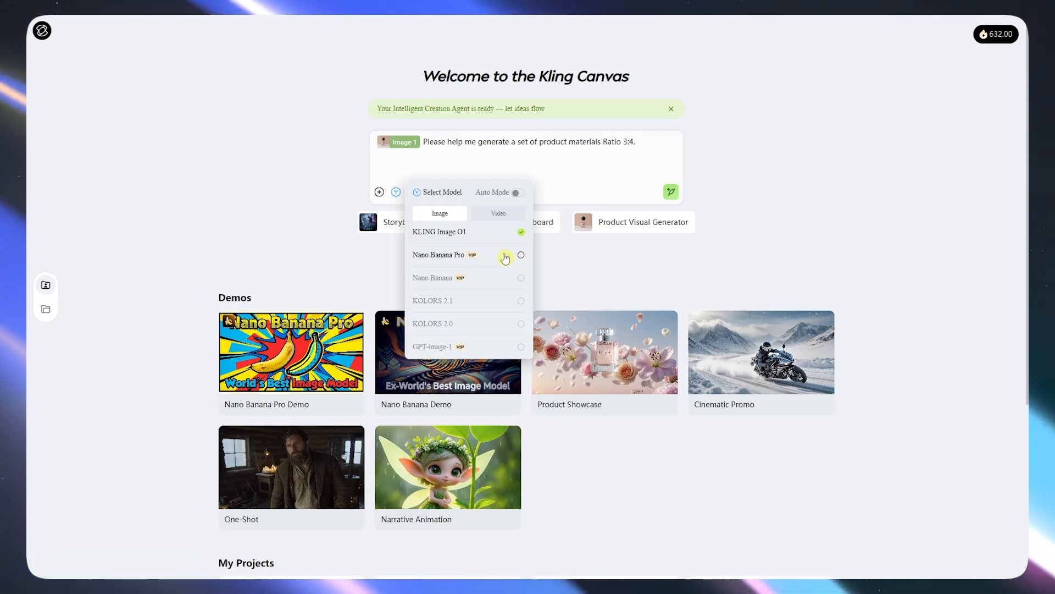
{"action": "left_click", "coordinate": [521, 278]}
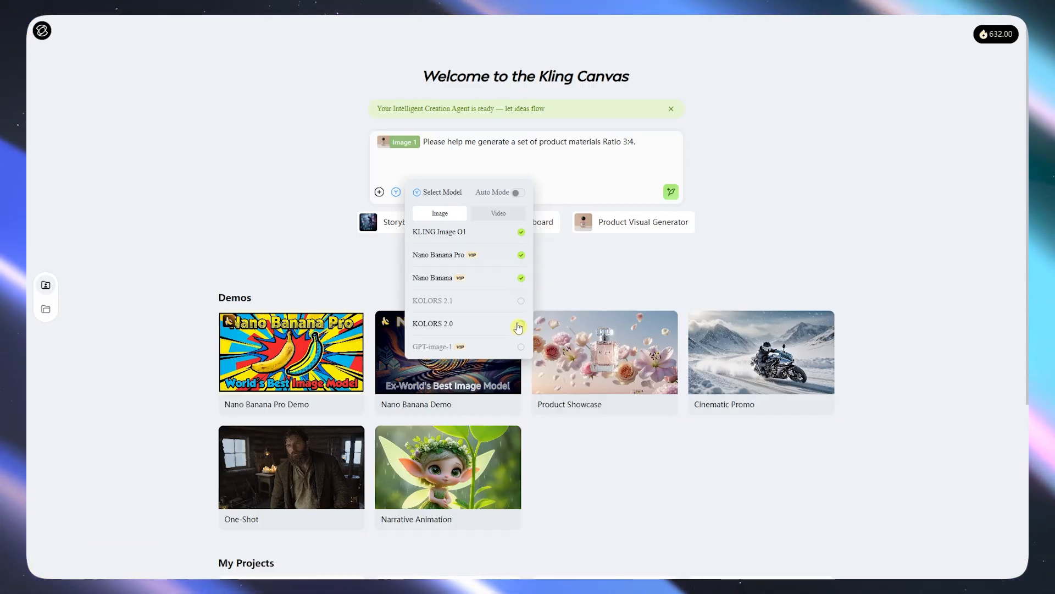
{"action": "left_click", "coordinate": [482, 214]}
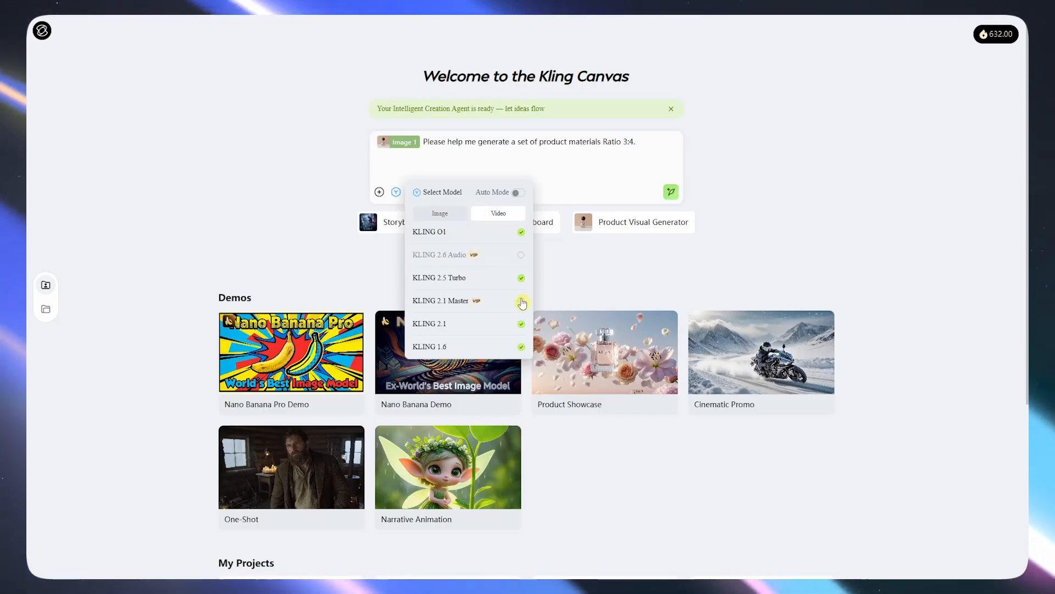
{"action": "left_click", "coordinate": [521, 255]}
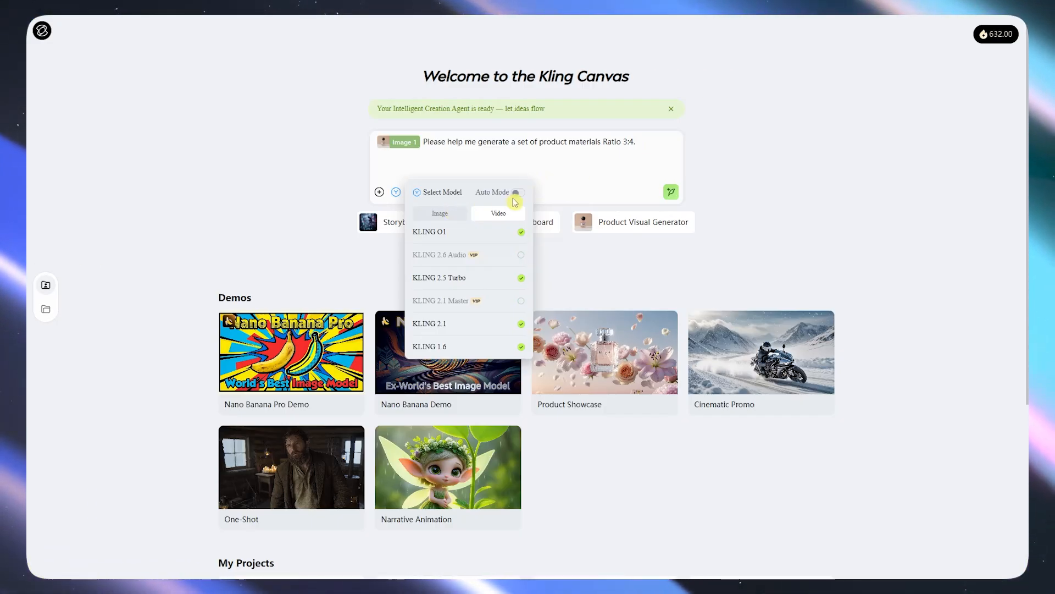
Step: Close the model selection and generate the set of 3:4 product materials from the perfume reference prompt
{"action": "left_click", "coordinate": [540, 194]}
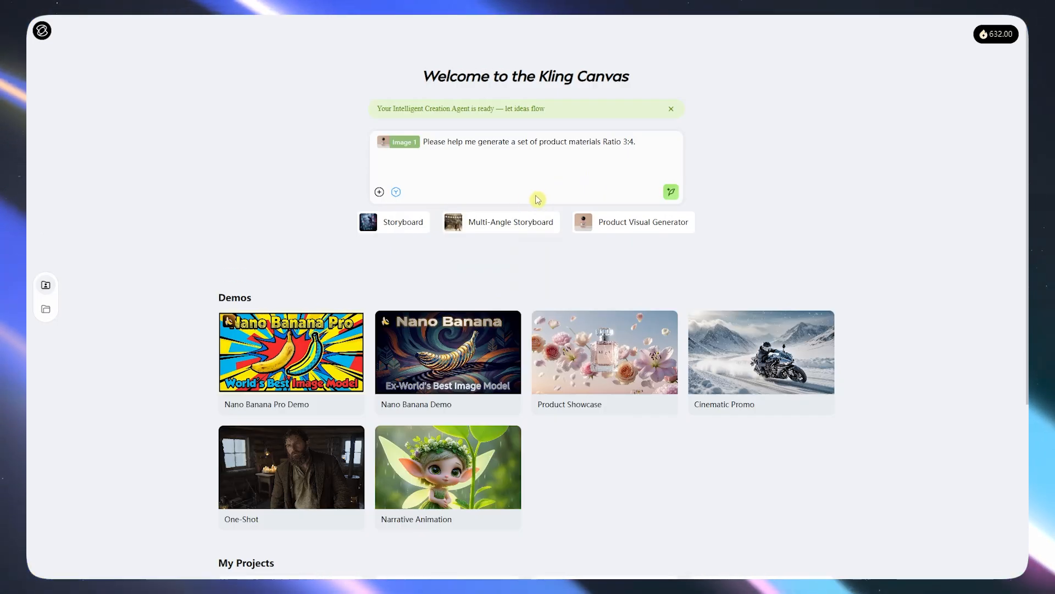
{"action": "left_click", "coordinate": [669, 192]}
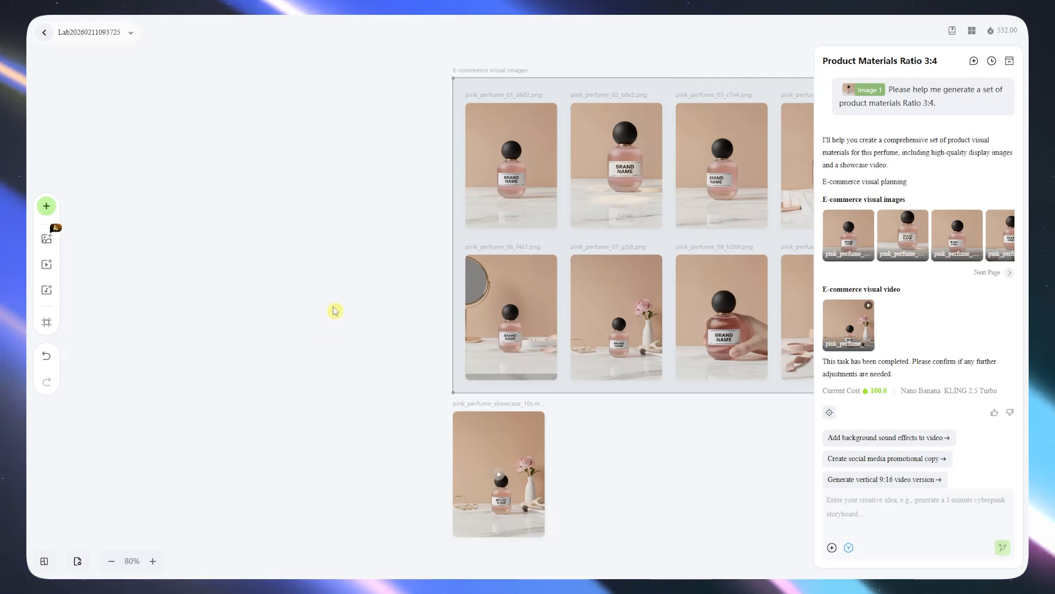
Step: Look over the generated e-commerce perfume images and the showcase video on the project canvas
{"action": "left_click_drag", "start_coordinate": [721, 436], "coordinate": [467, 438]}
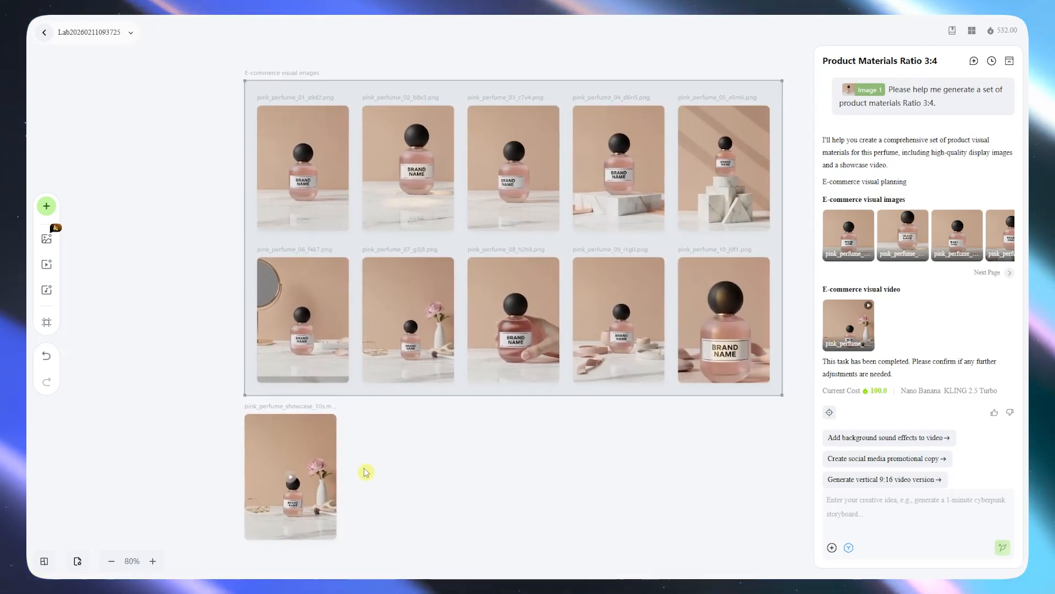
{"action": "left_click", "coordinate": [532, 258]}
{"action": "left_click", "coordinate": [534, 430]}
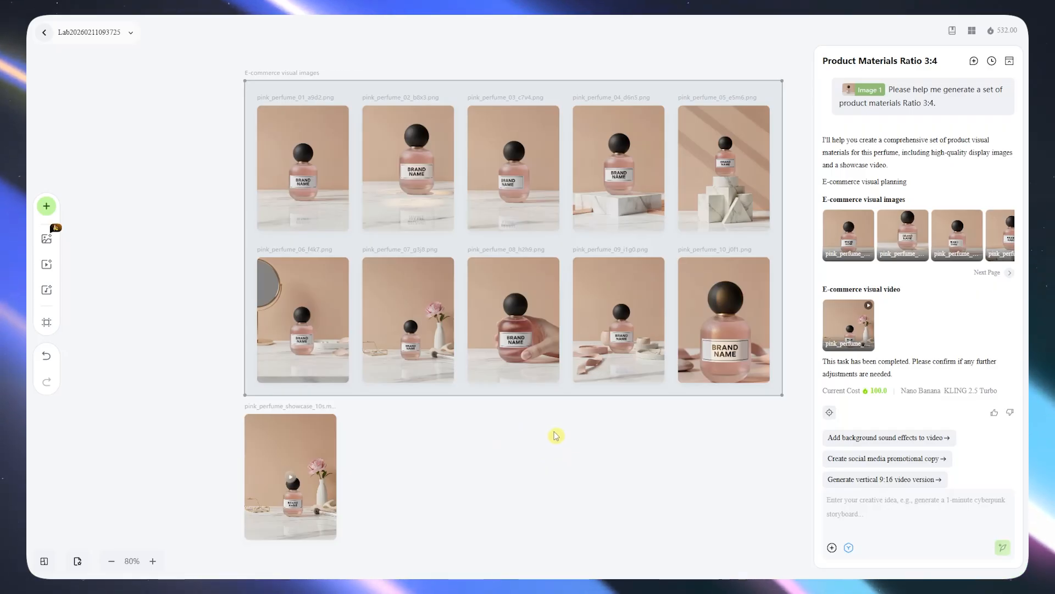
{"action": "scroll", "coordinate": [554, 437], "scroll_direction": "down", "scroll_amount": 2}
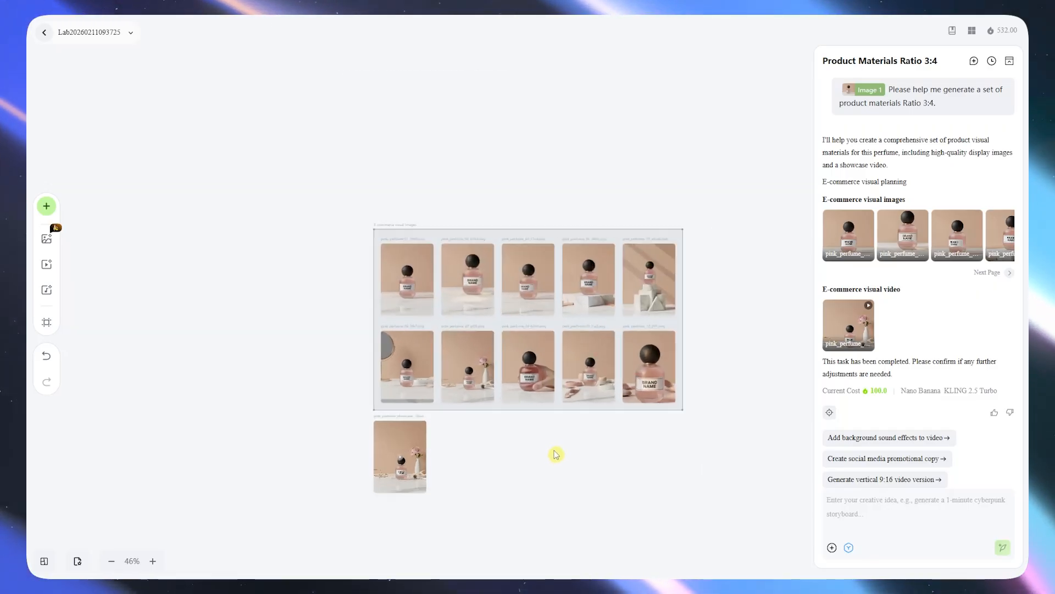
{"action": "scroll", "coordinate": [556, 461], "scroll_direction": "up", "scroll_amount": 4}
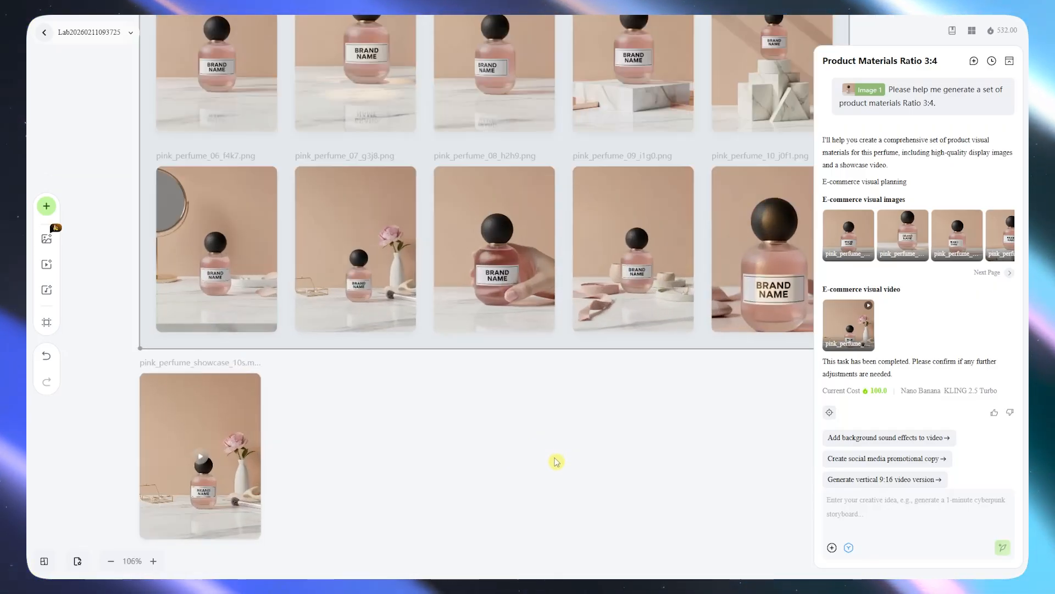
{"action": "scroll", "coordinate": [556, 461], "scroll_direction": "down", "scroll_amount": 1}
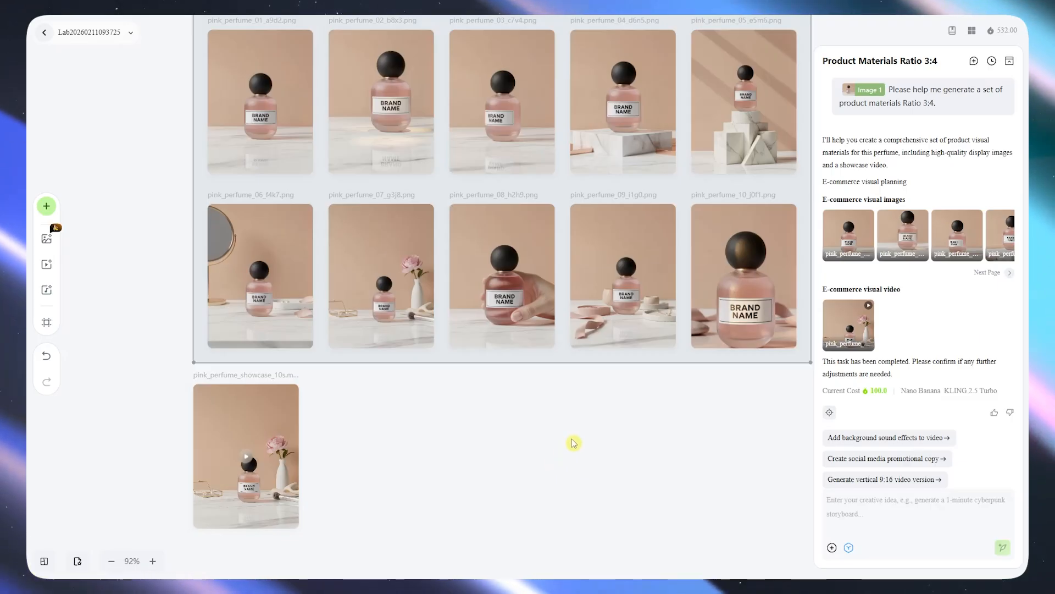
{"action": "scroll", "coordinate": [560, 426], "scroll_direction": "right", "scroll_amount": 5}
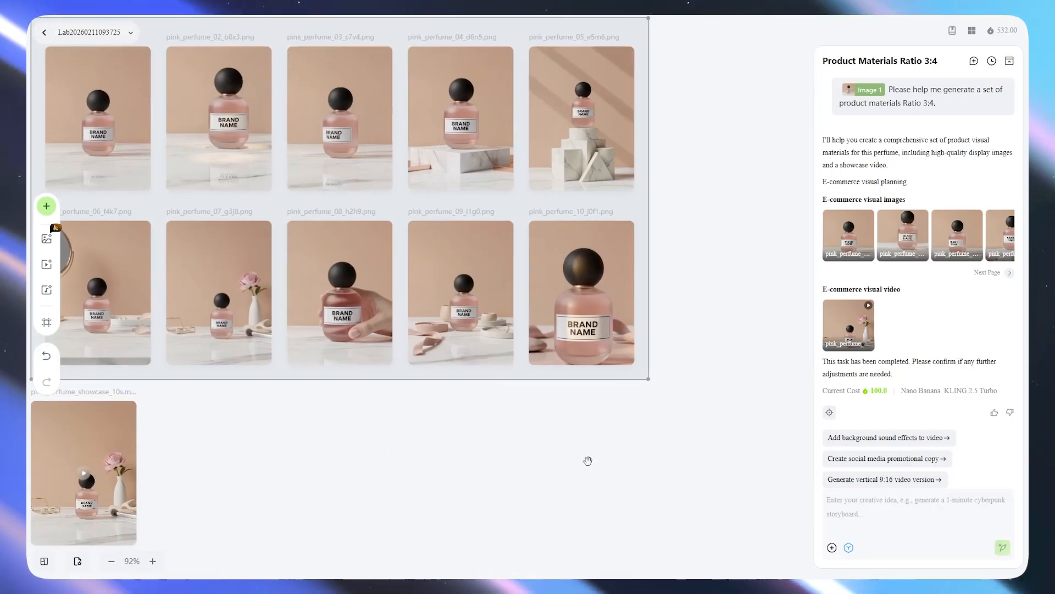
{"action": "scroll", "coordinate": [523, 464], "scroll_direction": "up", "scroll_amount": 5}
{"action": "scroll", "coordinate": [605, 277], "scroll_direction": "up", "scroll_amount": 3}
{"action": "scroll", "coordinate": [351, 200], "scroll_direction": "left", "scroll_amount": 10}
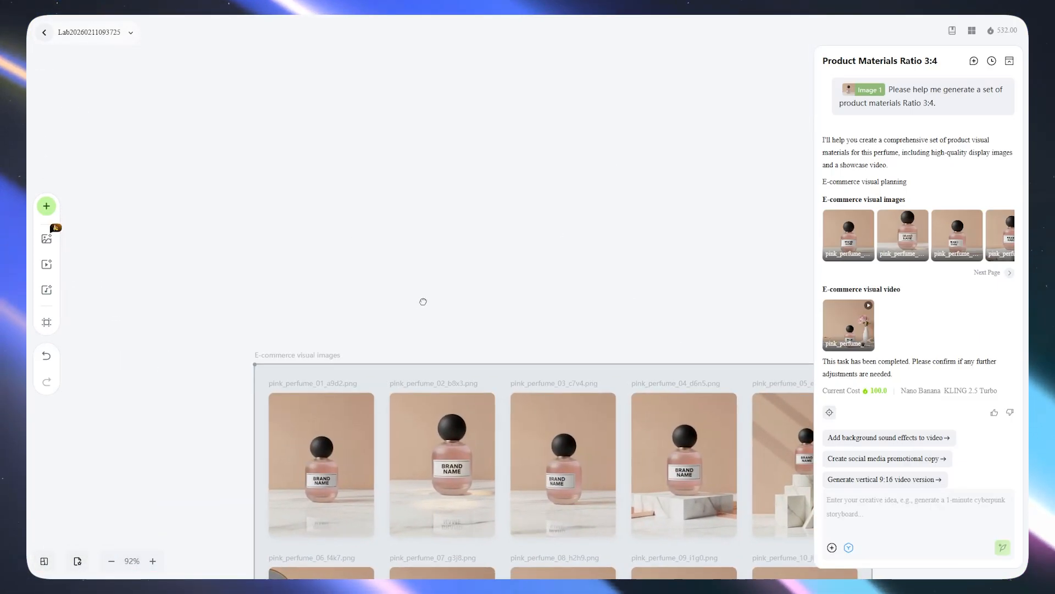
{"action": "scroll", "coordinate": [412, 302], "scroll_direction": "down", "scroll_amount": 3}
{"action": "left_click_drag", "start_coordinate": [281, 451], "coordinate": [78, 254]}
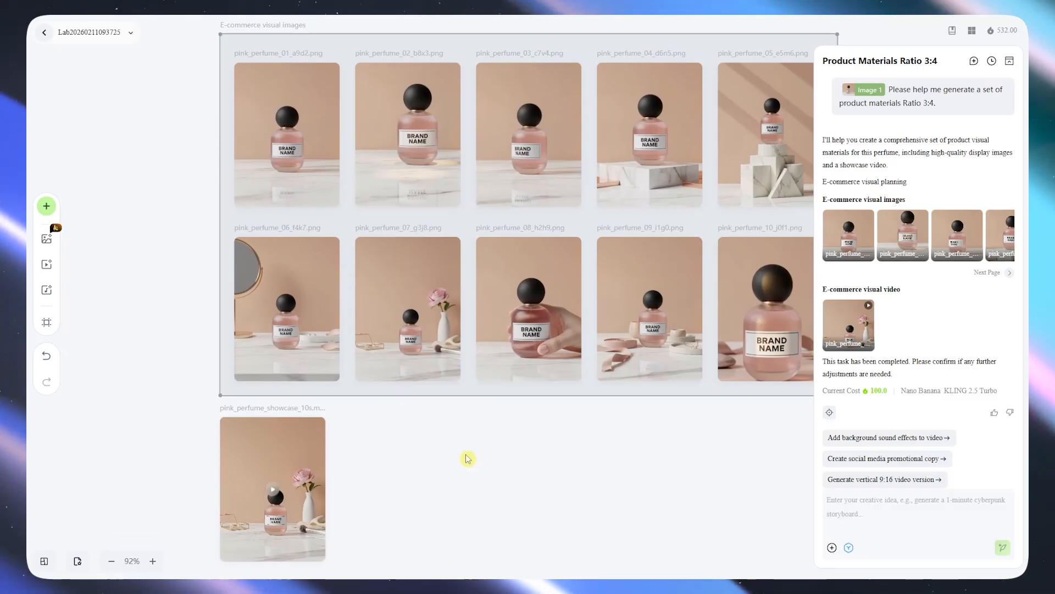
{"action": "scroll", "coordinate": [466, 448], "scroll_direction": "down", "scroll_amount": 3}
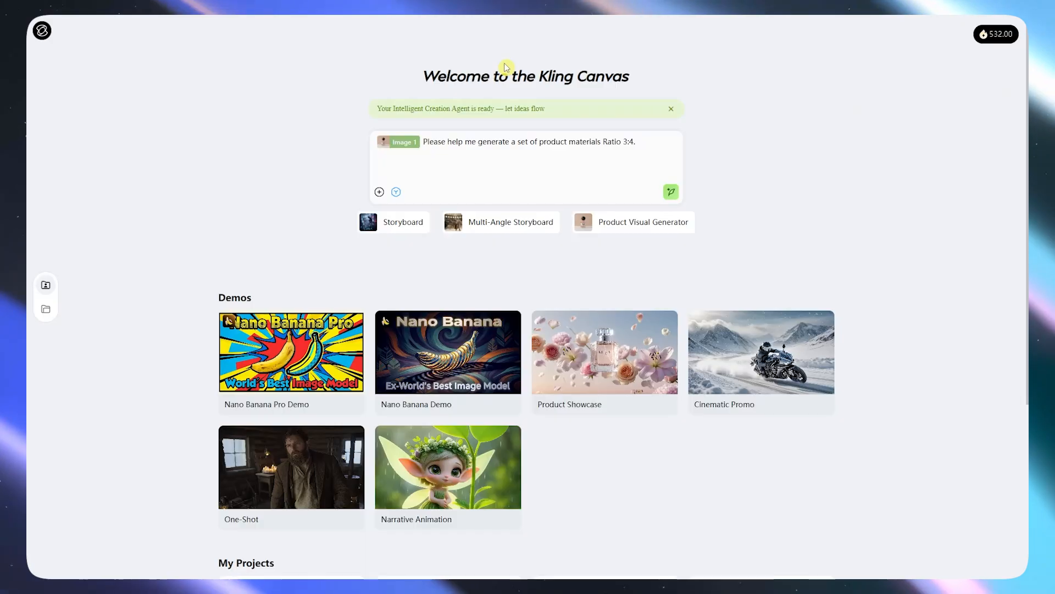
Step: Replace the product prompt's reference image with the paint palette JPEG from the Downloads folder
{"action": "mouse_move", "coordinate": [400, 150]}
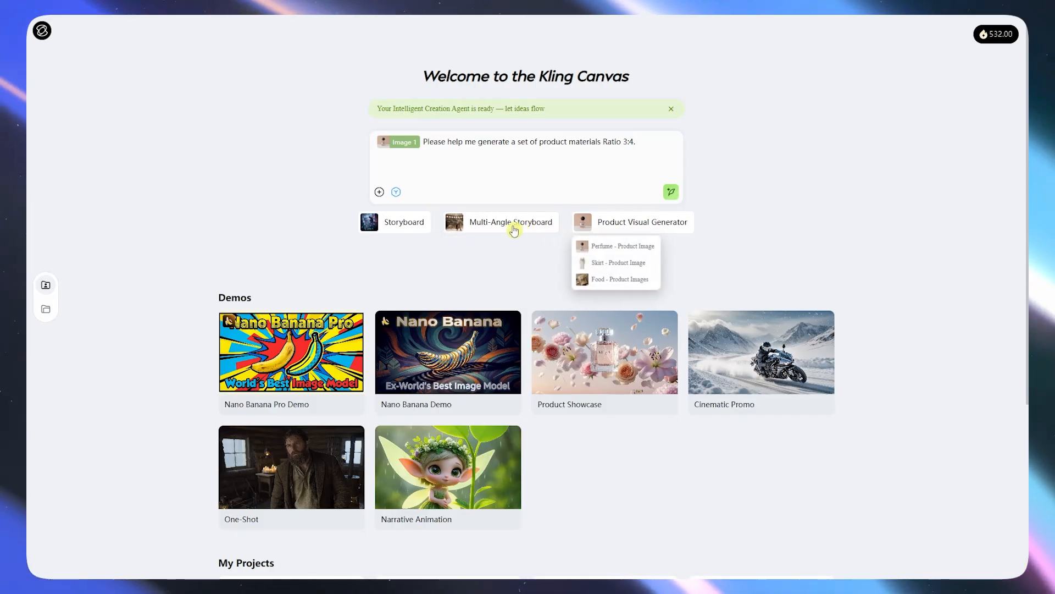
{"action": "mouse_move", "coordinate": [597, 229]}
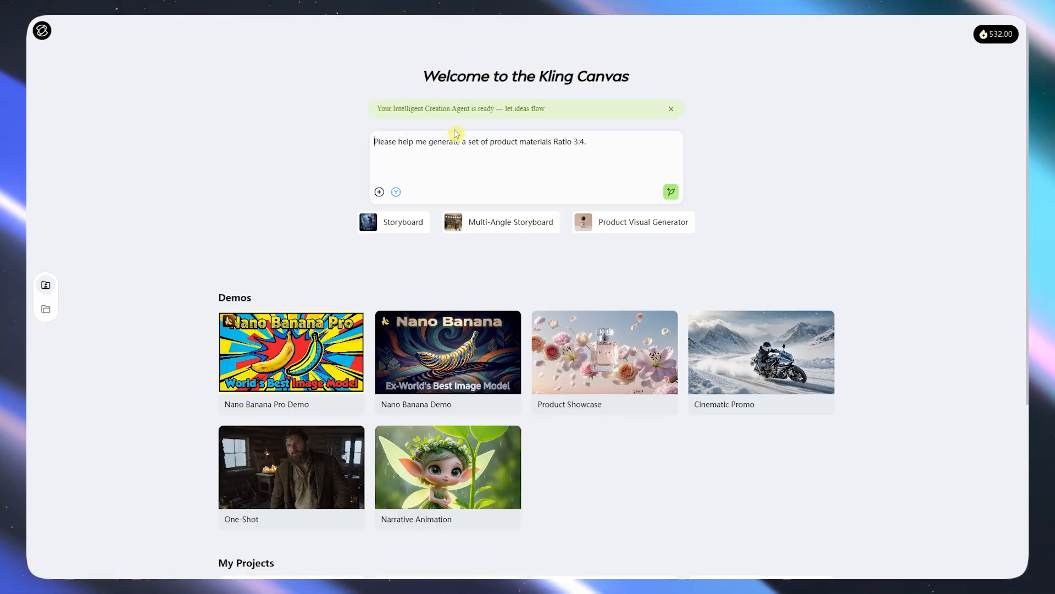
{"action": "left_click", "coordinate": [379, 192]}
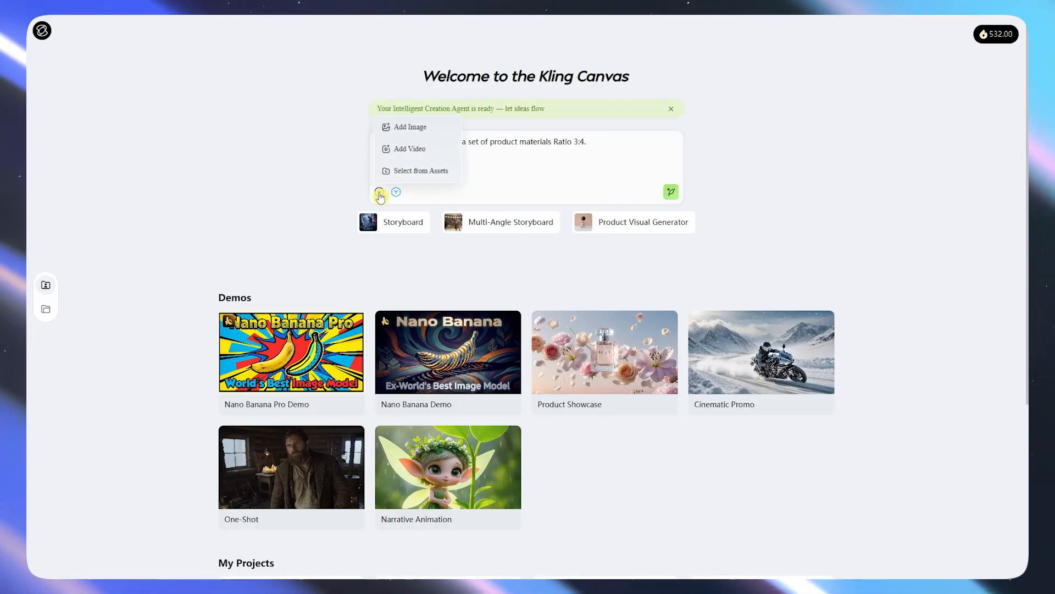
{"action": "left_click", "coordinate": [422, 137]}
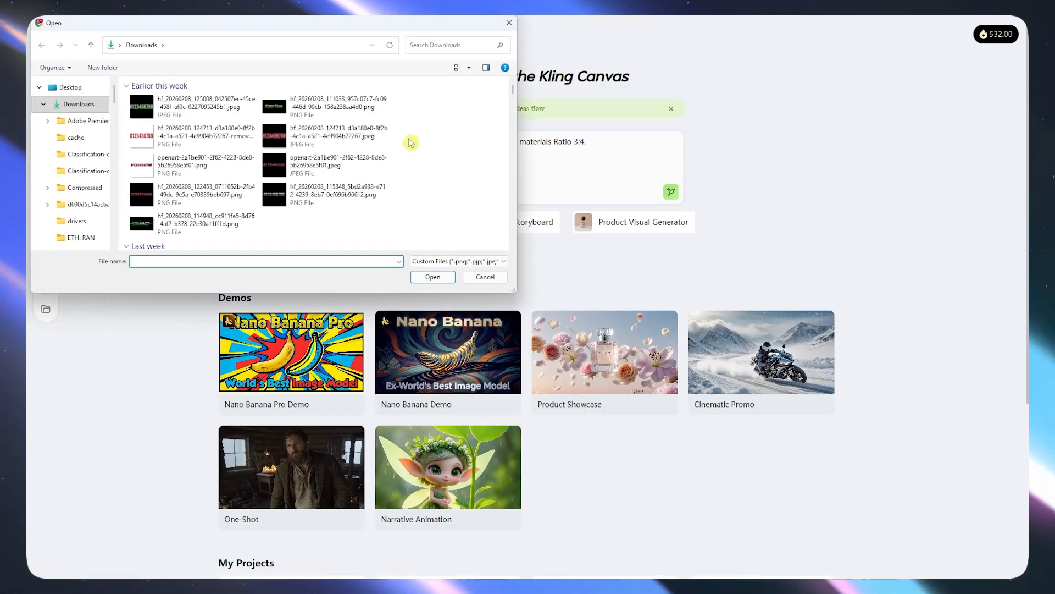
{"action": "left_click", "coordinate": [312, 134]}
{"action": "scroll", "coordinate": [319, 136], "scroll_direction": "down", "scroll_amount": 3}
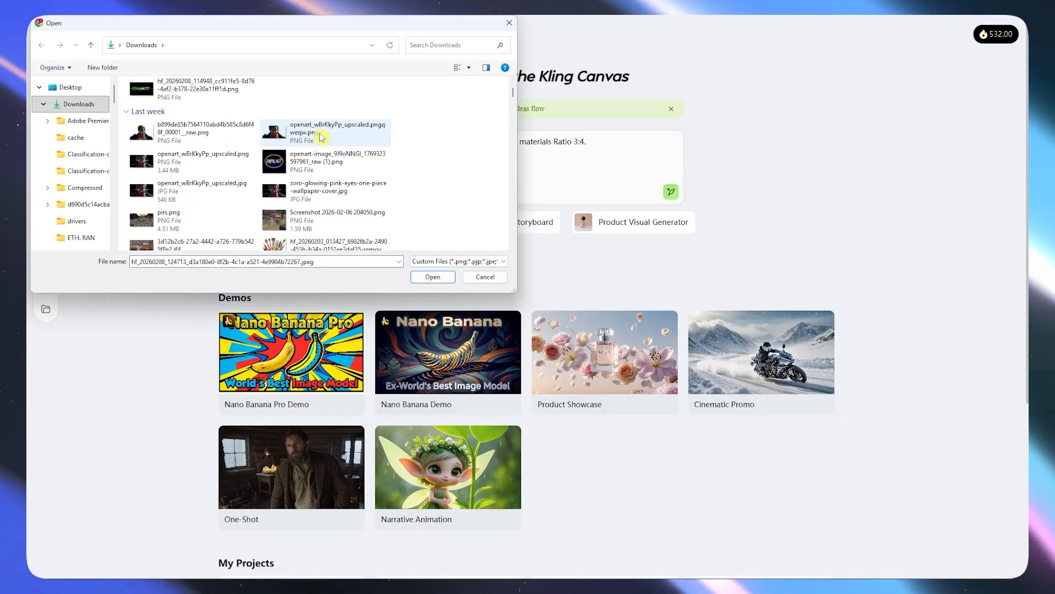
{"action": "scroll", "coordinate": [322, 137], "scroll_direction": "down", "scroll_amount": 3}
{"action": "left_click", "coordinate": [200, 175]}
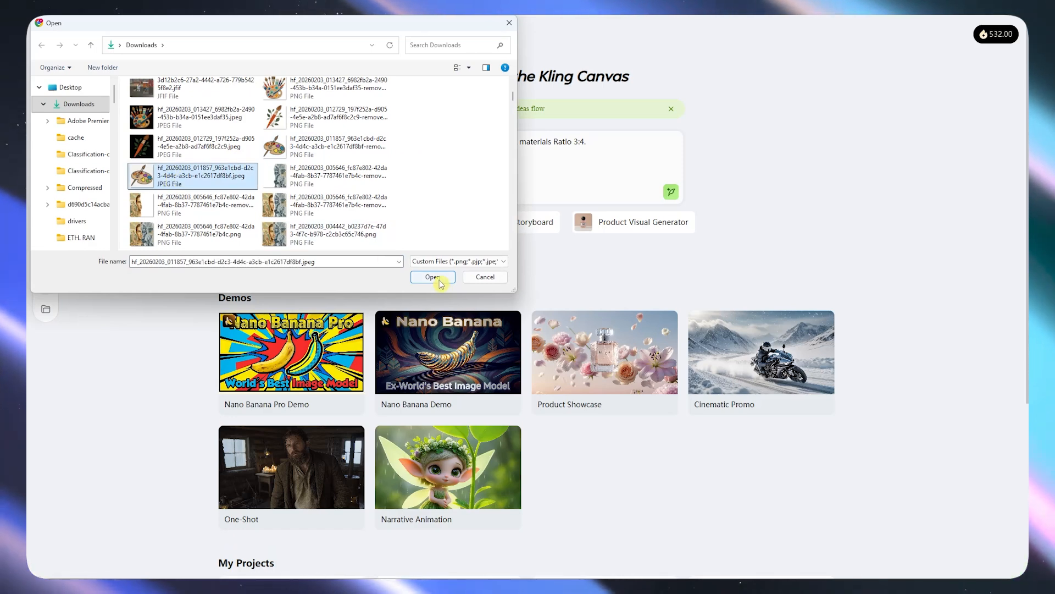
{"action": "left_click", "coordinate": [433, 276]}
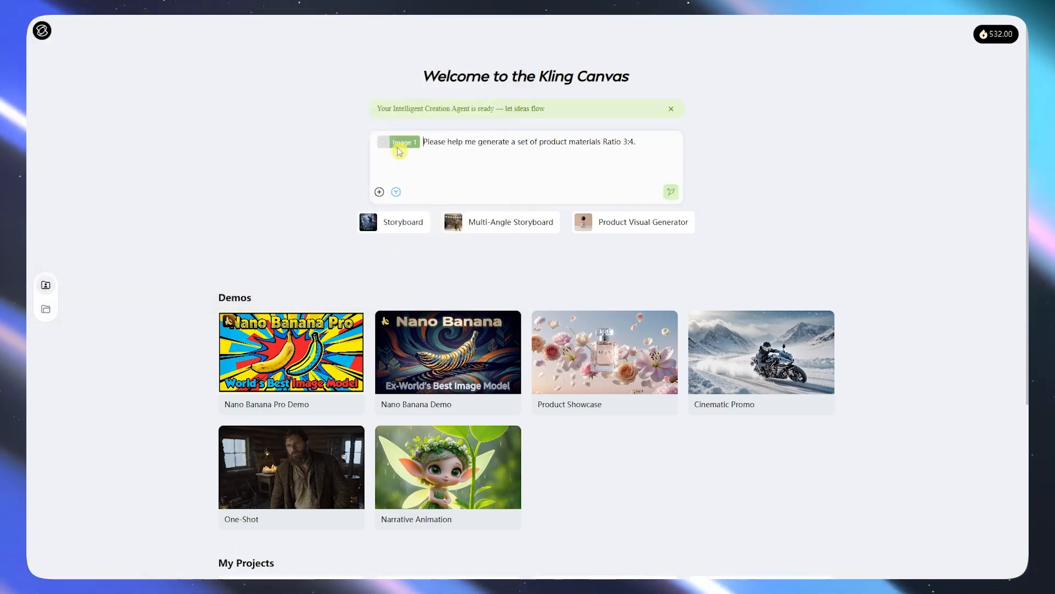
{"action": "mouse_move", "coordinate": [389, 147]}
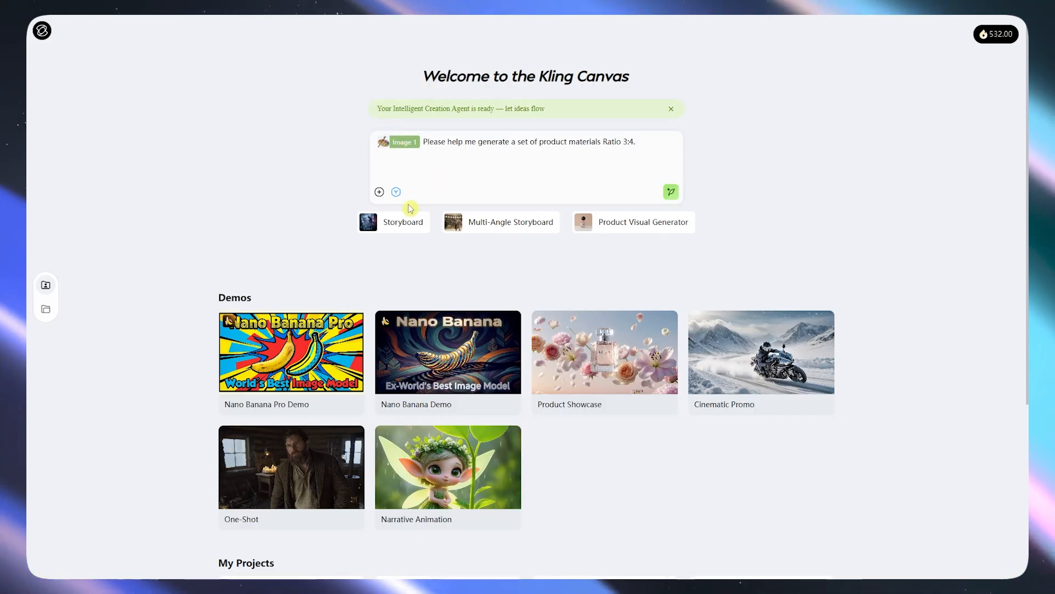
Step: Load the Luna storyboard example into the prompt and look through the Multi-Angle Storyboard and Product Visual Generator examples
{"action": "left_click", "coordinate": [401, 245]}
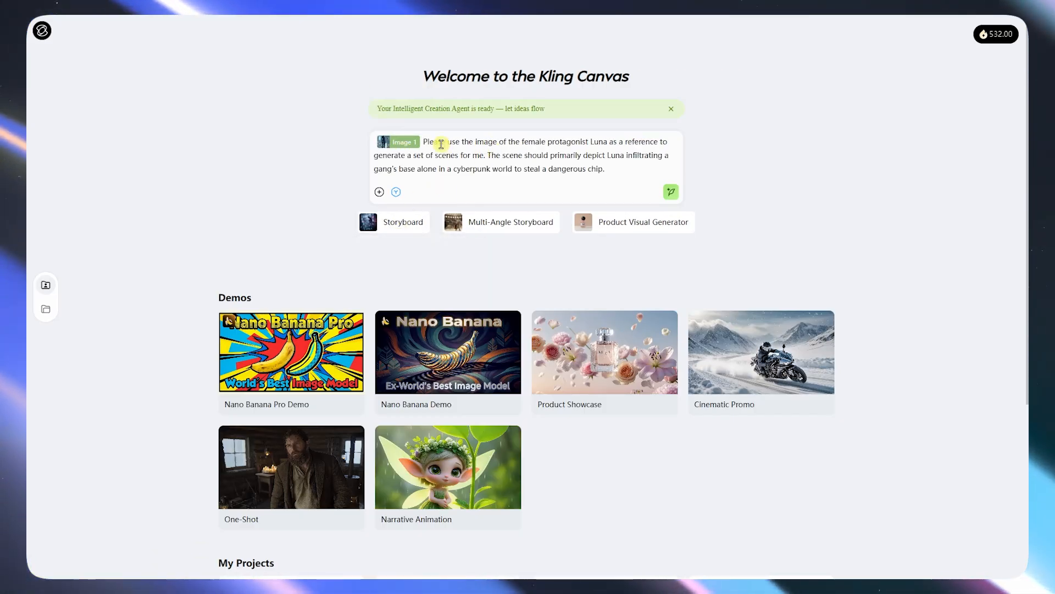
{"action": "mouse_move", "coordinate": [492, 225]}
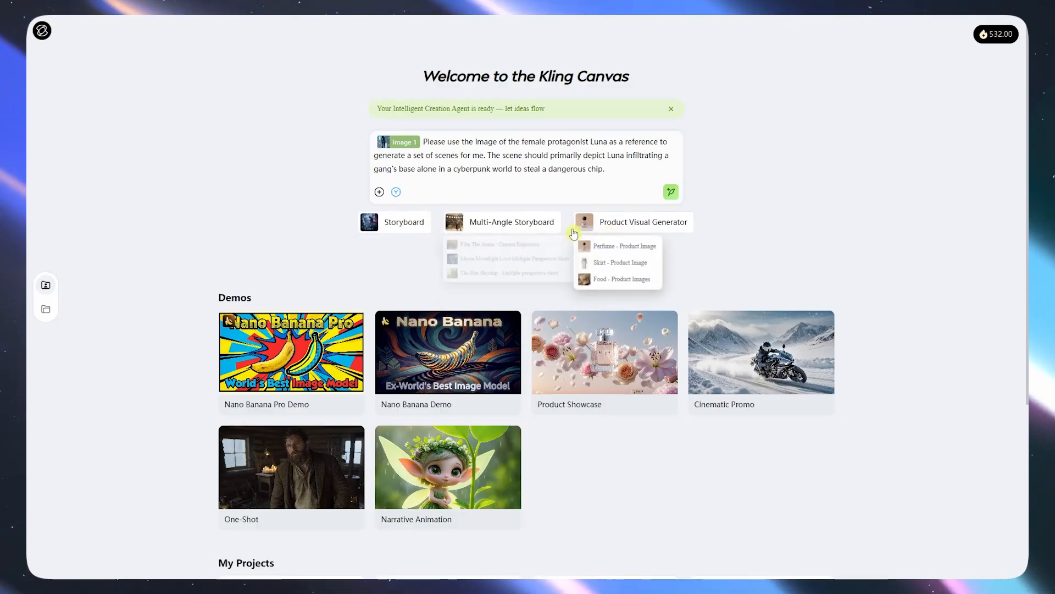
{"action": "mouse_move", "coordinate": [419, 226]}
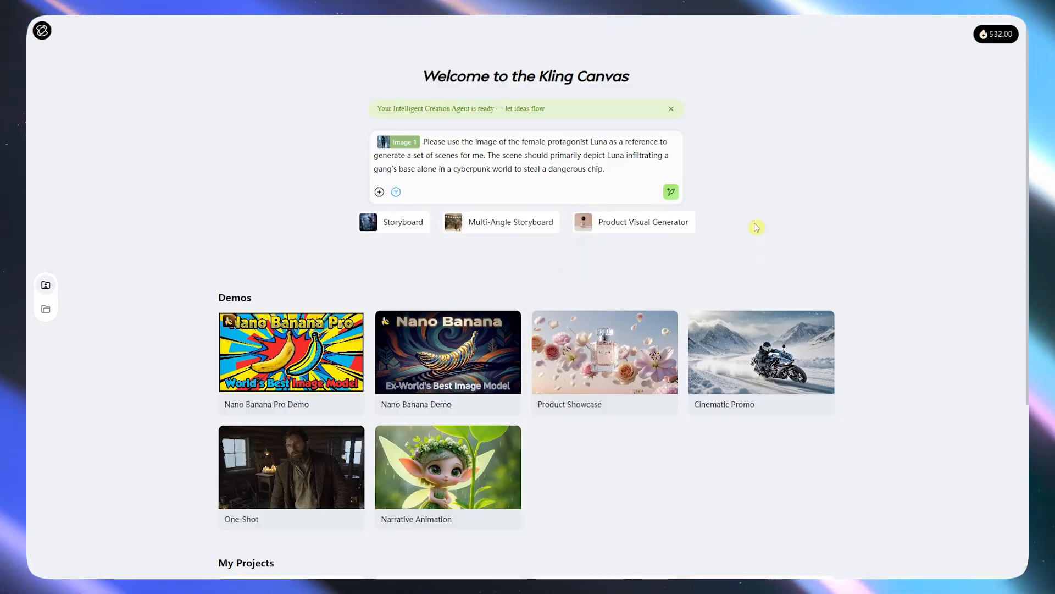
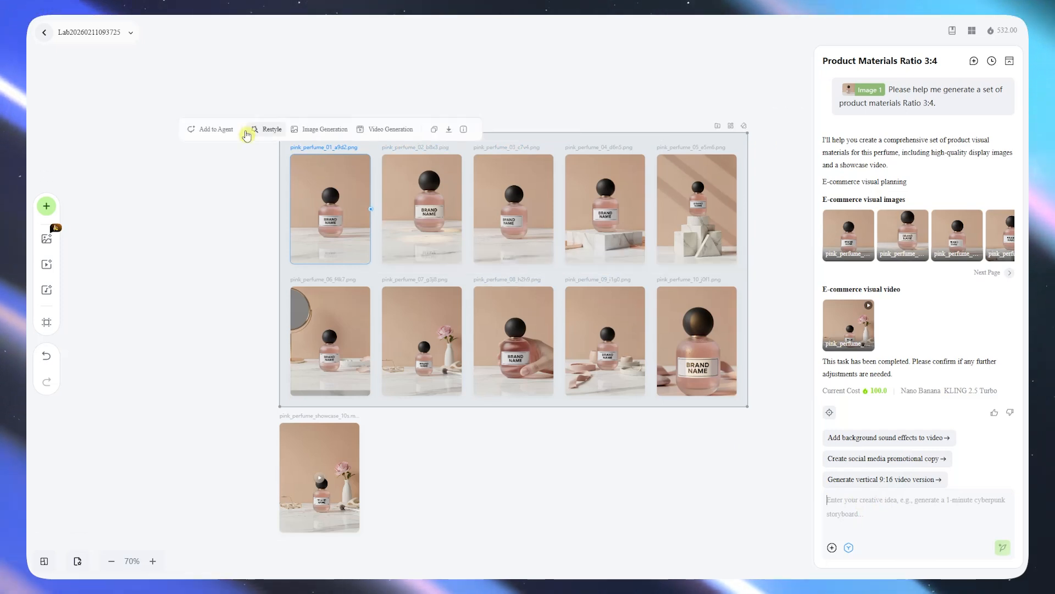
{"action": "left_click", "coordinate": [216, 129]}
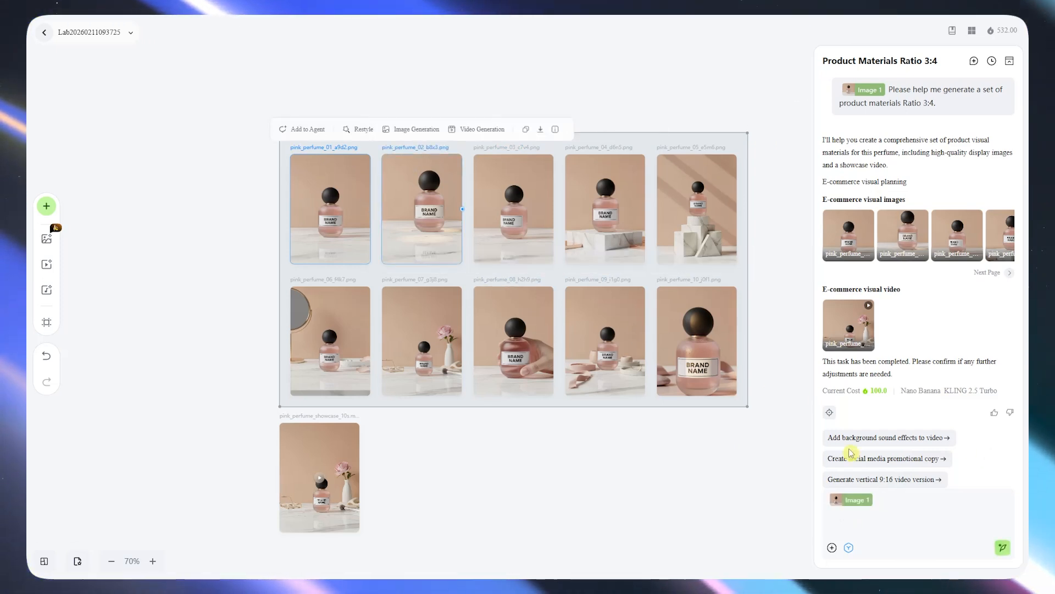
{"action": "key", "text": "BackSpace"}
{"action": "key", "text": "BackSpace"}
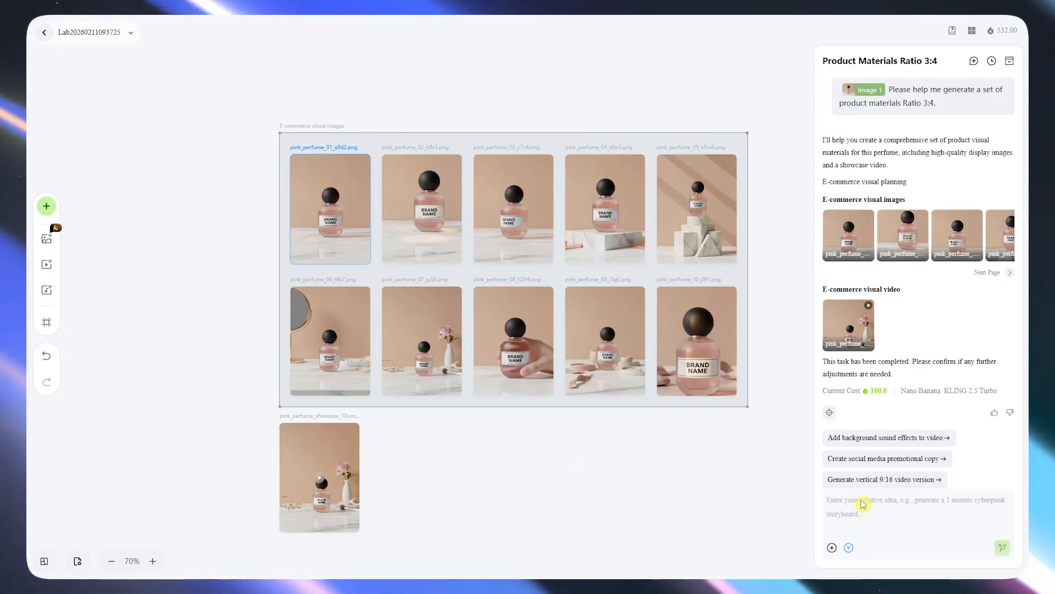
{"action": "scroll", "coordinate": [857, 439], "scroll_direction": "down", "scroll_amount": 1}
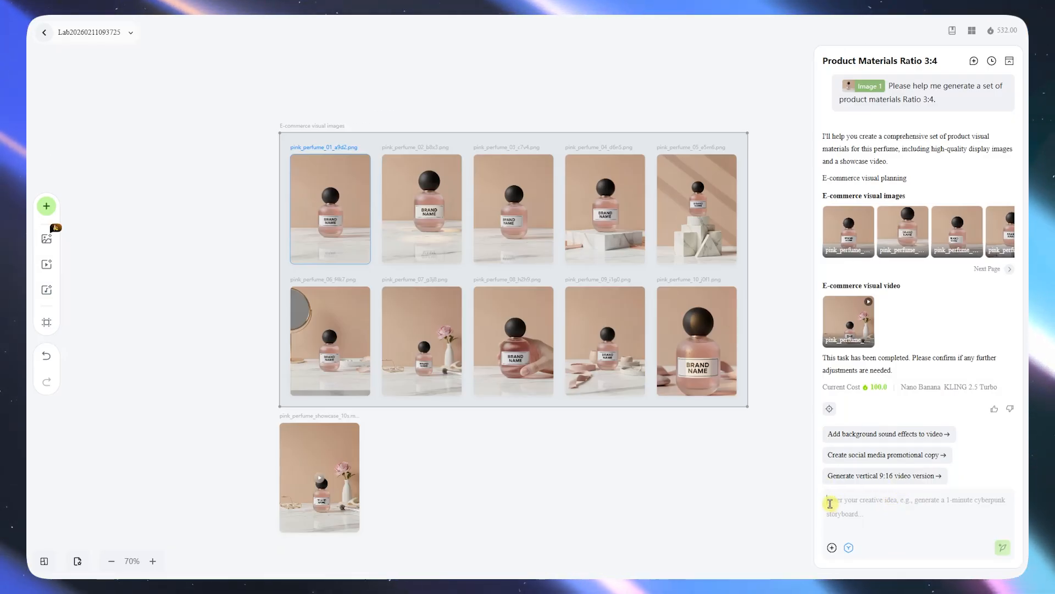
Step: Add the pink_perfume_04 image with the marble blocks to the agent prompt as its reference
{"action": "left_click", "coordinate": [517, 347]}
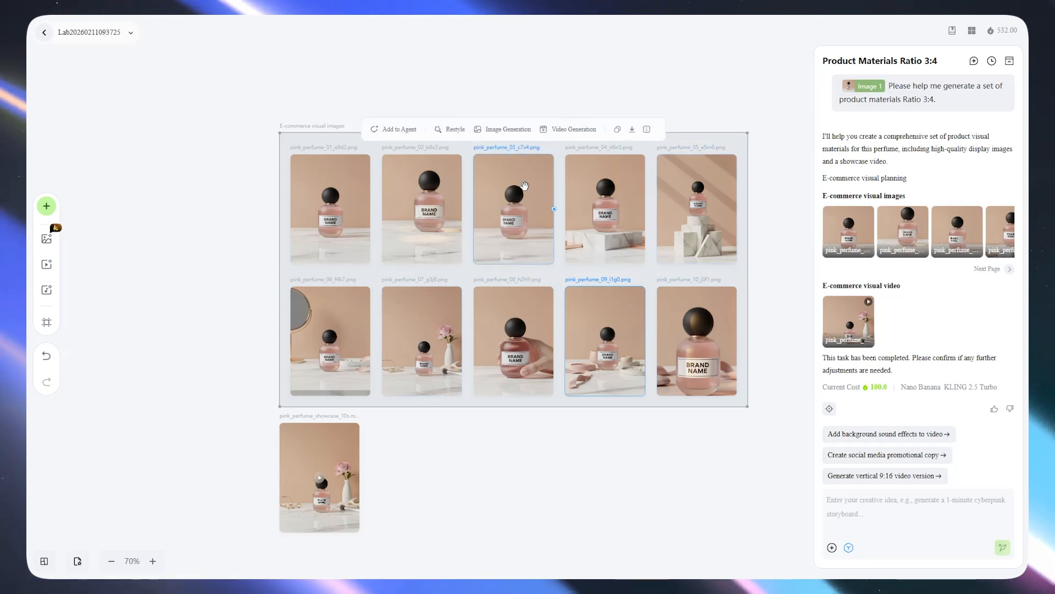
{"action": "left_click", "coordinate": [625, 213]}
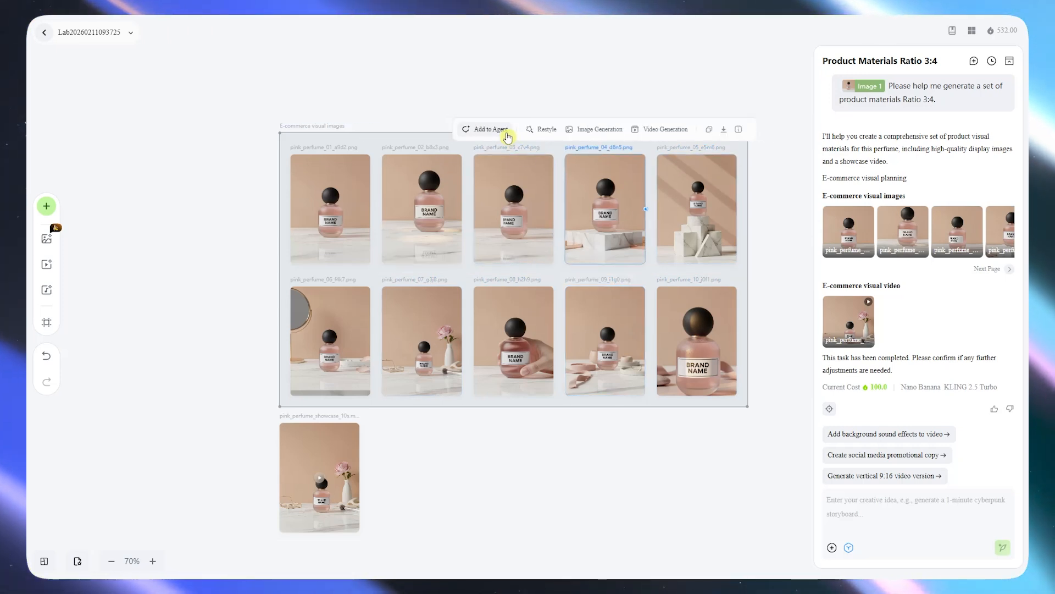
{"action": "left_click", "coordinate": [507, 137]}
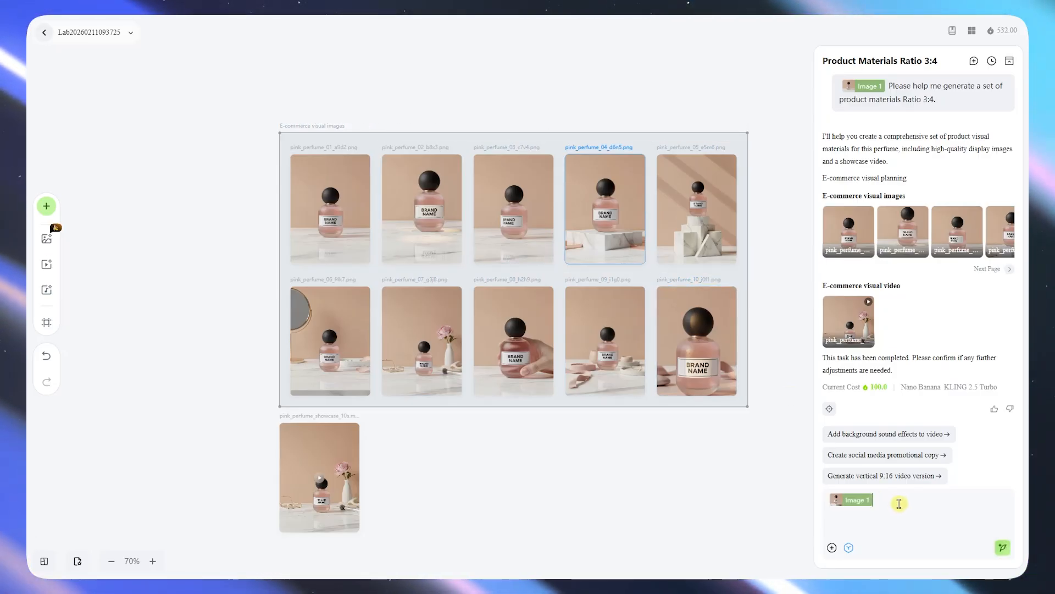
Step: Prompt the agent: "create a video that would showcase the whole product body by making it spin 360 degrees on the platform."
{"action": "left_click", "coordinate": [895, 501]}
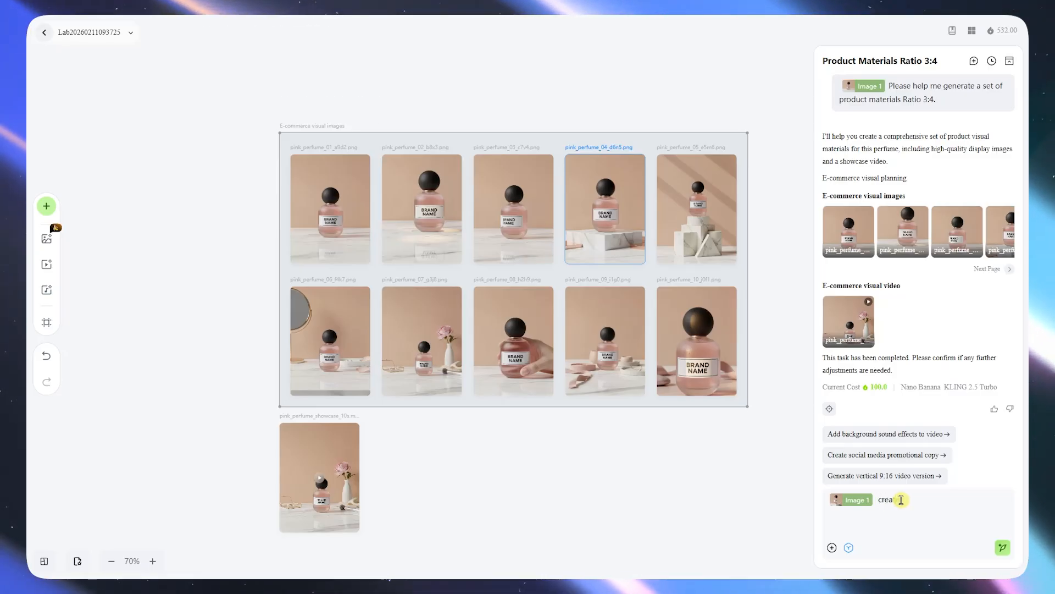
{"action": "type", "text": "create a video"}
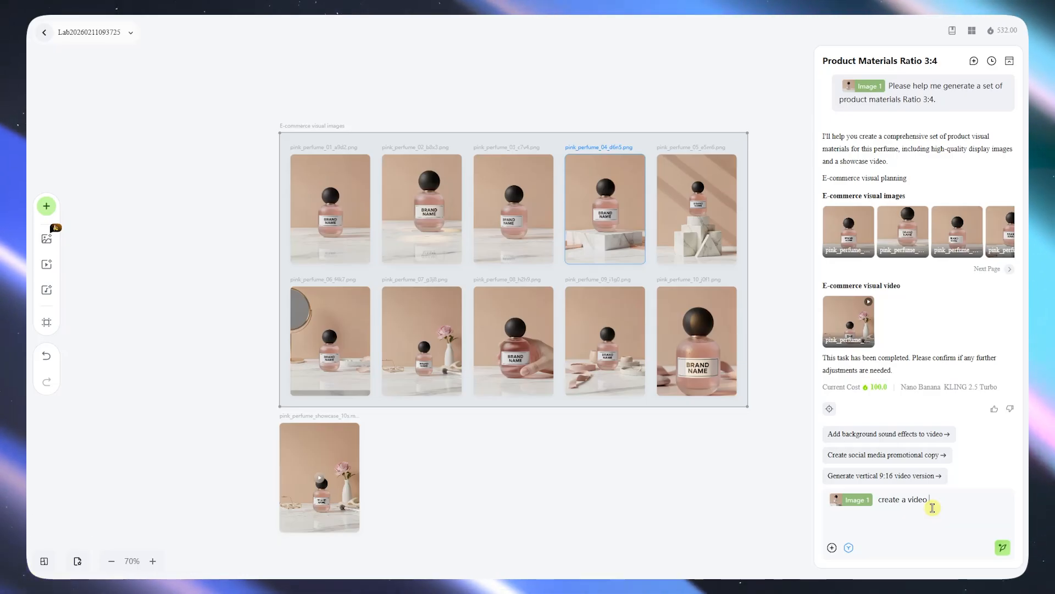
{"action": "type", "text": " that "}
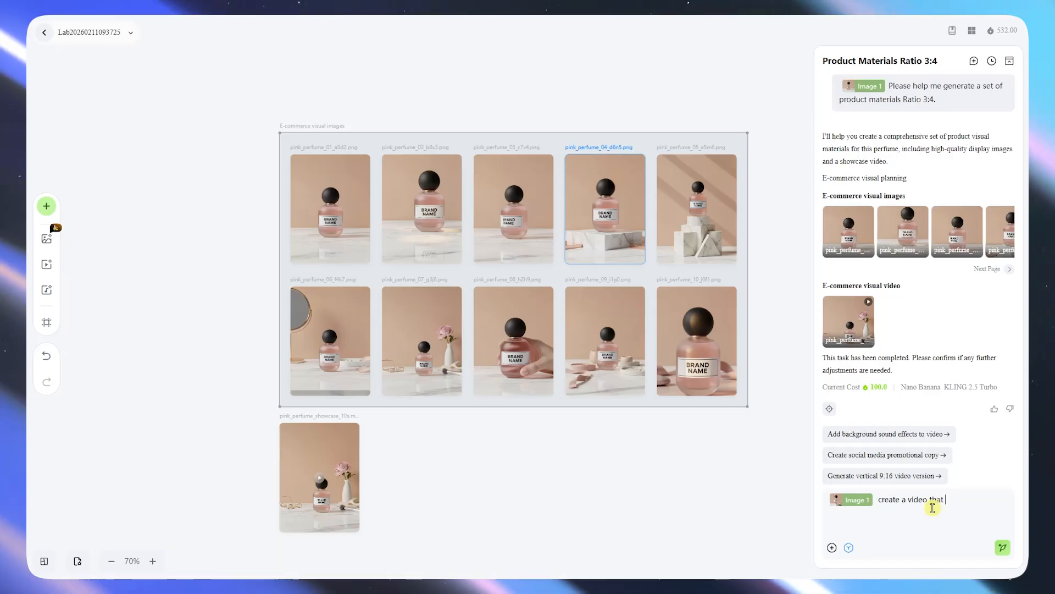
{"action": "type", "text": "would showcase"}
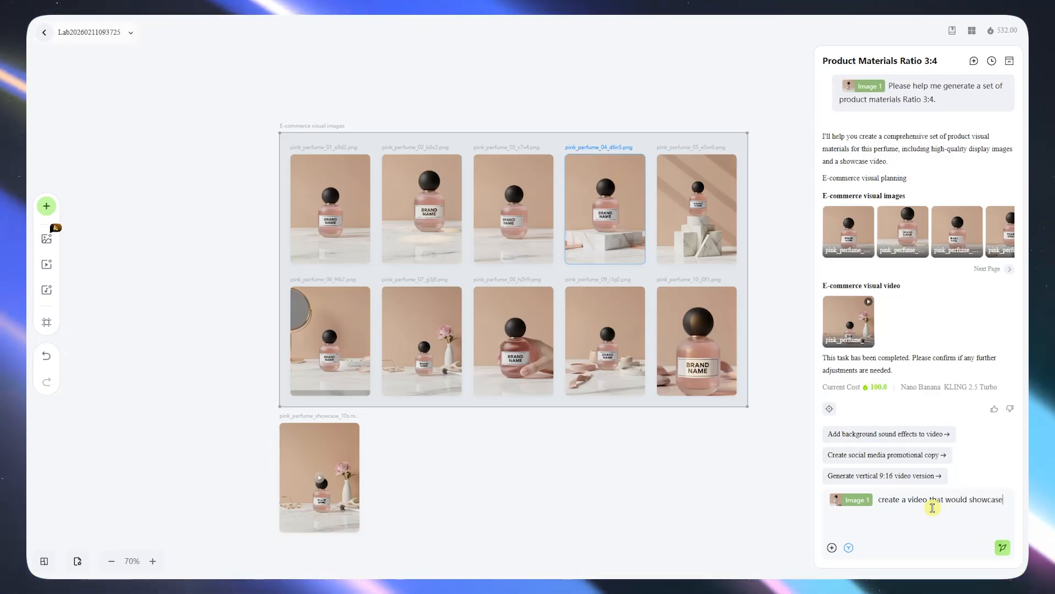
{"action": "type", "text": " the whole product body by"}
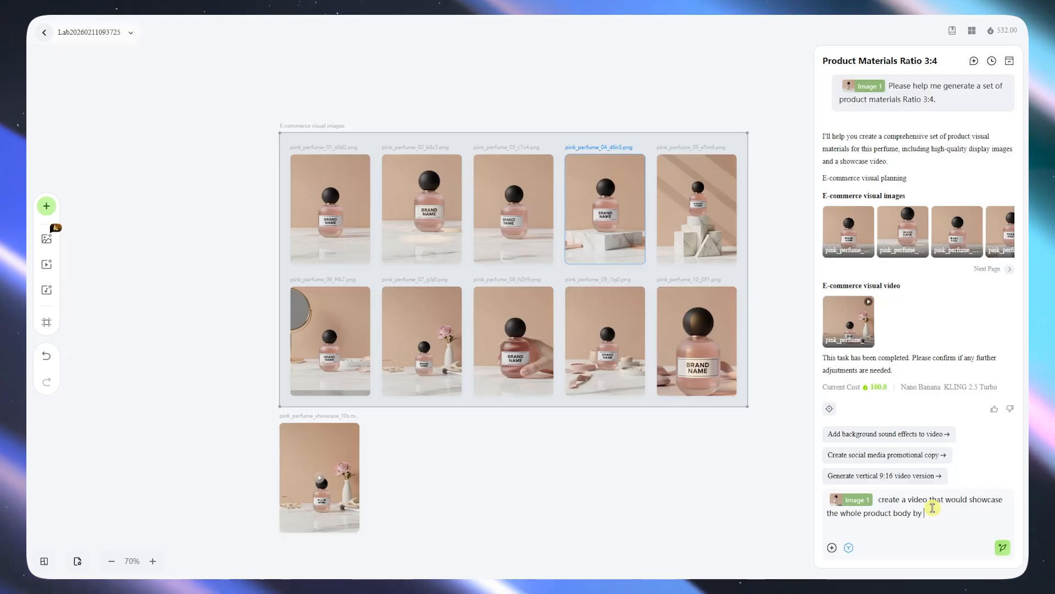
{"action": "type", "text": " making it sp"}
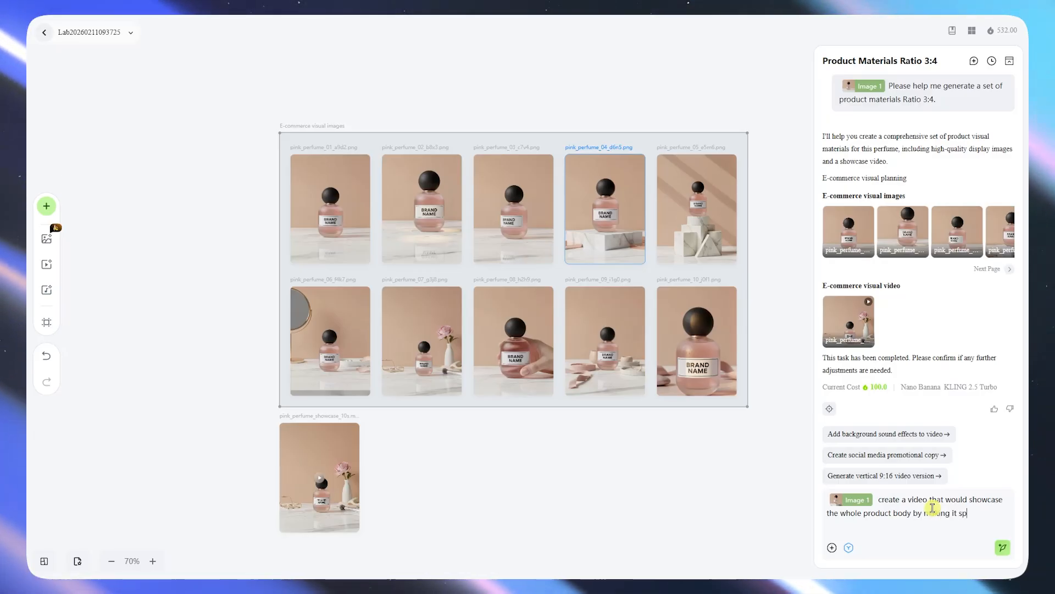
{"action": "type", "text": "in 360 de"}
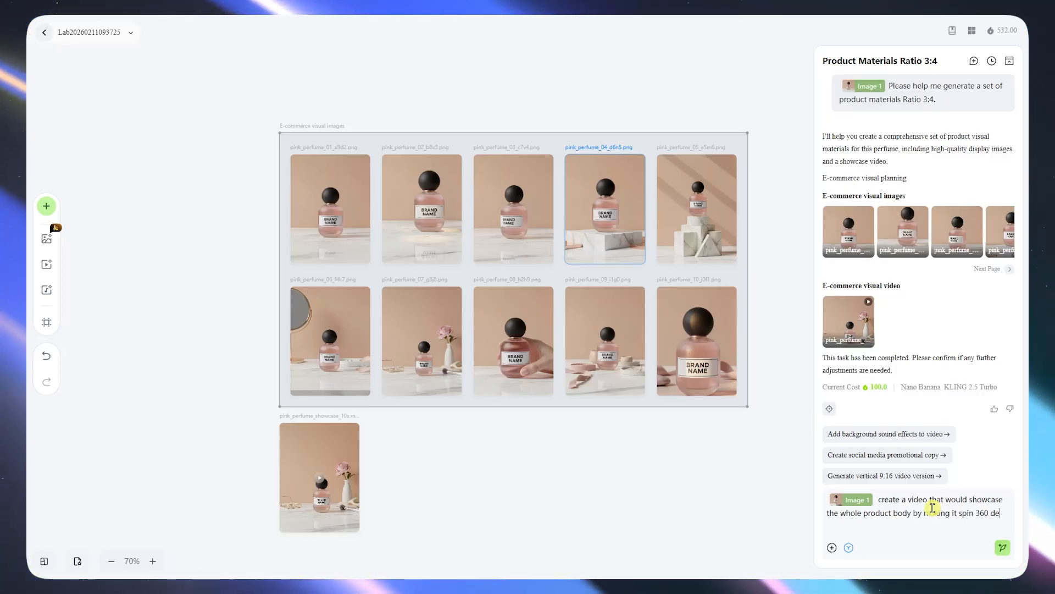
{"action": "type", "text": "grees on the platform."}
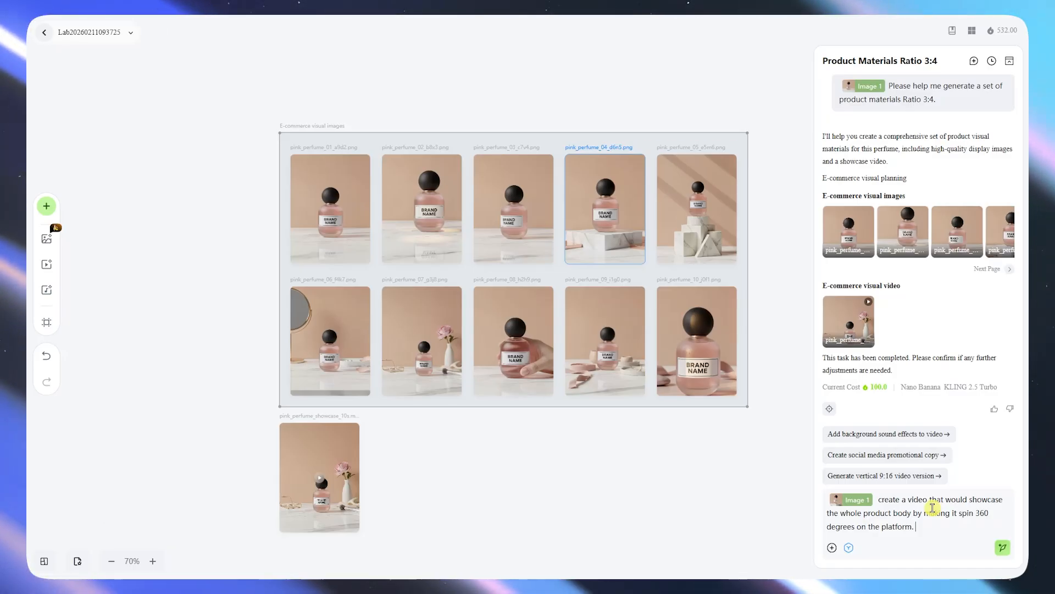
Step: Append "add smooth and slow zoom in effect." to the agent prompt and submit it
{"action": "type", "text": "add"}
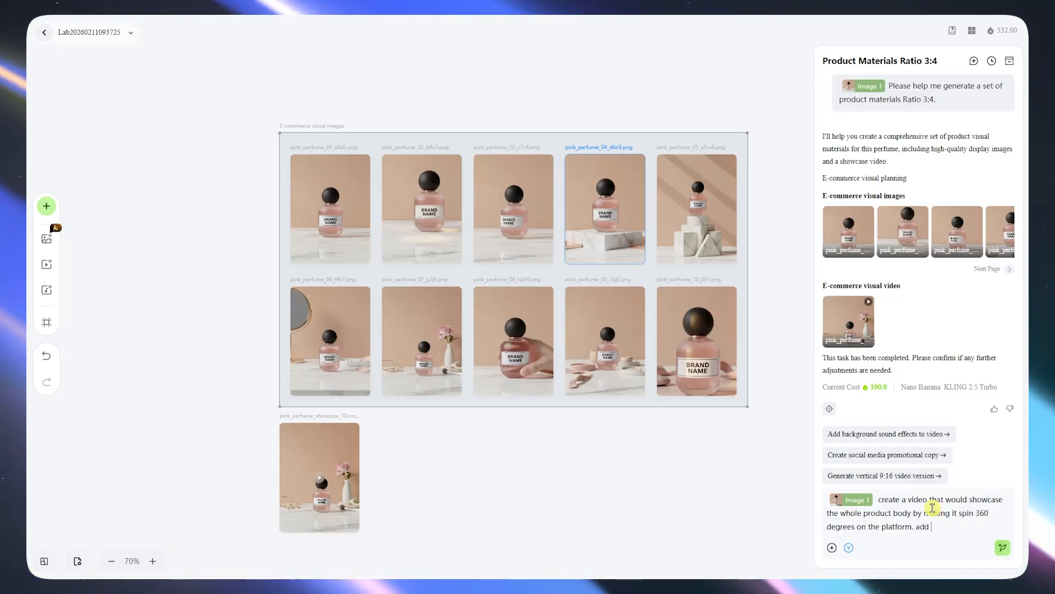
{"action": "type", "text": " zo"}
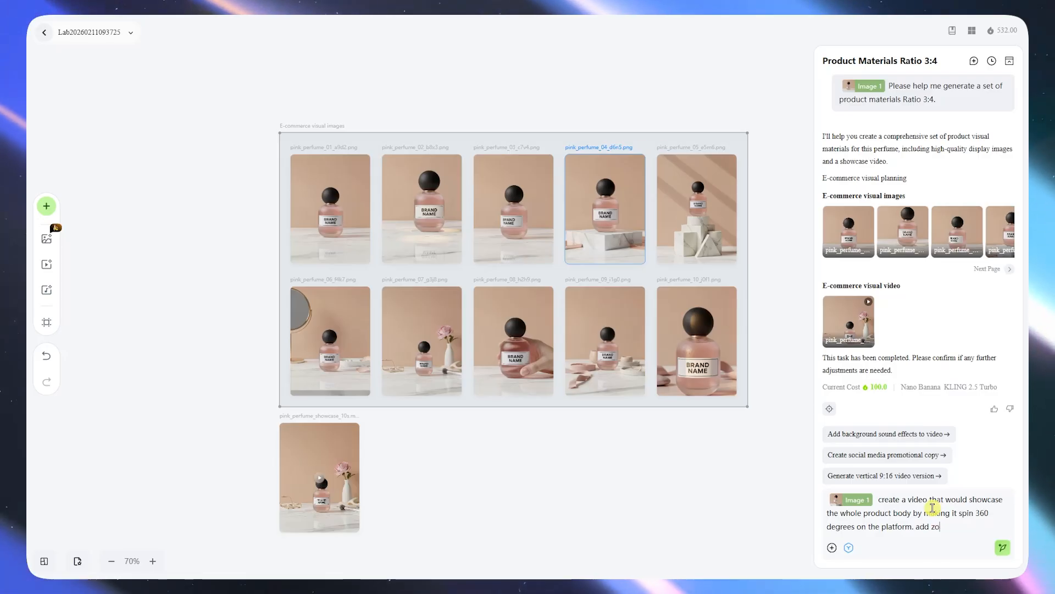
{"action": "key", "text": "BackSpace"}
{"action": "key", "text": "BackSpace"}
{"action": "type", "text": "smooth "}
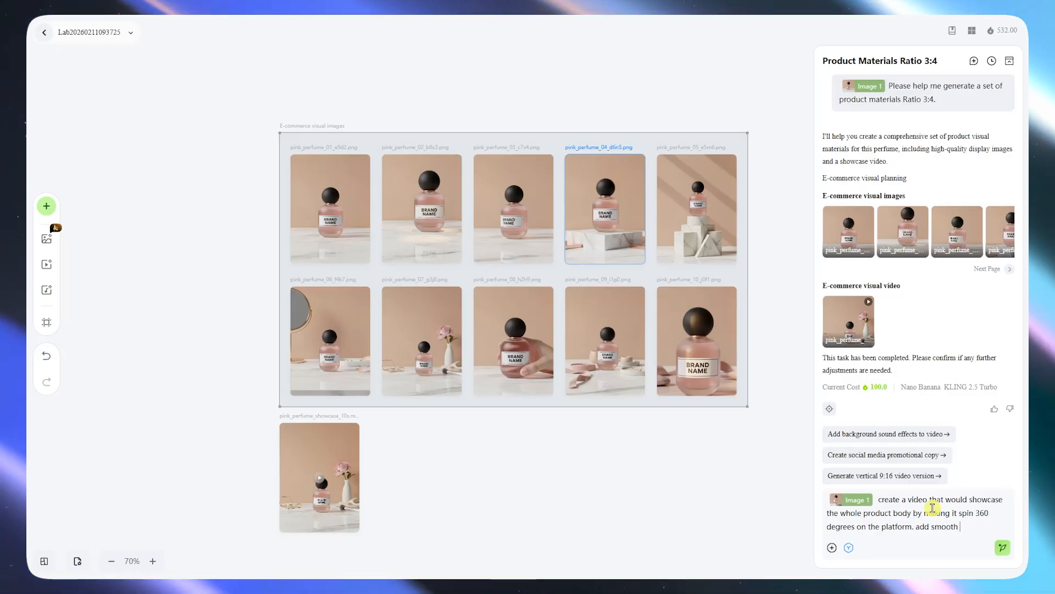
{"action": "type", "text": "and slow z"}
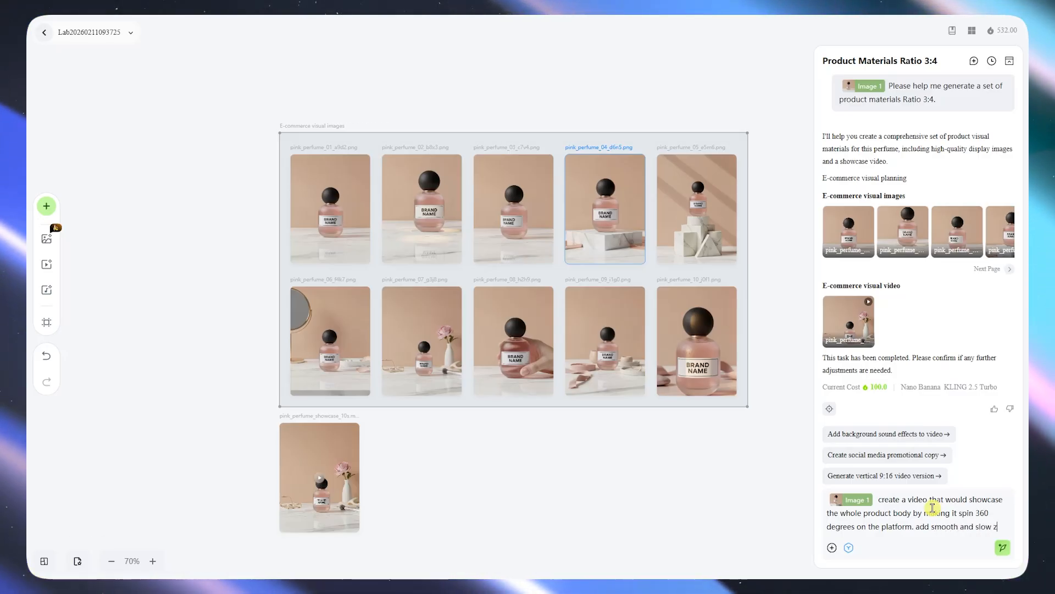
{"action": "type", "text": "oom in effect."}
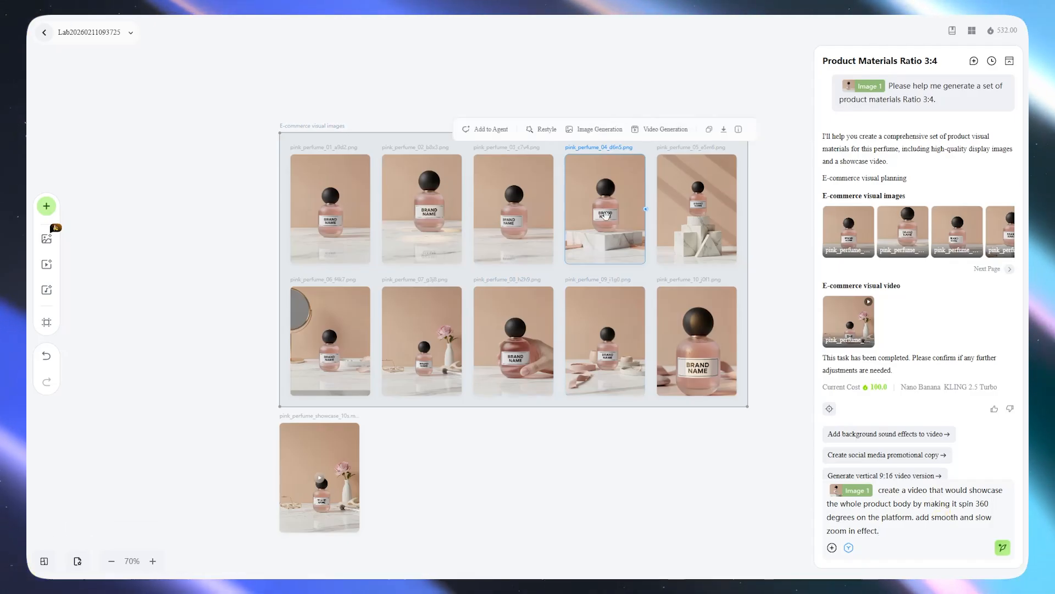
{"action": "left_click", "coordinate": [1001, 548]}
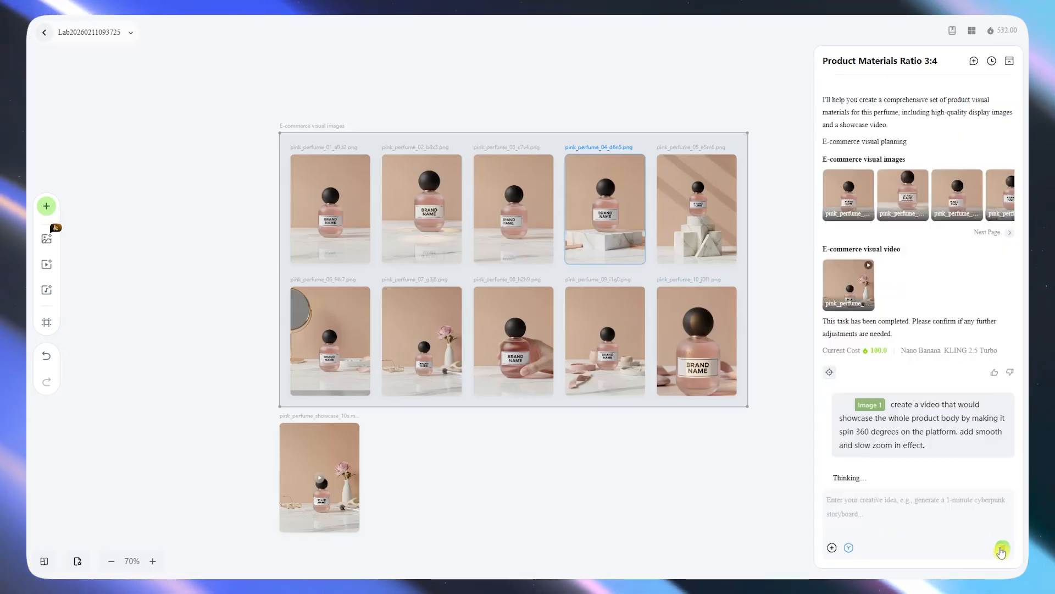
Step: Look through the video models that the agent is allowed to use
{"action": "left_click", "coordinate": [849, 548]}
{"action": "left_click", "coordinate": [949, 399]}
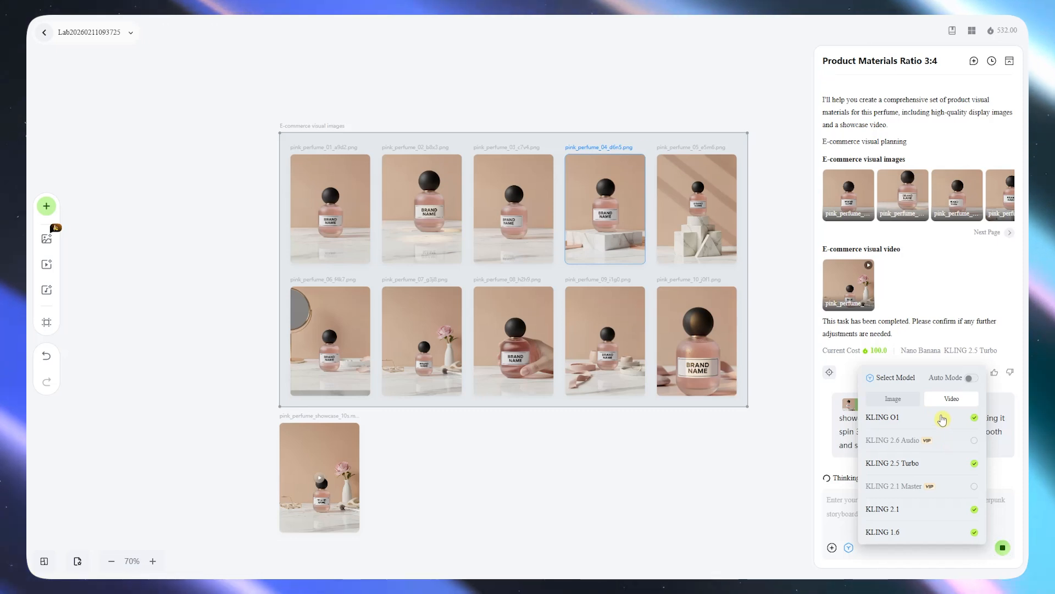
{"action": "left_click", "coordinate": [795, 416]}
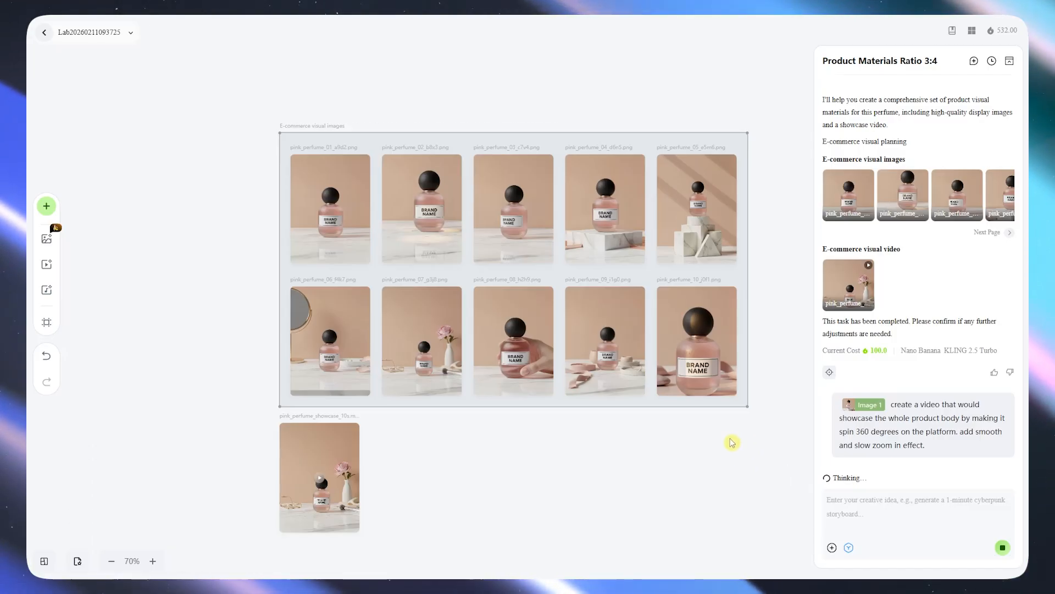
Step: Start a video generation from the pink_perfume_04 image and place its Text node clear of the image group
{"action": "left_click", "coordinate": [590, 170]}
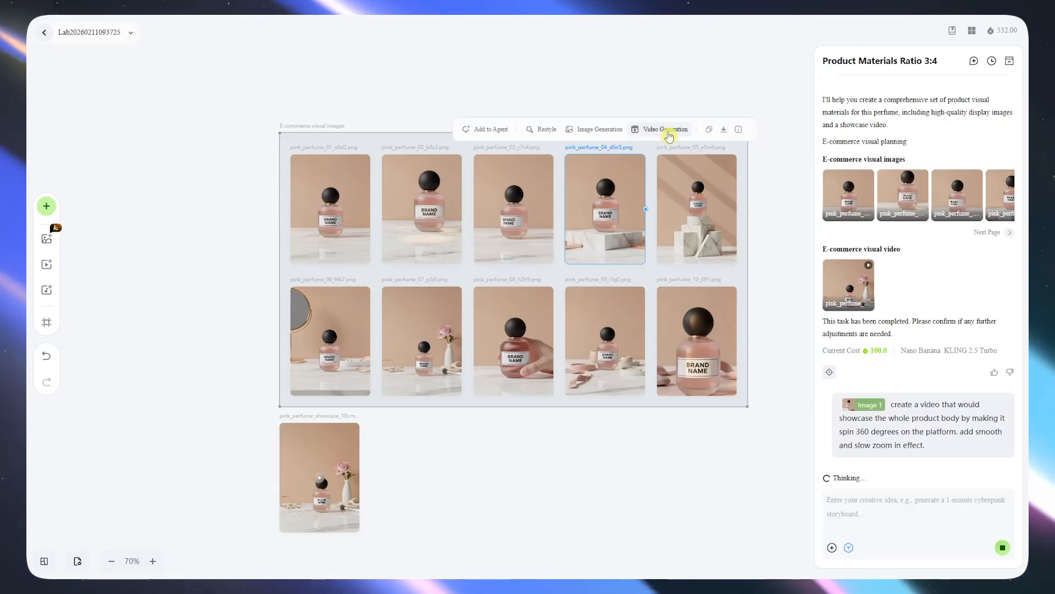
{"action": "left_click", "coordinate": [667, 130]}
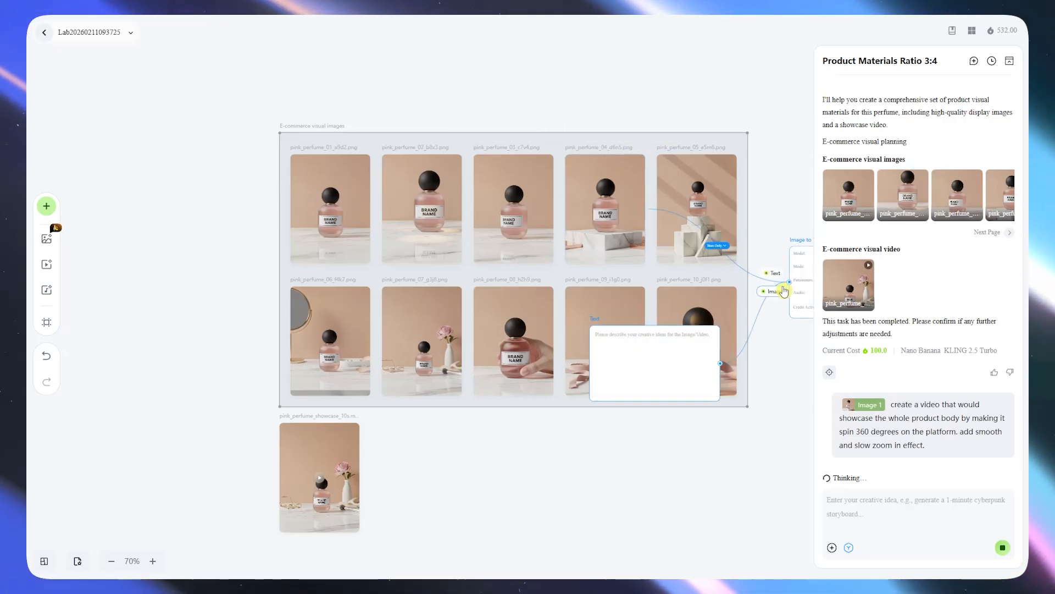
{"action": "left_click_drag", "start_coordinate": [768, 382], "coordinate": [584, 366]}
{"action": "left_click_drag", "start_coordinate": [653, 247], "coordinate": [763, 229]}
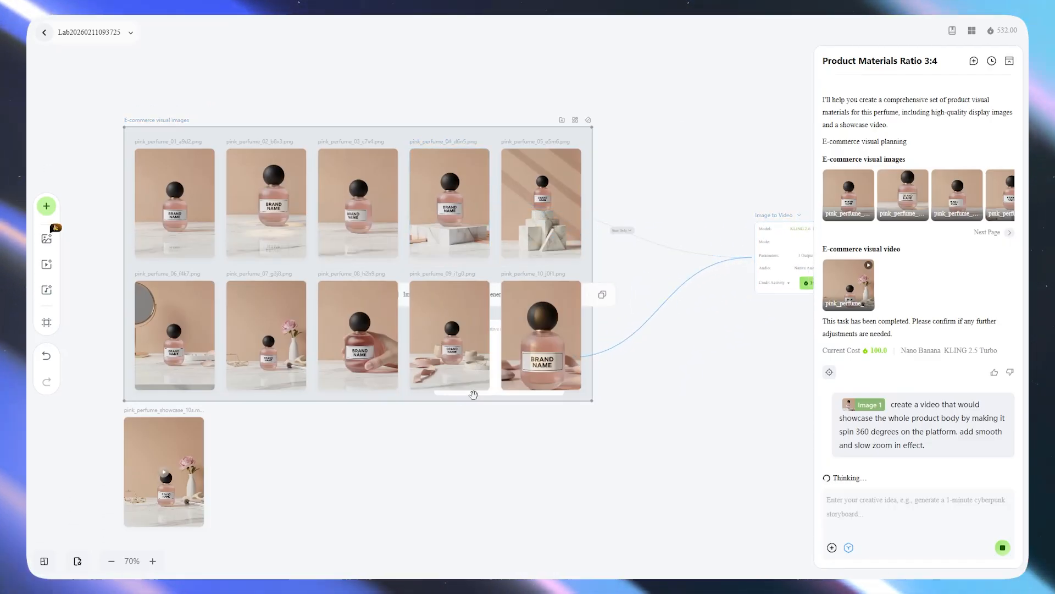
{"action": "left_click", "coordinate": [474, 393]}
{"action": "left_click_drag", "start_coordinate": [482, 370], "coordinate": [667, 359]}
{"action": "left_click", "coordinate": [759, 418]}
{"action": "left_click_drag", "start_coordinate": [767, 390], "coordinate": [608, 410]}
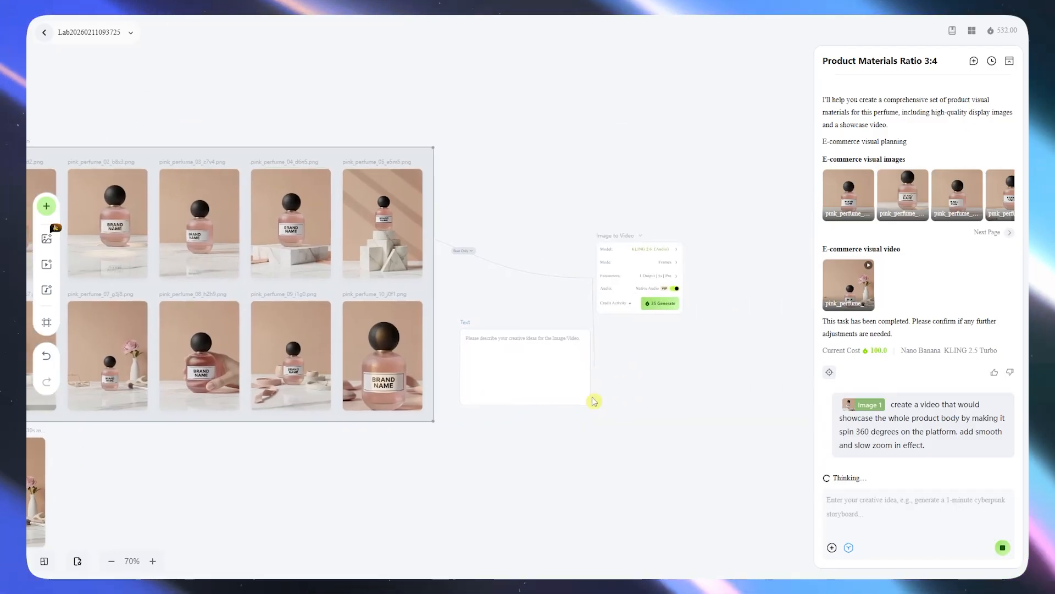
Step: Examine the Text node and the Image to Video node's model, mode, parameters and audio settings
{"action": "left_click", "coordinate": [500, 347]}
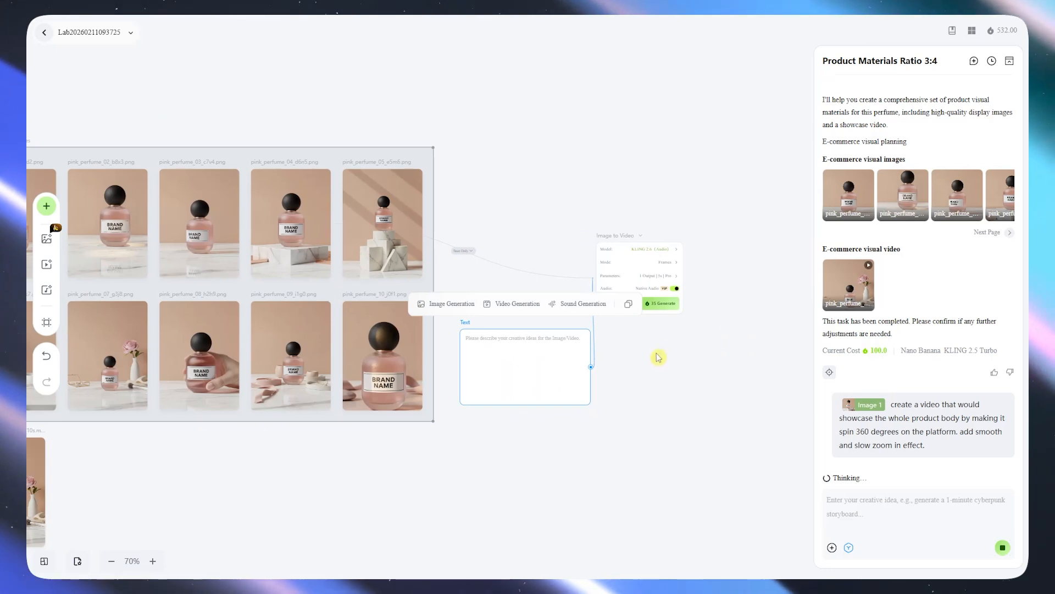
{"action": "left_click", "coordinate": [632, 273]}
{"action": "left_click", "coordinate": [634, 254]}
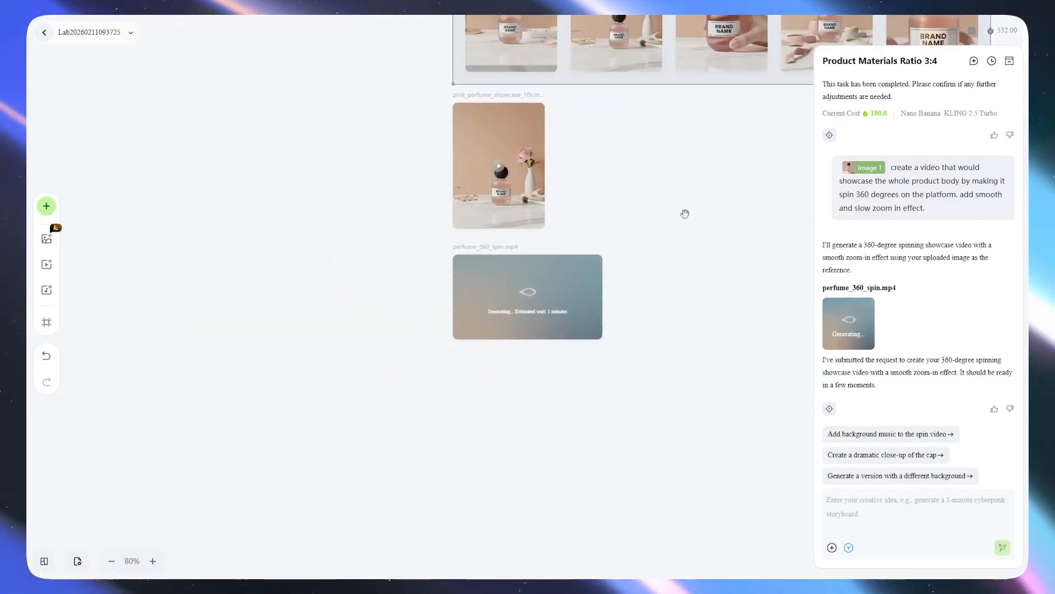
{"action": "left_click_drag", "start_coordinate": [685, 214], "coordinate": [171, 422]}
{"action": "left_click", "coordinate": [687, 139]}
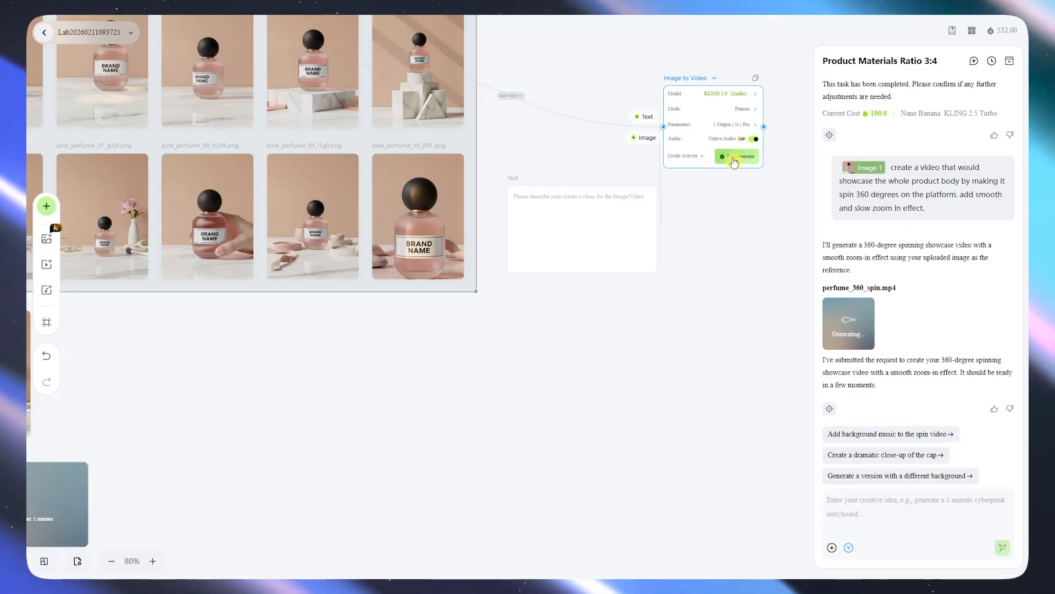
{"action": "left_click_drag", "start_coordinate": [667, 208], "coordinate": [599, 329]}
{"action": "left_click", "coordinate": [508, 358]}
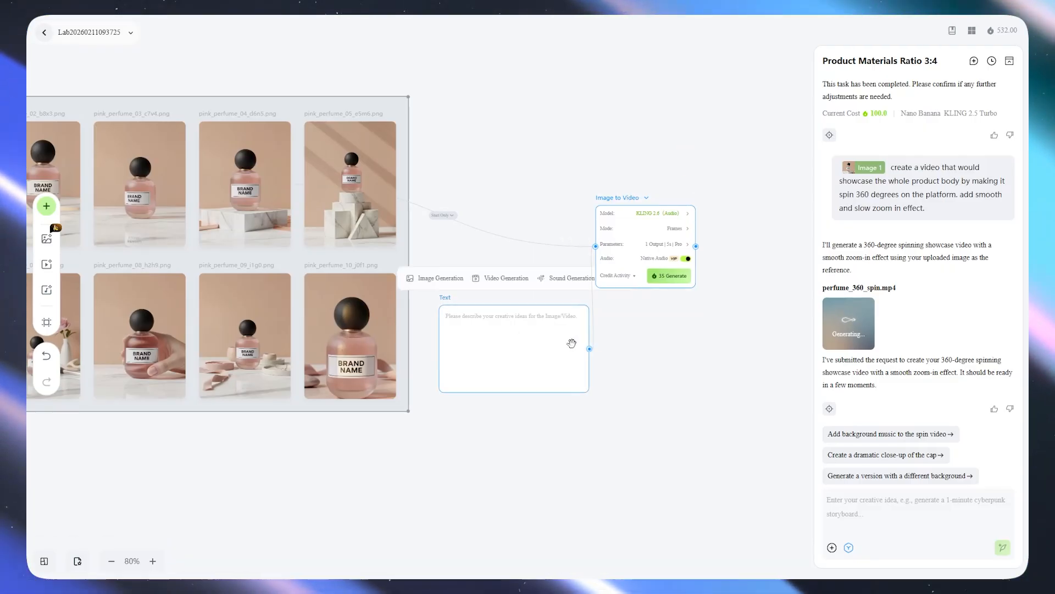
{"action": "left_click", "coordinate": [504, 328]}
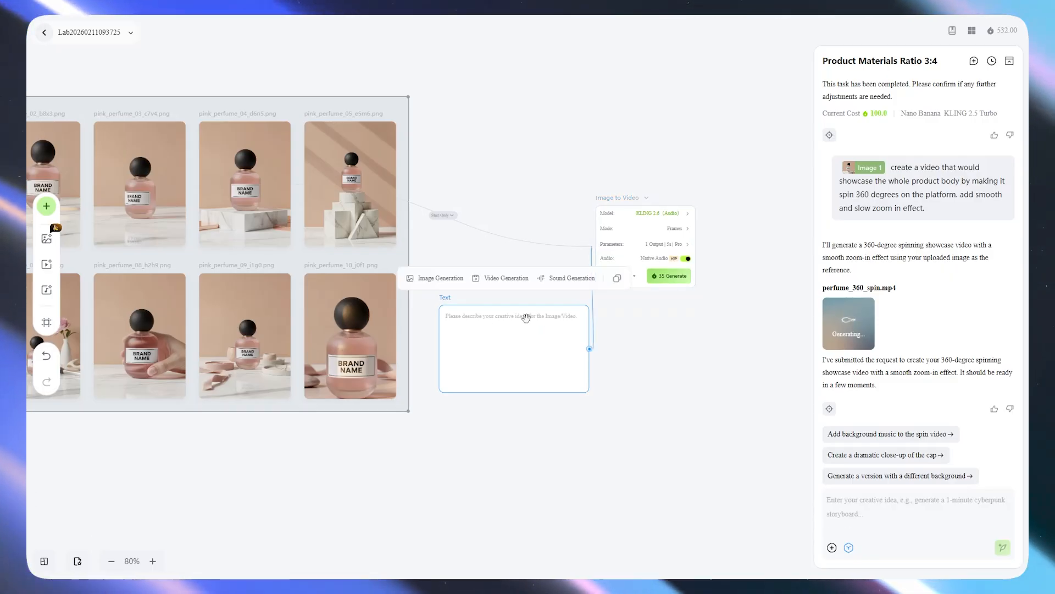
{"action": "left_click", "coordinate": [657, 245]}
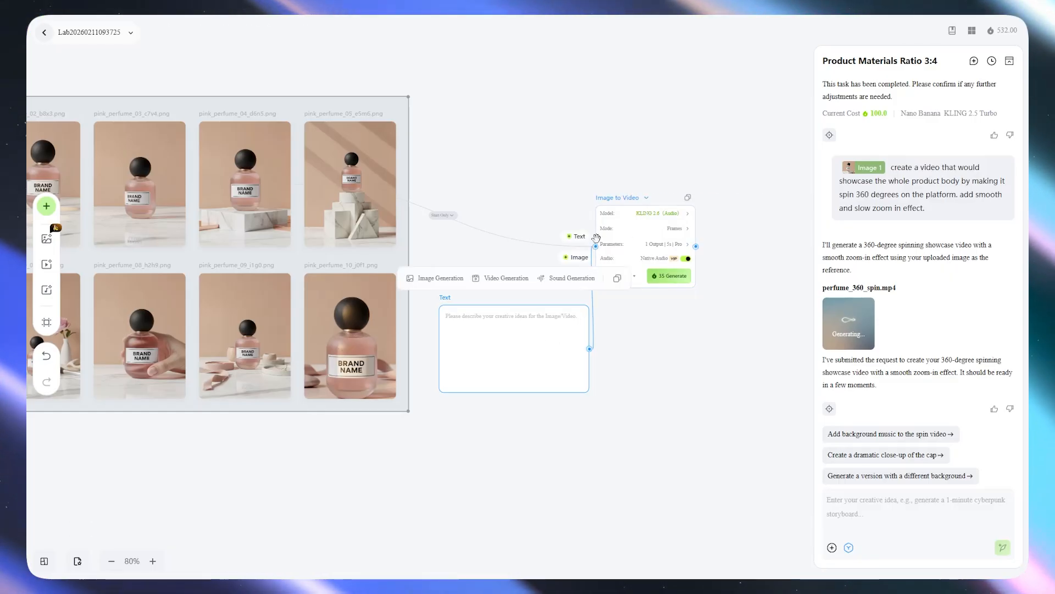
Step: Turn off Native Audio in the Image to Video node and connect a new image node as the end frame
{"action": "left_click_drag", "start_coordinate": [492, 183], "coordinate": [537, 250]}
{"action": "left_click", "coordinate": [626, 320]}
{"action": "mouse_move", "coordinate": [626, 321]}
{"action": "left_mouse_down"}
{"action": "mouse_move", "coordinate": [625, 331]}
{"action": "mouse_move", "coordinate": [638, 316]}
{"action": "left_mouse_up"}
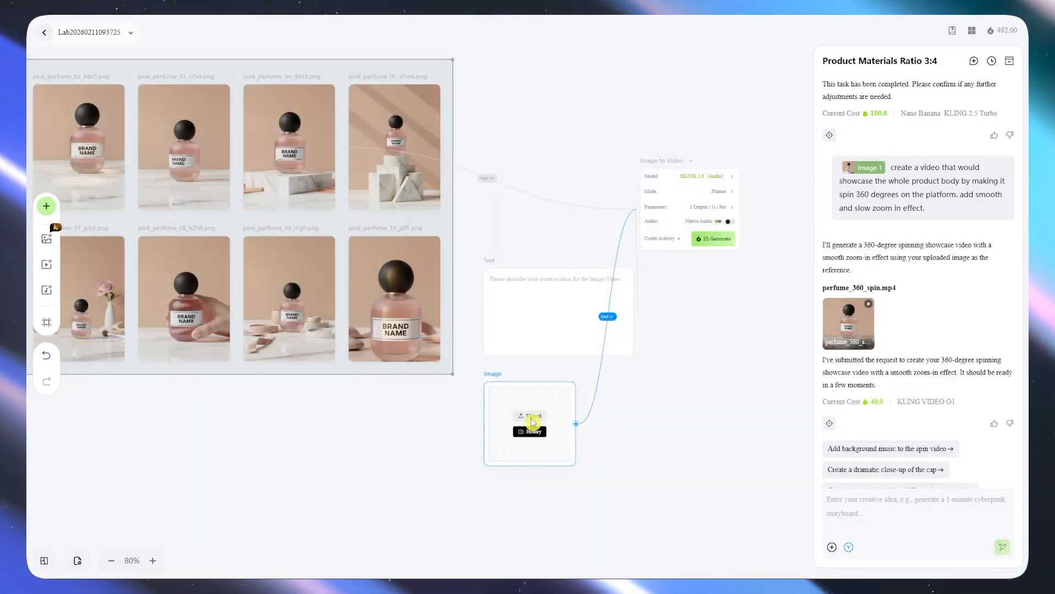
Step: Upload portrait-pic2.png from the Downloads folder into the end-frame image node
{"action": "left_click", "coordinate": [532, 416]}
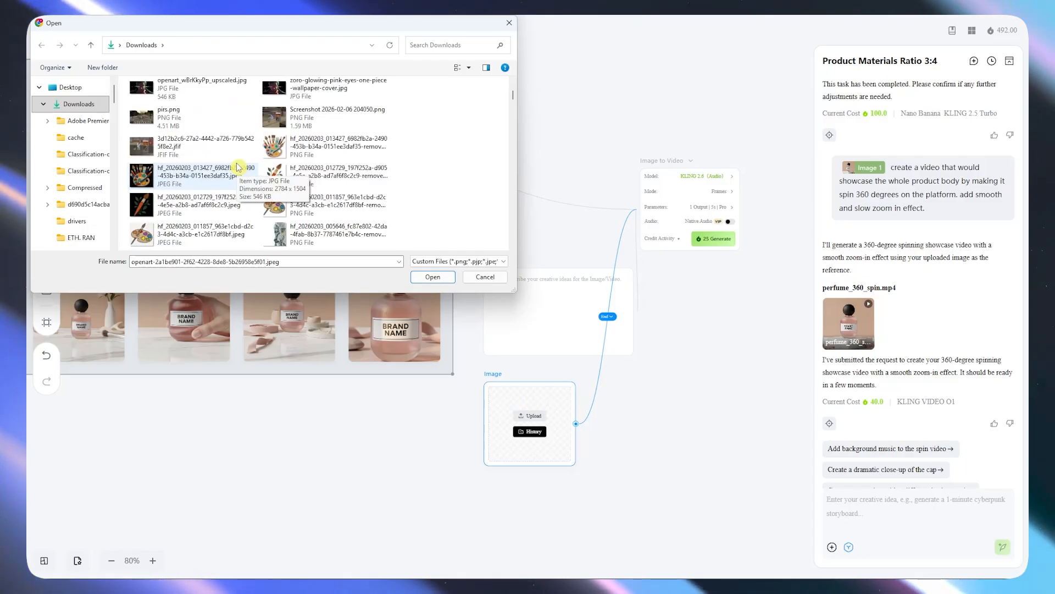
{"action": "scroll", "coordinate": [237, 167], "scroll_direction": "down", "scroll_amount": 1}
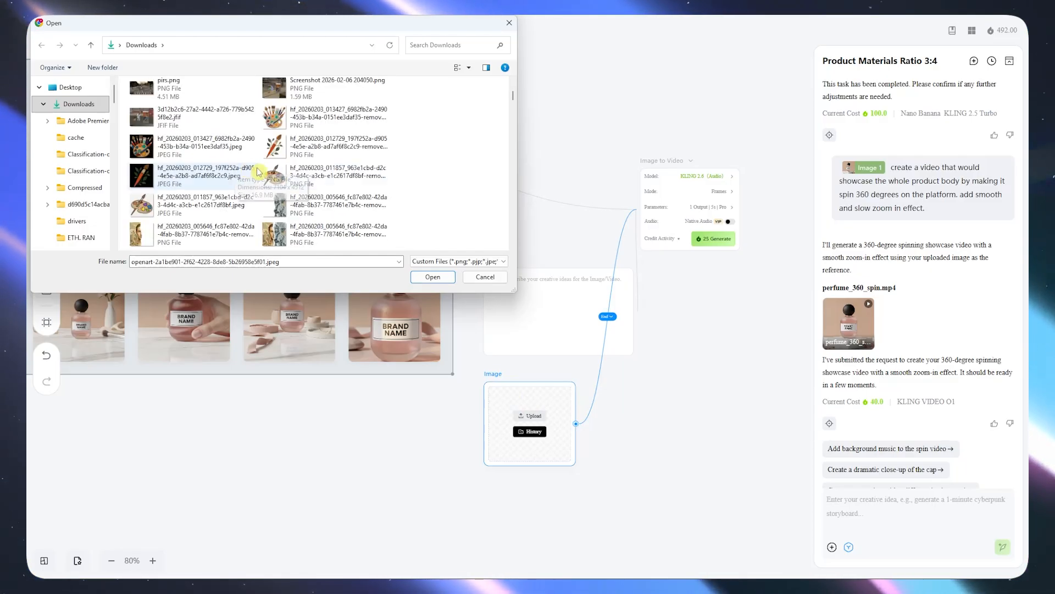
{"action": "scroll", "coordinate": [238, 167], "scroll_direction": "down", "scroll_amount": 5}
{"action": "scroll", "coordinate": [281, 174], "scroll_direction": "down", "scroll_amount": 3}
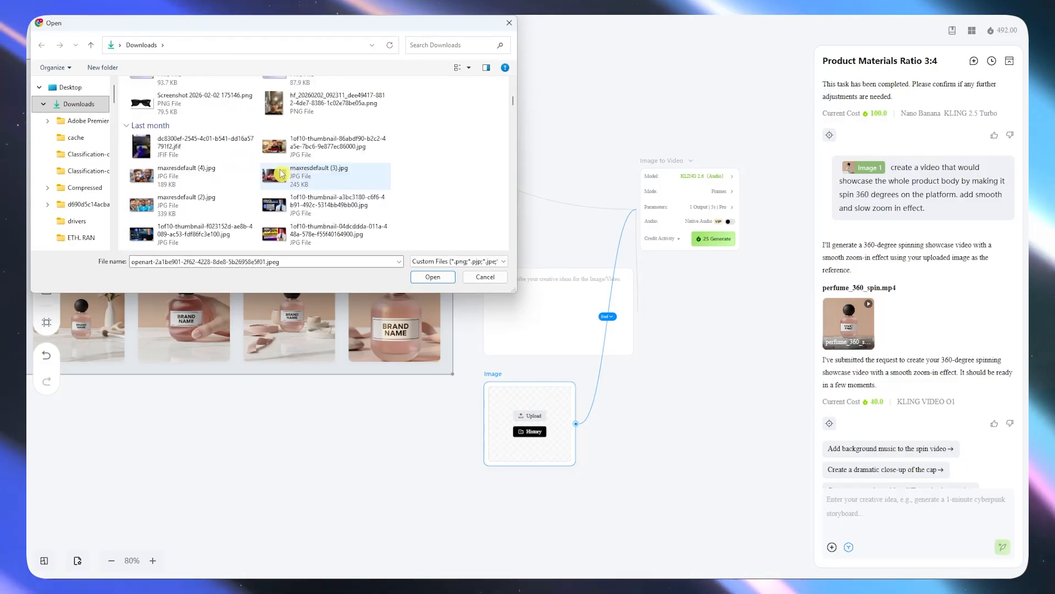
{"action": "left_click", "coordinate": [331, 170]}
{"action": "scroll", "coordinate": [330, 170], "scroll_direction": "down", "scroll_amount": 3}
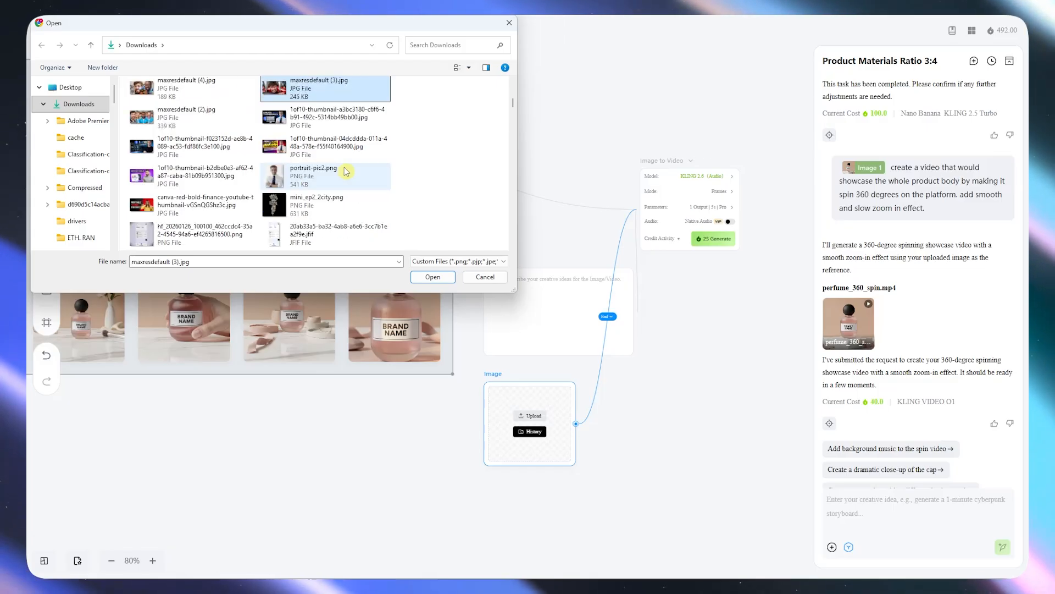
{"action": "left_click", "coordinate": [331, 181]}
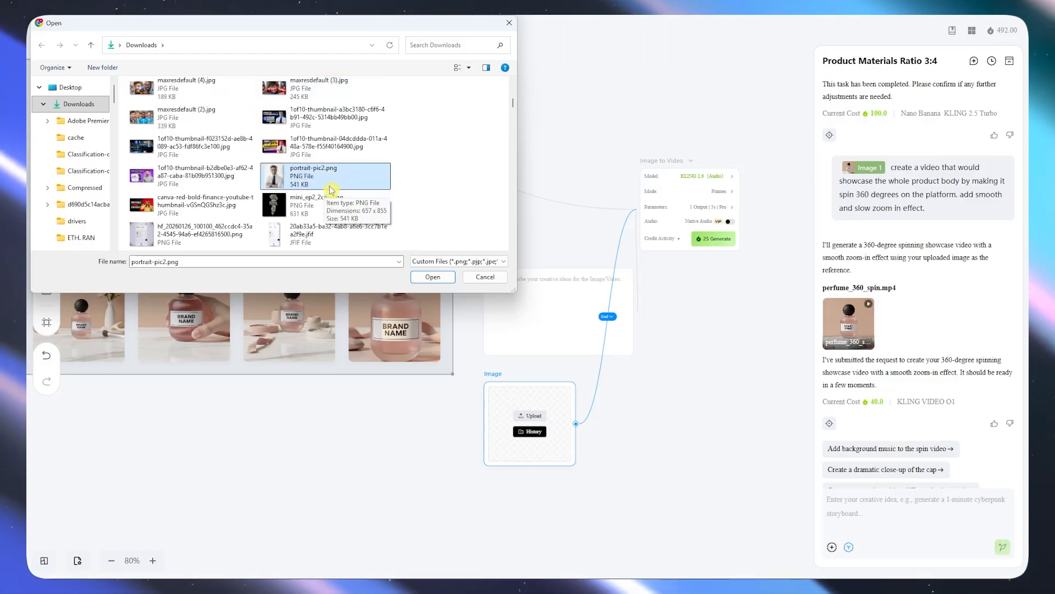
{"action": "left_click", "coordinate": [433, 276]}
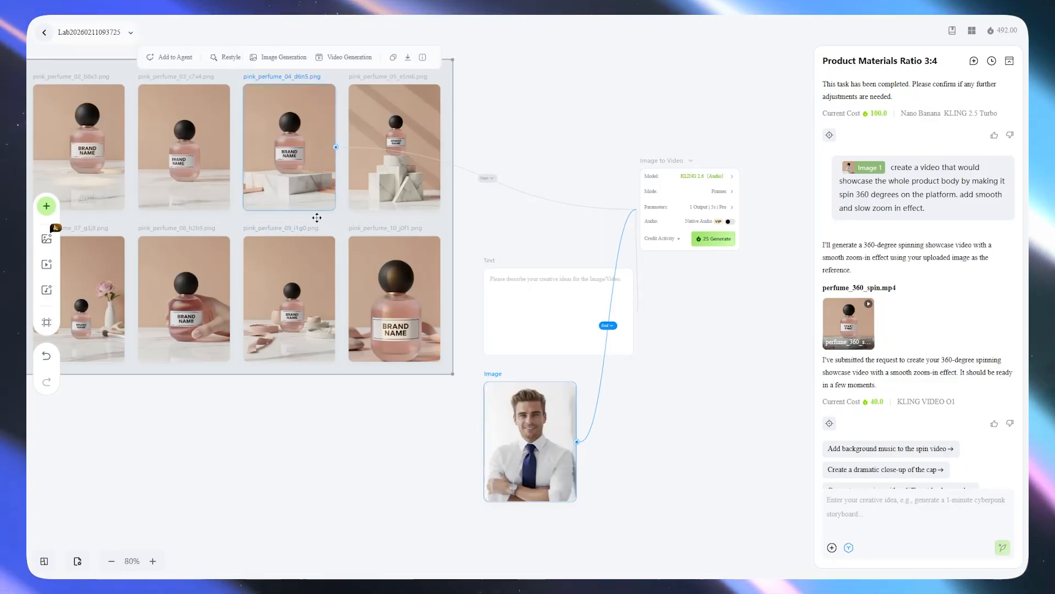
{"action": "left_click", "coordinate": [537, 290]}
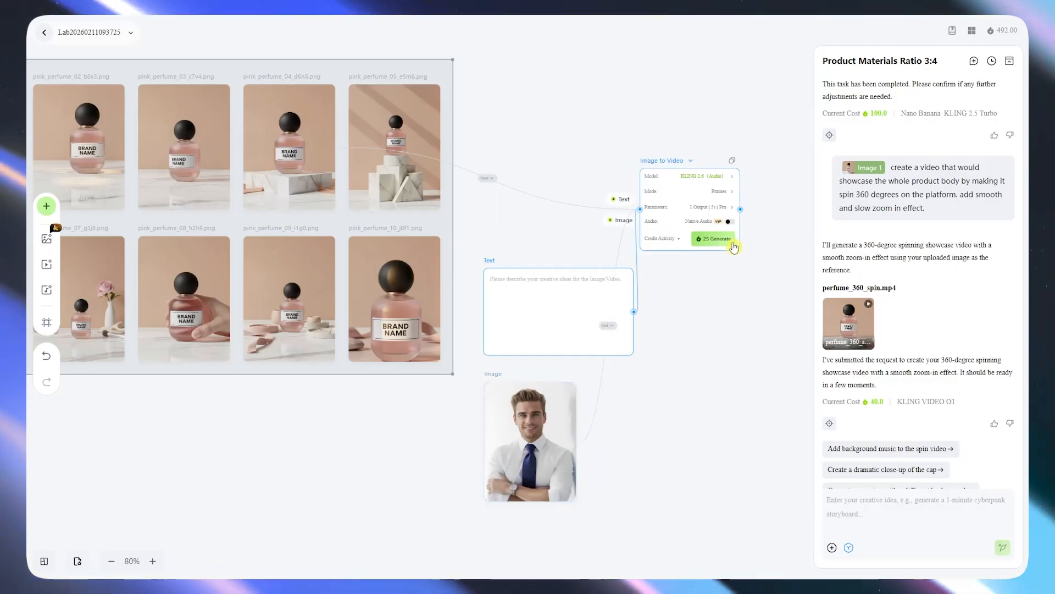
{"action": "left_click", "coordinate": [668, 163]}
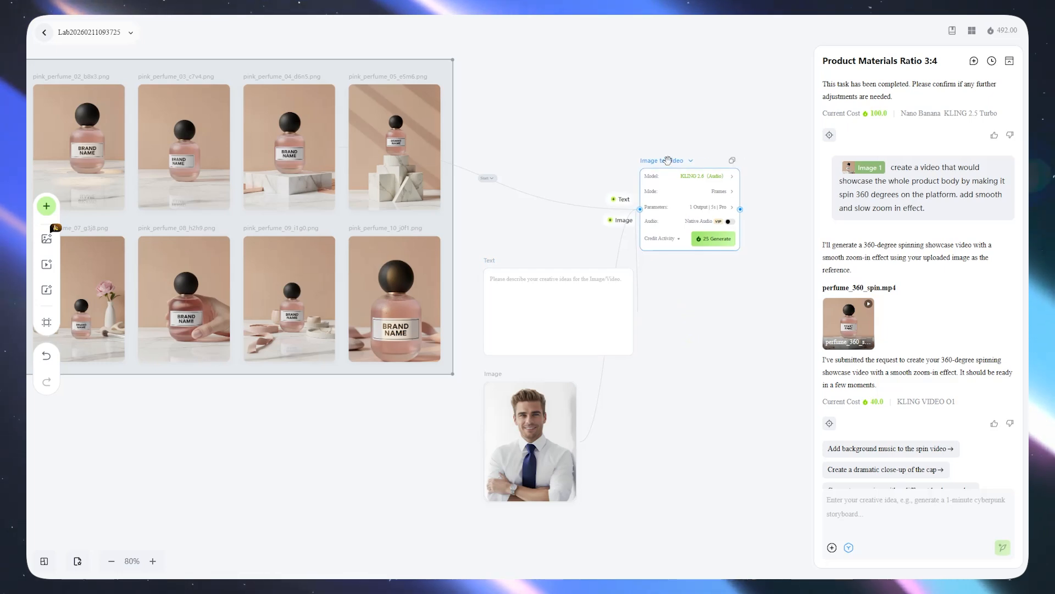
Step: Switch the Image to Video node to Video Reference and check its text, image and video inputs
{"action": "left_click", "coordinate": [689, 163]}
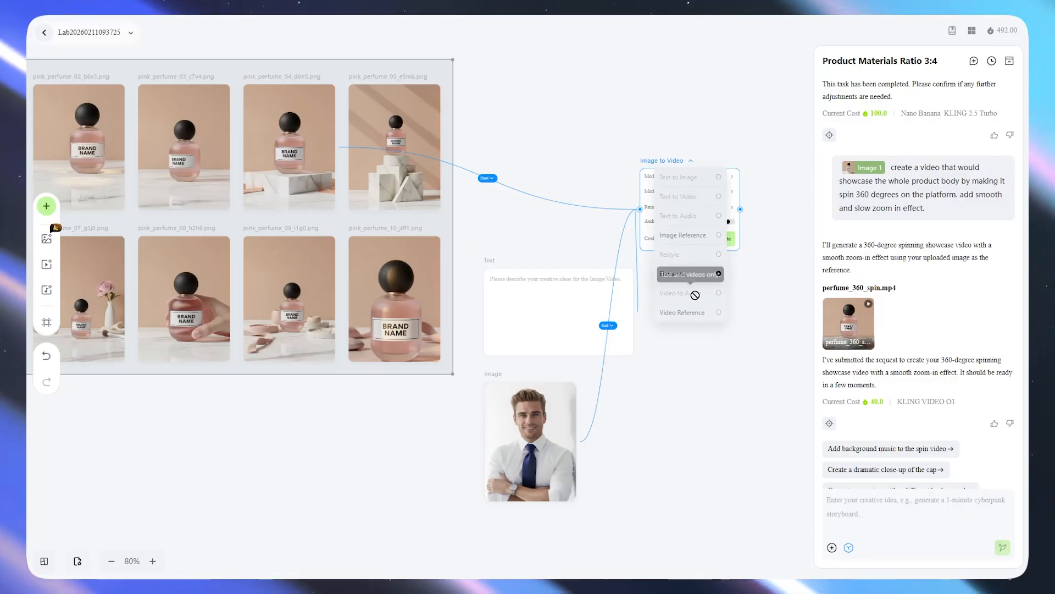
{"action": "left_click", "coordinate": [697, 312]}
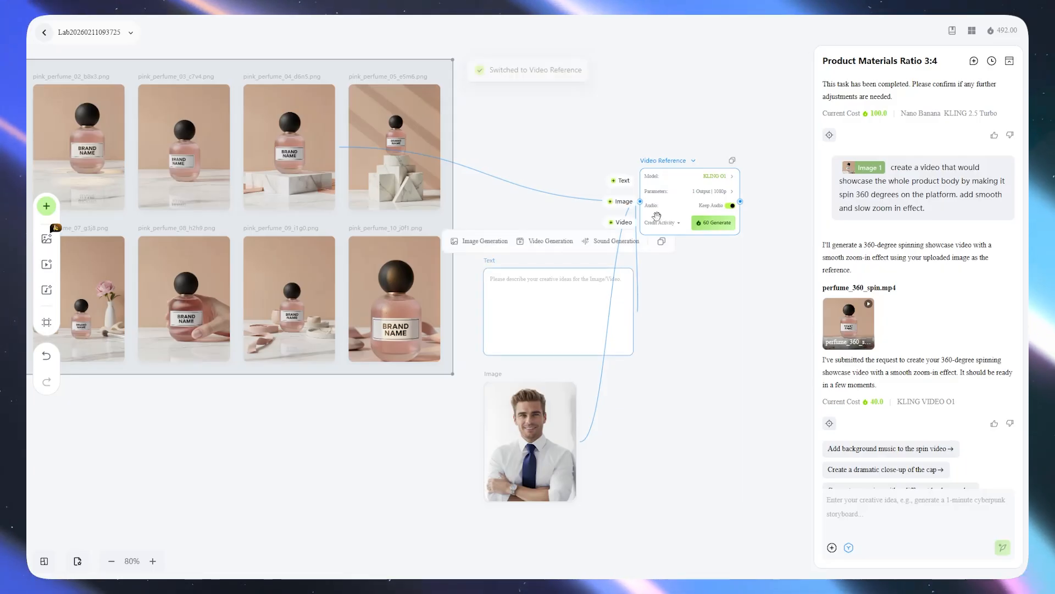
{"action": "left_click", "coordinate": [622, 225]}
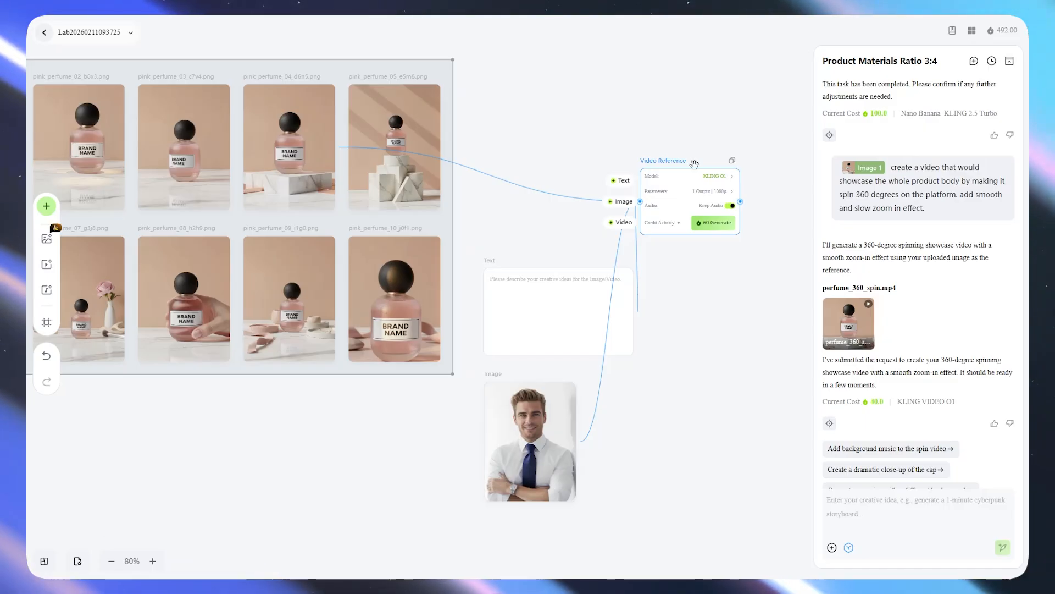
{"action": "left_click", "coordinate": [564, 342]}
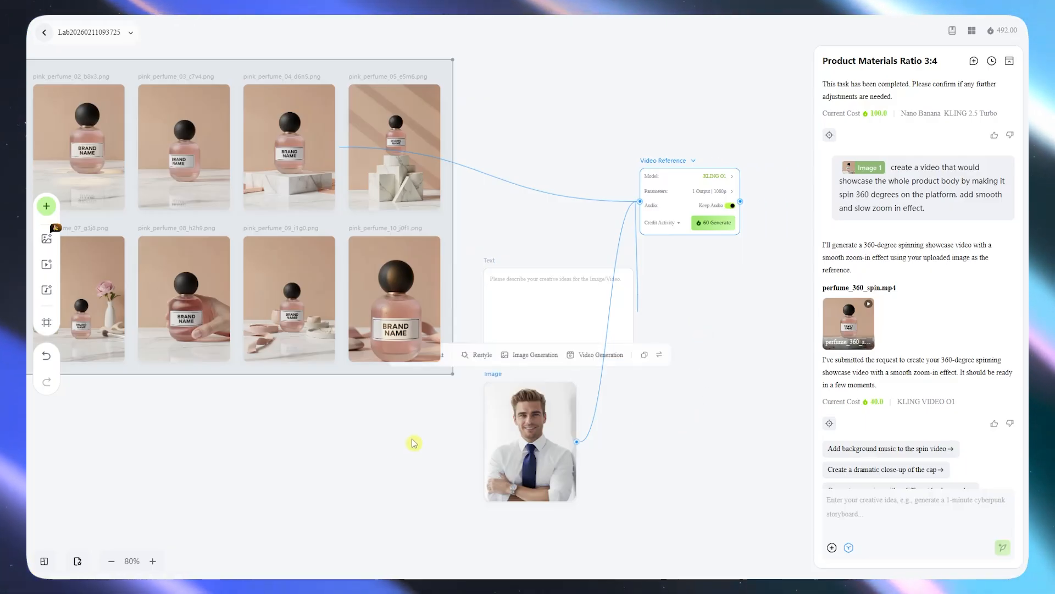
Step: View perfume_360_spin.mp4 at full size and examine its reference content, prompt and parameters
{"action": "left_click_drag", "start_coordinate": [394, 446], "coordinate": [561, 274]}
{"action": "left_click_drag", "start_coordinate": [337, 365], "coordinate": [598, 174]}
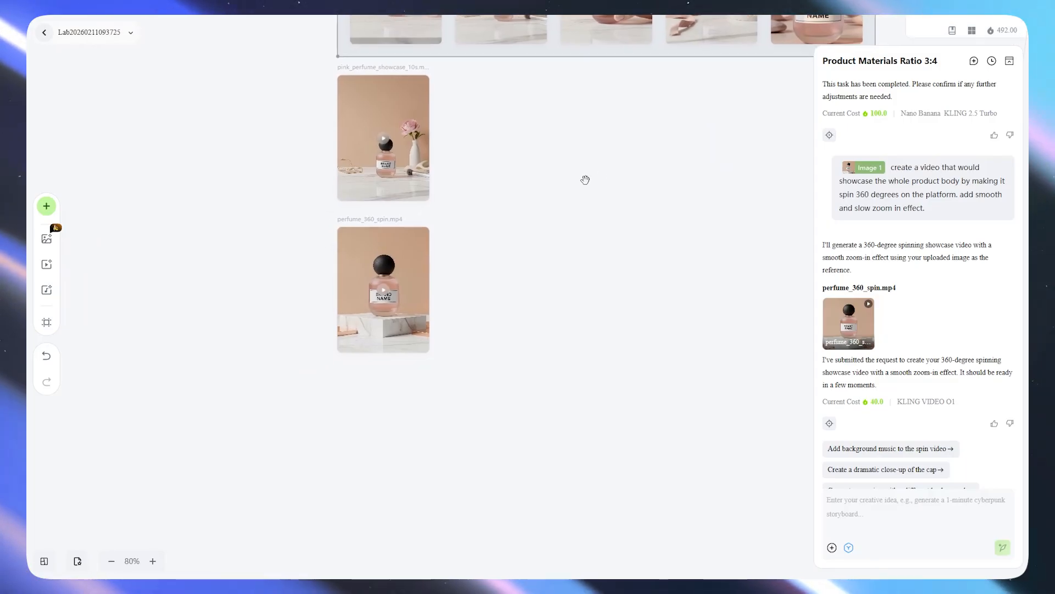
{"action": "mouse_move", "coordinate": [424, 294]}
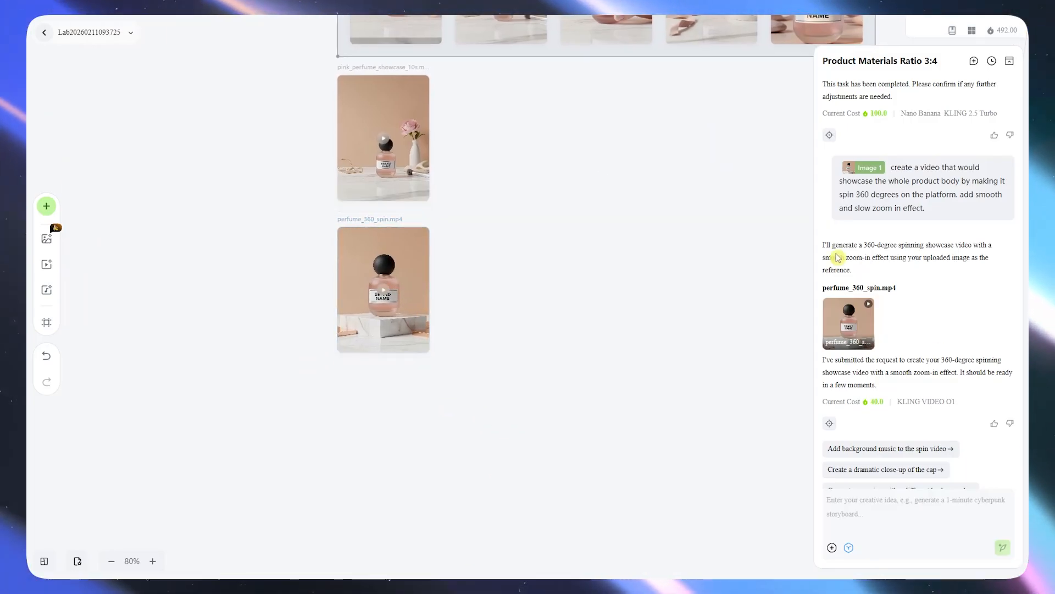
{"action": "mouse_move", "coordinate": [374, 296]}
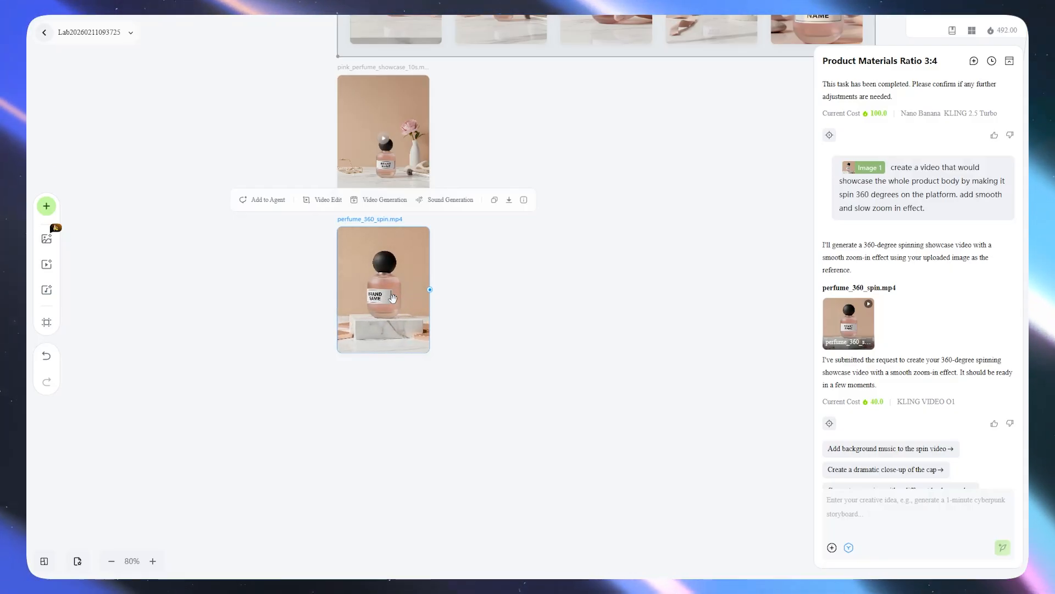
{"action": "double_click", "coordinate": [421, 302]}
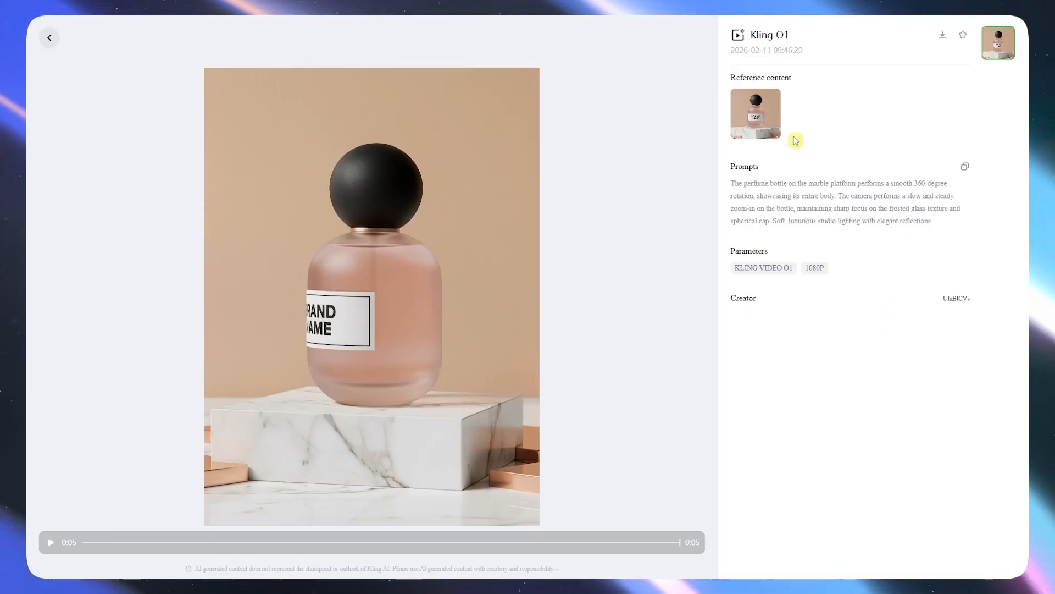
{"action": "mouse_move", "coordinate": [941, 43]}
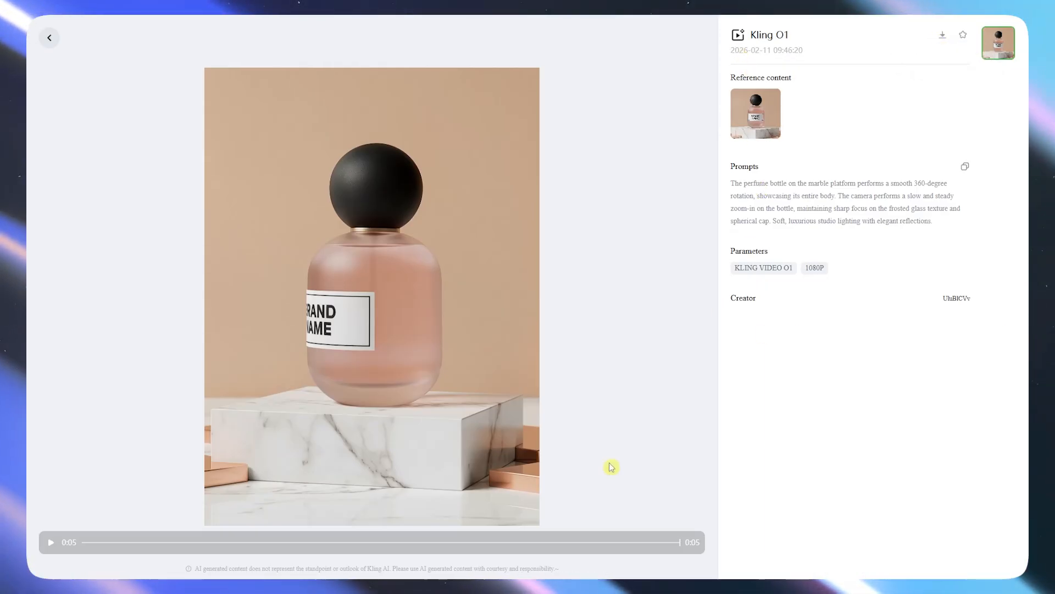
{"action": "key", "text": "Escape"}
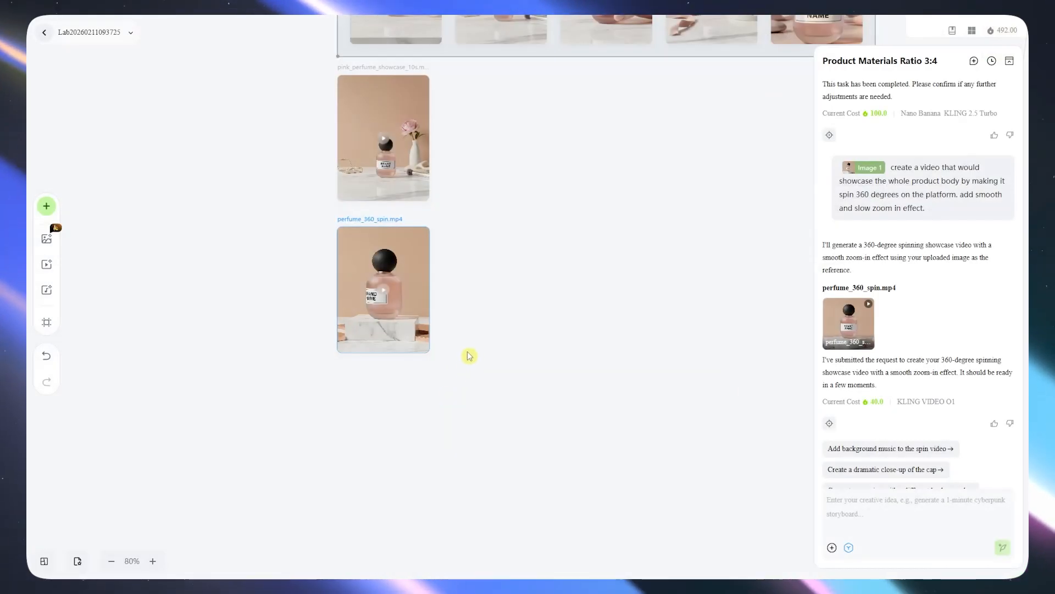
Step: Open perfume_360_spin.mp4 for Video Edit and try adjusting the trim at the clip's end
{"action": "scroll", "coordinate": [472, 347], "scroll_direction": "up", "scroll_amount": 2}
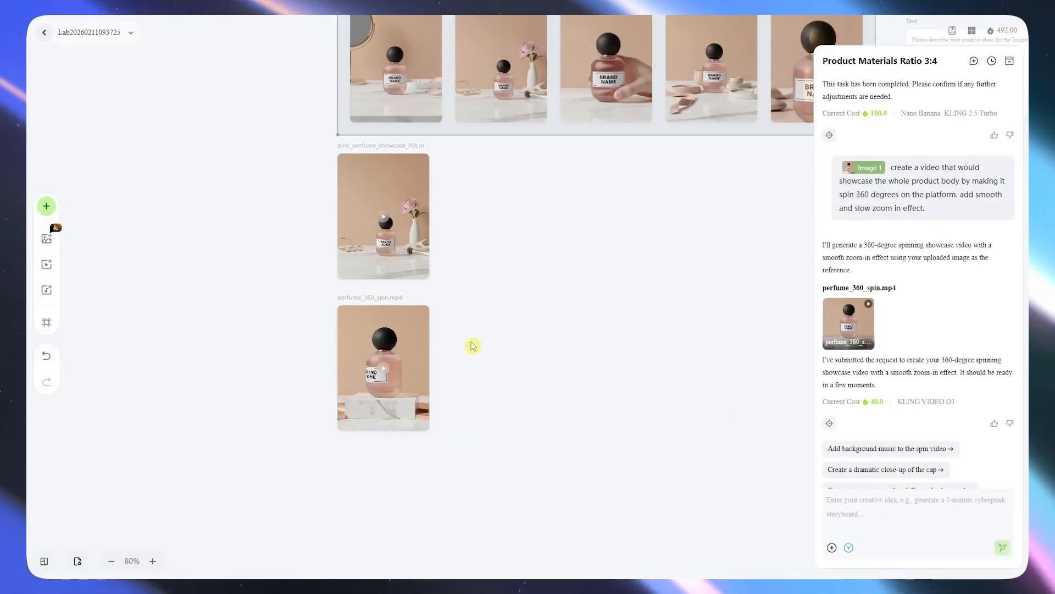
{"action": "left_click", "coordinate": [402, 324]}
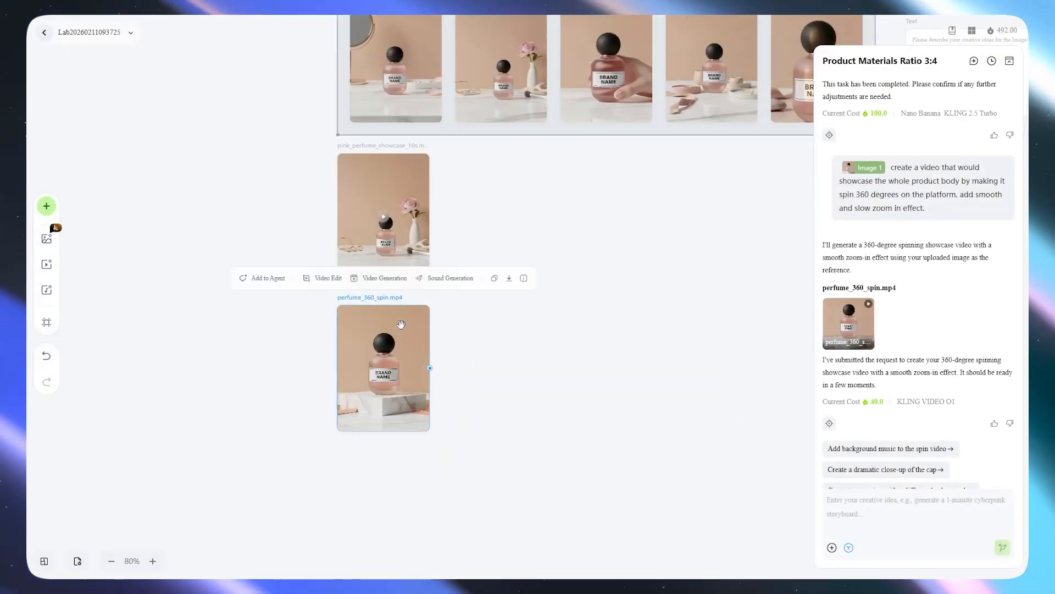
{"action": "left_click", "coordinate": [328, 279]}
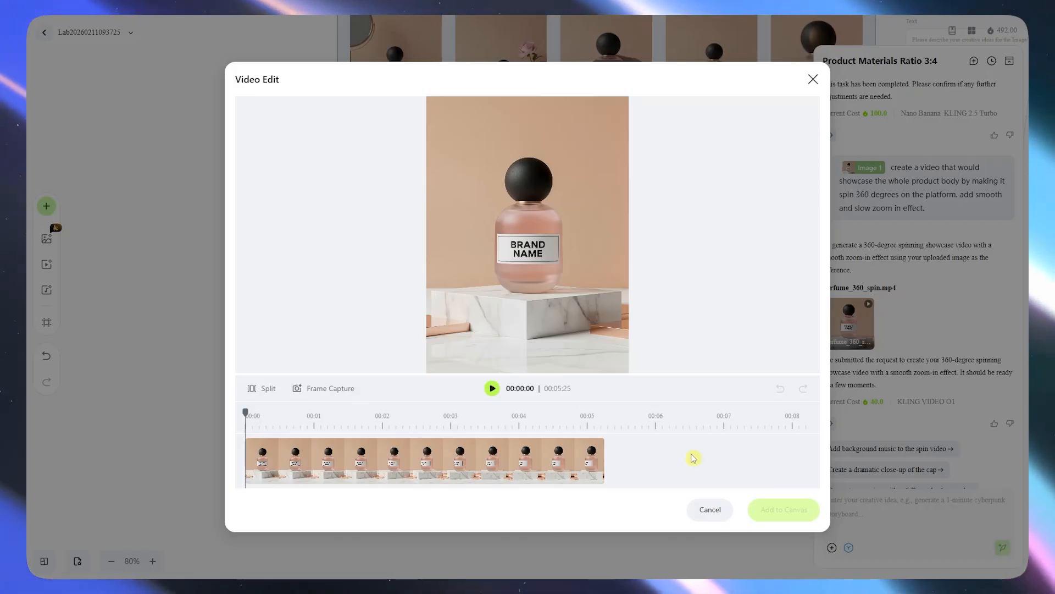
{"action": "left_click", "coordinate": [319, 464]}
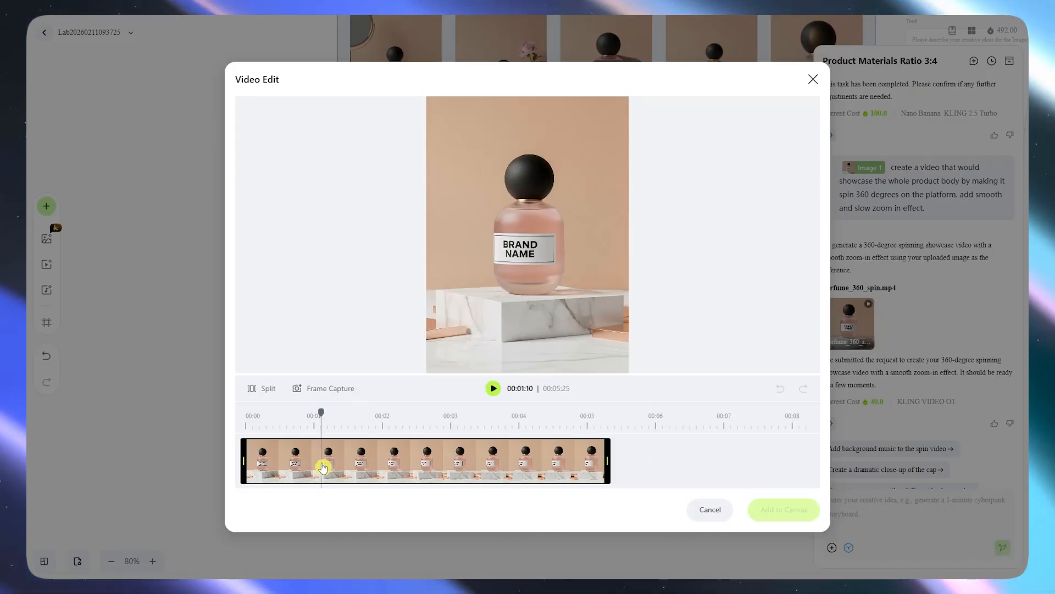
{"action": "left_click", "coordinate": [254, 420]}
{"action": "left_click_drag", "start_coordinate": [610, 451], "coordinate": [624, 467]}
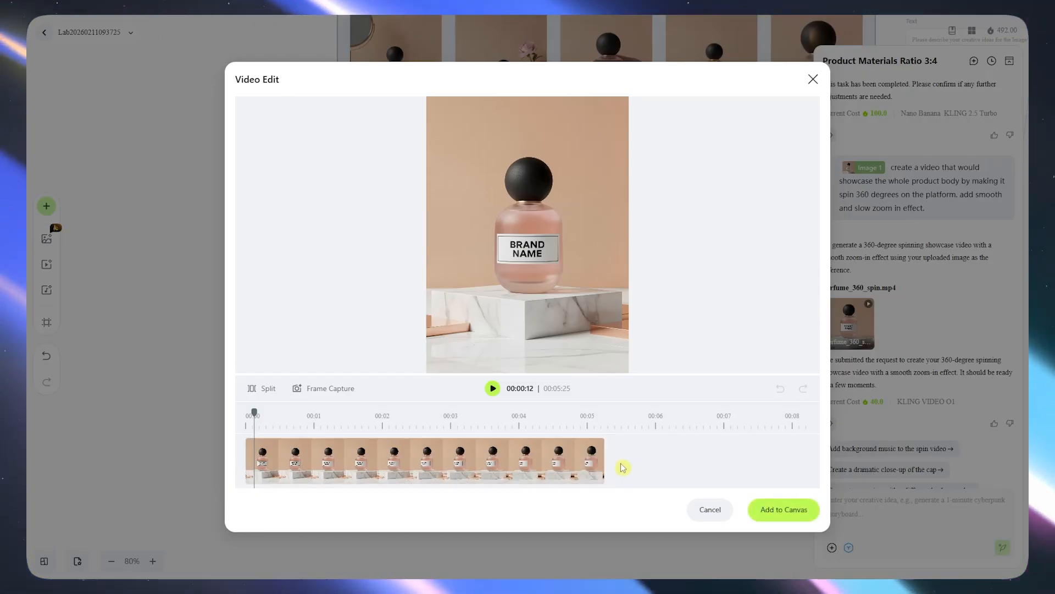
Step: Split the clip at 00:01:38 and undo the split
{"action": "left_click", "coordinate": [340, 429]}
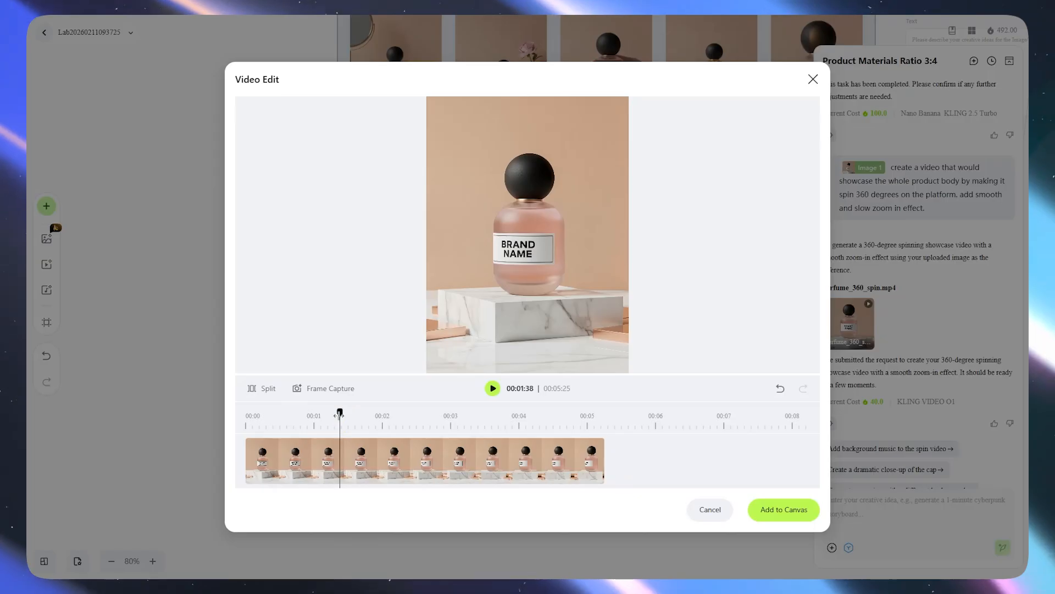
{"action": "left_click", "coordinate": [268, 391]}
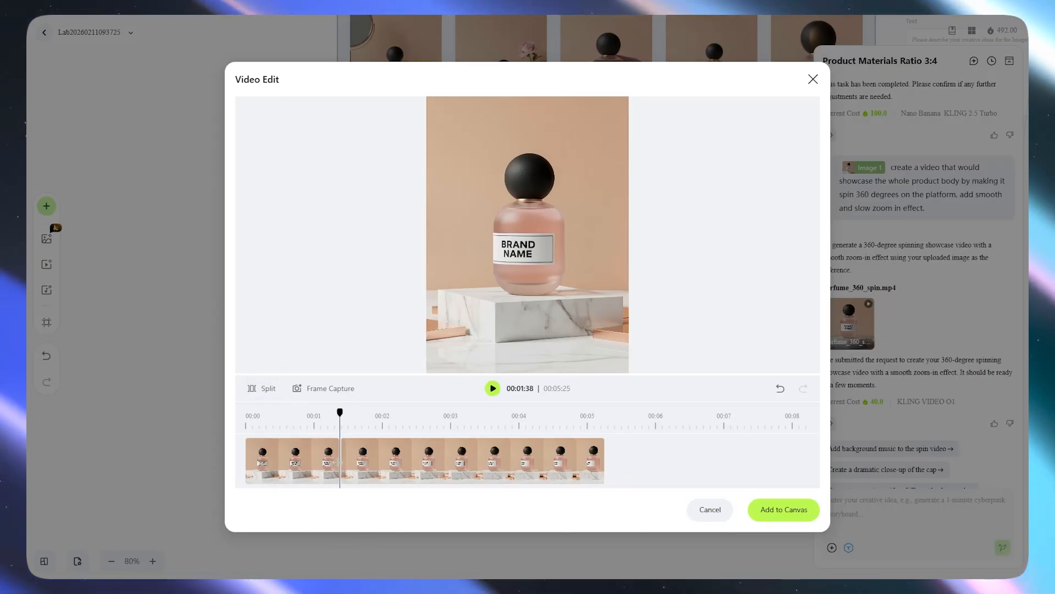
{"action": "left_click", "coordinate": [382, 419]}
{"action": "key", "text": "ctrl+z"}
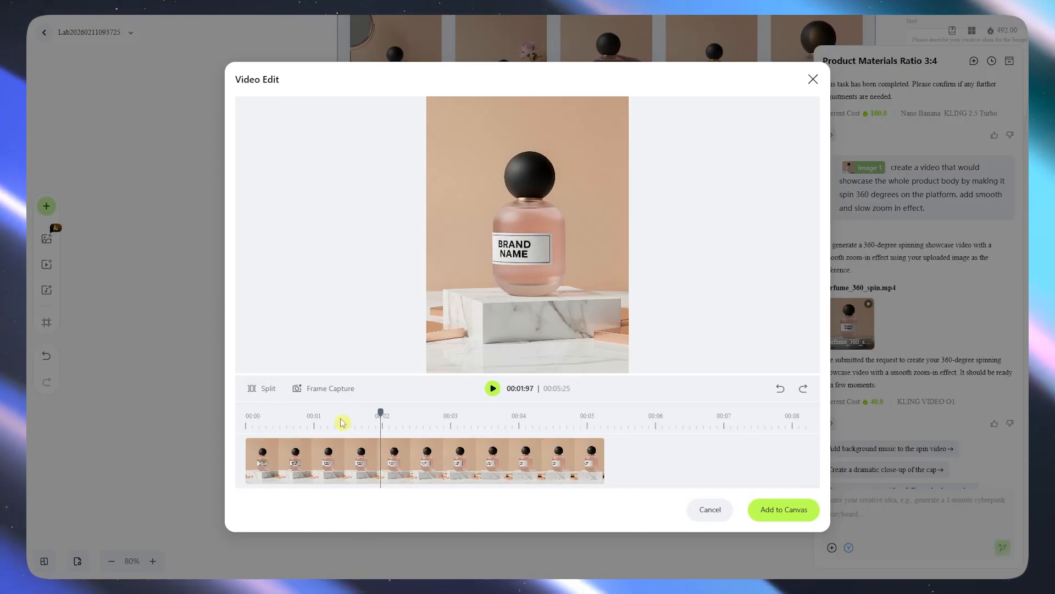
Step: Capture the frame at 00:04:64 and add the edited clip and captured frame to the canvas
{"action": "left_click_drag", "start_coordinate": [382, 413], "coordinate": [562, 412]}
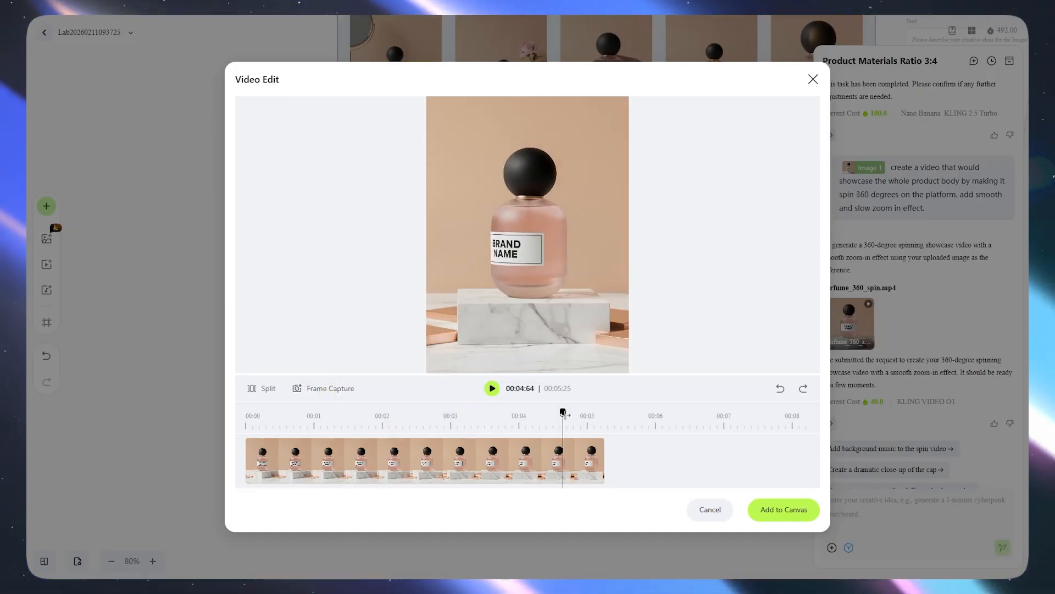
{"action": "left_click", "coordinate": [314, 388]}
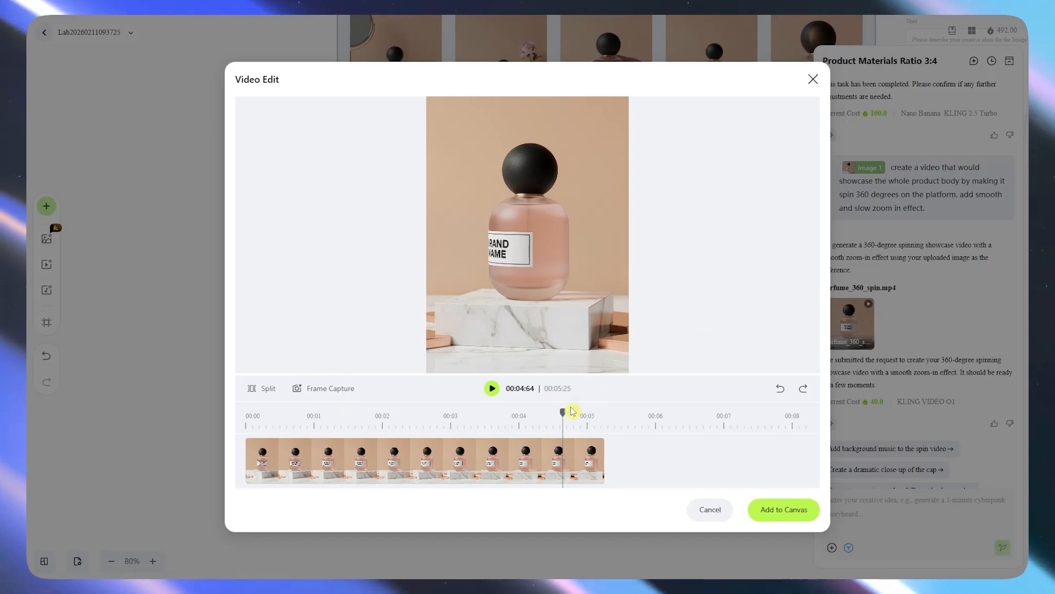
{"action": "left_click_drag", "start_coordinate": [562, 413], "coordinate": [581, 414]}
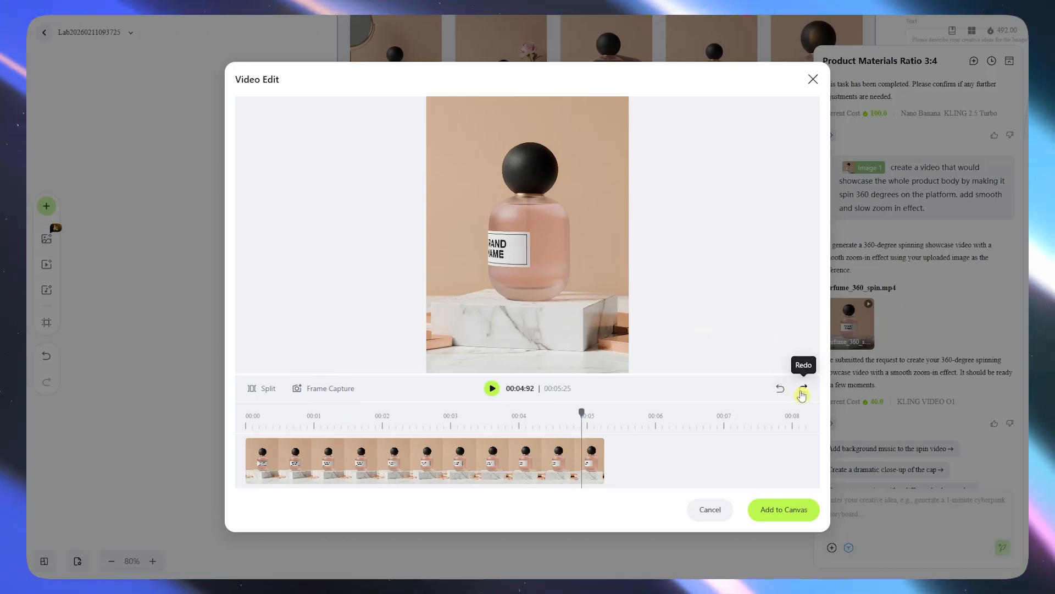
{"action": "left_click", "coordinate": [619, 465]}
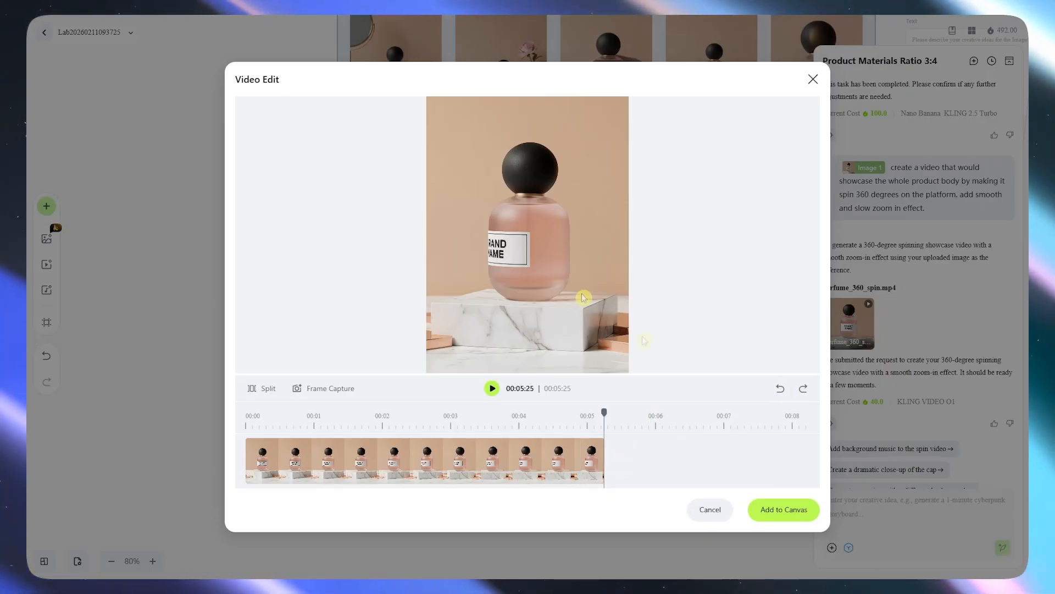
{"action": "left_click", "coordinate": [775, 514]}
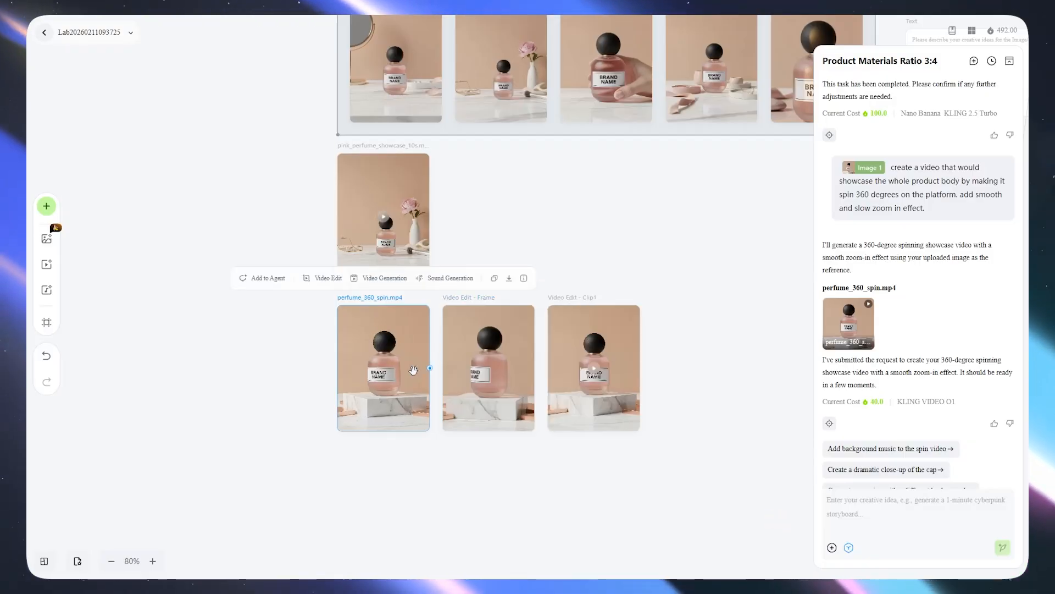
Step: Start a video generation from Video Edit - Clip1 and check its Video Reference and Text nodes
{"action": "left_click", "coordinate": [453, 316]}
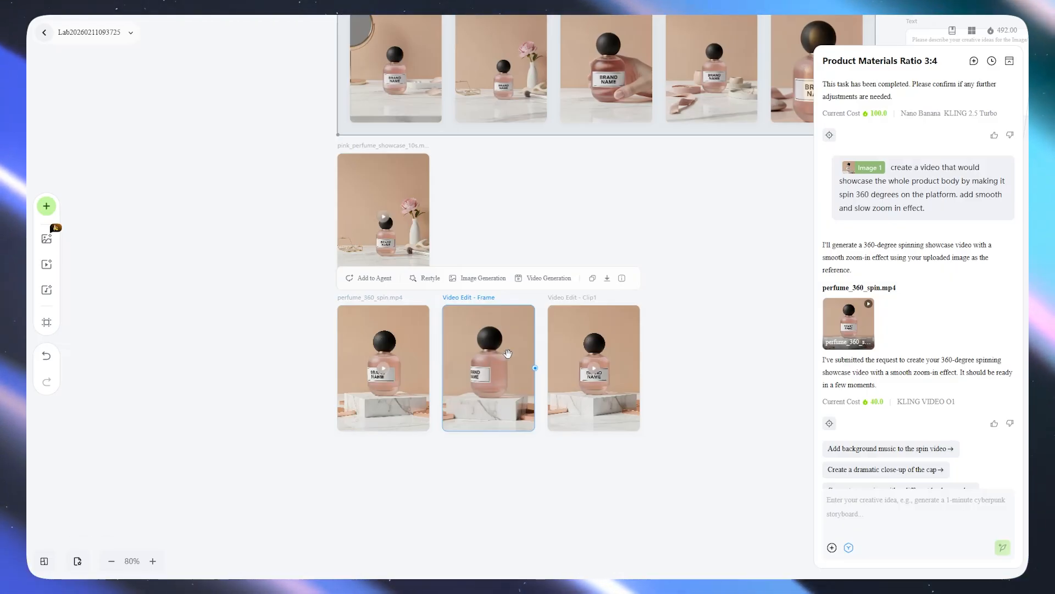
{"action": "left_click", "coordinate": [581, 326]}
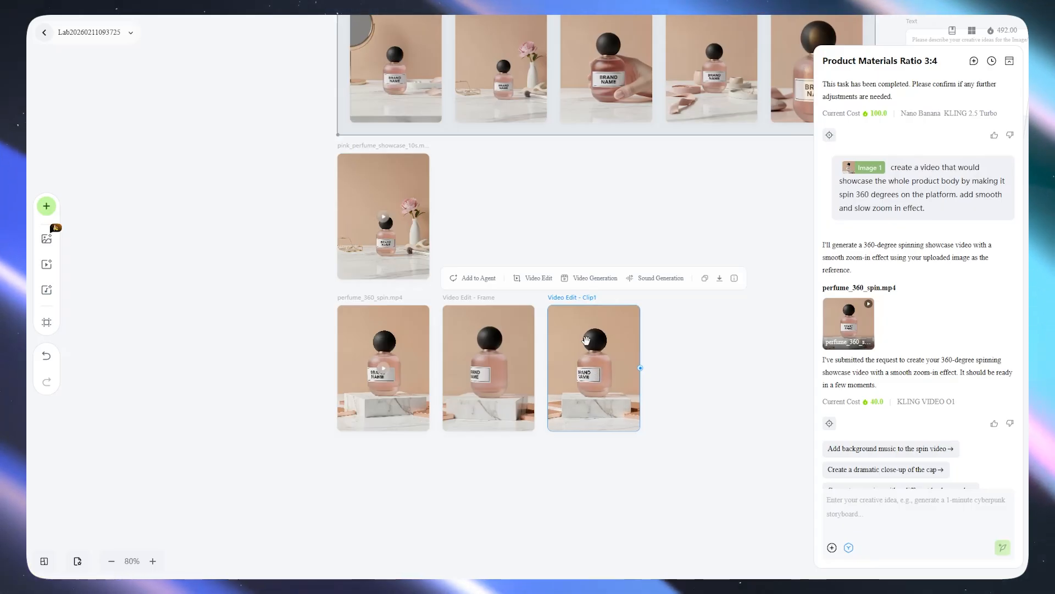
{"action": "left_click", "coordinate": [594, 281]}
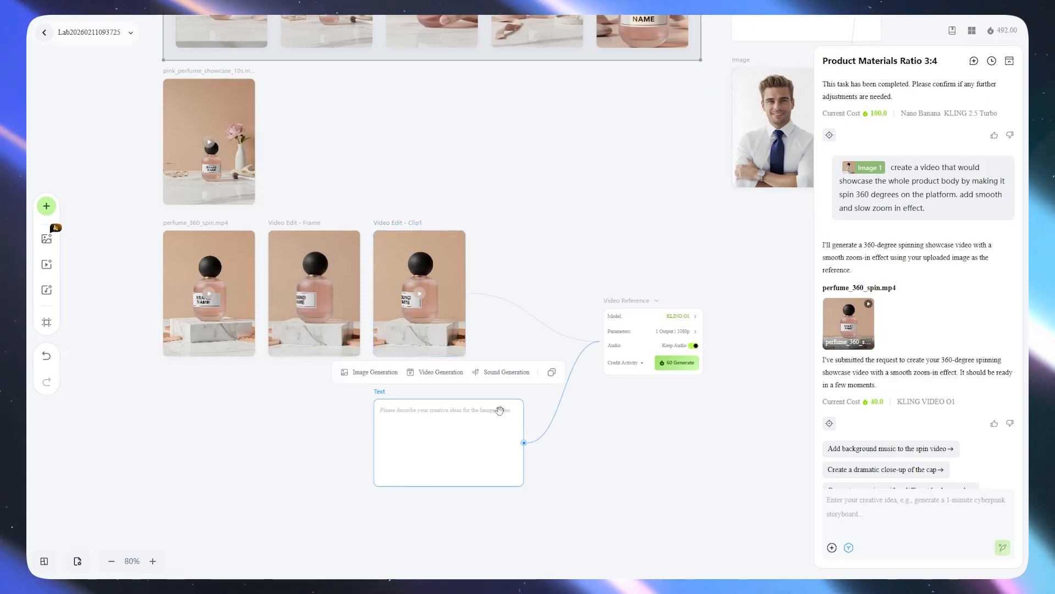
{"action": "left_click", "coordinate": [628, 332]}
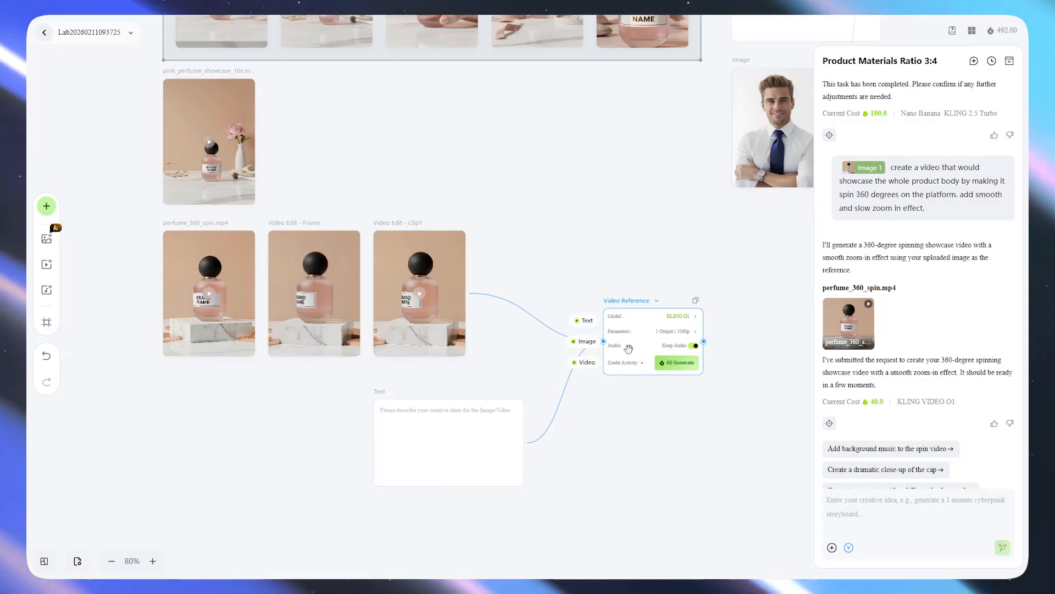
{"action": "left_click", "coordinate": [441, 423]}
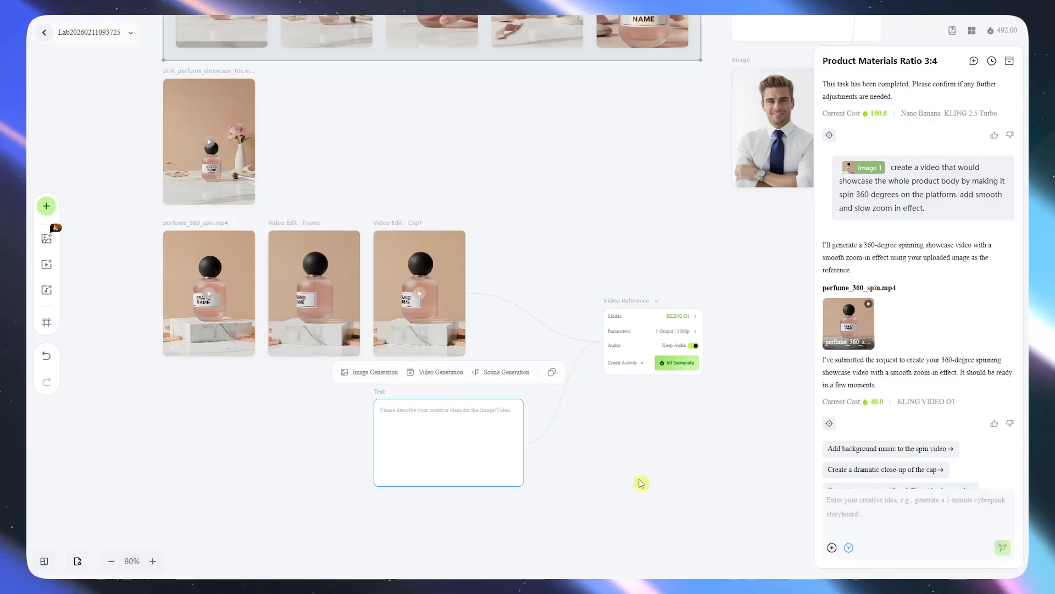
Step: Play Video Edit - Clip1 at full size and return to the canvas
{"action": "left_click", "coordinate": [415, 255]}
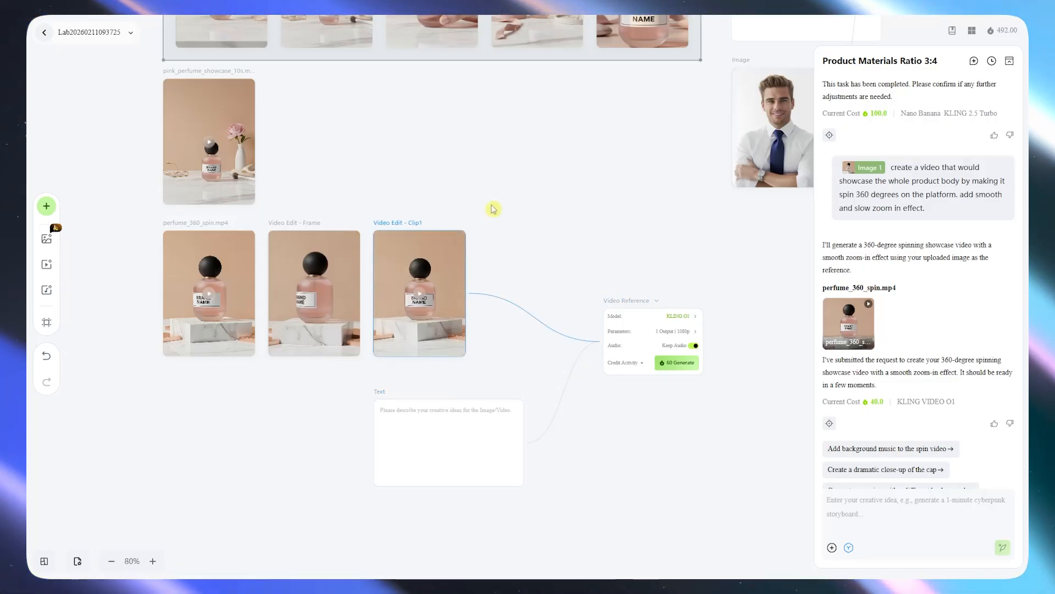
{"action": "double_click", "coordinate": [415, 300]}
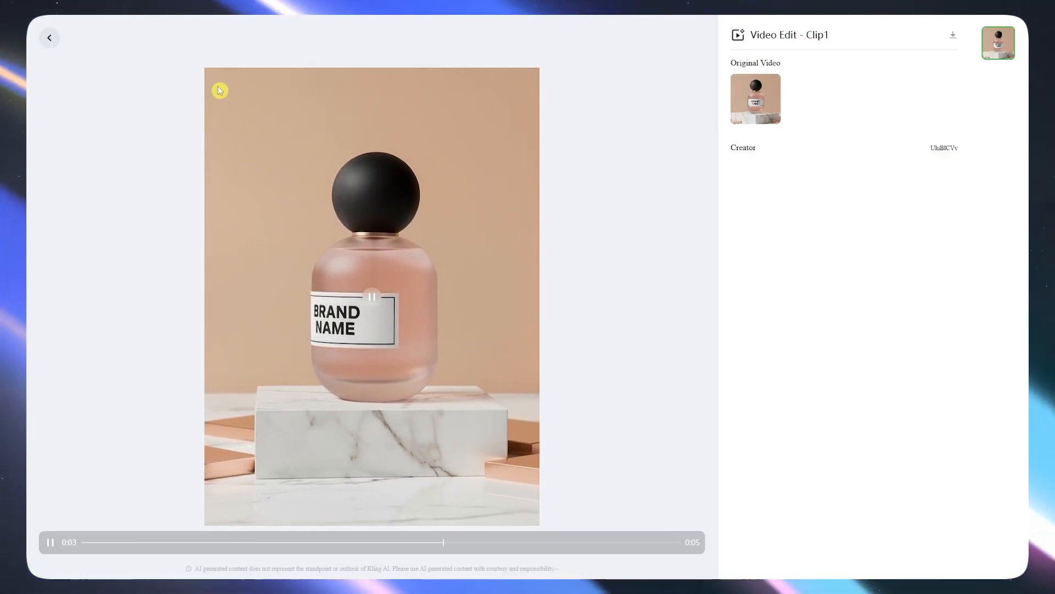
{"action": "left_click", "coordinate": [49, 38]}
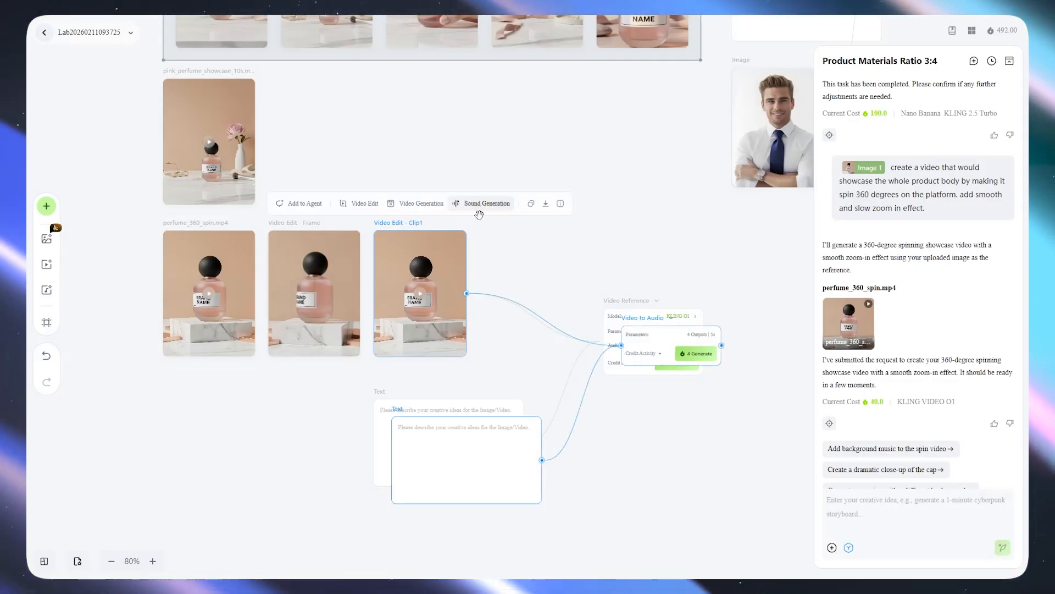
Step: Start a sound generation from Video Edit - Clip1 and place its Video to Audio node above the Video Reference node
{"action": "left_click", "coordinate": [479, 205]}
{"action": "left_click_drag", "start_coordinate": [548, 95], "coordinate": [676, 212]}
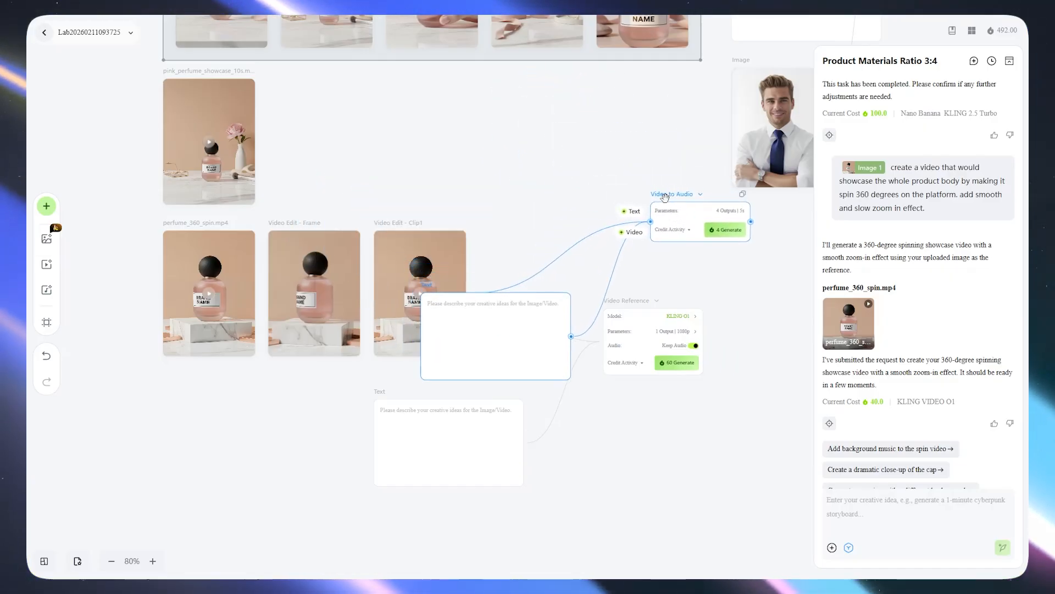
Step: Enter the prompt "A simple and relaxing ambient music for perfumes" in the Video to Audio node's Text node and generate the audio
{"action": "left_click", "coordinate": [487, 325]}
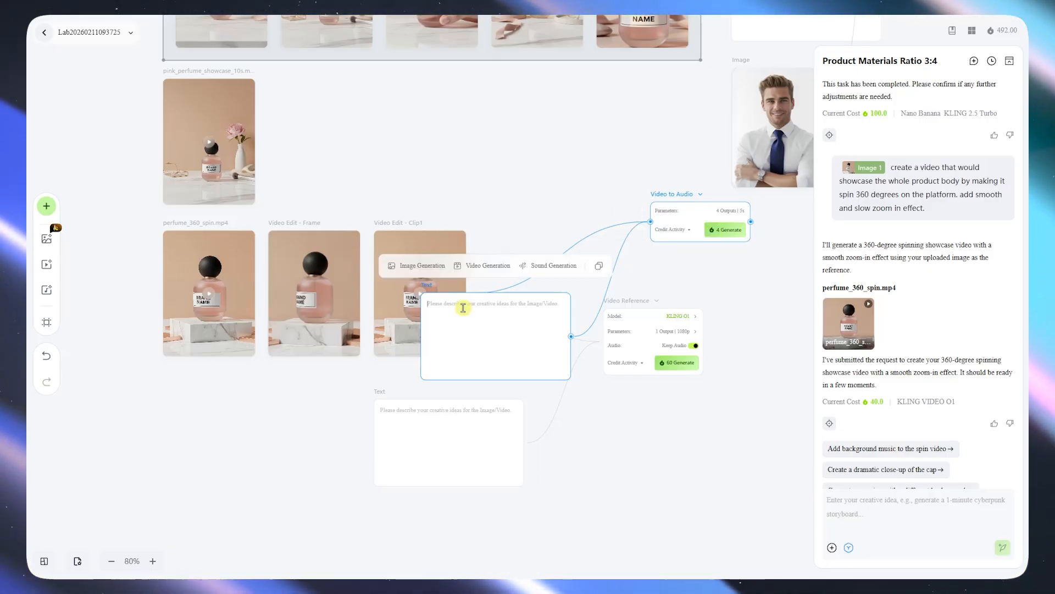
{"action": "type", "text": "A"}
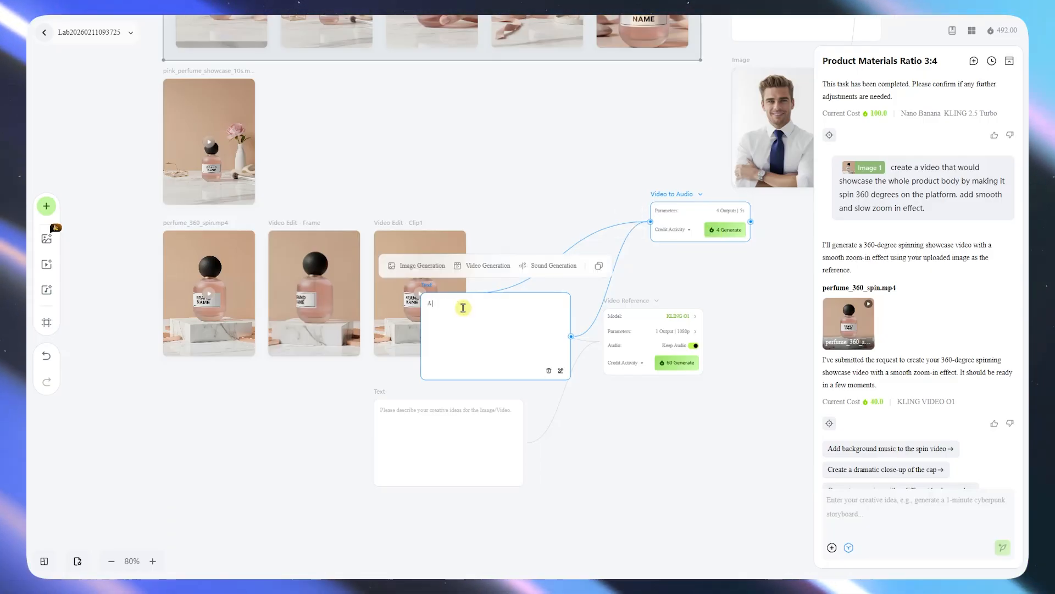
{"action": "type", "text": " simp"}
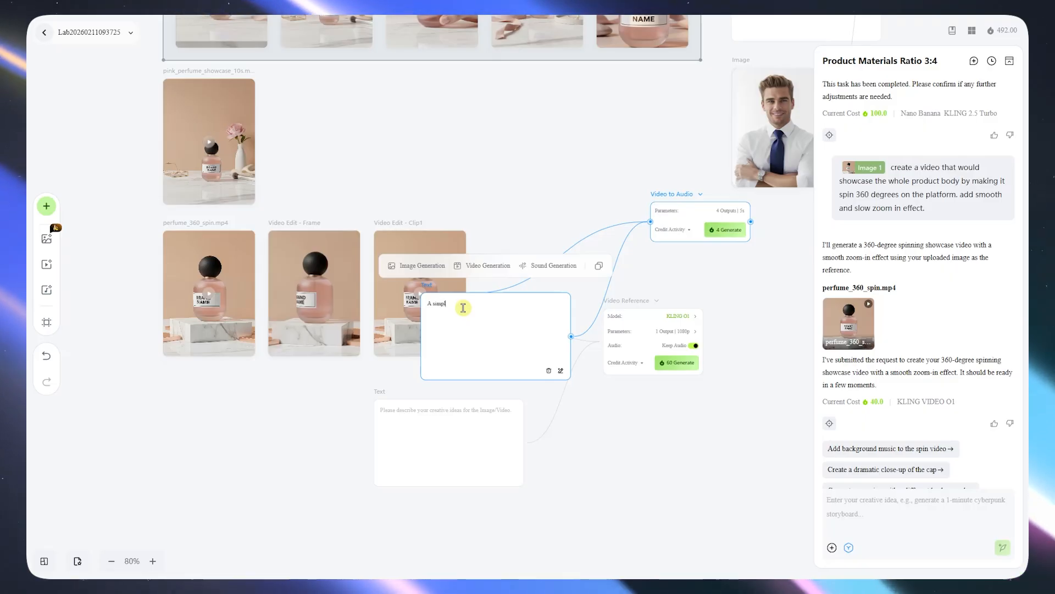
{"action": "type", "text": "le and ama"}
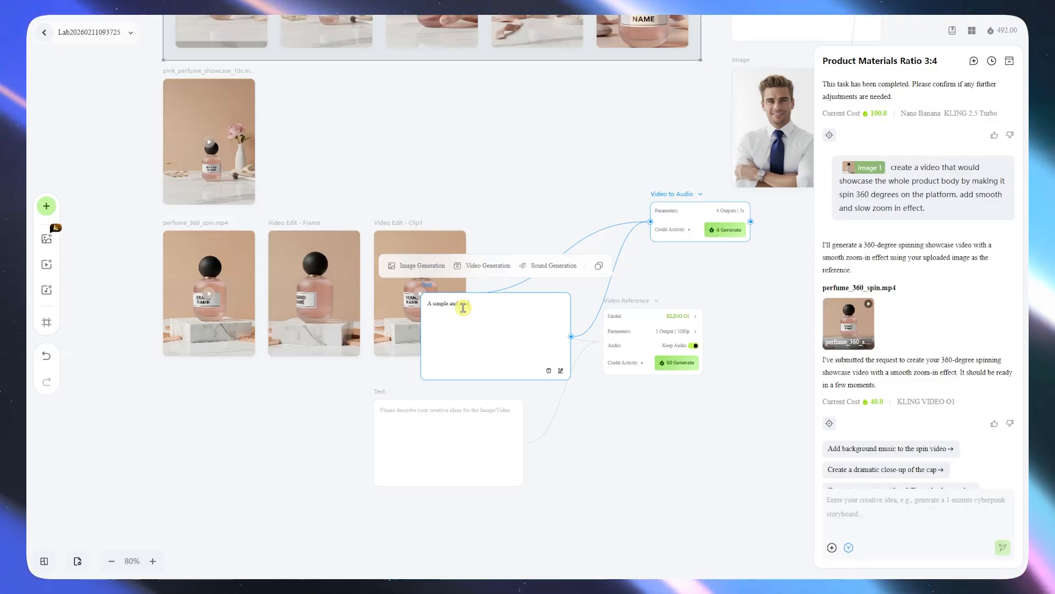
{"action": "type", "text": "zing amb"}
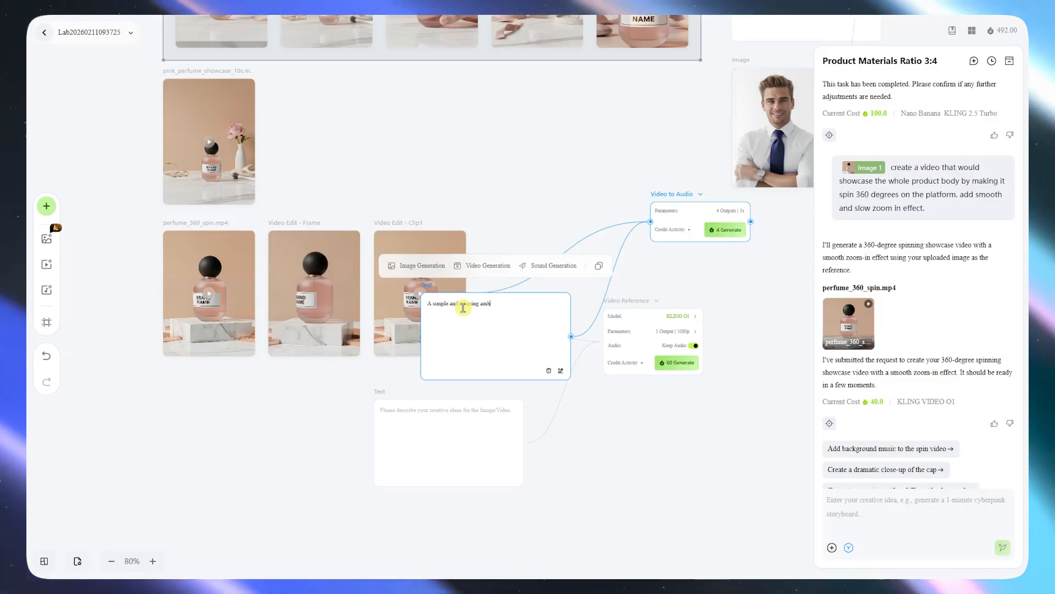
{"action": "type", "text": "ient music"}
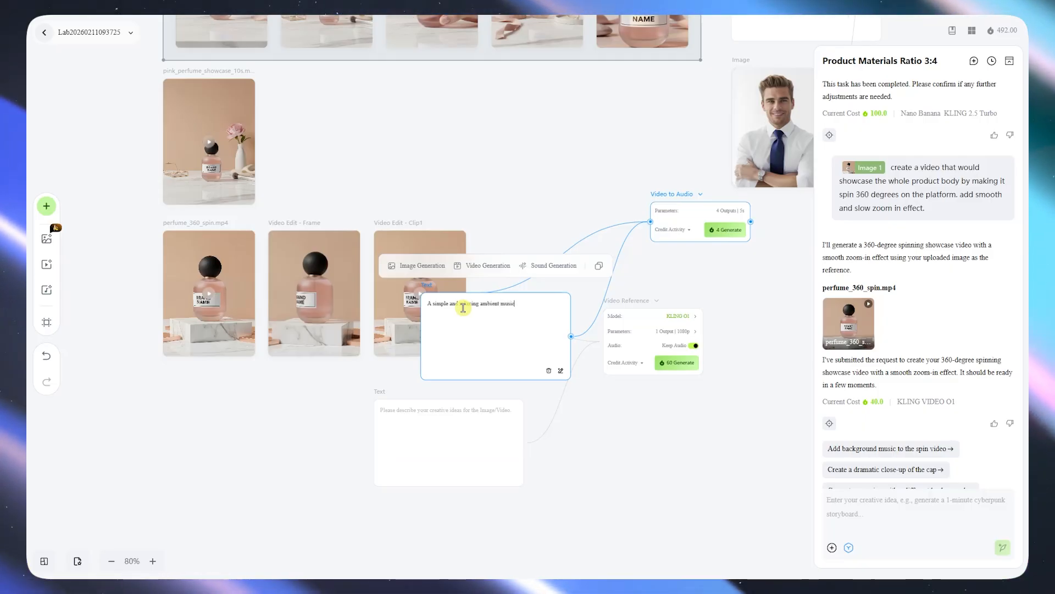
{"action": "type", "text": " for"}
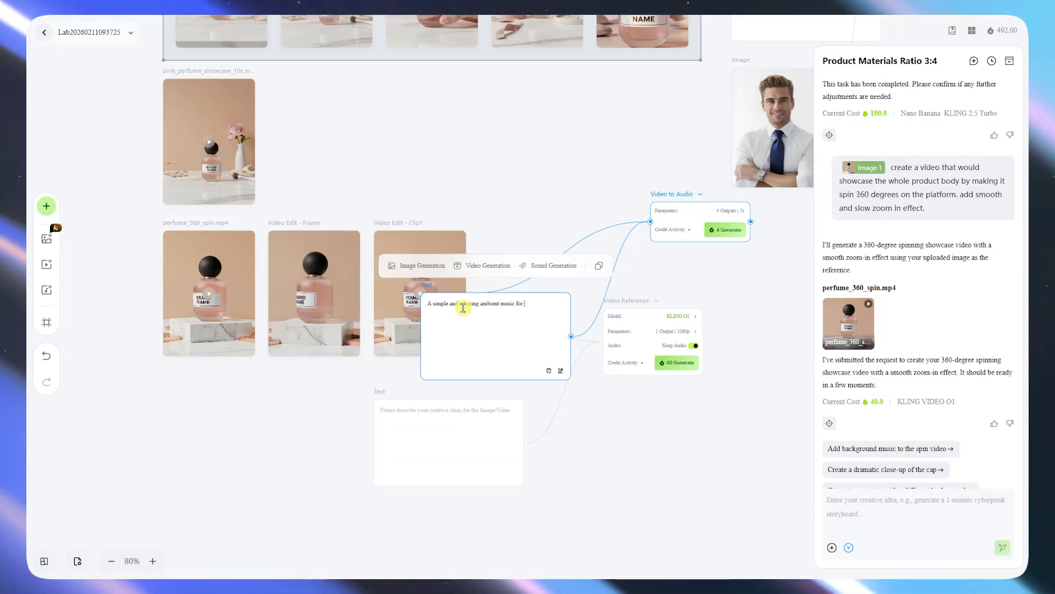
{"action": "type", "text": "perfumes"}
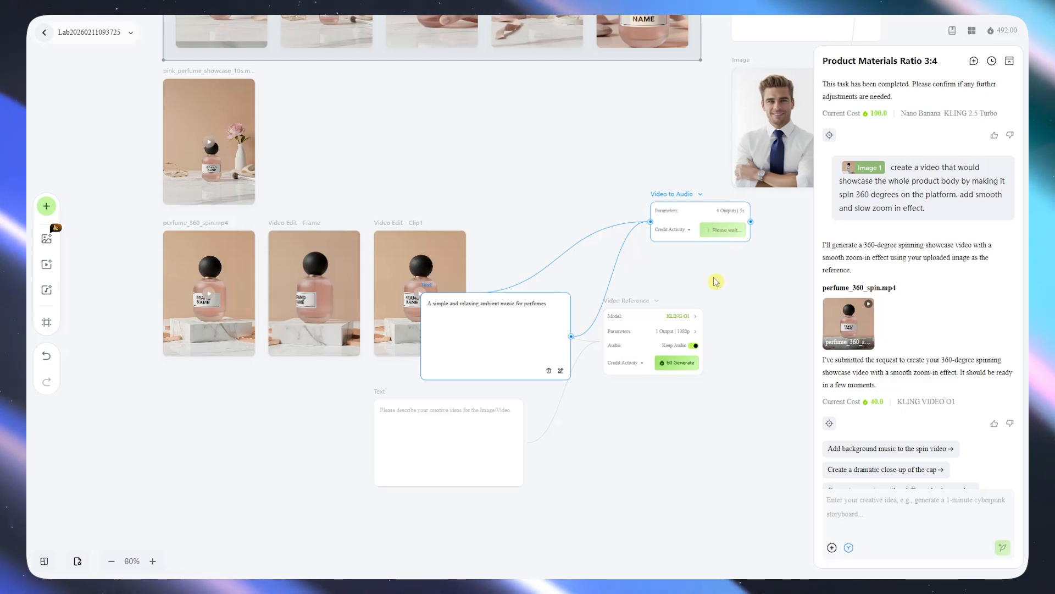
Step: Rearrange the Video to Audio node and its Text node together in the free space below the Video Reference node
{"action": "left_click_drag", "start_coordinate": [723, 292], "coordinate": [602, 249]}
{"action": "left_click_drag", "start_coordinate": [551, 171], "coordinate": [585, 443]}
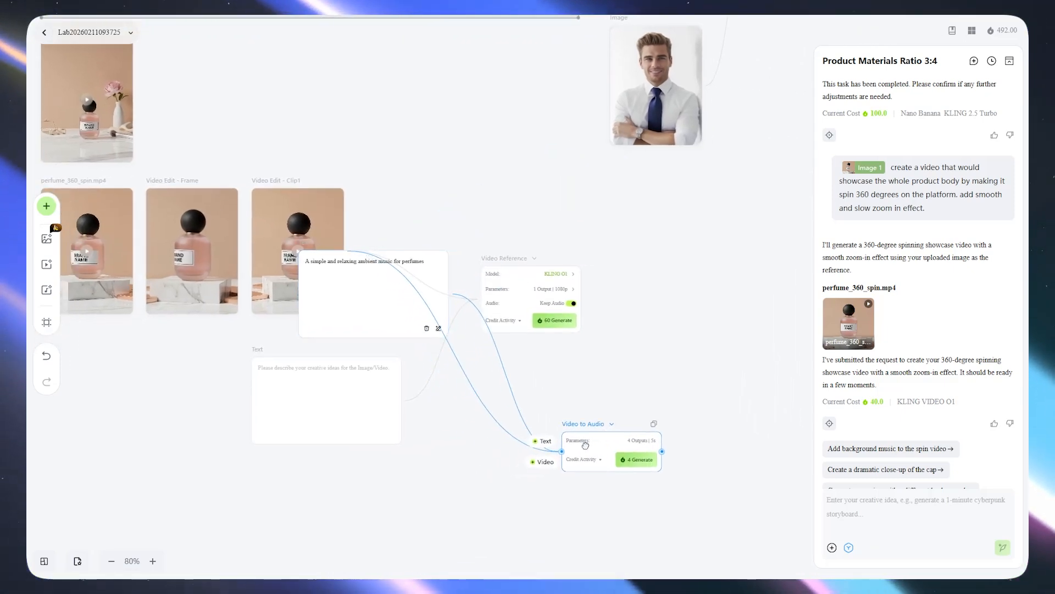
{"action": "left_click_drag", "start_coordinate": [390, 302], "coordinate": [401, 336]}
{"action": "left_click_drag", "start_coordinate": [422, 413], "coordinate": [284, 388]}
{"action": "scroll", "coordinate": [284, 388], "scroll_direction": "up", "scroll_amount": 1}
{"action": "left_click_drag", "start_coordinate": [249, 298], "coordinate": [346, 486]}
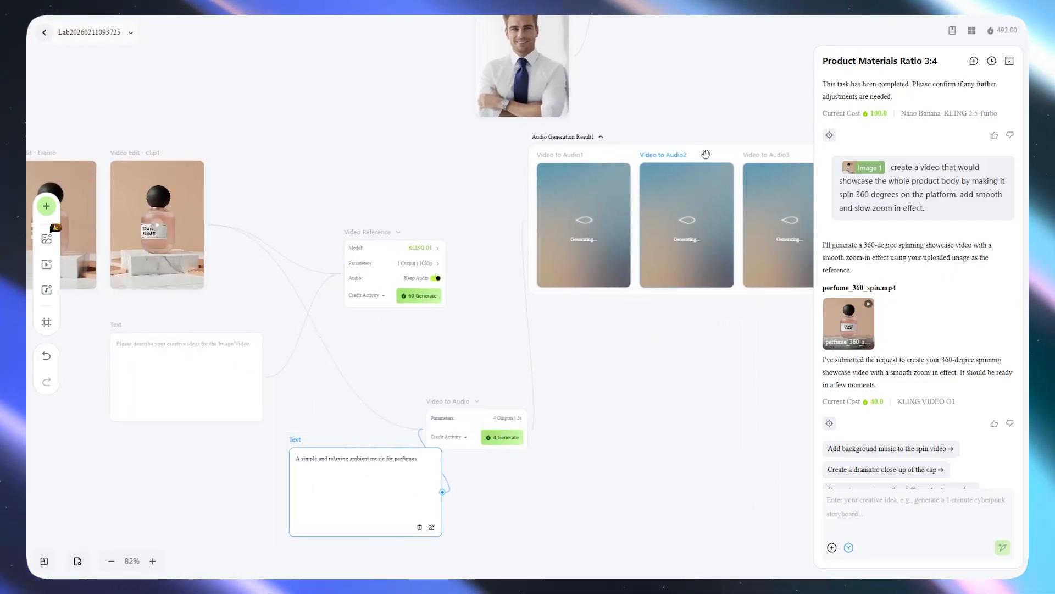
Step: Place the Audio Generation Result1 group beside the Video to Audio node and look over the whole canvas layout
{"action": "left_click_drag", "start_coordinate": [606, 145], "coordinate": [643, 401]}
{"action": "scroll", "coordinate": [577, 344], "scroll_direction": "down", "scroll_amount": 4}
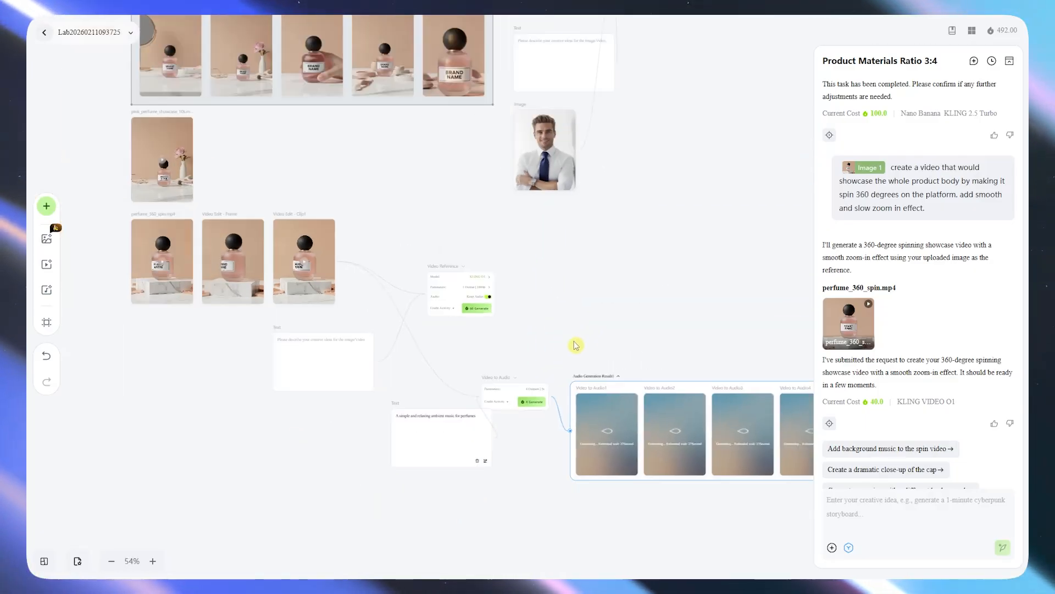
{"action": "scroll", "coordinate": [577, 344], "scroll_direction": "down", "scroll_amount": 4}
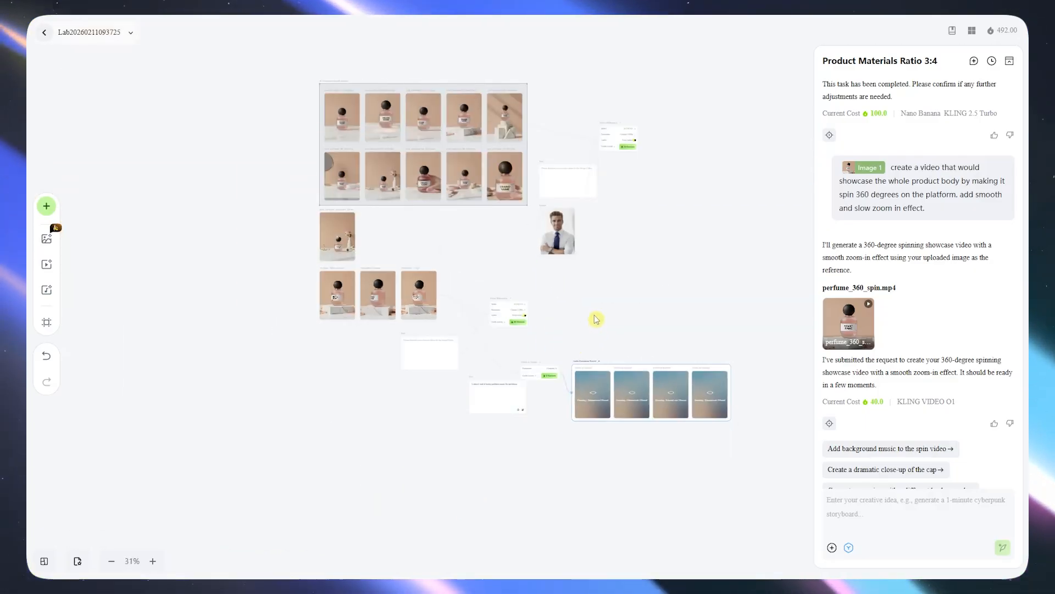
{"action": "scroll", "coordinate": [596, 321], "scroll_direction": "up", "scroll_amount": 6}
{"action": "left_click_drag", "start_coordinate": [587, 334], "coordinate": [363, 105]}
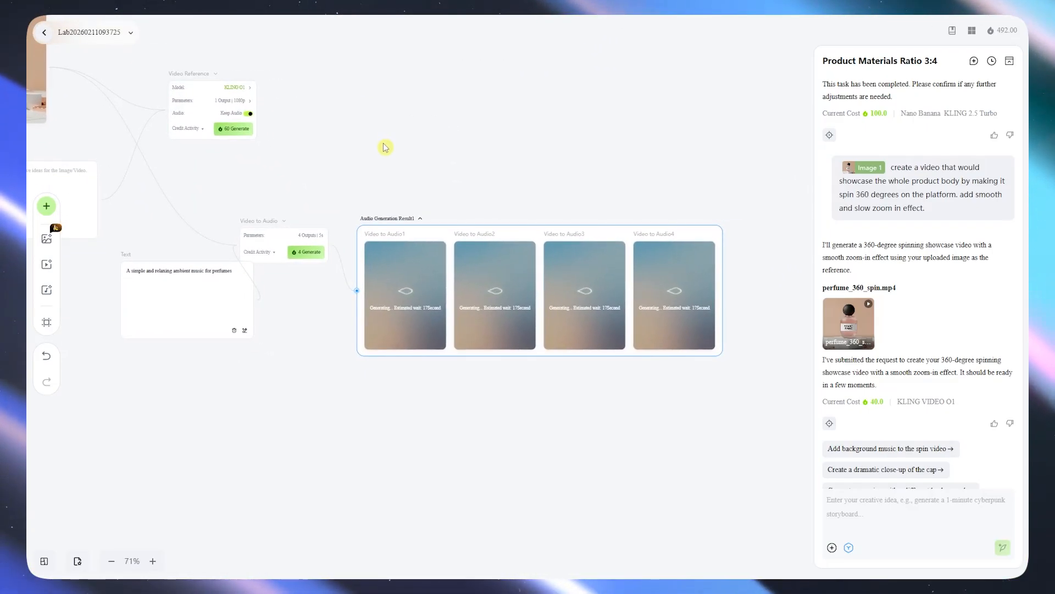
{"action": "scroll", "coordinate": [379, 144], "scroll_direction": "down", "scroll_amount": 4}
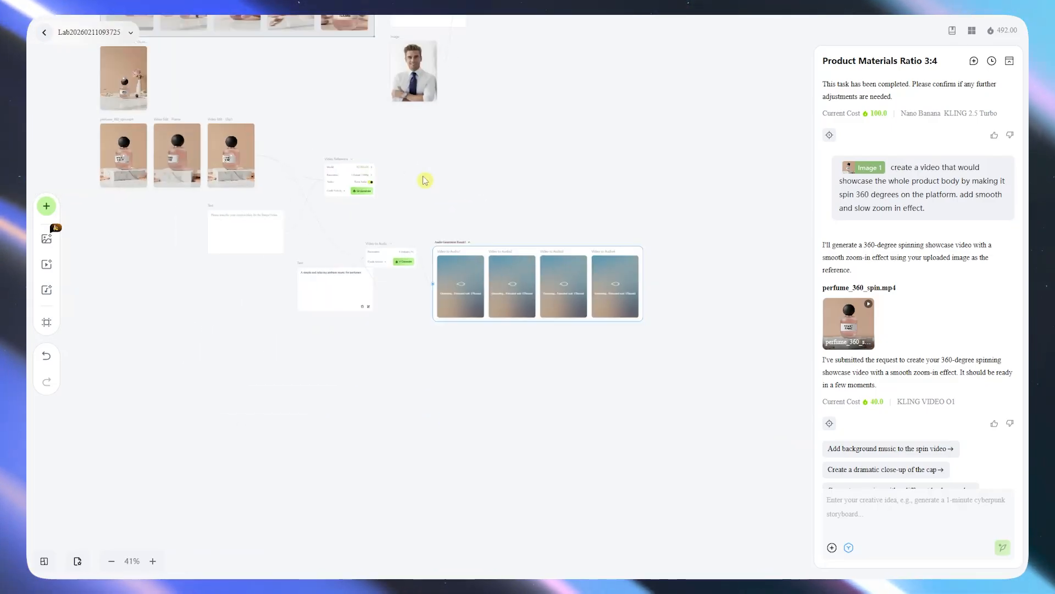
{"action": "scroll", "coordinate": [424, 181], "scroll_direction": "down", "scroll_amount": 1}
{"action": "left_click_drag", "start_coordinate": [424, 179], "coordinate": [439, 324]}
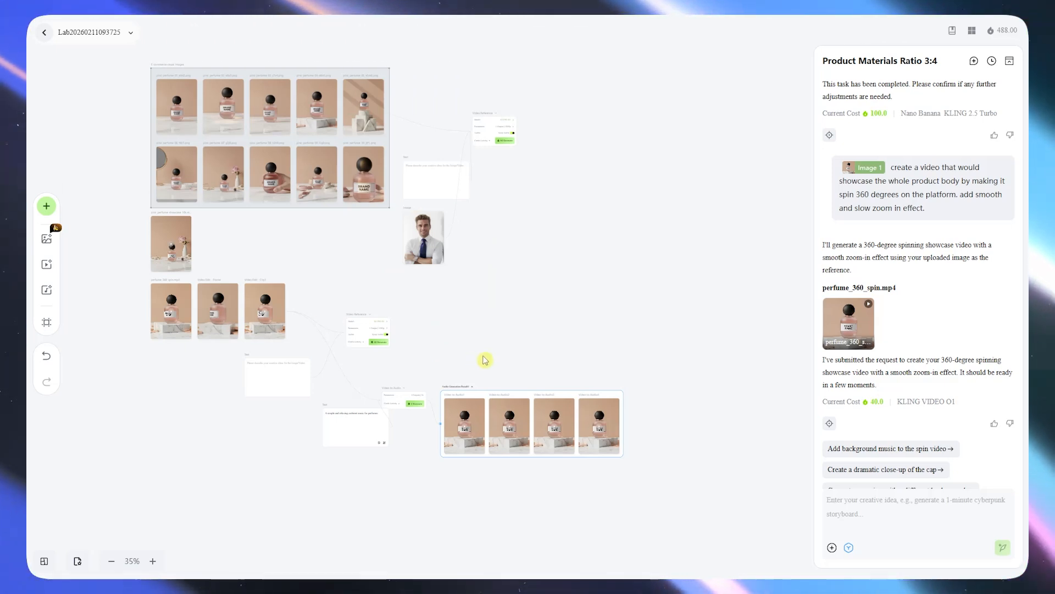
Step: Examine the four generated Video to Audio results and the download options of Video to Audio3
{"action": "scroll", "coordinate": [484, 359], "scroll_direction": "up", "scroll_amount": 3}
{"action": "scroll", "coordinate": [497, 365], "scroll_direction": "up", "scroll_amount": 3}
{"action": "left_click_drag", "start_coordinate": [497, 365], "coordinate": [469, 150]}
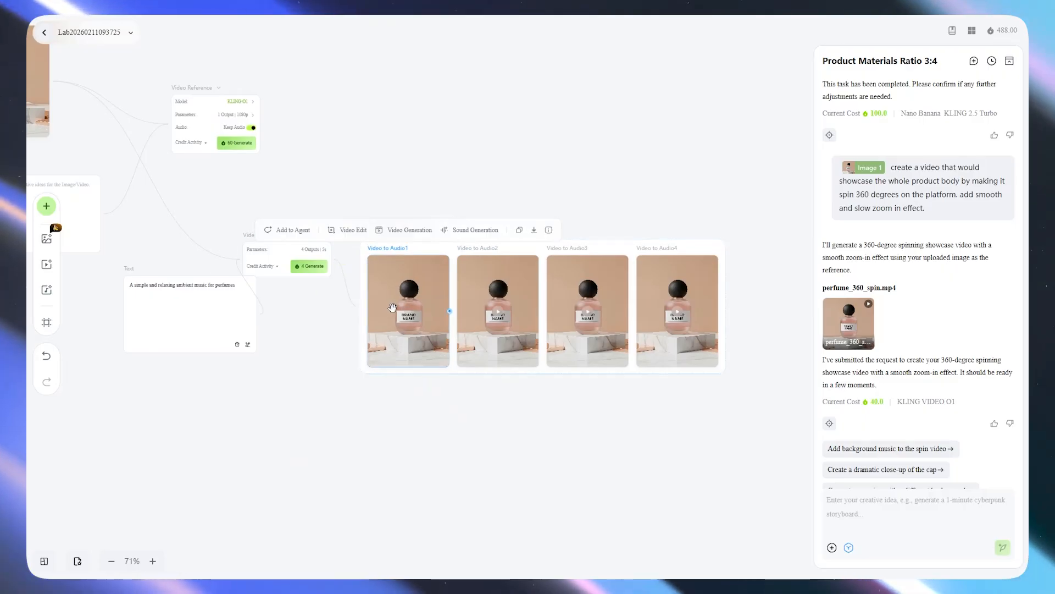
{"action": "scroll", "coordinate": [395, 308], "scroll_direction": "up", "scroll_amount": 2}
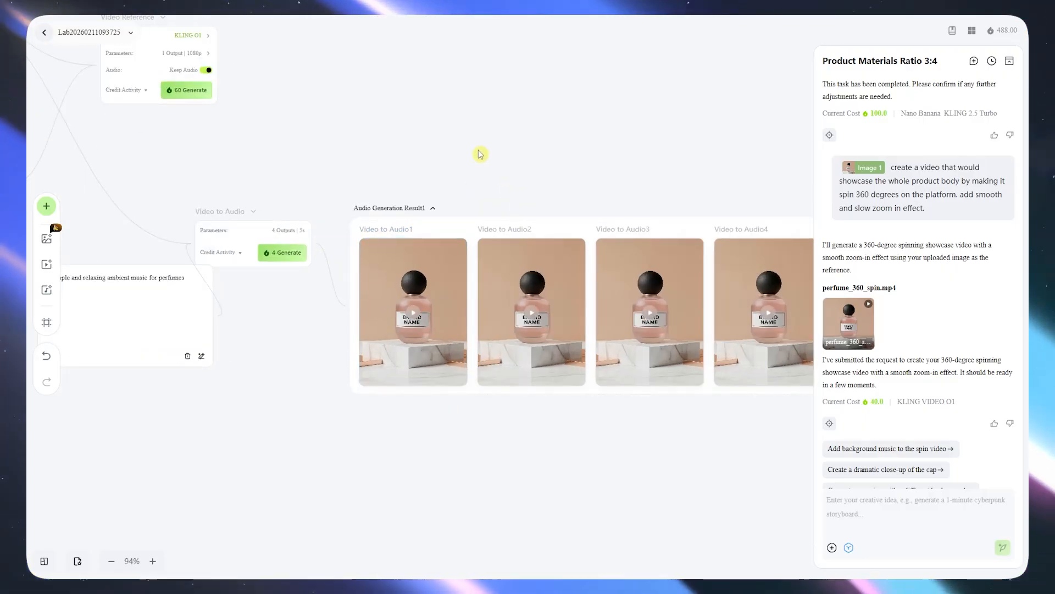
{"action": "left_click_drag", "start_coordinate": [480, 154], "coordinate": [416, 98]}
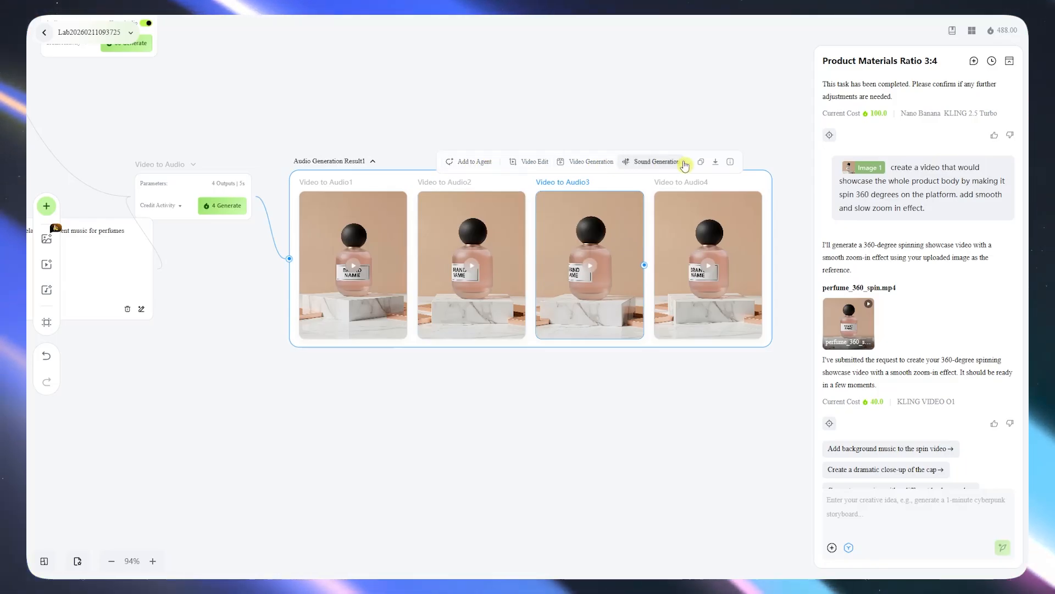
{"action": "mouse_move", "coordinate": [717, 167]}
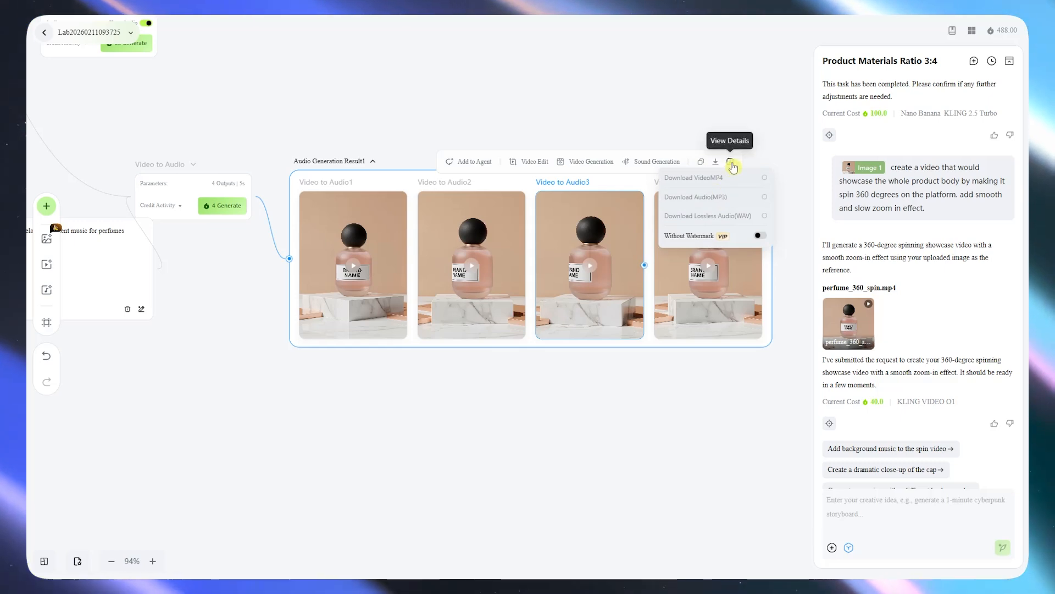
Step: Start a Restyle from the hand-held bottle image pink_perfume_08 and place its node below the E-commerce visual images group
{"action": "left_click_drag", "start_coordinate": [243, 371], "coordinate": [691, 430]}
{"action": "scroll", "coordinate": [656, 411], "scroll_direction": "down", "scroll_amount": 2}
{"action": "scroll", "coordinate": [655, 411], "scroll_direction": "down", "scroll_amount": 1}
{"action": "left_click_drag", "start_coordinate": [626, 424], "coordinate": [574, 566]}
{"action": "left_click_drag", "start_coordinate": [414, 296], "coordinate": [581, 481]}
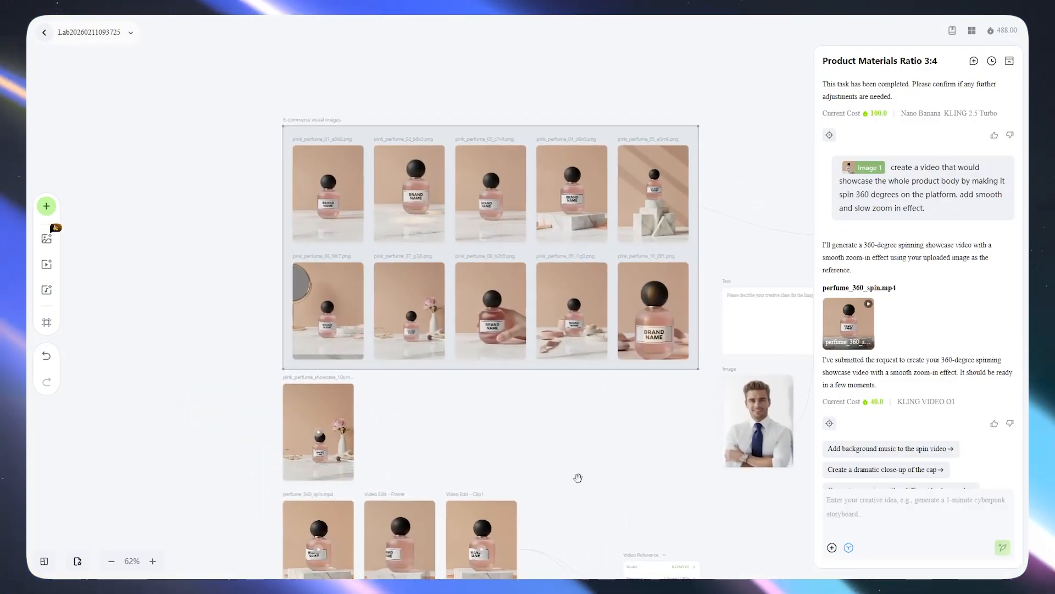
{"action": "scroll", "coordinate": [506, 412], "scroll_direction": "up", "scroll_amount": 2}
{"action": "left_click_drag", "start_coordinate": [490, 379], "coordinate": [483, 464]}
{"action": "left_click", "coordinate": [484, 363]}
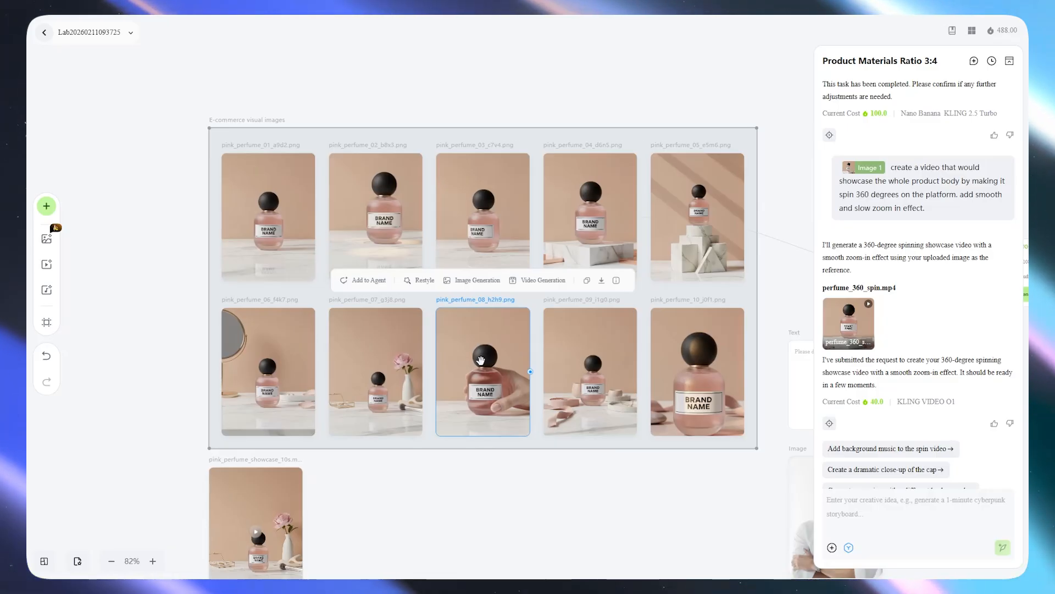
{"action": "left_click", "coordinate": [425, 281]}
{"action": "left_click", "coordinate": [757, 434]}
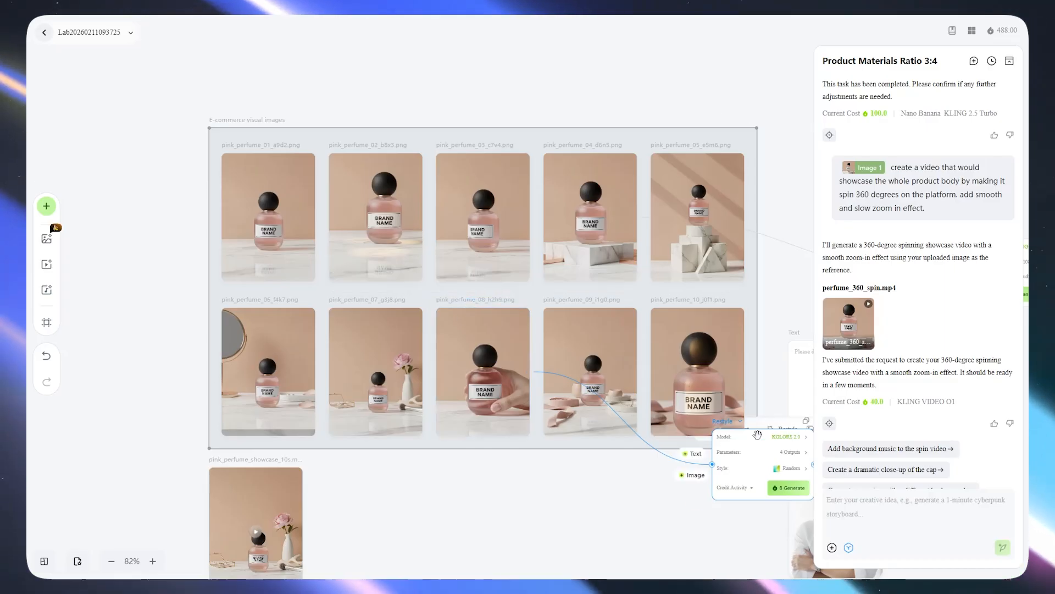
{"action": "left_click_drag", "start_coordinate": [755, 444], "coordinate": [445, 495]}
{"action": "scroll", "coordinate": [527, 456], "scroll_direction": "down", "scroll_amount": 4}
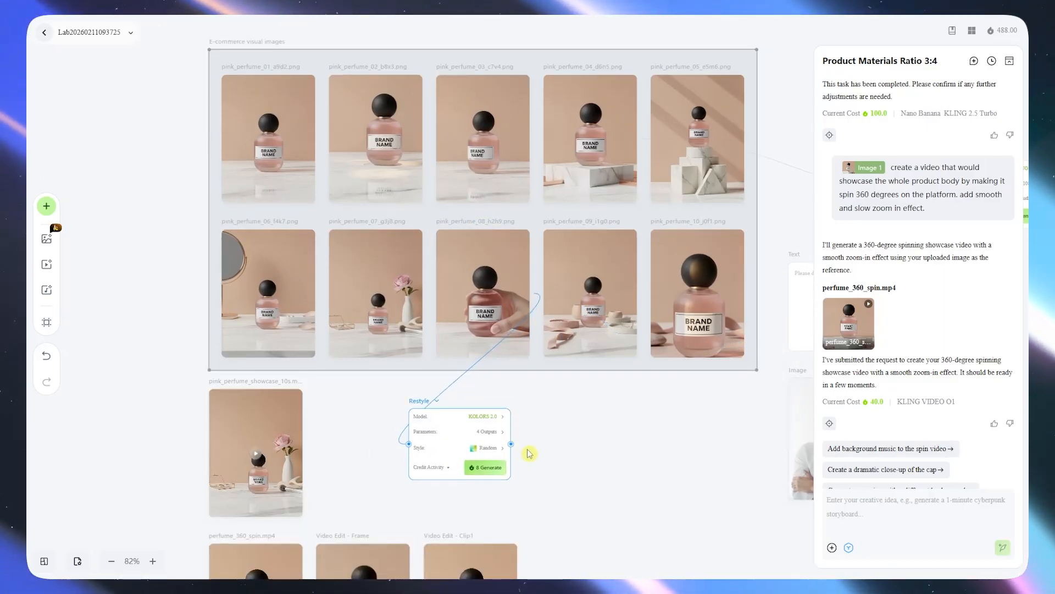
Step: Move the Restyle node to the empty canvas area above the E-commerce visual images group
{"action": "left_click_drag", "start_coordinate": [456, 399], "coordinate": [812, 69]}
{"action": "left_click_drag", "start_coordinate": [724, 147], "coordinate": [503, 259]}
{"action": "left_click_drag", "start_coordinate": [600, 173], "coordinate": [349, 85]}
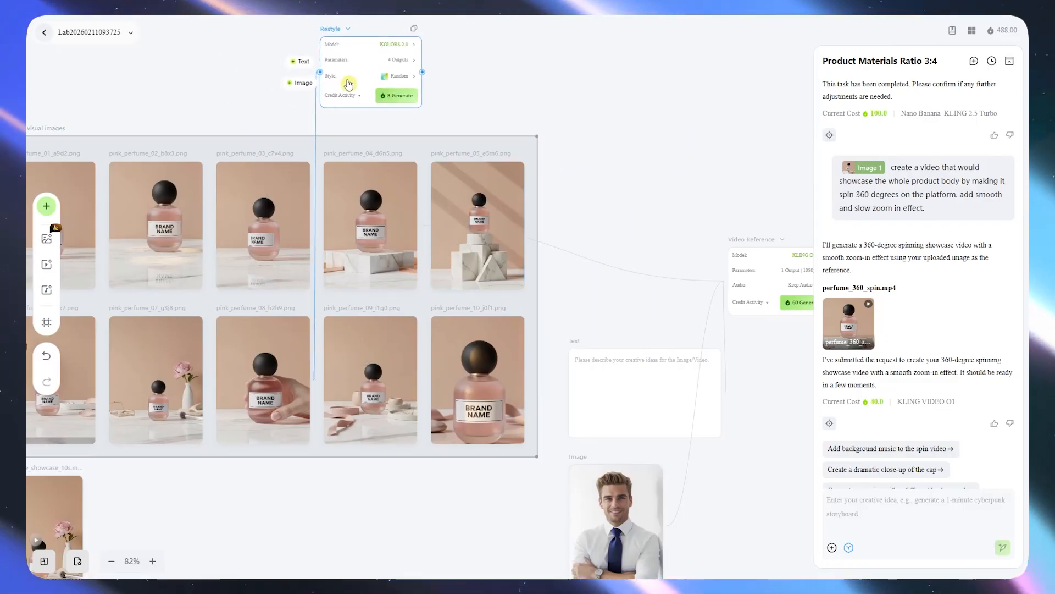
{"action": "scroll", "coordinate": [364, 91], "scroll_direction": "up", "scroll_amount": 1}
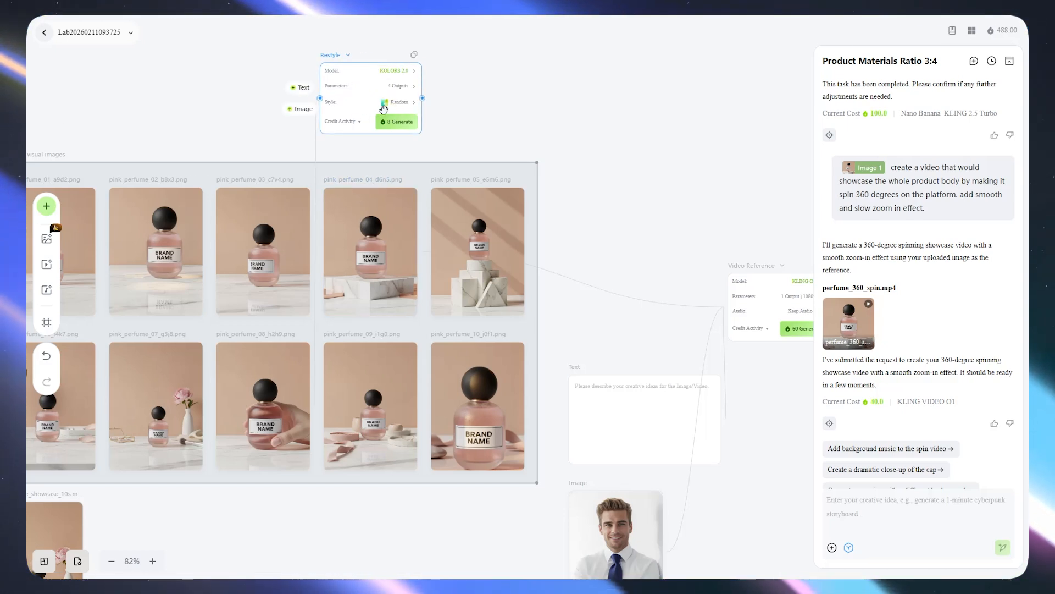
Step: Set the Restyle node to 1 output and choose the Building Blocks style
{"action": "left_click", "coordinate": [413, 74]}
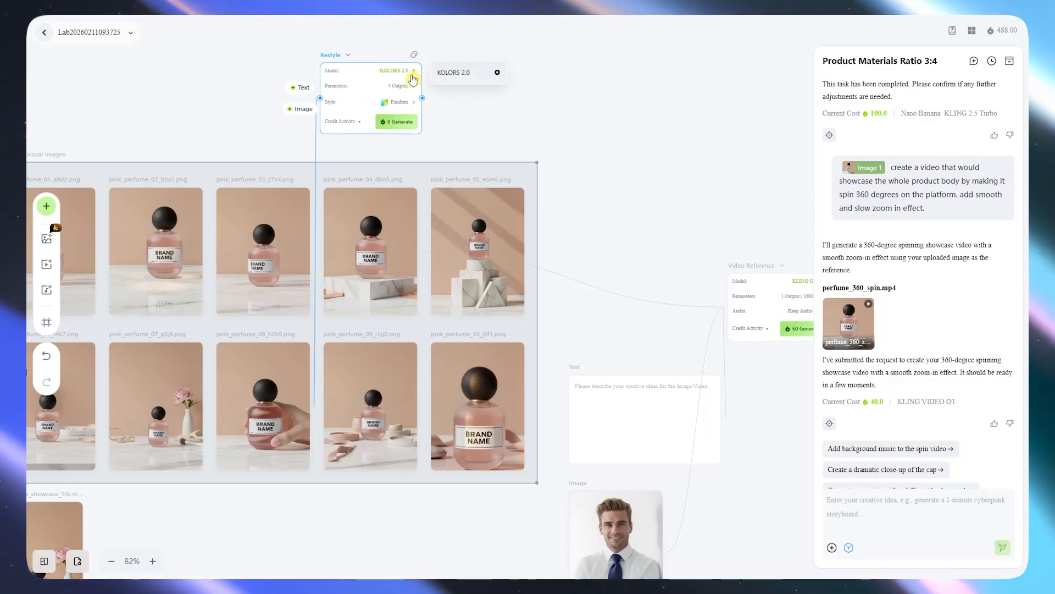
{"action": "left_click", "coordinate": [414, 86]}
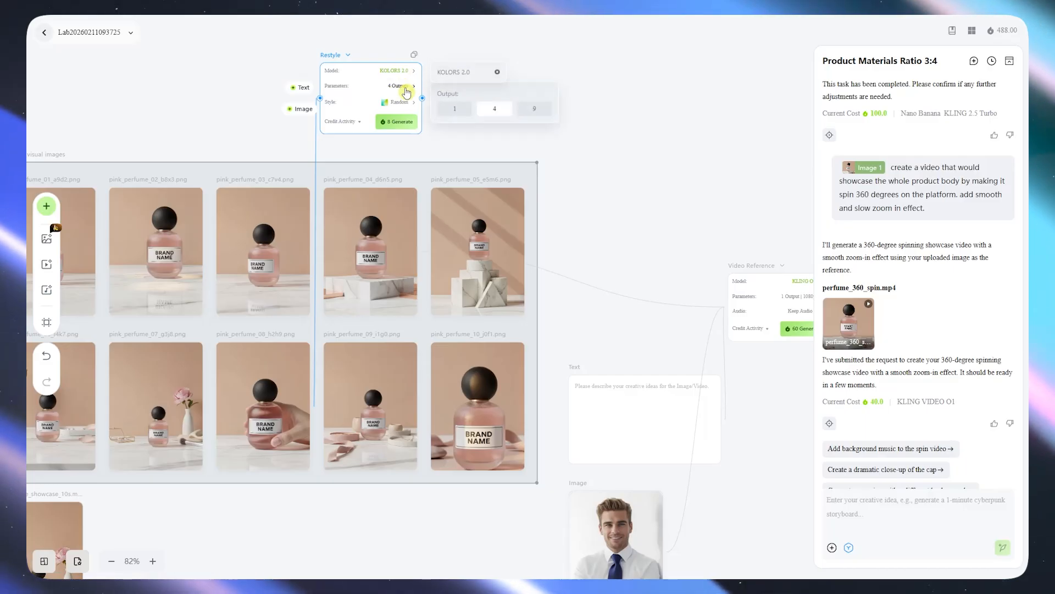
{"action": "left_click", "coordinate": [450, 111]}
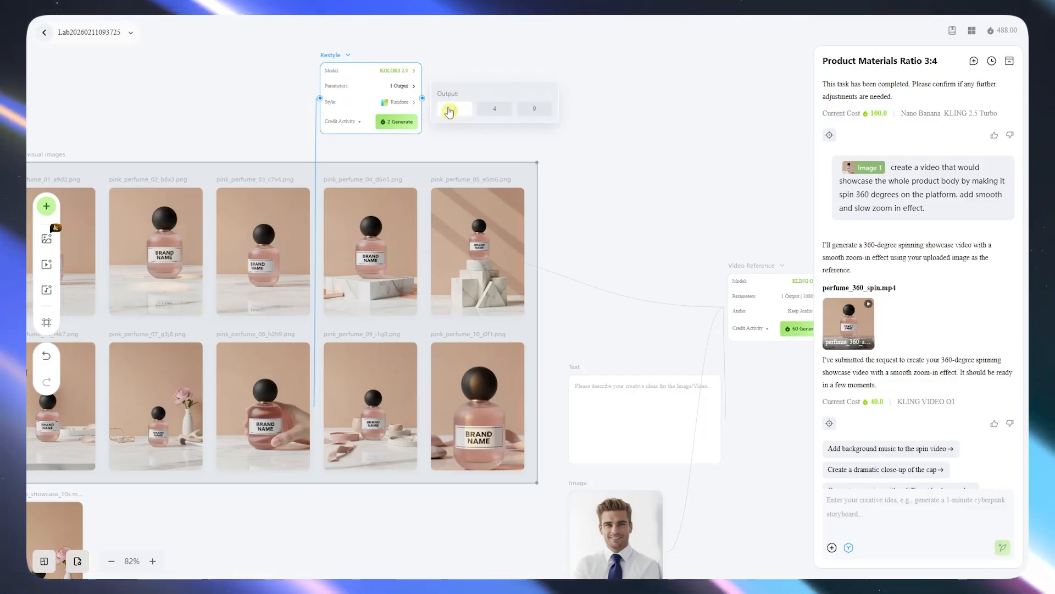
{"action": "left_click", "coordinate": [400, 104]}
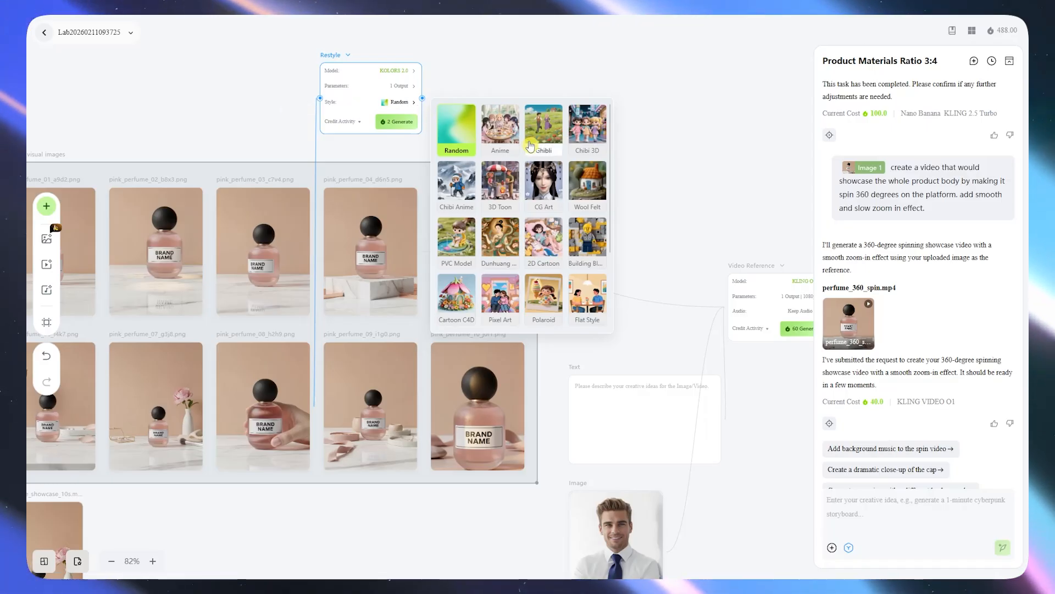
{"action": "scroll", "coordinate": [579, 297], "scroll_direction": "down", "scroll_amount": 2}
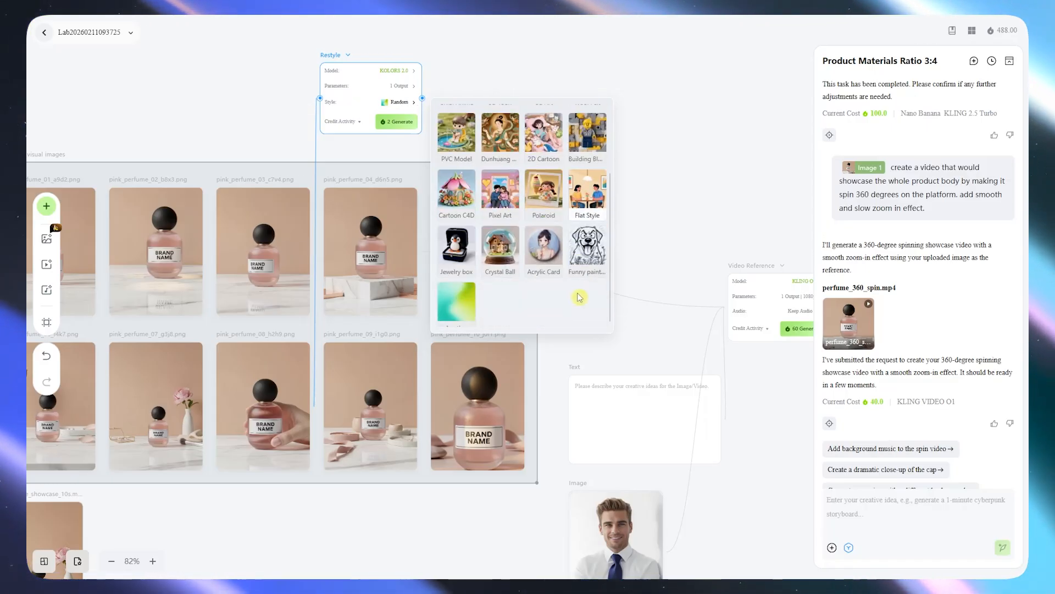
{"action": "scroll", "coordinate": [576, 295], "scroll_direction": "up", "scroll_amount": 3}
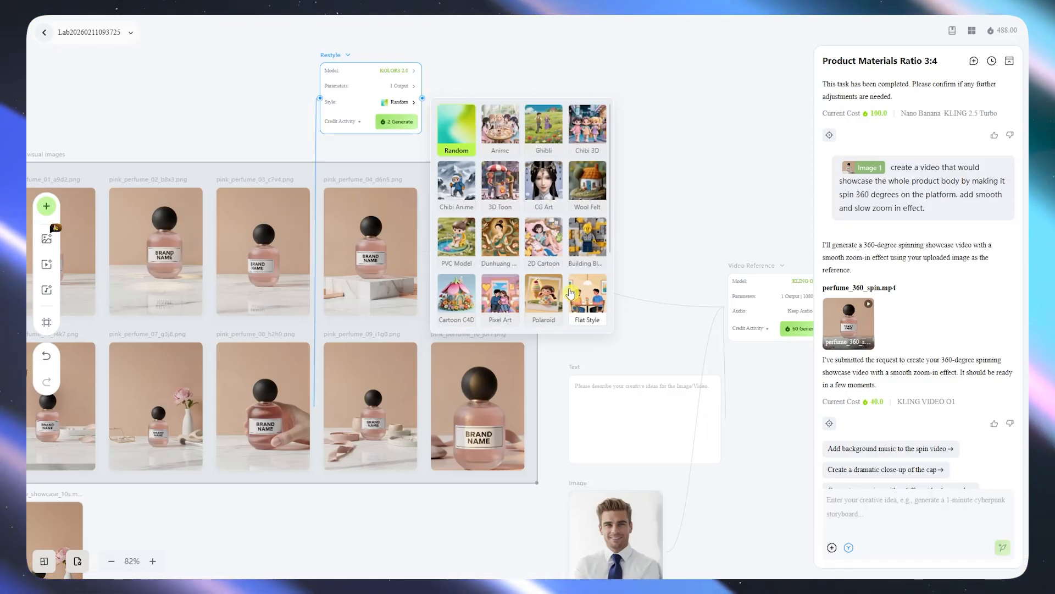
{"action": "left_click", "coordinate": [586, 244]}
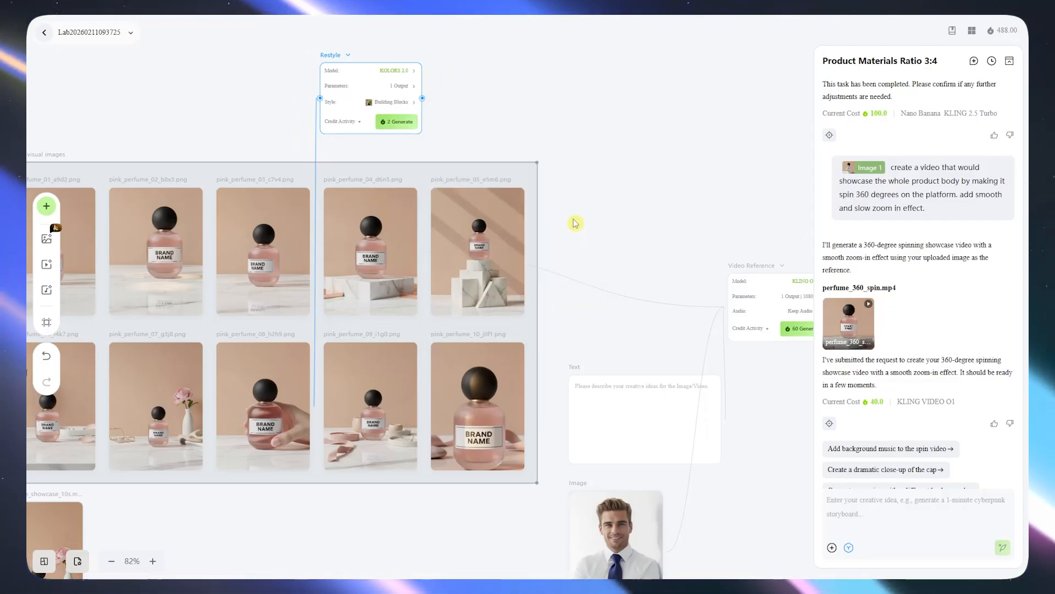
{"action": "mouse_move", "coordinate": [330, 97]}
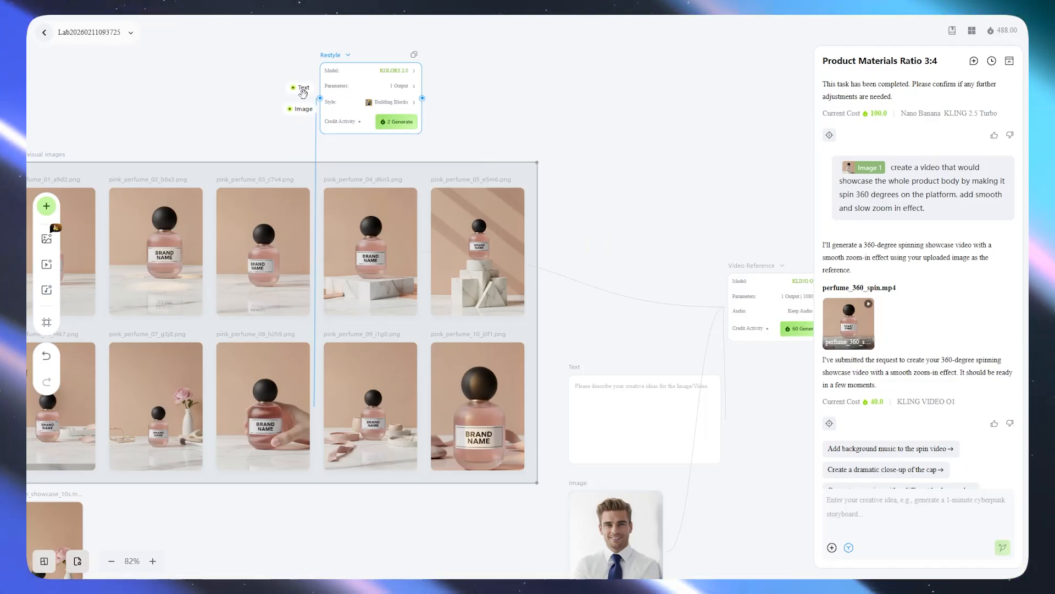
{"action": "left_click", "coordinate": [304, 95]}
{"action": "left_click_drag", "start_coordinate": [296, 550], "coordinate": [219, 116]}
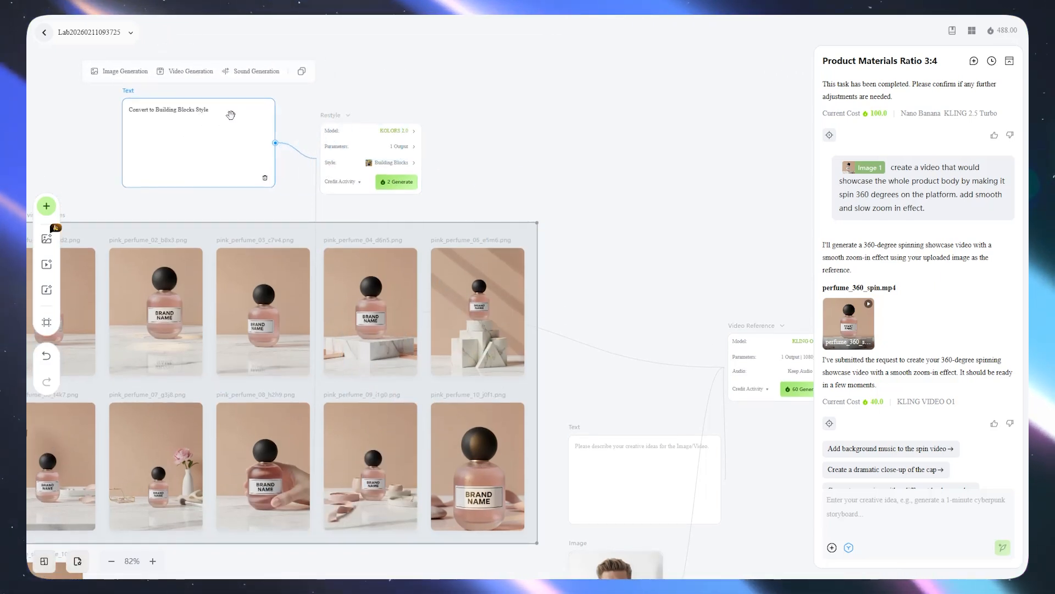
{"action": "key", "text": "Delete"}
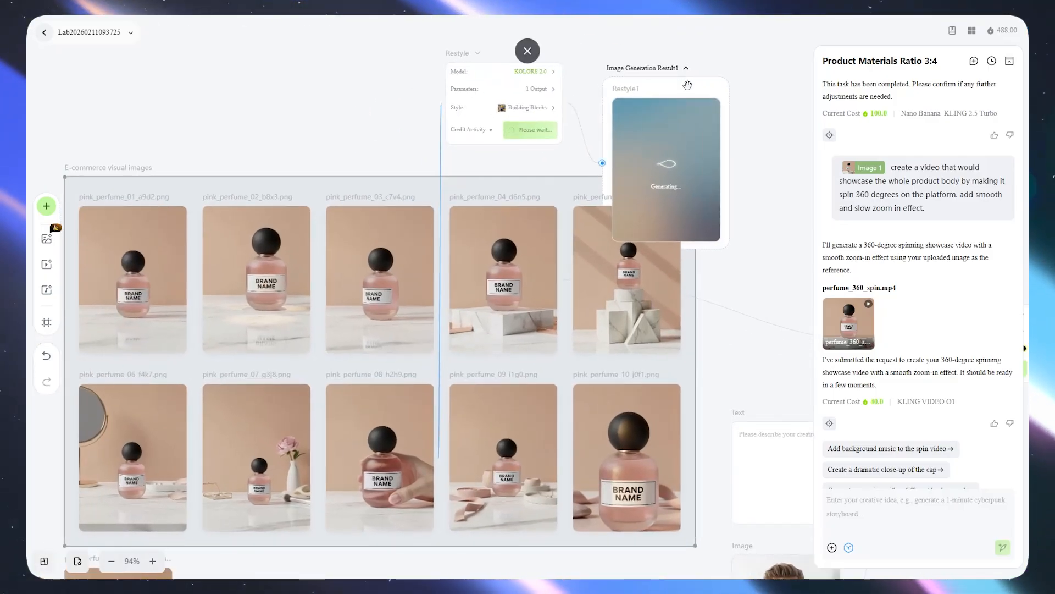
Step: Move the Restyle1 result clear of the product images, up beside the Restyle node
{"action": "left_click", "coordinate": [674, 171]}
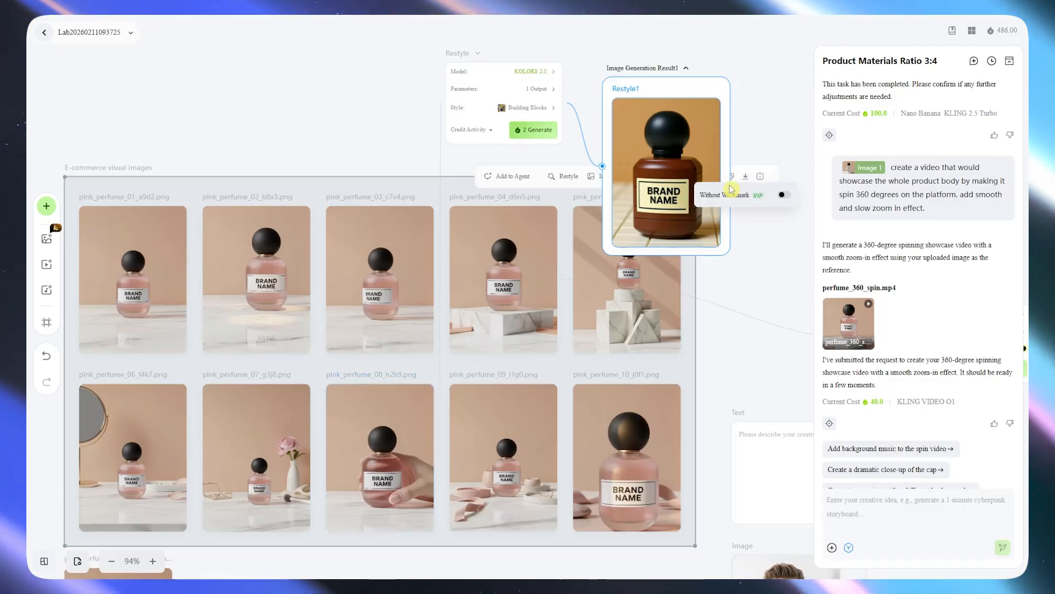
{"action": "left_click_drag", "start_coordinate": [723, 86], "coordinate": [774, 220]}
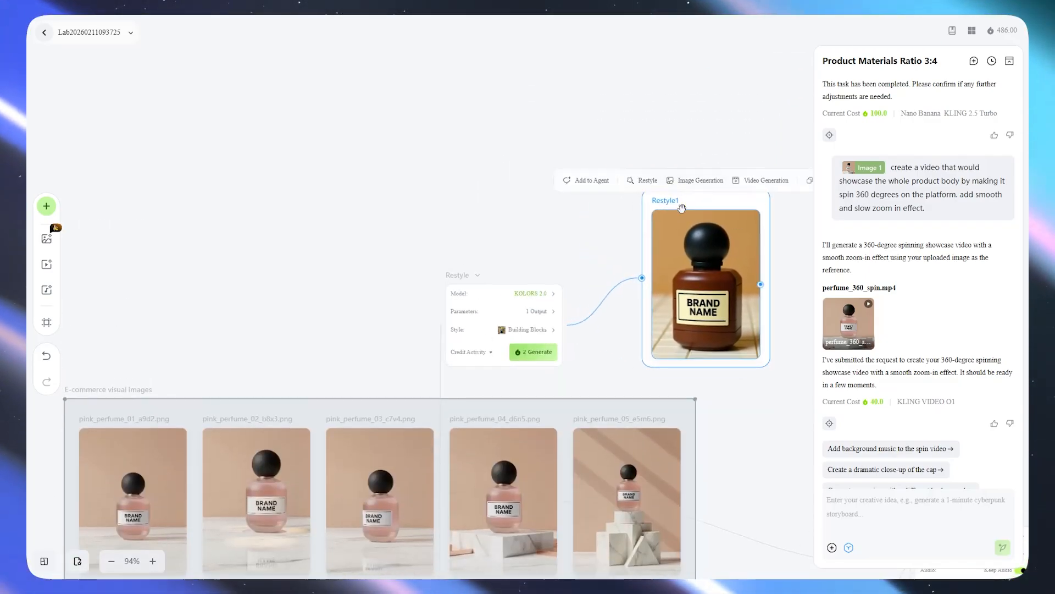
{"action": "left_click", "coordinate": [789, 315]}
{"action": "left_click_drag", "start_coordinate": [789, 316], "coordinate": [566, 328]}
{"action": "mouse_move", "coordinate": [602, 197]}
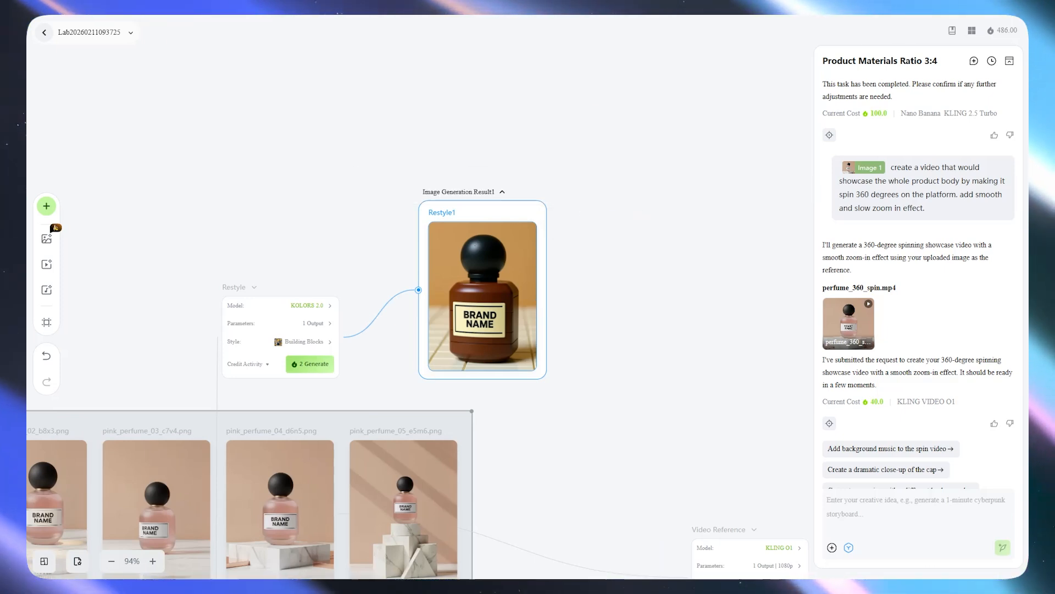
Step: Add an image generation node from the Restyle1 image and place its text box below the connection to the node
{"action": "left_click", "coordinate": [477, 291]}
{"action": "left_click", "coordinate": [580, 298]}
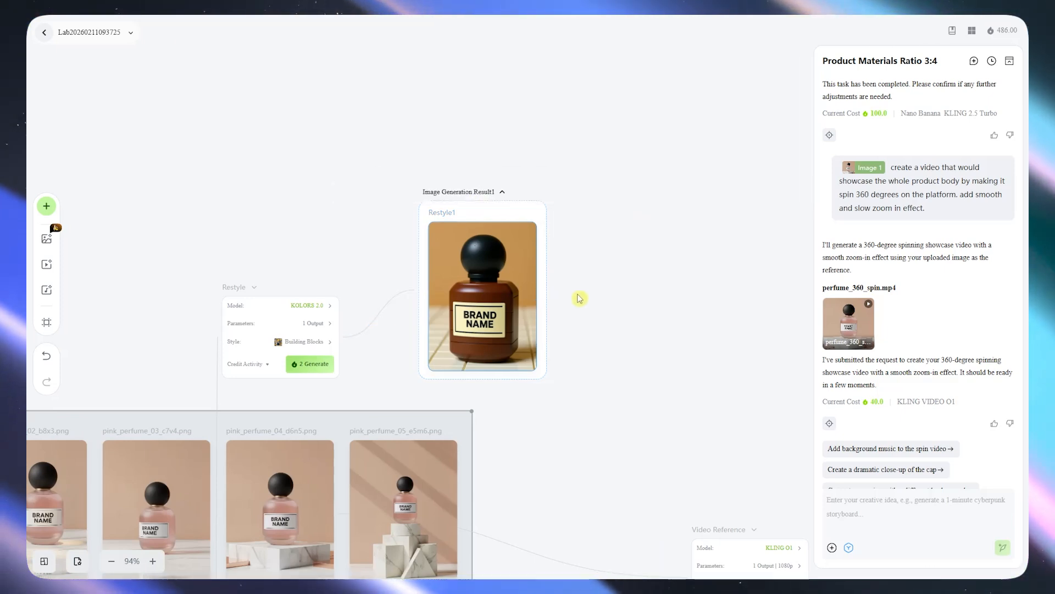
{"action": "left_click", "coordinate": [477, 276]}
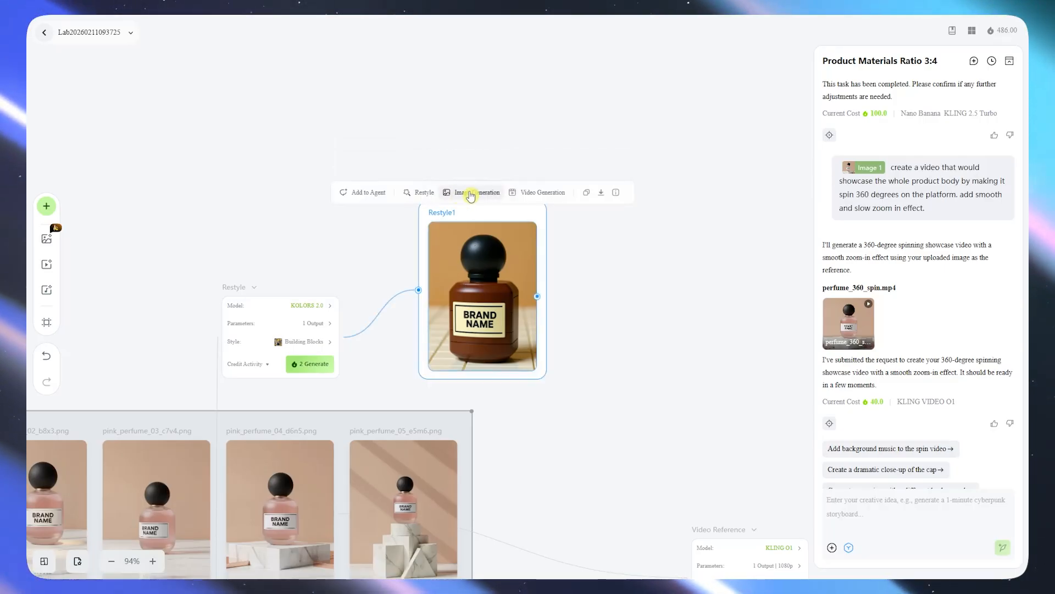
{"action": "left_click", "coordinate": [285, 473]}
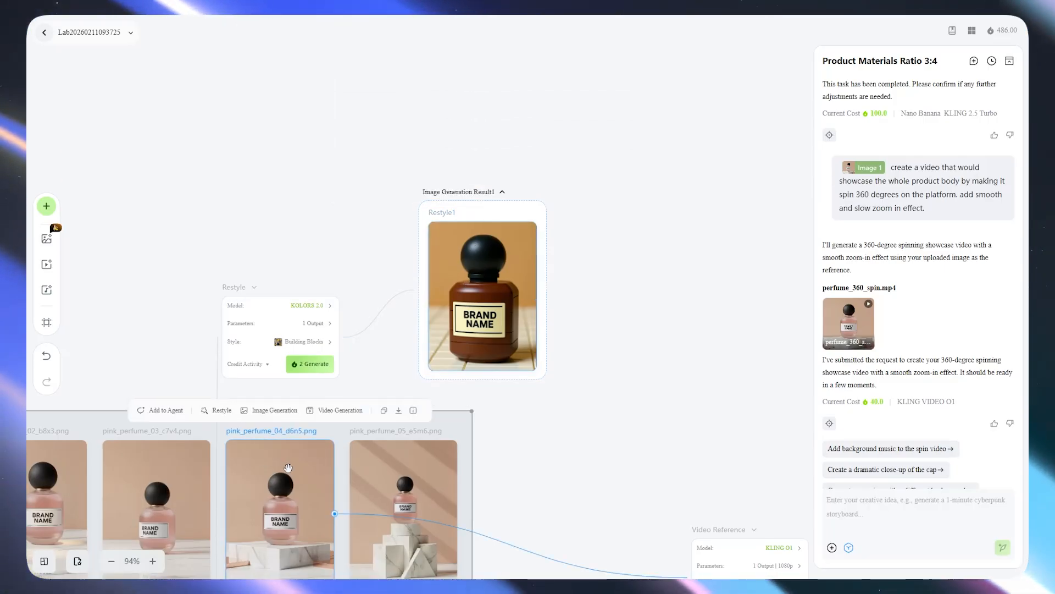
{"action": "left_click", "coordinate": [428, 465]}
{"action": "left_click", "coordinate": [478, 286]}
{"action": "left_click", "coordinate": [477, 192]}
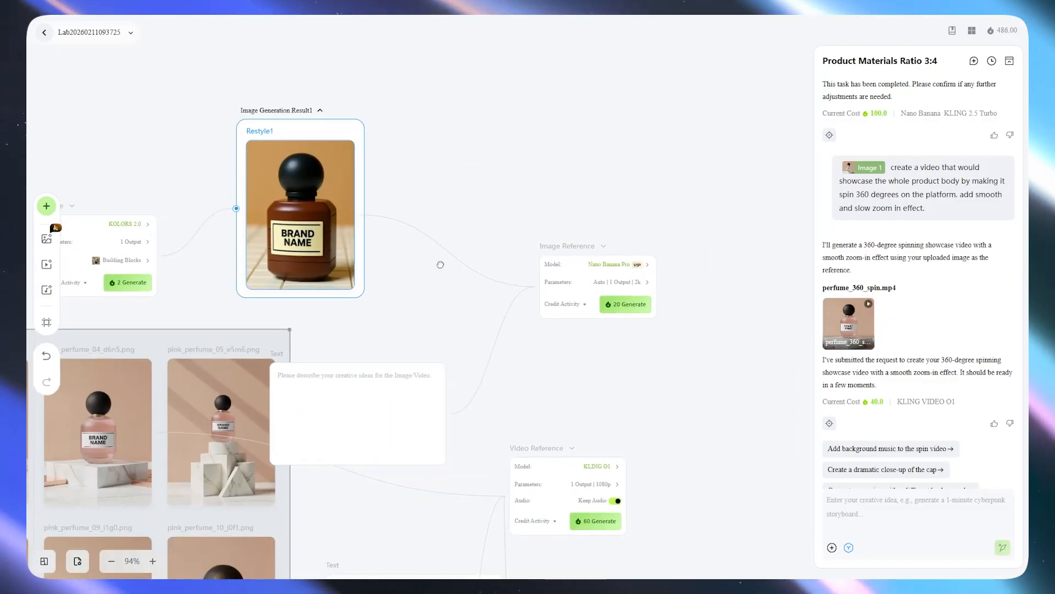
{"action": "left_click_drag", "start_coordinate": [337, 415], "coordinate": [440, 383]}
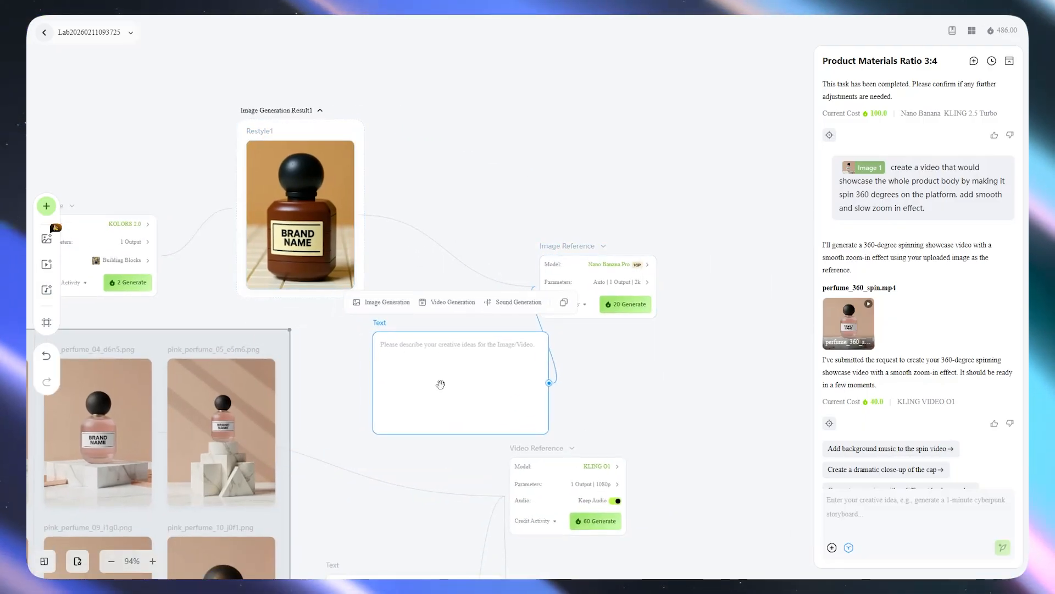
Step: Try the Elements and Video Reference types on the new generation node and switch it back to Image Reference
{"action": "left_click", "coordinate": [586, 248]}
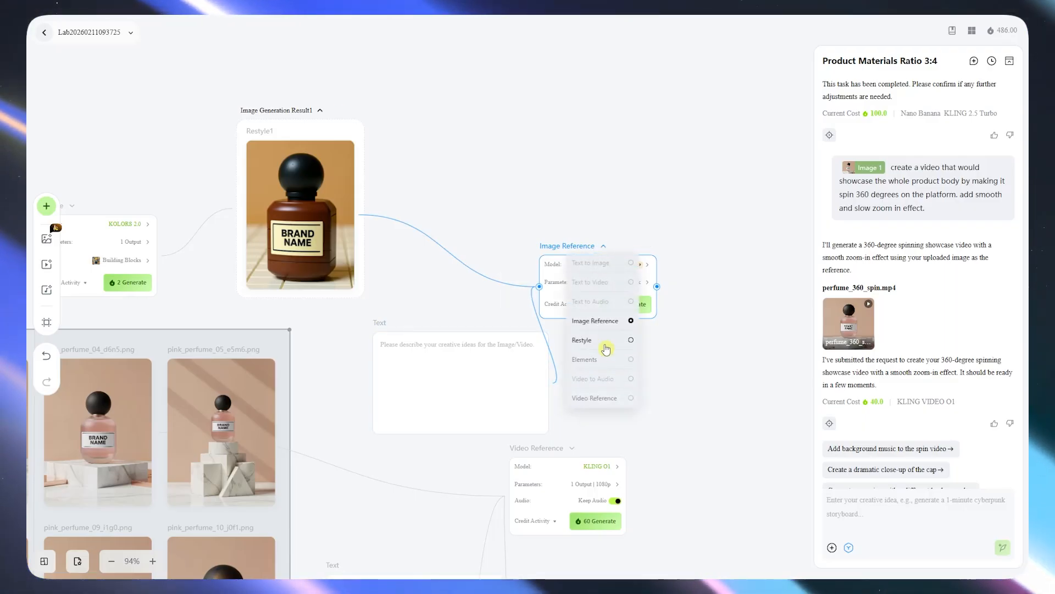
{"action": "left_click", "coordinate": [600, 360]}
{"action": "left_click", "coordinate": [579, 247]}
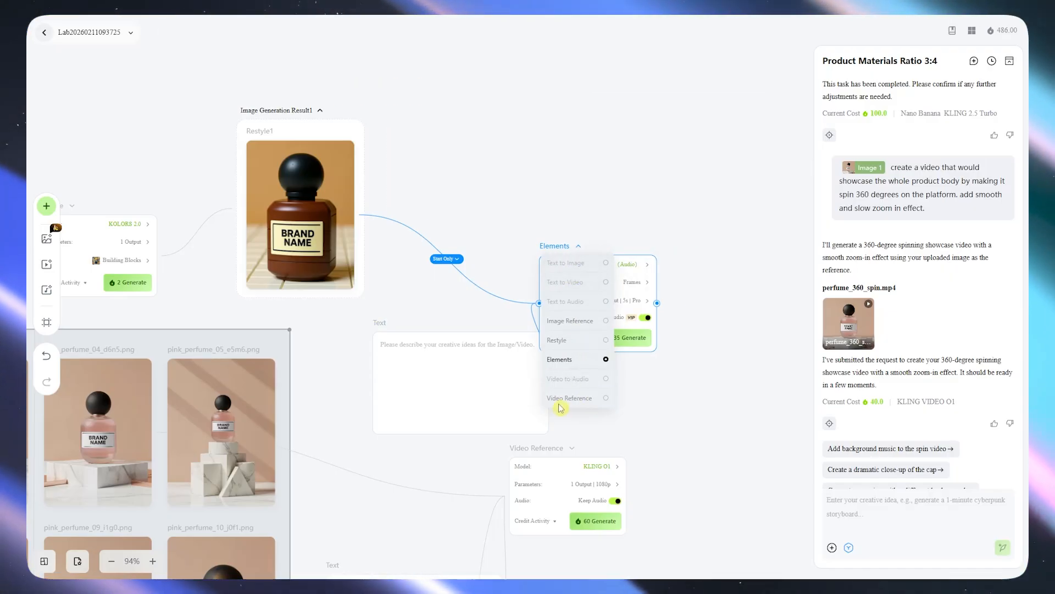
{"action": "left_click", "coordinate": [581, 404]}
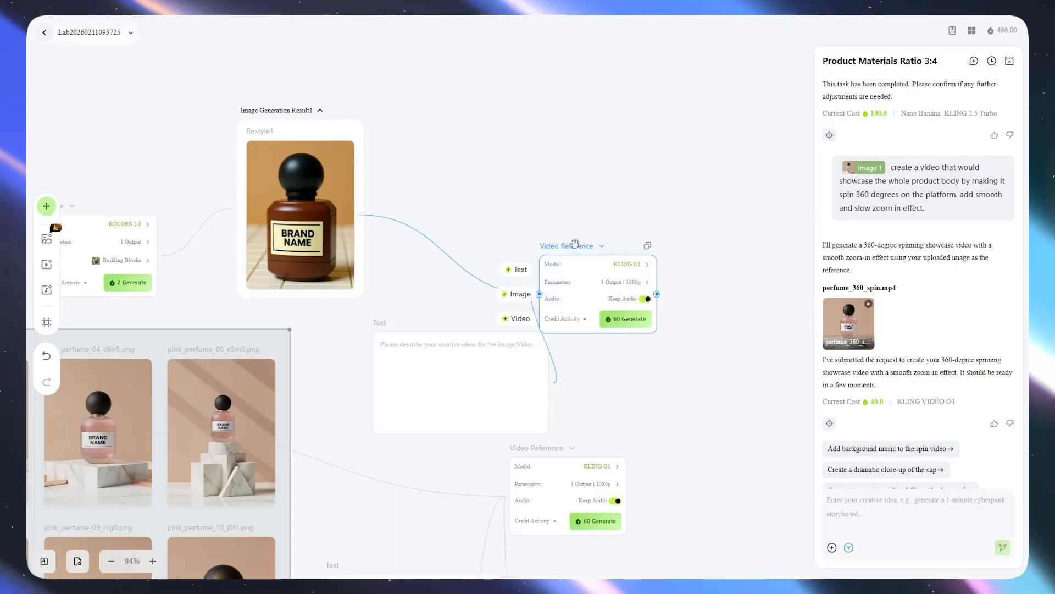
{"action": "left_click", "coordinate": [600, 245]}
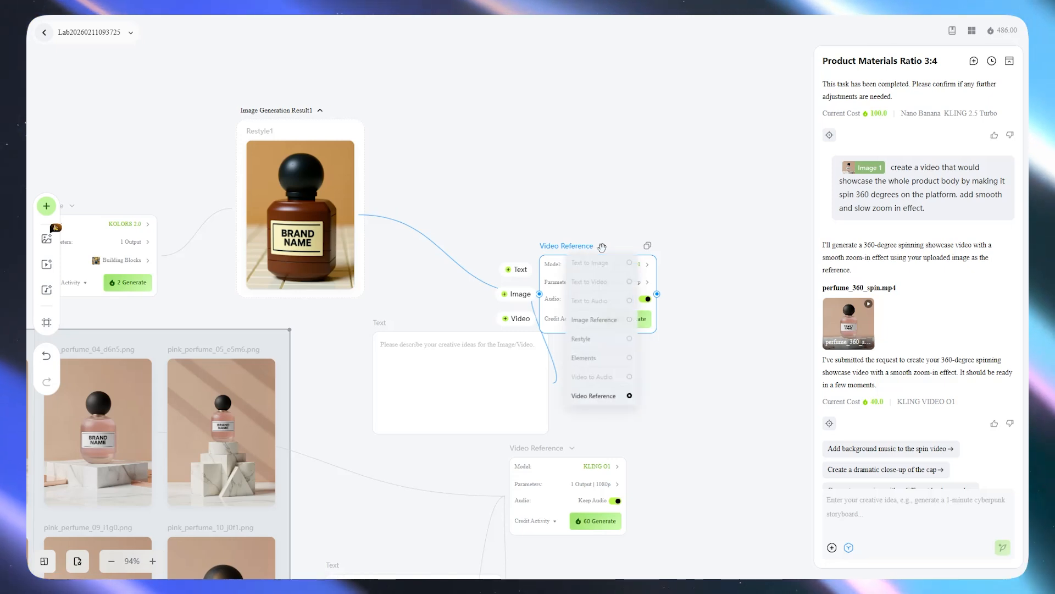
{"action": "left_click", "coordinate": [593, 328]}
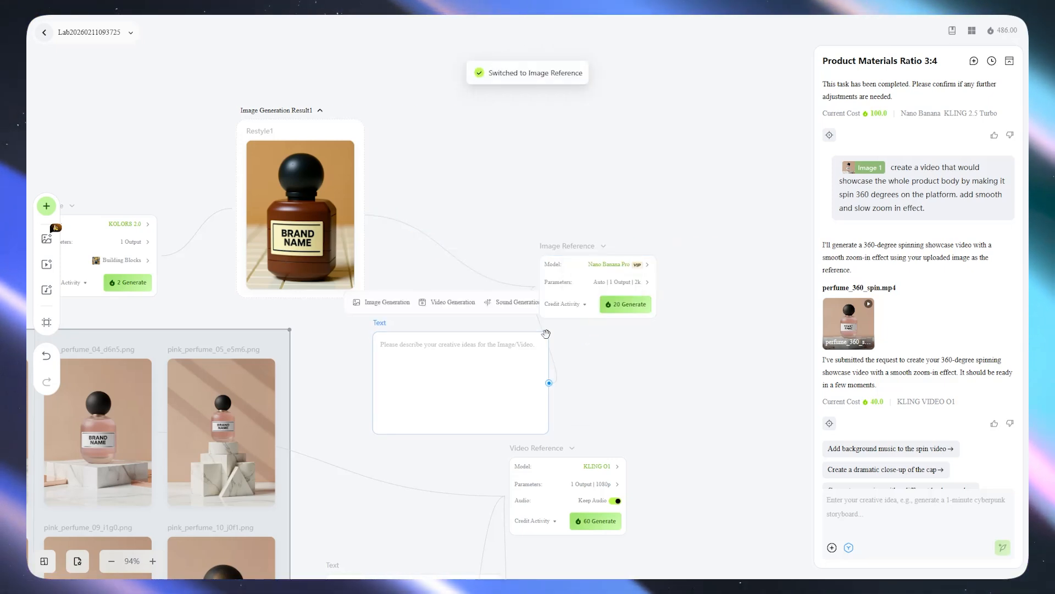
Step: Enter the prompt Edit the text to "Best Perfume" in the text box connected to the Image Reference node
{"action": "left_click", "coordinate": [325, 207]}
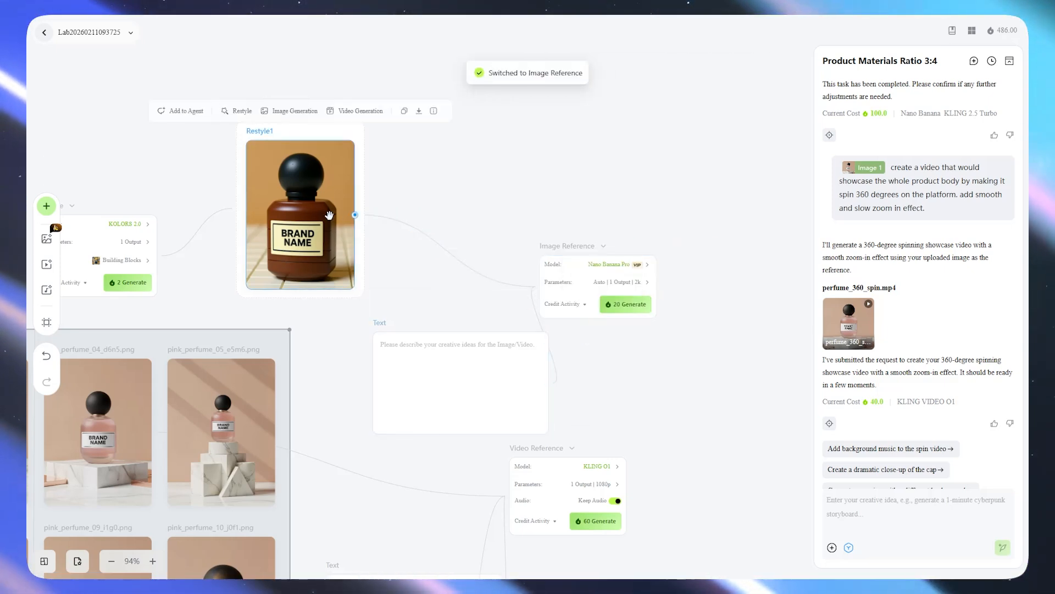
{"action": "mouse_move", "coordinate": [538, 282]}
{"action": "left_click", "coordinate": [482, 352]}
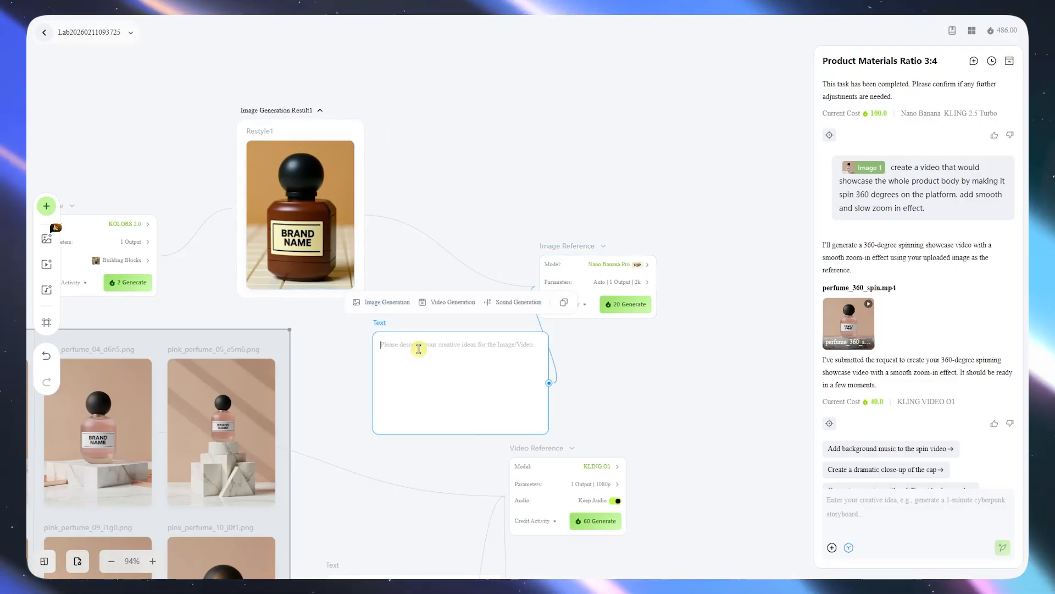
{"action": "type", "text": "M"}
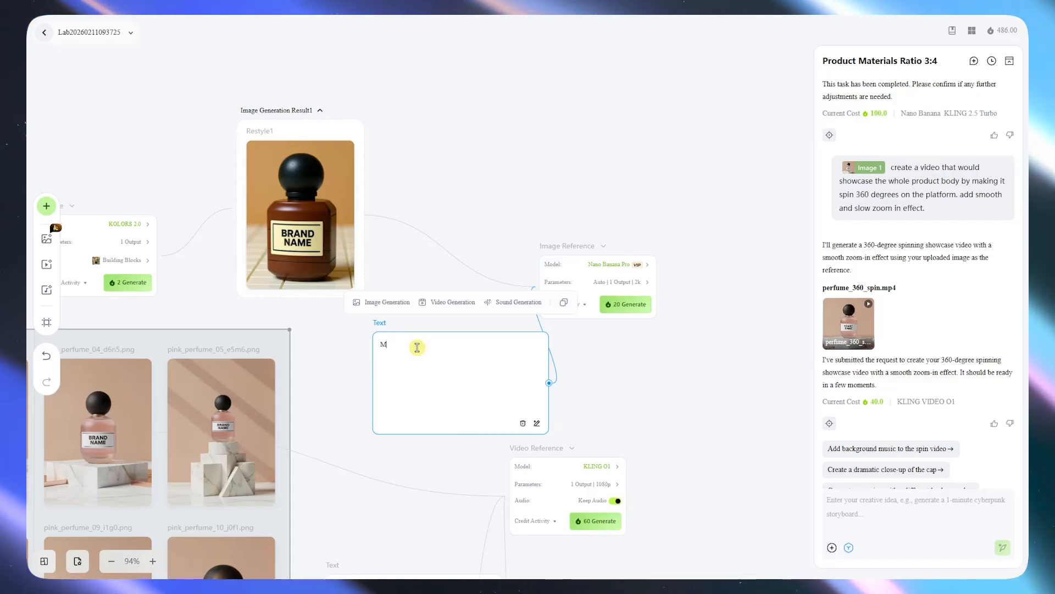
{"action": "type", "text": "EM"}
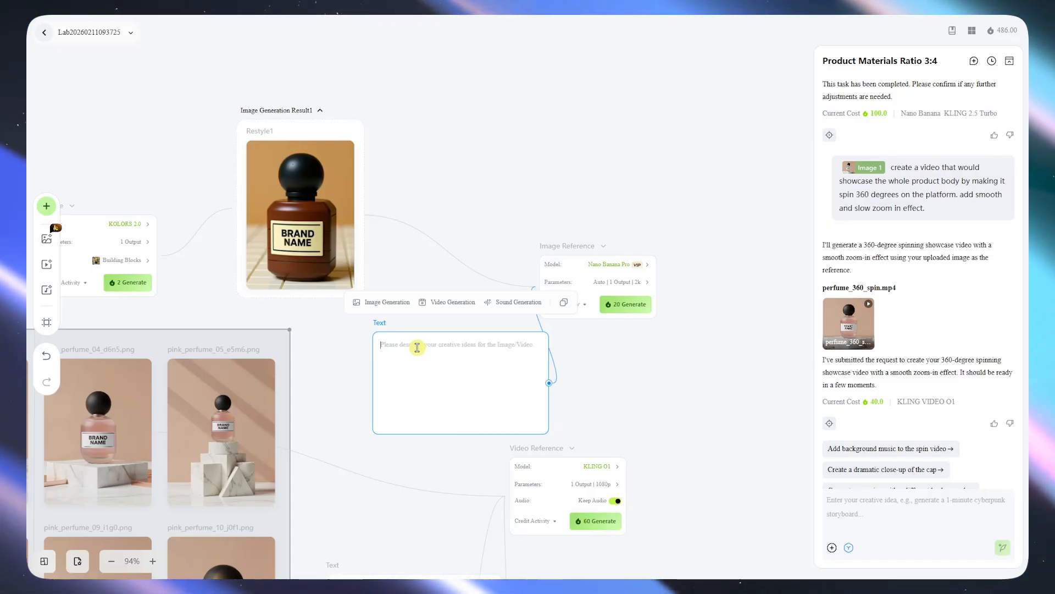
{"action": "type", "text": "it the text to"}
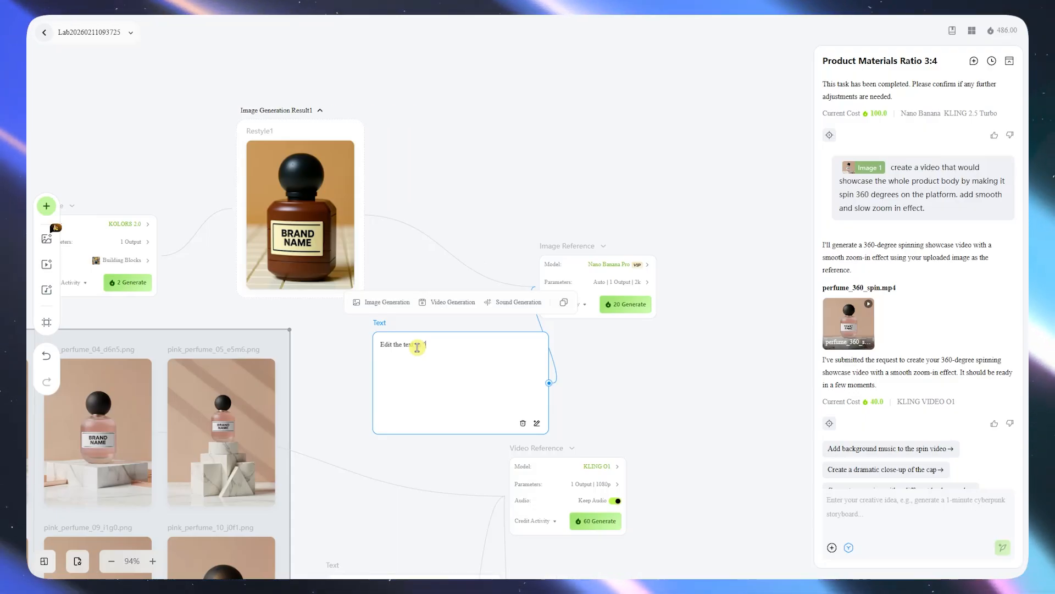
{"action": "type", "text": "t: 'Be"}
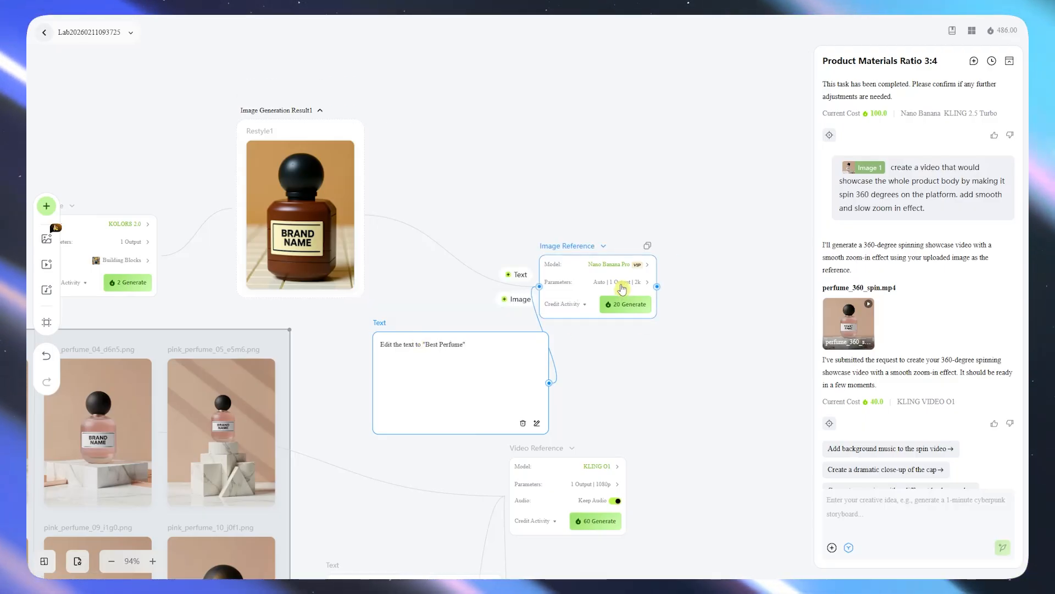
Step: Set the Image Reference node's model to KOLORS 1.5 and generate the image
{"action": "left_click", "coordinate": [618, 282]}
{"action": "left_click", "coordinate": [635, 266]}
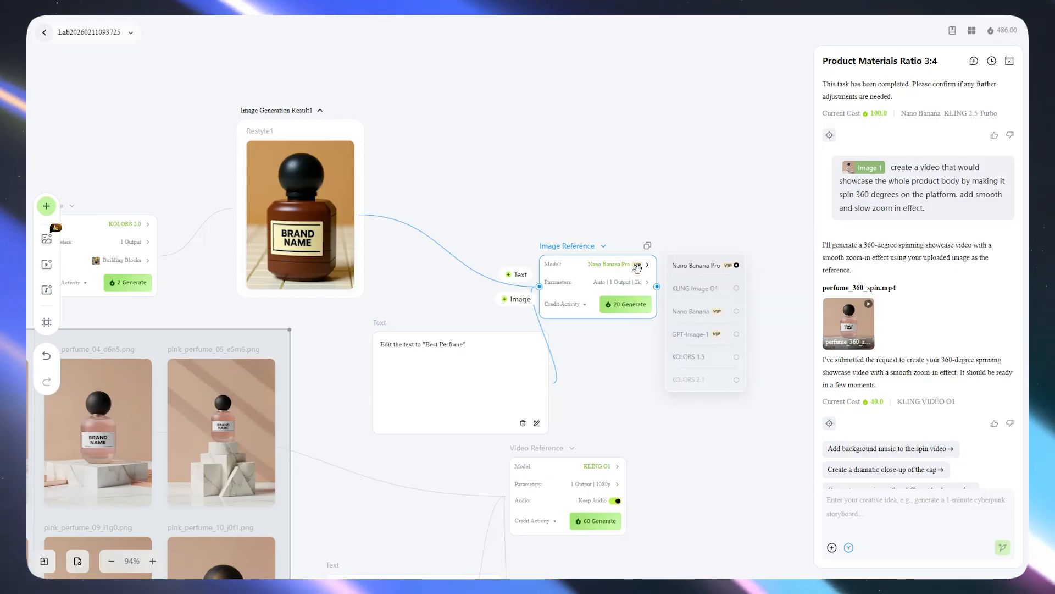
{"action": "left_click", "coordinate": [708, 359]}
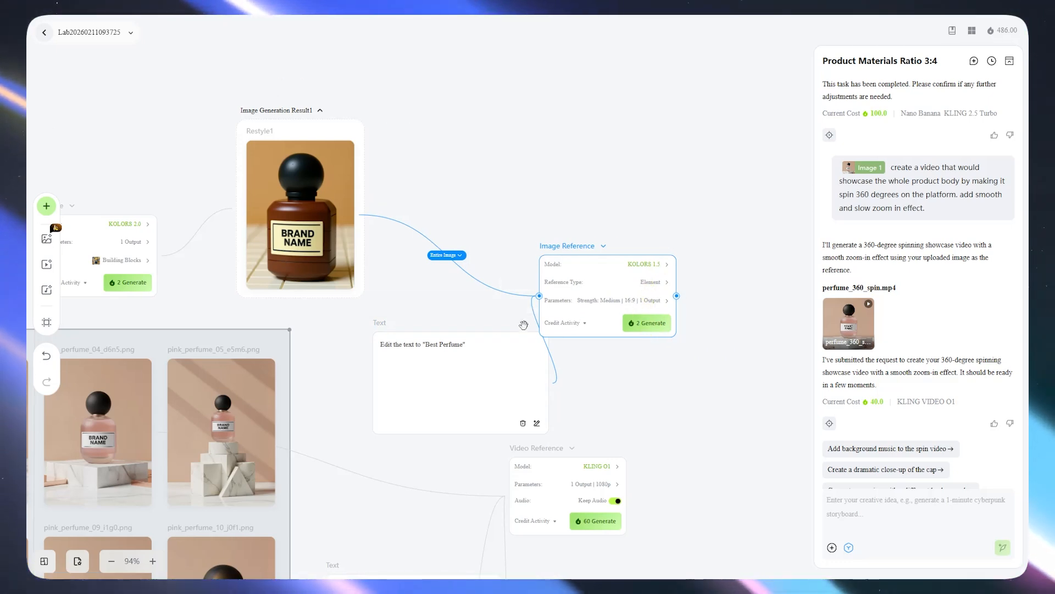
{"action": "left_click", "coordinate": [651, 323]}
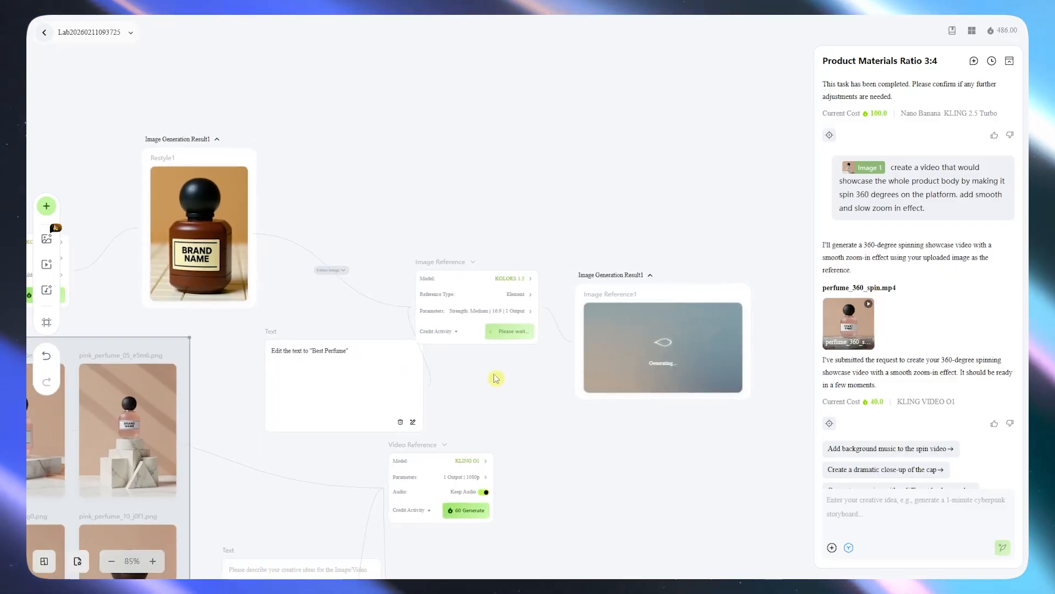
Step: Move the "Best Perfume" text box to the free space above the Image Reference node
{"action": "scroll", "coordinate": [565, 369], "scroll_direction": "down", "scroll_amount": 3}
{"action": "left_click_drag", "start_coordinate": [494, 379], "coordinate": [490, 160]}
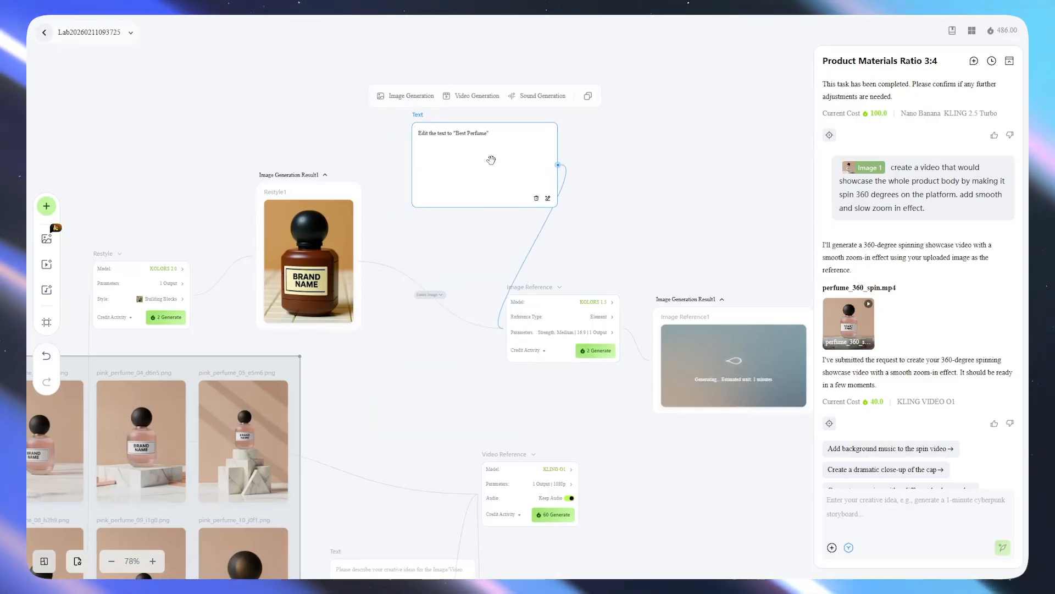
Step: Look over the whole canvas and come back to the Image Reference and Video Reference nodes
{"action": "left_click", "coordinate": [519, 412]}
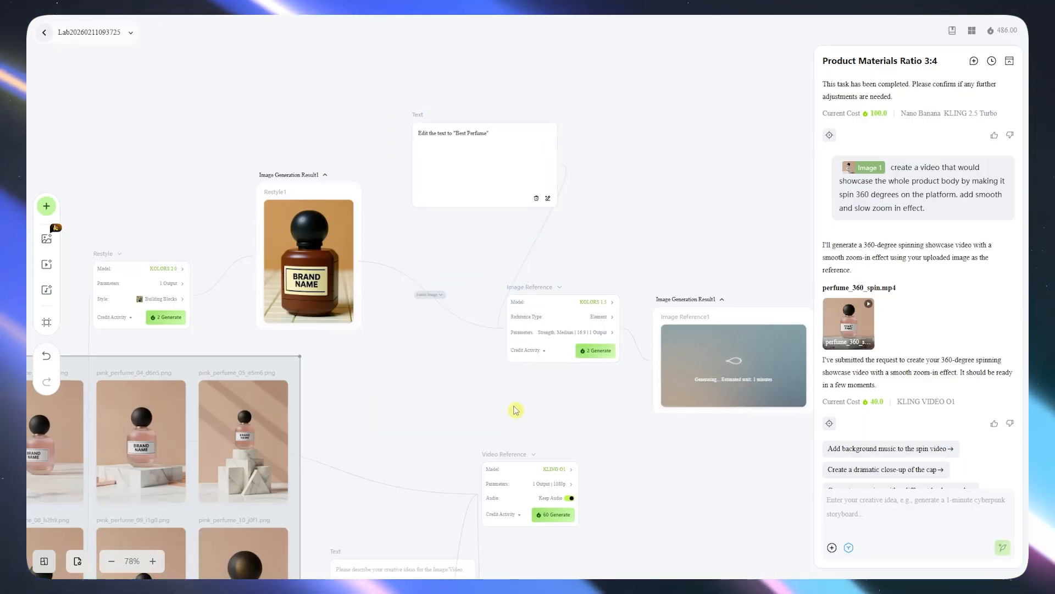
{"action": "scroll", "coordinate": [514, 406], "scroll_direction": "down", "scroll_amount": 5}
{"action": "scroll", "coordinate": [511, 406], "scroll_direction": "down", "scroll_amount": 2}
{"action": "left_click_drag", "start_coordinate": [551, 443], "coordinate": [529, 202]}
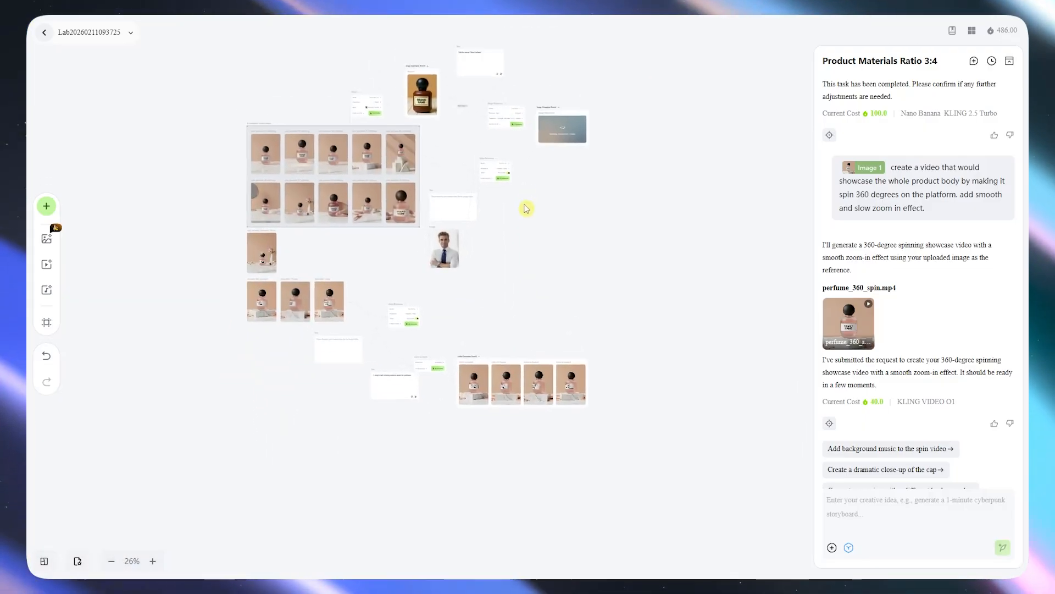
{"action": "scroll", "coordinate": [530, 261], "scroll_direction": "up", "scroll_amount": 4}
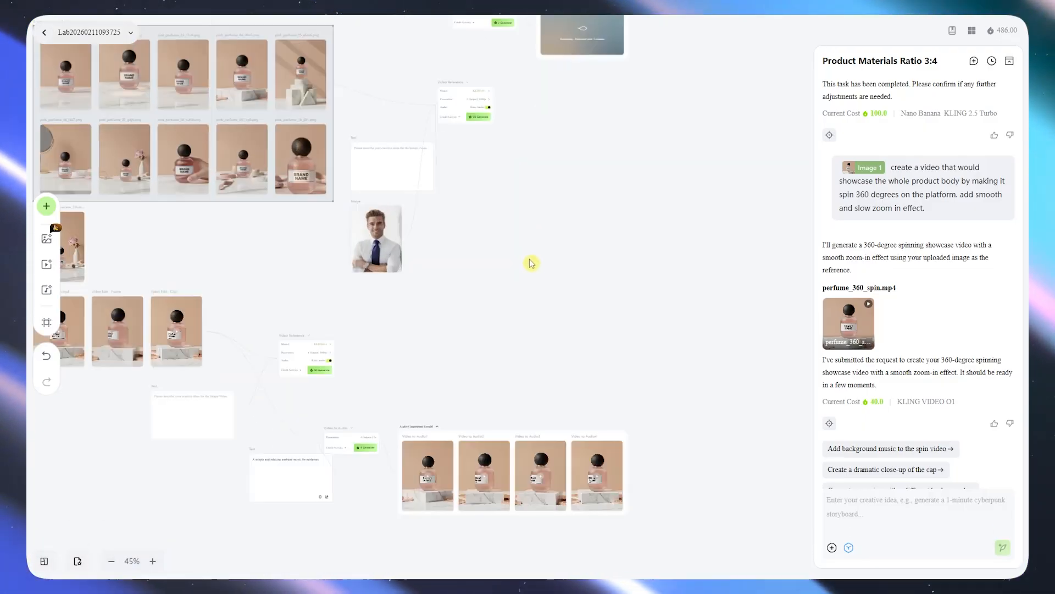
{"action": "left_click_drag", "start_coordinate": [493, 241], "coordinate": [520, 434]}
{"action": "left_click_drag", "start_coordinate": [487, 270], "coordinate": [467, 328]}
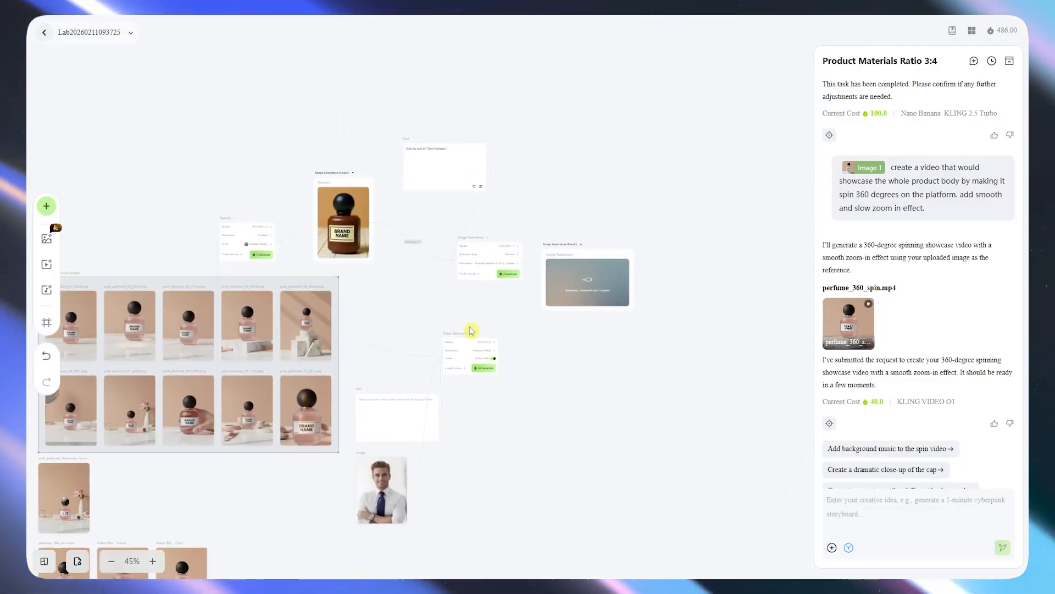
{"action": "scroll", "coordinate": [469, 329], "scroll_direction": "up", "scroll_amount": 3}
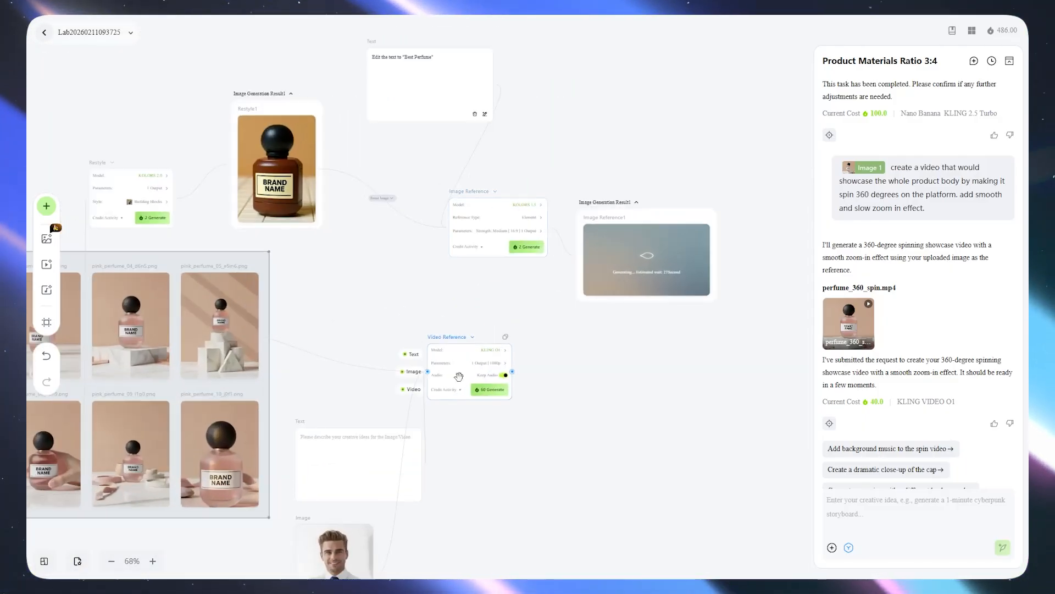
Step: Inspect the image generated by the Image Reference node up close, checking the text on the bottle label
{"action": "left_click", "coordinate": [415, 374]}
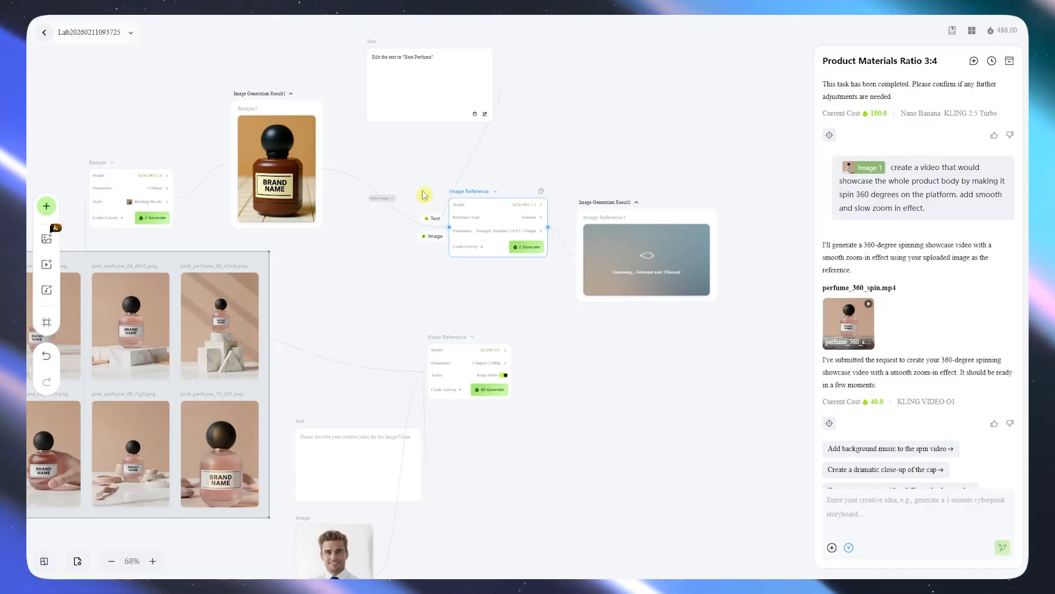
{"action": "left_click", "coordinate": [297, 147]}
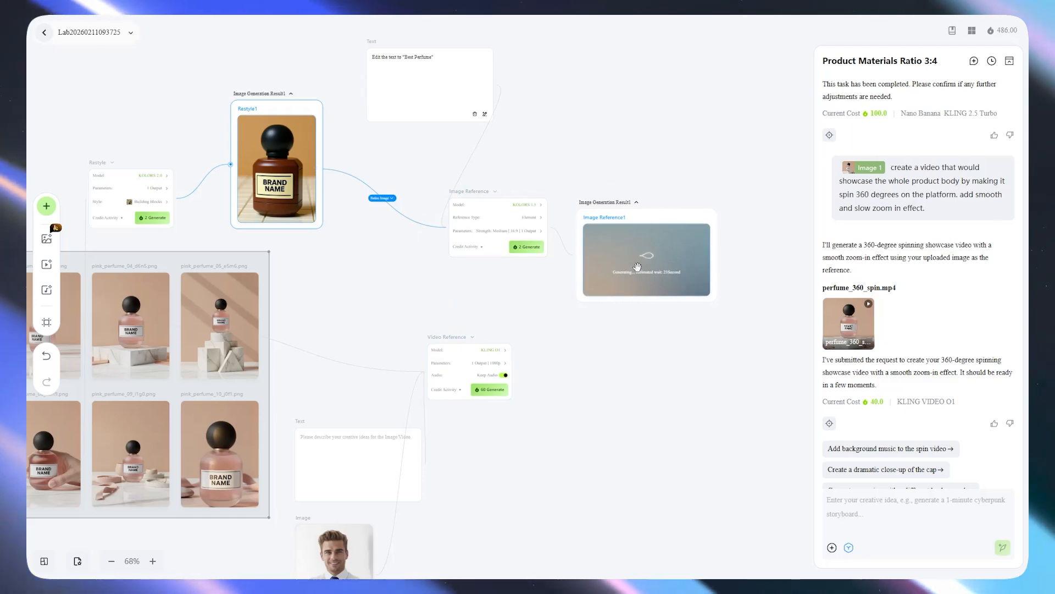
{"action": "left_click", "coordinate": [682, 285]}
{"action": "scroll", "coordinate": [681, 284], "scroll_direction": "up", "scroll_amount": 5}
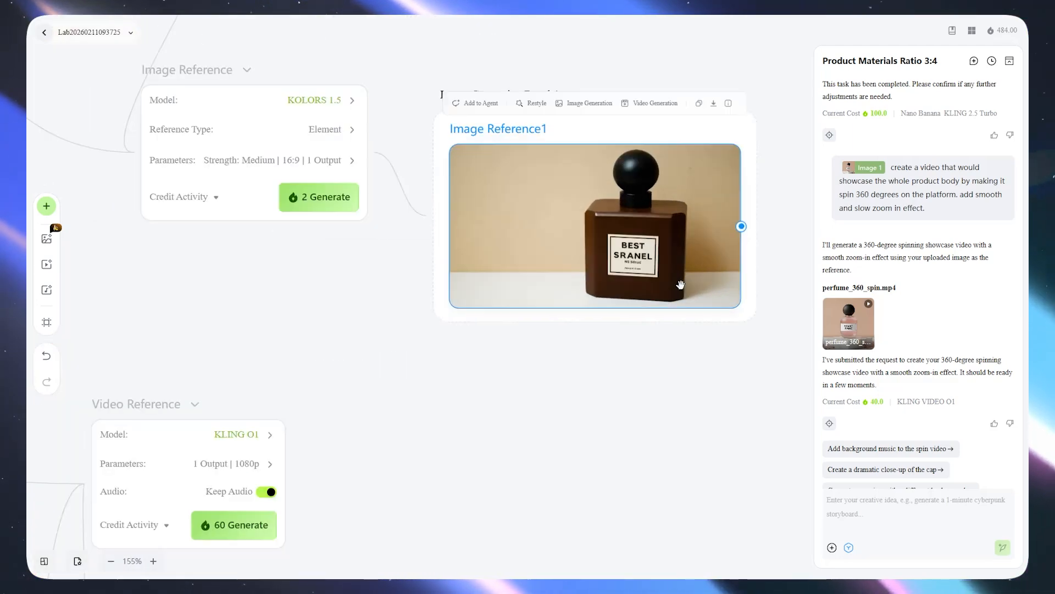
{"action": "scroll", "coordinate": [680, 284], "scroll_direction": "up", "scroll_amount": 2}
{"action": "left_click_drag", "start_coordinate": [567, 395], "coordinate": [584, 495]}
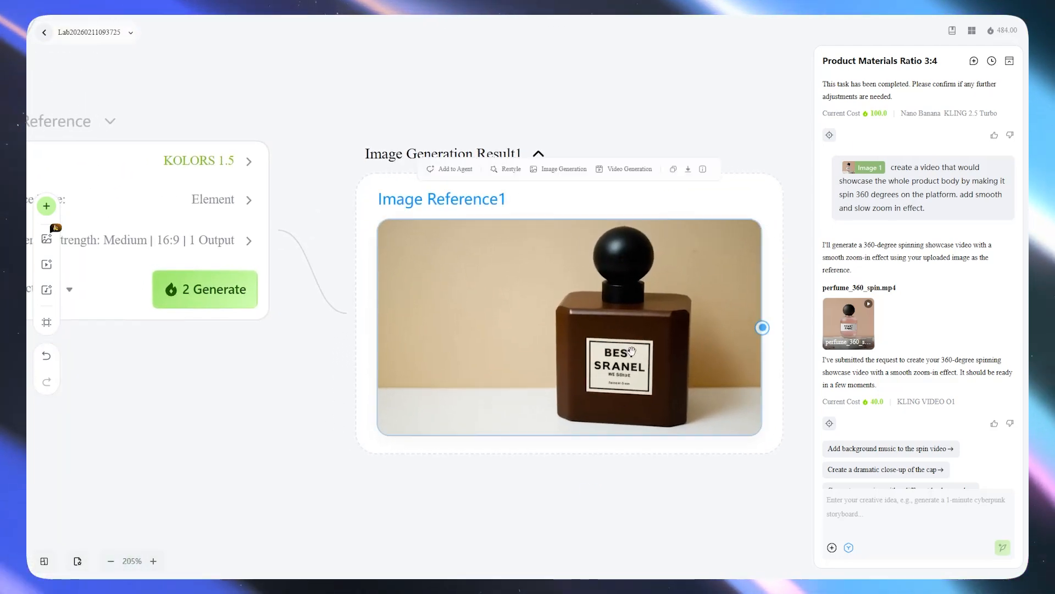
{"action": "left_click", "coordinate": [625, 366]}
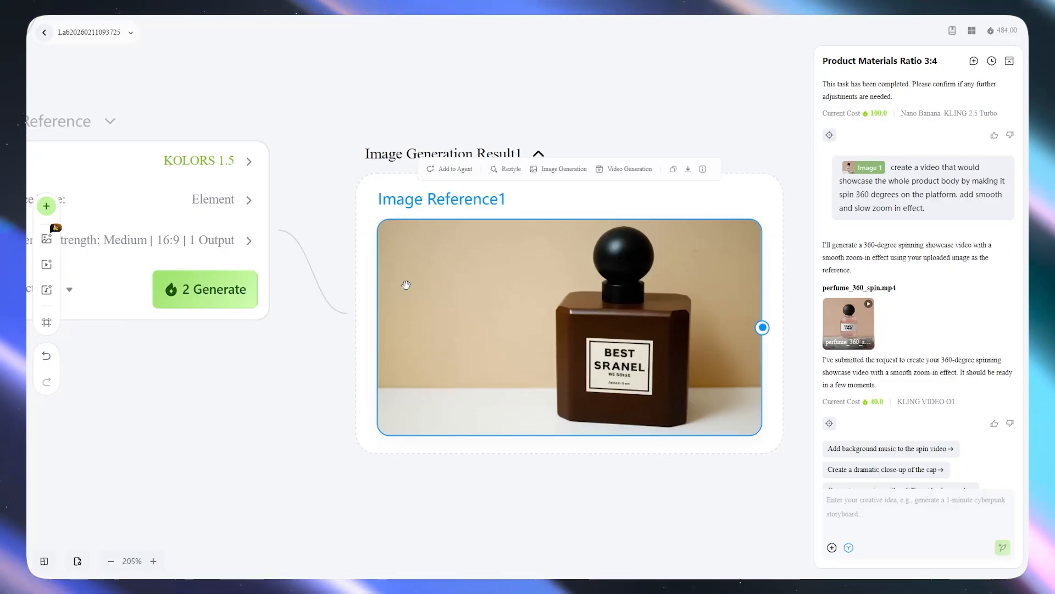
Step: Switch the Image Reference node's model to Nano Banana Pro
{"action": "left_click_drag", "start_coordinate": [298, 344], "coordinate": [386, 375]}
{"action": "left_click", "coordinate": [330, 199]}
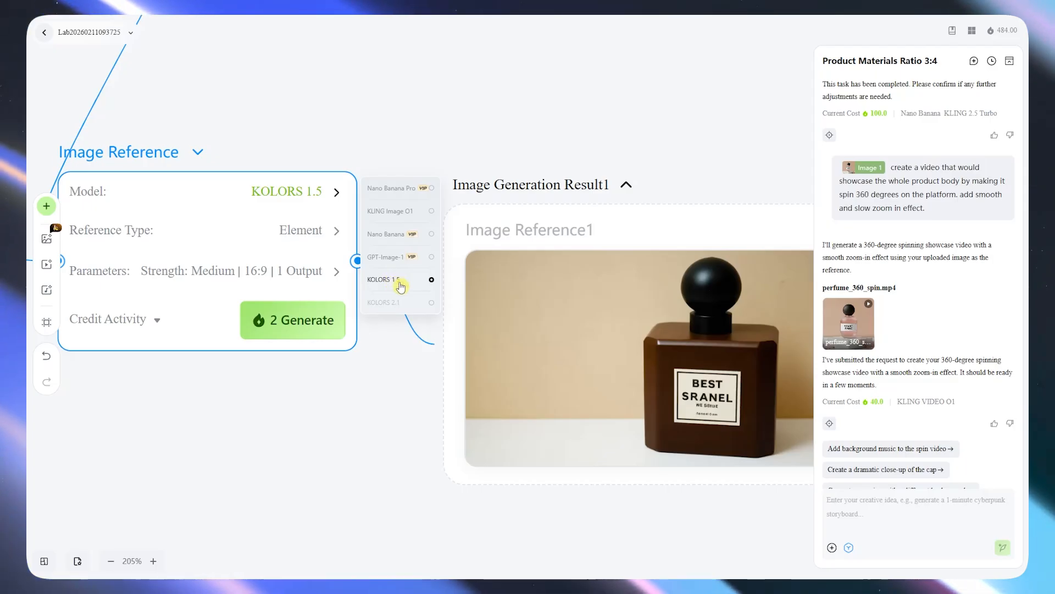
{"action": "left_click", "coordinate": [402, 195]}
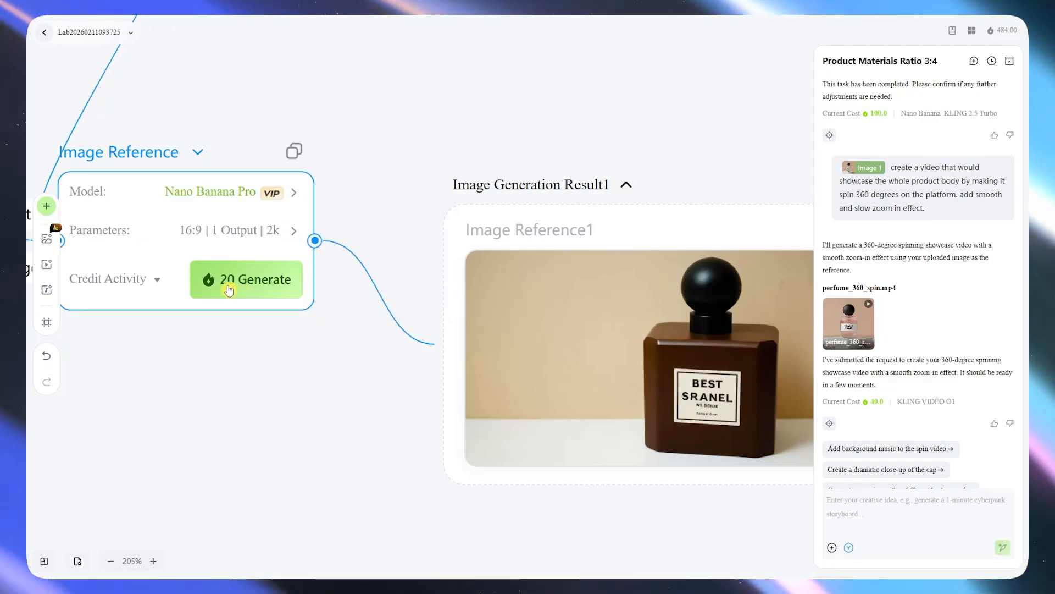
{"action": "mouse_move", "coordinate": [617, 334]}
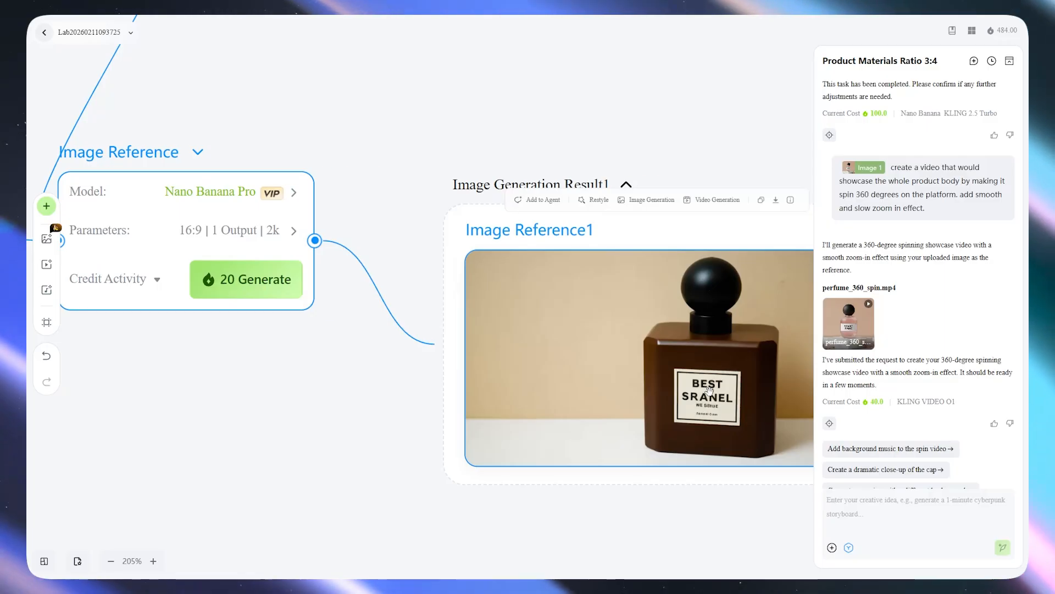
{"action": "left_click", "coordinate": [253, 202]}
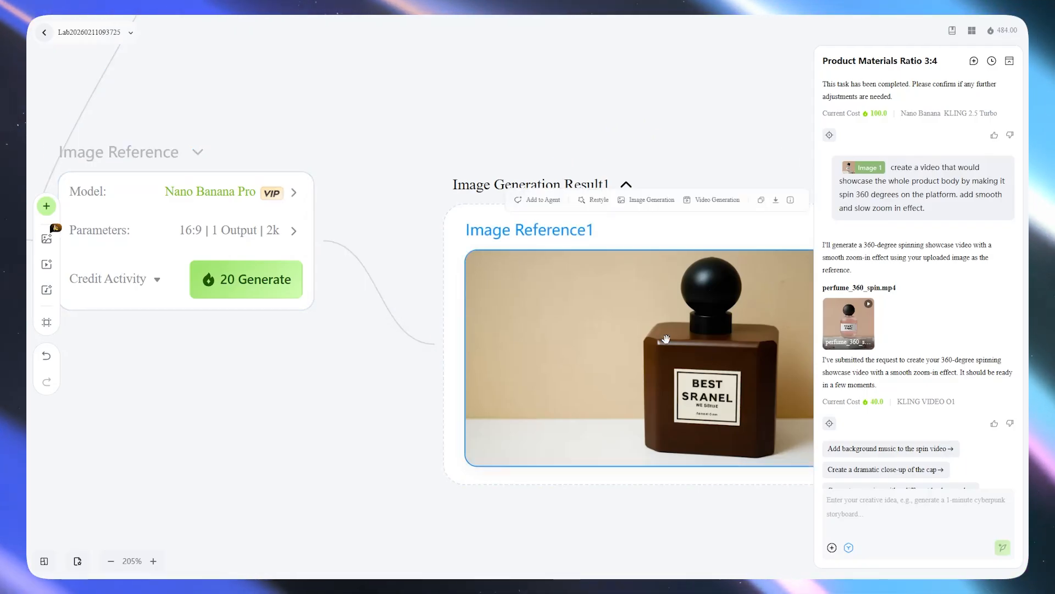
Step: Add an Image to Image generation template to the canvas
{"action": "scroll", "coordinate": [654, 336], "scroll_direction": "down", "scroll_amount": 5}
{"action": "scroll", "coordinate": [656, 338], "scroll_direction": "down", "scroll_amount": 5}
{"action": "left_click_drag", "start_coordinate": [493, 379], "coordinate": [648, 189]}
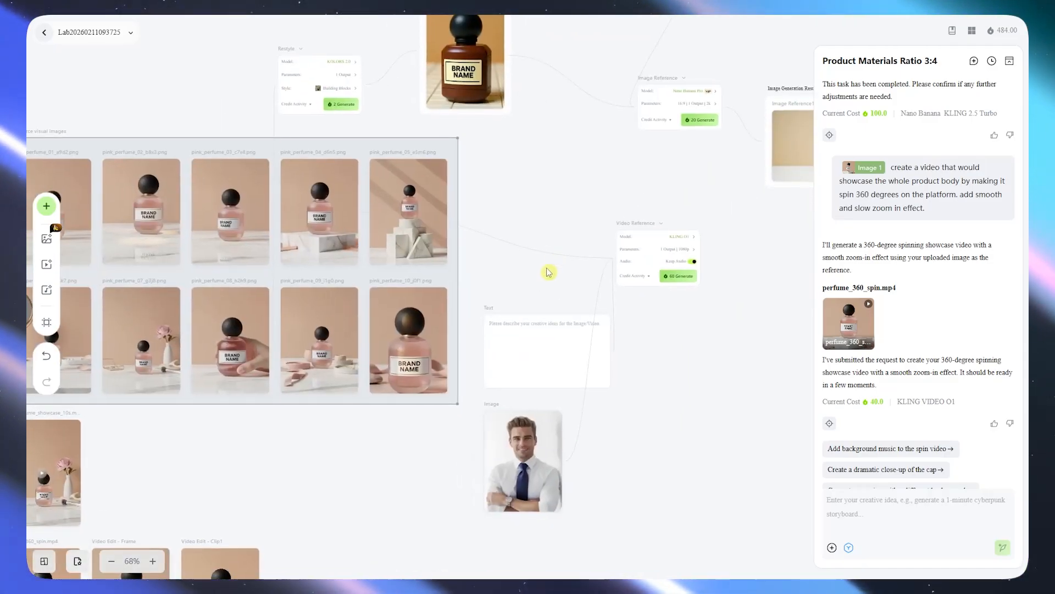
{"action": "scroll", "coordinate": [548, 271], "scroll_direction": "down", "scroll_amount": 5}
{"action": "scroll", "coordinate": [553, 285], "scroll_direction": "down", "scroll_amount": 2}
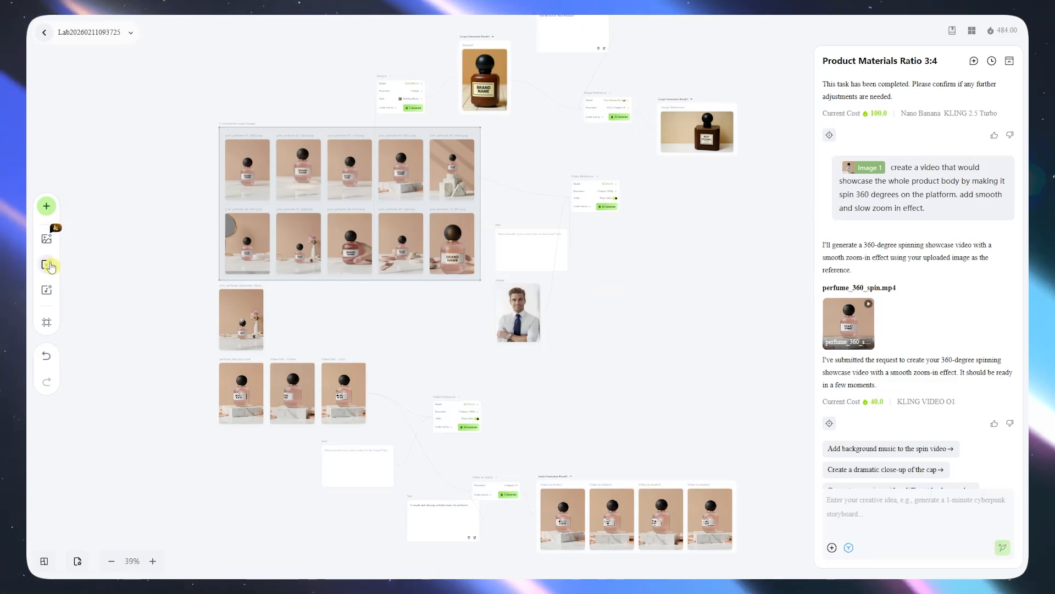
{"action": "mouse_move", "coordinate": [47, 242]}
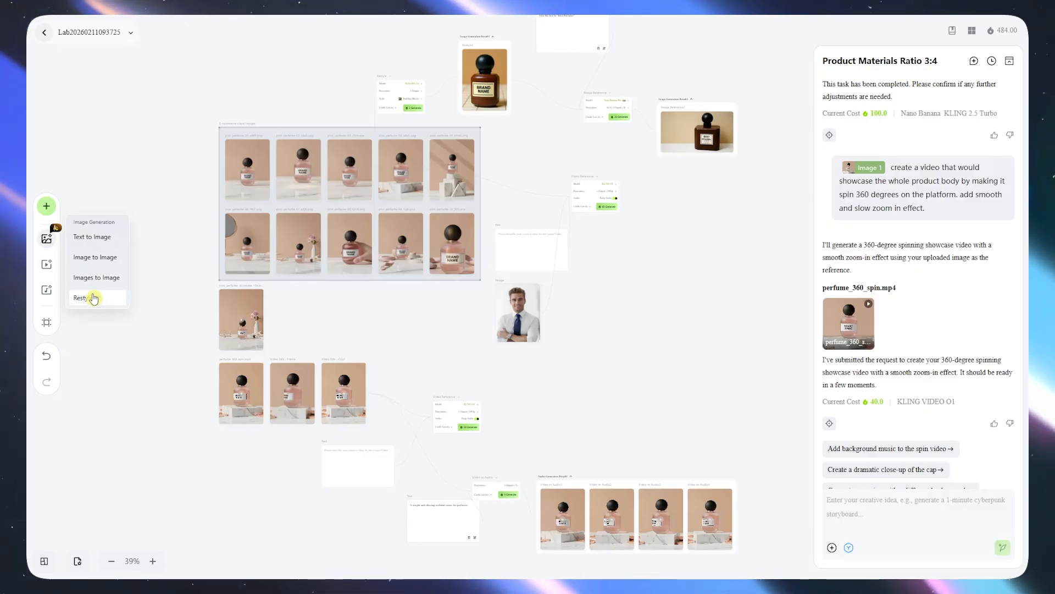
{"action": "left_click", "coordinate": [95, 257]}
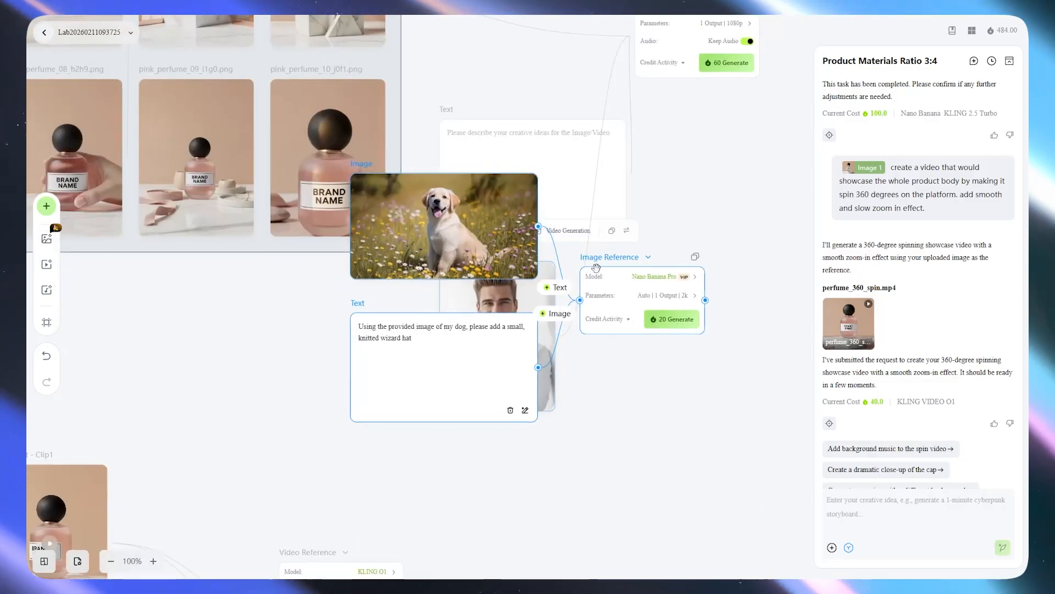
Step: Move the dog-image template into the free space beside the framed set of perfume product images
{"action": "left_click_drag", "start_coordinate": [609, 295], "coordinate": [113, 215]}
{"action": "scroll", "coordinate": [630, 424], "scroll_direction": "down", "scroll_amount": 4}
{"action": "scroll", "coordinate": [632, 423], "scroll_direction": "down", "scroll_amount": 1}
{"action": "left_click_drag", "start_coordinate": [128, 261], "coordinate": [448, 352]}
{"action": "mouse_move", "coordinate": [409, 282]}
{"action": "left_mouse_down"}
{"action": "mouse_move", "coordinate": [393, 284]}
{"action": "mouse_move", "coordinate": [414, 274]}
{"action": "left_mouse_up"}
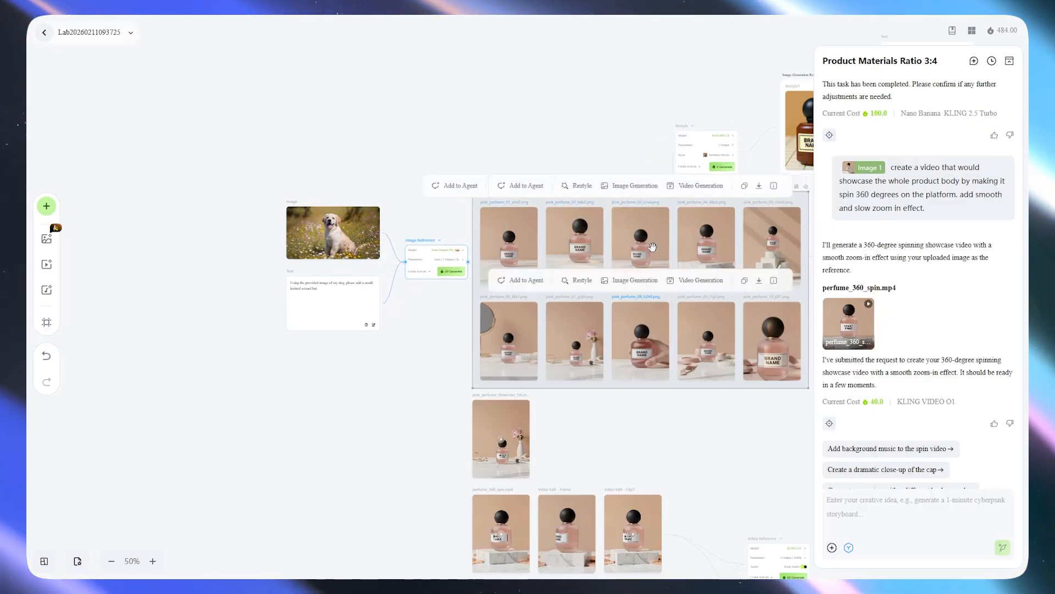
Step: Spread out the dog image, its text box and its Image Reference node, and open the node's parameters
{"action": "left_click_drag", "start_coordinate": [319, 240], "coordinate": [295, 223]}
{"action": "left_click_drag", "start_coordinate": [310, 309], "coordinate": [270, 300]}
{"action": "left_click_drag", "start_coordinate": [427, 268], "coordinate": [409, 279]}
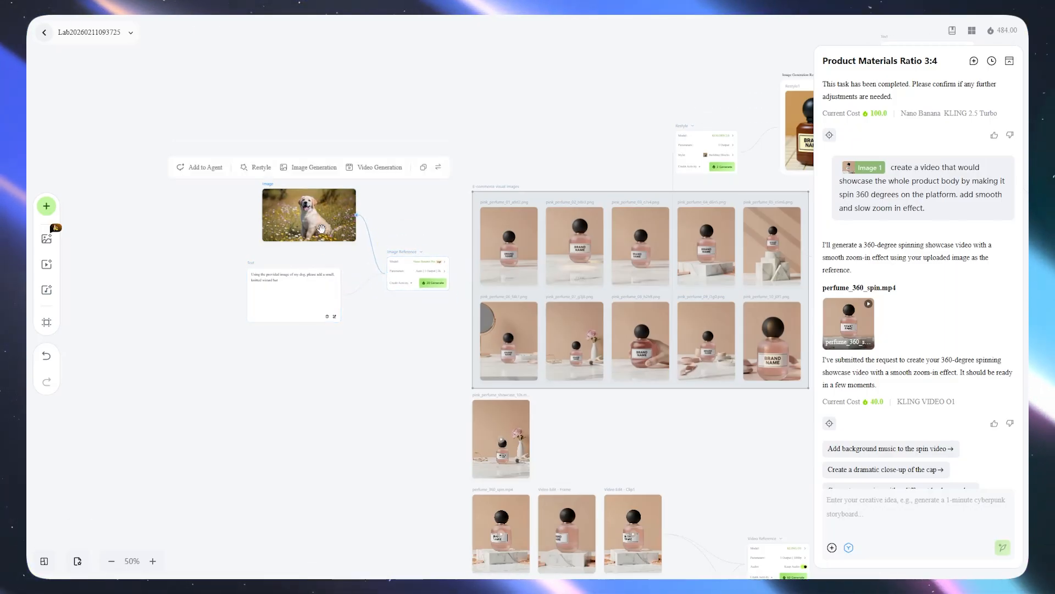
{"action": "left_click", "coordinate": [414, 271]}
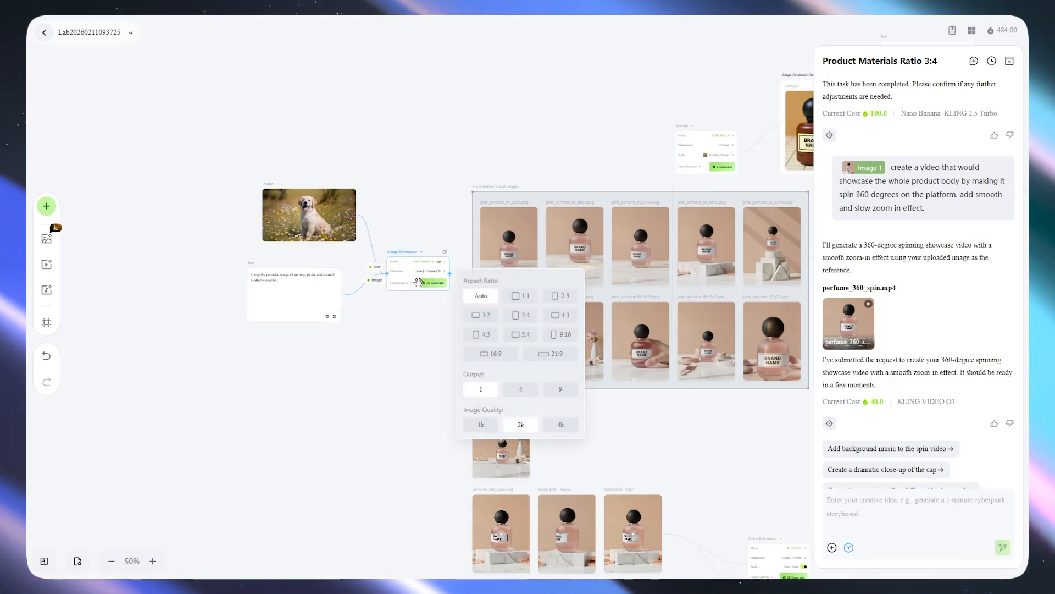
Step: Add a Frames video generation template and move it below the dog-image template
{"action": "mouse_move", "coordinate": [50, 271]}
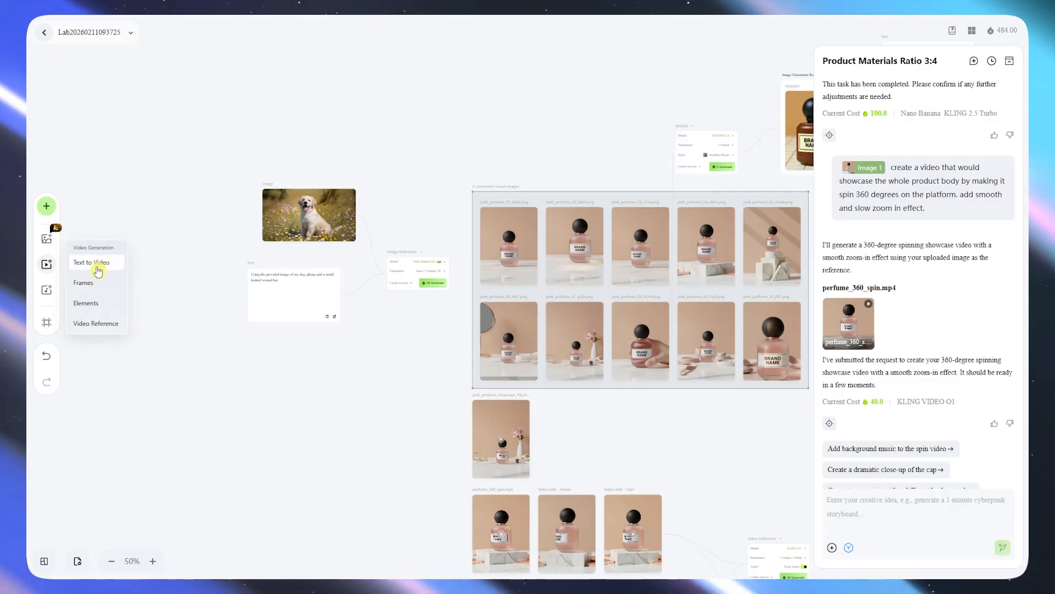
{"action": "left_click", "coordinate": [99, 283]}
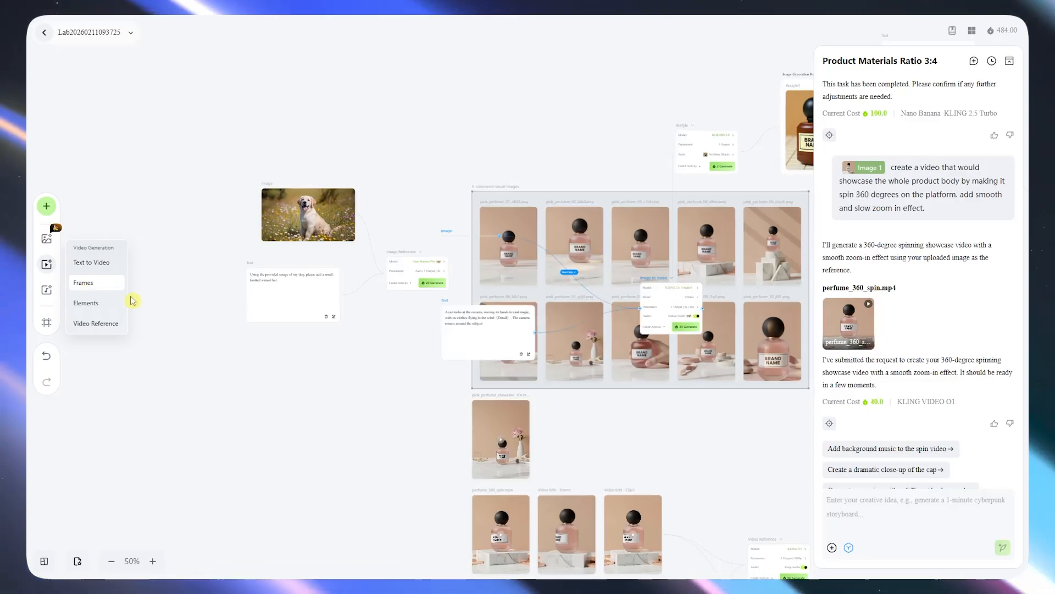
{"action": "left_click_drag", "start_coordinate": [395, 365], "coordinate": [199, 448]}
{"action": "scroll", "coordinate": [216, 410], "scroll_direction": "down", "scroll_amount": 3}
{"action": "scroll", "coordinate": [218, 347], "scroll_direction": "down", "scroll_amount": 4}
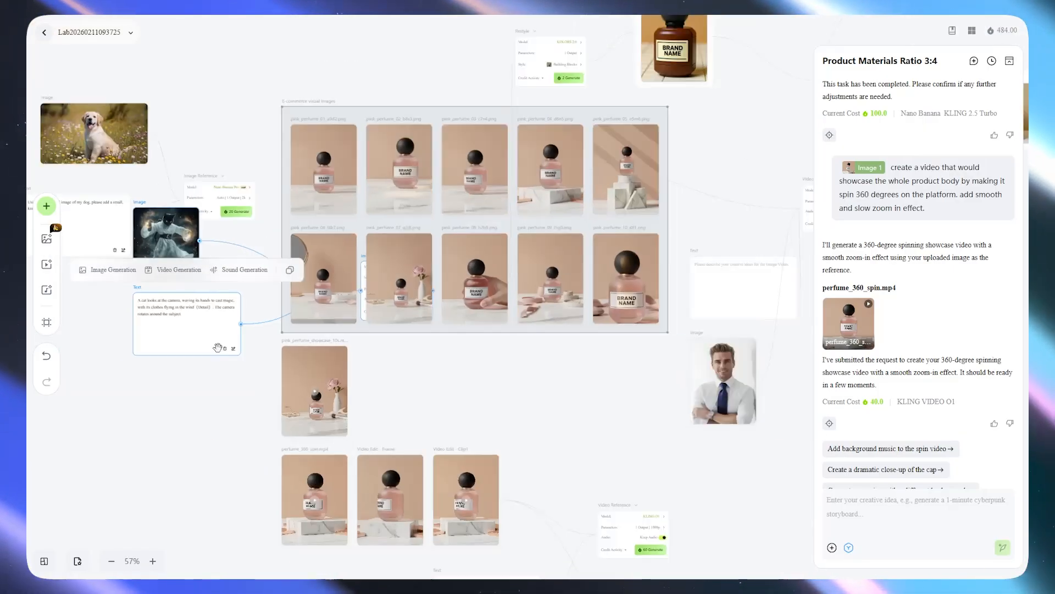
{"action": "scroll", "coordinate": [218, 347], "scroll_direction": "down", "scroll_amount": 3}
{"action": "left_click_drag", "start_coordinate": [218, 347], "coordinate": [95, 388]}
{"action": "left_click_drag", "start_coordinate": [217, 467], "coordinate": [649, 436]}
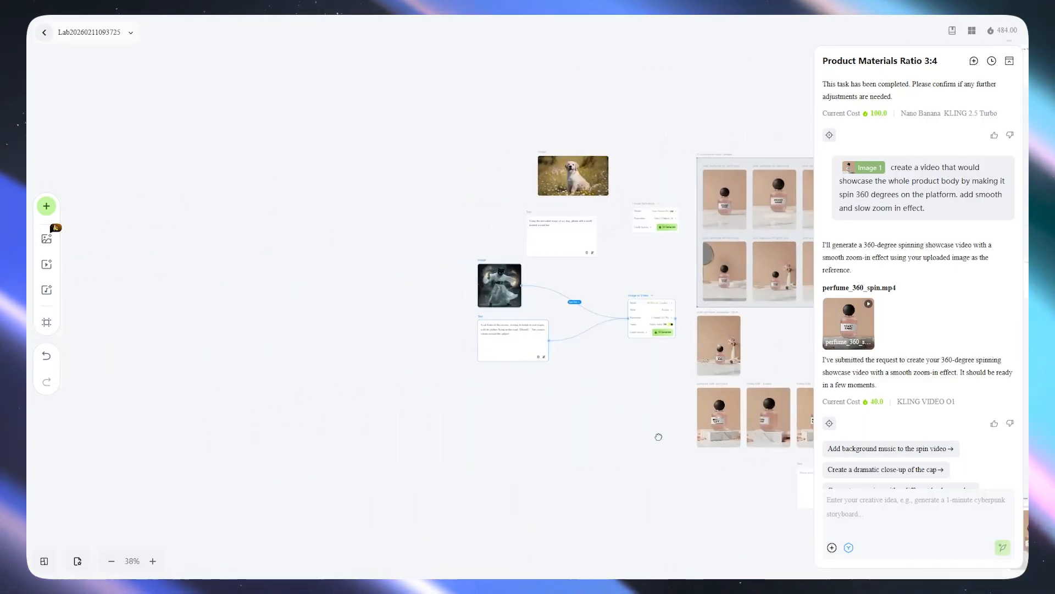
Step: Delete the sample cat image from the Image to Video template and add an empty image input to its node
{"action": "scroll", "coordinate": [626, 435], "scroll_direction": "up", "scroll_amount": 8}
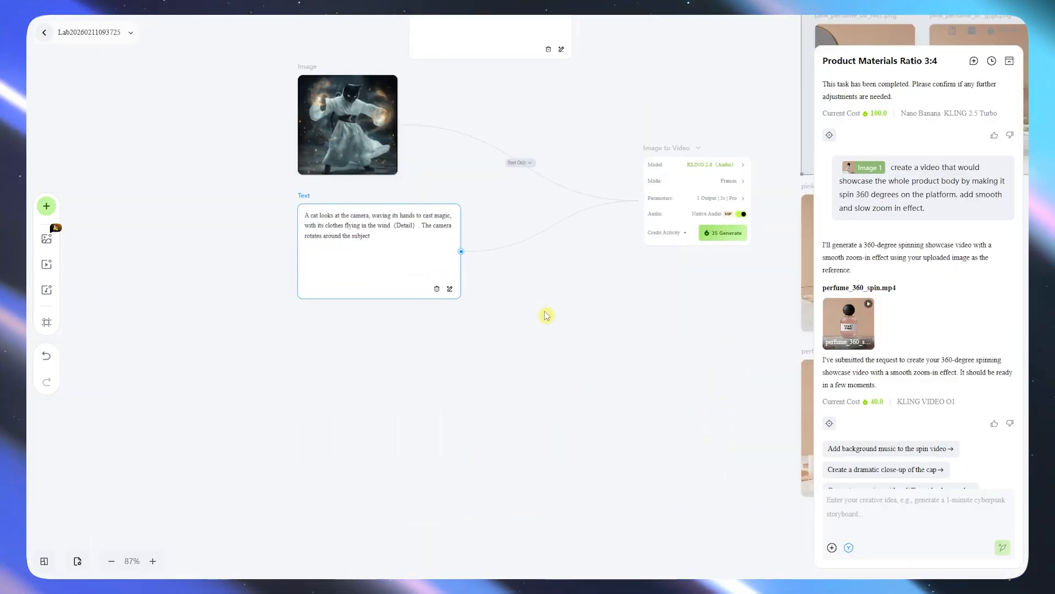
{"action": "left_click_drag", "start_coordinate": [542, 306], "coordinate": [530, 464]}
{"action": "left_click", "coordinate": [312, 250]}
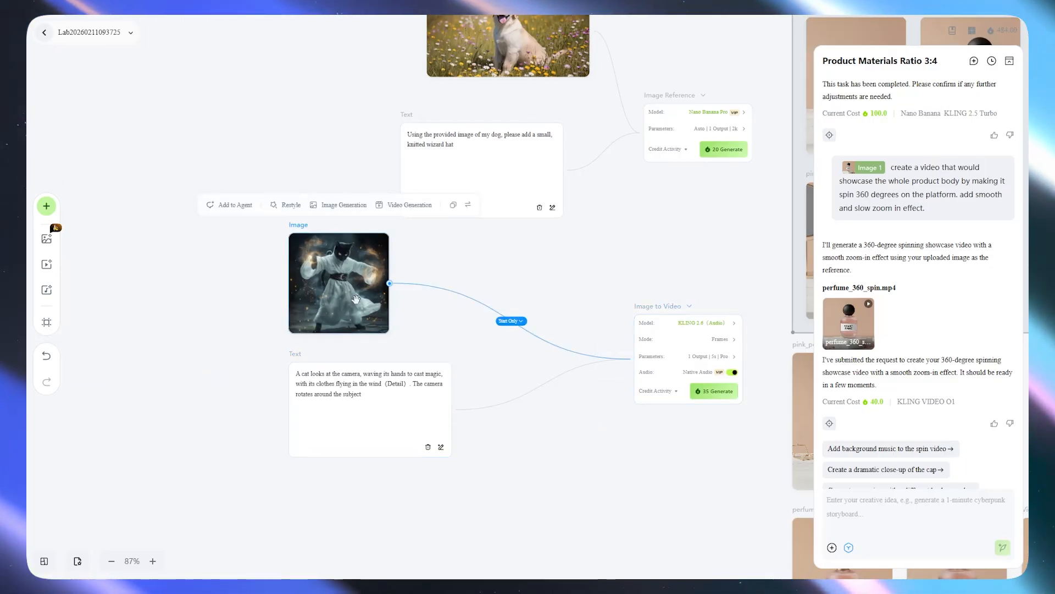
{"action": "key", "text": "Delete"}
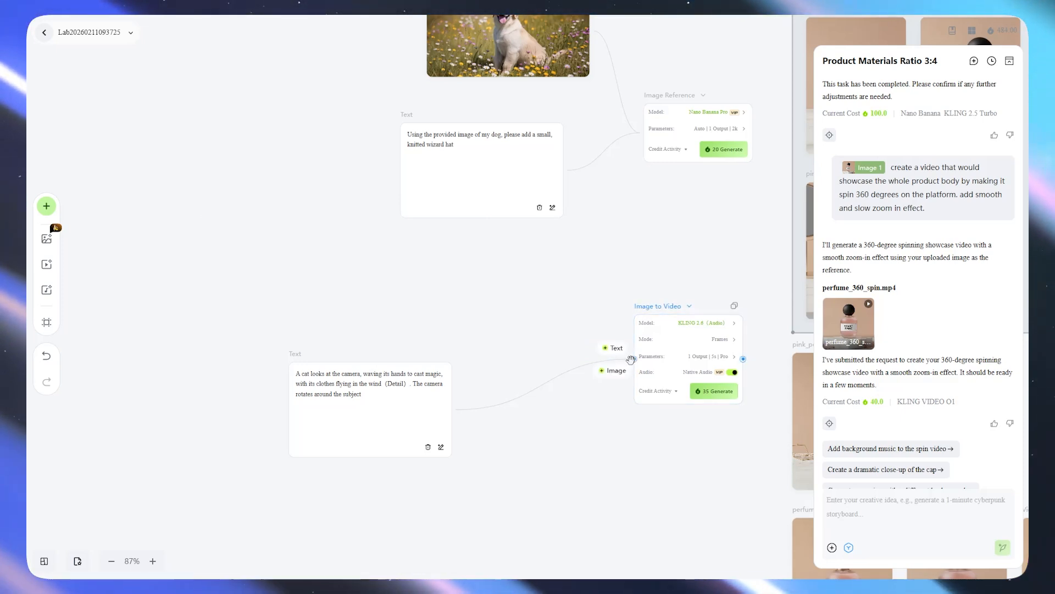
{"action": "left_click", "coordinate": [616, 377]}
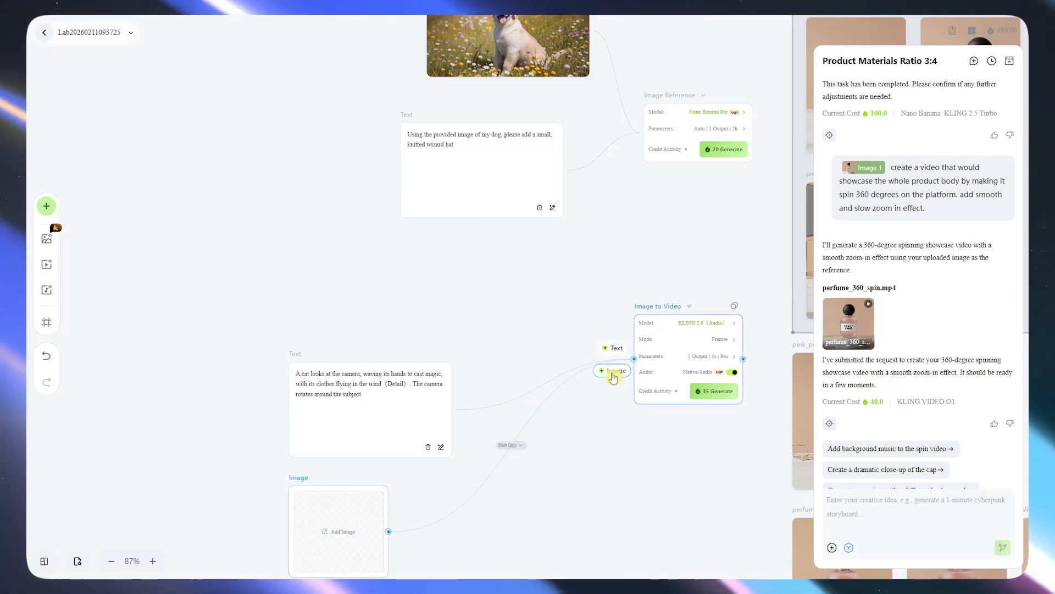
{"action": "left_click", "coordinate": [660, 292]}
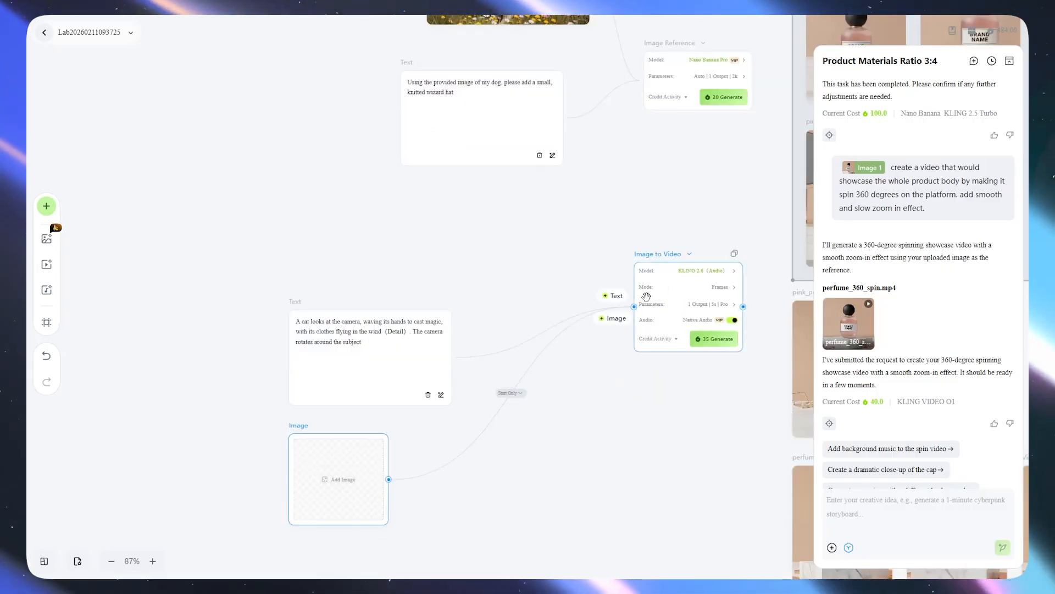
{"action": "left_click", "coordinate": [431, 370]}
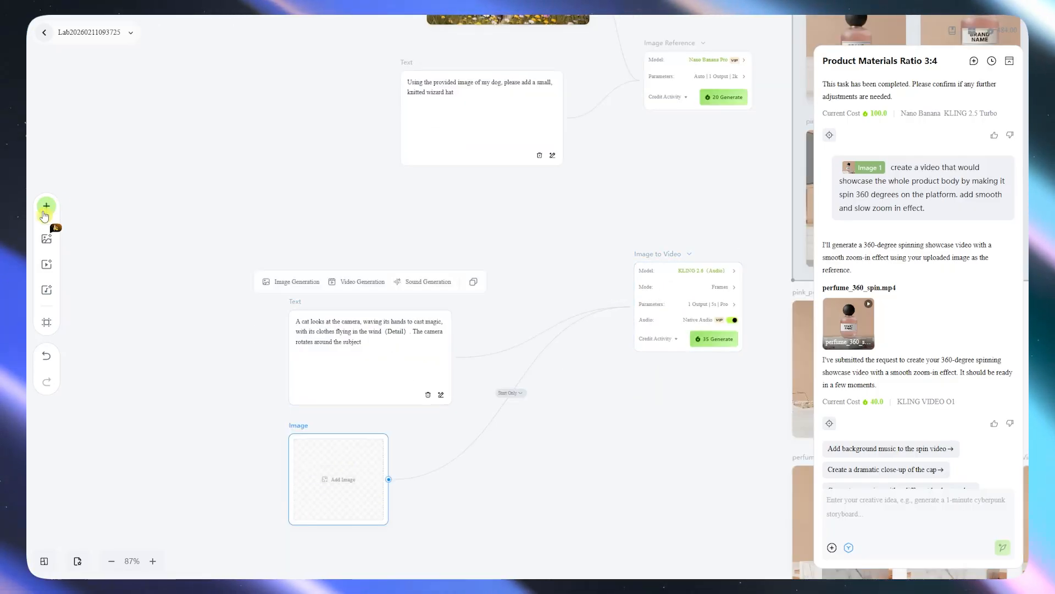
Step: Add a Text to Audio template and move it into the free space below the Image to Video template
{"action": "left_click", "coordinate": [46, 208]}
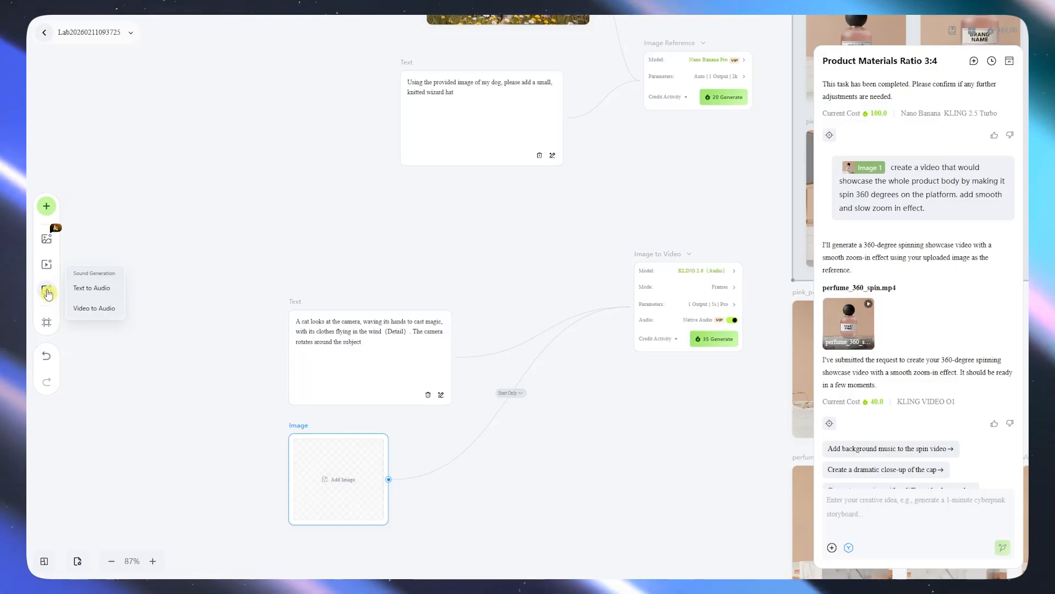
{"action": "left_click", "coordinate": [101, 295]}
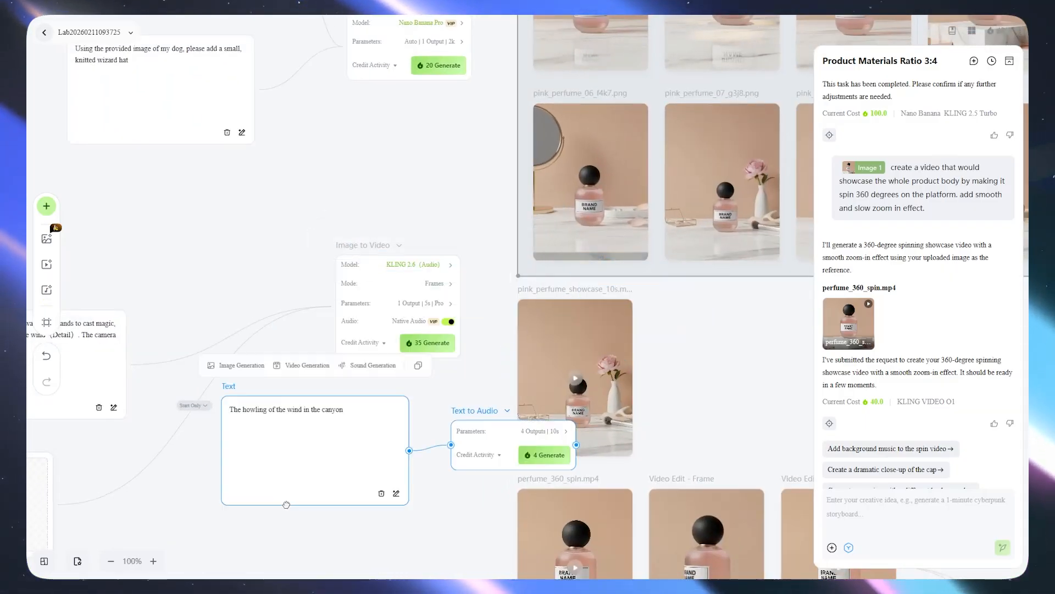
{"action": "left_click_drag", "start_coordinate": [400, 374], "coordinate": [276, 504]}
{"action": "scroll", "coordinate": [274, 492], "scroll_direction": "down", "scroll_amount": 2}
{"action": "left_click_drag", "start_coordinate": [259, 424], "coordinate": [206, 515]}
{"action": "left_click_drag", "start_coordinate": [325, 393], "coordinate": [455, 217]}
{"action": "left_click_drag", "start_coordinate": [358, 315], "coordinate": [353, 370]}
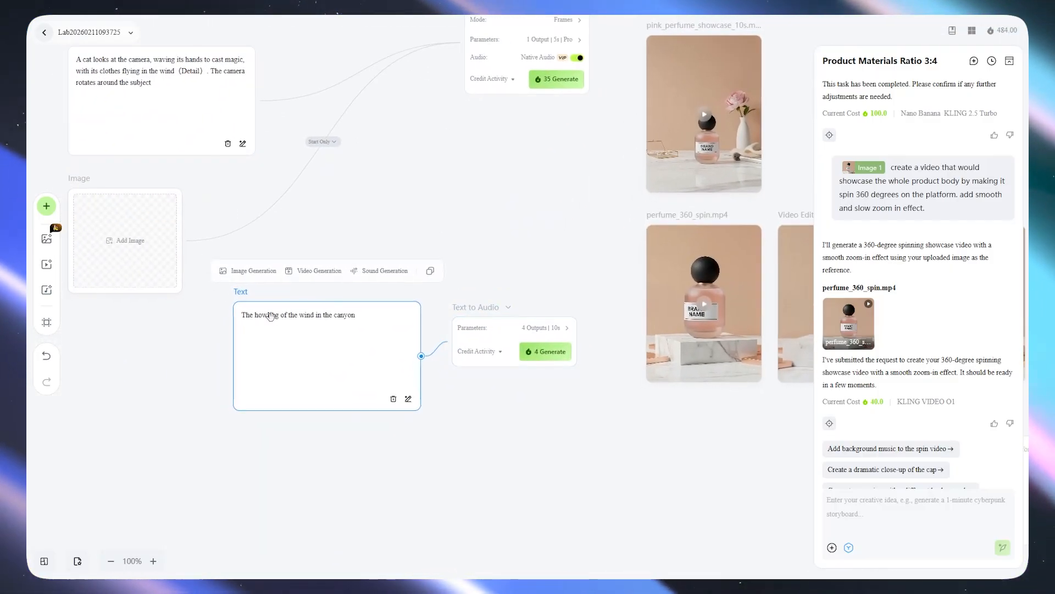
{"action": "left_click", "coordinate": [507, 328]}
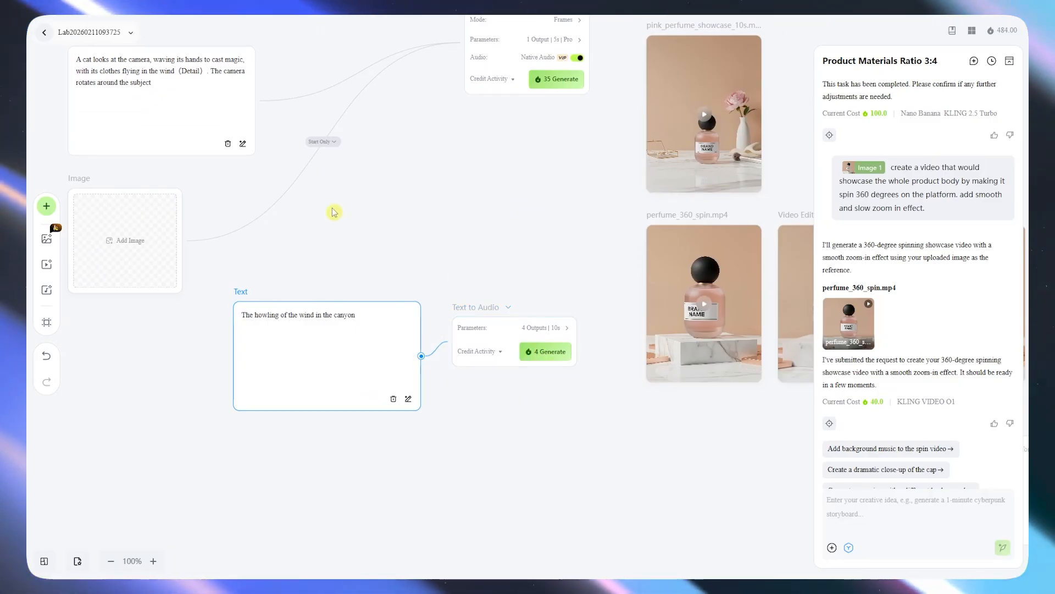
Step: Group the perfume videos, their text boxes and generation nodes, the video results and the man's portrait below the image group
{"action": "scroll", "coordinate": [405, 254], "scroll_direction": "down", "scroll_amount": 5}
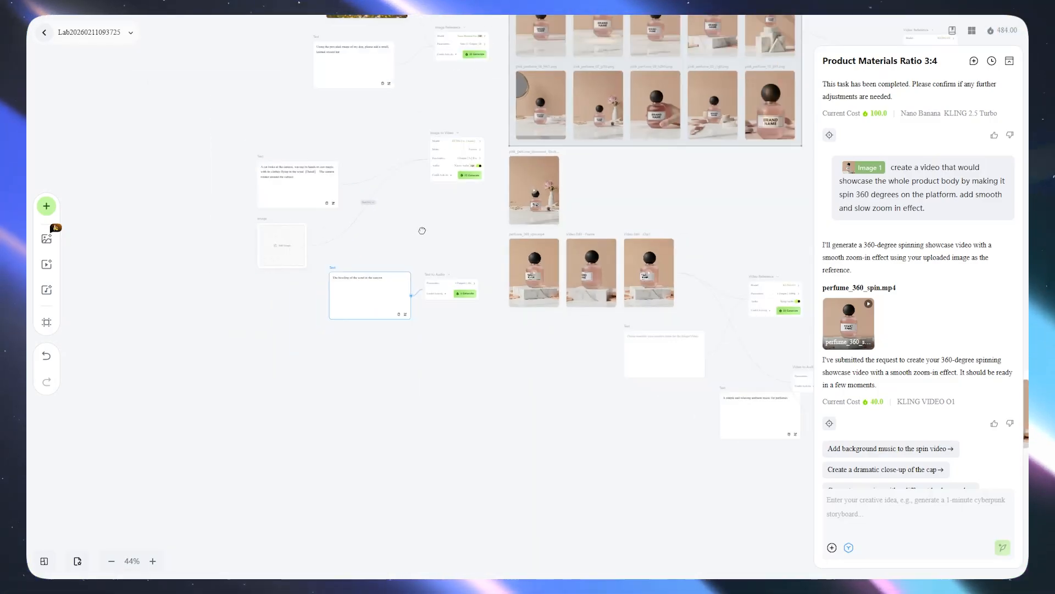
{"action": "left_click_drag", "start_coordinate": [421, 229], "coordinate": [419, 286]}
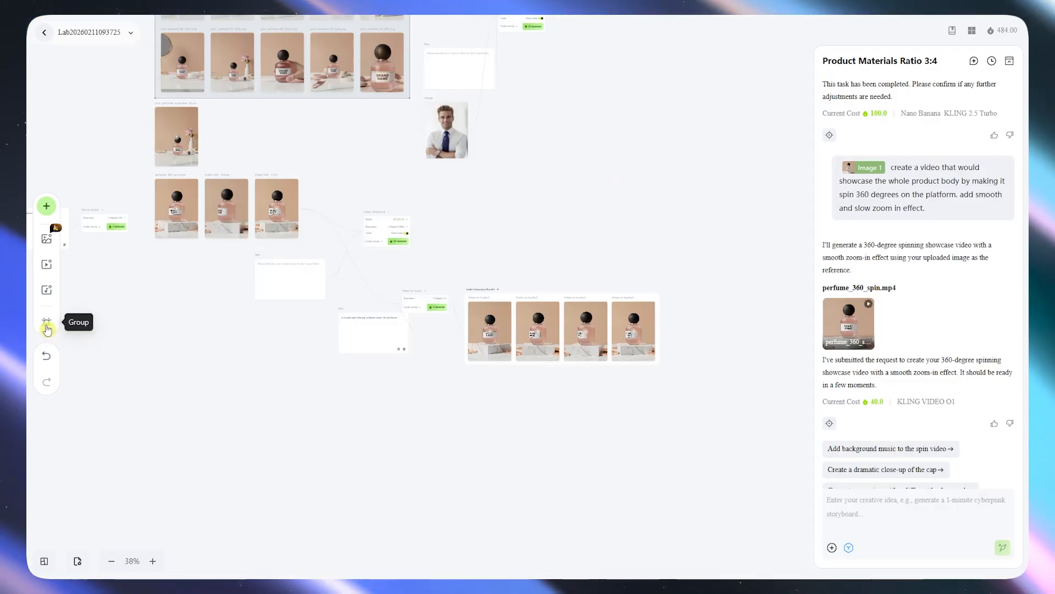
{"action": "left_click", "coordinate": [46, 324]}
{"action": "left_click_drag", "start_coordinate": [719, 378], "coordinate": [132, 117]}
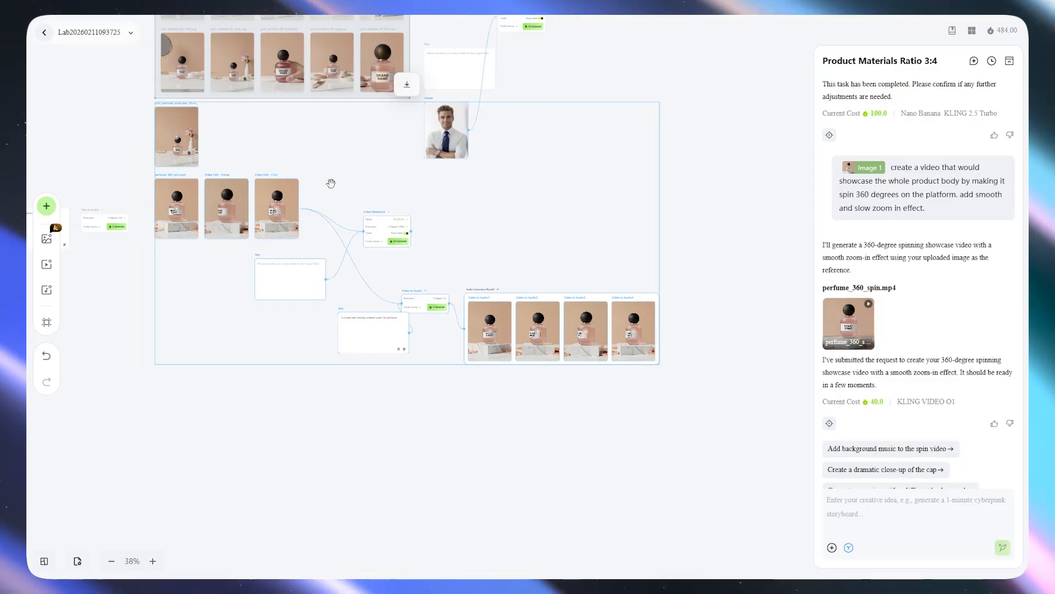
{"action": "right_click", "coordinate": [362, 180]}
{"action": "left_click", "coordinate": [401, 252]}
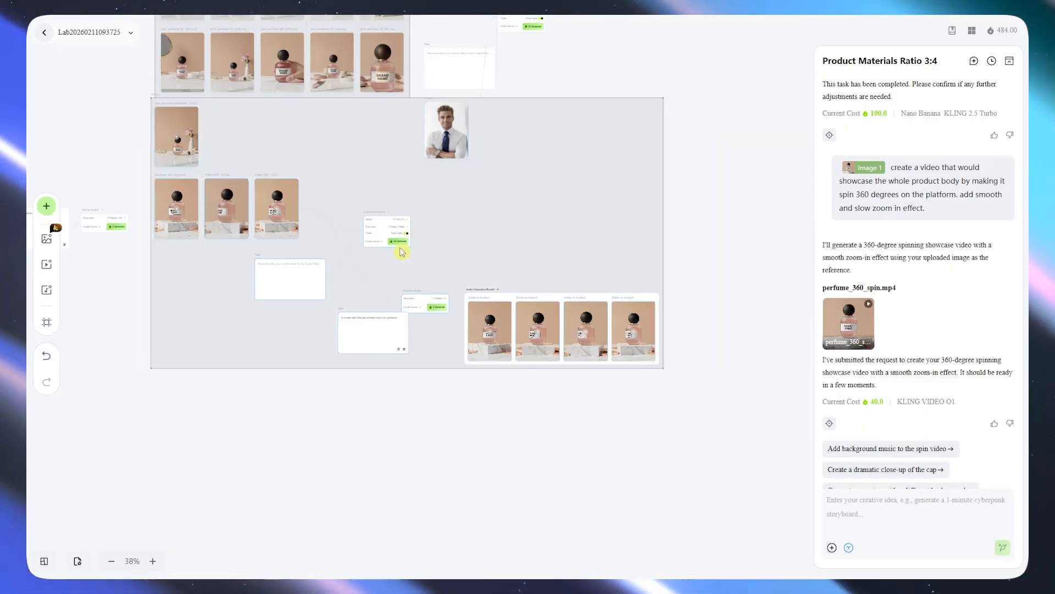
Step: Move the new group into the free space below the image group and shift its Video Reference node within it
{"action": "left_click_drag", "start_coordinate": [434, 200], "coordinate": [502, 286]}
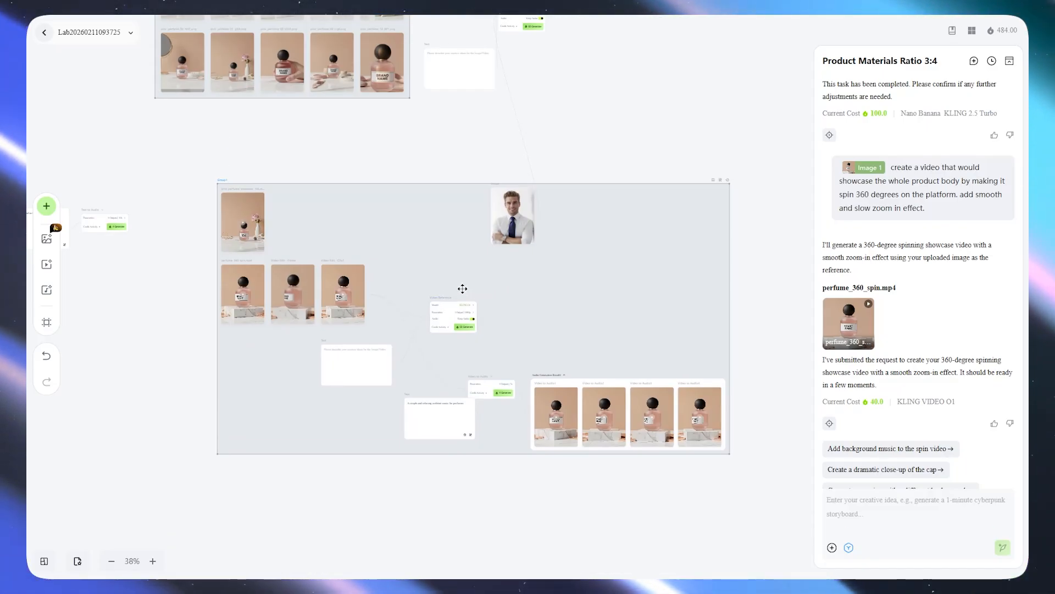
{"action": "left_click_drag", "start_coordinate": [438, 306], "coordinate": [486, 319]}
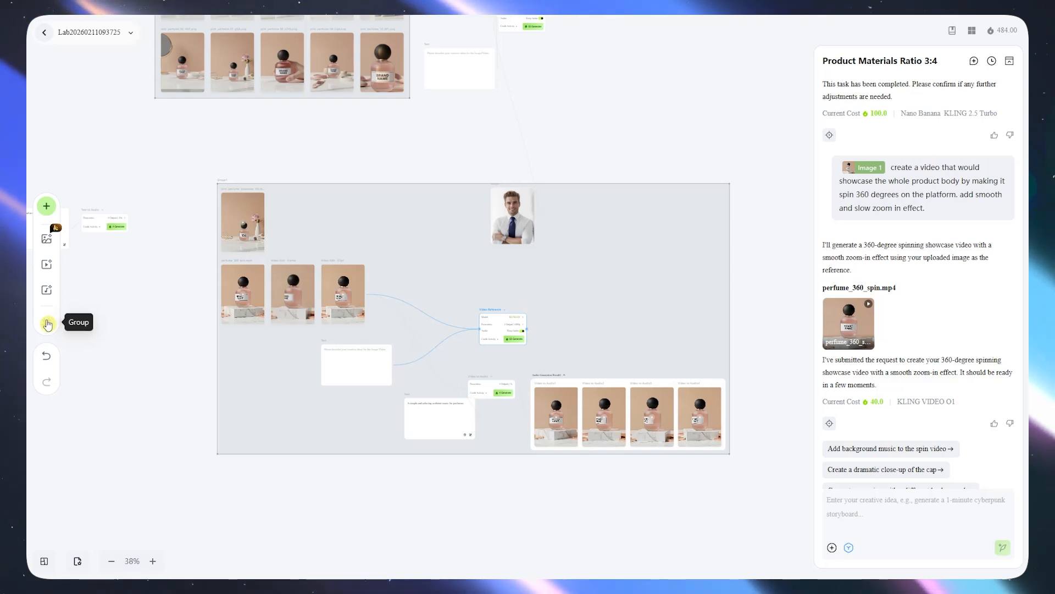
Step: Draw an empty group in the free space beside the perfume video group
{"action": "left_click", "coordinate": [108, 314]}
{"action": "left_click_drag", "start_coordinate": [154, 370], "coordinate": [140, 350]}
{"action": "scroll", "coordinate": [157, 373], "scroll_direction": "up", "scroll_amount": 10}
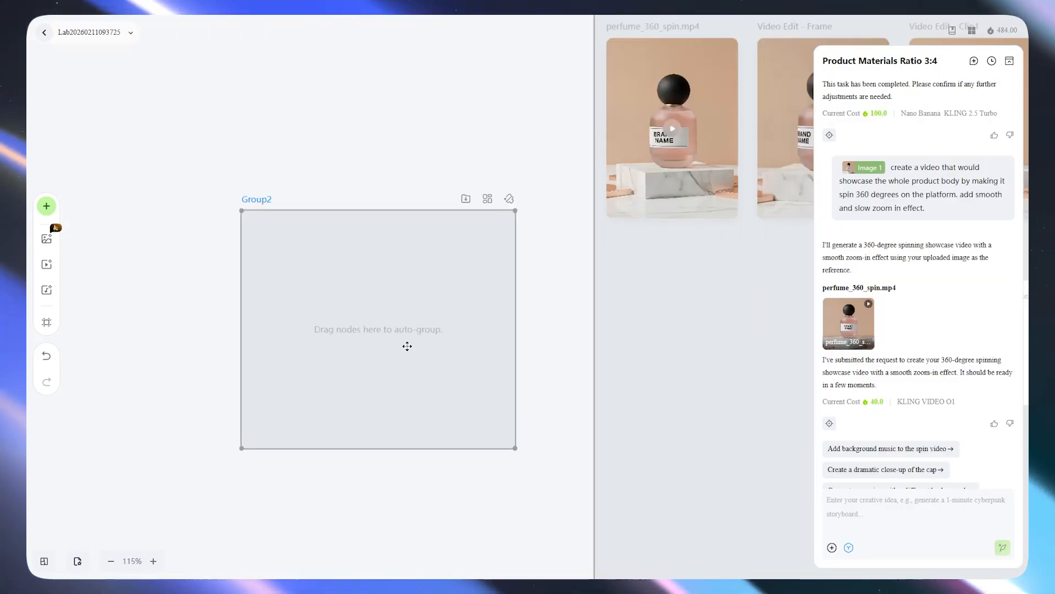
{"action": "scroll", "coordinate": [384, 342], "scroll_direction": "down", "scroll_amount": 10}
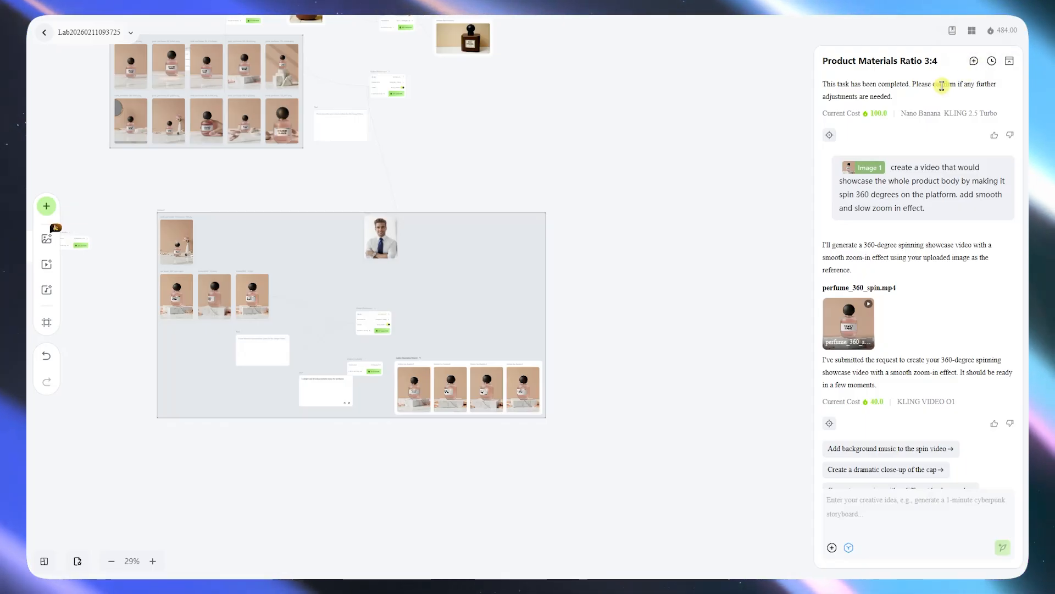
Step: Collapse and reopen the agent chat and examine its generated results, suggestions, credit costs and models
{"action": "left_click", "coordinate": [1008, 62]}
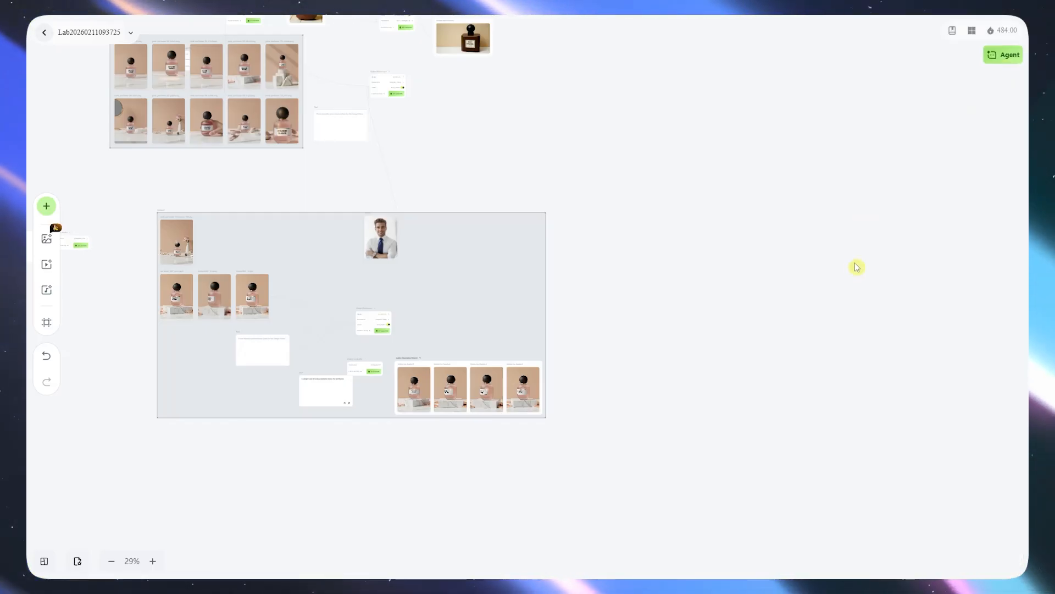
{"action": "left_click", "coordinate": [999, 62]}
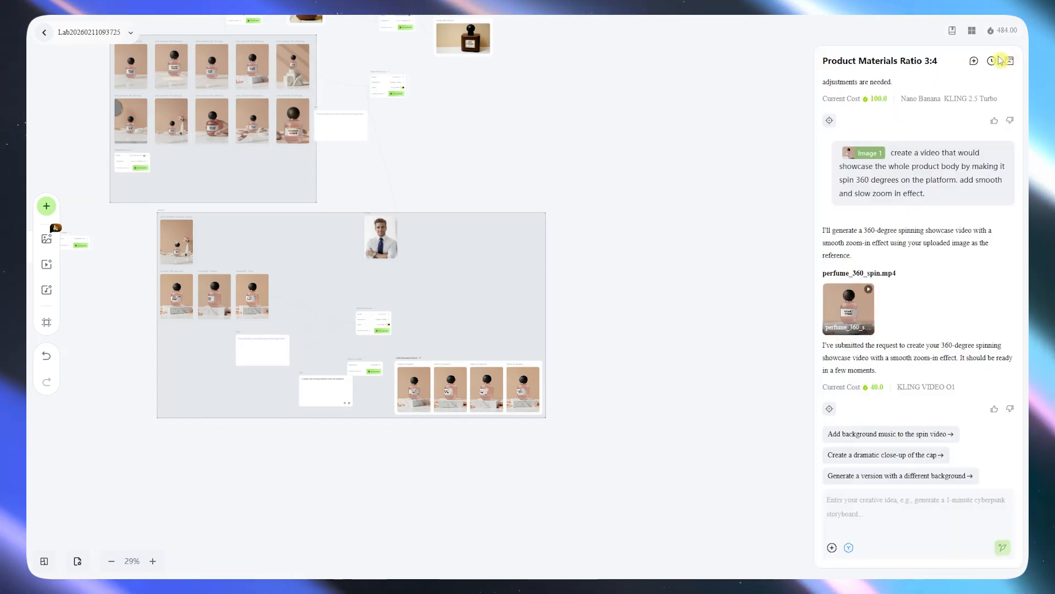
{"action": "scroll", "coordinate": [940, 160], "scroll_direction": "up", "scroll_amount": 5}
{"action": "scroll", "coordinate": [944, 171], "scroll_direction": "down", "scroll_amount": 4}
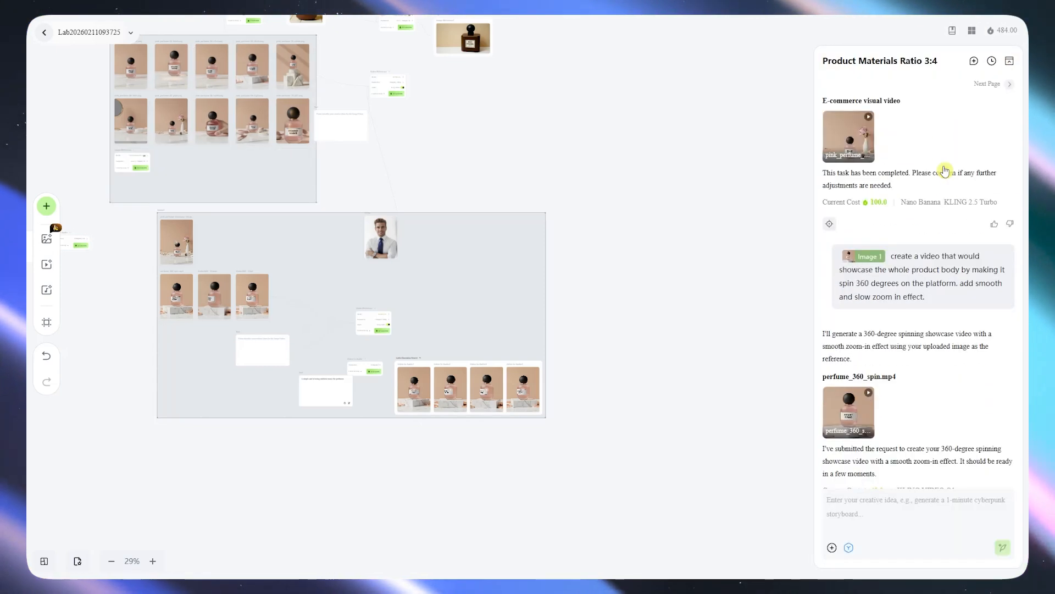
{"action": "scroll", "coordinate": [899, 462], "scroll_direction": "up", "scroll_amount": 3}
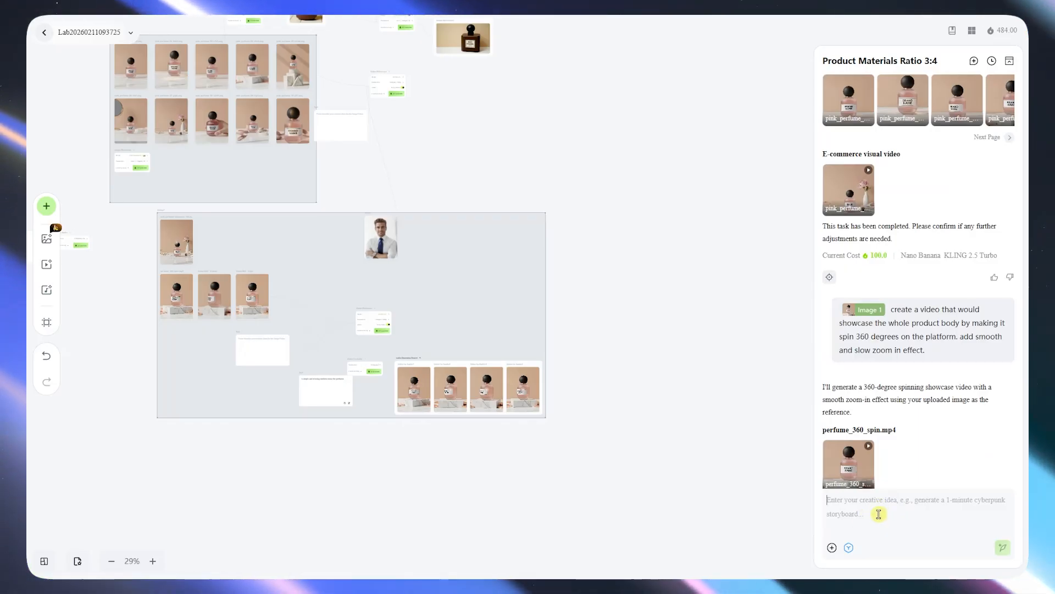
{"action": "scroll", "coordinate": [883, 444], "scroll_direction": "down", "scroll_amount": 3}
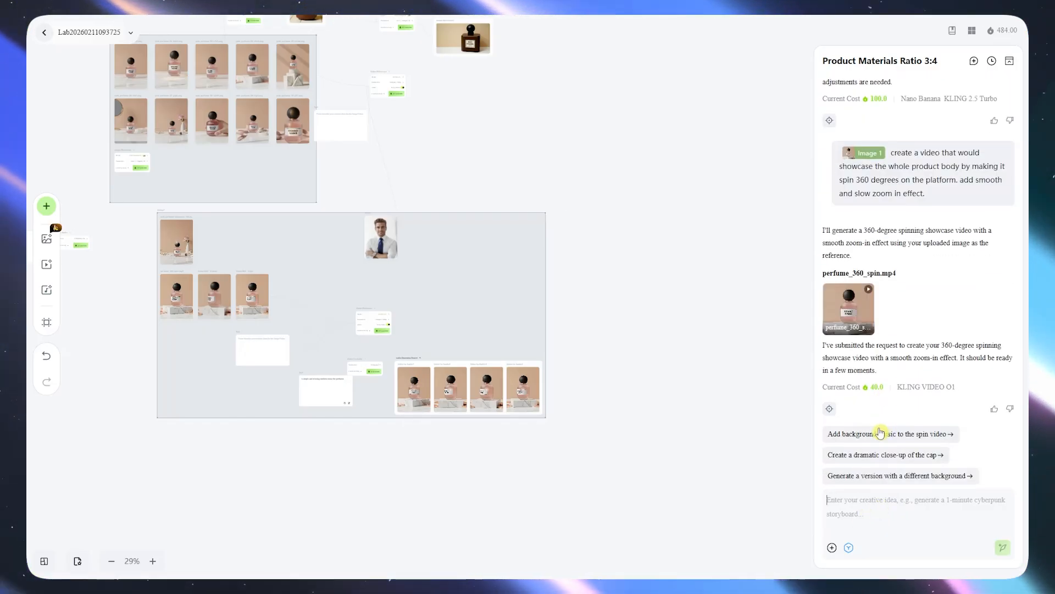
{"action": "scroll", "coordinate": [881, 432], "scroll_direction": "up", "scroll_amount": 4}
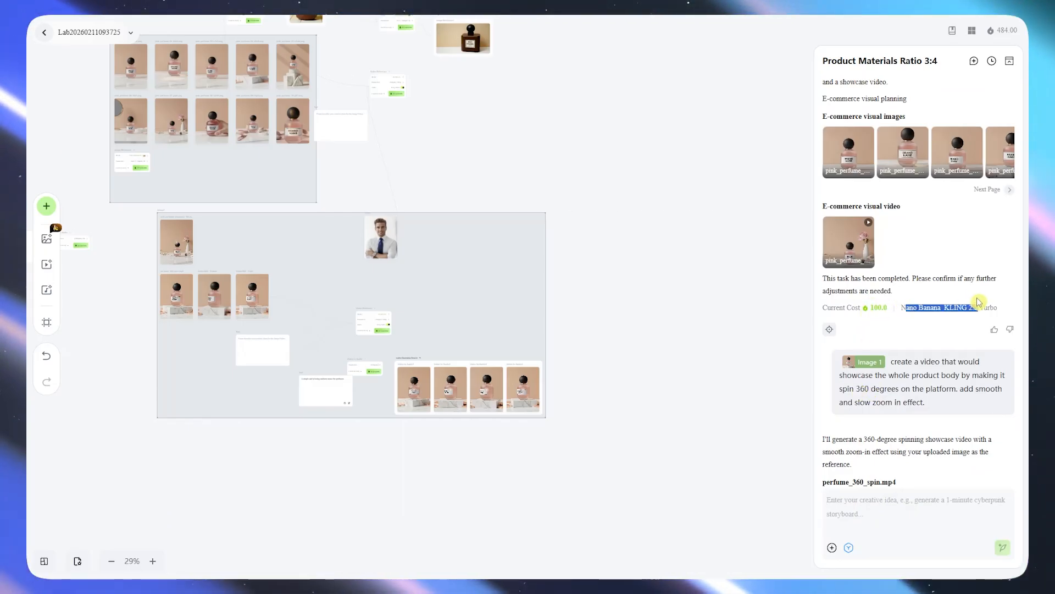
{"action": "left_click", "coordinate": [920, 329]}
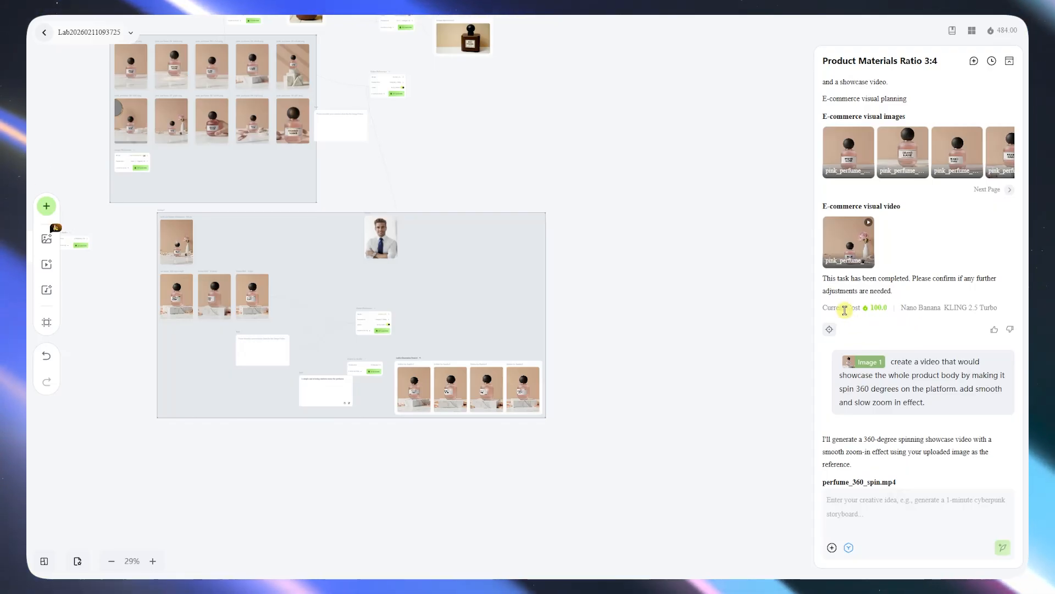
{"action": "left_click_drag", "start_coordinate": [915, 308], "coordinate": [941, 309]}
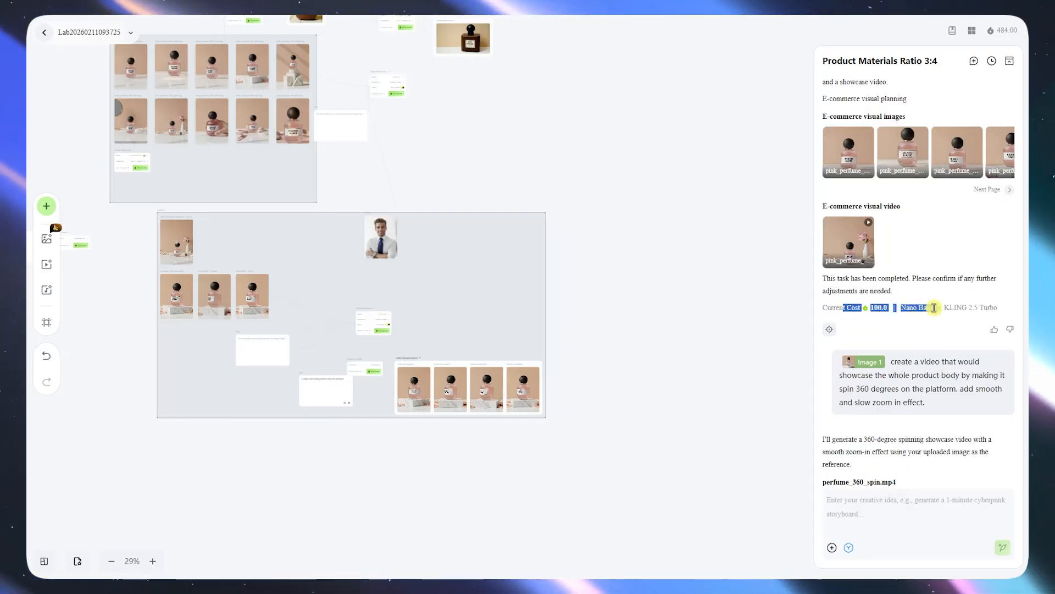
Step: Copy the earlier 360-degree product spin prompt from the agent chat into its message box
{"action": "left_click", "coordinate": [877, 512]}
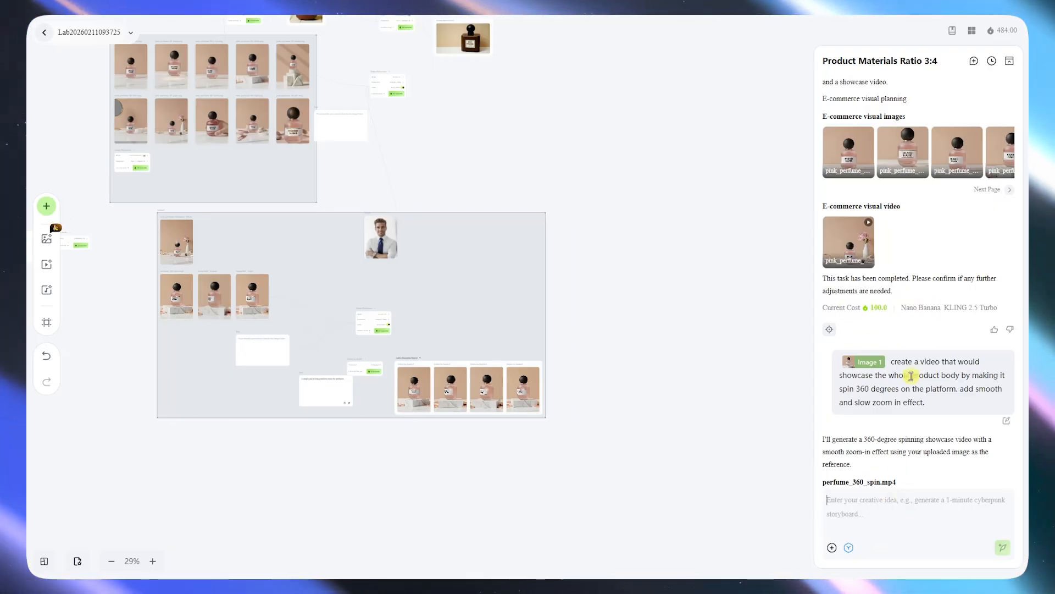
{"action": "left_click_drag", "start_coordinate": [926, 402], "coordinate": [891, 359]}
{"action": "key", "text": "ctrl+c"}
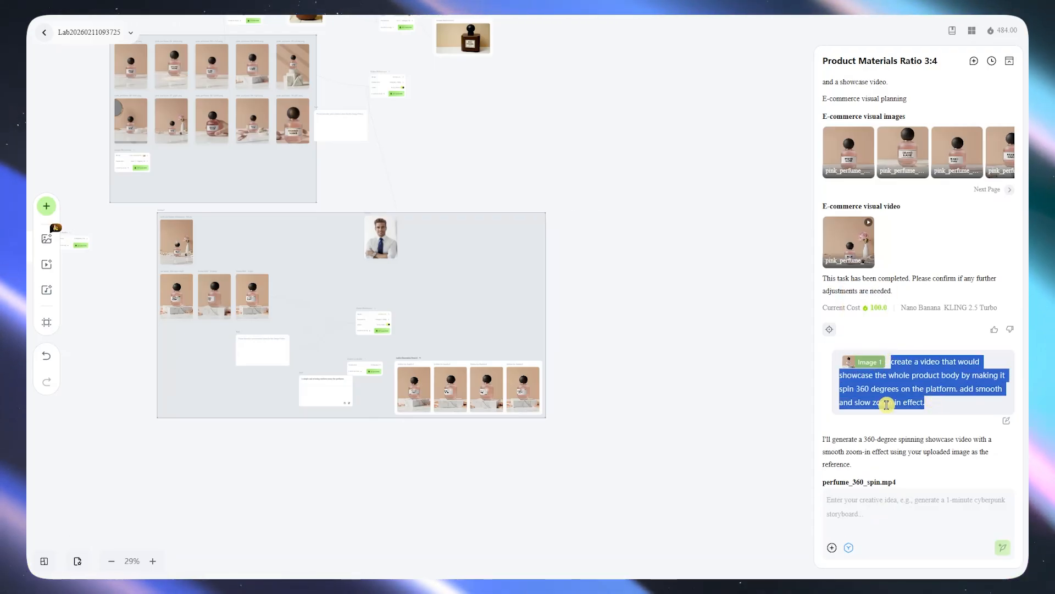
{"action": "left_click", "coordinate": [881, 513]}
{"action": "key", "text": "ctrl+v"}
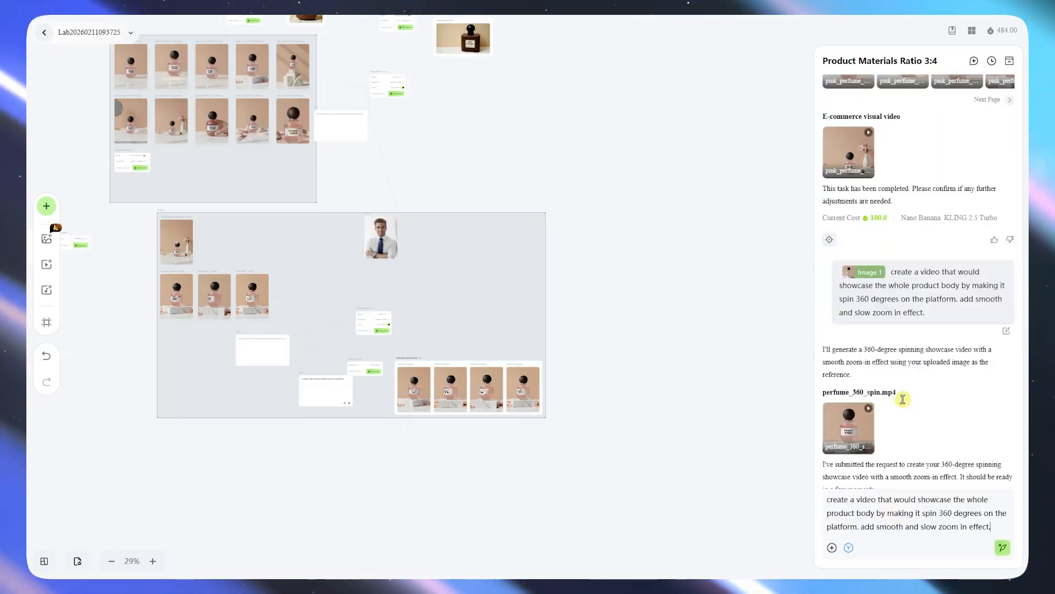
Step: Examine the agent's selectable image models and look back over the chat
{"action": "left_click", "coordinate": [848, 547]}
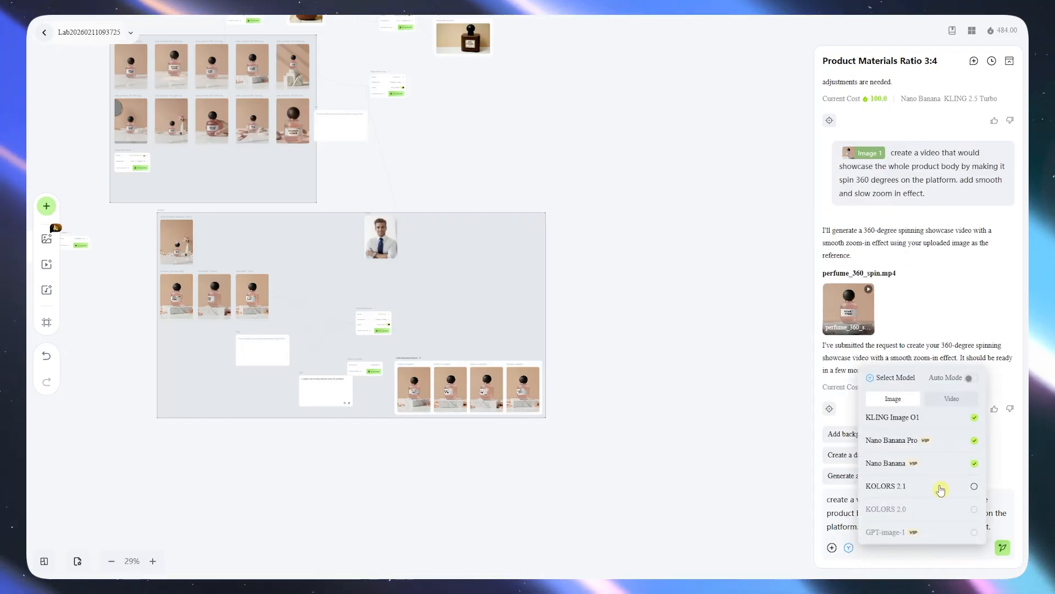
{"action": "left_click", "coordinate": [938, 554]}
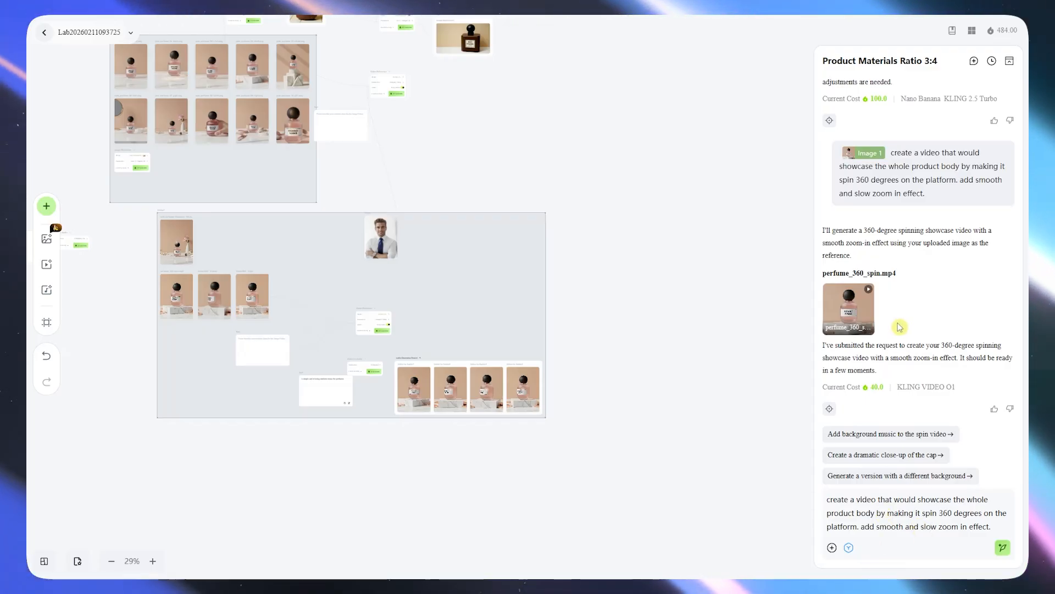
{"action": "scroll", "coordinate": [899, 327], "scroll_direction": "up", "scroll_amount": 5}
{"action": "scroll", "coordinate": [899, 332], "scroll_direction": "down", "scroll_amount": 5}
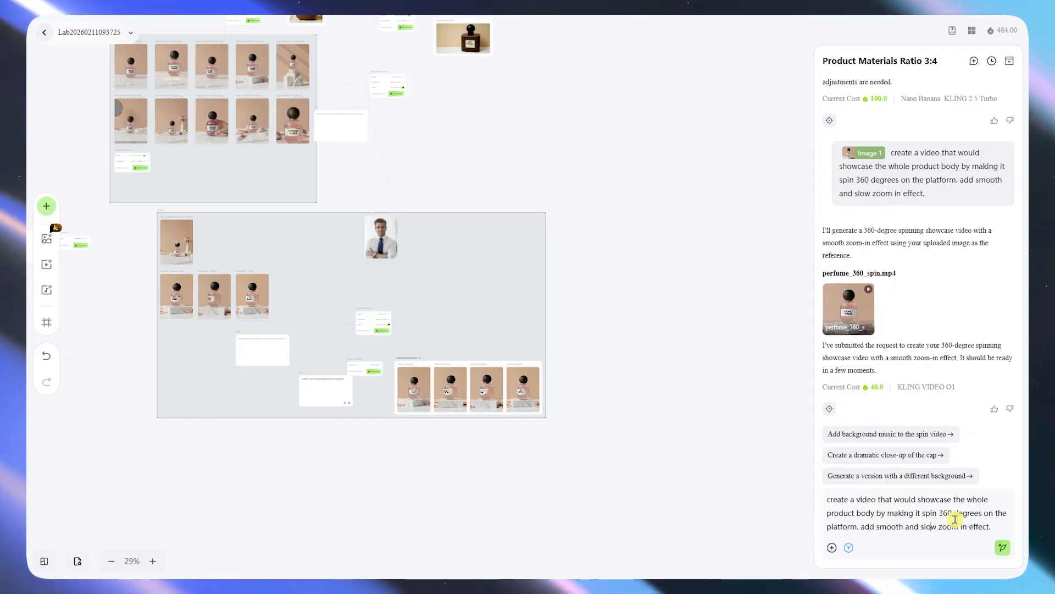
Step: Look over the canvas groups, restyled perfume images and the Video Reference node beside the image group
{"action": "left_click_drag", "start_coordinate": [602, 192], "coordinate": [790, 336]}
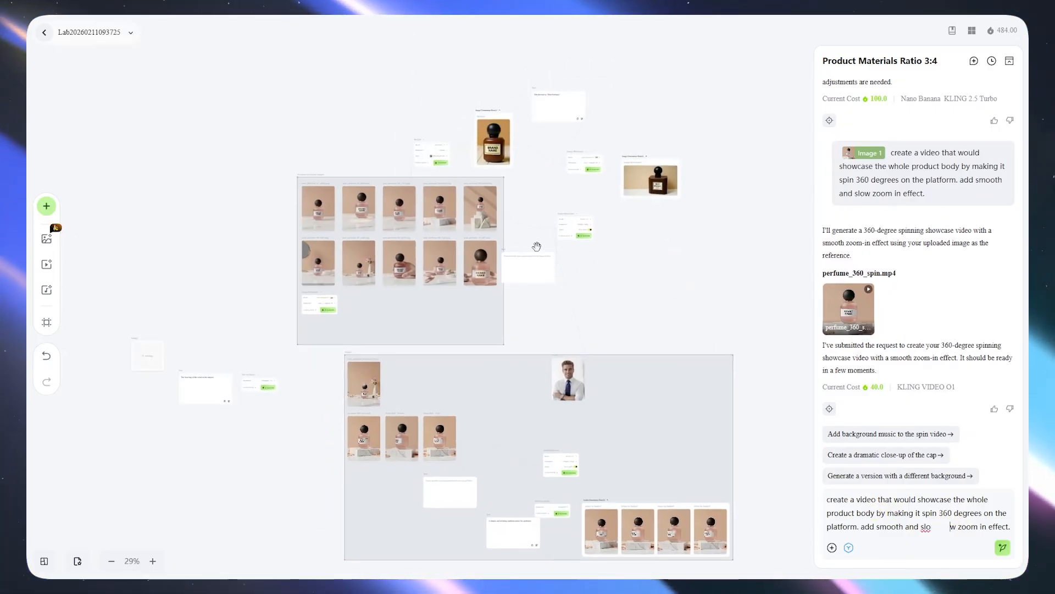
{"action": "scroll", "coordinate": [556, 237], "scroll_direction": "up", "scroll_amount": 3}
{"action": "scroll", "coordinate": [580, 413], "scroll_direction": "up", "scroll_amount": 3}
{"action": "scroll", "coordinate": [561, 414], "scroll_direction": "down", "scroll_amount": 2}
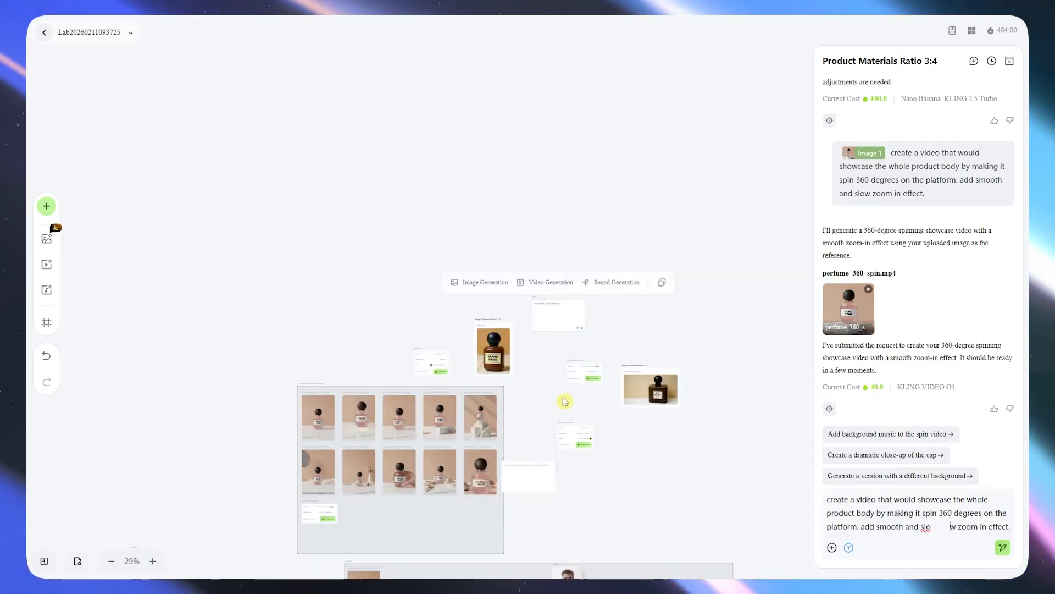
{"action": "scroll", "coordinate": [568, 417], "scroll_direction": "up", "scroll_amount": 1}
{"action": "scroll", "coordinate": [574, 419], "scroll_direction": "down", "scroll_amount": 1}
{"action": "scroll", "coordinate": [579, 421], "scroll_direction": "up", "scroll_amount": 4}
{"action": "scroll", "coordinate": [579, 421], "scroll_direction": "down", "scroll_amount": 5}
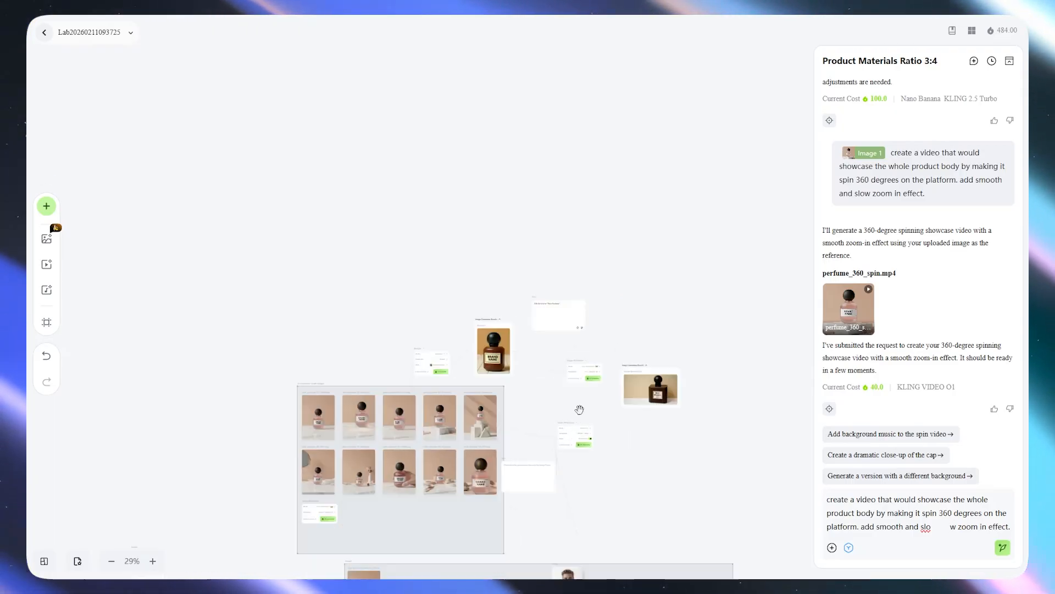
{"action": "scroll", "coordinate": [587, 414], "scroll_direction": "up", "scroll_amount": 10}
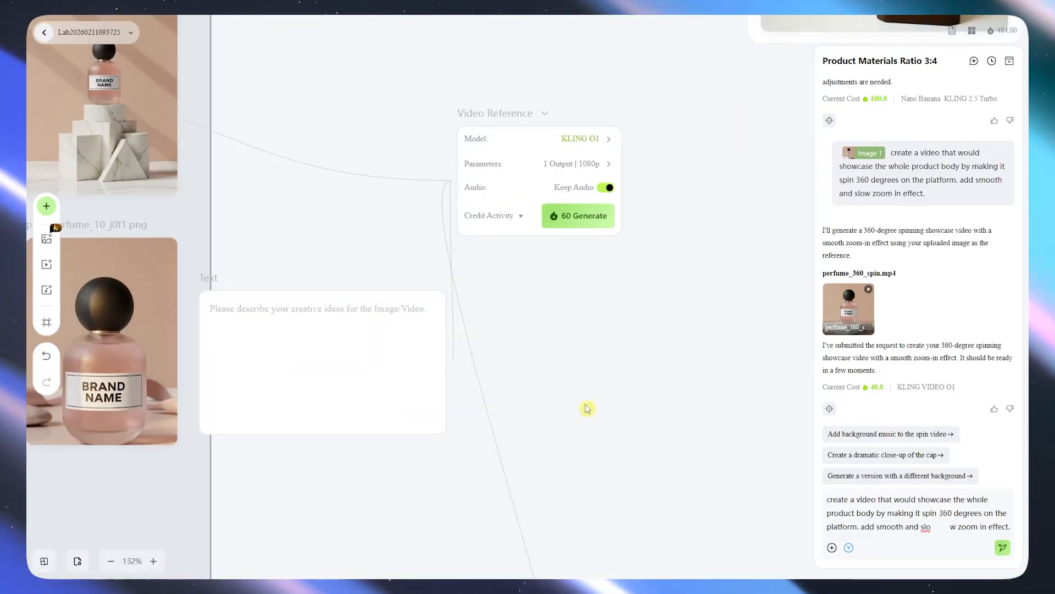
{"action": "scroll", "coordinate": [595, 366], "scroll_direction": "up", "scroll_amount": 2}
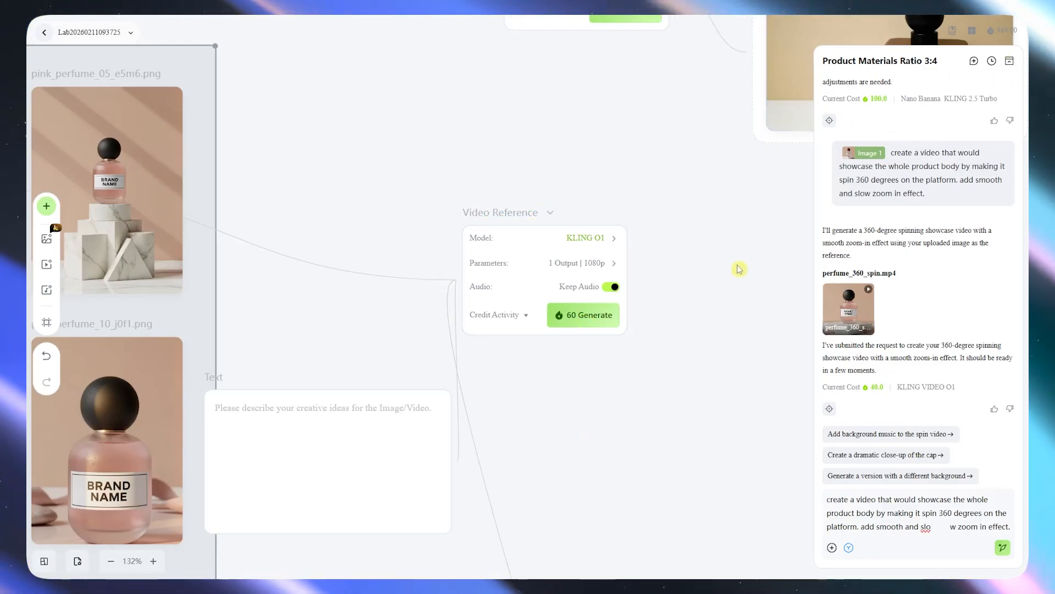
{"action": "scroll", "coordinate": [752, 238], "scroll_direction": "down", "scroll_amount": 10}
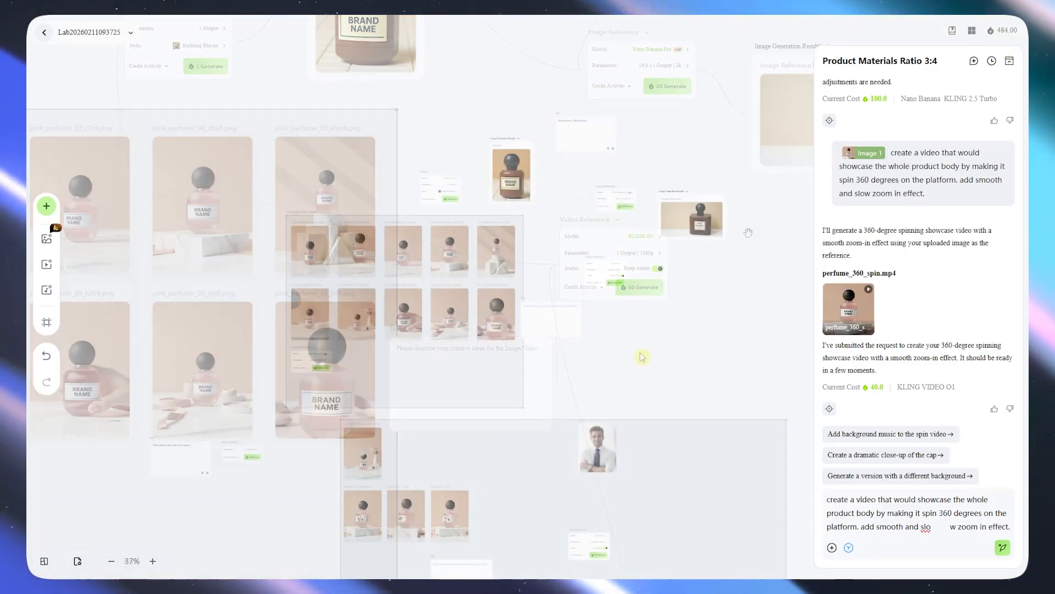
{"action": "left_click_drag", "start_coordinate": [716, 345], "coordinate": [572, 259]}
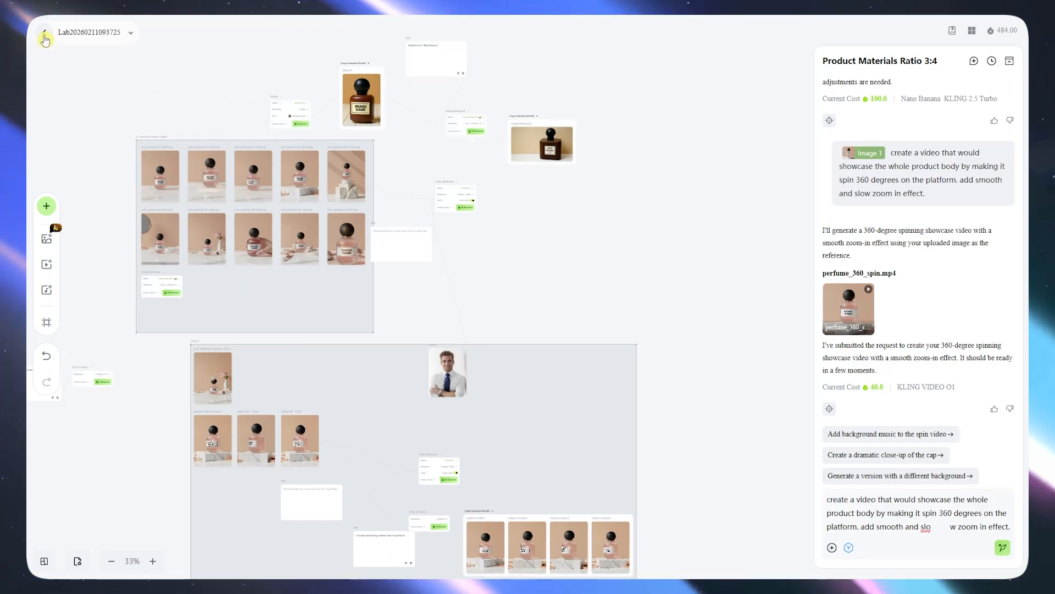
Step: Leave the project and return to the Kling Canvas home page with its demos and projects
{"action": "left_click", "coordinate": [86, 35]}
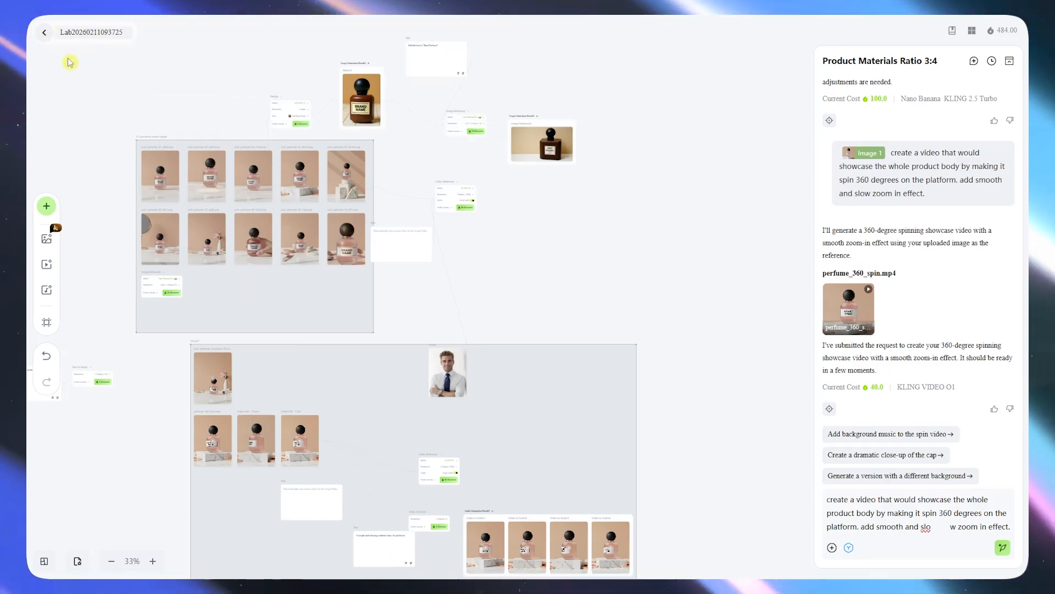
{"action": "left_click", "coordinate": [50, 40]}
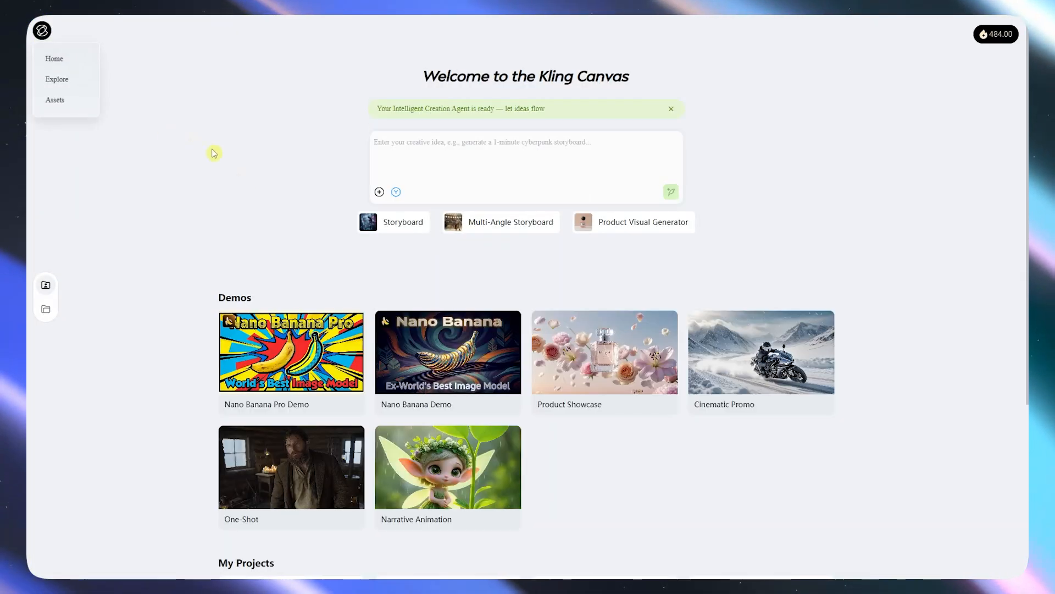
{"action": "scroll", "coordinate": [248, 198], "scroll_direction": "down", "scroll_amount": 1}
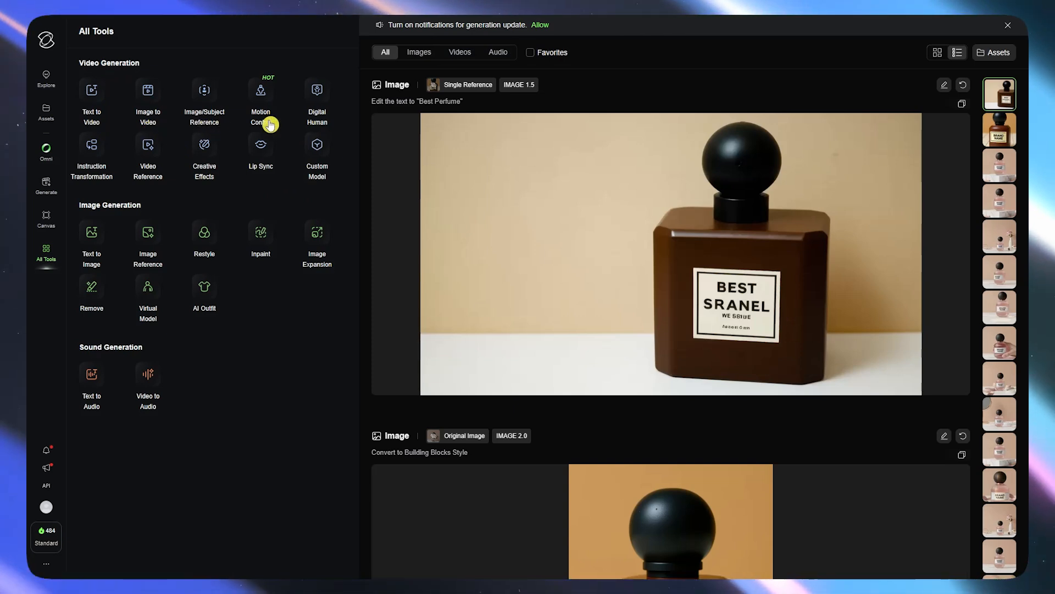
Step: Explore the Digital Human avatar library and the Instruction Transformation tool from the All Tools overview
{"action": "left_click", "coordinate": [321, 110]}
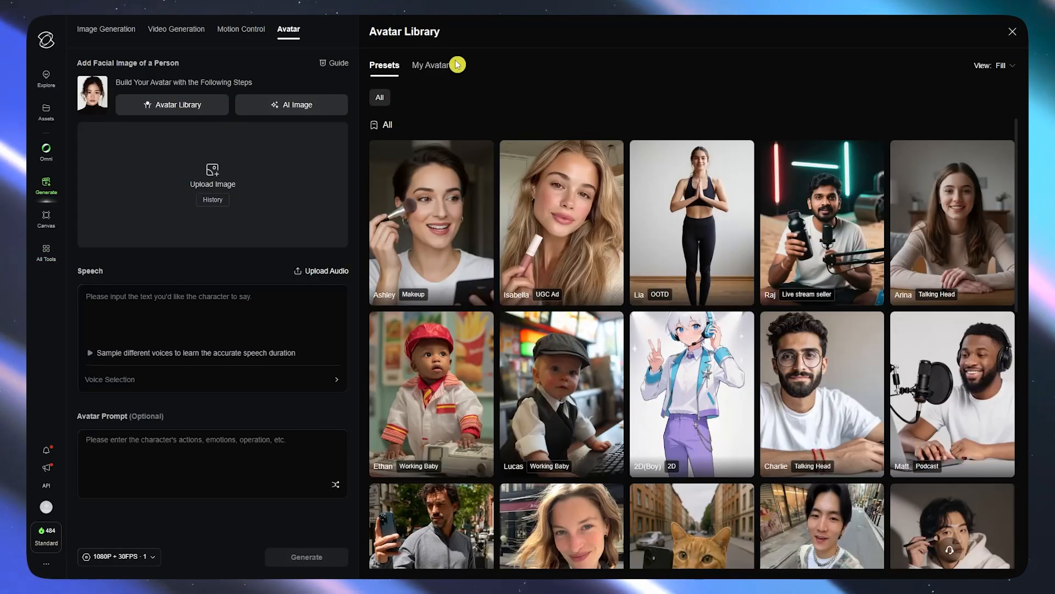
{"action": "left_click", "coordinate": [46, 253]}
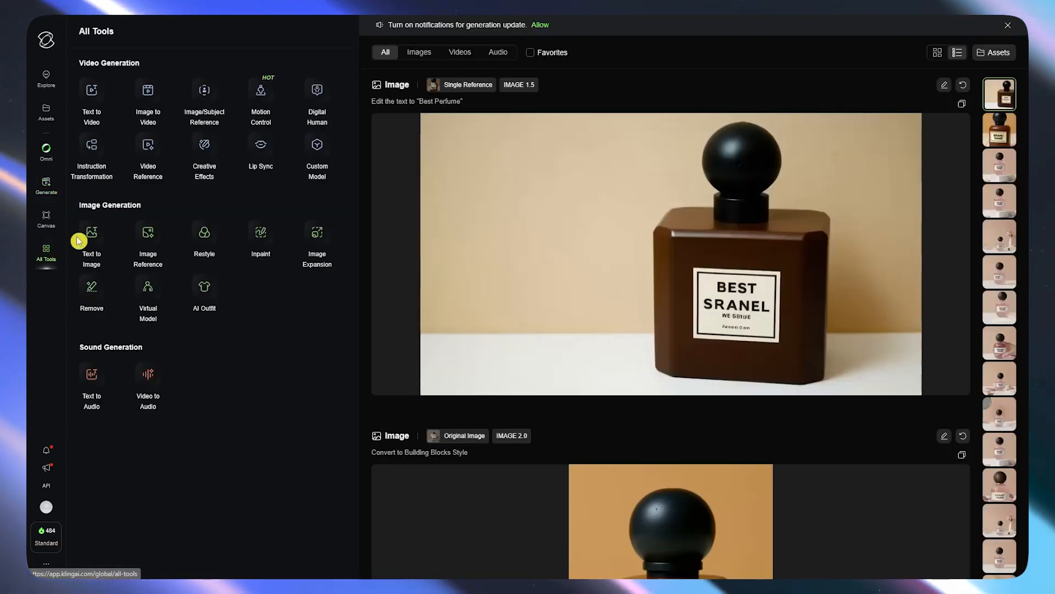
{"action": "left_click", "coordinate": [93, 156]}
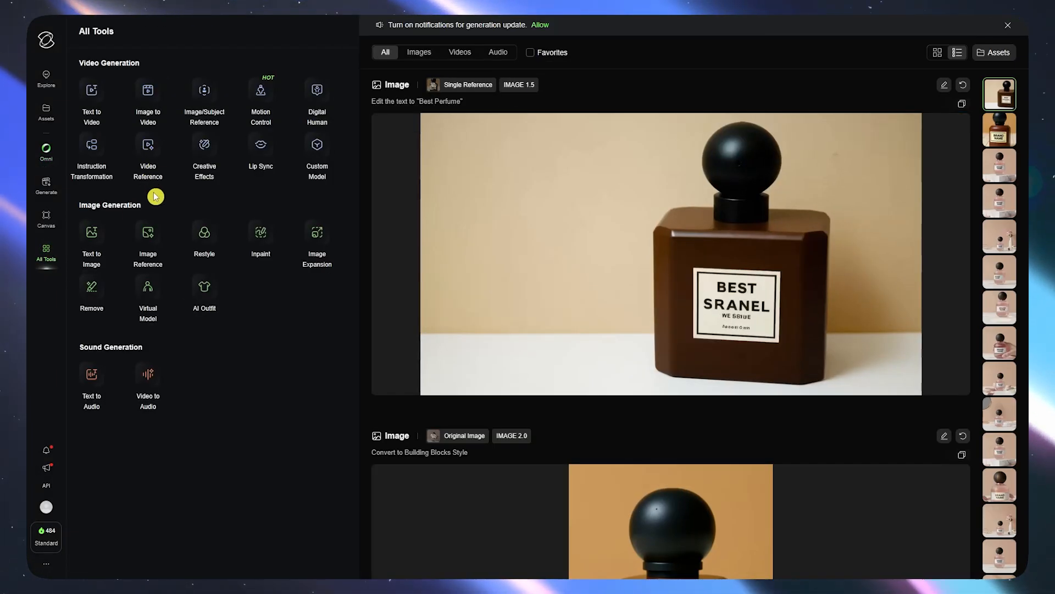
Step: Open the Creative Effects tool, view the Laugh Hype category and return to the complete effects list
{"action": "left_click", "coordinate": [220, 169]}
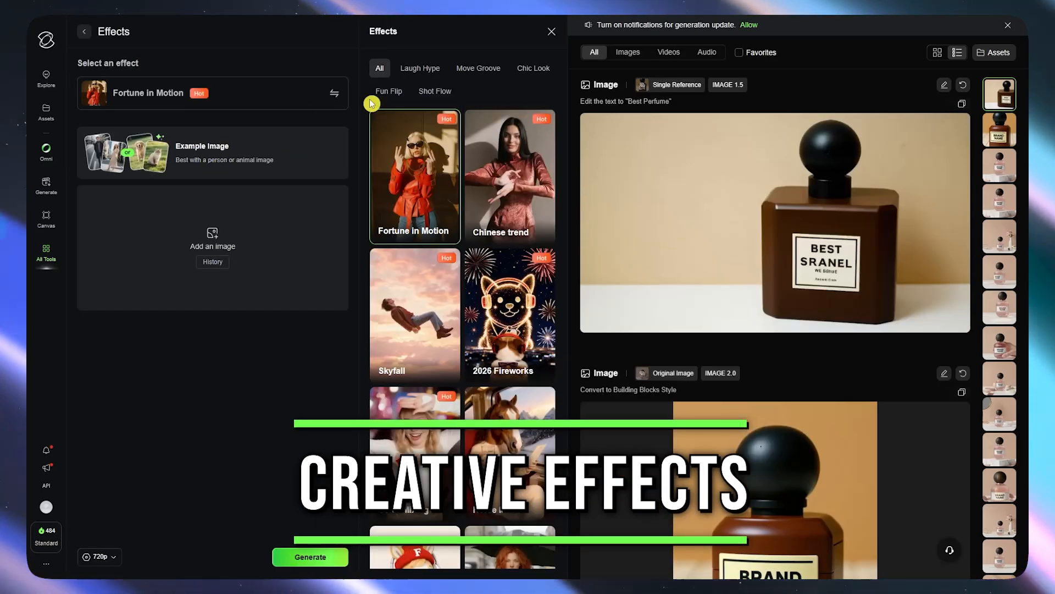
{"action": "left_click", "coordinate": [420, 68]}
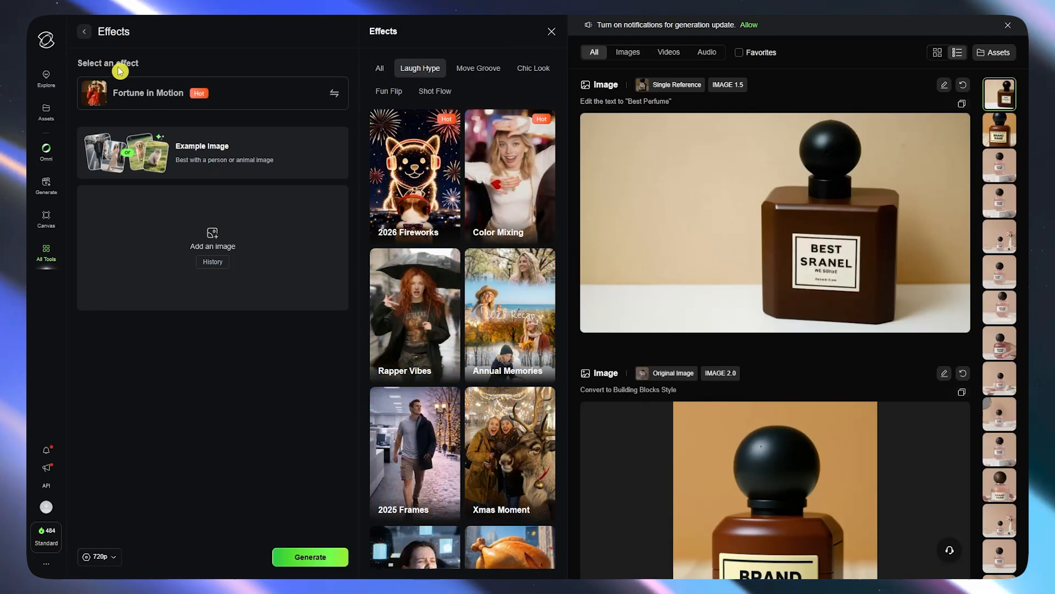
{"action": "left_click", "coordinate": [231, 95]}
{"action": "left_click", "coordinate": [231, 93]}
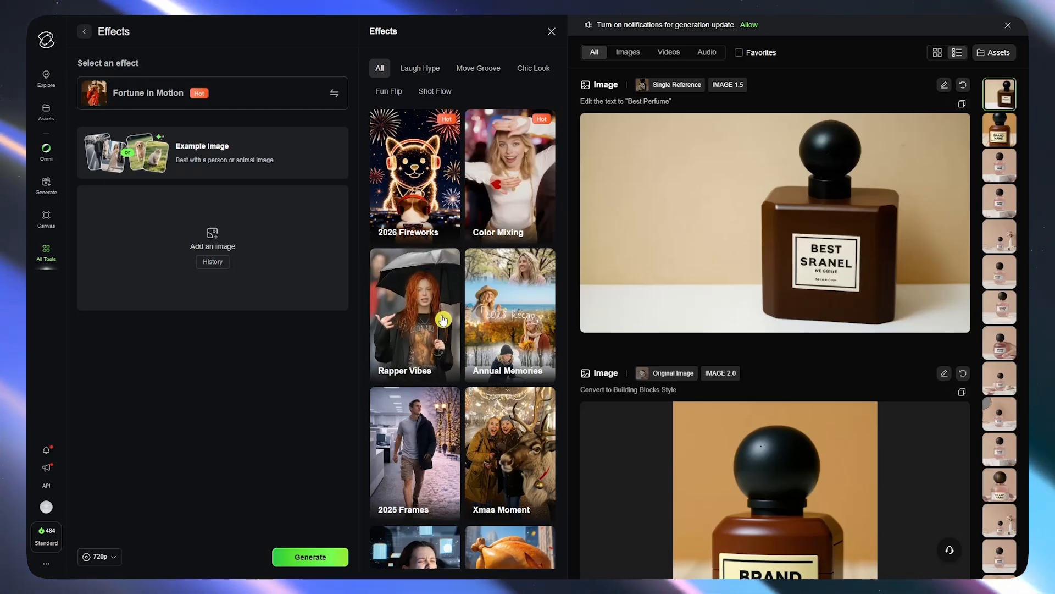
Step: Look through the complete effects gallery, down to its end and back to the Halloween Look effect
{"action": "scroll", "coordinate": [420, 454], "scroll_direction": "down", "scroll_amount": 2}
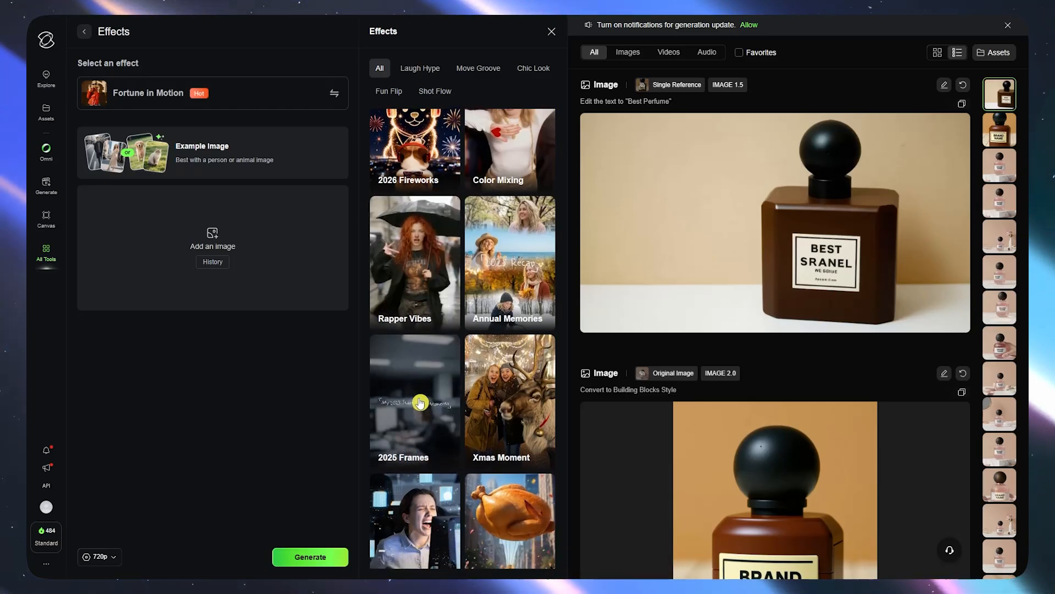
{"action": "scroll", "coordinate": [499, 370], "scroll_direction": "down", "scroll_amount": 4}
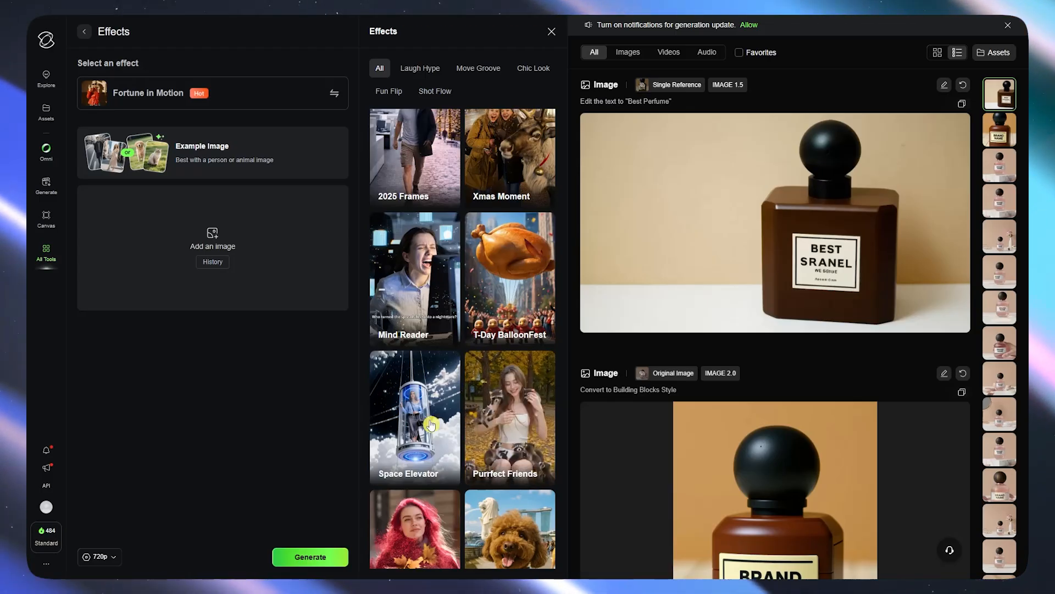
{"action": "scroll", "coordinate": [428, 424], "scroll_direction": "down", "scroll_amount": 3}
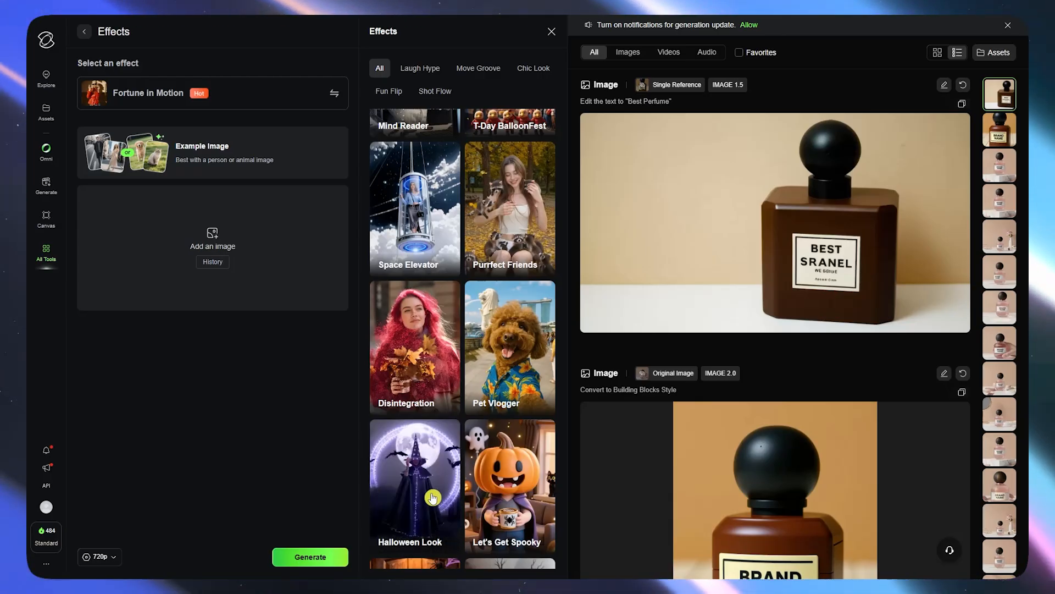
{"action": "scroll", "coordinate": [426, 372], "scroll_direction": "down", "scroll_amount": 2}
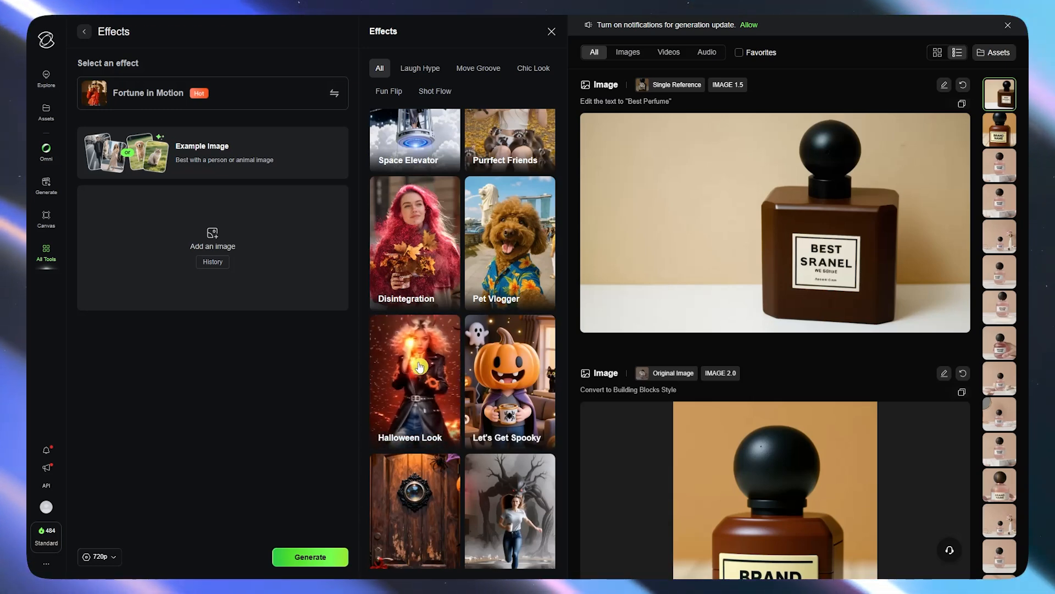
{"action": "scroll", "coordinate": [420, 368], "scroll_direction": "down", "scroll_amount": 15}
{"action": "scroll", "coordinate": [461, 355], "scroll_direction": "down", "scroll_amount": 6}
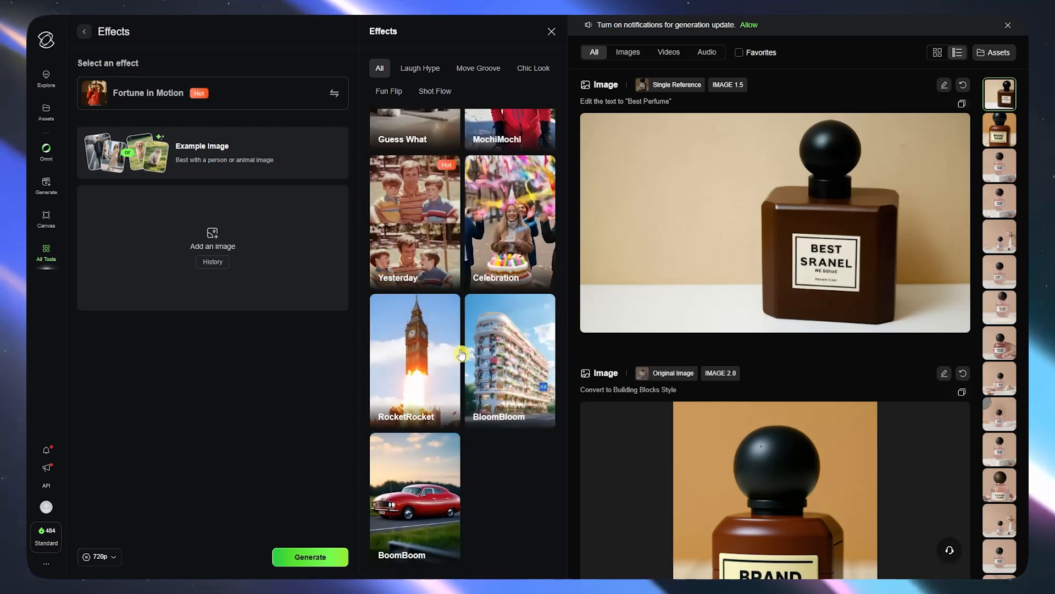
{"action": "scroll", "coordinate": [424, 495], "scroll_direction": "up", "scroll_amount": 18}
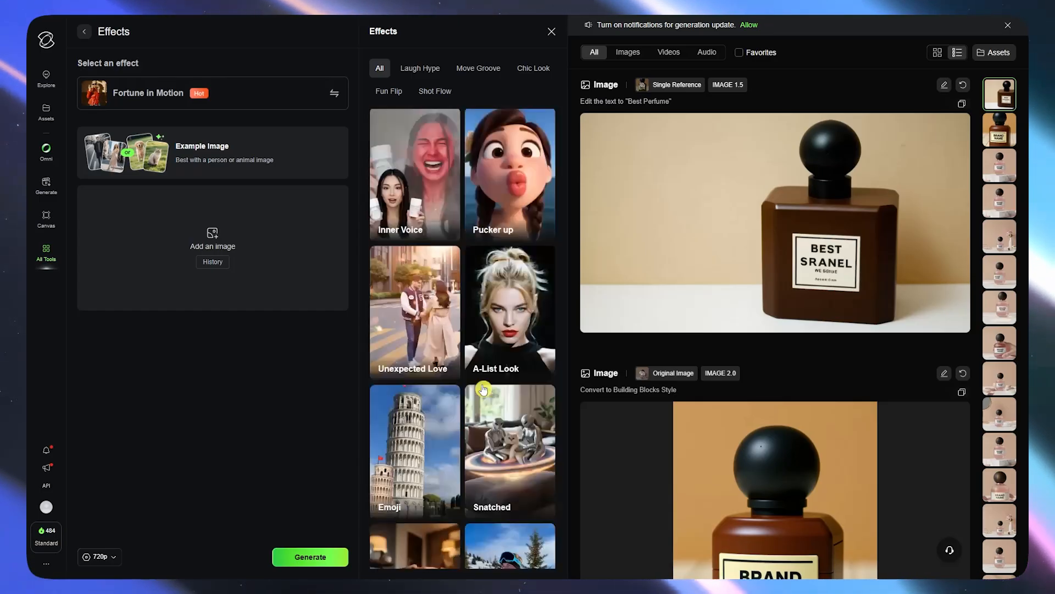
{"action": "scroll", "coordinate": [478, 384], "scroll_direction": "up", "scroll_amount": 10}
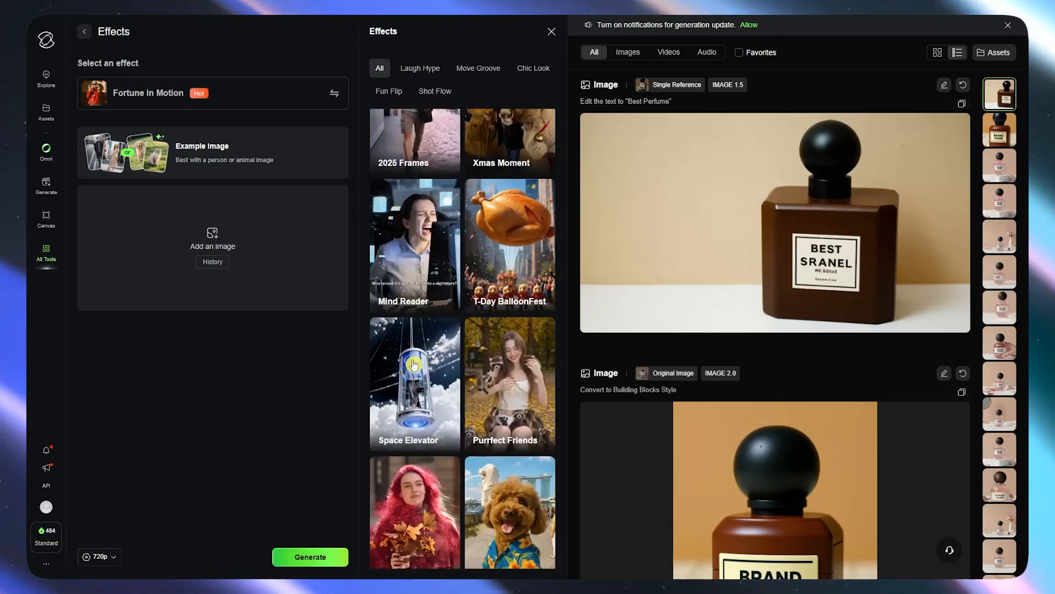
{"action": "scroll", "coordinate": [414, 350], "scroll_direction": "down", "scroll_amount": 7}
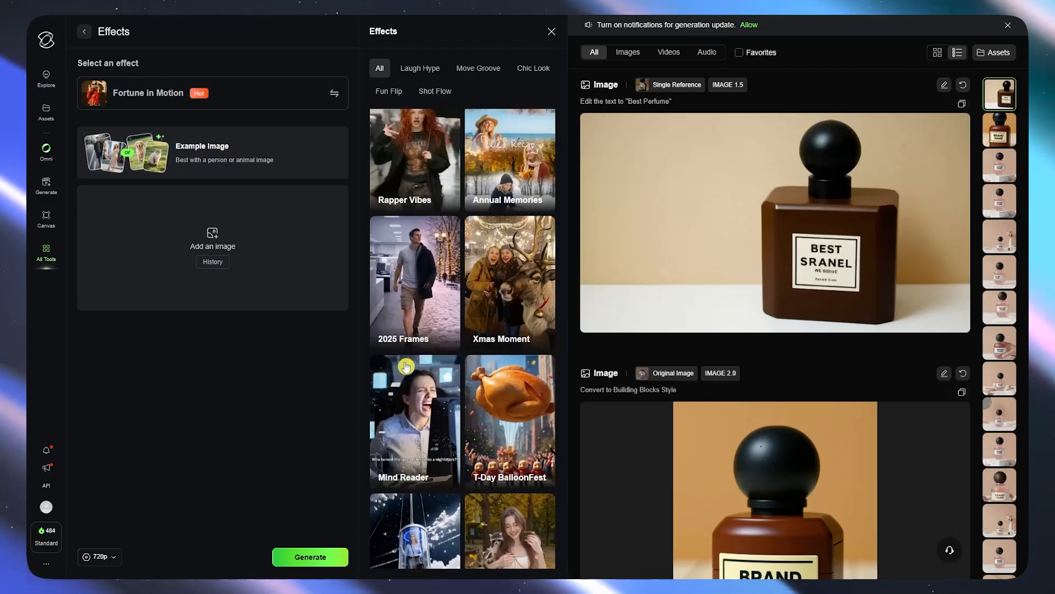
{"action": "scroll", "coordinate": [407, 364], "scroll_direction": "down", "scroll_amount": 1}
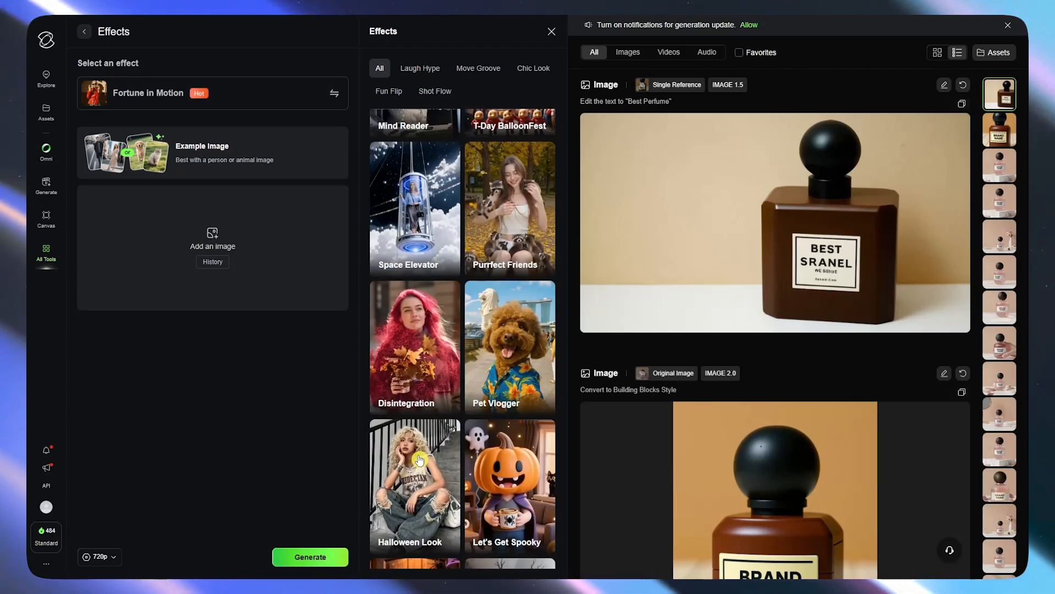
Step: Compare the image requirements of the Halloween Look, Disintegration, Pet Vlogger, Purrfect Friends and Space Elevator effects
{"action": "left_click", "coordinate": [416, 470]}
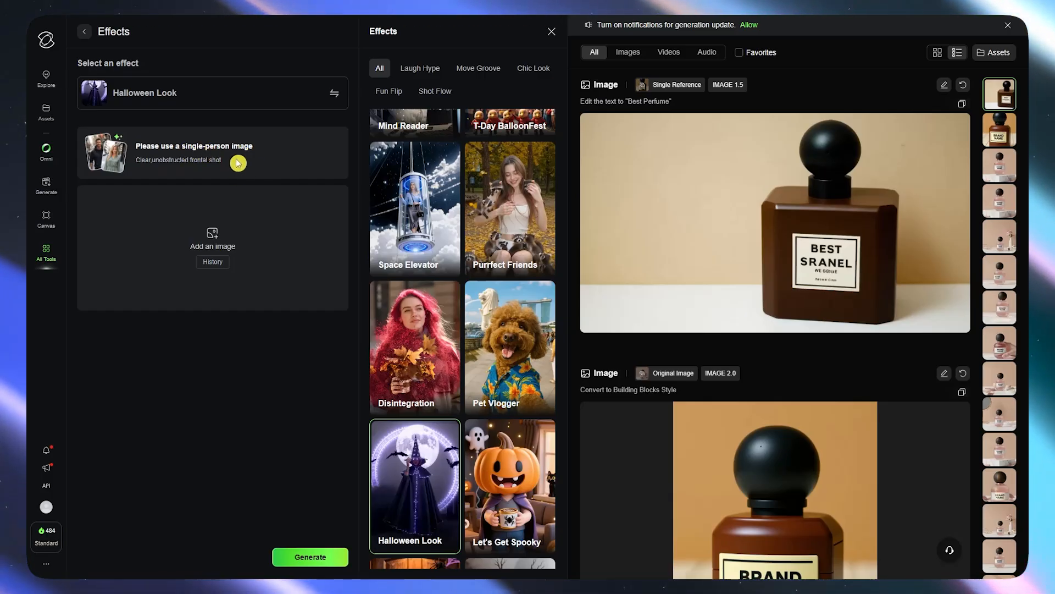
{"action": "left_click", "coordinate": [414, 333]}
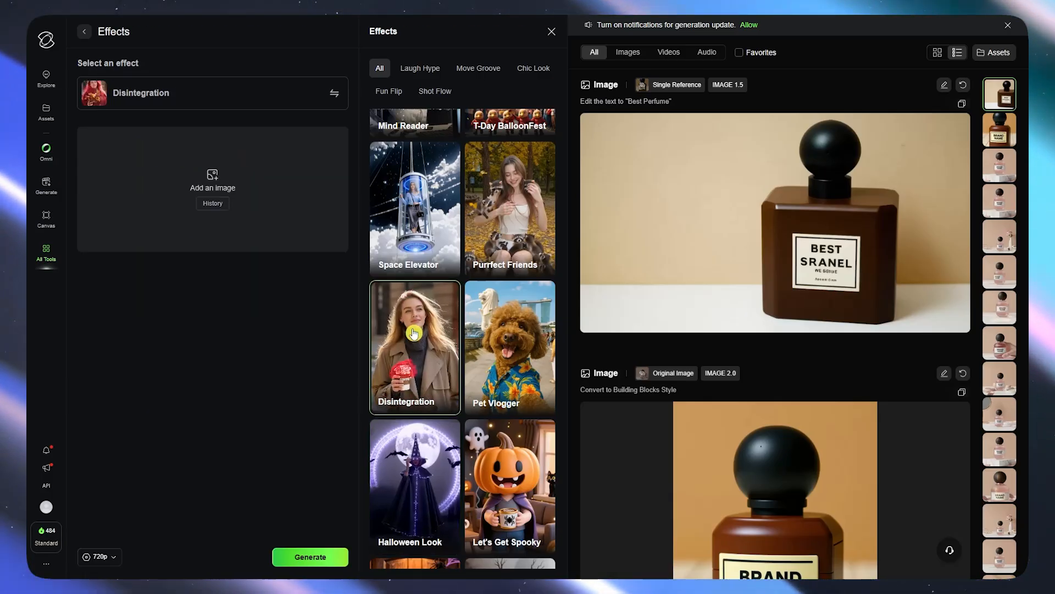
{"action": "left_click", "coordinate": [511, 328]}
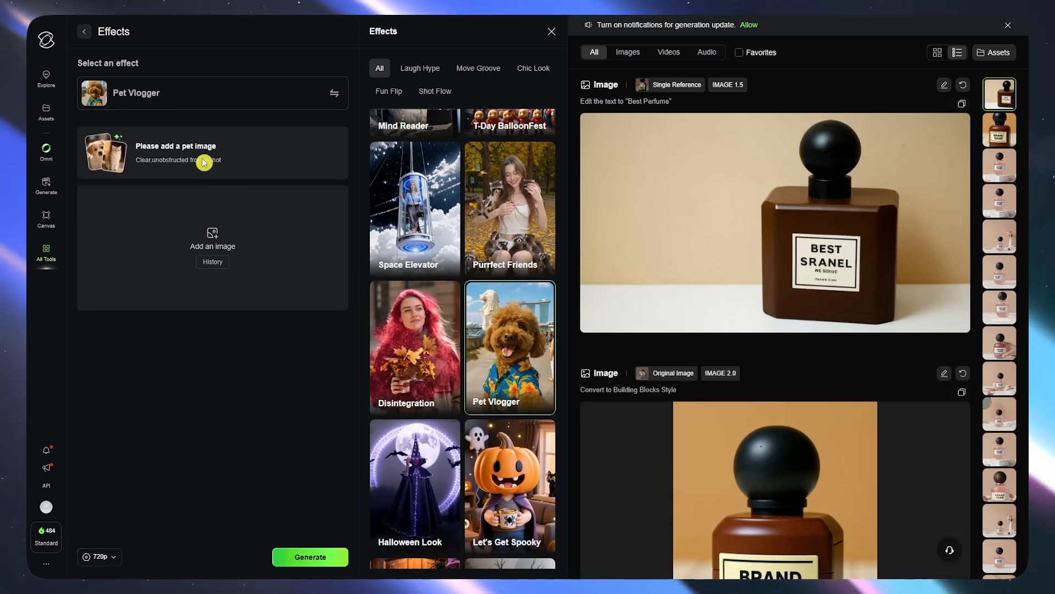
{"action": "left_click", "coordinate": [443, 232]}
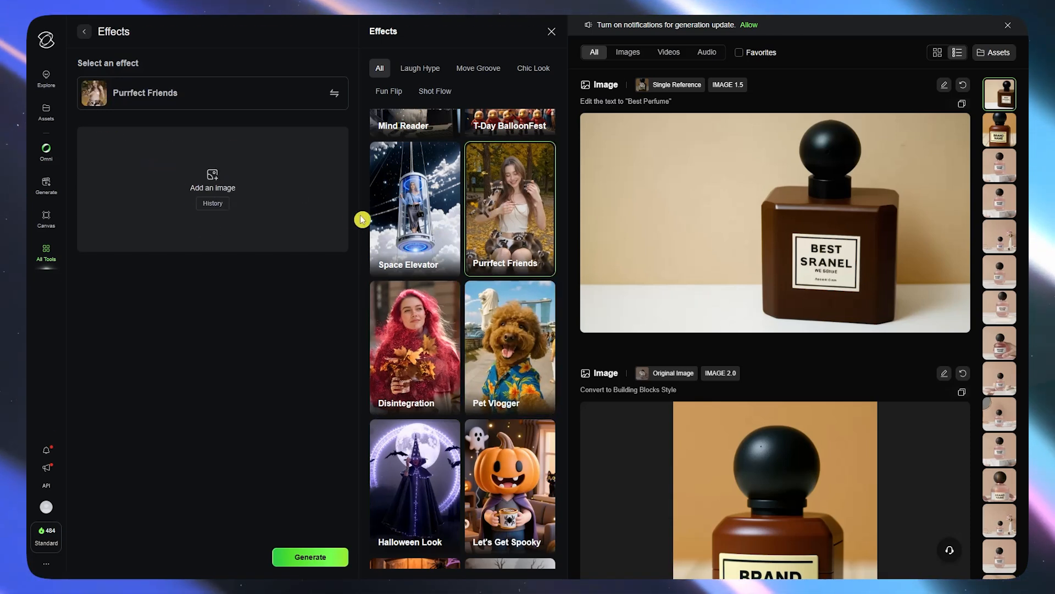
{"action": "scroll", "coordinate": [365, 199], "scroll_direction": "up", "scroll_amount": 5}
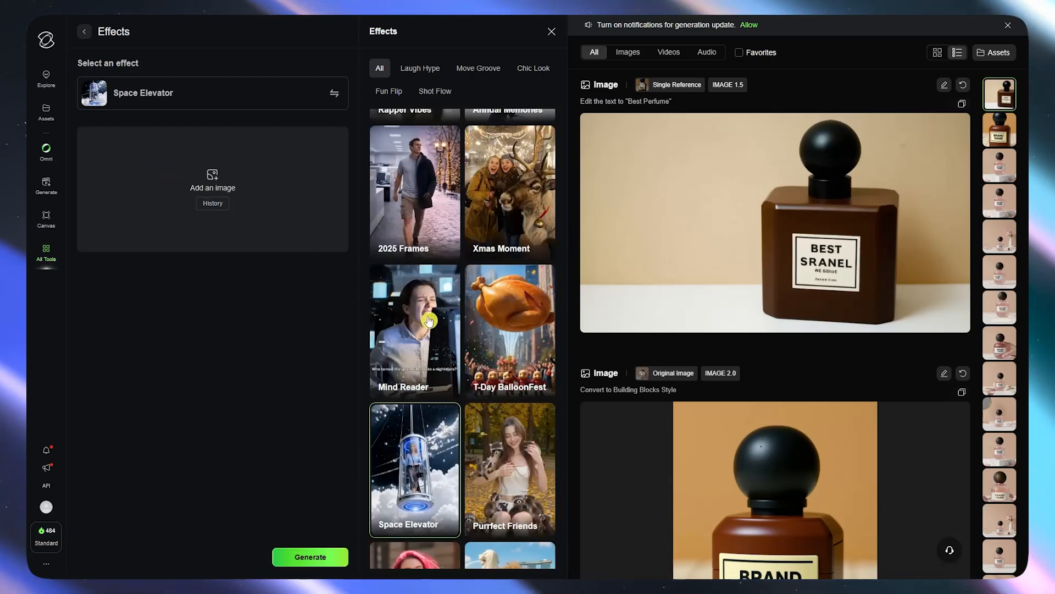
{"action": "scroll", "coordinate": [402, 302], "scroll_direction": "down", "scroll_amount": 6}
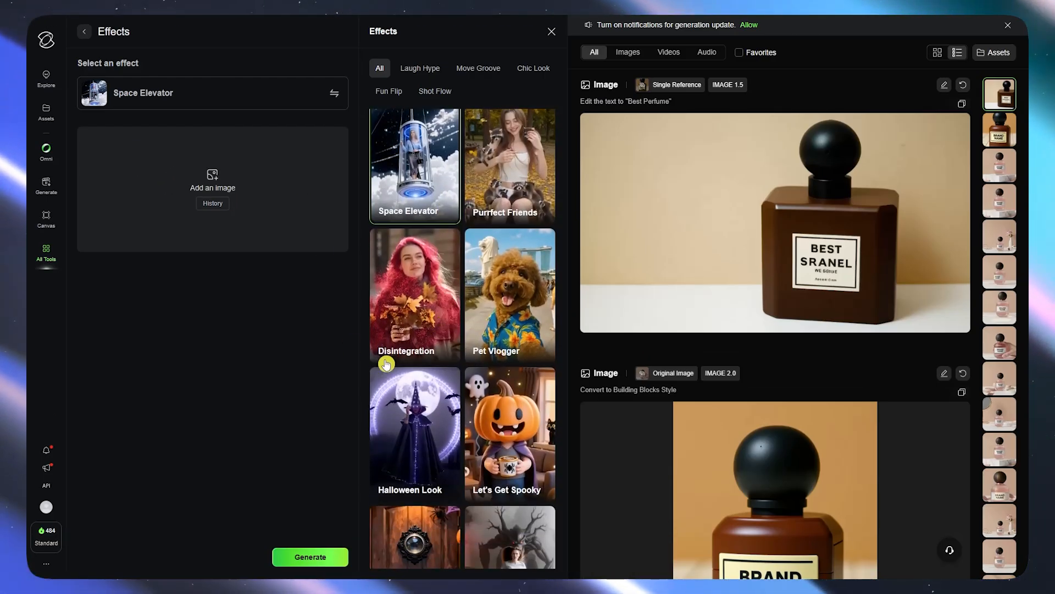
Step: Select the Halloween Look effect and add the portrait hf_20260125_115934_4fa32c9a-f53f-47c3-9aa3-32eaf3b8dff2.png from Downloads as its image
{"action": "left_click", "coordinate": [415, 434]}
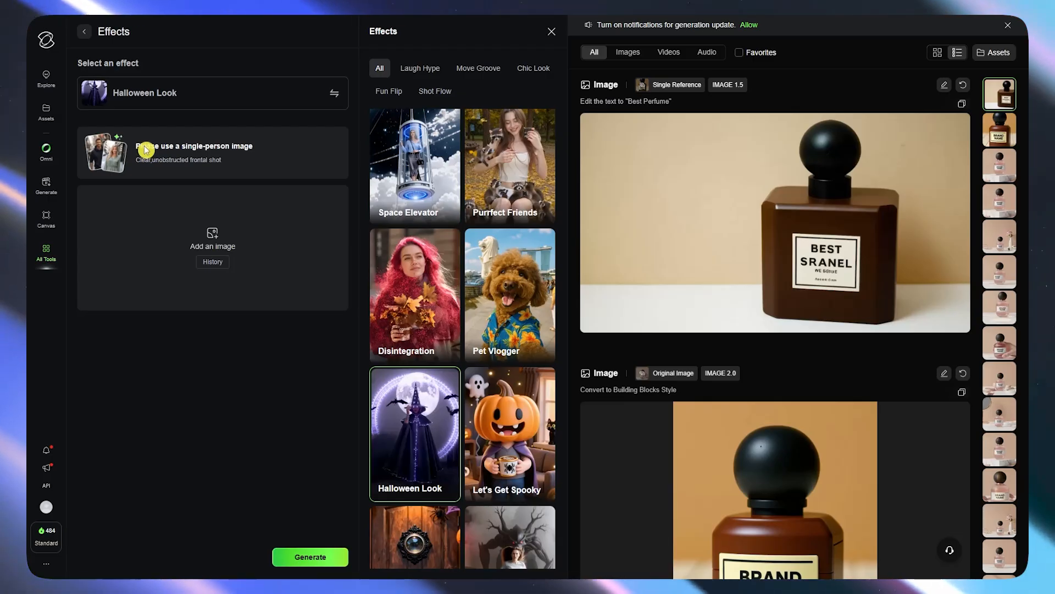
{"action": "left_click", "coordinate": [212, 241]}
{"action": "left_click", "coordinate": [247, 183]}
{"action": "scroll", "coordinate": [245, 180], "scroll_direction": "down", "scroll_amount": 2}
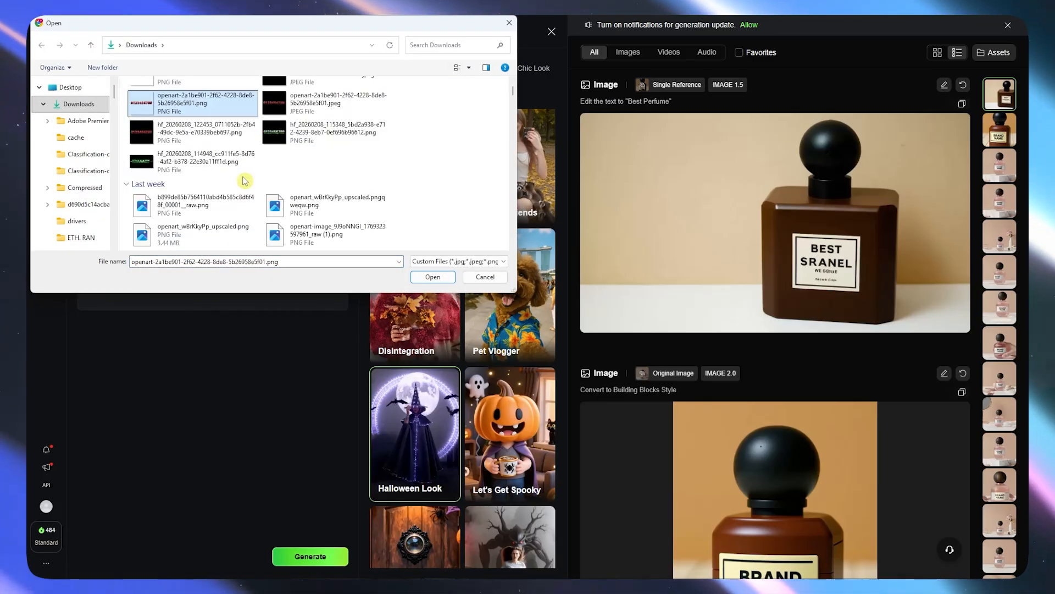
{"action": "scroll", "coordinate": [244, 180], "scroll_direction": "down", "scroll_amount": 5}
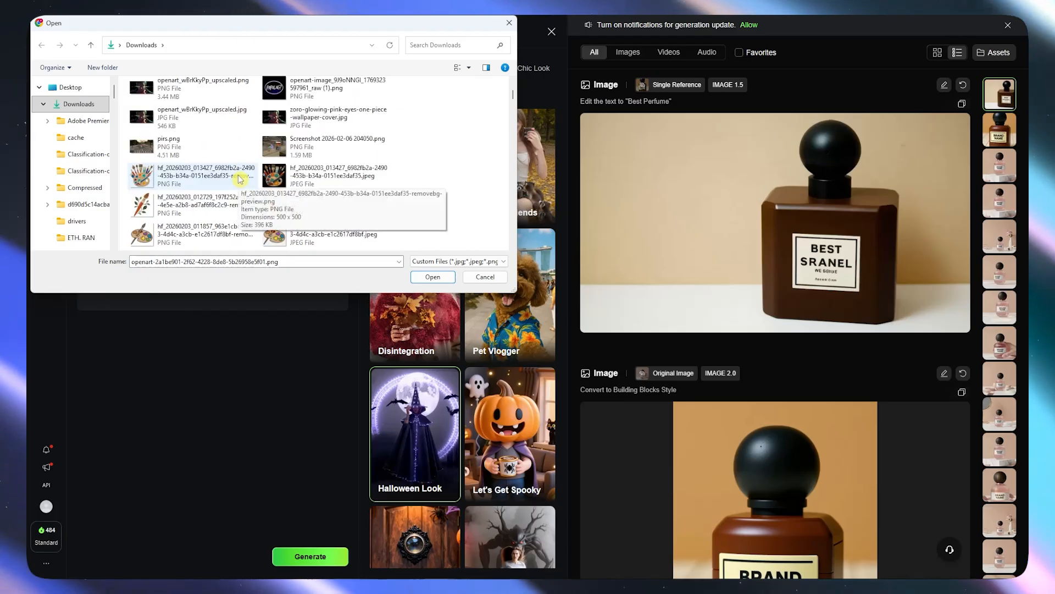
{"action": "scroll", "coordinate": [240, 179], "scroll_direction": "down", "scroll_amount": 5}
{"action": "scroll", "coordinate": [231, 176], "scroll_direction": "down", "scroll_amount": 3}
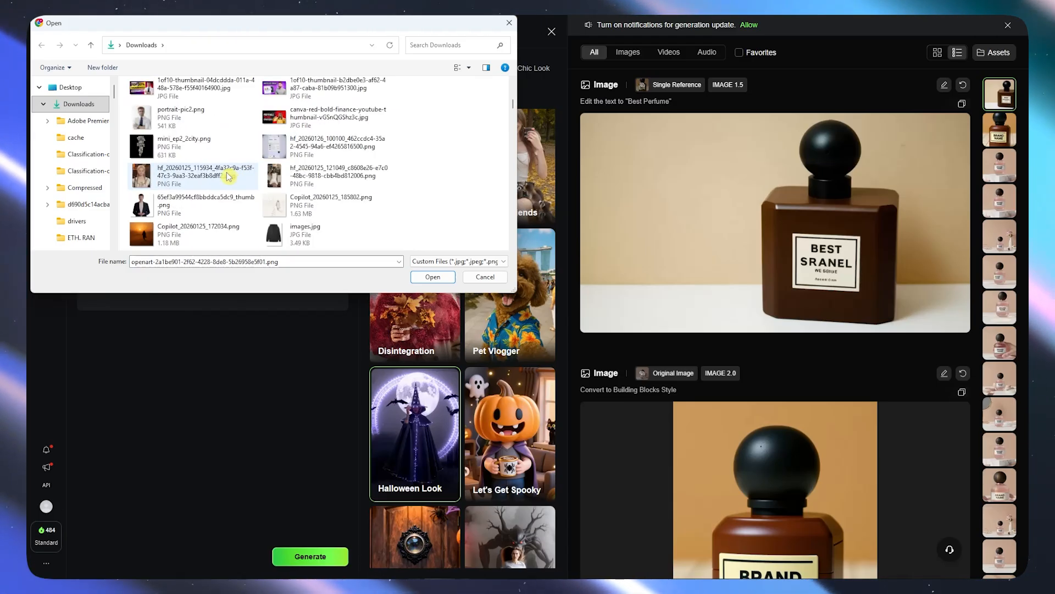
{"action": "left_click", "coordinate": [165, 117]}
{"action": "left_click", "coordinate": [167, 175]}
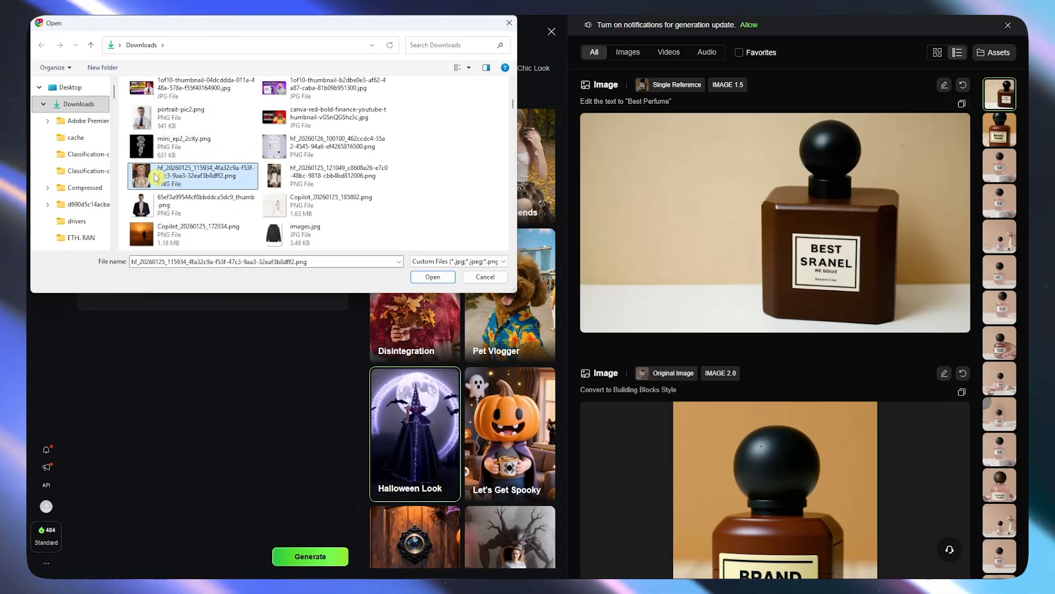
{"action": "left_click", "coordinate": [433, 276]}
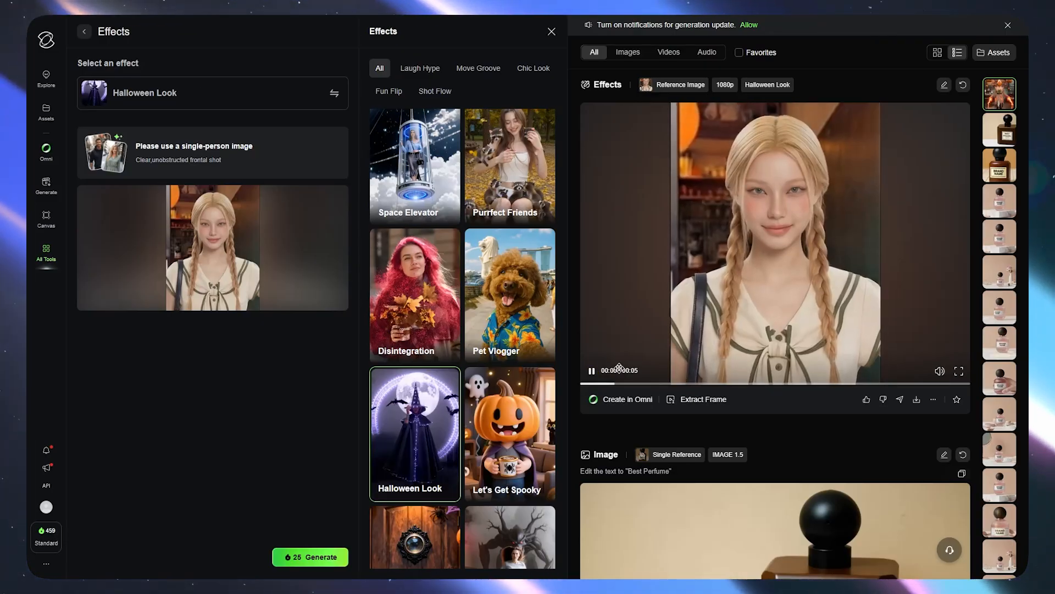
Step: Review the generated Halloween Look video, pausing and resuming it, and look over the other available effects
{"action": "left_click", "coordinate": [591, 374]}
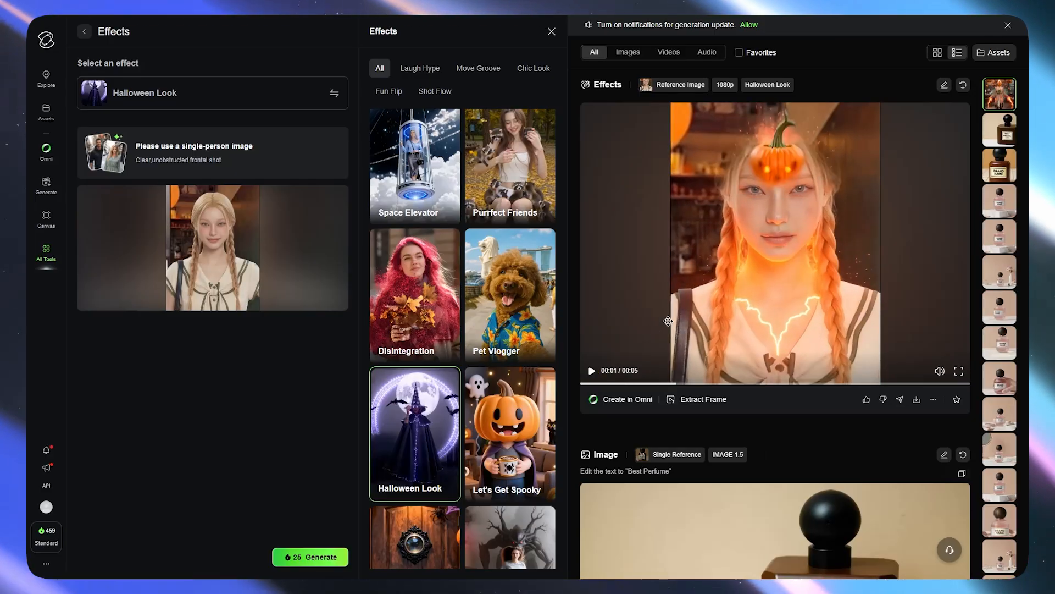
{"action": "left_click", "coordinate": [594, 373]}
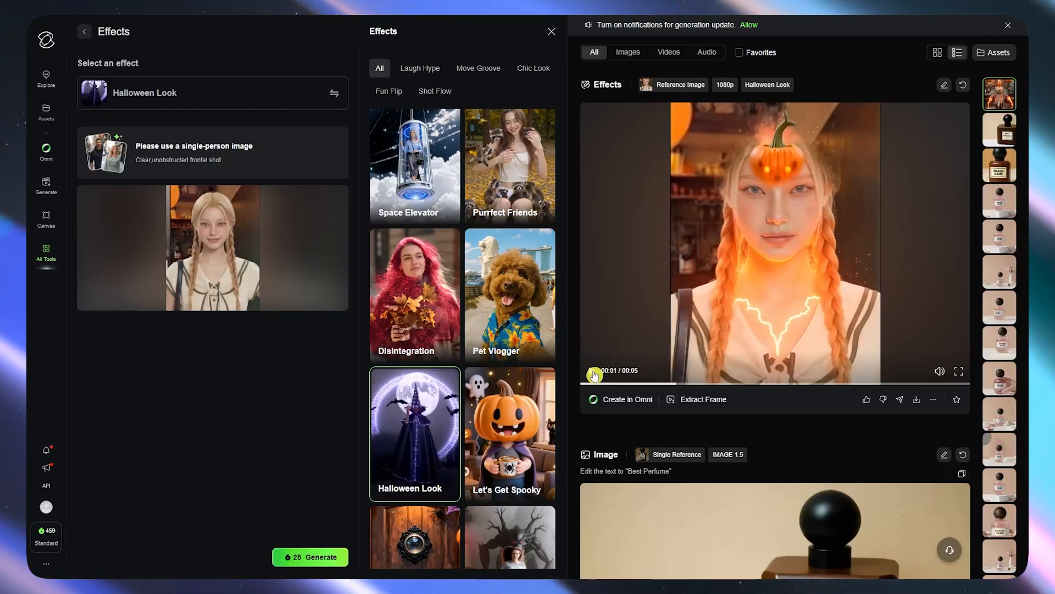
{"action": "scroll", "coordinate": [520, 286], "scroll_direction": "up", "scroll_amount": 5}
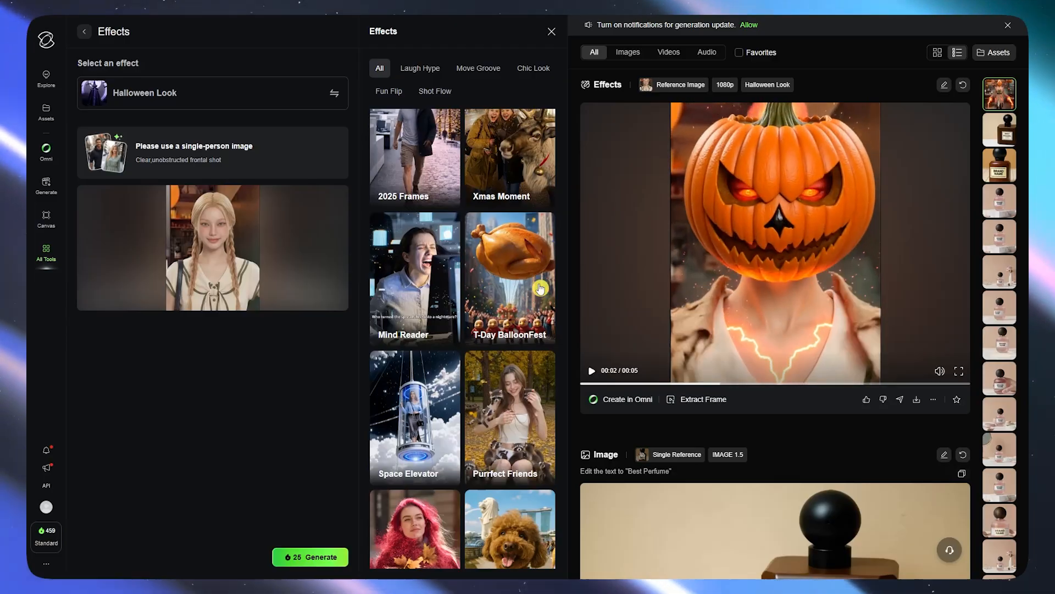
{"action": "scroll", "coordinate": [471, 287], "scroll_direction": "up", "scroll_amount": 3}
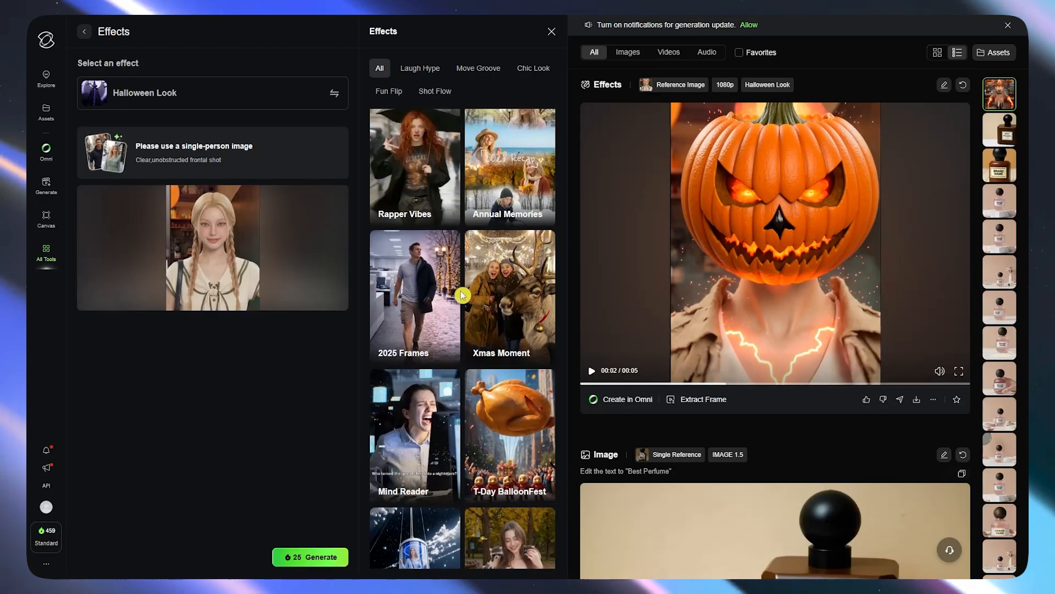
{"action": "scroll", "coordinate": [471, 287], "scroll_direction": "up", "scroll_amount": 2}
{"action": "scroll", "coordinate": [443, 281], "scroll_direction": "down", "scroll_amount": 5}
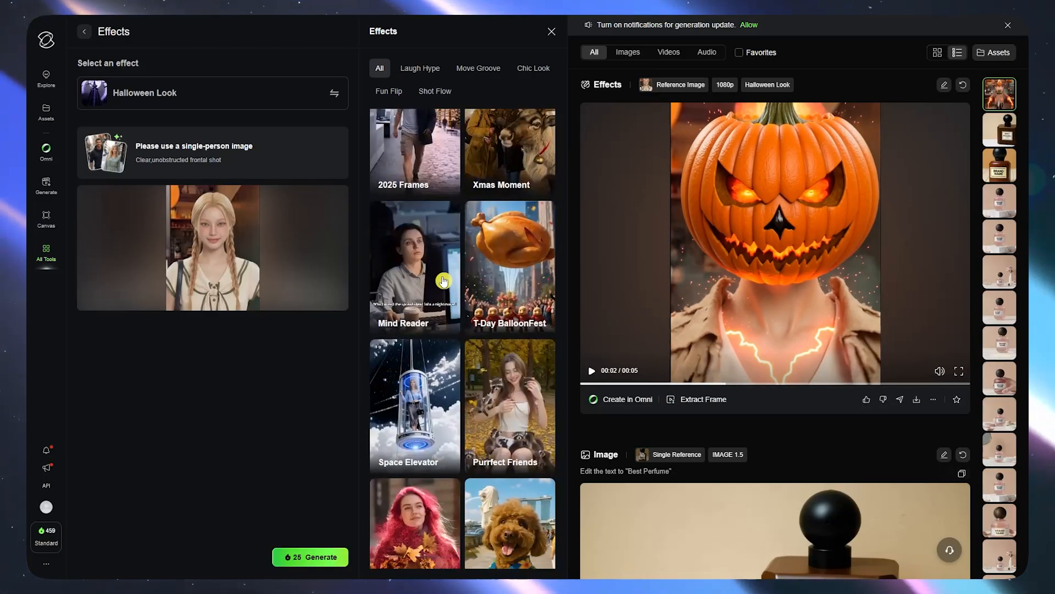
{"action": "scroll", "coordinate": [443, 282], "scroll_direction": "down", "scroll_amount": 12}
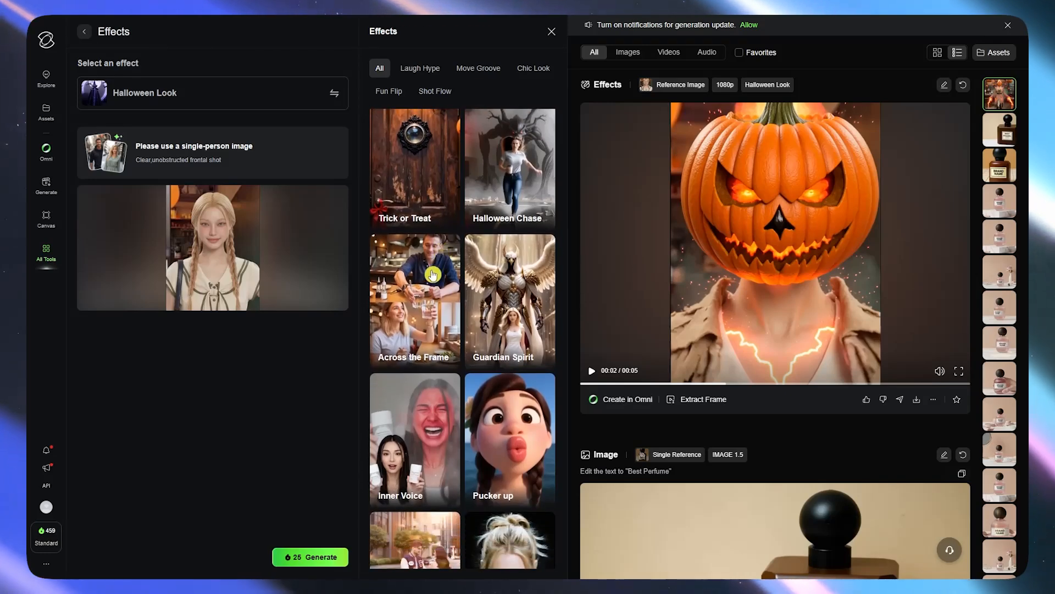
Step: Open the Custom Model training tool and examine its requirements for the frontal face video
{"action": "left_click", "coordinate": [46, 257]}
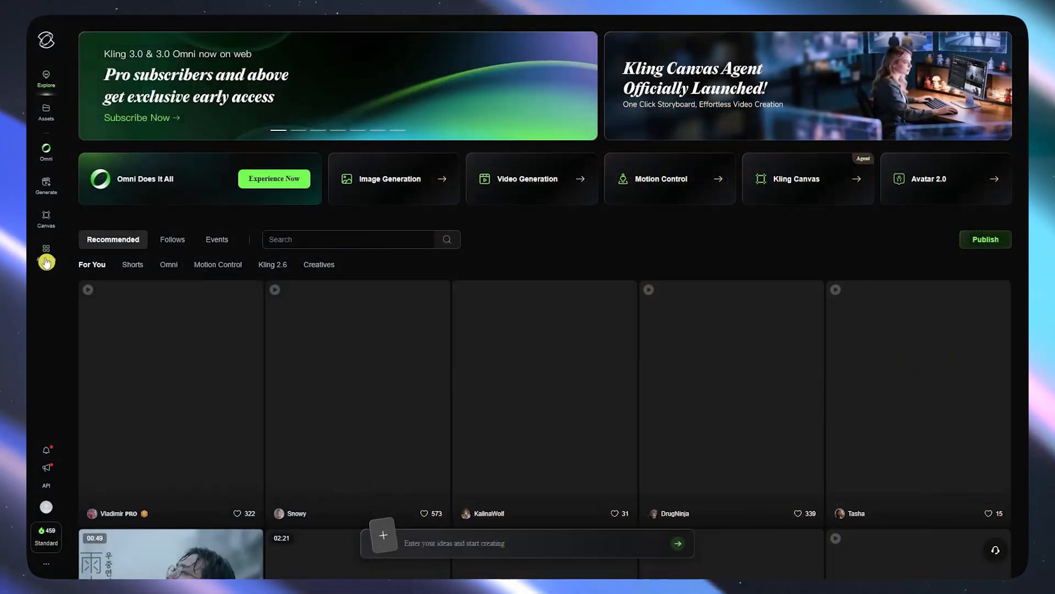
{"action": "left_click", "coordinate": [46, 254]}
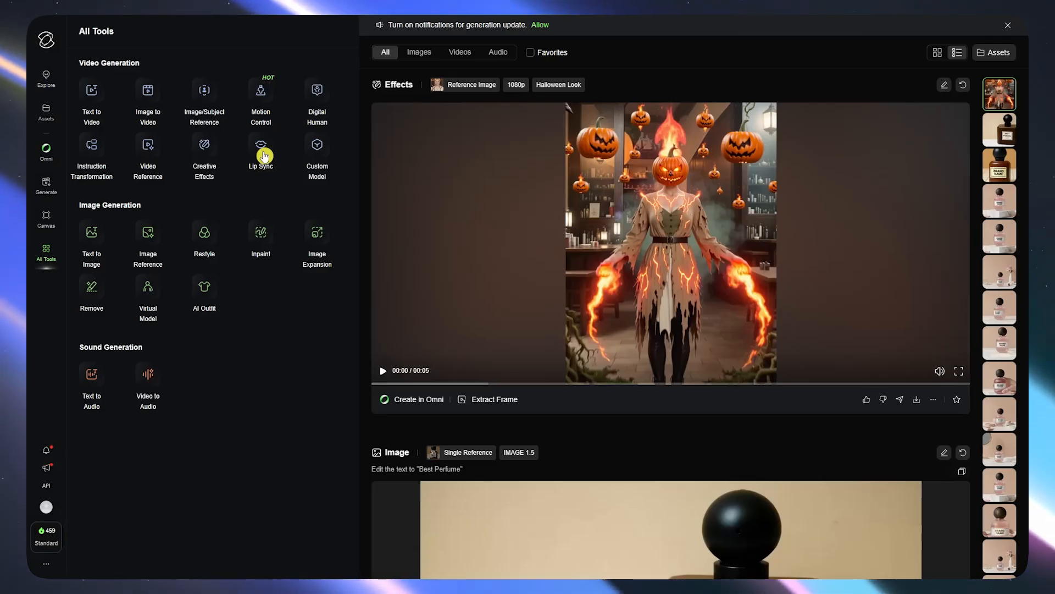
{"action": "left_click", "coordinate": [312, 150]}
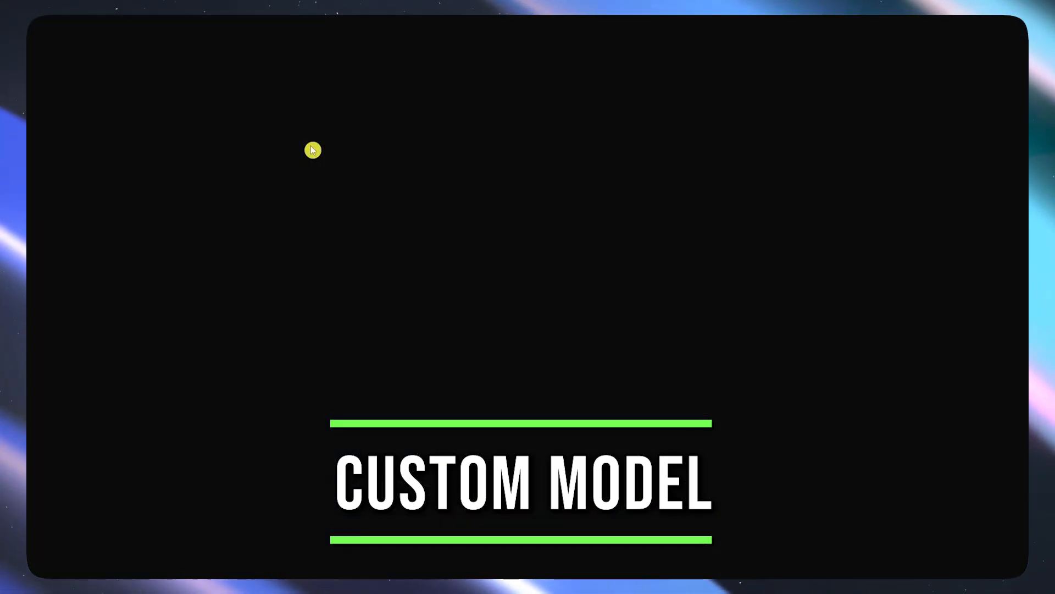
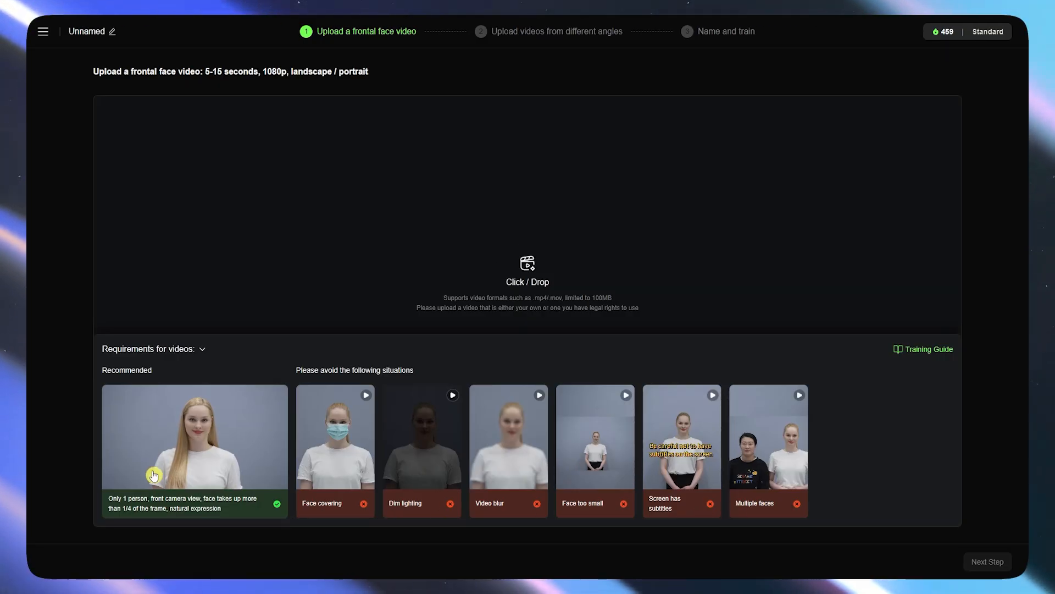
Step: Try to upload hf_20260125_114743_6262d77c-aaeb-41b8-afdc-5016664d4802.mp4 from Downloads as the frontal face video, and recheck the video requirements
{"action": "left_click", "coordinate": [524, 275]}
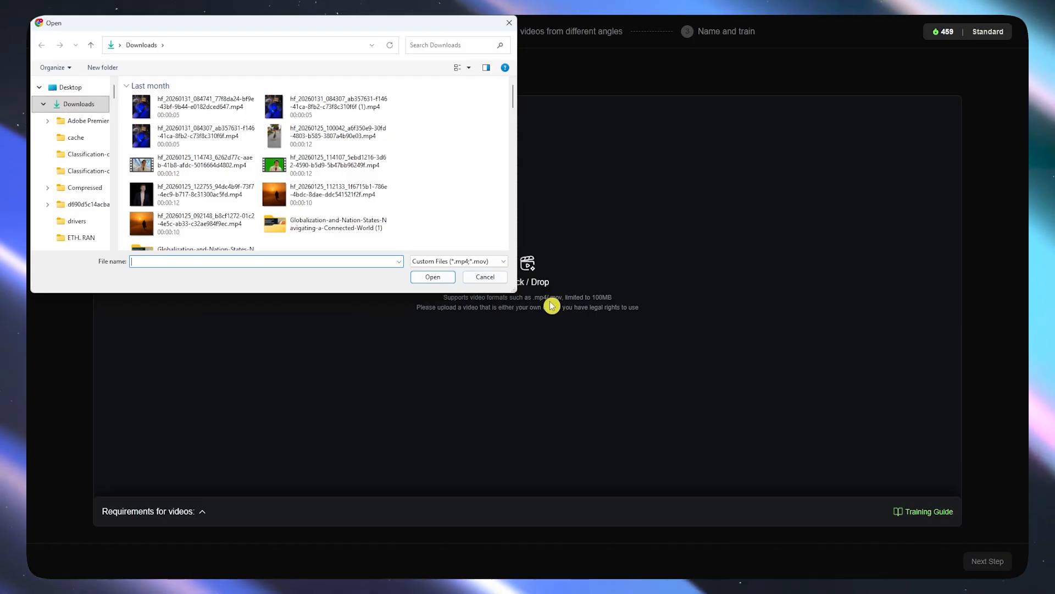
{"action": "left_click", "coordinate": [197, 165]}
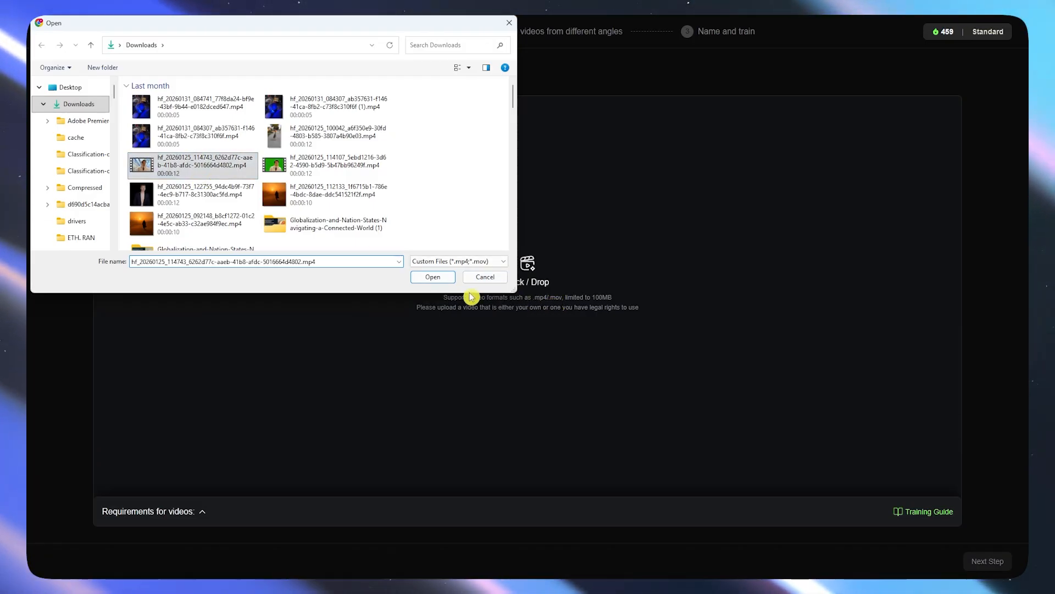
{"action": "left_click", "coordinate": [435, 278]}
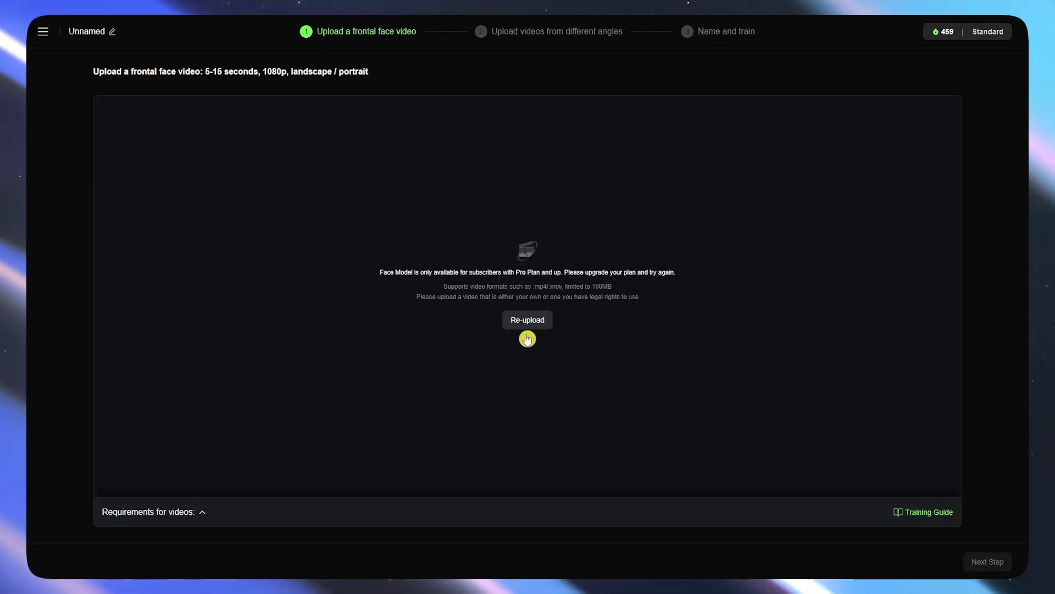
{"action": "mouse_move", "coordinate": [491, 44]}
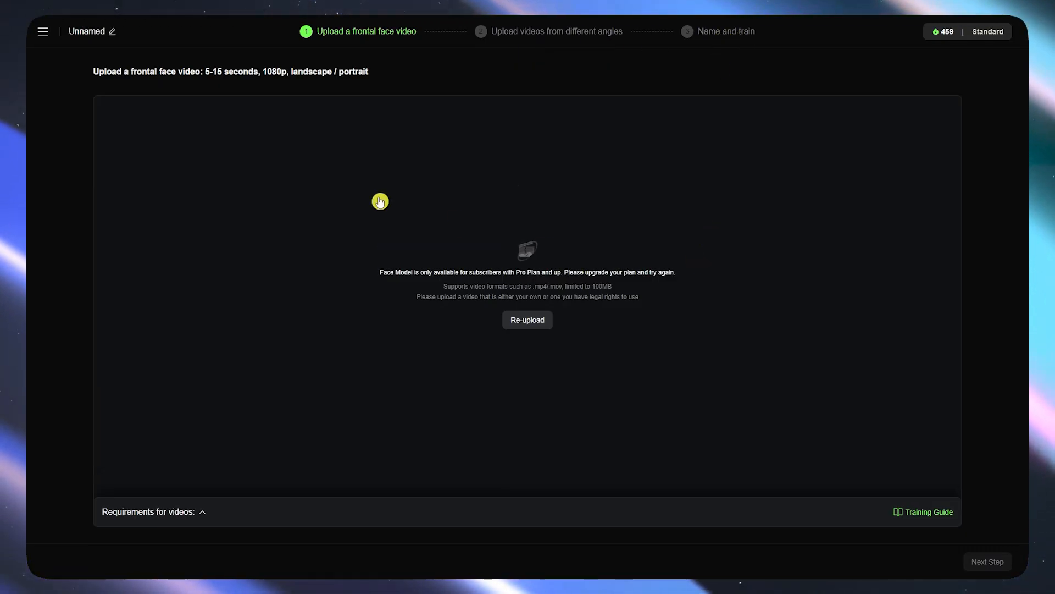
{"action": "left_click", "coordinate": [166, 512]}
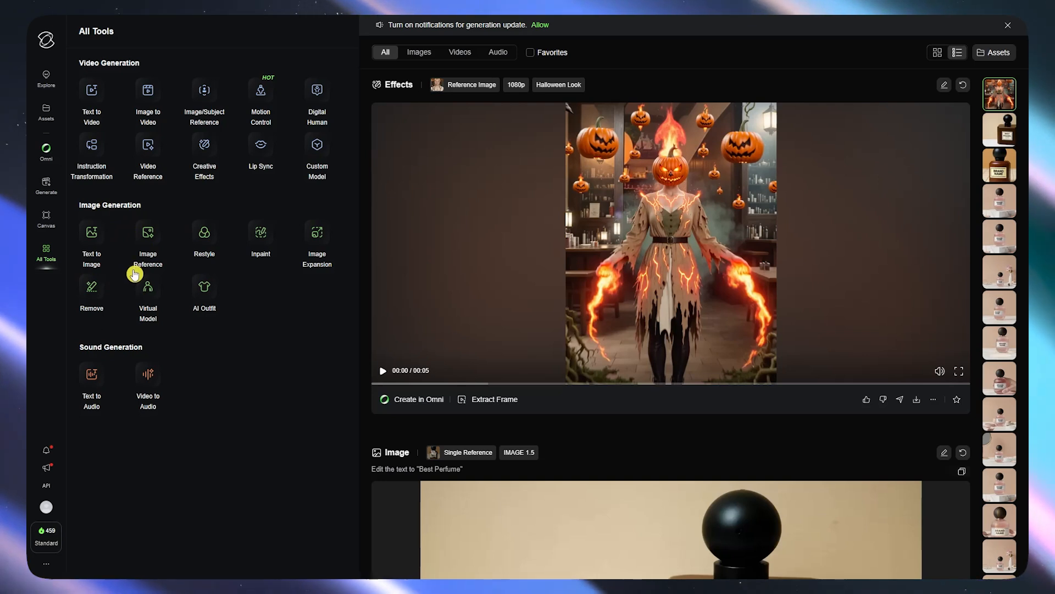
Step: Open the Restyle image tool and view its image reference option
{"action": "left_click", "coordinate": [208, 252]}
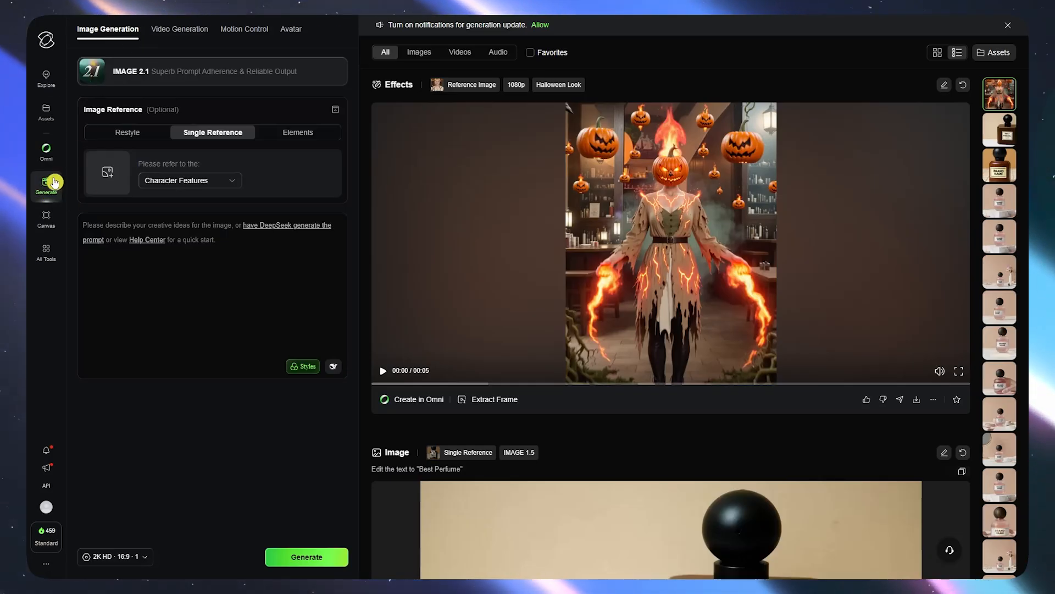
{"action": "left_click", "coordinate": [140, 138]}
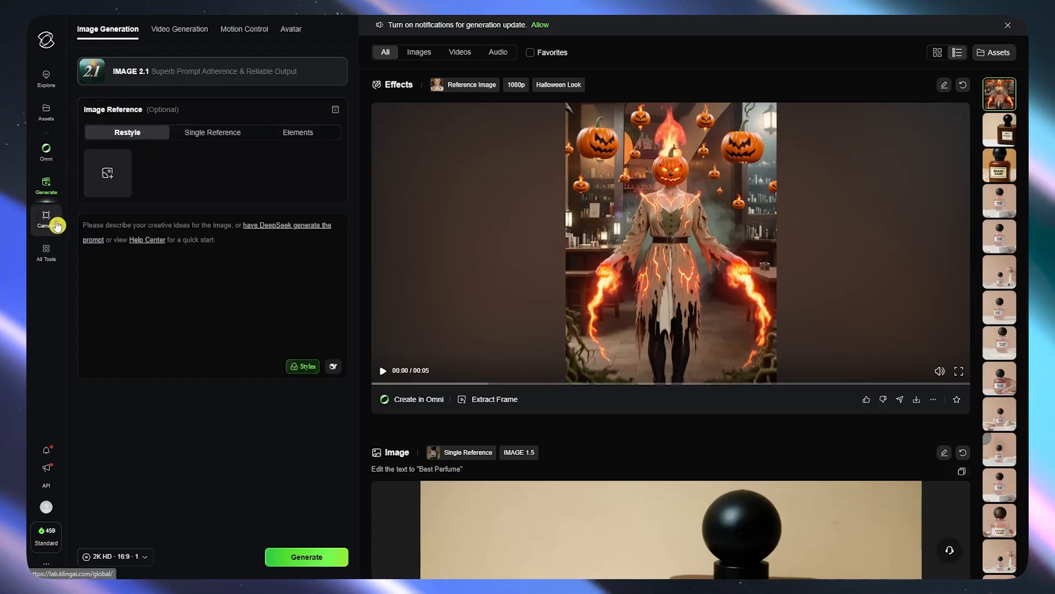
Step: Open the Inpaint tool and load 1of10-thumbnail-b2dbe0e3-af62-4a87-caba-81b09b951300.jpg from Downloads
{"action": "left_click", "coordinate": [52, 256]}
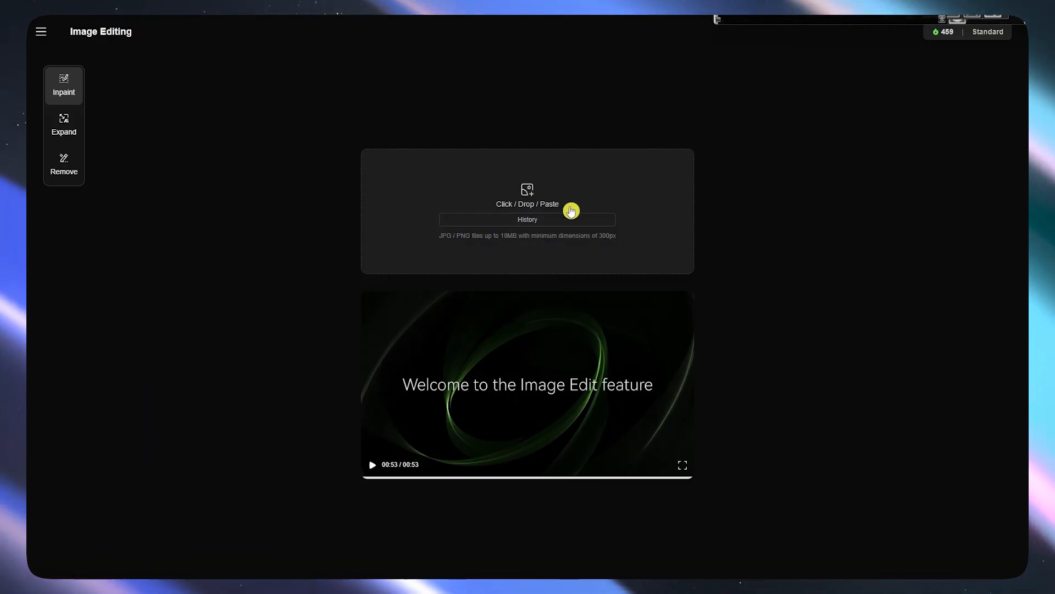
{"action": "left_click", "coordinate": [540, 203]}
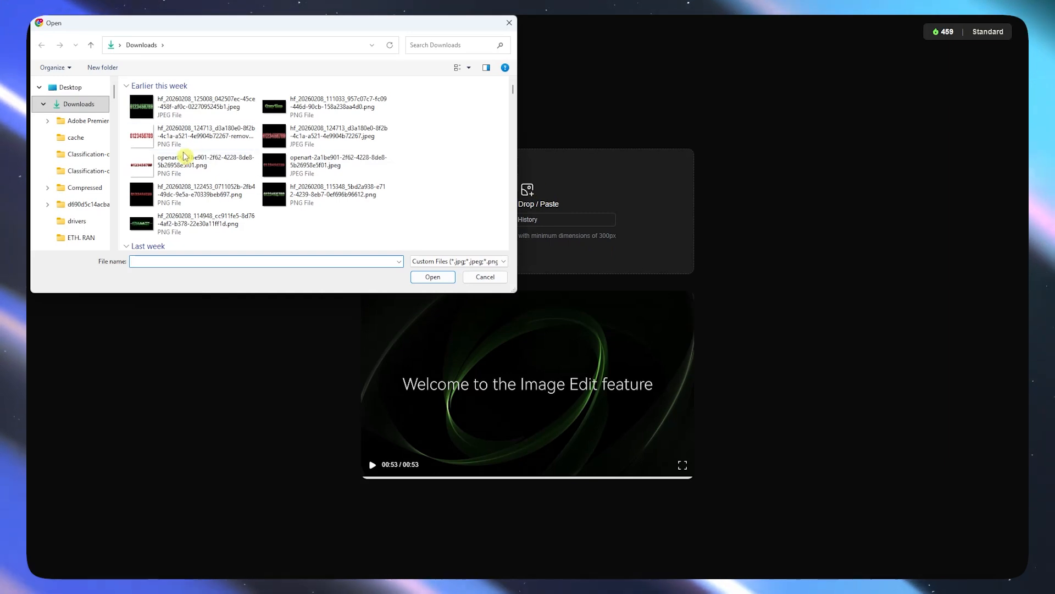
{"action": "left_click", "coordinate": [324, 165]}
{"action": "scroll", "coordinate": [431, 144], "scroll_direction": "down", "scroll_amount": 3}
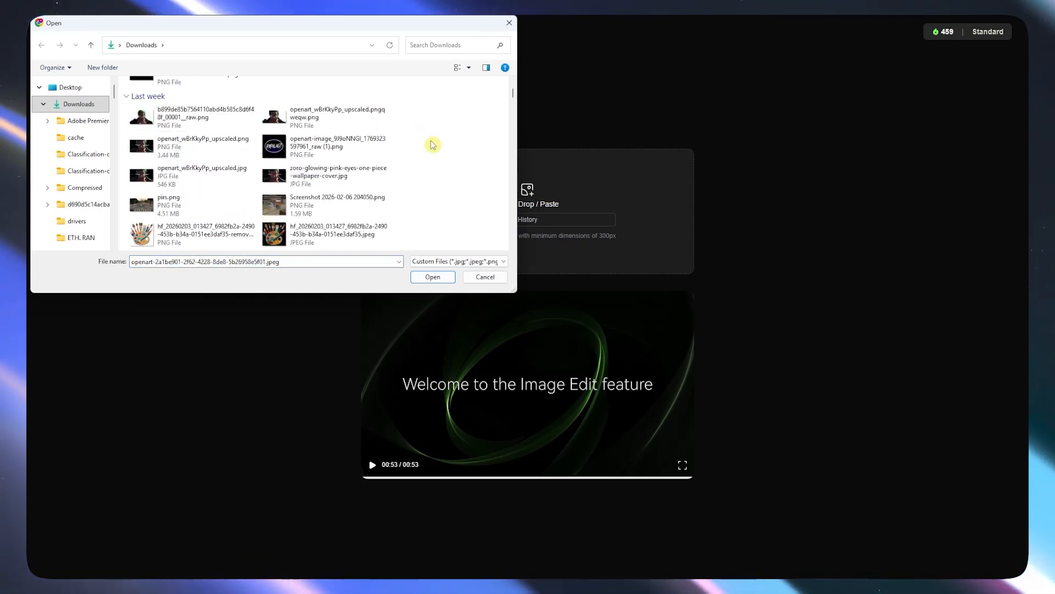
{"action": "scroll", "coordinate": [427, 182], "scroll_direction": "down", "scroll_amount": 5}
{"action": "scroll", "coordinate": [427, 181], "scroll_direction": "up", "scroll_amount": 4}
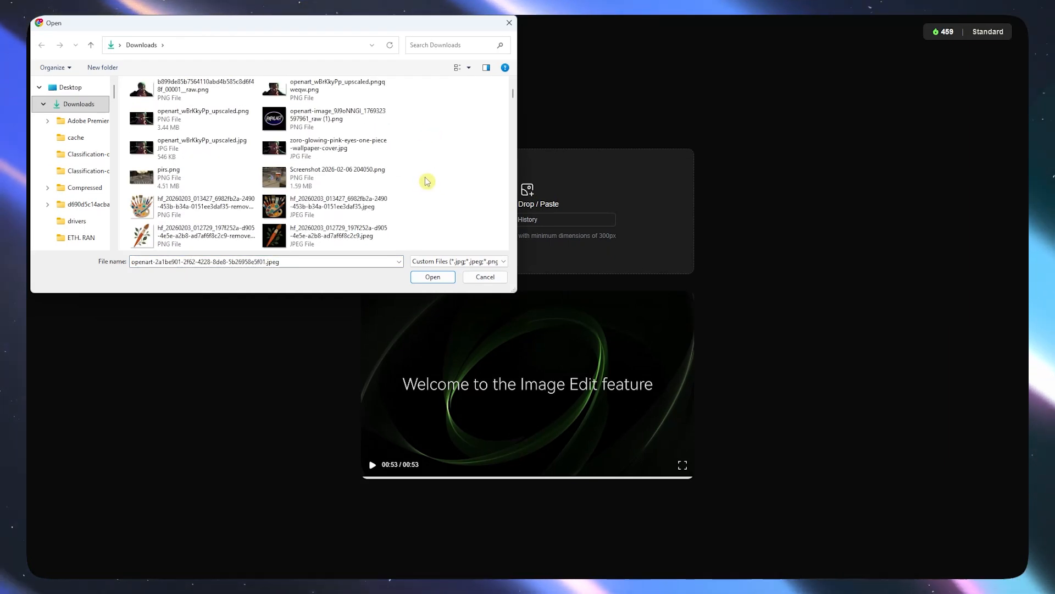
{"action": "scroll", "coordinate": [427, 179], "scroll_direction": "down", "scroll_amount": 5}
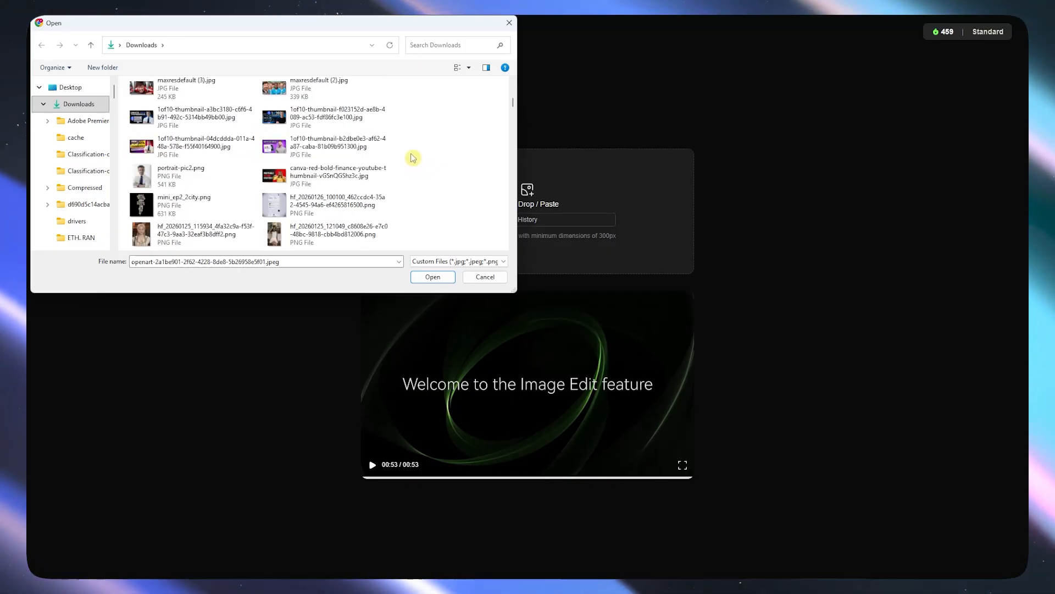
{"action": "left_click", "coordinate": [293, 150]}
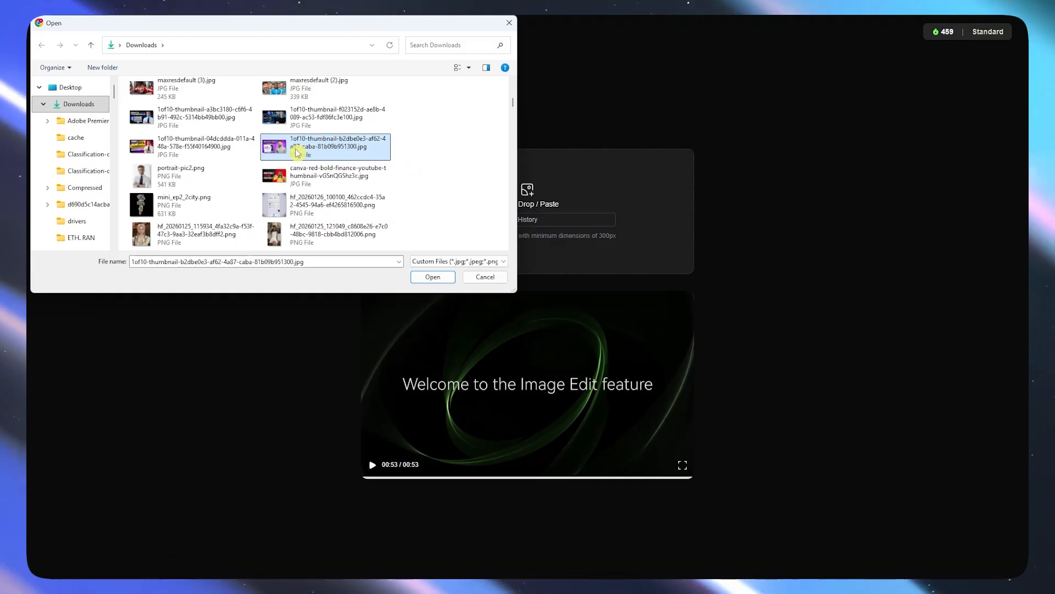
{"action": "left_click", "coordinate": [434, 277]}
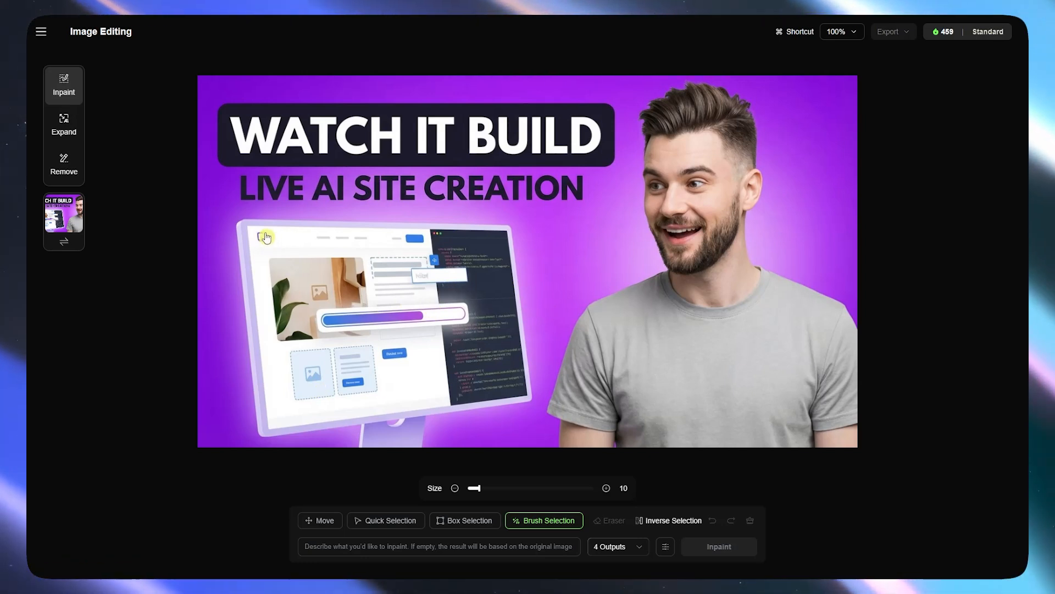
Step: Brush-select the small logo on the monitor's web page and try Quick Selection on the monitor
{"action": "left_click_drag", "start_coordinate": [268, 240], "coordinate": [263, 236]}
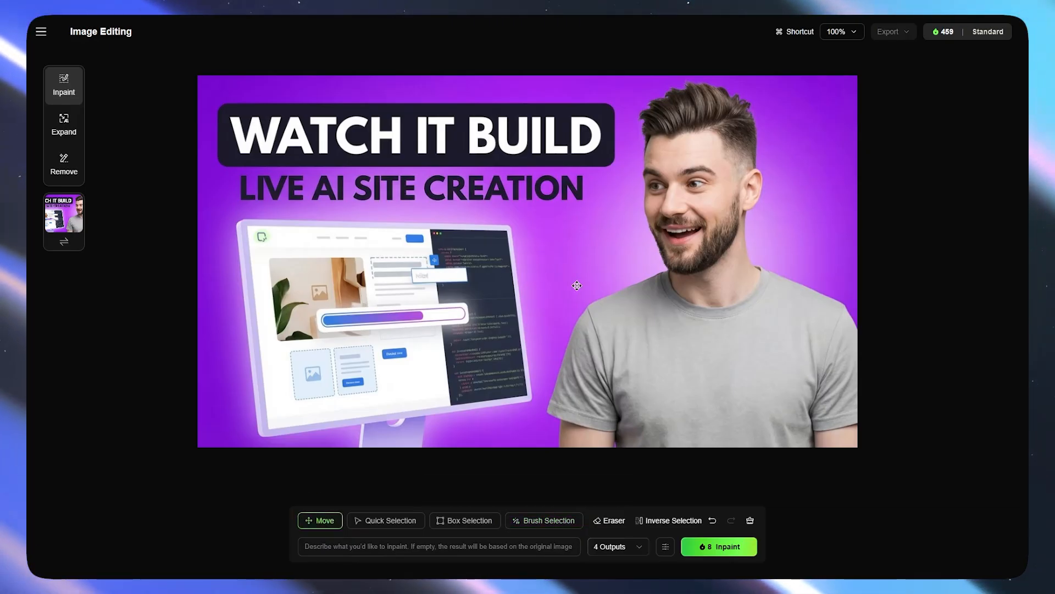
{"action": "left_click", "coordinate": [380, 520]}
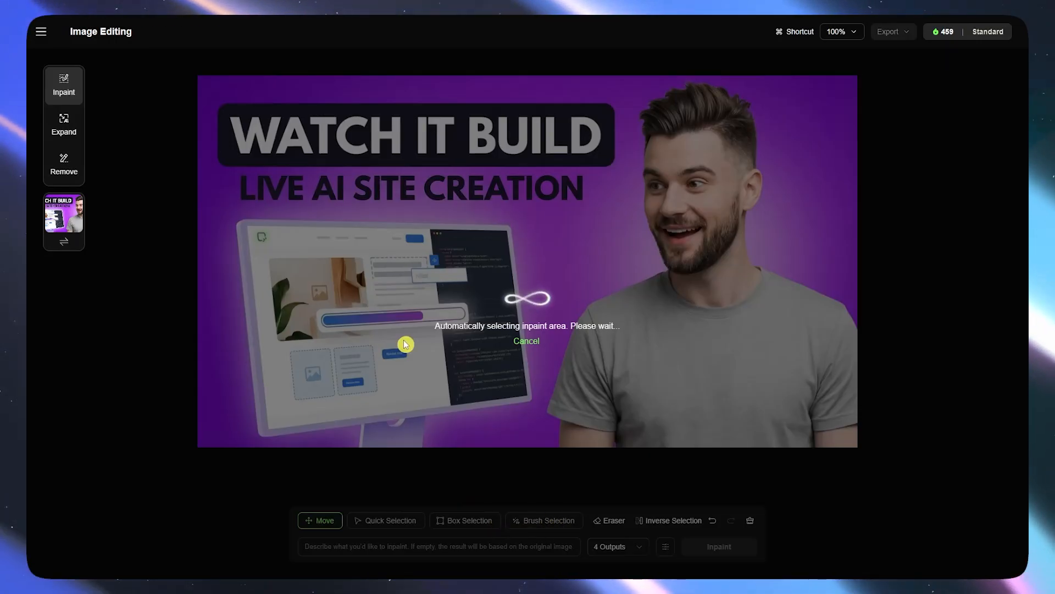
{"action": "left_click", "coordinate": [452, 389]}
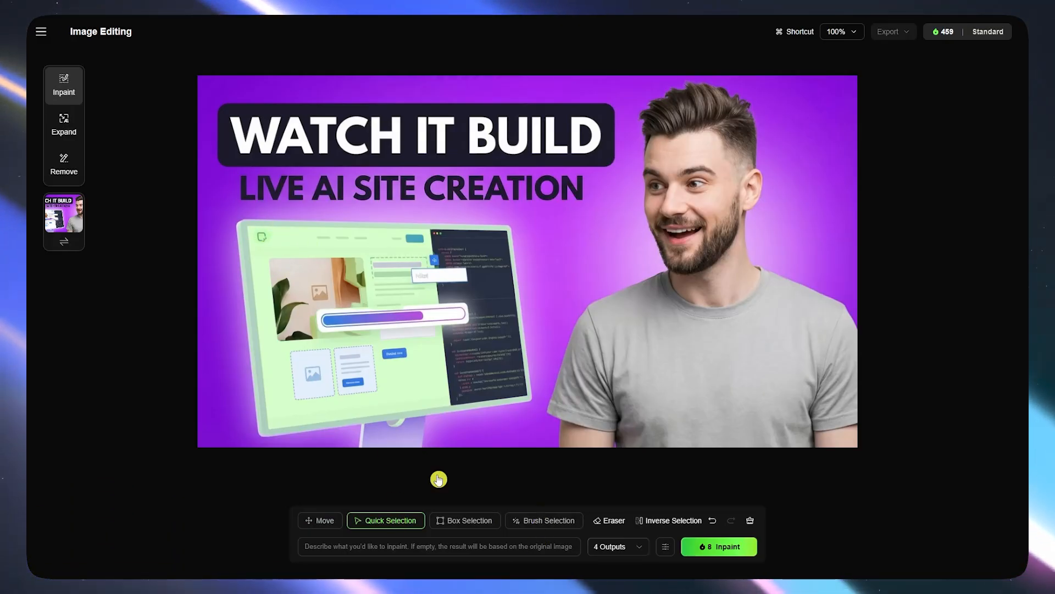
Step: Add the man's body and hair to the inpaint area with Quick Selection
{"action": "left_click", "coordinate": [402, 512]}
{"action": "left_click", "coordinate": [695, 306]}
{"action": "left_click", "coordinate": [709, 128]}
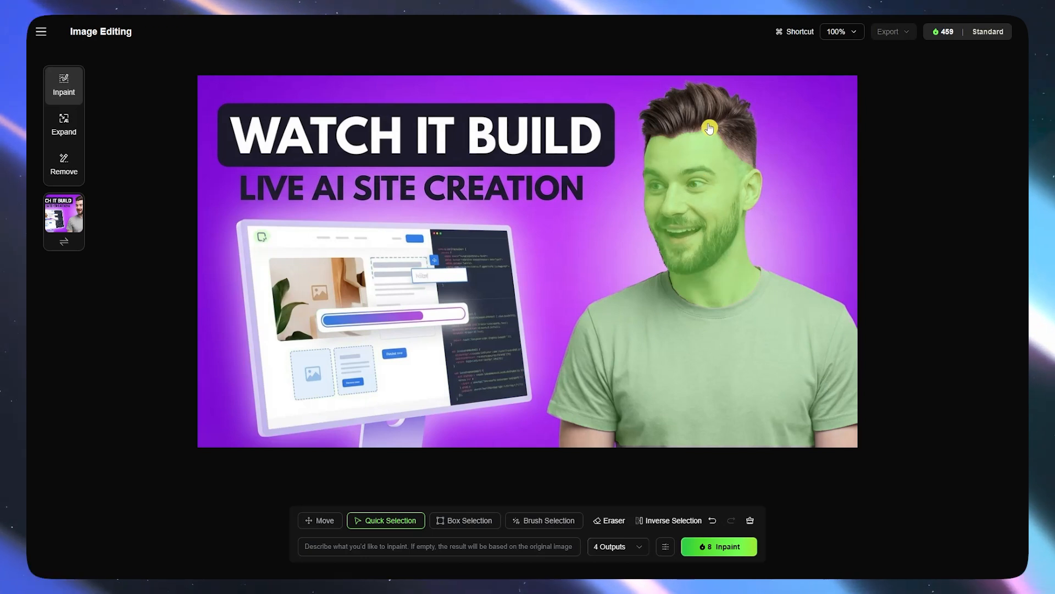
{"action": "left_click", "coordinate": [737, 125]}
Step: Quick-select letters and the dark banner of the WATCH IT BUILD title, and box-select both headline lines
{"action": "left_click", "coordinate": [538, 135]}
{"action": "left_click", "coordinate": [505, 133]}
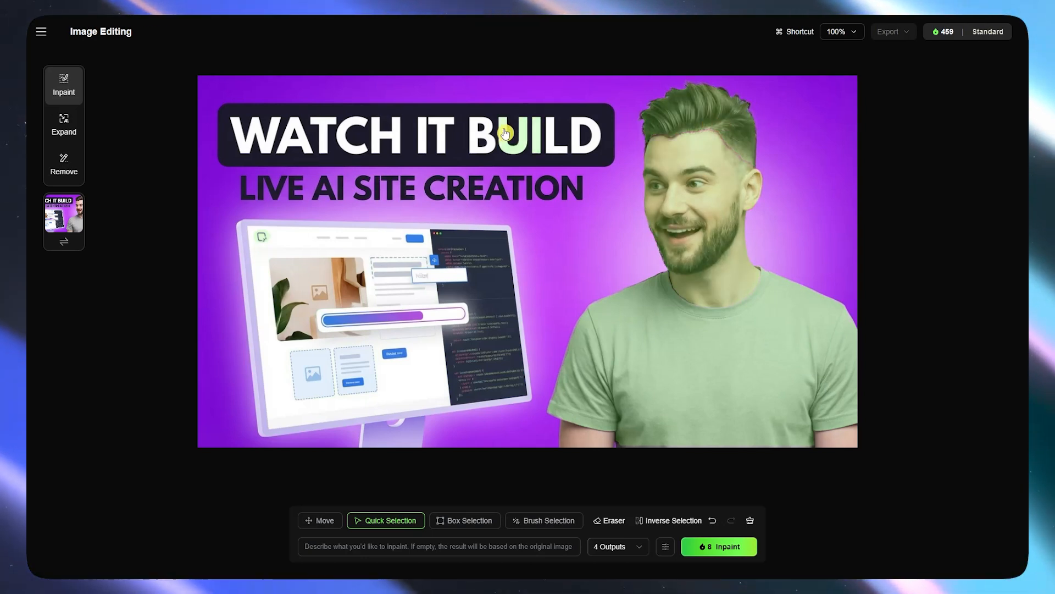
{"action": "left_click", "coordinate": [459, 118]}
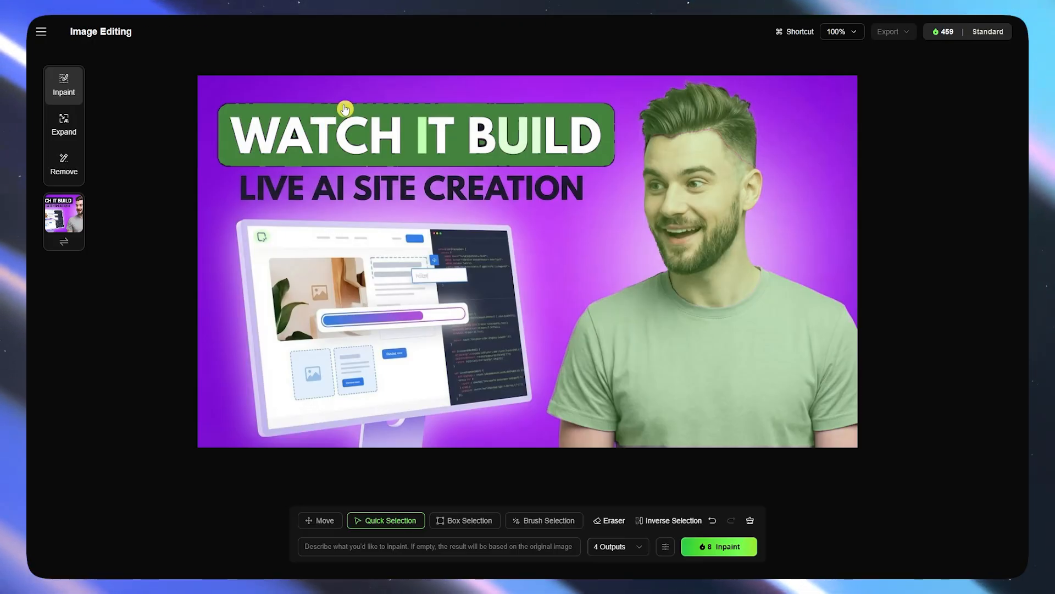
{"action": "left_click", "coordinate": [358, 155]}
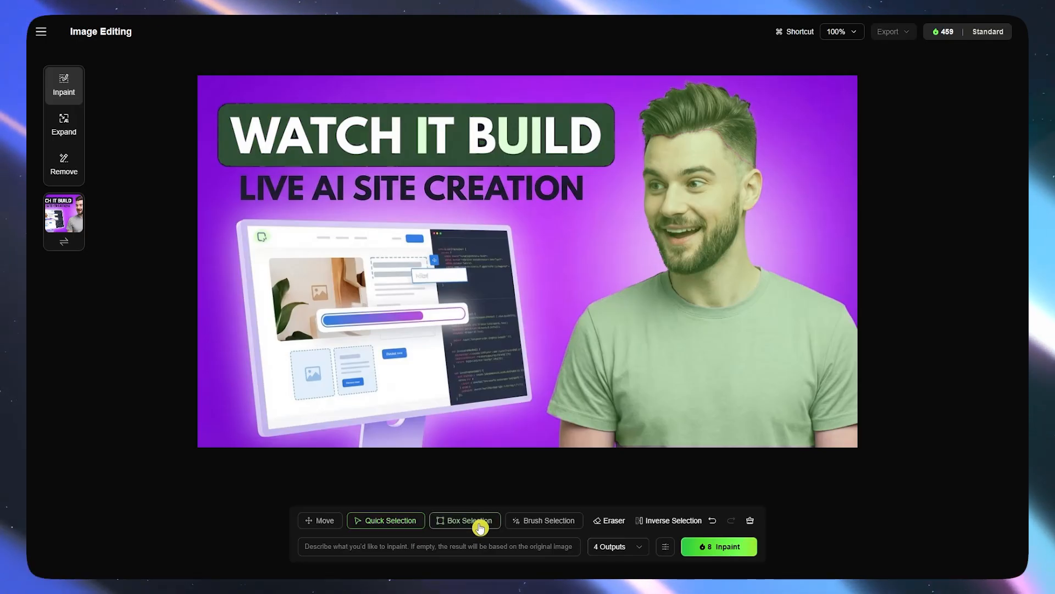
{"action": "mouse_move", "coordinate": [222, 103]}
{"action": "left_mouse_down"}
{"action": "mouse_move", "coordinate": [305, 162]}
{"action": "mouse_move", "coordinate": [552, 288]}
{"action": "mouse_move", "coordinate": [614, 240]}
{"action": "mouse_move", "coordinate": [622, 209]}
{"action": "left_mouse_up"}
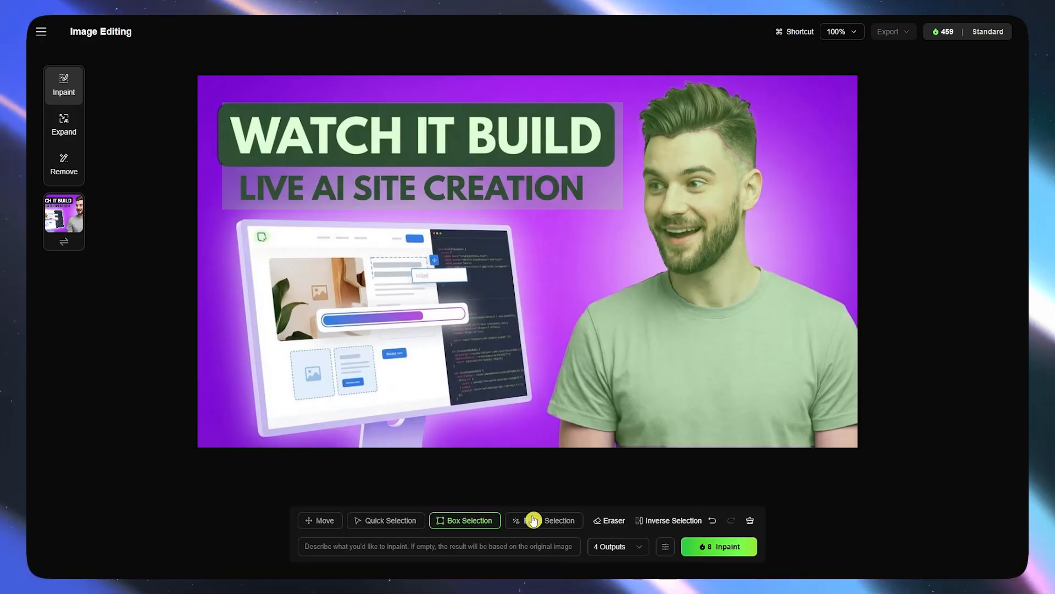
Step: Erase part of the selection over the man's face at size 10, and undo the last selection changes
{"action": "left_click", "coordinate": [547, 523]}
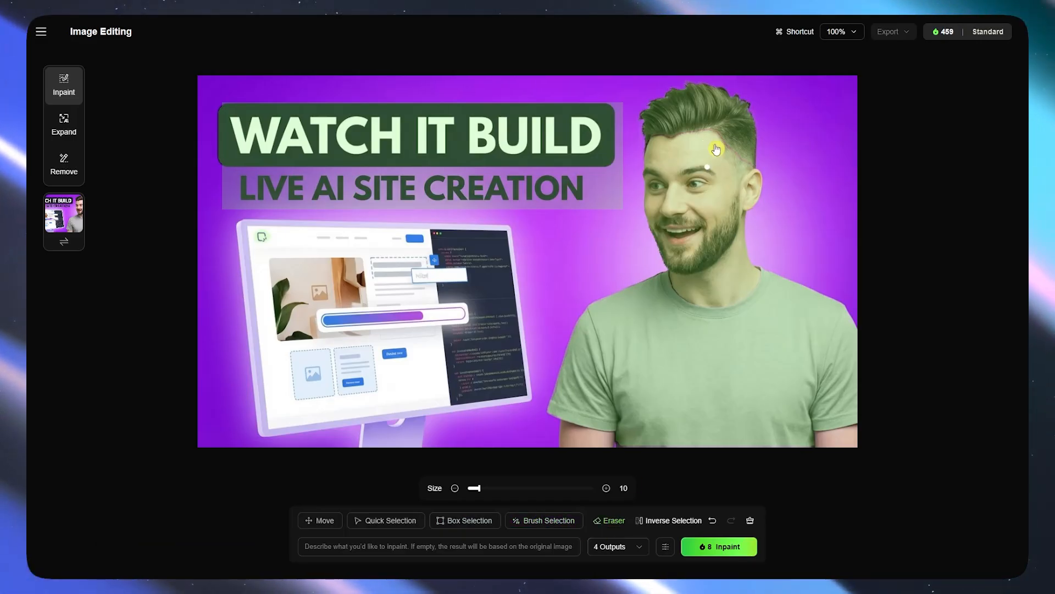
{"action": "mouse_move", "coordinate": [734, 174]}
{"action": "left_mouse_down"}
{"action": "mouse_move", "coordinate": [689, 160]}
{"action": "mouse_move", "coordinate": [674, 189]}
{"action": "mouse_move", "coordinate": [688, 172]}
{"action": "mouse_move", "coordinate": [694, 186]}
{"action": "mouse_move", "coordinate": [722, 184]}
{"action": "mouse_move", "coordinate": [694, 205]}
{"action": "mouse_move", "coordinate": [704, 225]}
{"action": "left_mouse_up"}
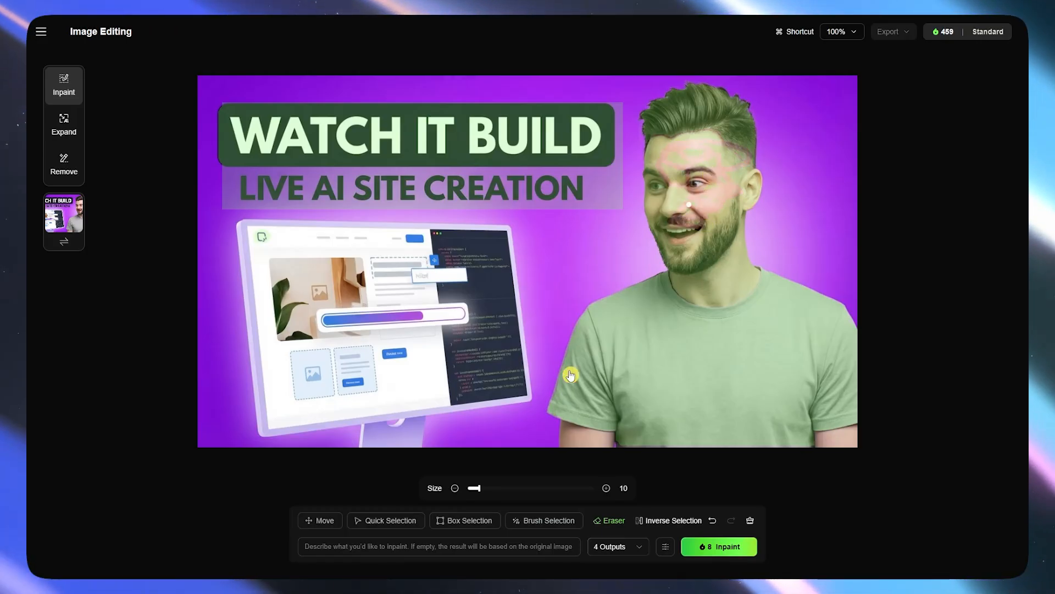
{"action": "left_click", "coordinate": [710, 522]}
{"action": "left_click", "coordinate": [712, 522]}
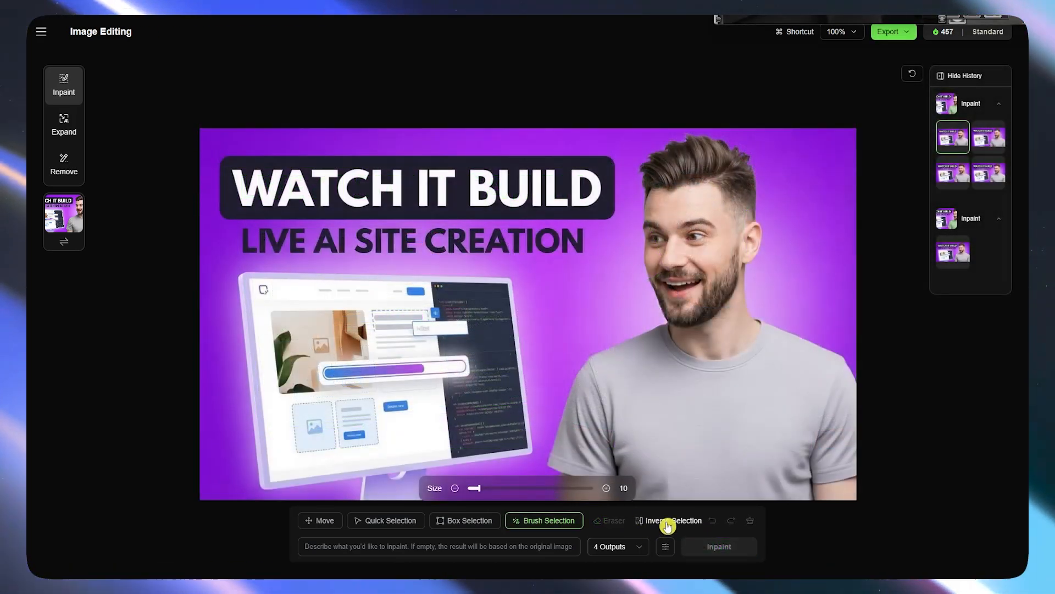
Step: Quick-select the man's gray T-shirt, invert the selection to cover everything else, and invert it back
{"action": "left_click", "coordinate": [393, 525]}
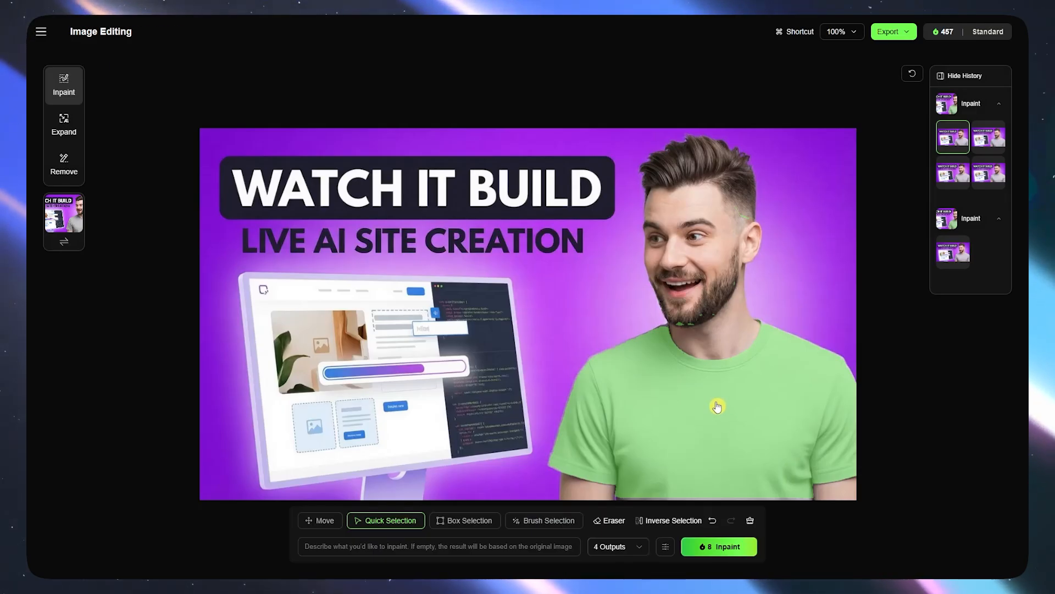
{"action": "left_click", "coordinate": [671, 521]}
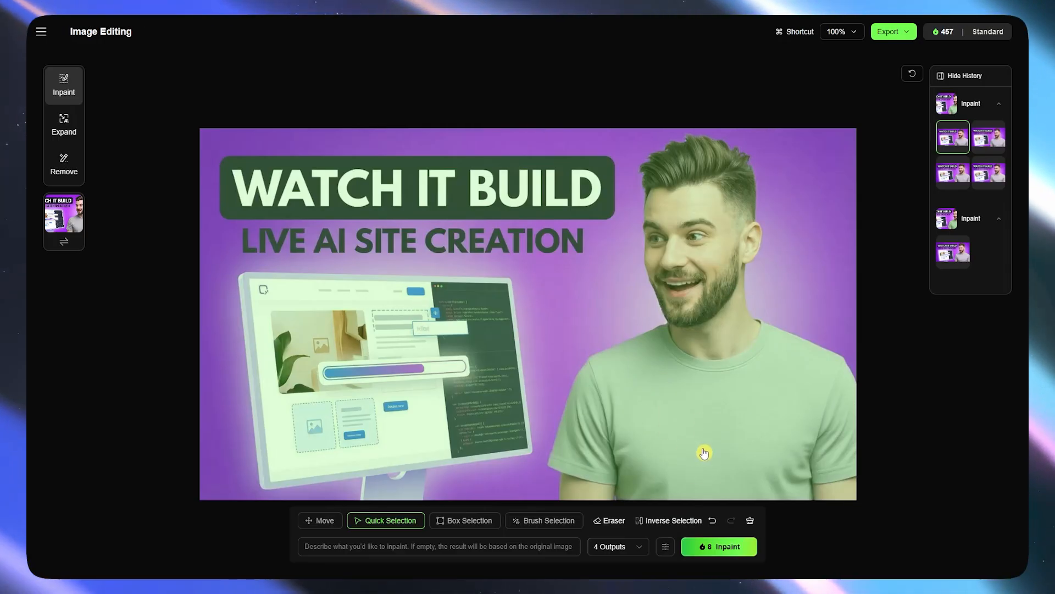
{"action": "left_click", "coordinate": [634, 442]}
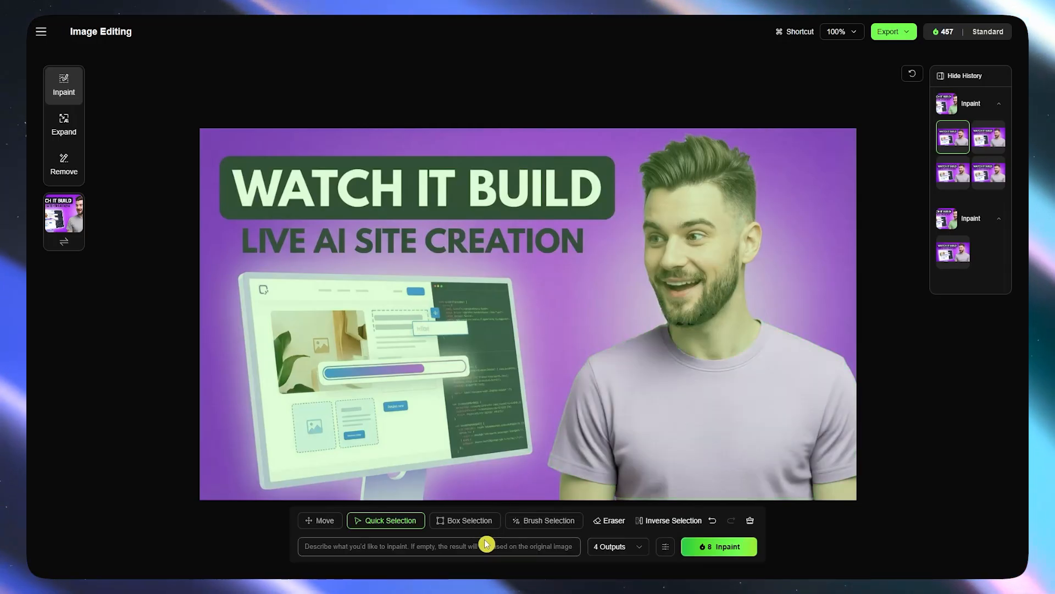
{"action": "left_click", "coordinate": [669, 527]}
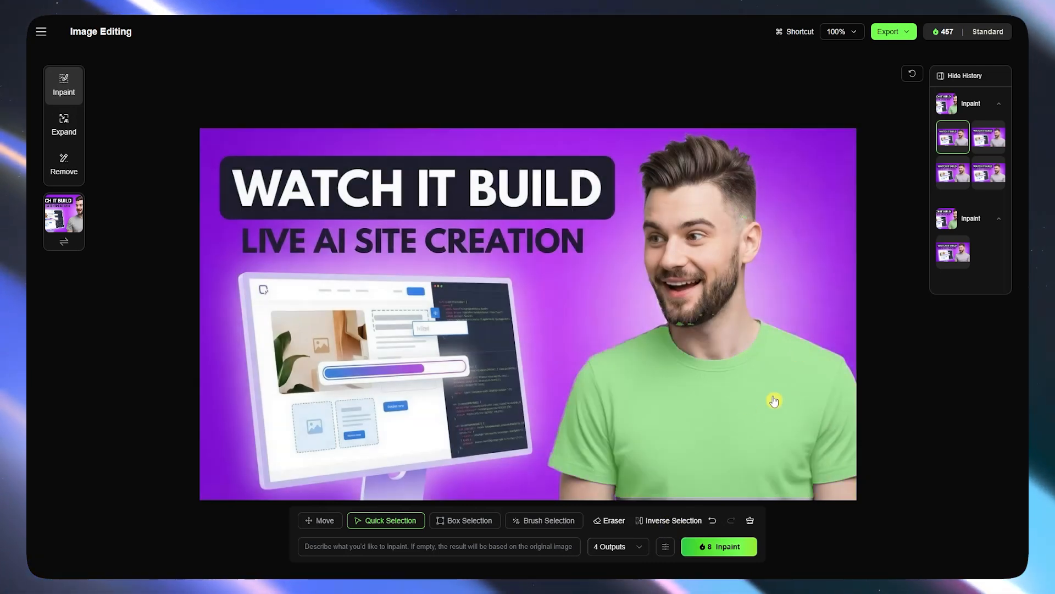
Step: Clear the selection, reselect the man's T-shirt and open the inpaint prompt for editing
{"action": "left_click", "coordinate": [750, 519]}
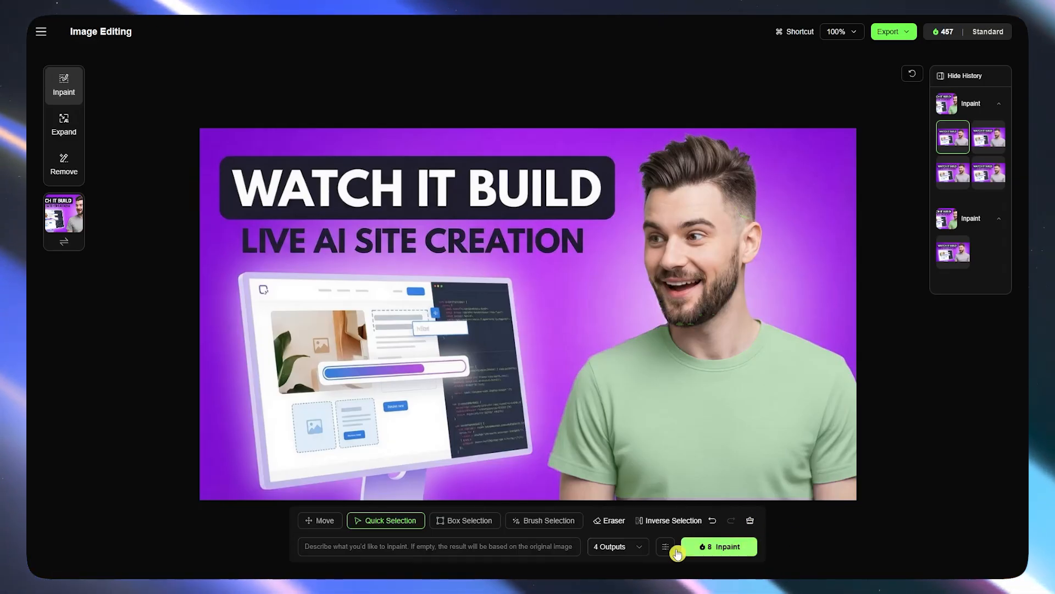
{"action": "left_click", "coordinate": [437, 543]}
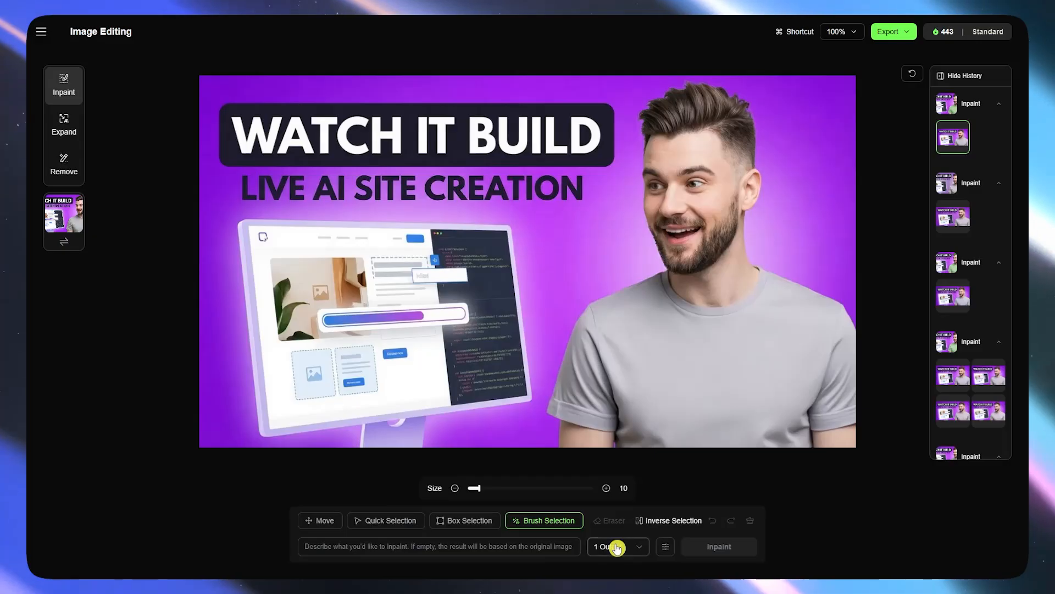
Step: Enter QWE as the inpaint prompt and brush a small selection stroke on the front of the man's T-shirt
{"action": "left_click", "coordinate": [617, 547]}
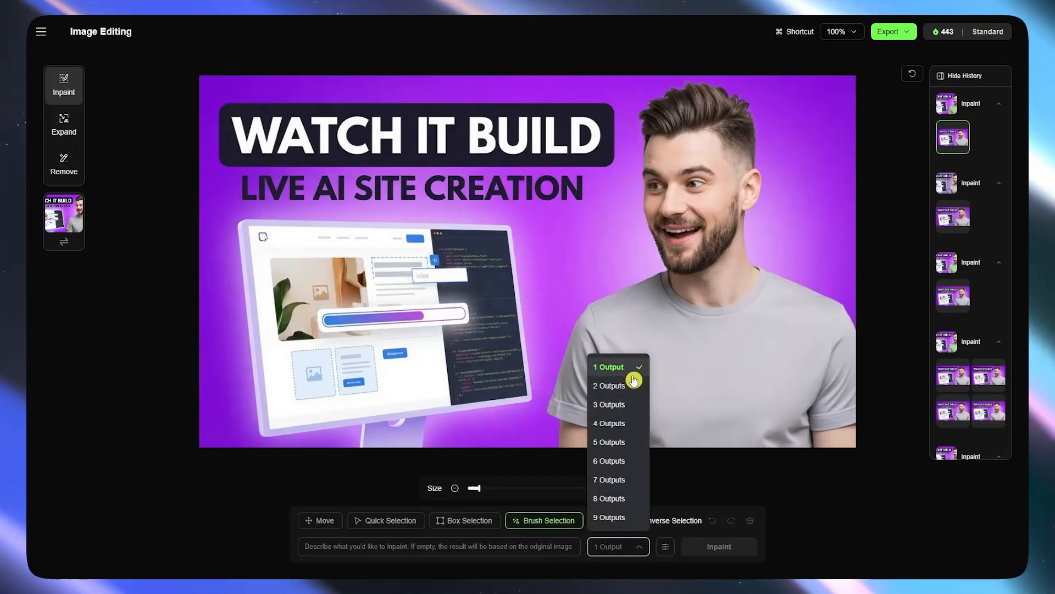
{"action": "left_click", "coordinate": [518, 543]}
{"action": "type", "text": "QWE"}
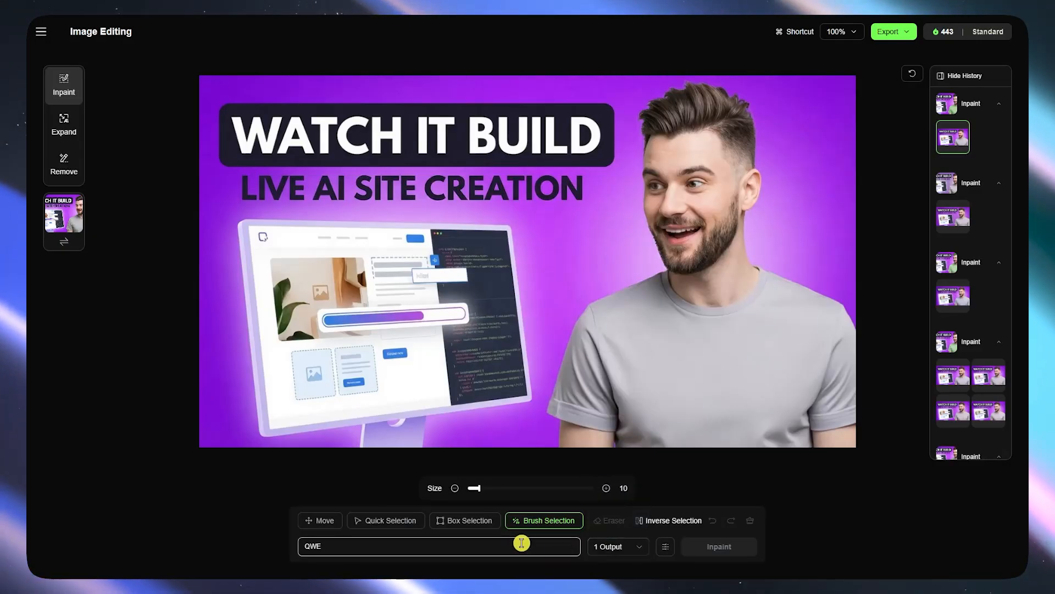
{"action": "left_click_drag", "start_coordinate": [682, 372], "coordinate": [681, 368]}
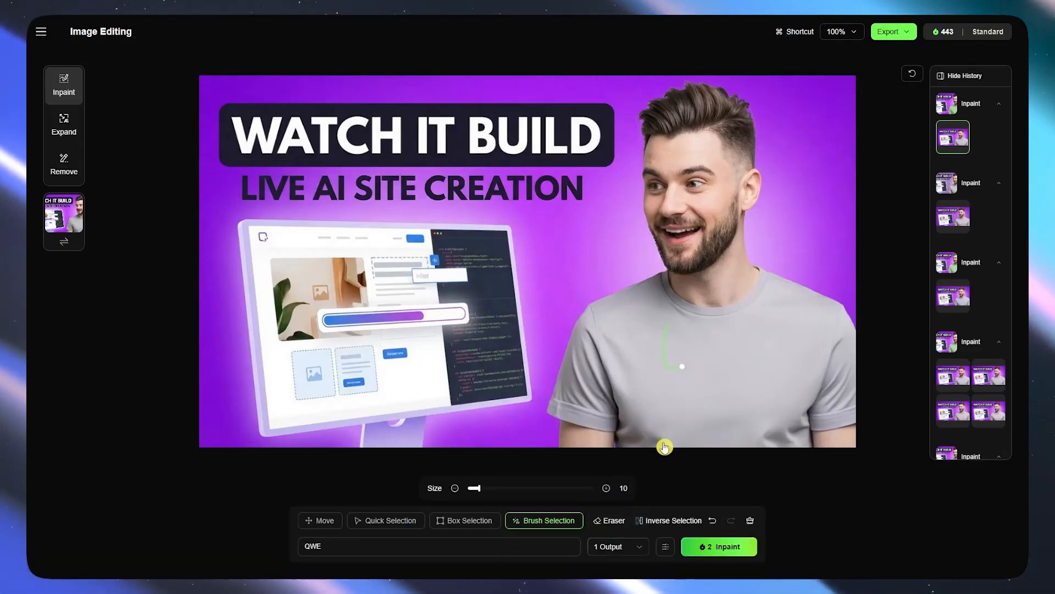
{"action": "left_click", "coordinate": [703, 555]}
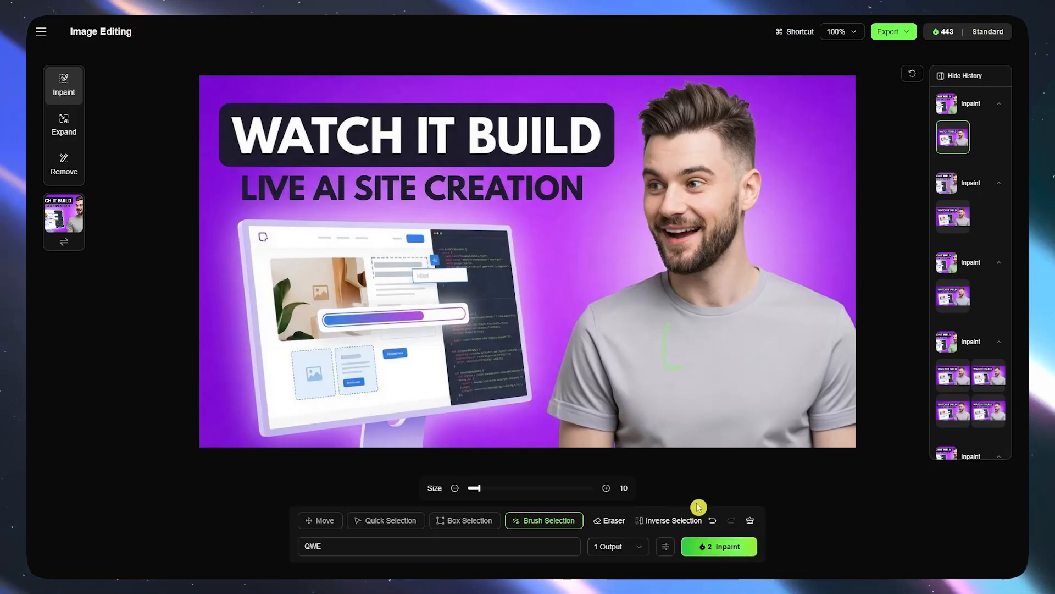
Step: Set the inpaint count to 4 outputs, and return it to 1 output
{"action": "left_click", "coordinate": [621, 547]}
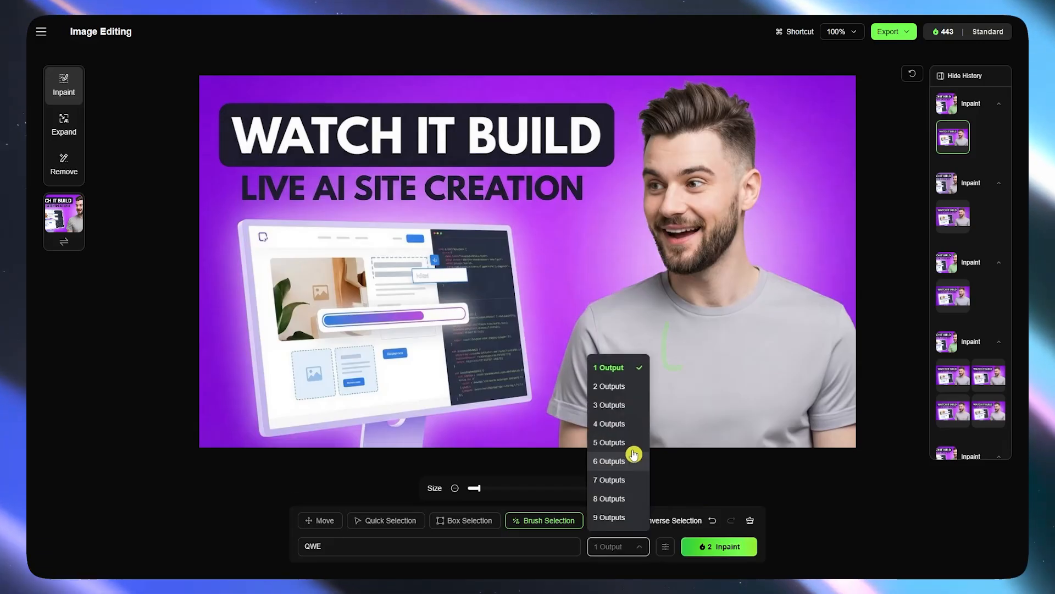
{"action": "left_click", "coordinate": [621, 425]}
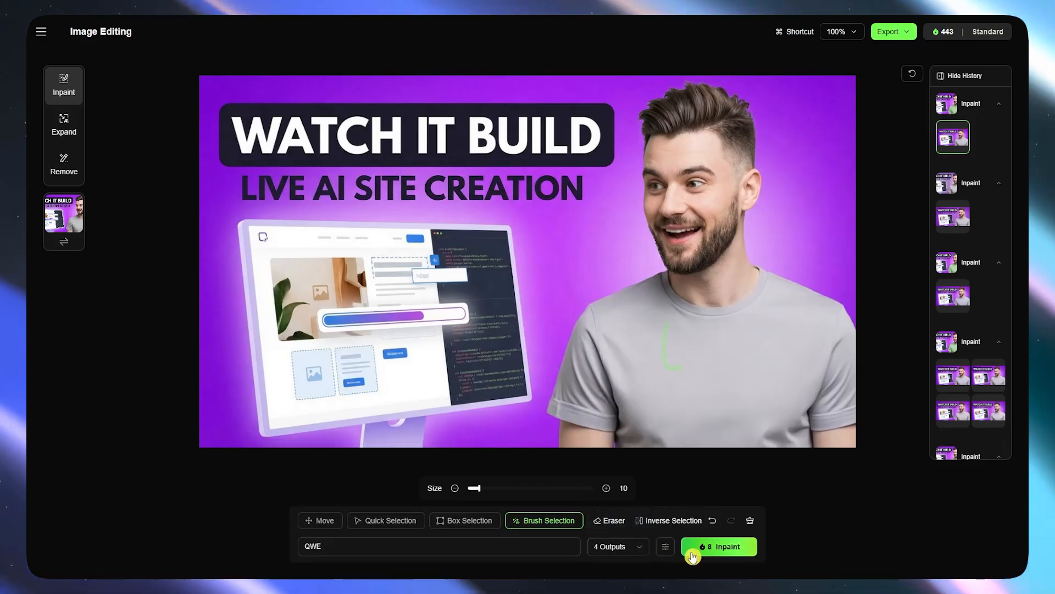
{"action": "left_click", "coordinate": [629, 547]}
{"action": "left_click", "coordinate": [610, 367]}
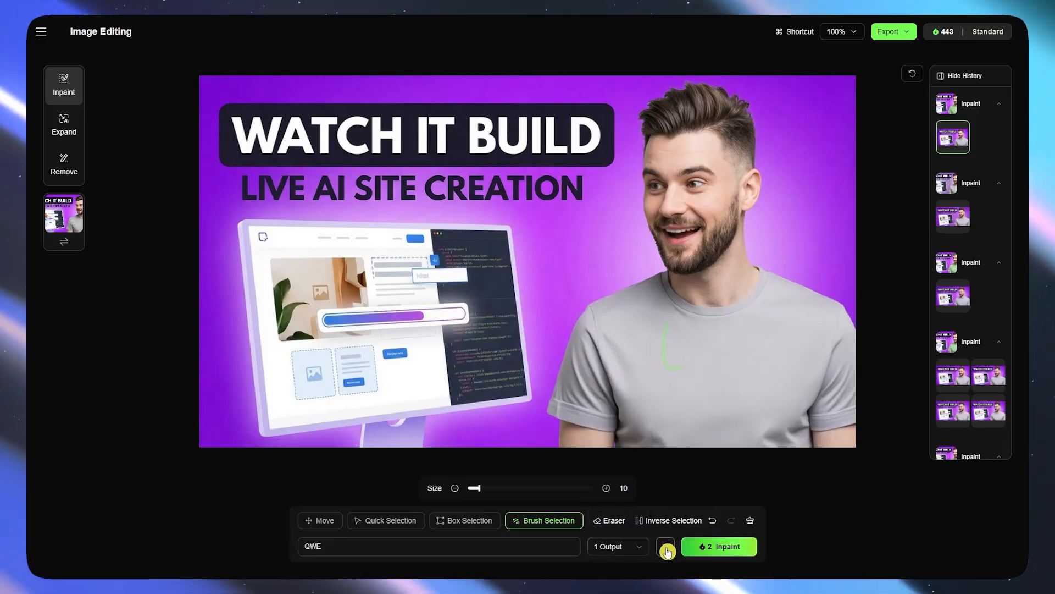
Step: View the inpainting intensity setting and clear the prompt text
{"action": "left_click", "coordinate": [665, 545]}
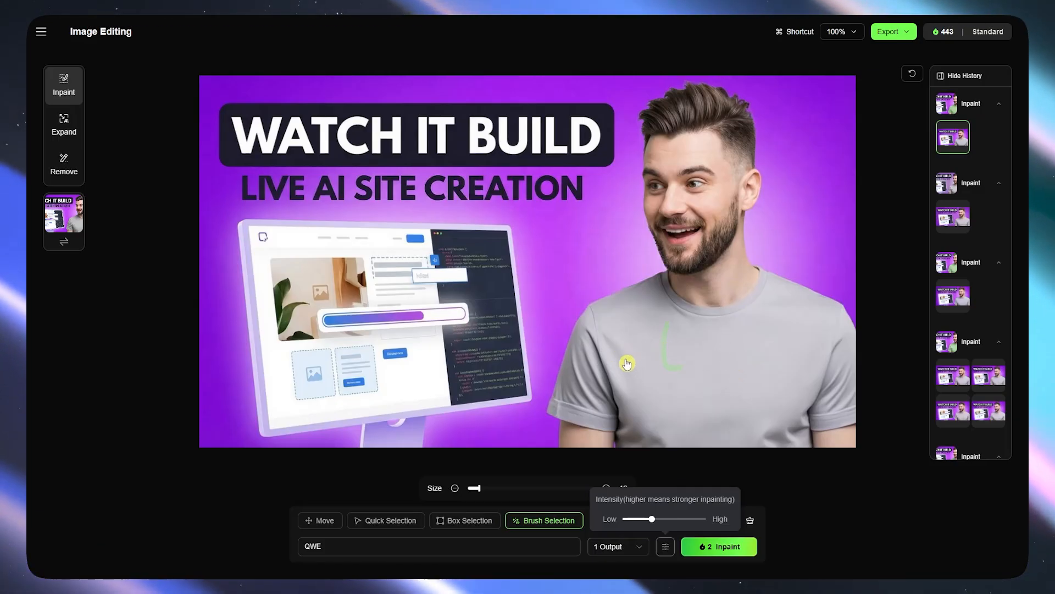
{"action": "left_click", "coordinate": [436, 547]}
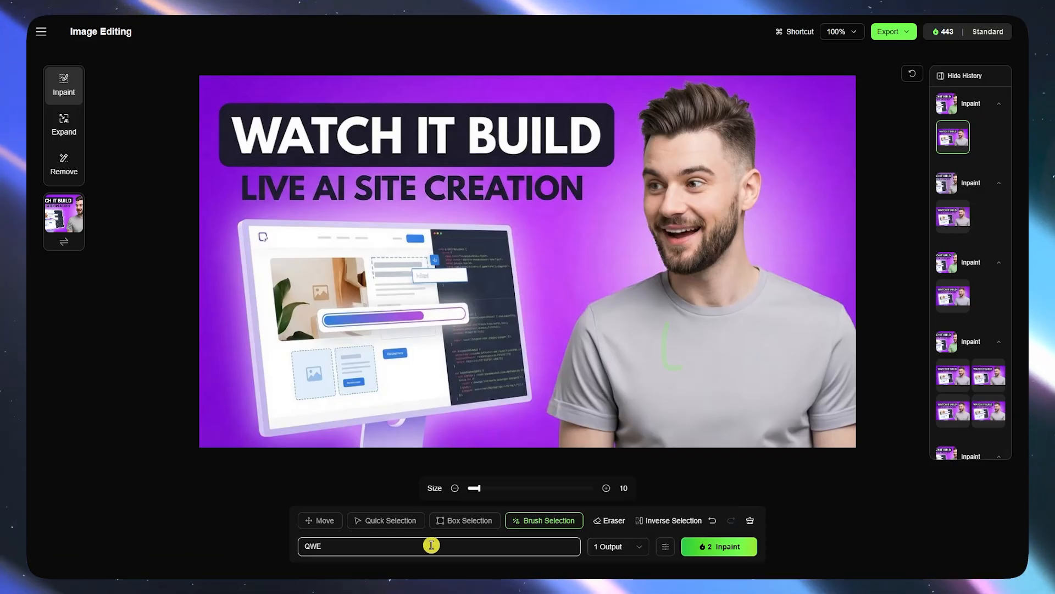
{"action": "left_click_drag", "start_coordinate": [434, 545], "coordinate": [238, 544]}
{"action": "key", "text": "BackSpace"}
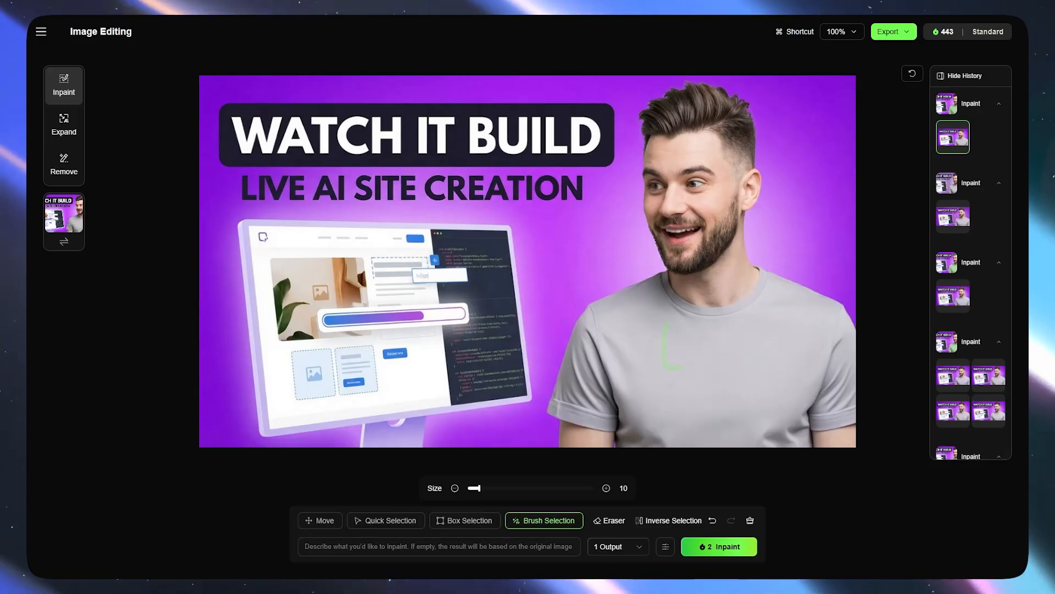
Step: Switch to the Expand tool and enlarge the expansion frame slightly from its two right-hand corners
{"action": "left_click", "coordinate": [62, 128]}
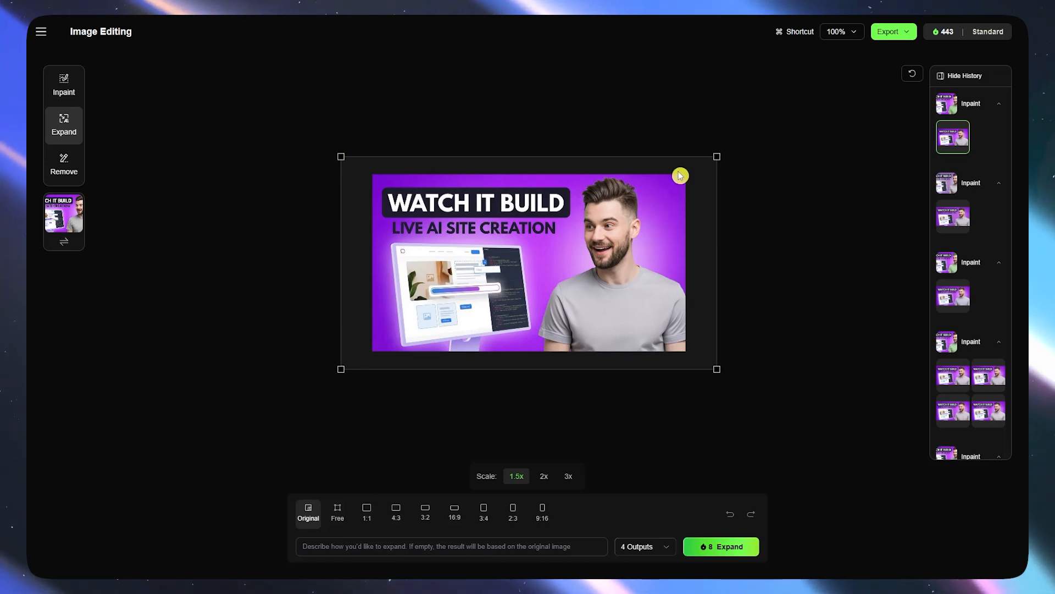
{"action": "mouse_move", "coordinate": [718, 156]}
{"action": "left_mouse_down"}
{"action": "mouse_move", "coordinate": [696, 165]}
{"action": "mouse_move", "coordinate": [761, 147]}
{"action": "mouse_move", "coordinate": [693, 167]}
{"action": "mouse_move", "coordinate": [722, 155]}
{"action": "left_mouse_up"}
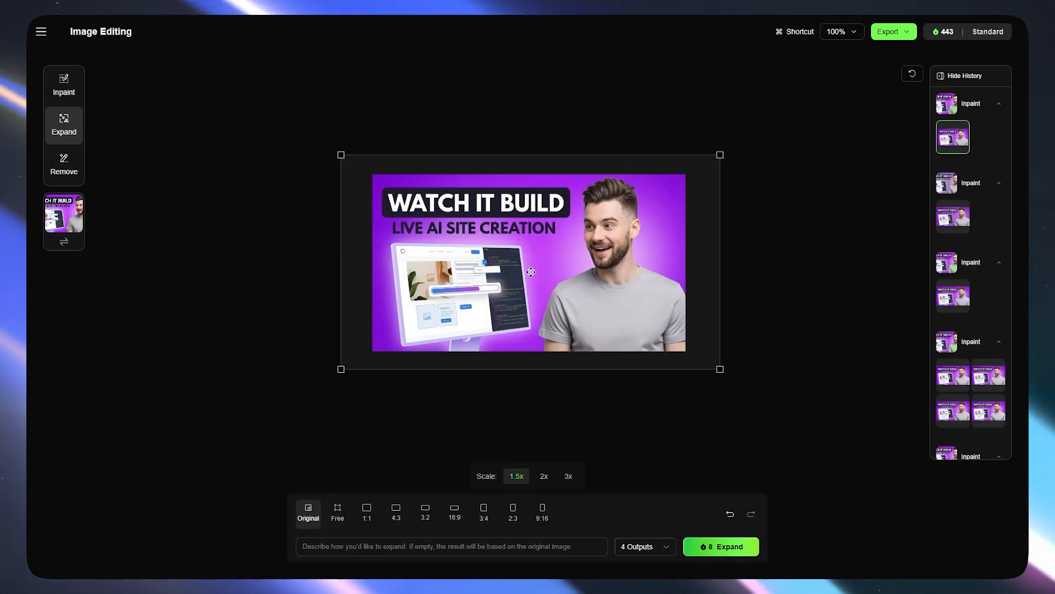
{"action": "mouse_move", "coordinate": [731, 369]}
{"action": "left_mouse_down"}
{"action": "mouse_move", "coordinate": [709, 363]}
{"action": "mouse_move", "coordinate": [732, 379]}
{"action": "left_mouse_up"}
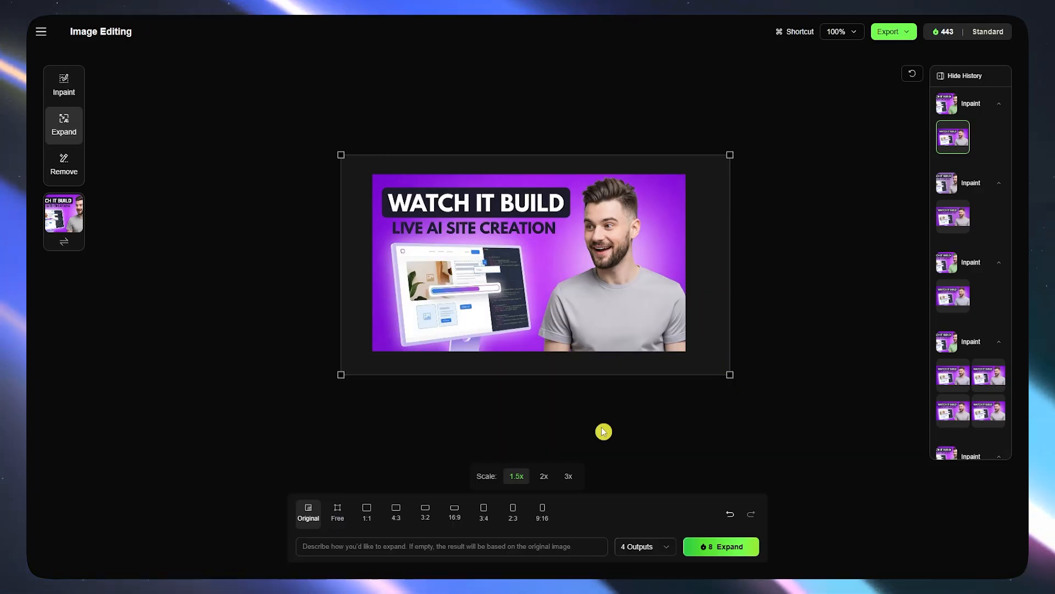
Step: Preview the 2x and 3x expansion scales on the thumbnail, and set the scale back to 1.5x
{"action": "left_click", "coordinate": [544, 477]}
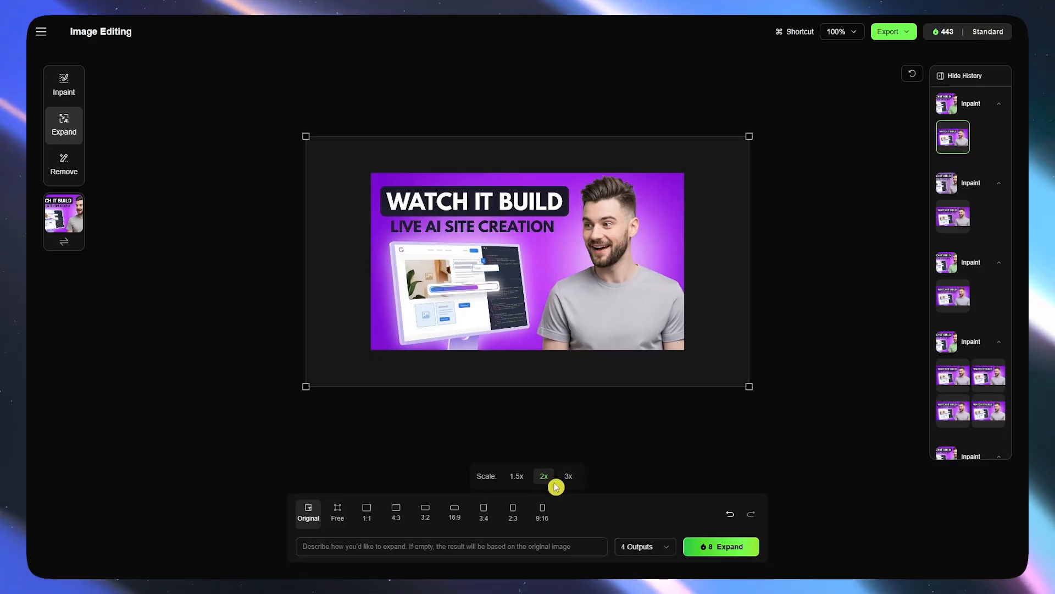
{"action": "left_click", "coordinate": [561, 480]}
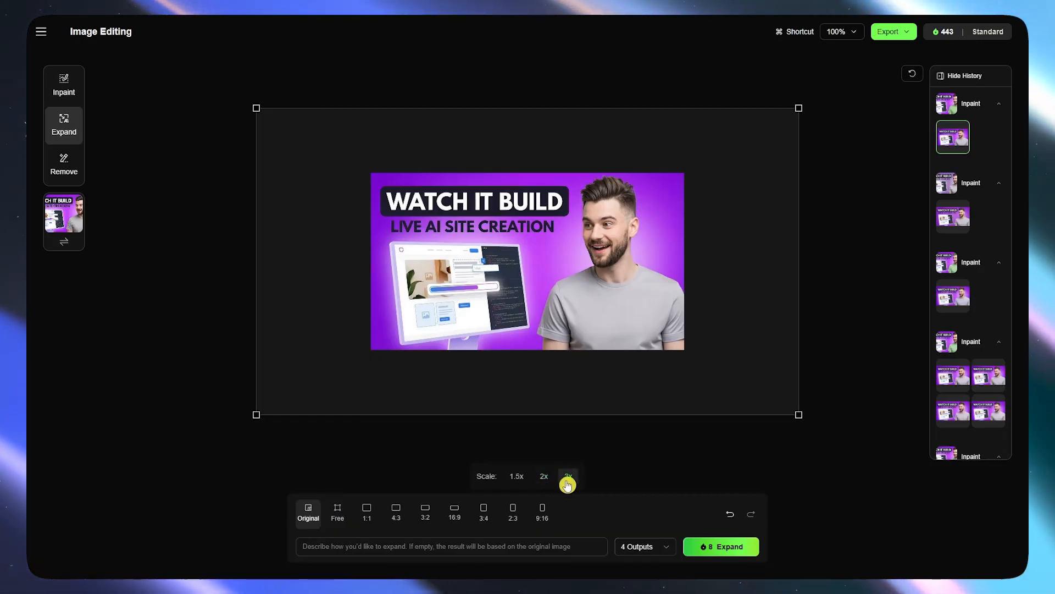
{"action": "left_click", "coordinate": [546, 480]}
{"action": "left_click", "coordinate": [519, 478]}
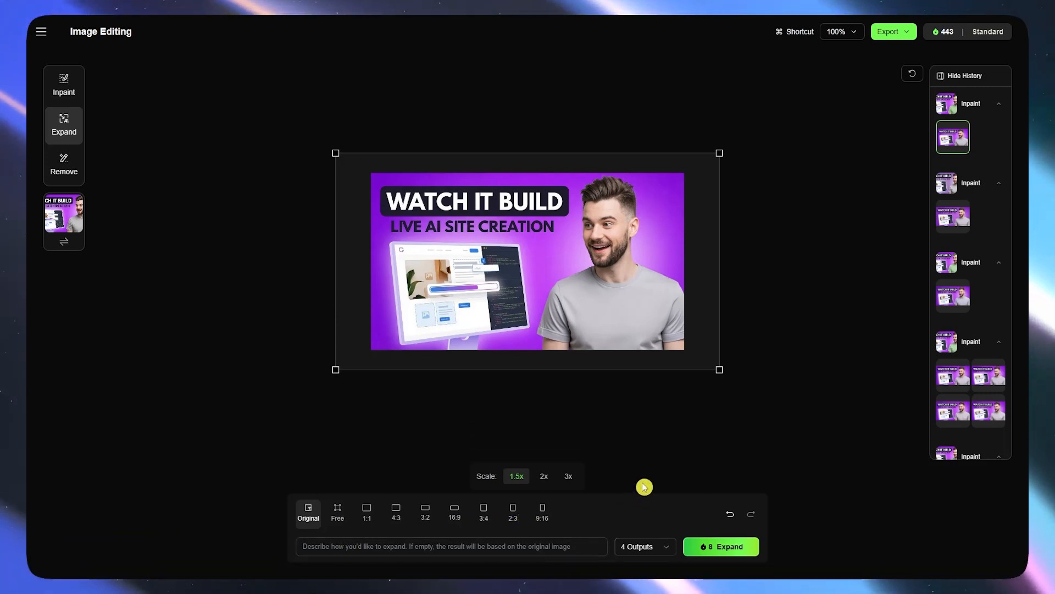
Step: Leave the expansion prompt empty, set the count to 1 output, and expand the thumbnail
{"action": "left_click", "coordinate": [522, 547]}
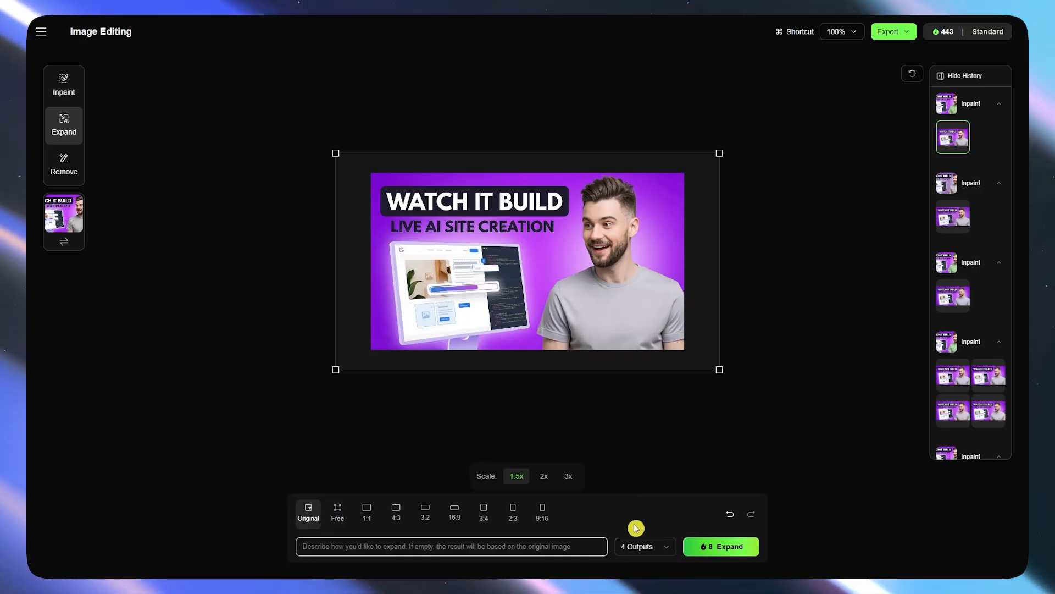
{"action": "left_click", "coordinate": [648, 544]}
{"action": "left_click", "coordinate": [641, 366]}
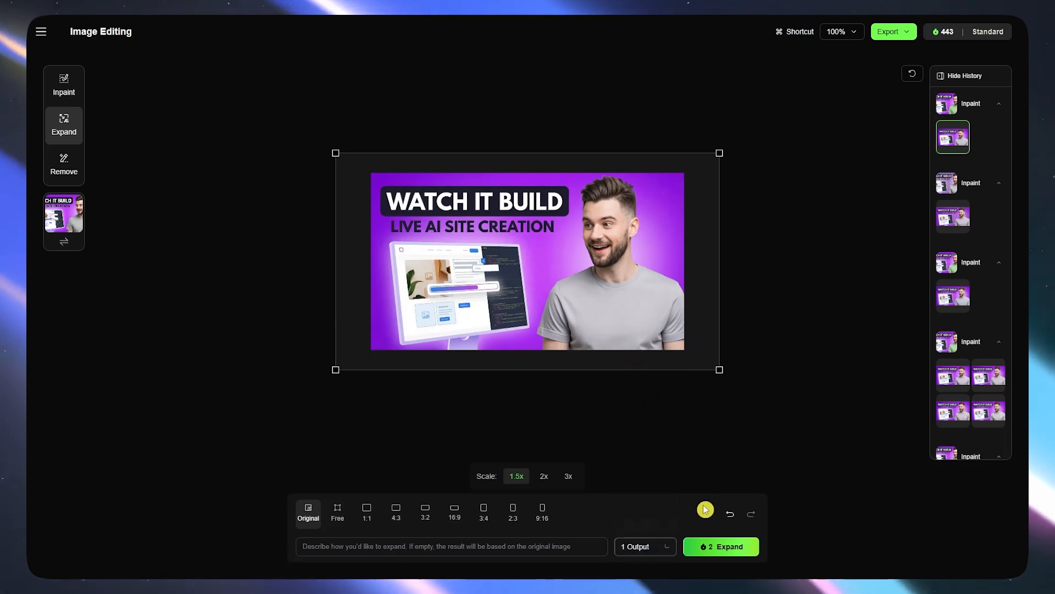
{"action": "left_click", "coordinate": [720, 550]}
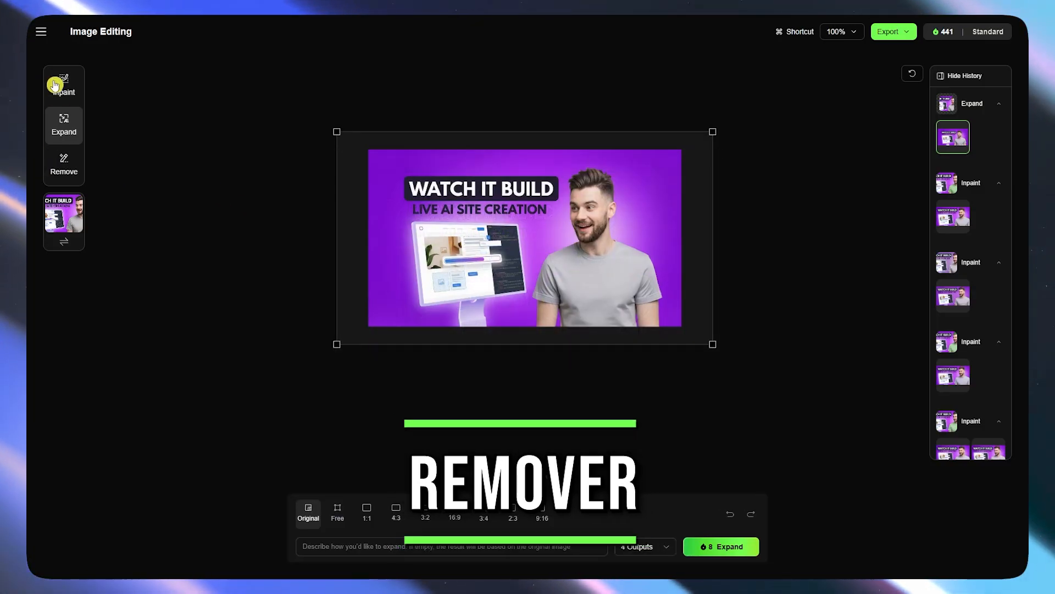
Step: Switch to the Remove tool and quick-select the monitor's white page area, dark code panel and page elements
{"action": "left_click", "coordinate": [64, 175]}
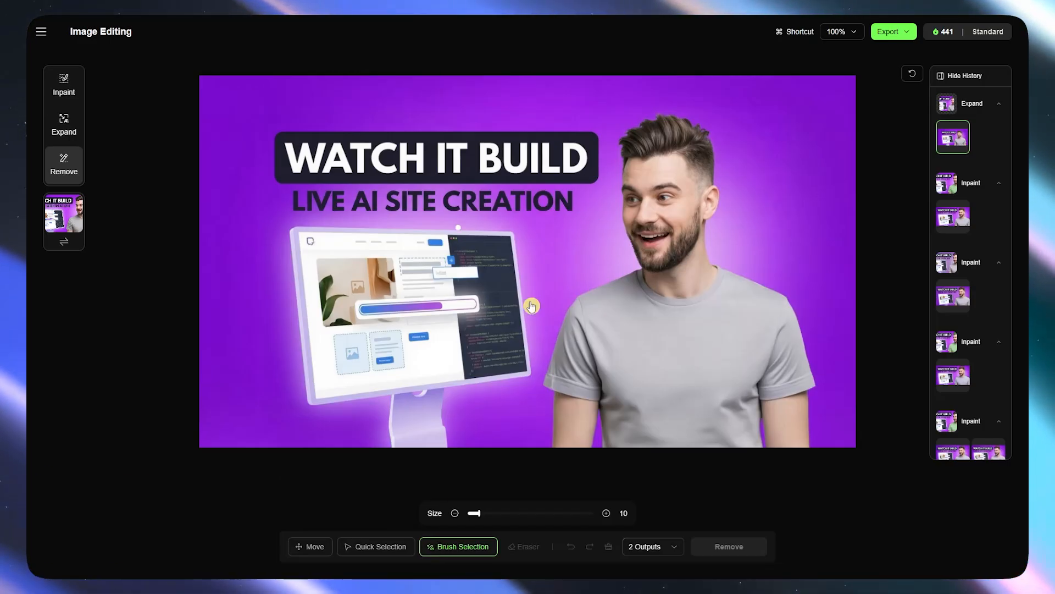
{"action": "left_click", "coordinate": [401, 550]}
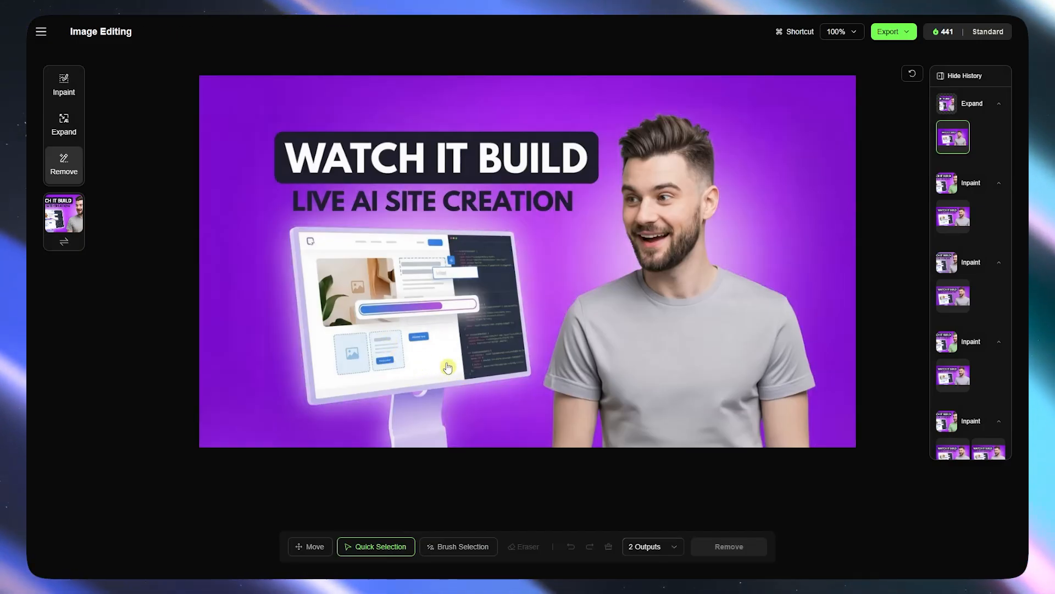
{"action": "left_click", "coordinate": [424, 366]}
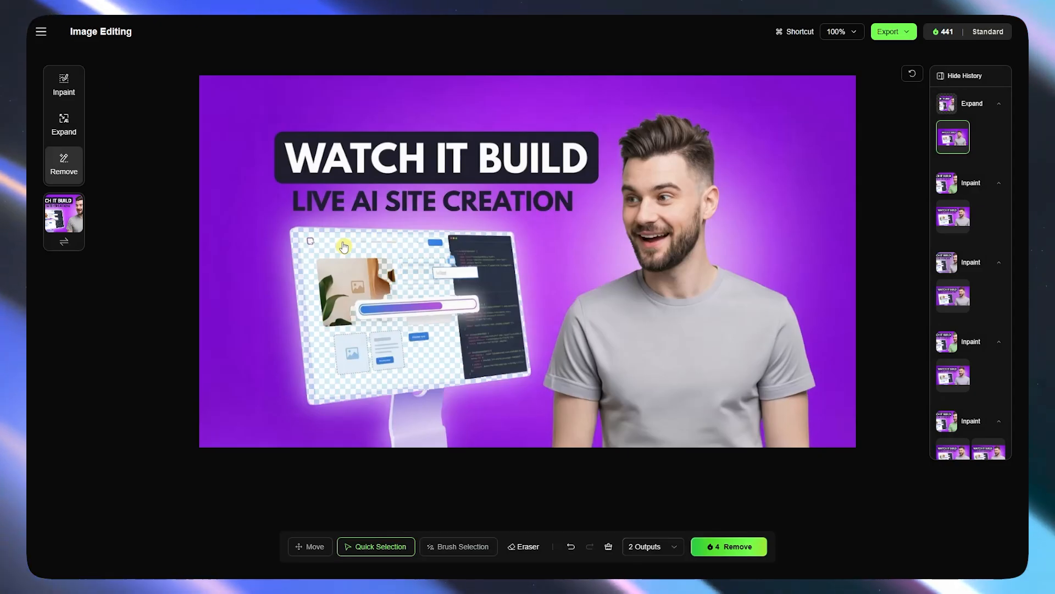
{"action": "left_click", "coordinate": [478, 261]}
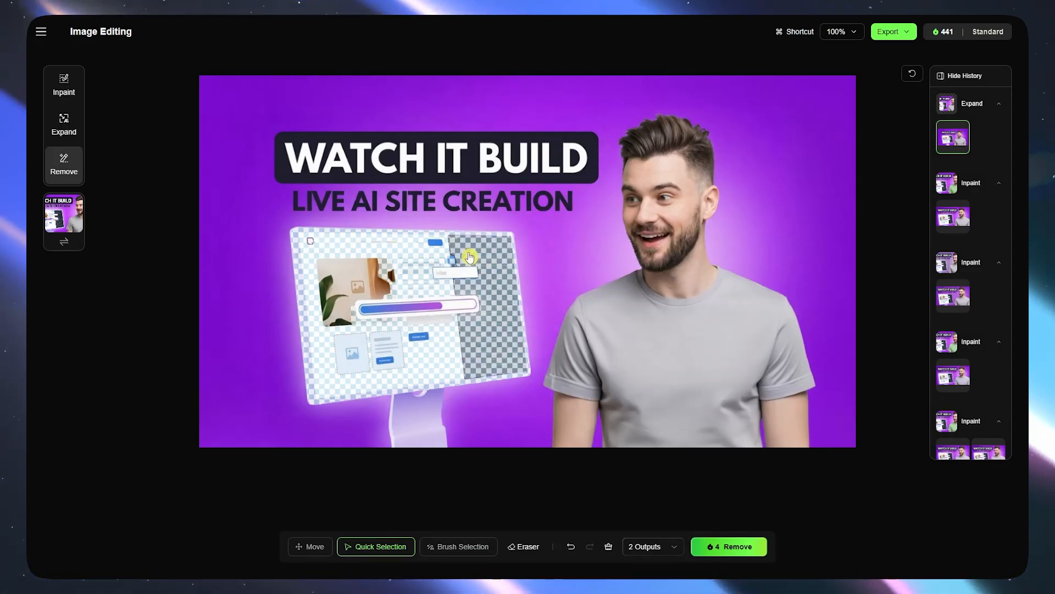
{"action": "left_click", "coordinate": [400, 252]}
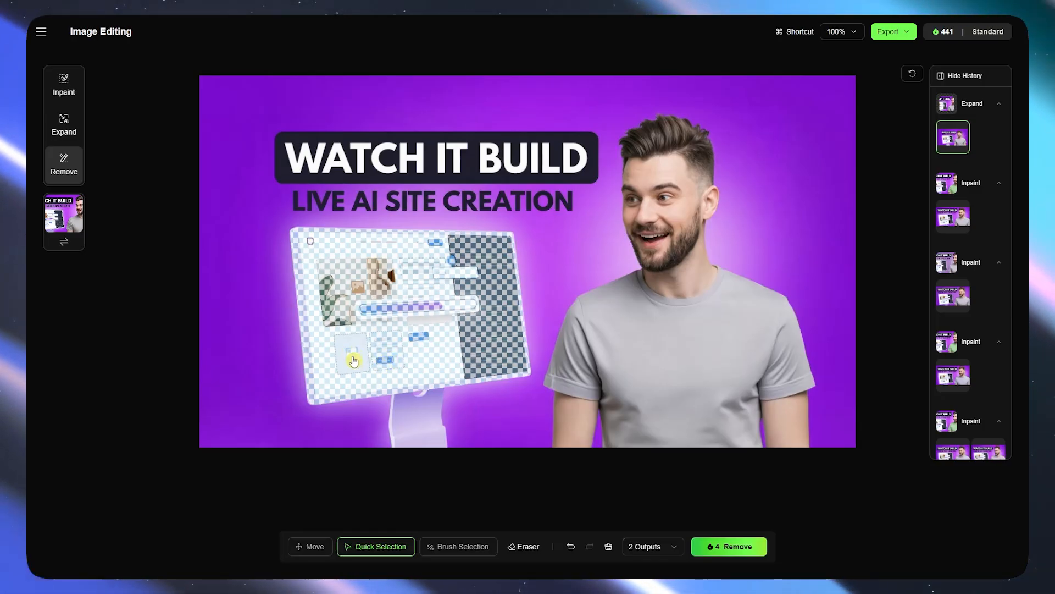
Step: Quick-select the monitor stand down to the image's lower edge, and set the removal count to 1 output
{"action": "scroll", "coordinate": [387, 367], "scroll_direction": "up", "scroll_amount": 3}
{"action": "scroll", "coordinate": [390, 367], "scroll_direction": "up", "scroll_amount": 3}
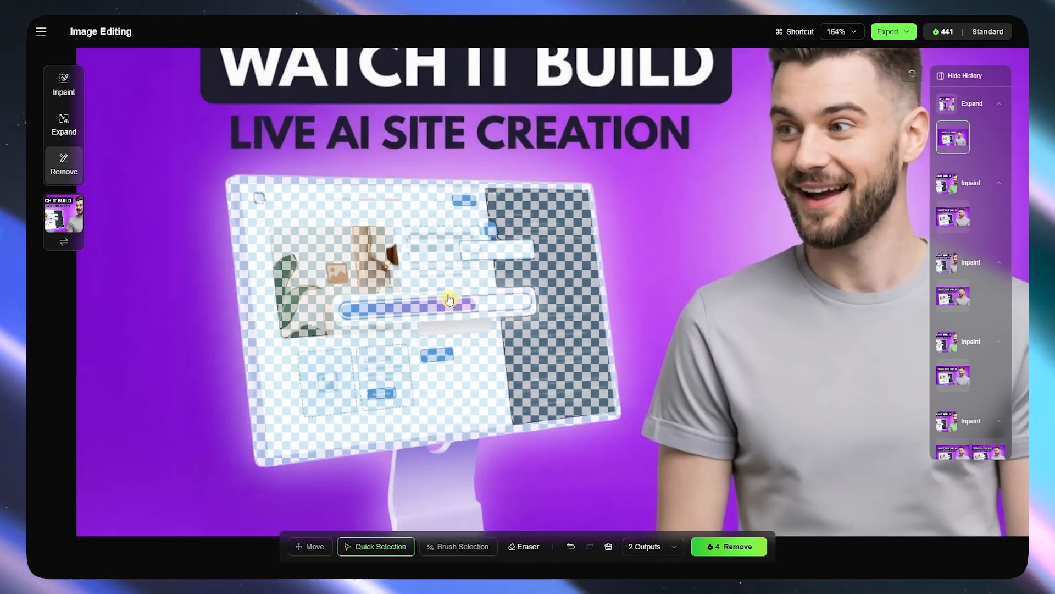
{"action": "left_click", "coordinate": [439, 488]}
{"action": "scroll", "coordinate": [443, 485], "scroll_direction": "down", "scroll_amount": 6}
{"action": "left_click", "coordinate": [421, 212]}
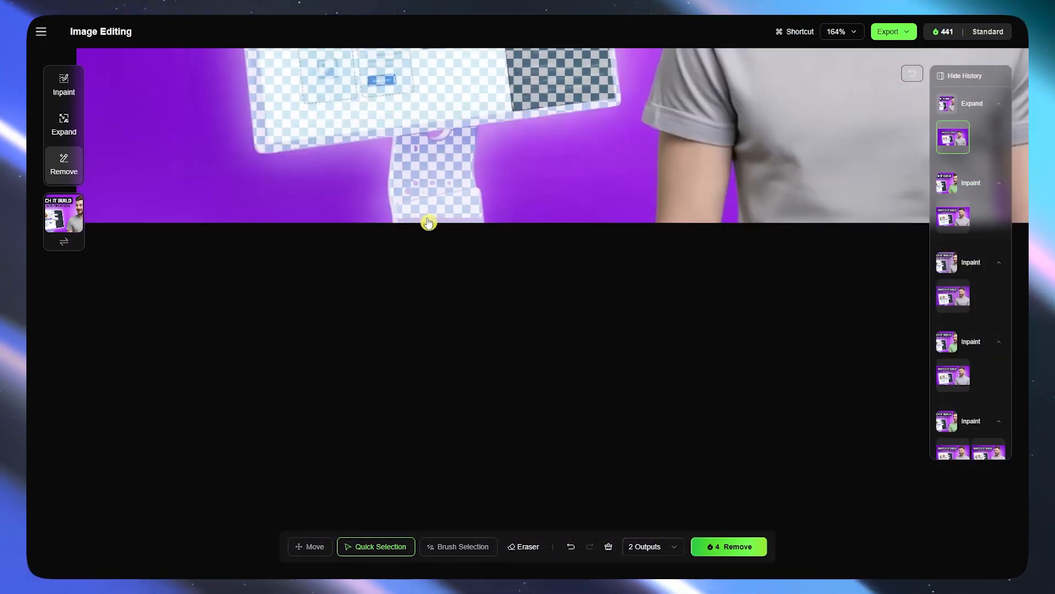
{"action": "scroll", "coordinate": [426, 220], "scroll_direction": "up", "scroll_amount": 5}
{"action": "left_click", "coordinate": [676, 545]}
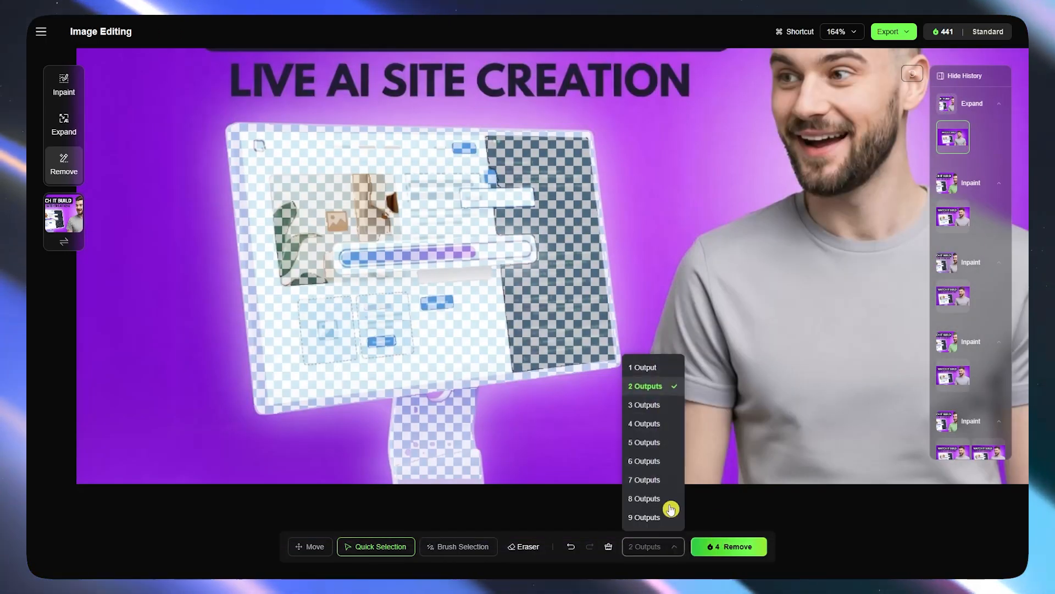
{"action": "left_click", "coordinate": [661, 374]}
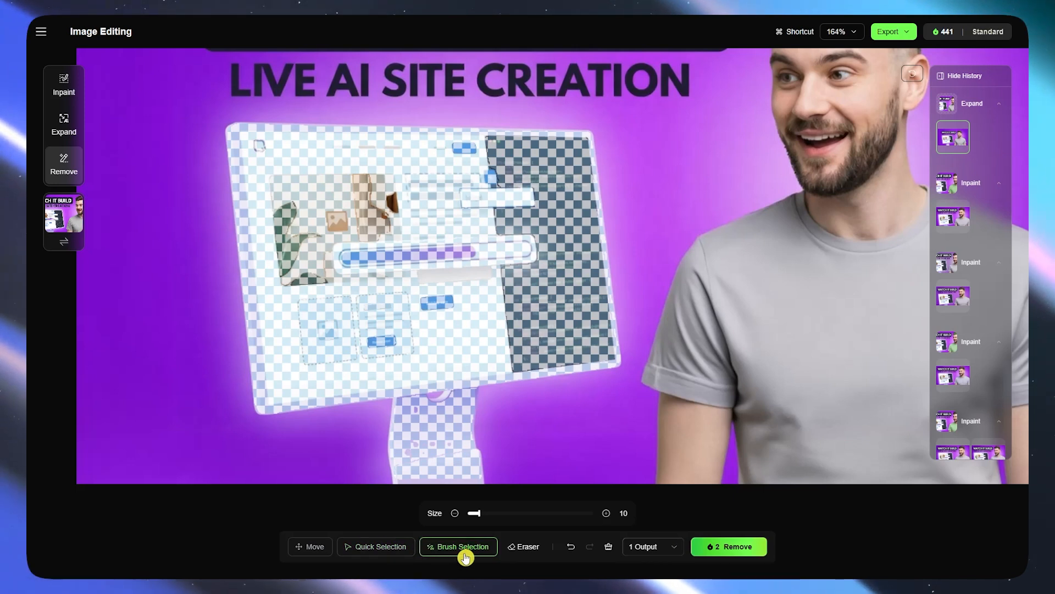
Step: Fill gaps in the monitor selection by brushing at size 42 over the on-screen photo and at size 78 over the remaining screen and edges
{"action": "left_click_drag", "start_coordinate": [479, 512], "coordinate": [520, 513]}
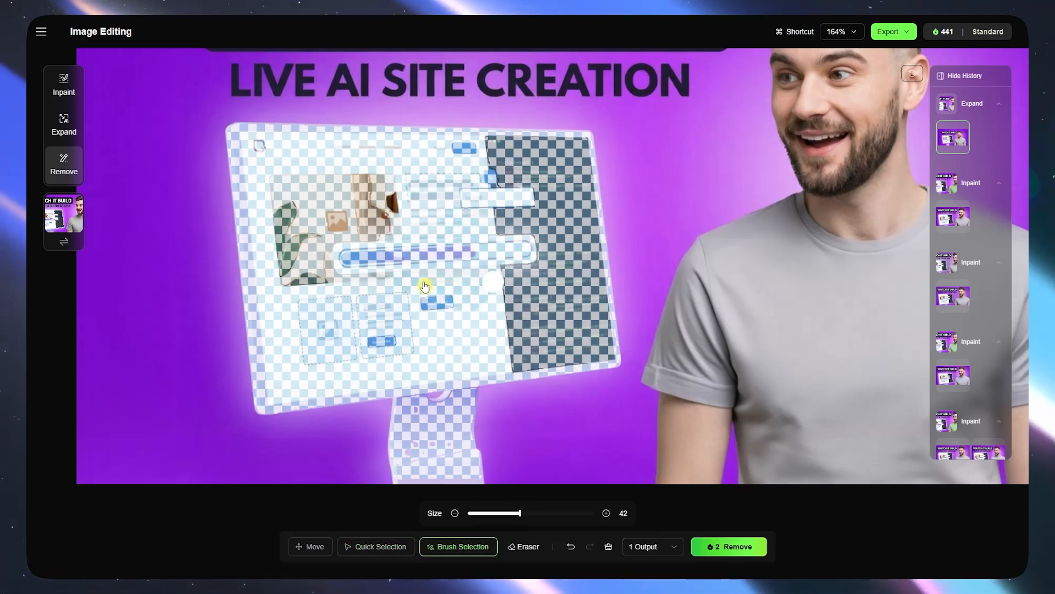
{"action": "mouse_move", "coordinate": [342, 264]}
{"action": "left_mouse_down"}
{"action": "mouse_move", "coordinate": [350, 222]}
{"action": "mouse_move", "coordinate": [337, 272]}
{"action": "mouse_move", "coordinate": [286, 272]}
{"action": "mouse_move", "coordinate": [291, 181]}
{"action": "mouse_move", "coordinate": [290, 266]}
{"action": "mouse_move", "coordinate": [265, 187]}
{"action": "left_mouse_up"}
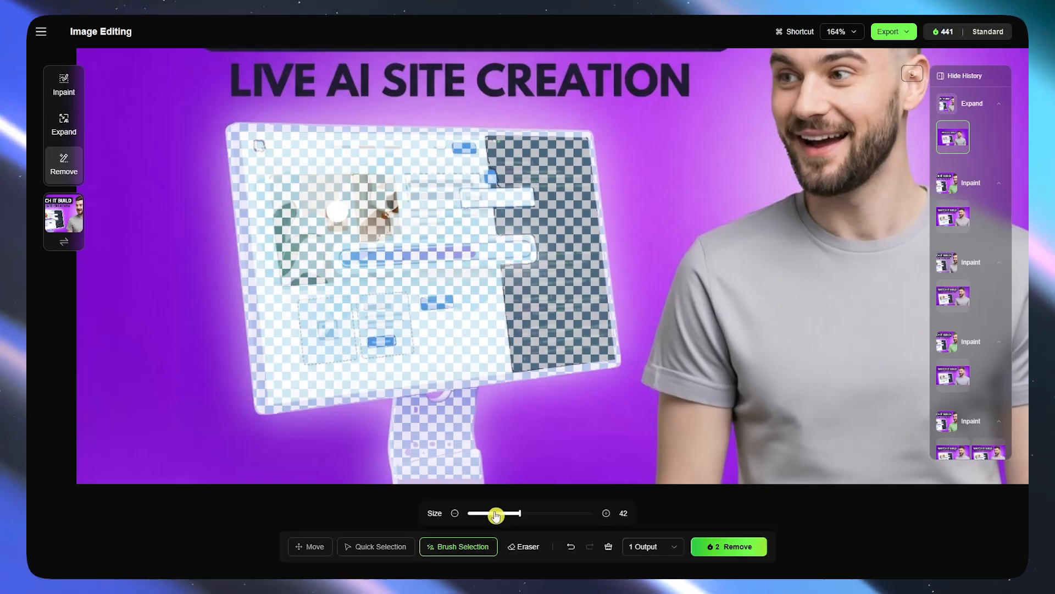
{"action": "left_click_drag", "start_coordinate": [520, 512], "coordinate": [565, 513]}
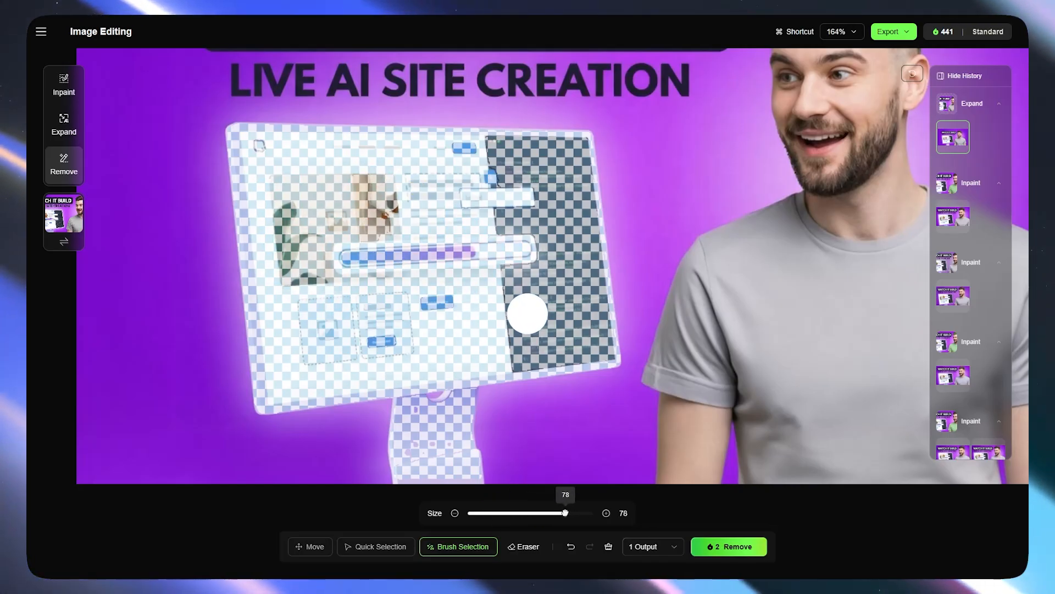
{"action": "mouse_move", "coordinate": [339, 326]}
{"action": "left_mouse_down"}
{"action": "mouse_move", "coordinate": [314, 356]}
{"action": "mouse_move", "coordinate": [478, 310]}
{"action": "mouse_move", "coordinate": [408, 251]}
{"action": "mouse_move", "coordinate": [496, 263]}
{"action": "mouse_move", "coordinate": [533, 242]}
{"action": "mouse_move", "coordinate": [490, 205]}
{"action": "mouse_move", "coordinate": [526, 174]}
{"action": "mouse_move", "coordinate": [513, 154]}
{"action": "mouse_move", "coordinate": [495, 159]}
{"action": "left_mouse_up"}
{"action": "mouse_move", "coordinate": [563, 159]}
{"action": "left_mouse_down"}
{"action": "mouse_move", "coordinate": [576, 231]}
{"action": "mouse_move", "coordinate": [575, 174]}
{"action": "mouse_move", "coordinate": [530, 346]}
{"action": "mouse_move", "coordinate": [538, 223]}
{"action": "mouse_move", "coordinate": [523, 274]}
{"action": "mouse_move", "coordinate": [500, 203]}
{"action": "mouse_move", "coordinate": [508, 317]}
{"action": "mouse_move", "coordinate": [586, 272]}
{"action": "mouse_move", "coordinate": [575, 339]}
{"action": "mouse_move", "coordinate": [588, 251]}
{"action": "mouse_move", "coordinate": [604, 338]}
{"action": "mouse_move", "coordinate": [592, 316]}
{"action": "mouse_move", "coordinate": [564, 352]}
{"action": "mouse_move", "coordinate": [612, 357]}
{"action": "left_mouse_up"}
{"action": "mouse_move", "coordinate": [534, 366]}
{"action": "left_mouse_down"}
{"action": "mouse_move", "coordinate": [454, 391]}
{"action": "mouse_move", "coordinate": [452, 449]}
{"action": "mouse_move", "coordinate": [454, 440]}
{"action": "left_mouse_up"}
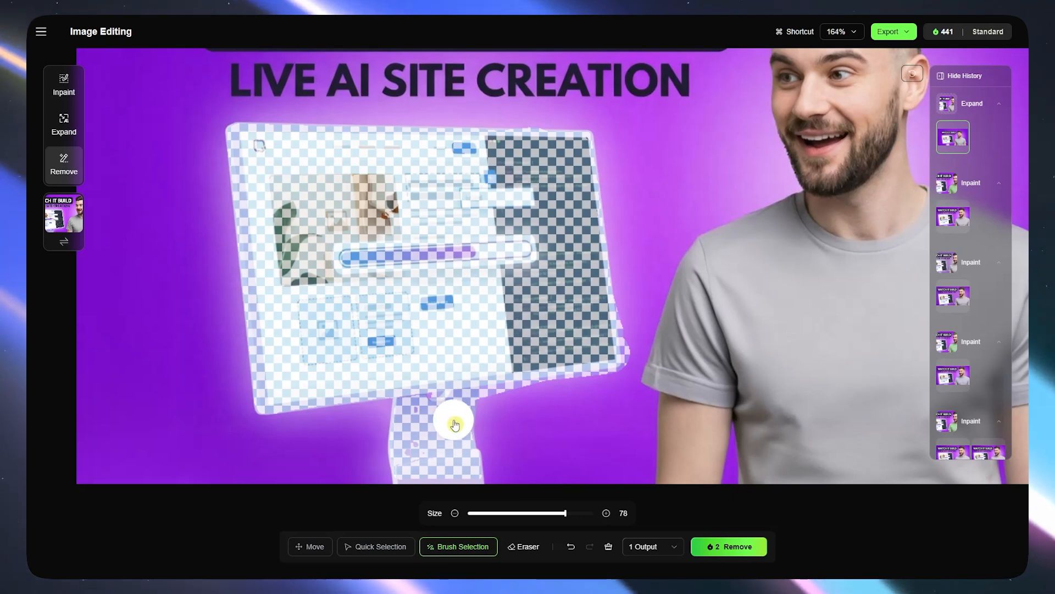
Step: Brush over the rest of the monitor stand and start the removal of the selected monitor
{"action": "scroll", "coordinate": [468, 409], "scroll_direction": "down", "scroll_amount": 5}
{"action": "scroll", "coordinate": [467, 377], "scroll_direction": "up", "scroll_amount": 3}
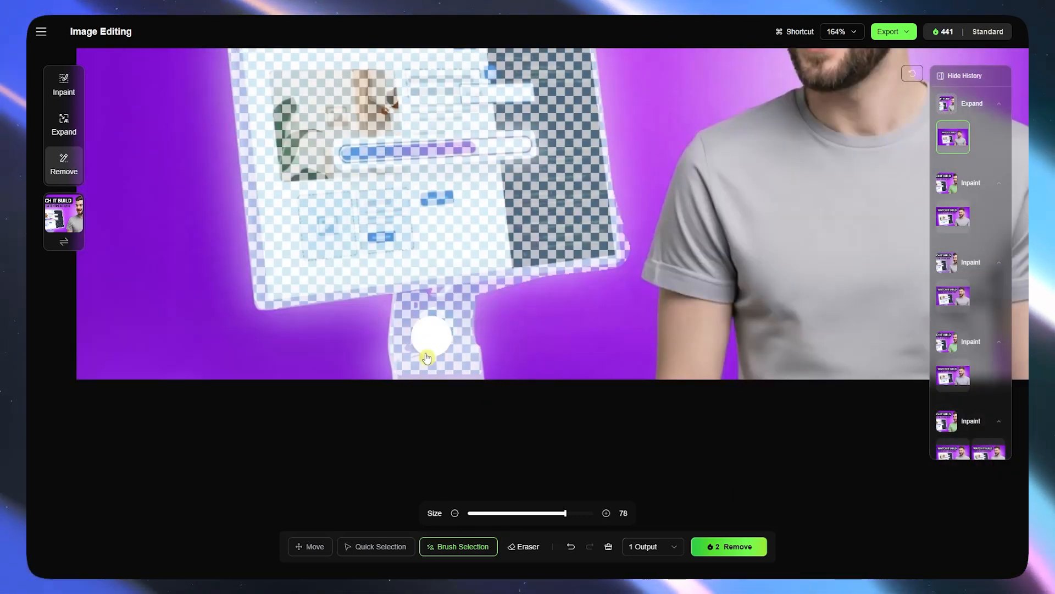
{"action": "mouse_move", "coordinate": [404, 342]}
{"action": "left_mouse_down"}
{"action": "mouse_move", "coordinate": [410, 374]}
{"action": "mouse_move", "coordinate": [463, 279]}
{"action": "mouse_move", "coordinate": [458, 352]}
{"action": "mouse_move", "coordinate": [469, 372]}
{"action": "left_mouse_up"}
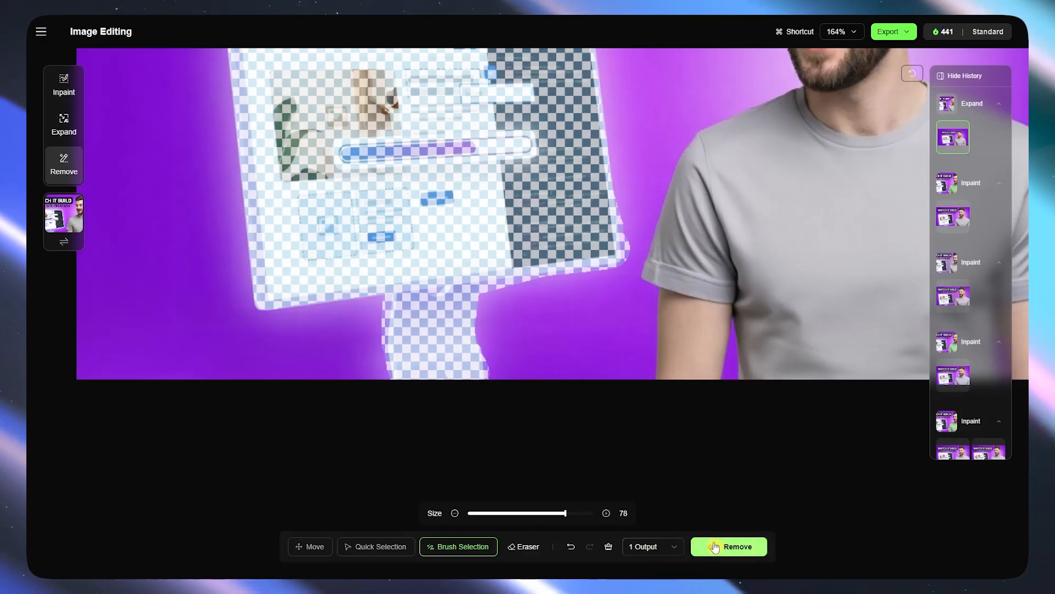
{"action": "scroll", "coordinate": [473, 259], "scroll_direction": "up", "scroll_amount": 3}
{"action": "scroll", "coordinate": [473, 263], "scroll_direction": "down", "scroll_amount": 2}
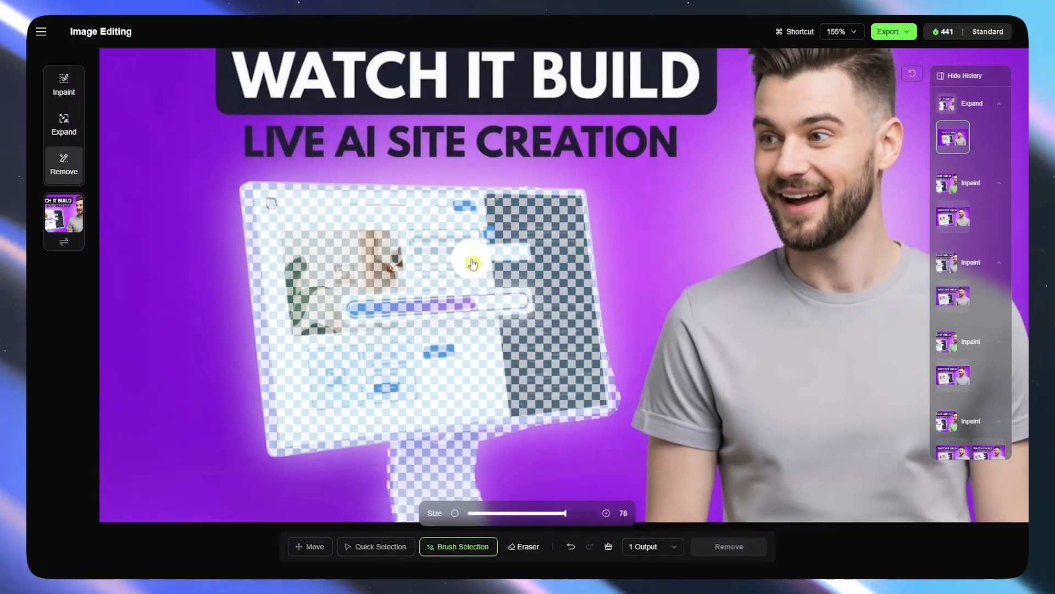
{"action": "scroll", "coordinate": [473, 263], "scroll_direction": "down", "scroll_amount": 1}
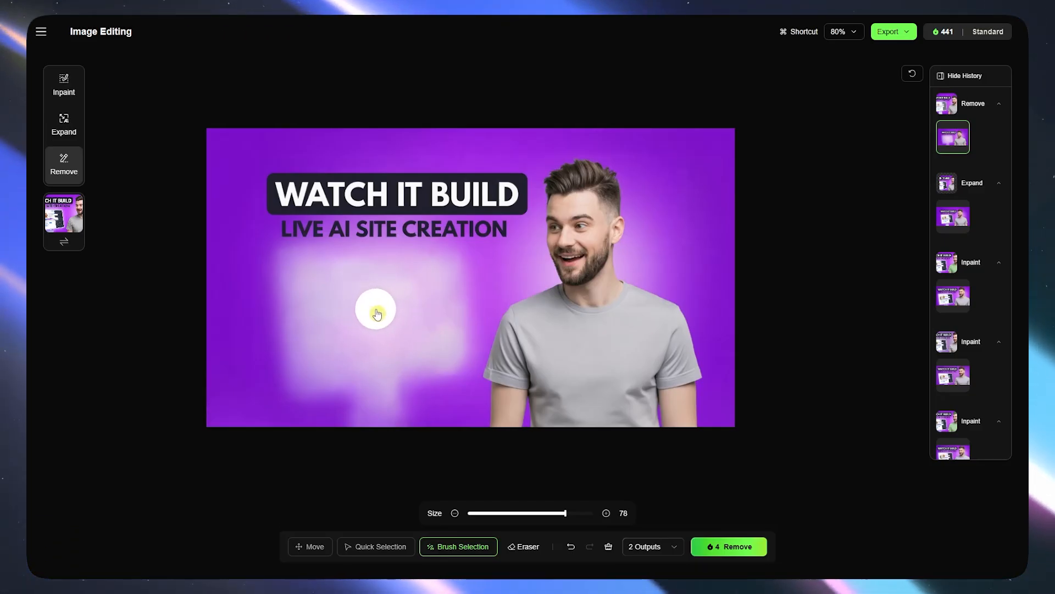
{"action": "scroll", "coordinate": [373, 342], "scroll_direction": "up", "scroll_amount": 5}
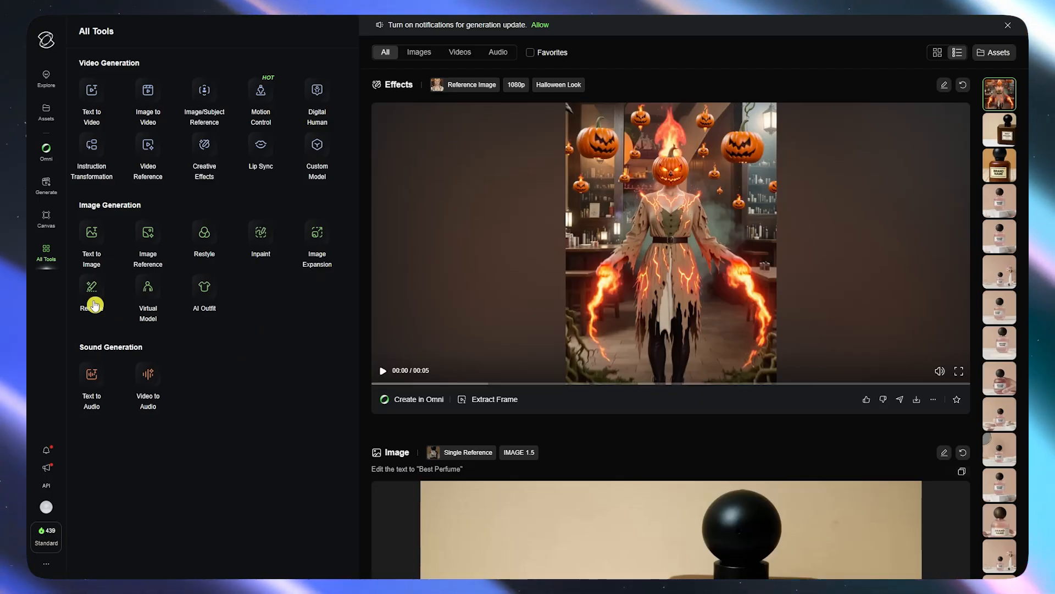
Step: Open the Virtual Model tool, set the gender to Male, and enter the prompt "A young male wearing a black hoodie with a monkey logo on the front."
{"action": "left_click", "coordinate": [162, 306]}
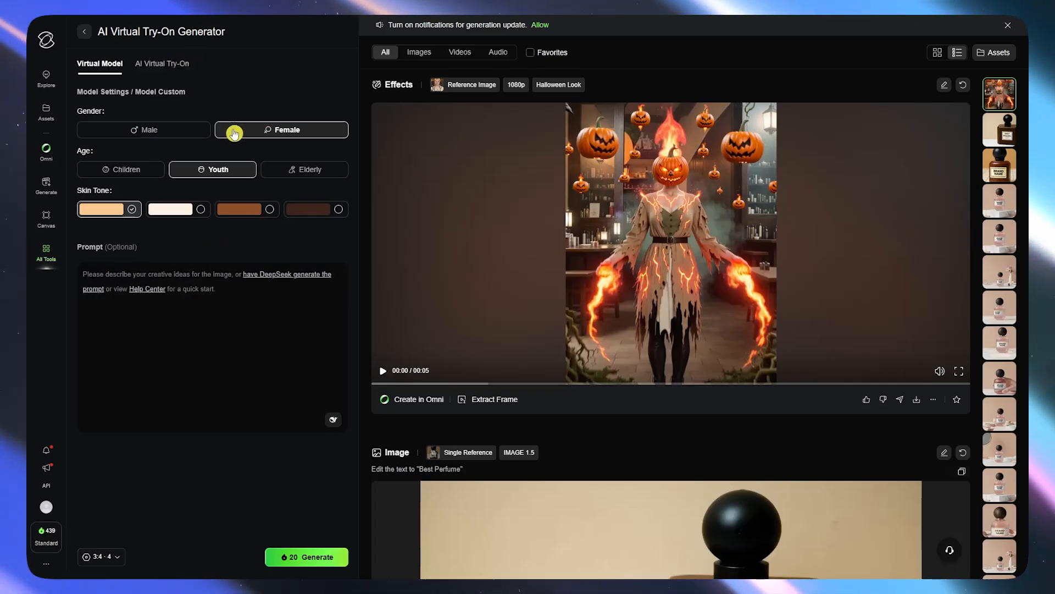
{"action": "left_click", "coordinate": [119, 131]}
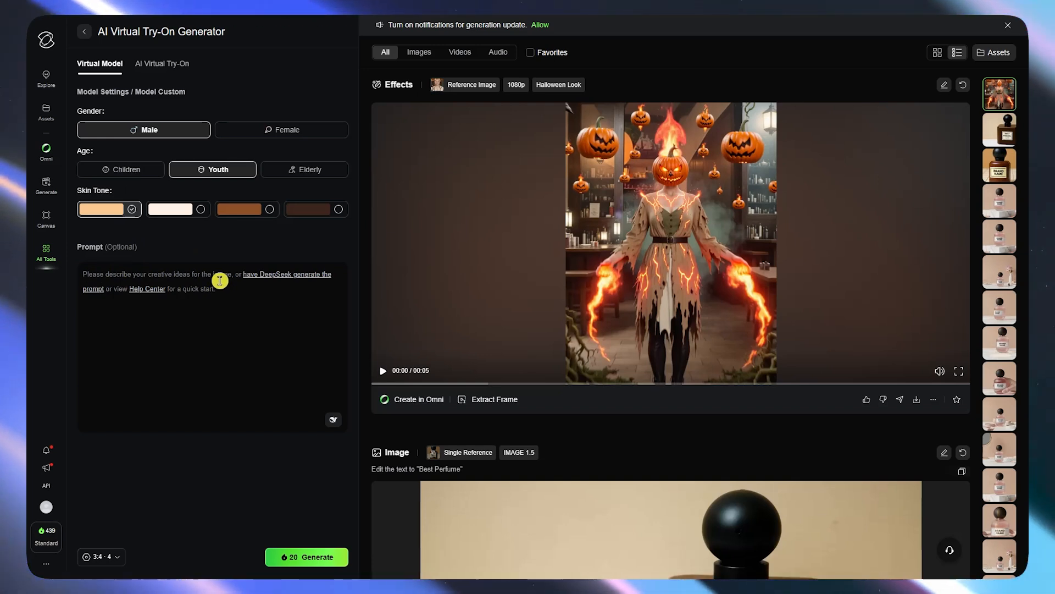
{"action": "type", "text": "A young male wear"}
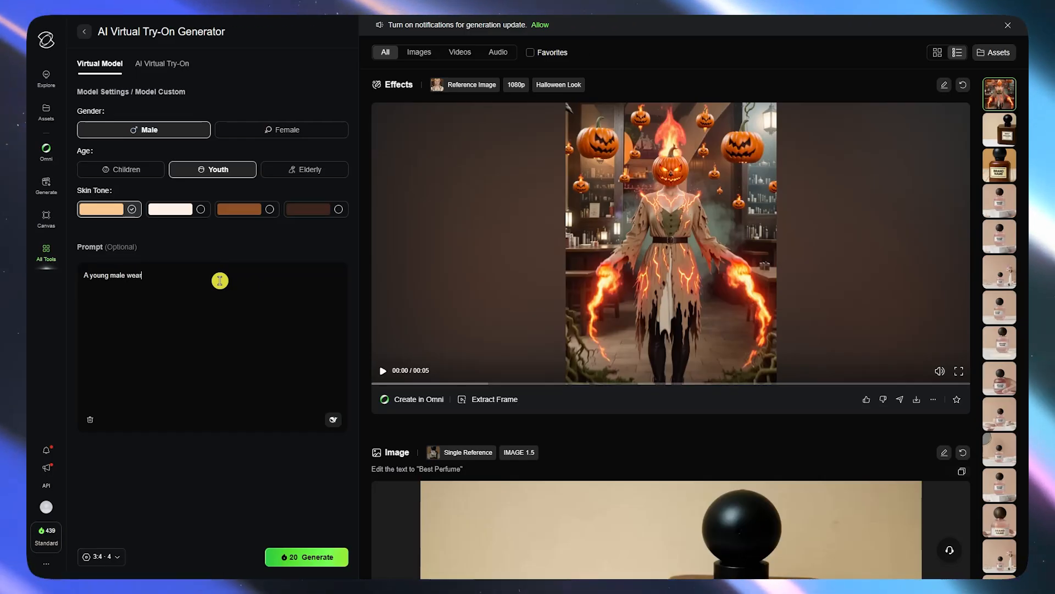
{"action": "type", "text": "ing a black hoodie with a monkey logo on the"}
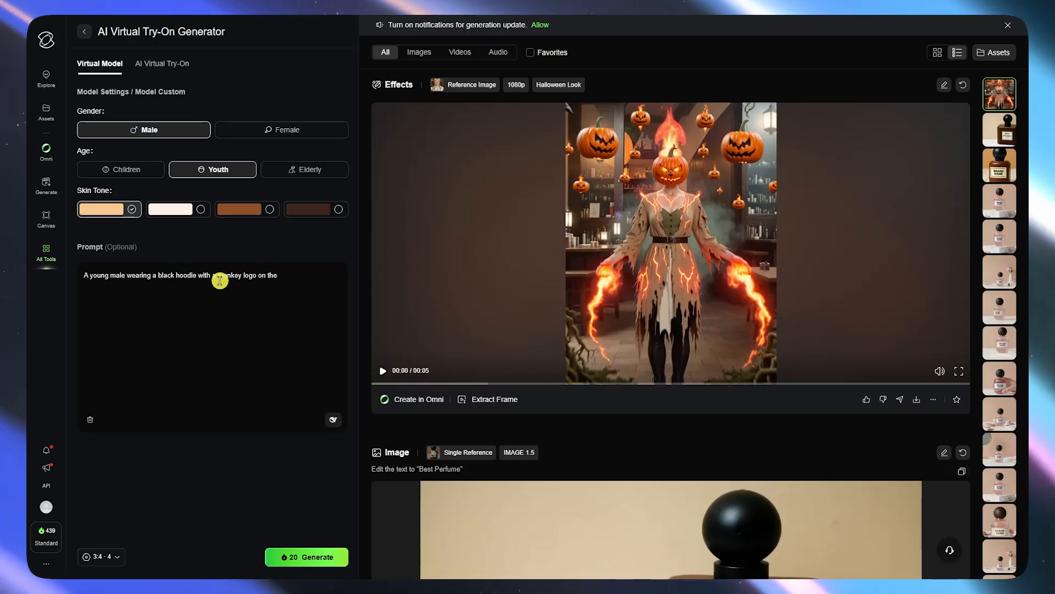
{"action": "type", "text": "front."}
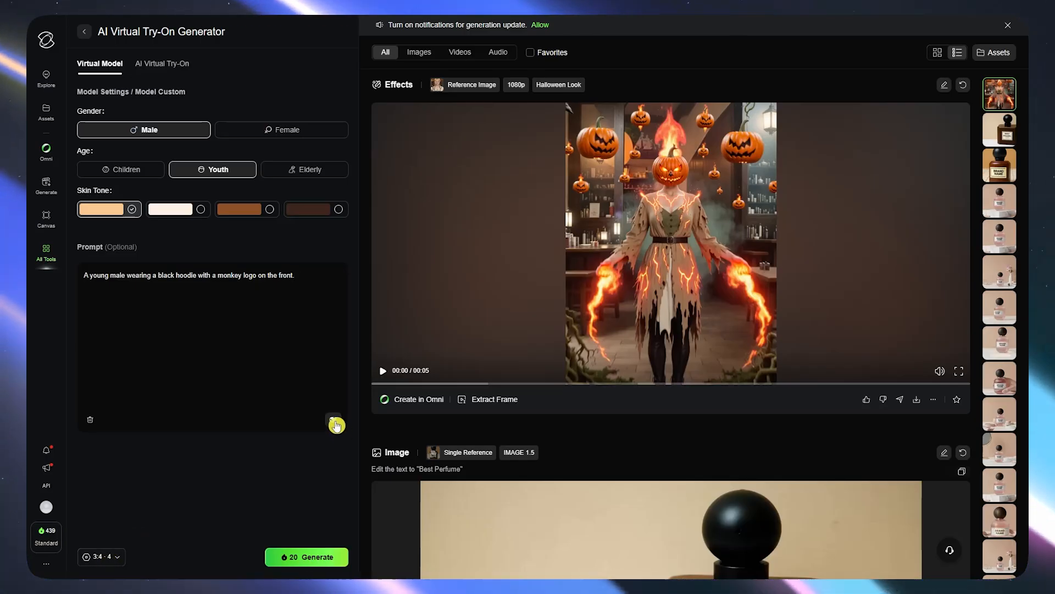
Step: Have DeepSeek expand the prompt and use its first recommendation, the young male standing against a graffiti-covered brick wall
{"action": "left_click", "coordinate": [334, 421]}
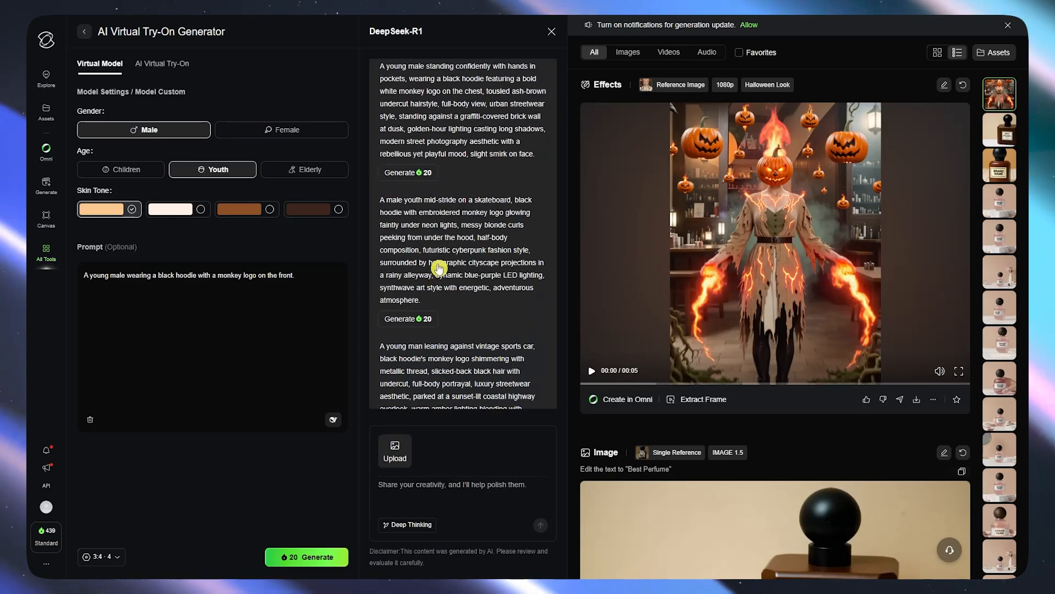
{"action": "scroll", "coordinate": [437, 272], "scroll_direction": "up", "scroll_amount": 1}
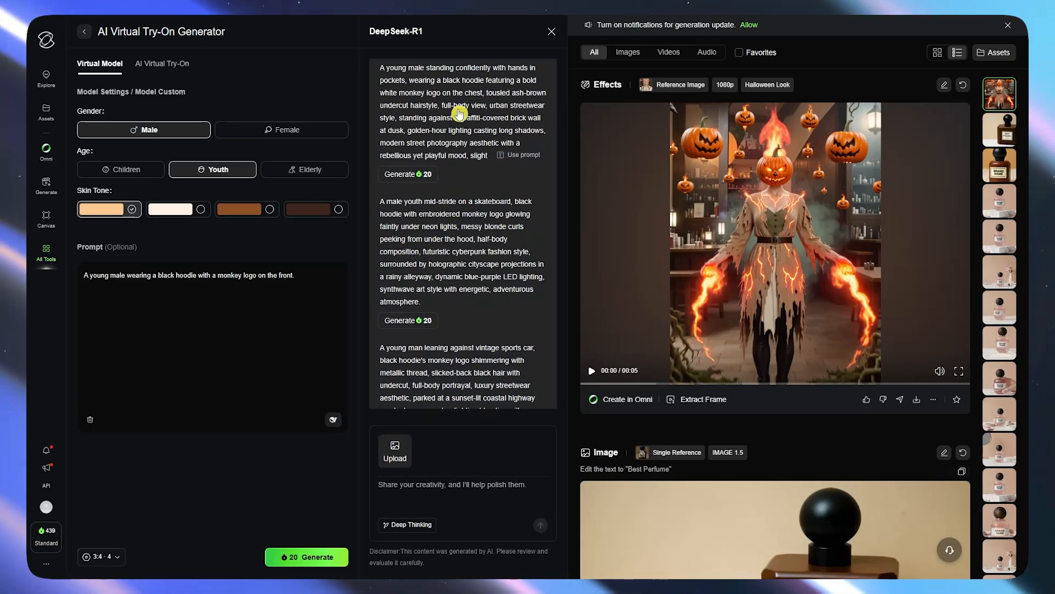
{"action": "scroll", "coordinate": [469, 122], "scroll_direction": "up", "scroll_amount": 5}
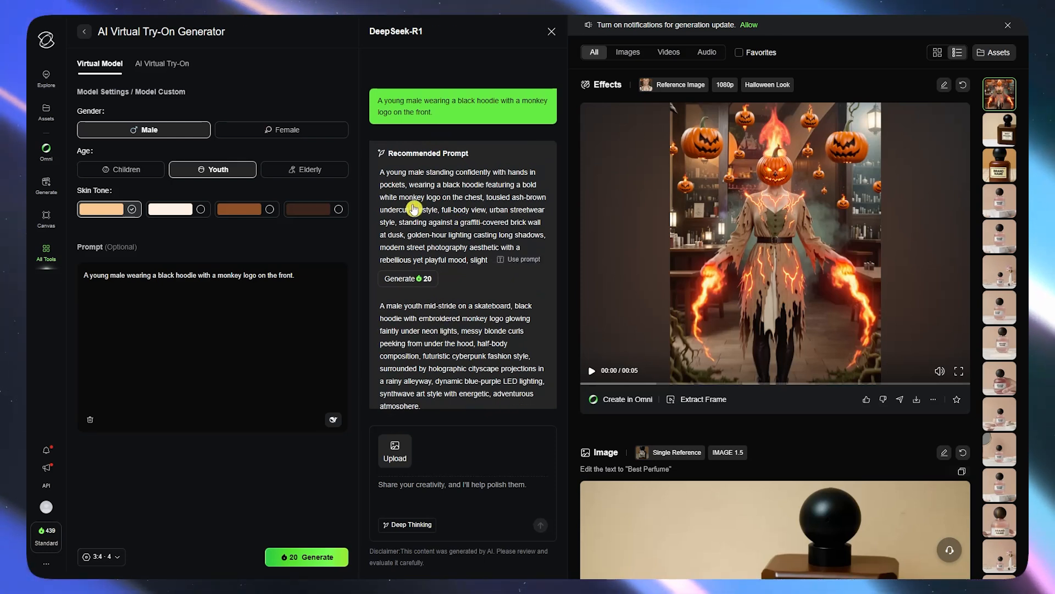
{"action": "mouse_move", "coordinate": [441, 191]}
{"action": "left_click", "coordinate": [519, 259]}
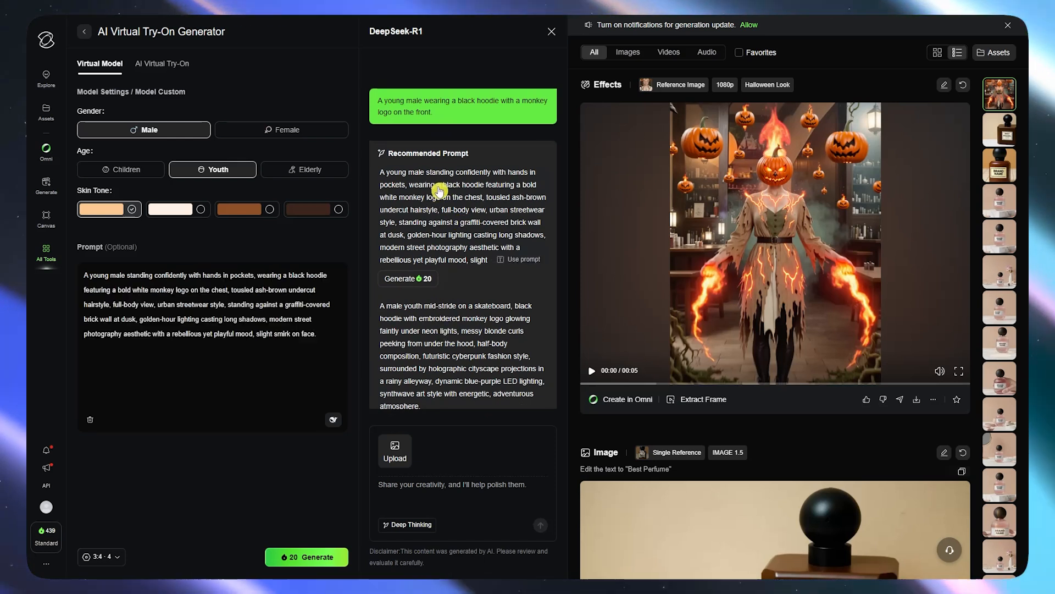
Step: Set the virtual model to 1 output with a 9:16 image ratio and generate it
{"action": "left_click", "coordinate": [103, 558]}
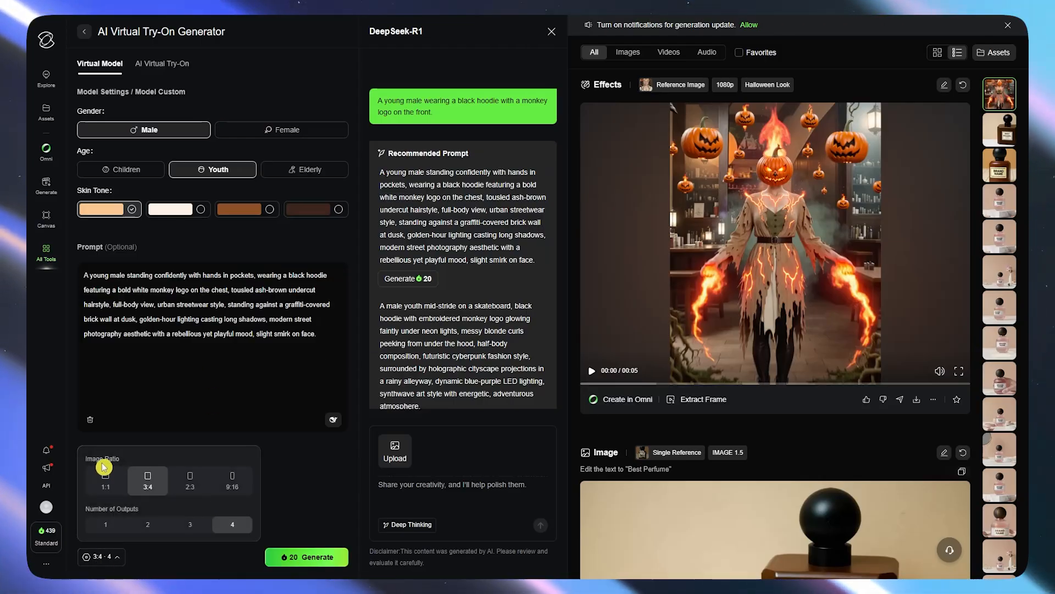
{"action": "left_click", "coordinate": [103, 524]}
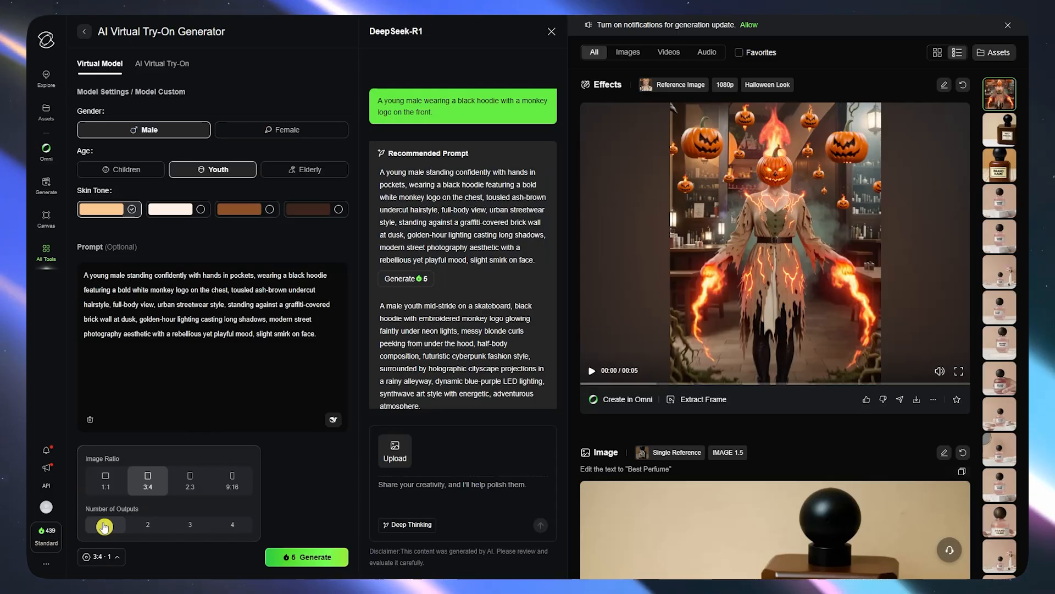
{"action": "left_click", "coordinate": [232, 482]}
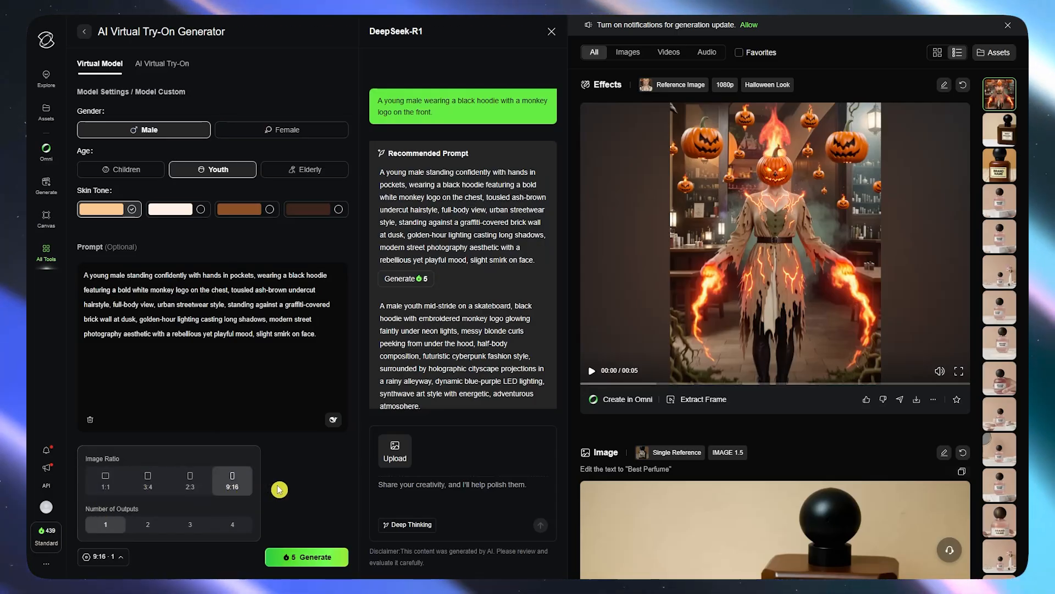
{"action": "left_click", "coordinate": [282, 507]}
{"action": "left_click", "coordinate": [309, 557]}
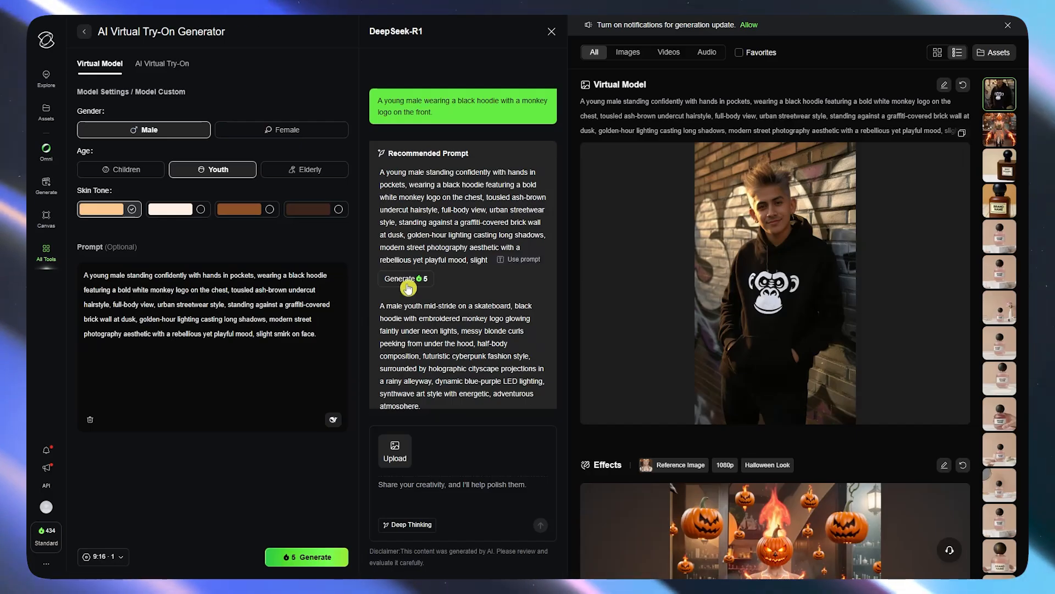
{"action": "mouse_move", "coordinate": [487, 185]}
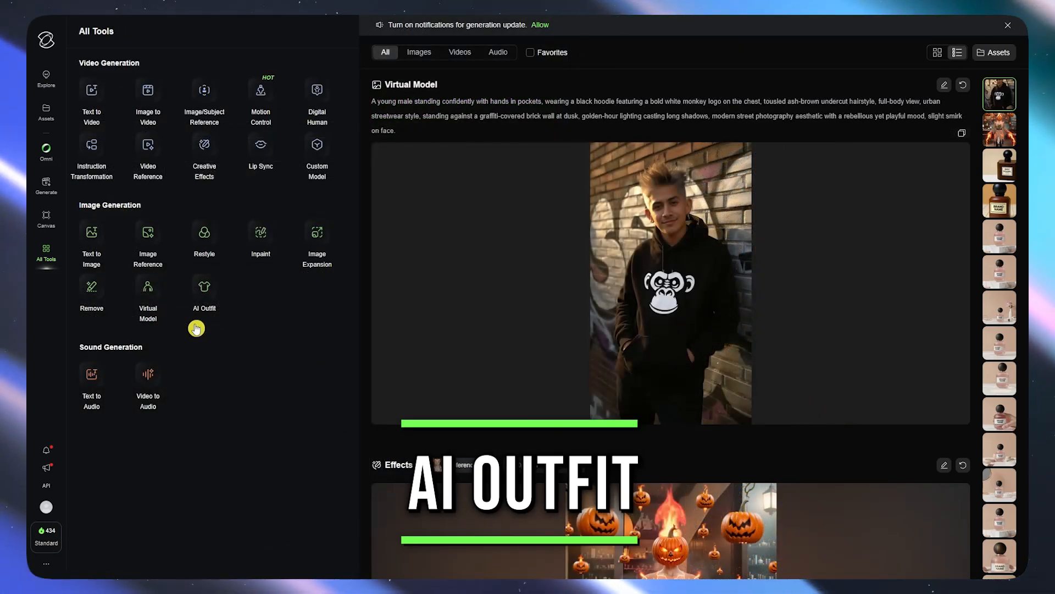
Step: Open the AI Outfit tool and go through its Virtual Model, Default and Upload model sources, finishing on Default
{"action": "left_click", "coordinate": [204, 304]}
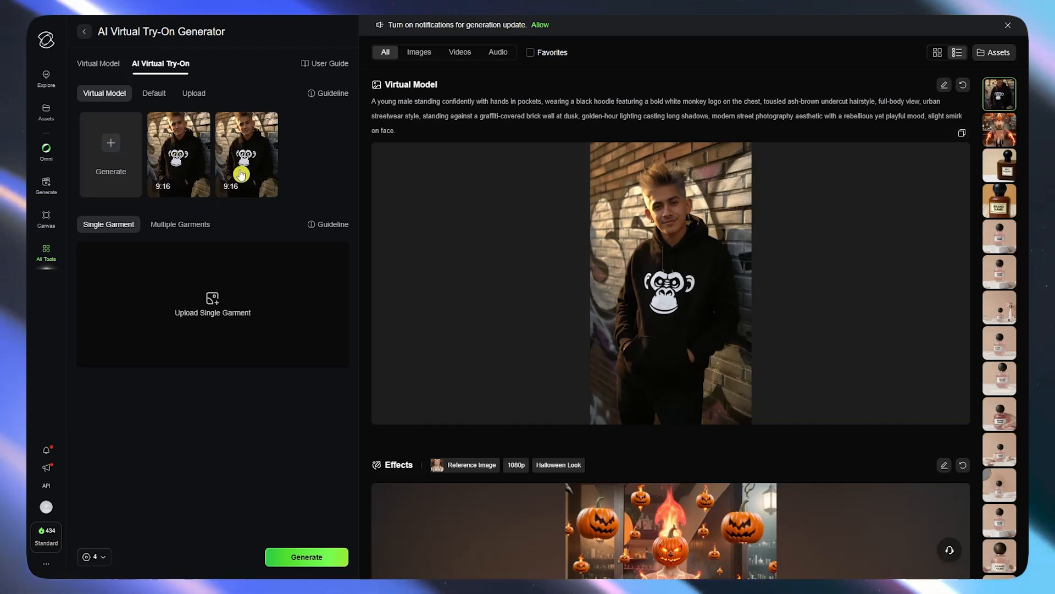
{"action": "left_click", "coordinate": [140, 97]}
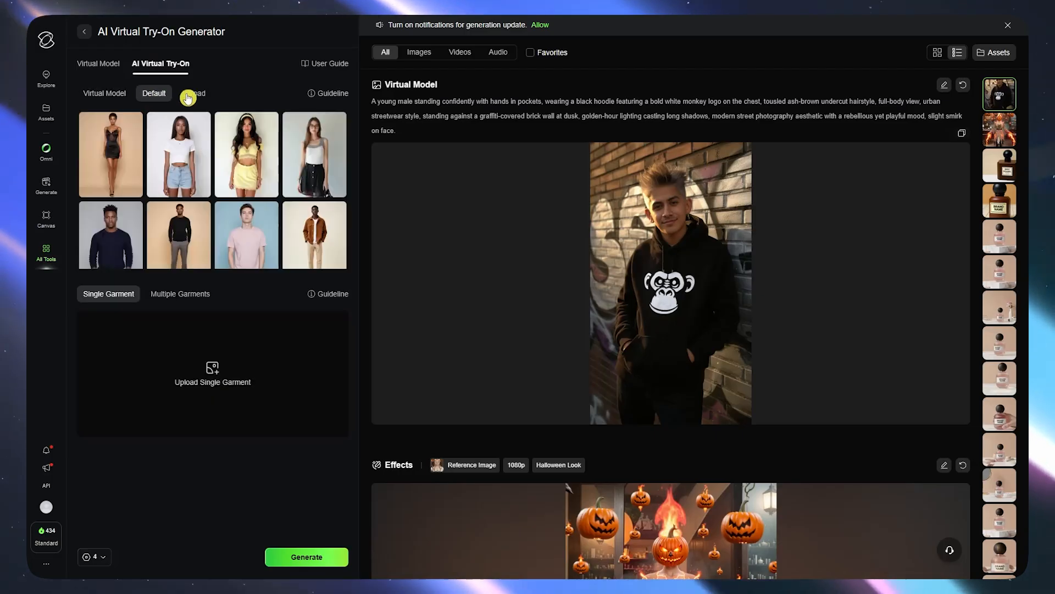
{"action": "scroll", "coordinate": [255, 199], "scroll_direction": "down", "scroll_amount": 2}
{"action": "scroll", "coordinate": [255, 199], "scroll_direction": "down", "scroll_amount": 6}
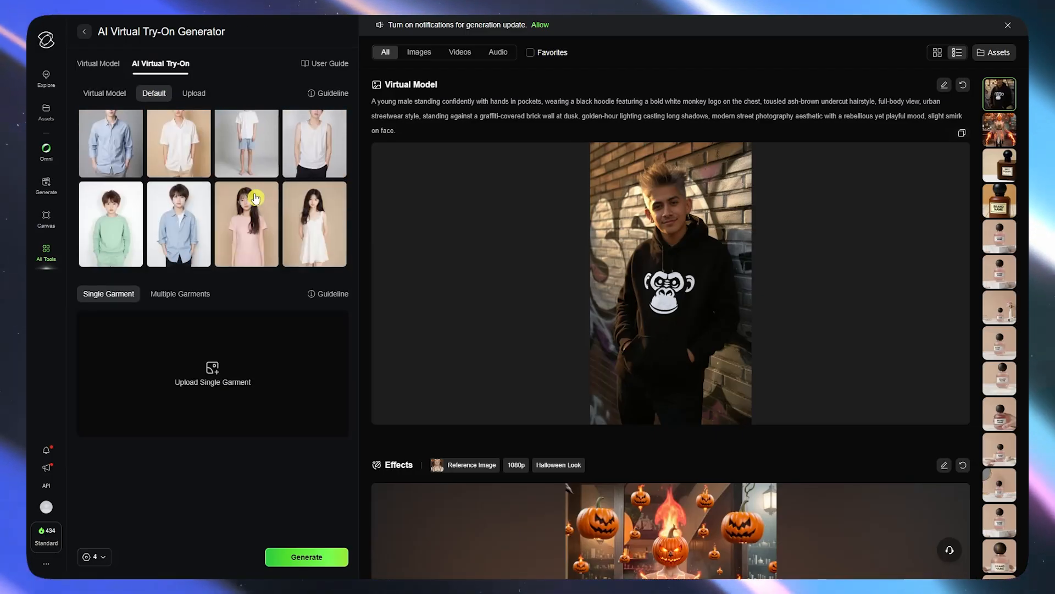
{"action": "left_click", "coordinate": [189, 94]}
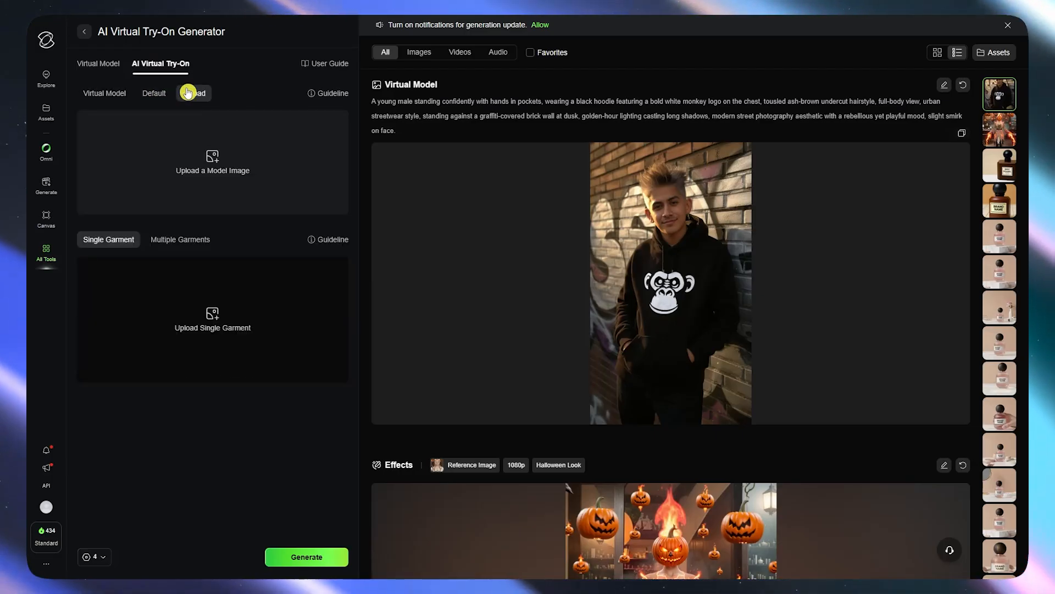
{"action": "left_click", "coordinate": [155, 97]}
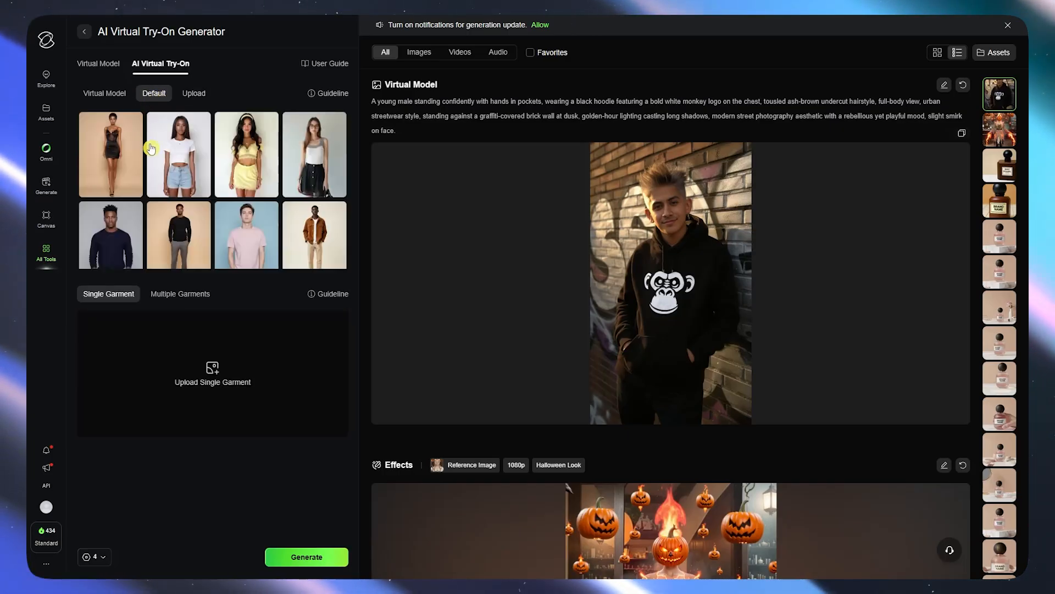
{"action": "left_click", "coordinate": [111, 95]}
{"action": "left_click", "coordinate": [146, 94]}
Step: Browse the default models and select the man in the navy sweater against a grey background
{"action": "scroll", "coordinate": [213, 183], "scroll_direction": "down", "scroll_amount": 5}
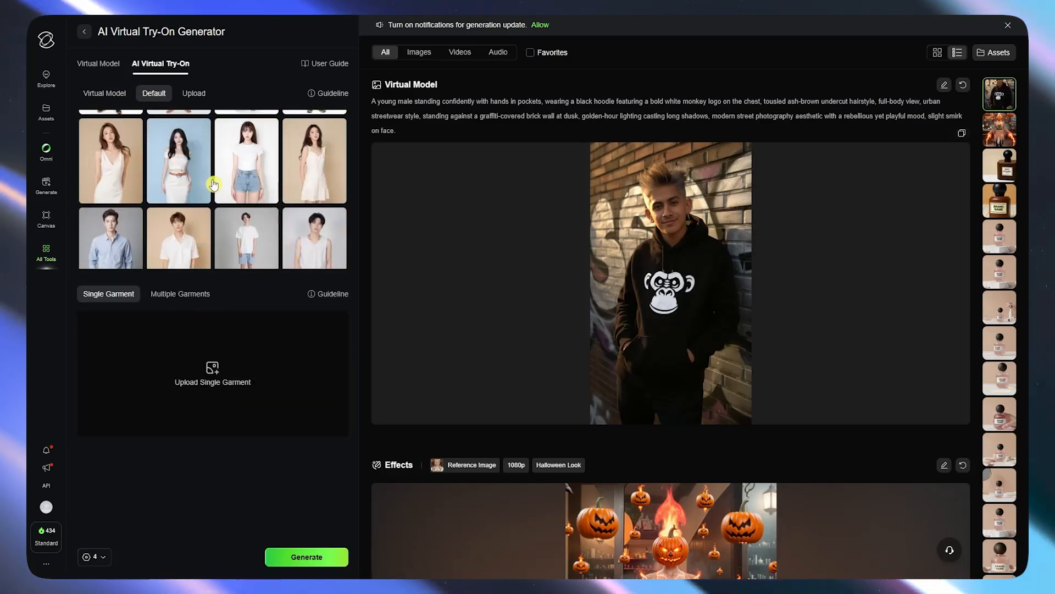
{"action": "scroll", "coordinate": [224, 199], "scroll_direction": "up", "scroll_amount": 5}
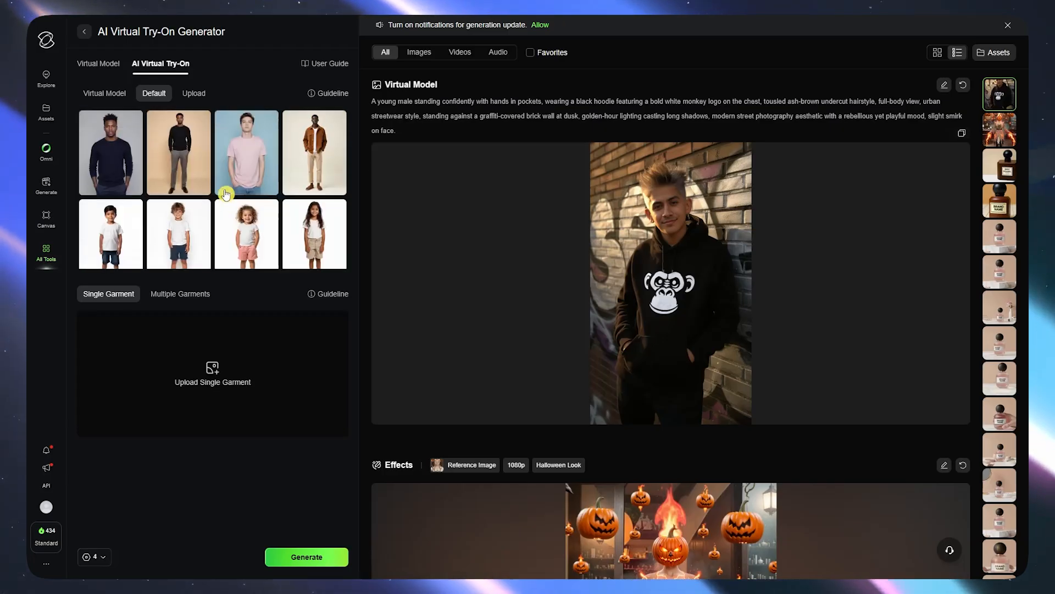
{"action": "scroll", "coordinate": [223, 187], "scroll_direction": "down", "scroll_amount": 4}
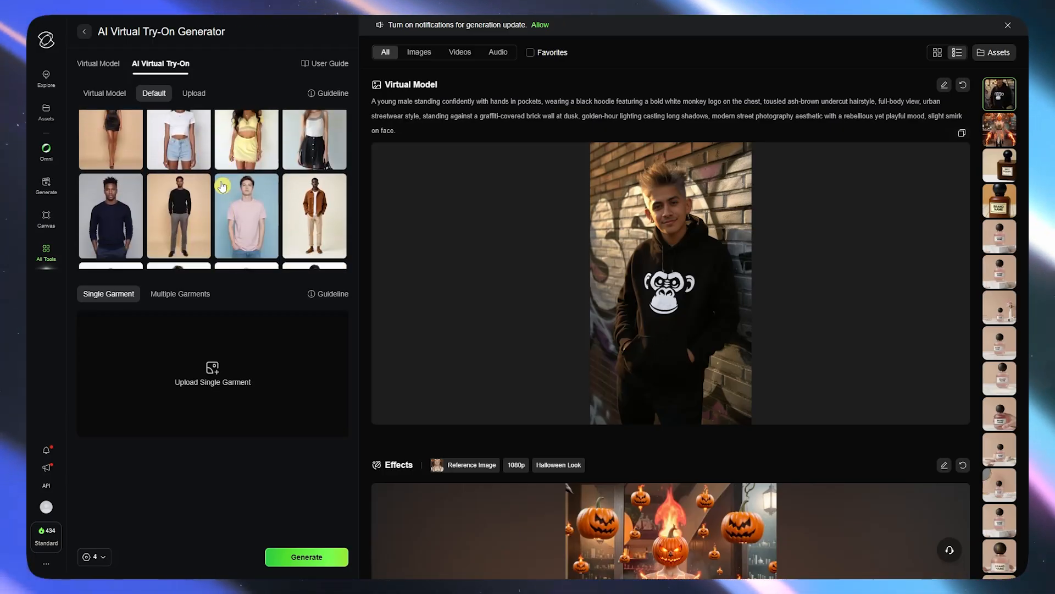
{"action": "scroll", "coordinate": [214, 212], "scroll_direction": "up", "scroll_amount": 3}
{"action": "left_click", "coordinate": [112, 194]}
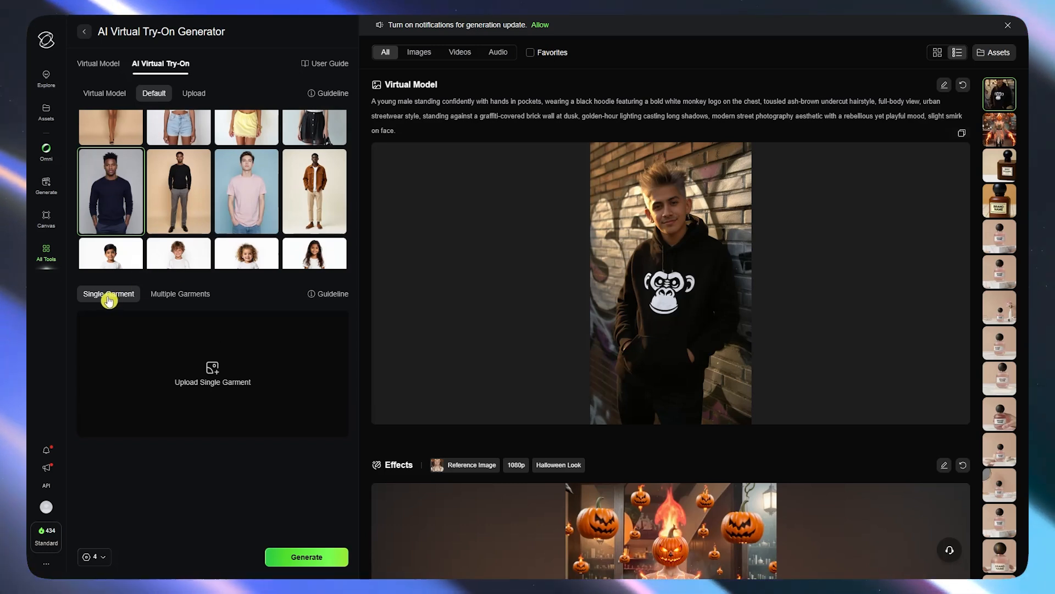
Step: Check the Multiple Garments option, return to Single Garment and upload the black hoodie picture images.jpg from Downloads
{"action": "left_click", "coordinate": [182, 295]}
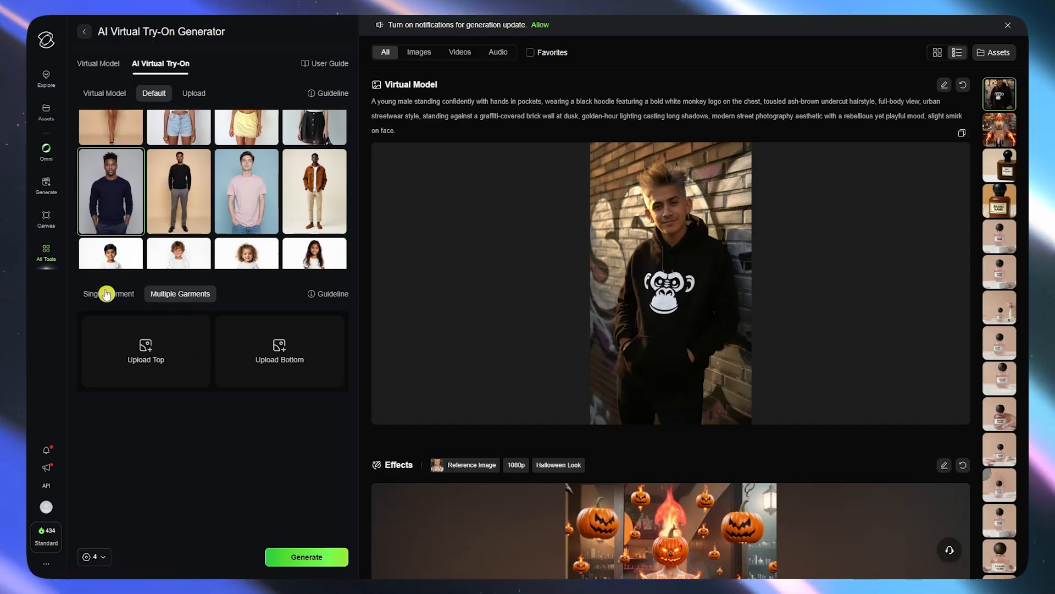
{"action": "left_click", "coordinate": [107, 295]}
{"action": "left_click", "coordinate": [233, 376]}
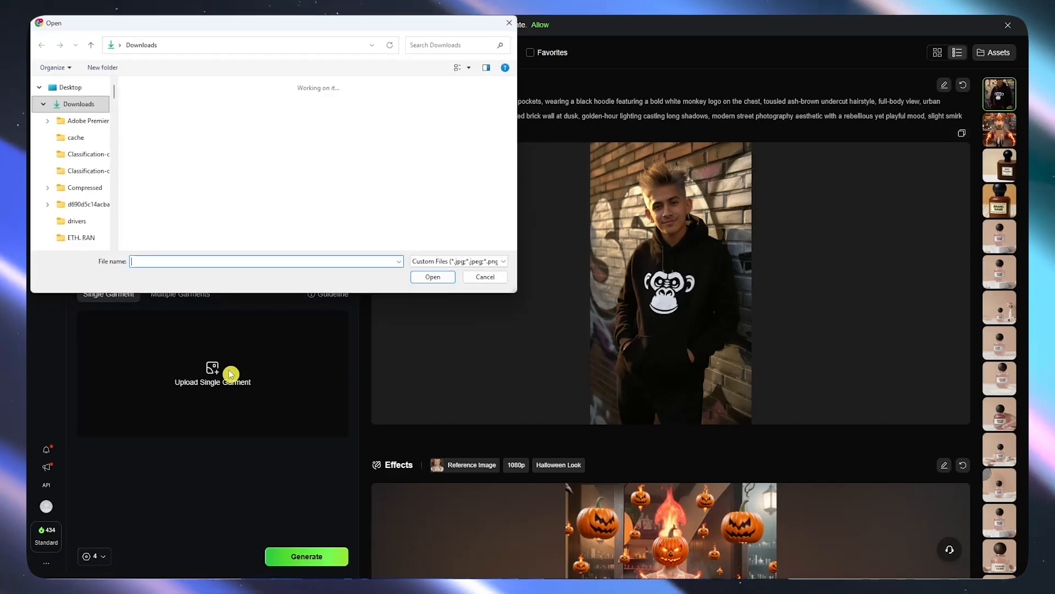
{"action": "left_click_drag", "start_coordinate": [512, 95], "coordinate": [511, 114]}
{"action": "left_click", "coordinate": [302, 112]}
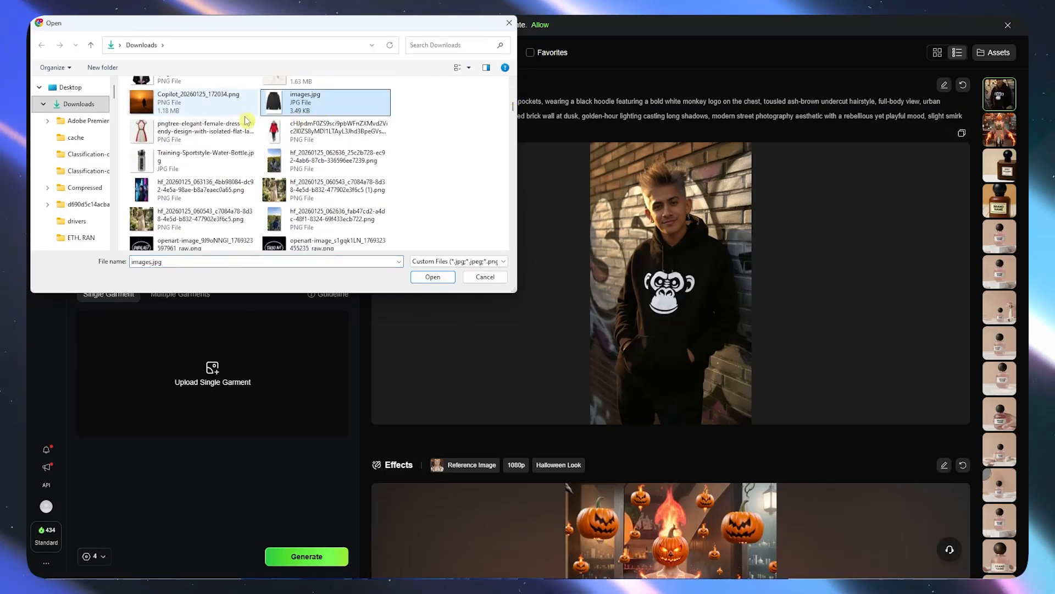
{"action": "left_click", "coordinate": [445, 281]}
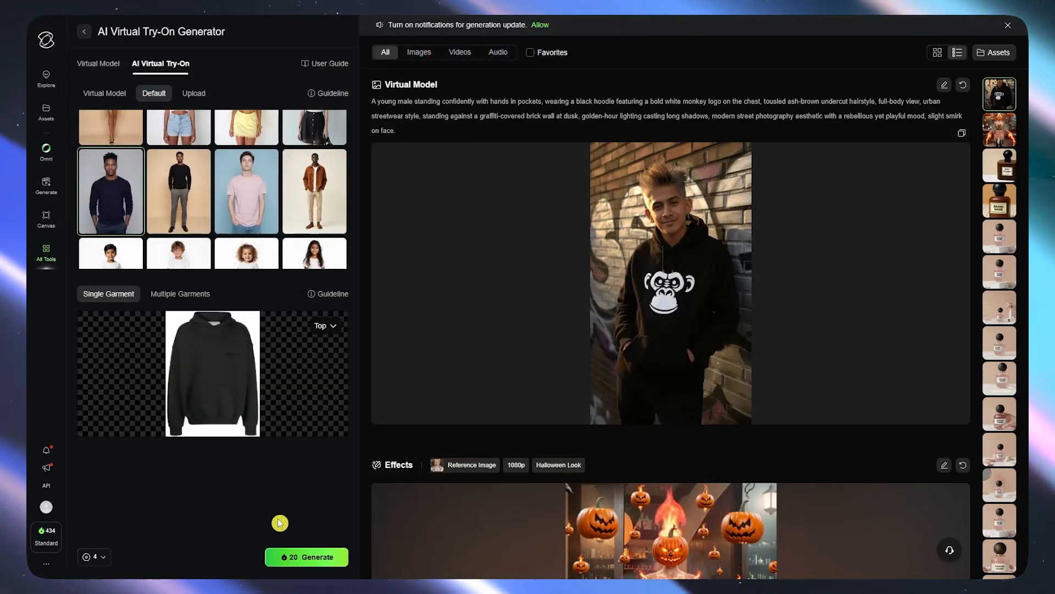
Step: Keep the hoodie's garment type as Top, set the number of outputs to 1, and generate the try-on
{"action": "left_click", "coordinate": [325, 329]}
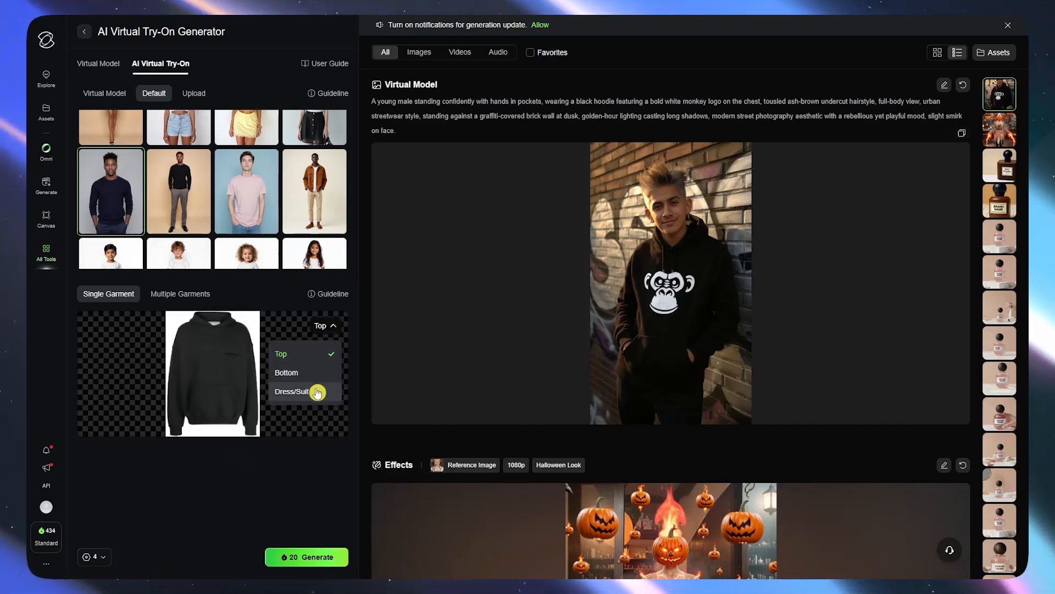
{"action": "left_click", "coordinate": [294, 357]}
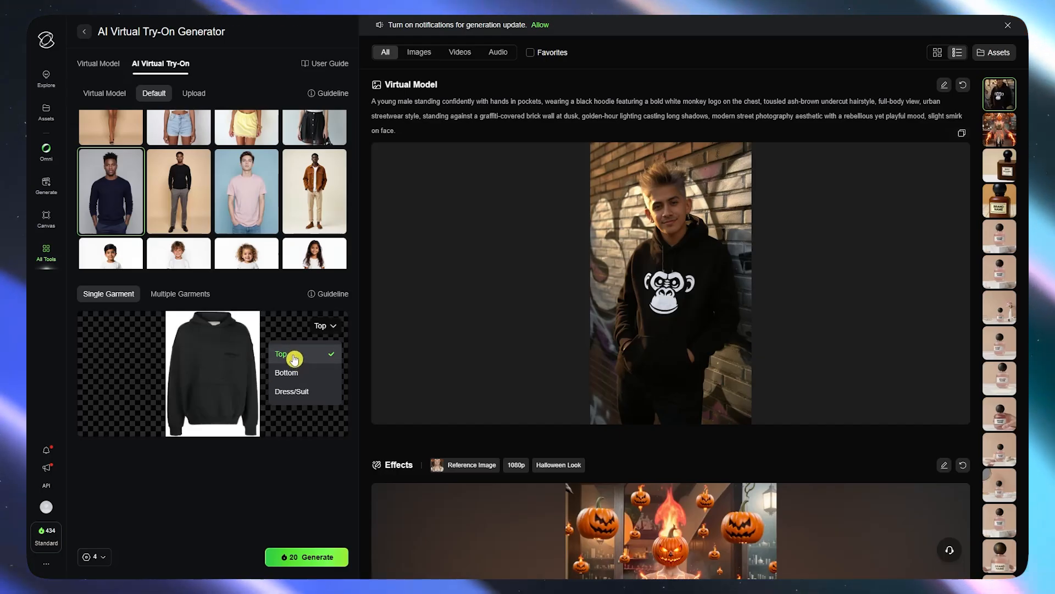
{"action": "left_click", "coordinate": [102, 557]}
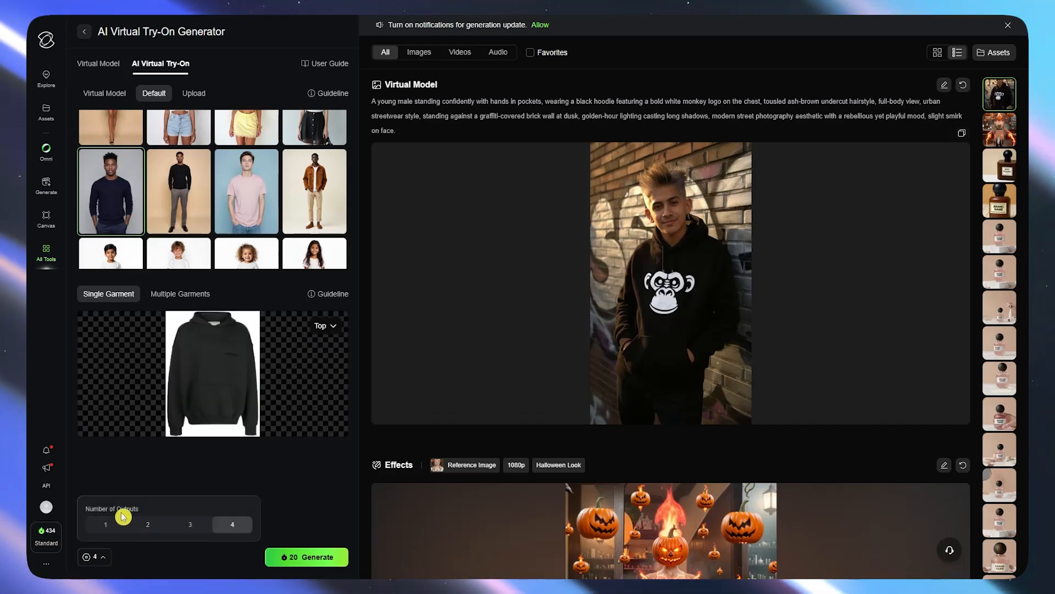
{"action": "left_click", "coordinate": [106, 524]}
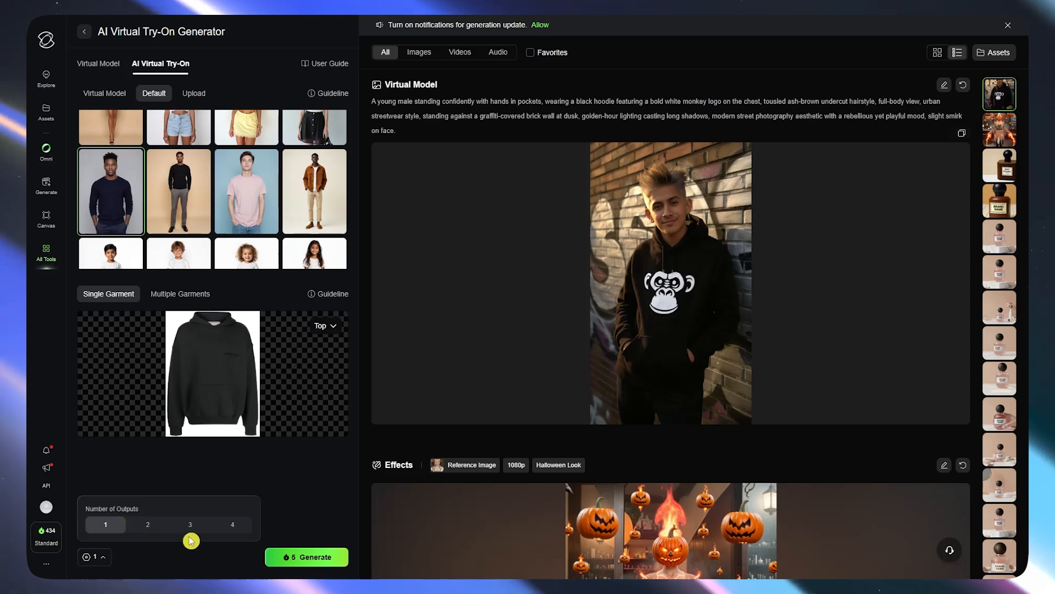
{"action": "left_click", "coordinate": [288, 558]}
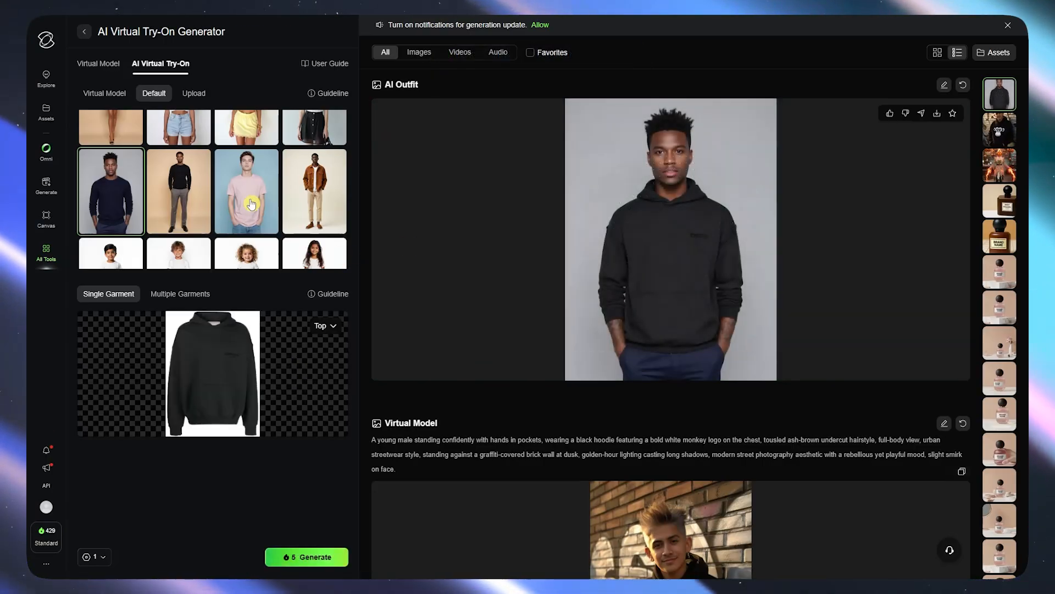
{"action": "mouse_move", "coordinate": [224, 361]}
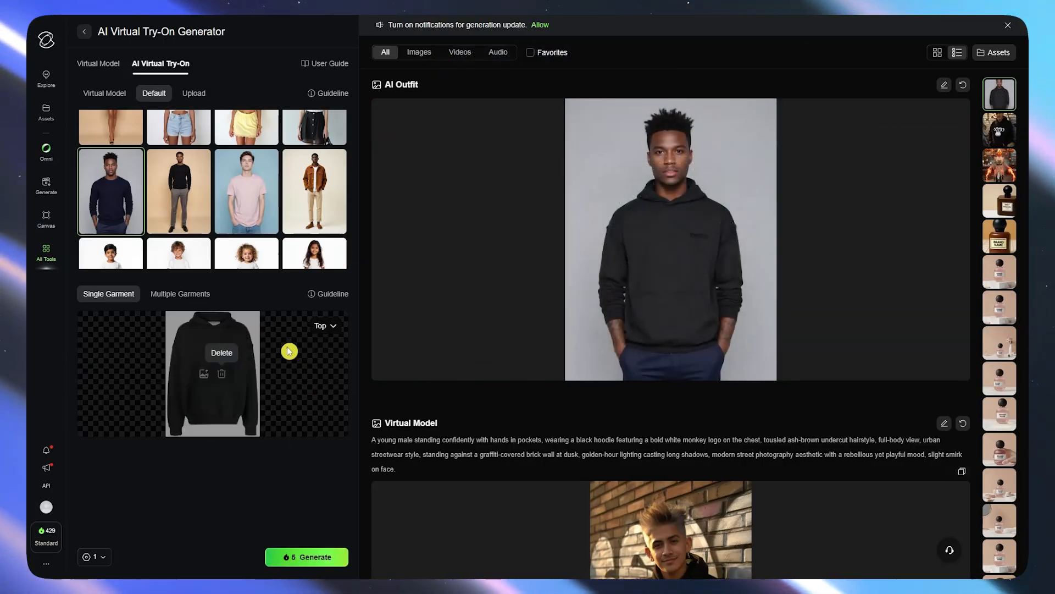
Step: Open the Text to Audio tool and enter "Eerie creaking of the door." as the sound effect prompt
{"action": "mouse_move", "coordinate": [659, 224]}
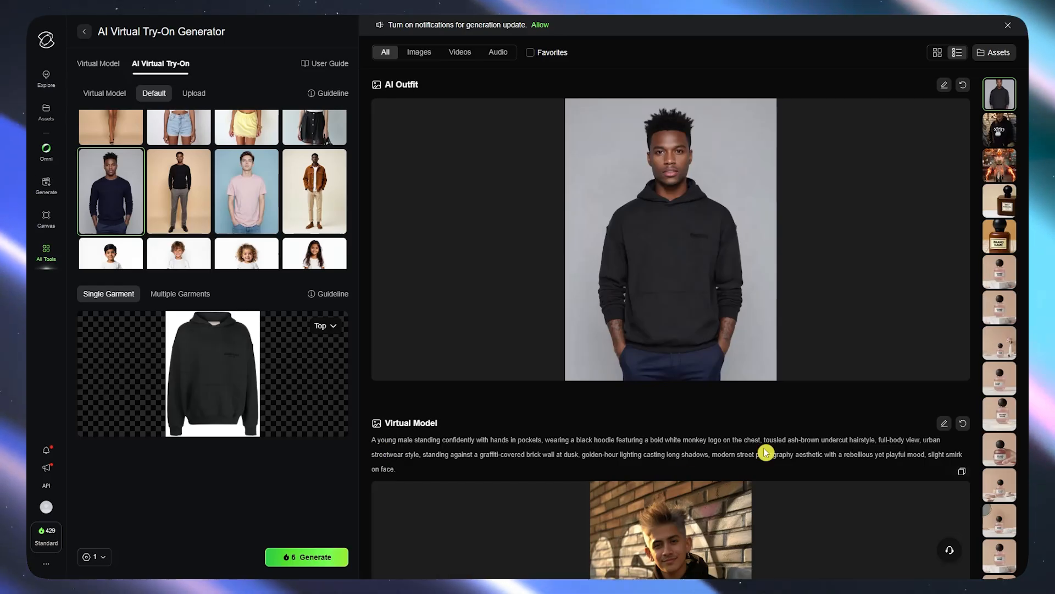
{"action": "mouse_move", "coordinate": [613, 367]}
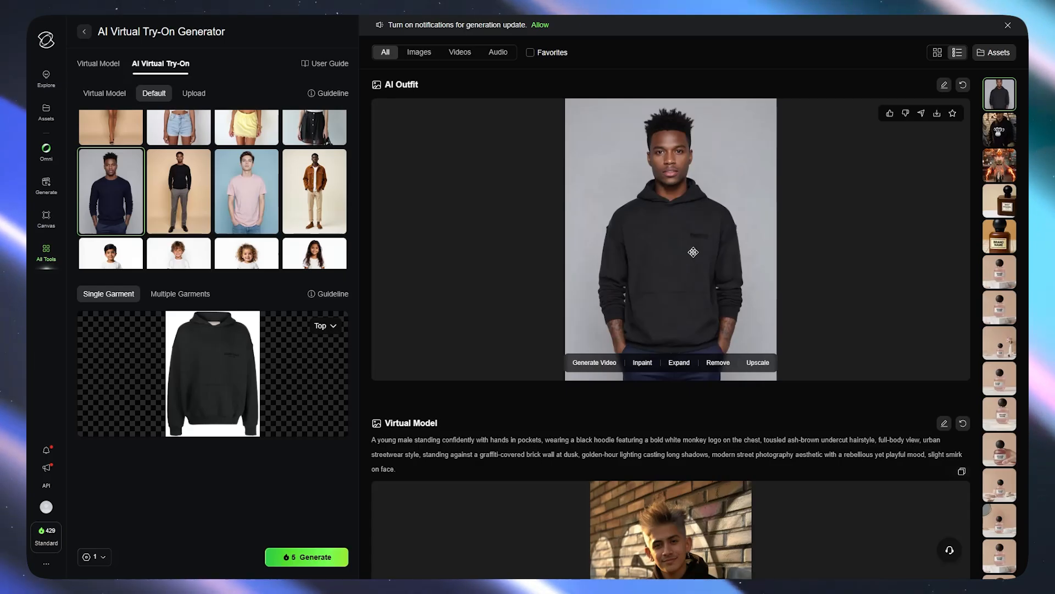
{"action": "left_click", "coordinate": [46, 253]}
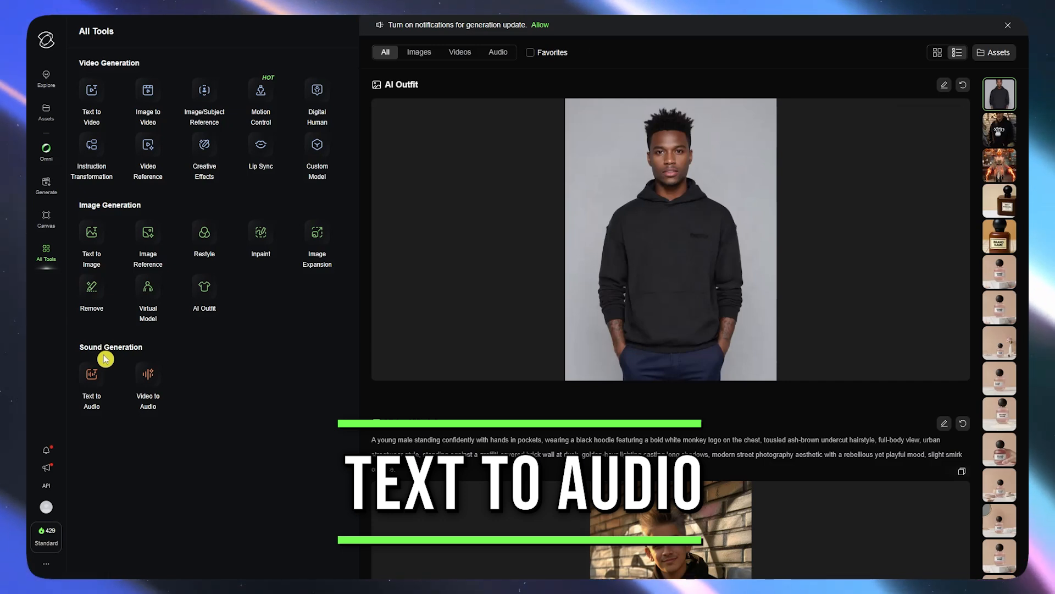
{"action": "left_click", "coordinate": [98, 393]}
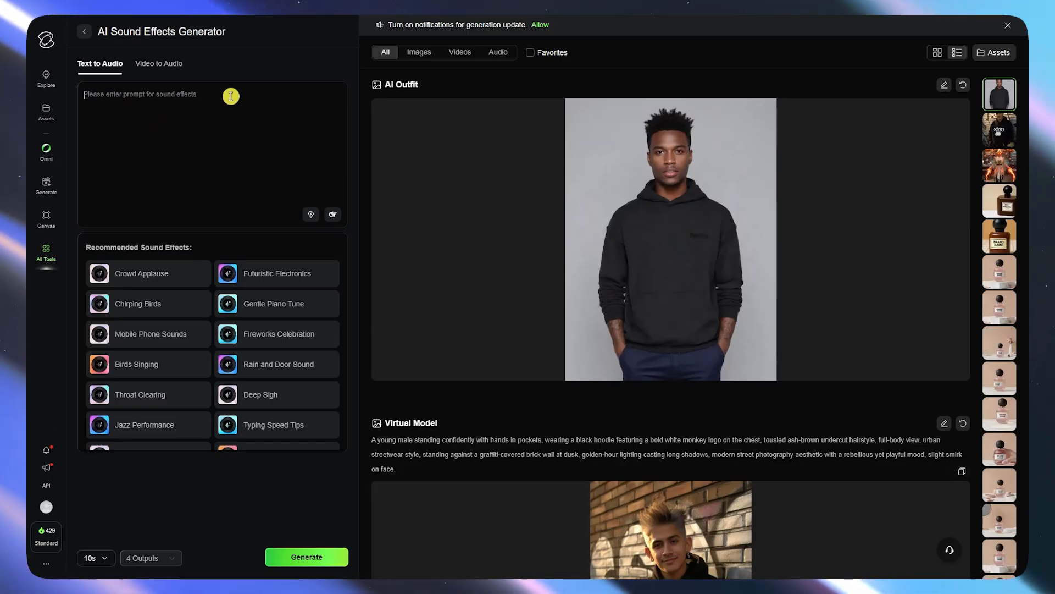
{"action": "left_click", "coordinate": [231, 96]}
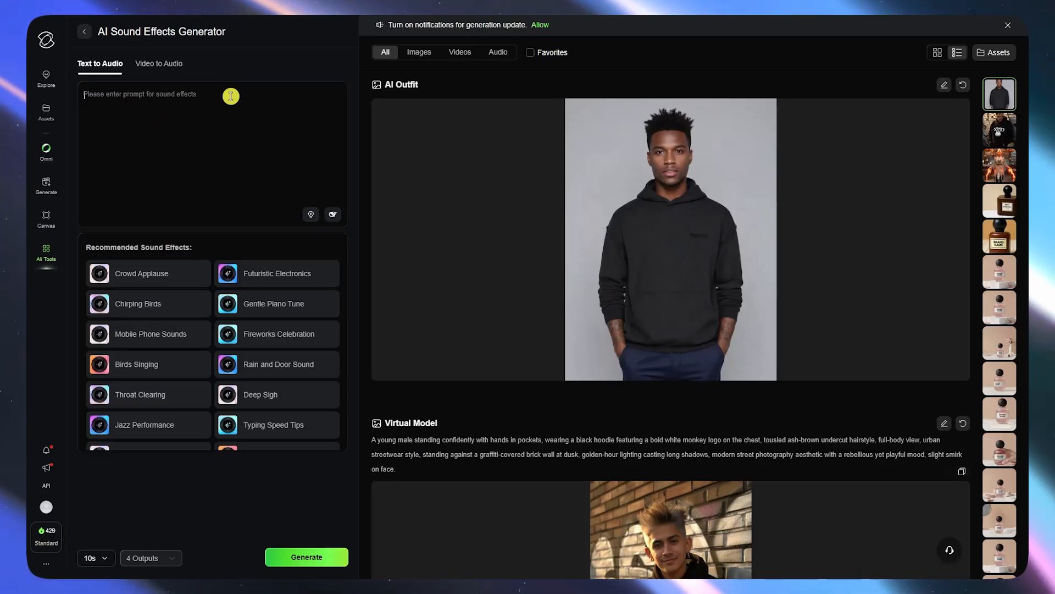
{"action": "type", "text": "Creaking of the door."}
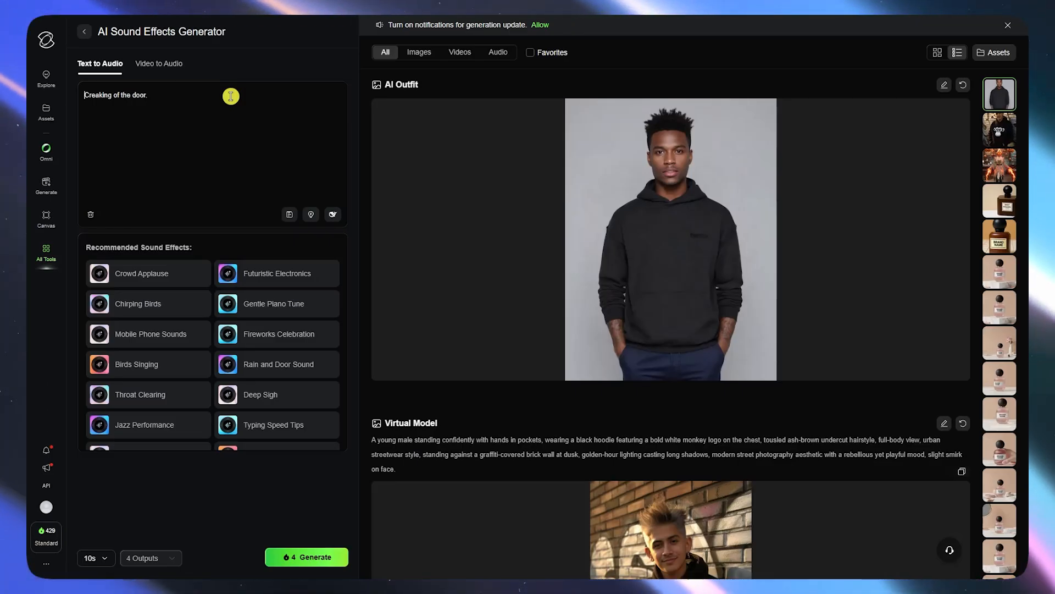
{"action": "type", "text": "Eerie"}
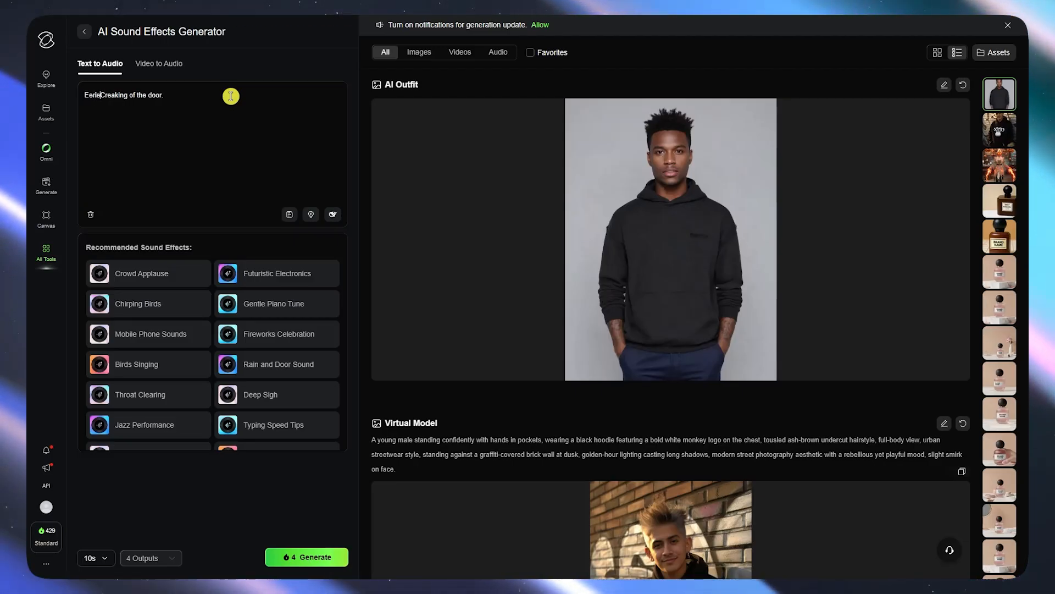
{"action": "key", "text": "BackSpace"}
{"action": "type", "text": "c"}
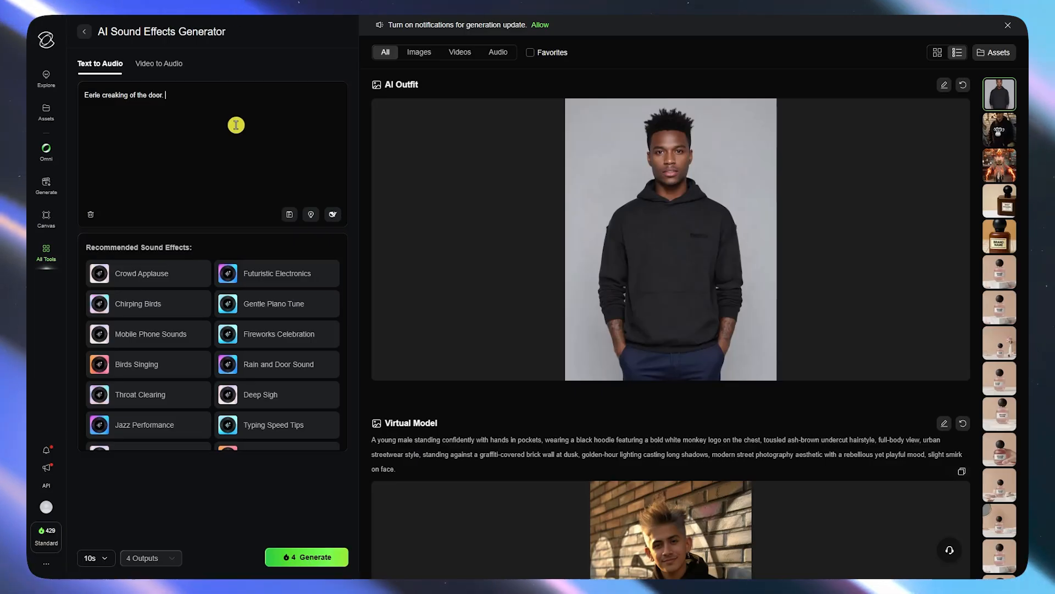
Step: Replace the prompt with DeepSeek-R1's suggestion "Door creaking, faint whispers echoing." and generate the sounds with a 5s duration
{"action": "left_click", "coordinate": [334, 218]}
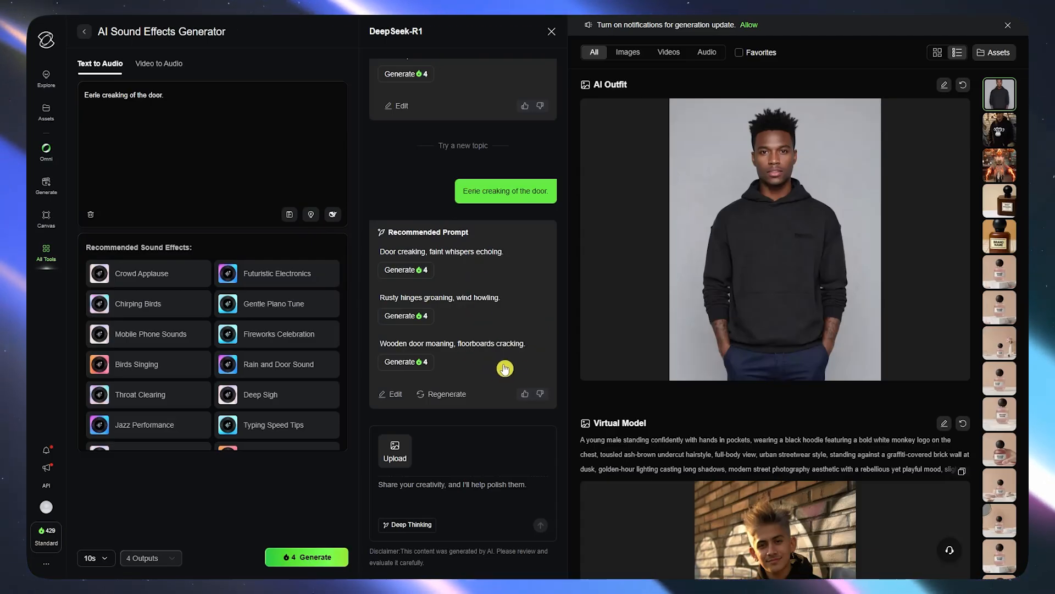
{"action": "left_click", "coordinate": [459, 257]}
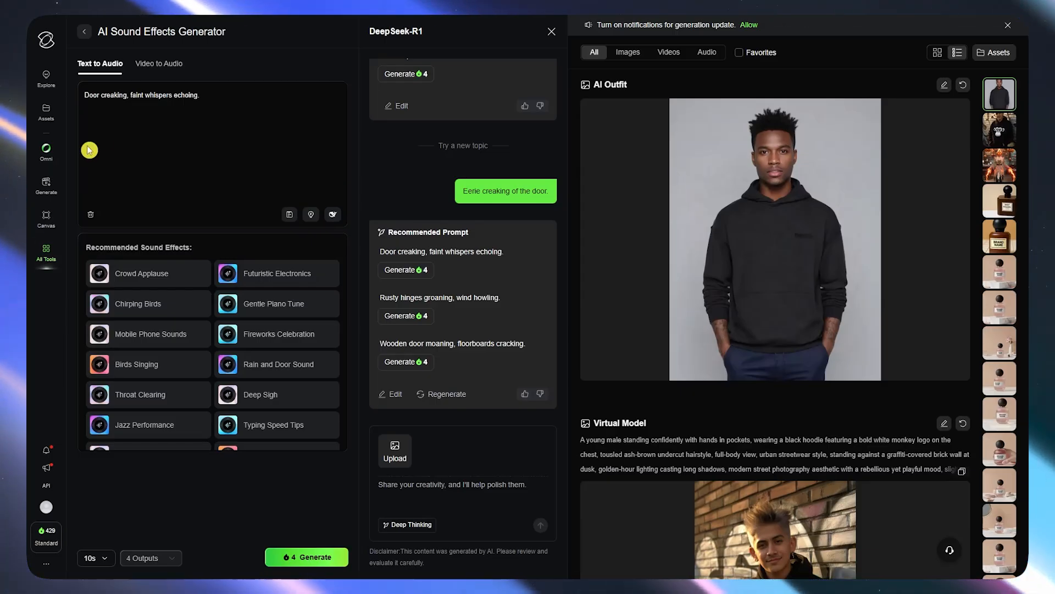
{"action": "left_click", "coordinate": [169, 105]}
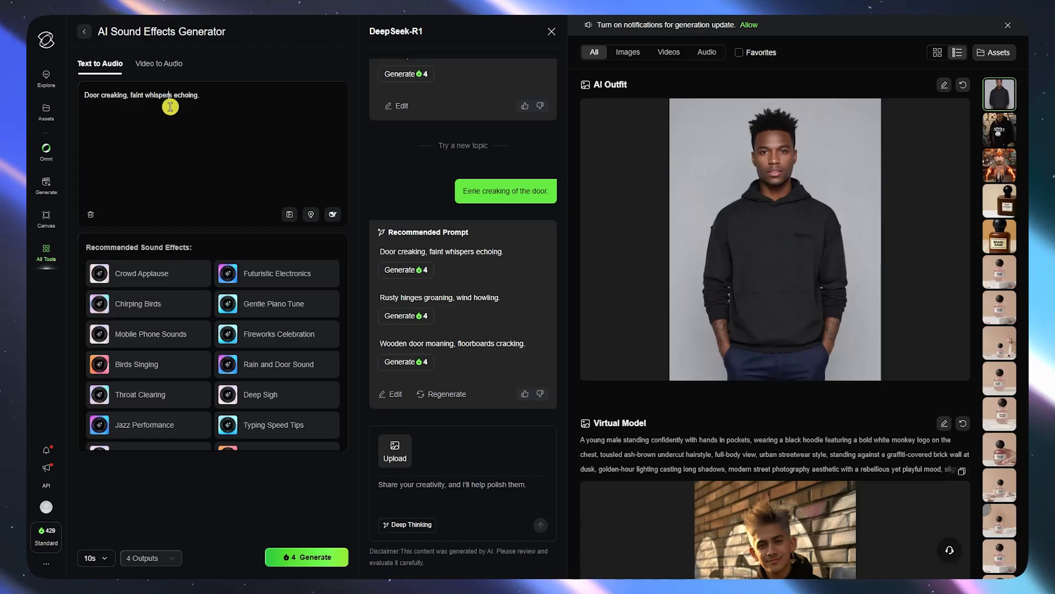
{"action": "left_click", "coordinate": [96, 558]}
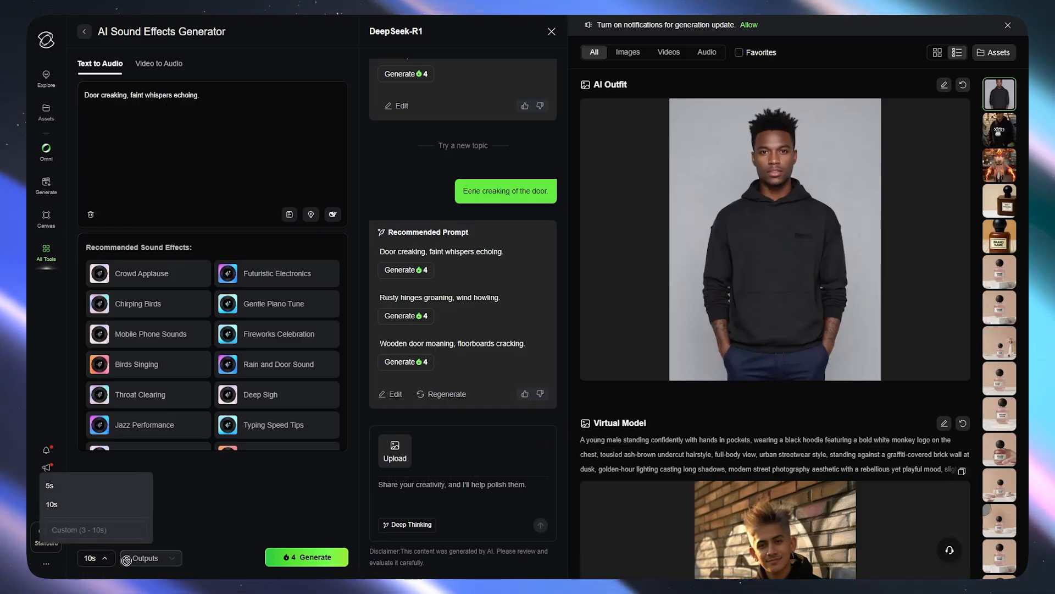
{"action": "left_click", "coordinate": [52, 486]}
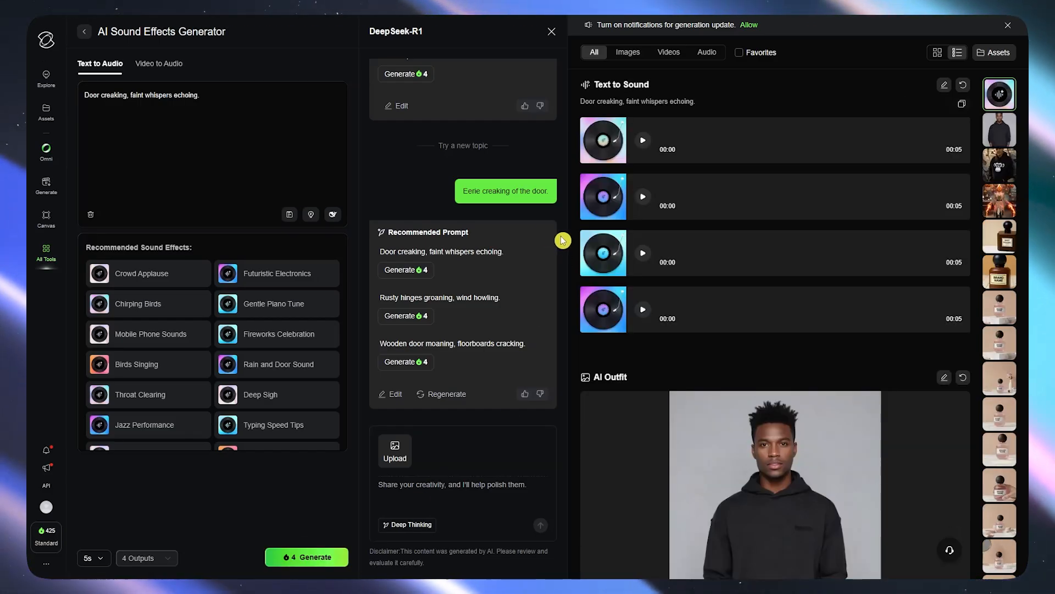
Step: Play the four generated door-creaking sounds and choose WAV as the audio download format for the third one
{"action": "left_click", "coordinate": [646, 143]}
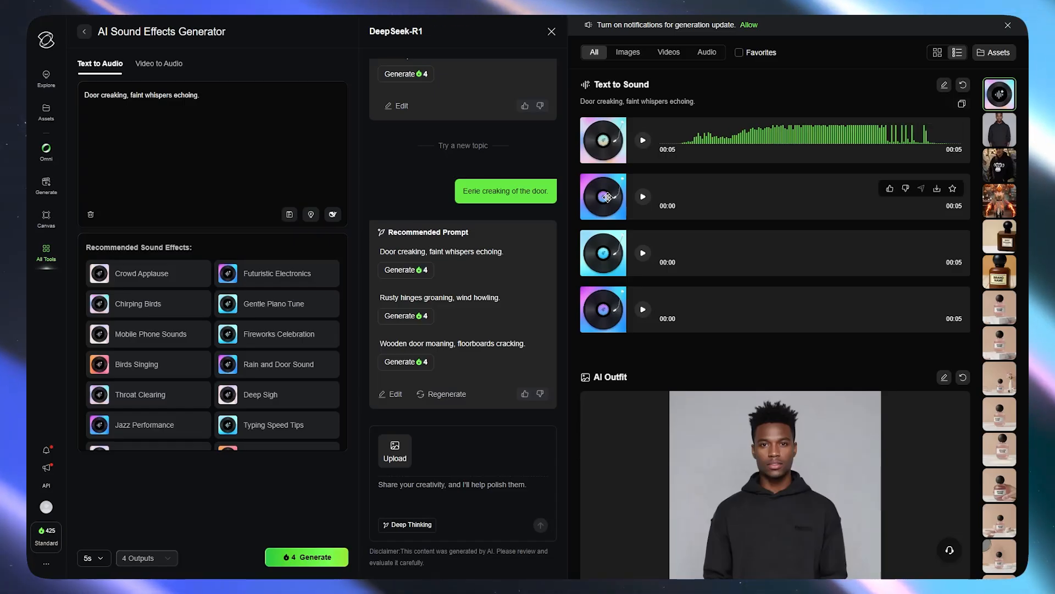
{"action": "left_click", "coordinate": [643, 197]}
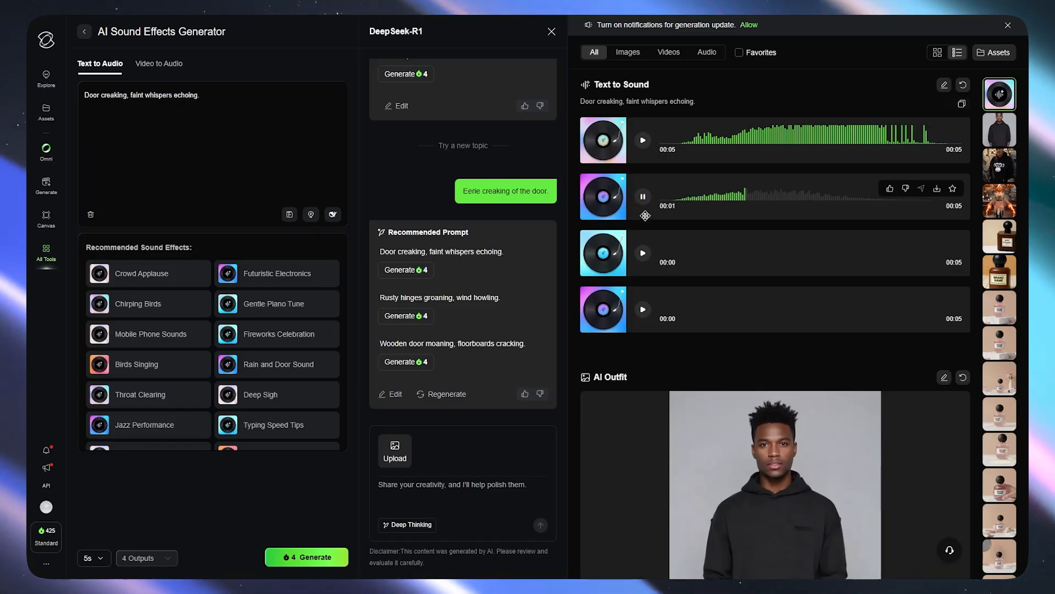
{"action": "left_click", "coordinate": [643, 254]}
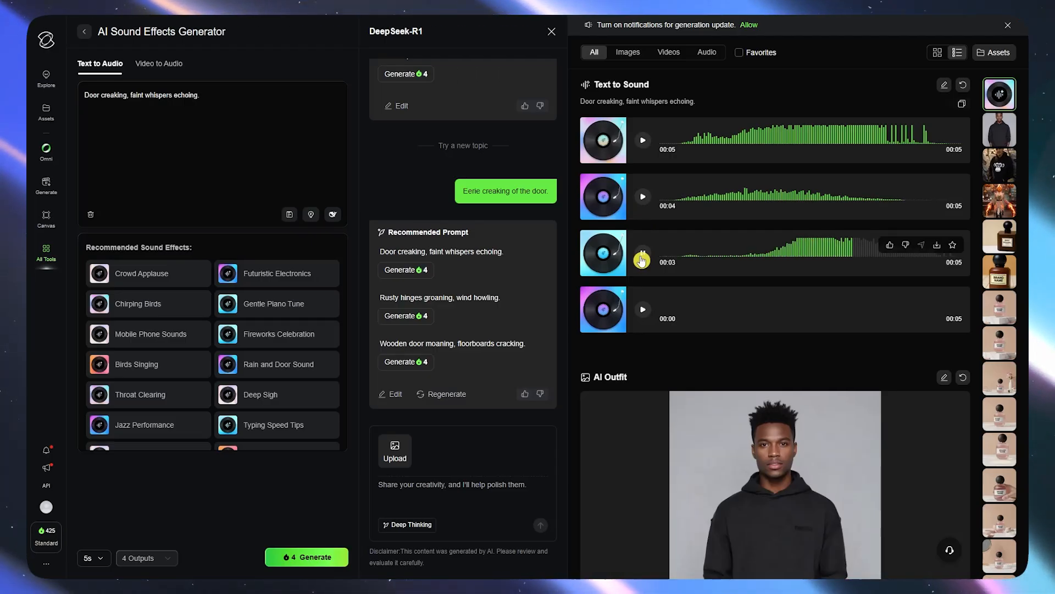
{"action": "left_click", "coordinate": [643, 315]}
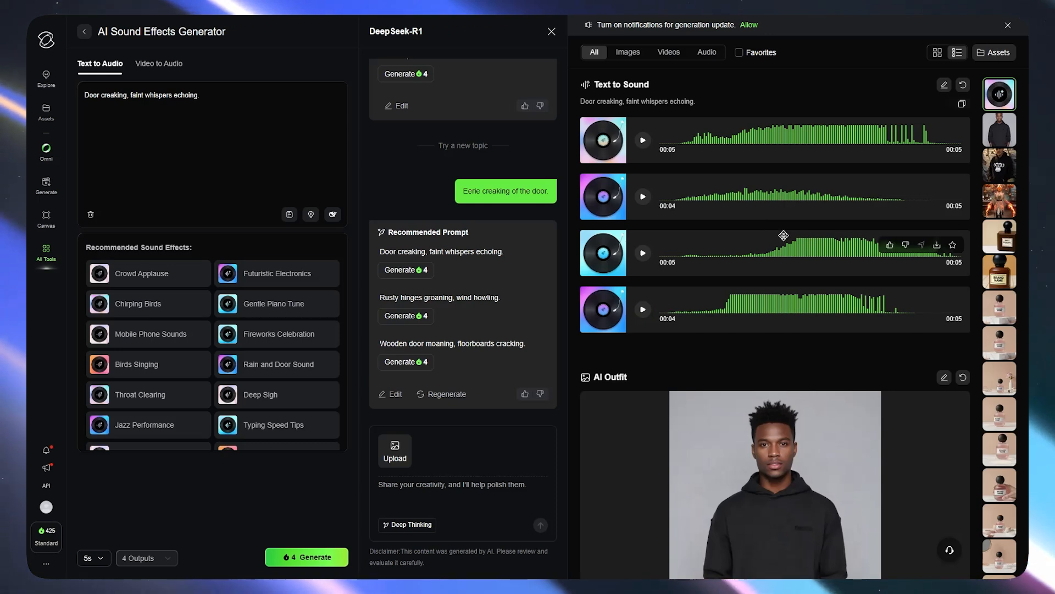
{"action": "left_click", "coordinate": [936, 250]}
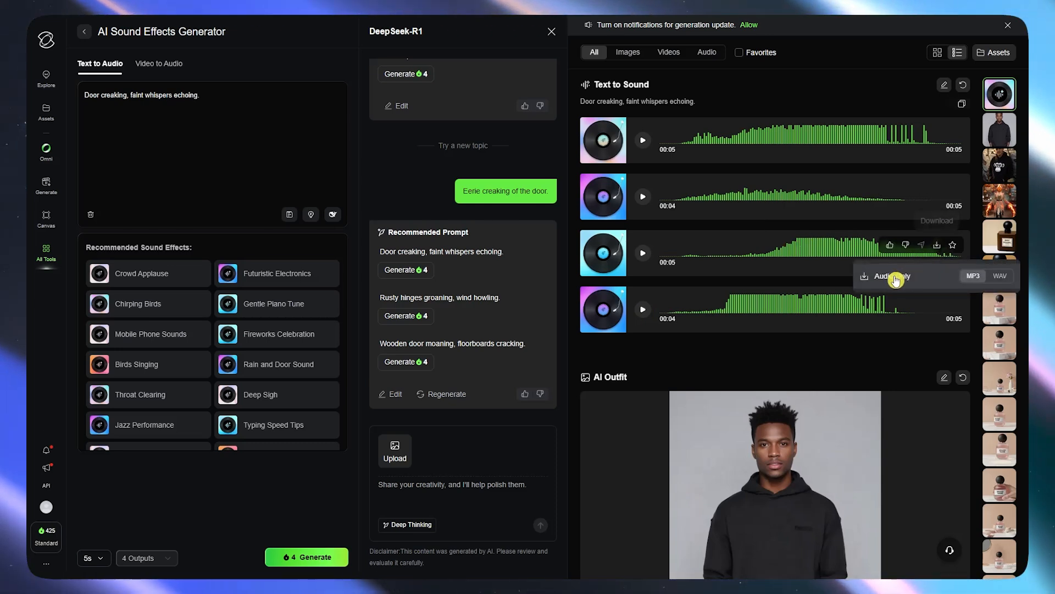
{"action": "left_click", "coordinate": [999, 281]}
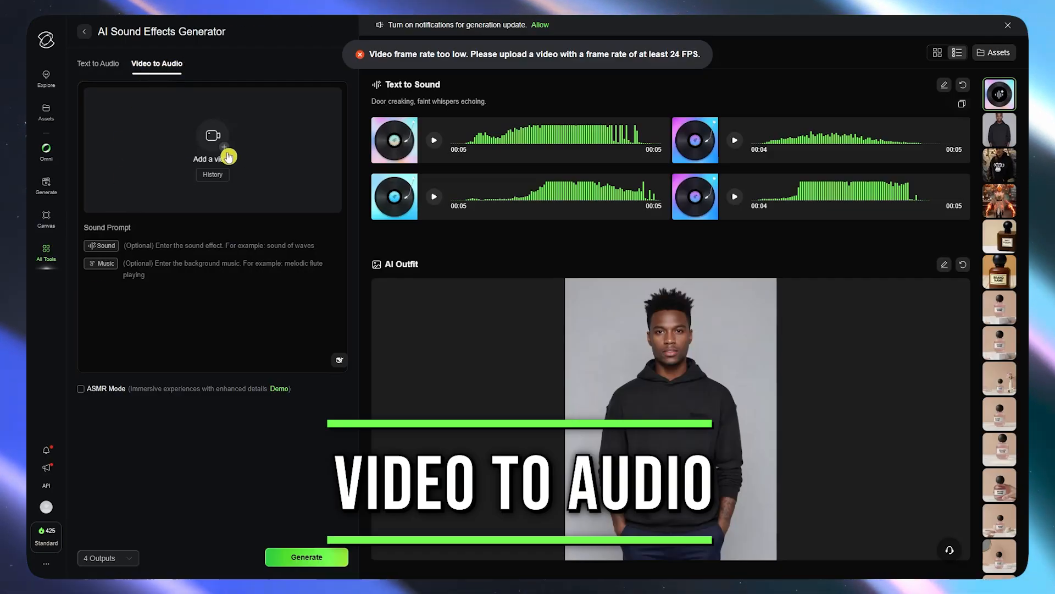
Step: In Video to Audio, load the 5s pumpkin transformation clip of the blonde woman from History and activate the Sound prompt
{"action": "left_click", "coordinate": [211, 176]}
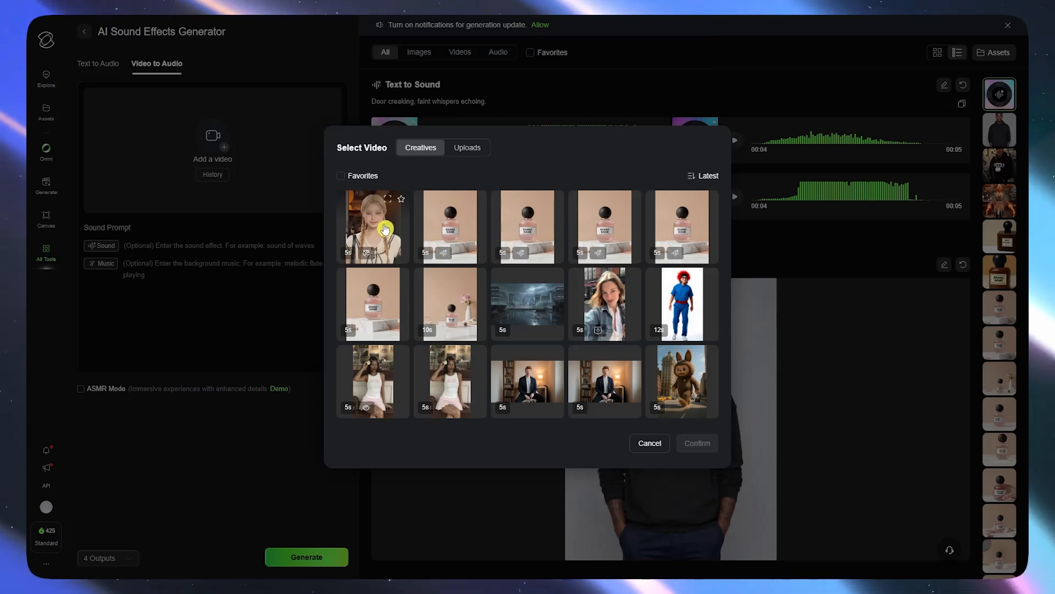
{"action": "left_click", "coordinate": [383, 231]}
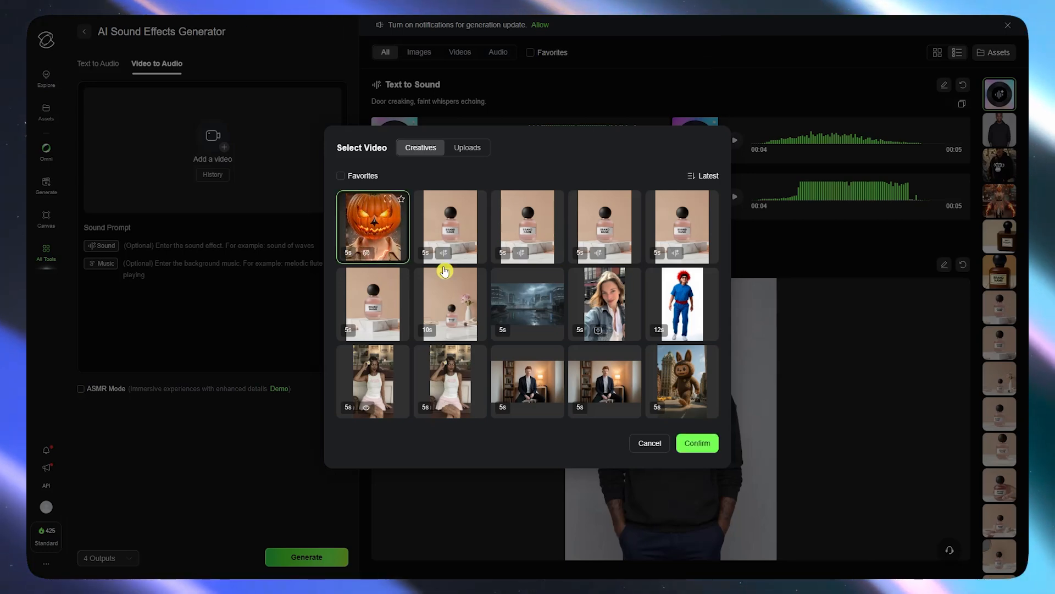
{"action": "left_click", "coordinate": [692, 444]}
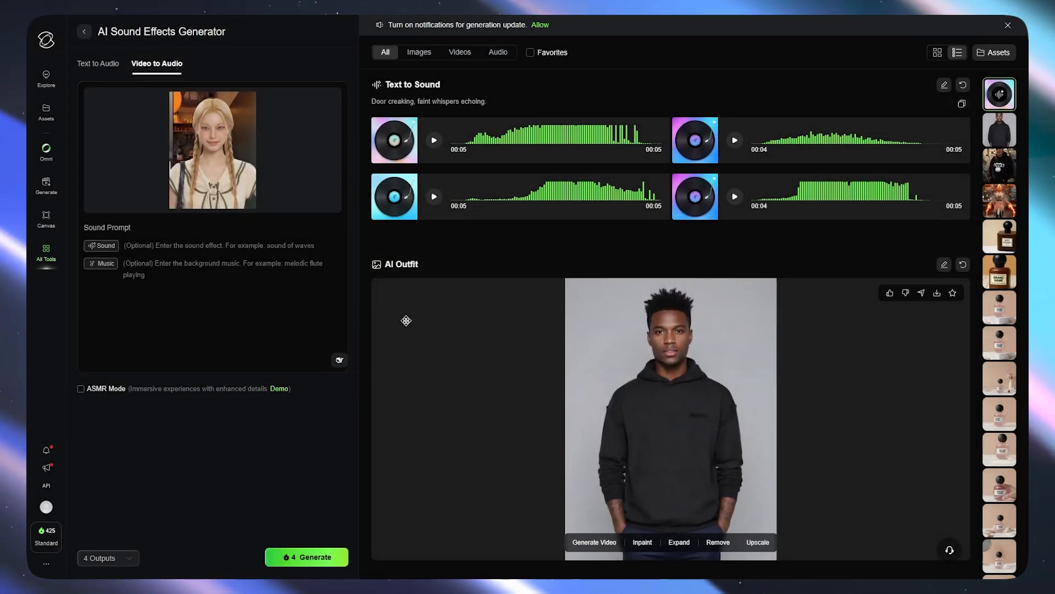
{"action": "mouse_move", "coordinate": [338, 196]}
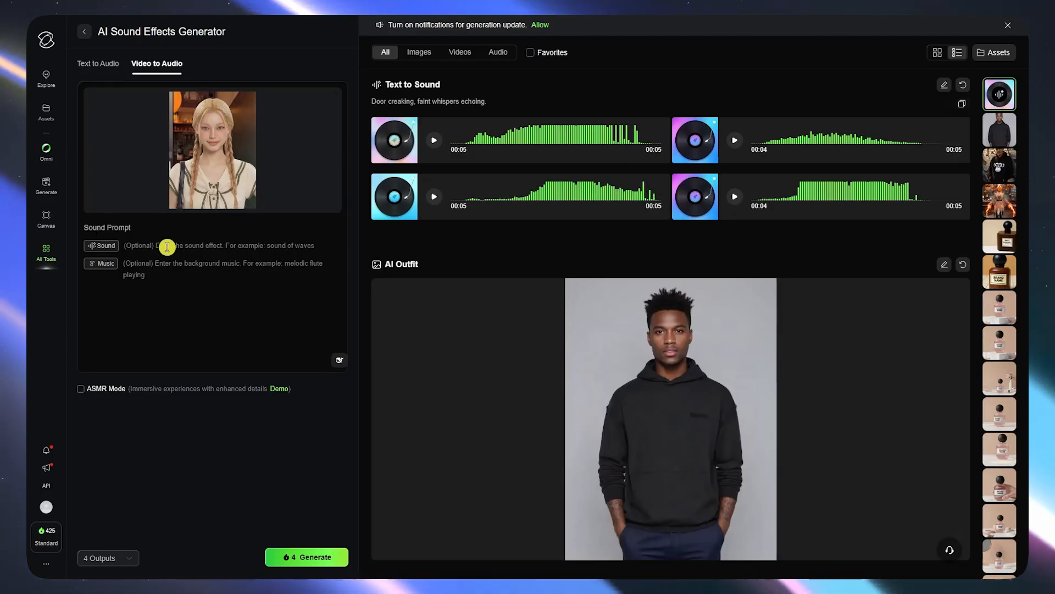
{"action": "left_click", "coordinate": [214, 241]}
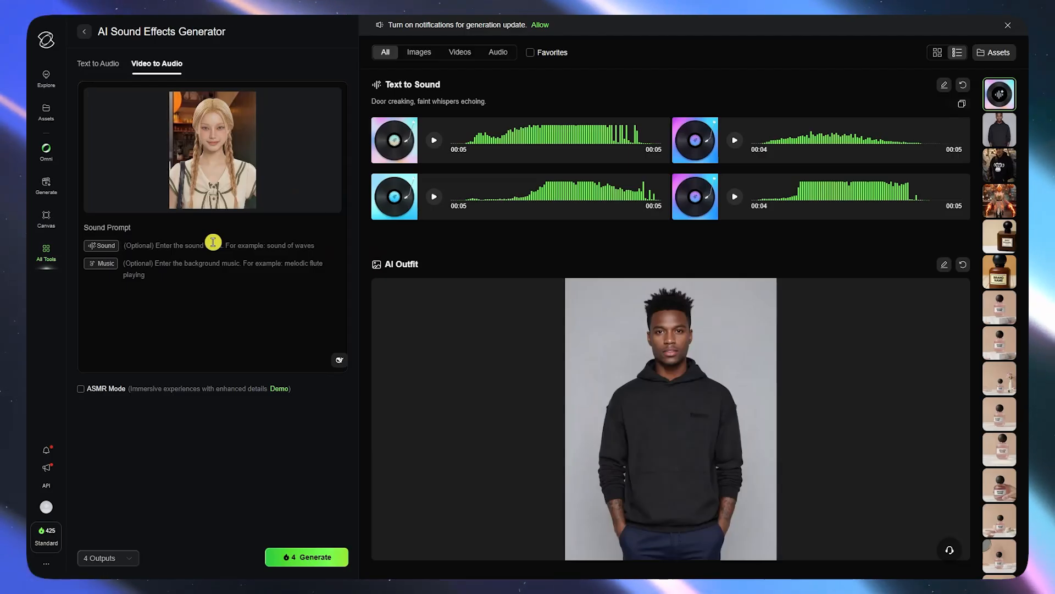
{"action": "type", "text": "Add a whoos"}
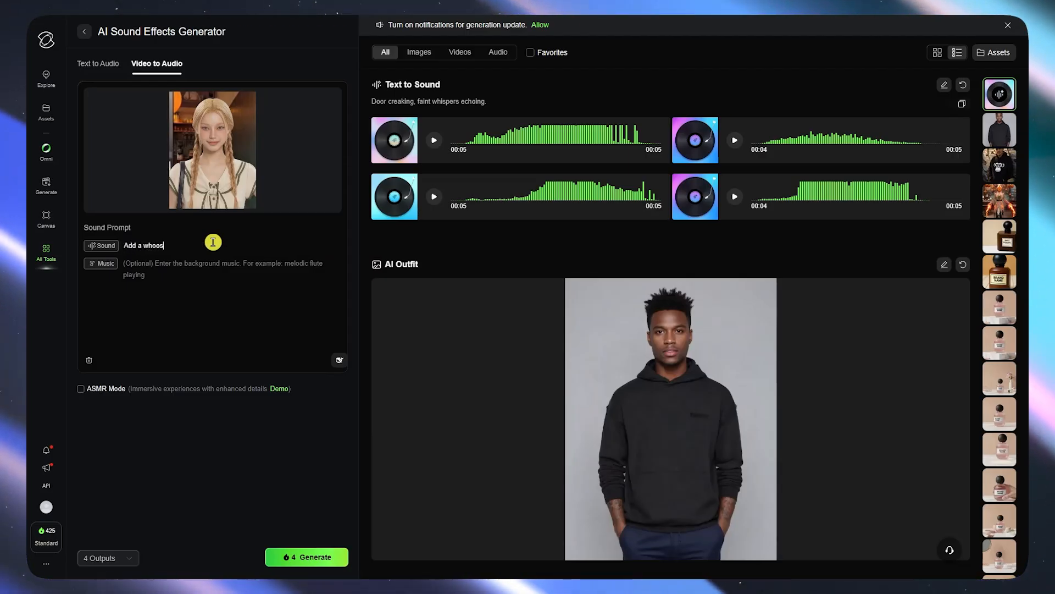
{"action": "key", "text": "BackSpace"}
{"action": "key", "text": "BackSpace"}
{"action": "key", "text": "BackSpace"}
{"action": "key", "text": "BackSpace"}
{"action": "key", "text": "BackSpace"}
{"action": "key", "text": "BackSpace"}
{"action": "key", "text": "BackSpace"}
{"action": "key", "text": "BackSpace"}
{"action": "key", "text": "BackSpace"}
{"action": "key", "text": "BackSpace"}
{"action": "key", "text": "BackSpace"}
{"action": "key", "text": "BackSpace"}
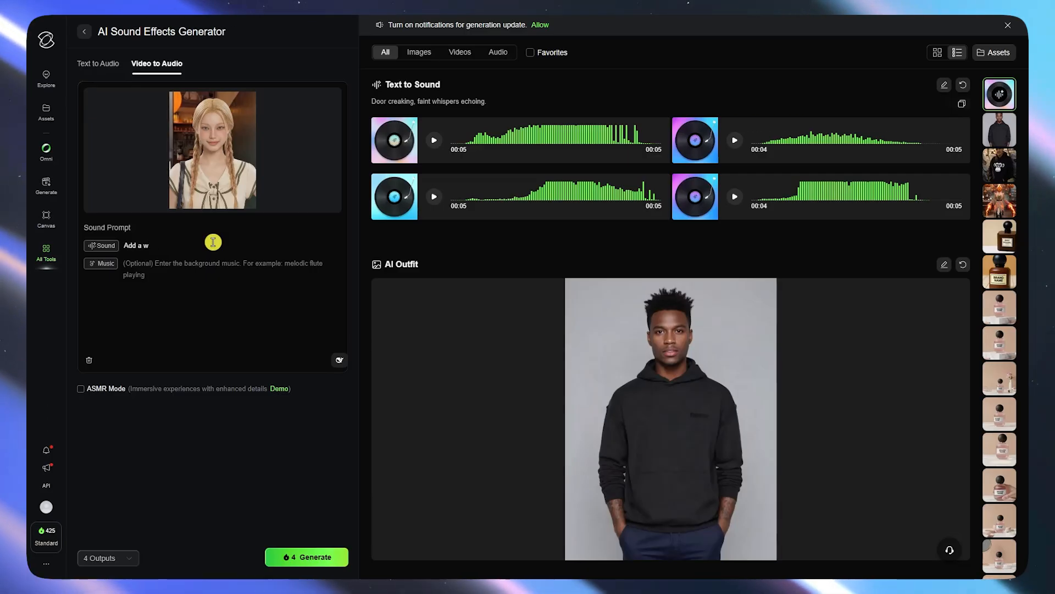
Step: Enter "Add fire sound effects on the transformation." as the Sound prompt for the video
{"action": "type", "text": "A"}
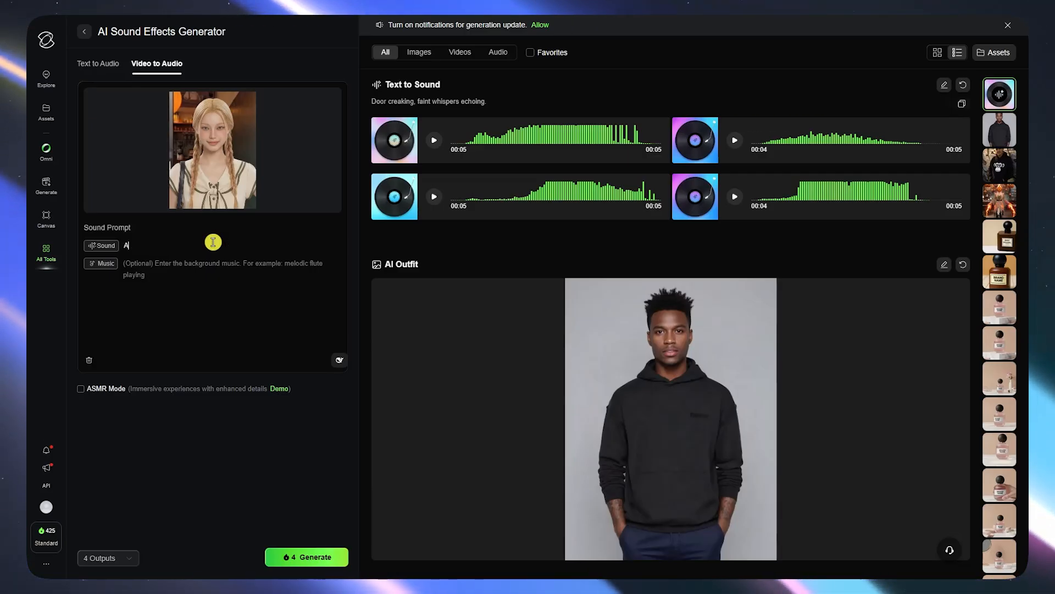
{"action": "type", "text": "dd fire "}
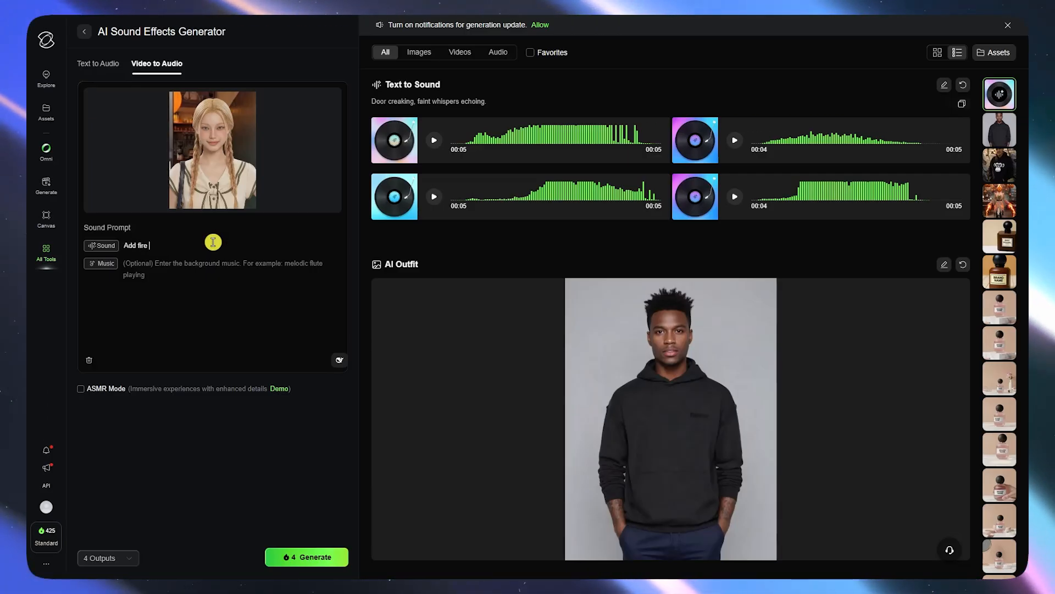
{"action": "type", "text": "sound effects on th"}
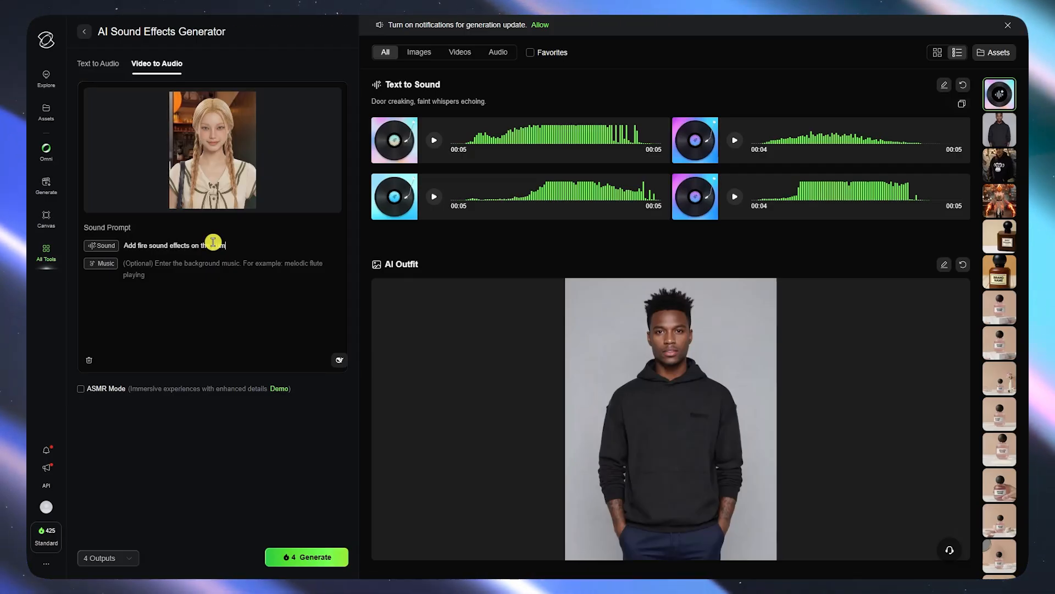
{"action": "type", "text": "e transformation."}
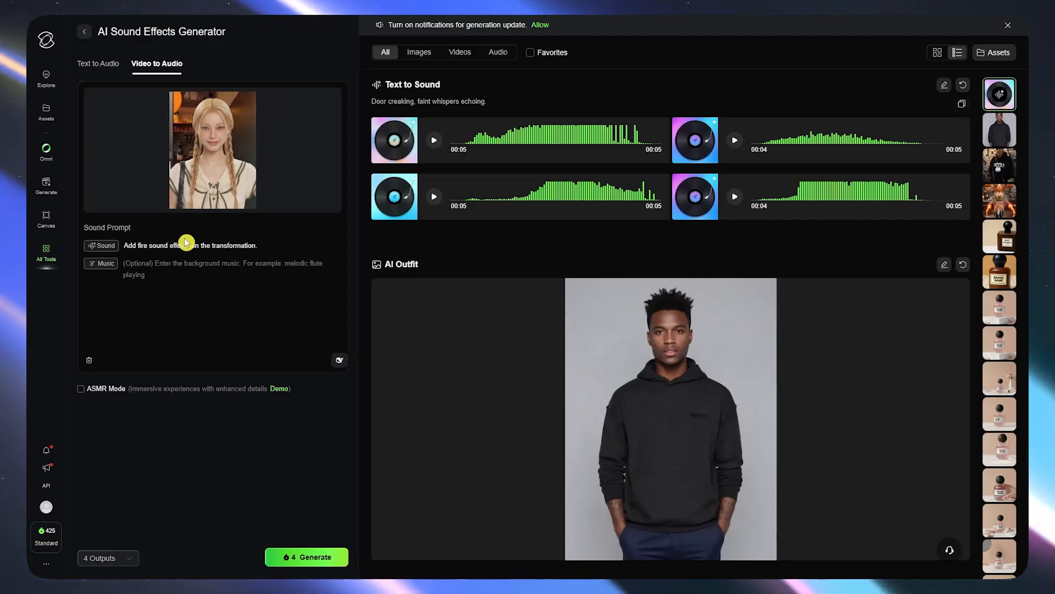
Step: Leave the Music prompt empty, get DeepSeek-R1's prompt suggestions, and generate the audio with the original fire sound prompt
{"action": "left_click", "coordinate": [163, 270]}
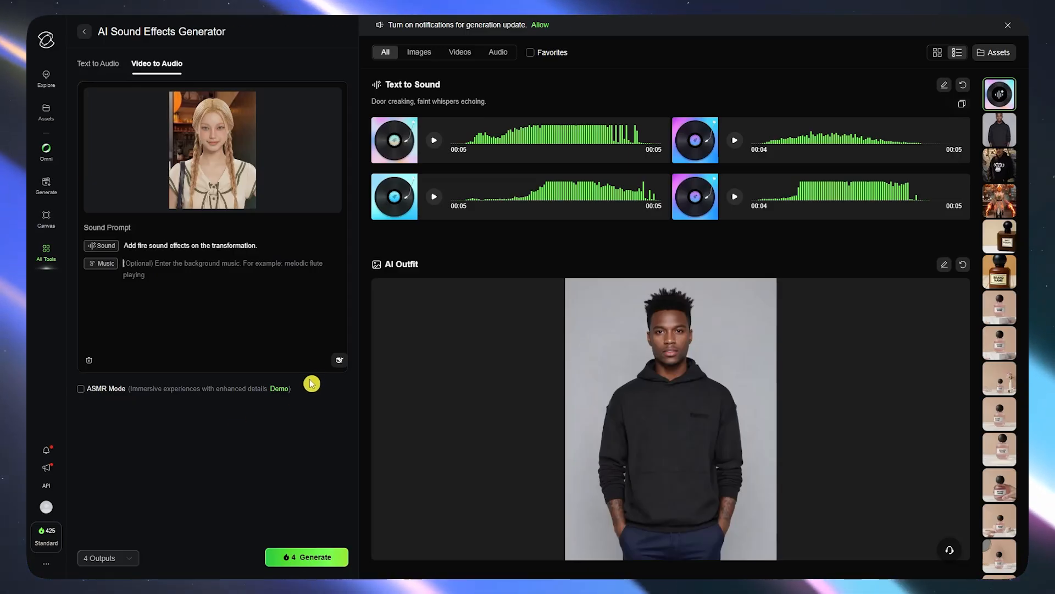
{"action": "left_click", "coordinate": [341, 365]}
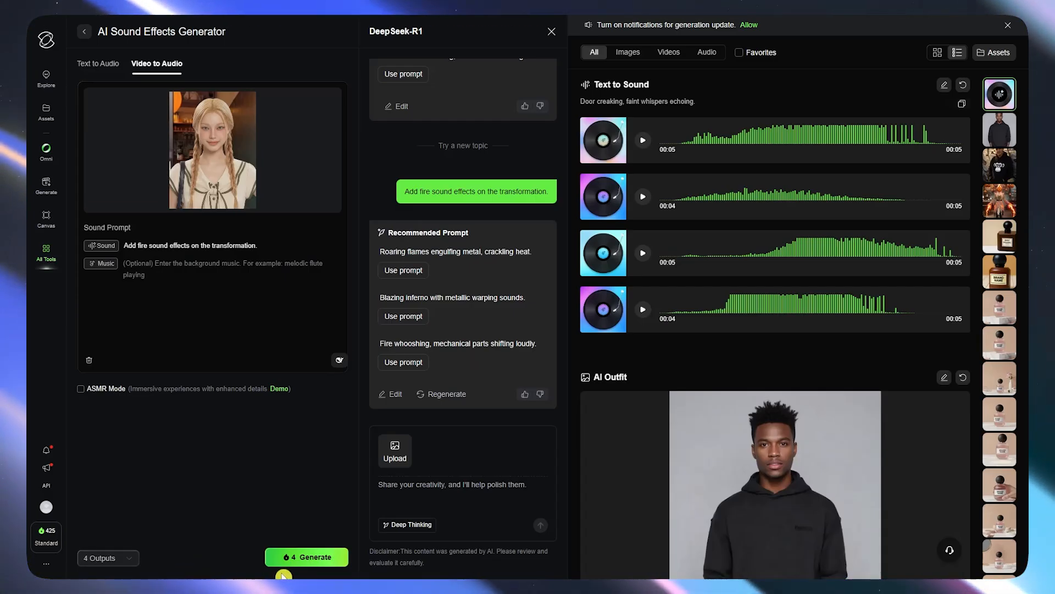
{"action": "mouse_move", "coordinate": [282, 210]}
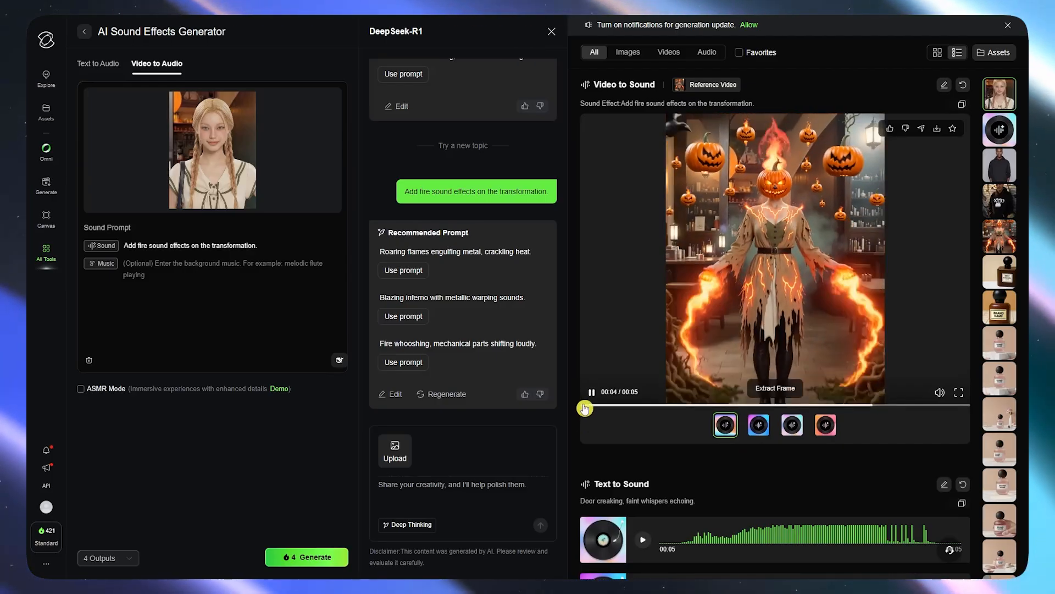
Step: Replay the generated Video to Sound result from the start and play its second sound version for comparison
{"action": "left_click", "coordinate": [584, 407]}
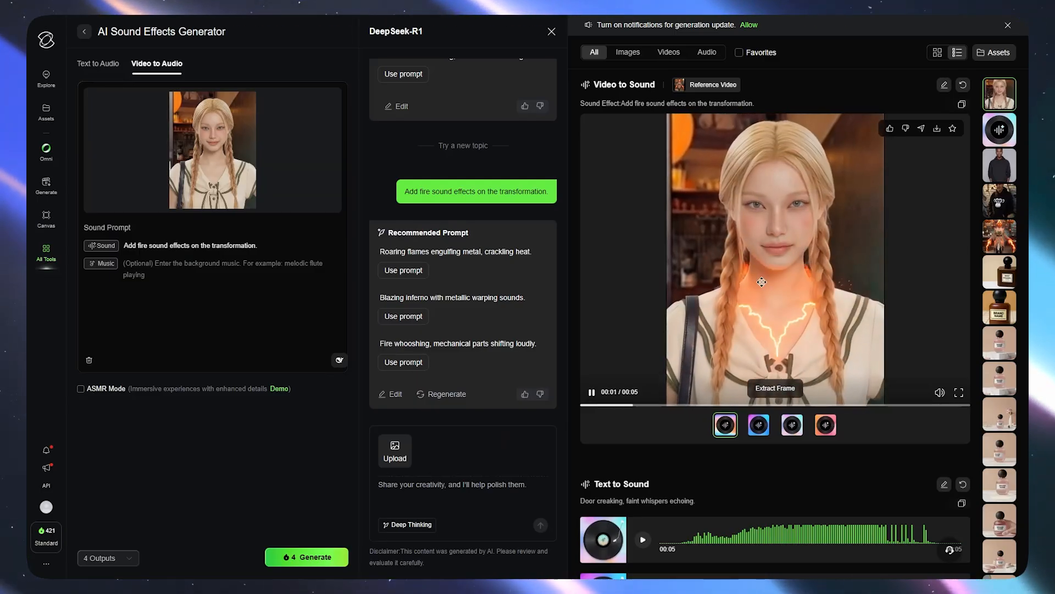
{"action": "left_click", "coordinate": [758, 435]}
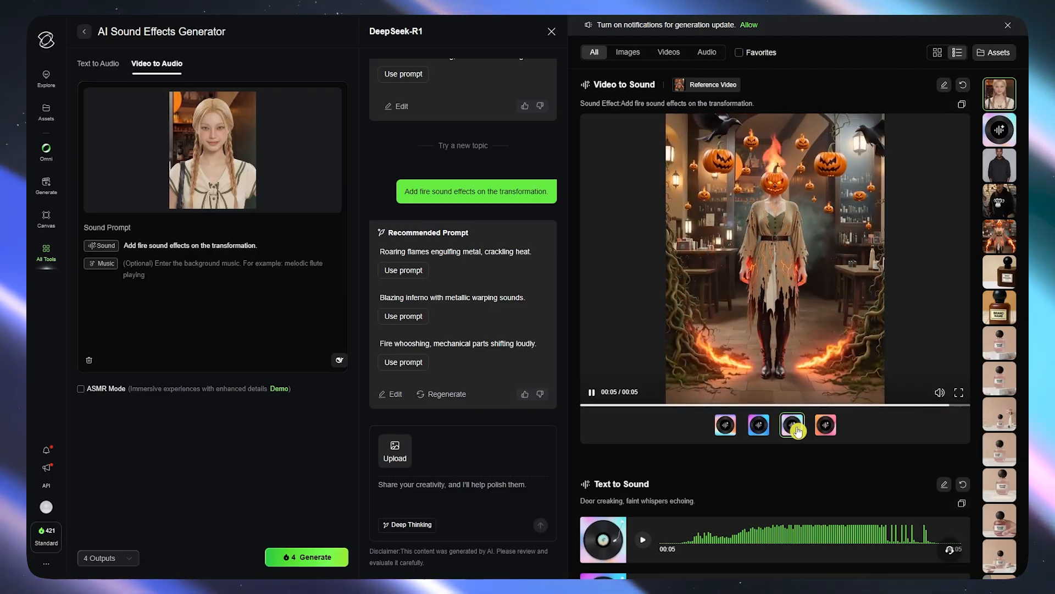
Step: Play the fourth sound version of the Video to Sound pumpkin transformation result several times and download it
{"action": "left_click", "coordinate": [820, 429]}
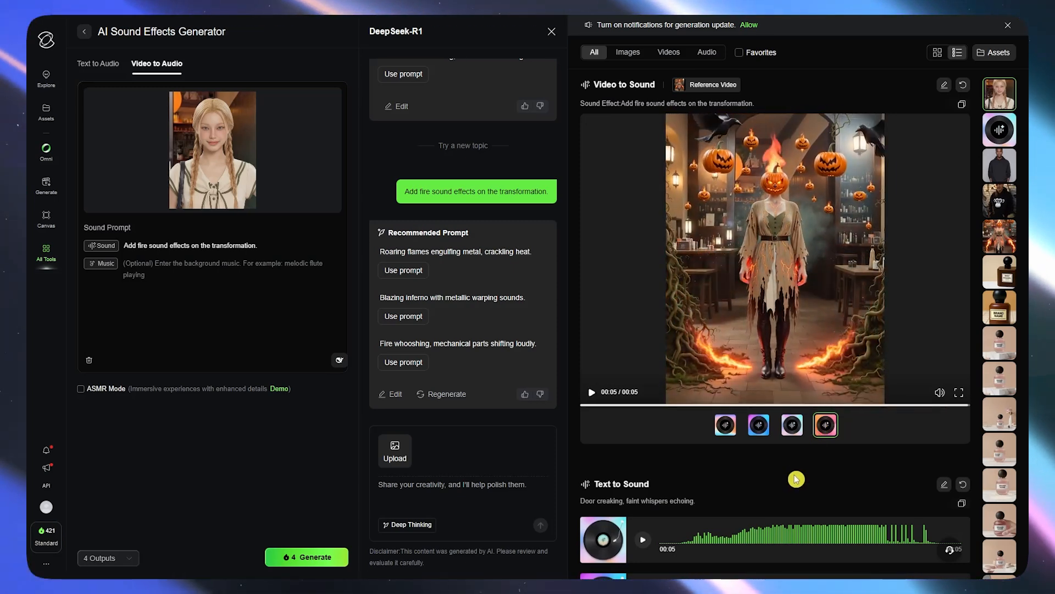
{"action": "left_click", "coordinate": [823, 435]}
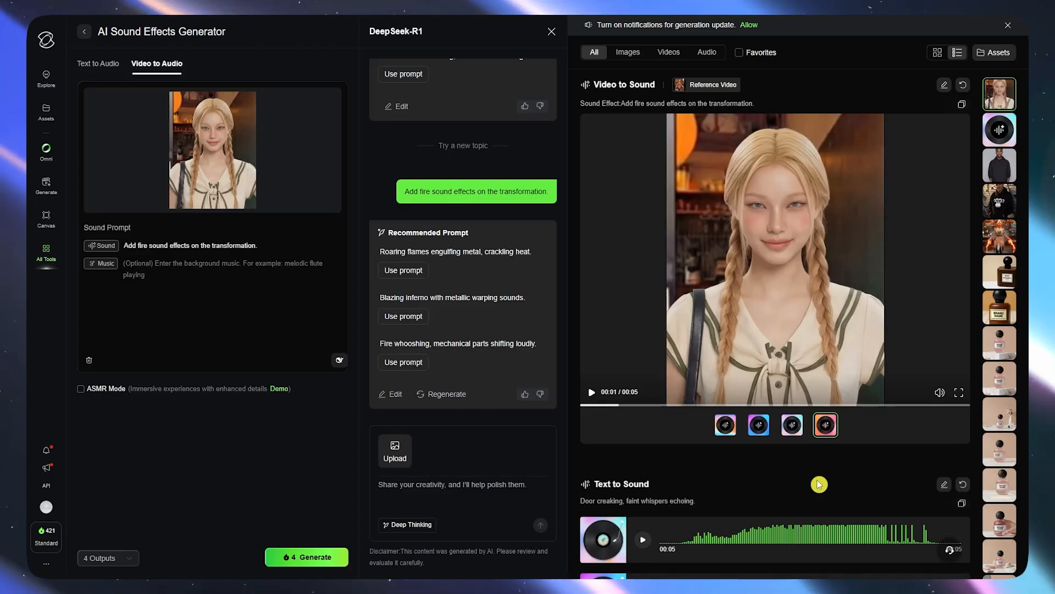
{"action": "left_click", "coordinate": [592, 392]}
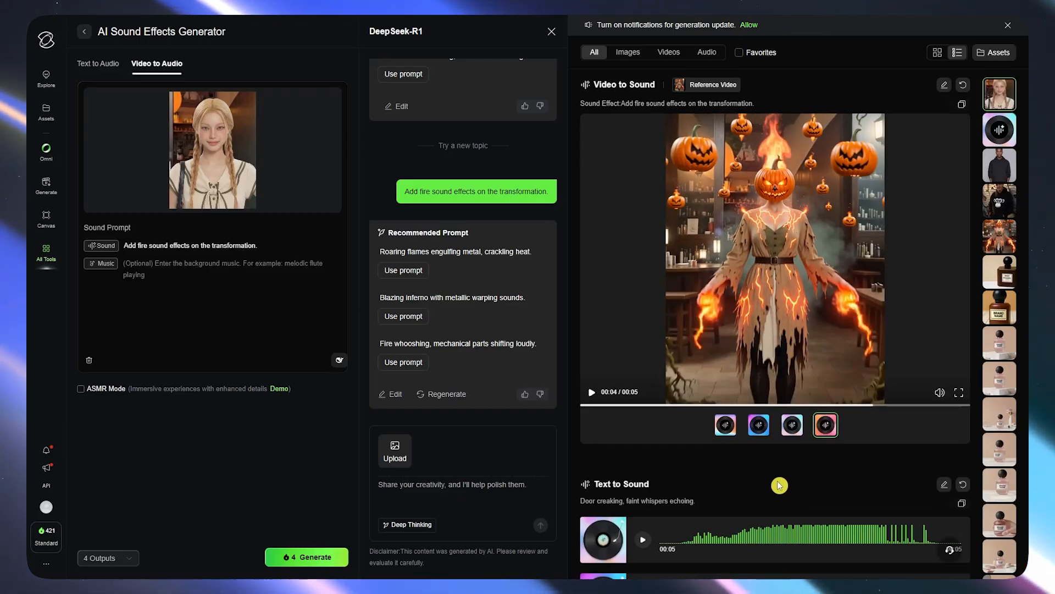
{"action": "left_click", "coordinate": [825, 432]}
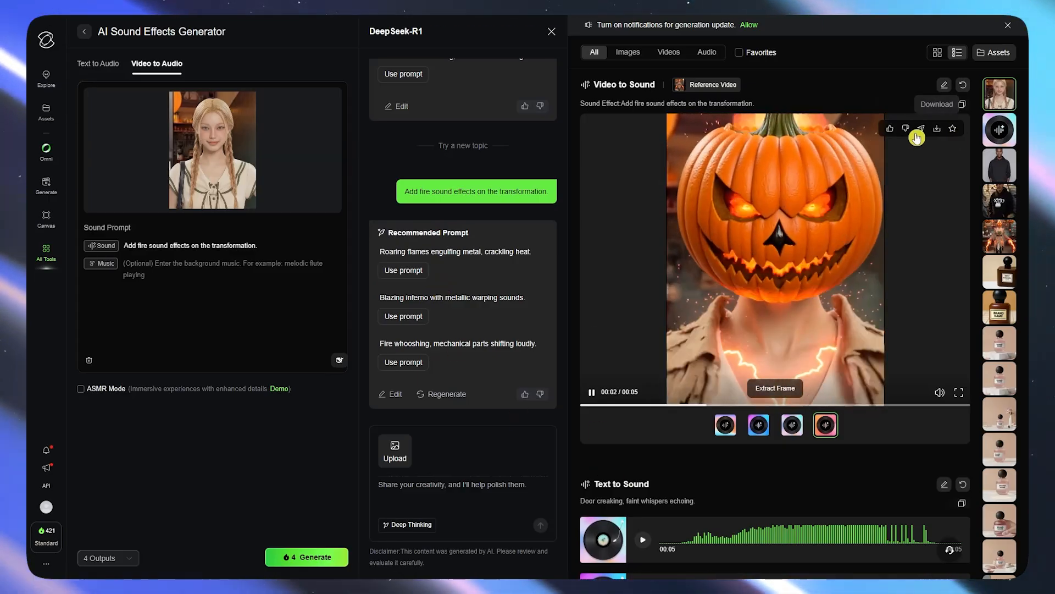
{"action": "left_click", "coordinate": [937, 134]}
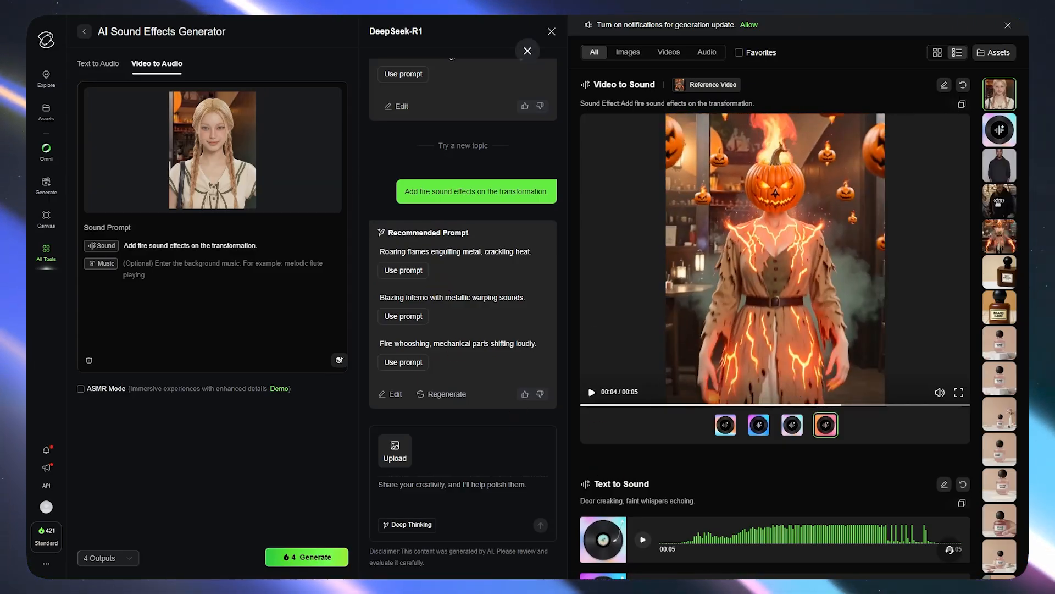
{"action": "left_click", "coordinate": [938, 131]}
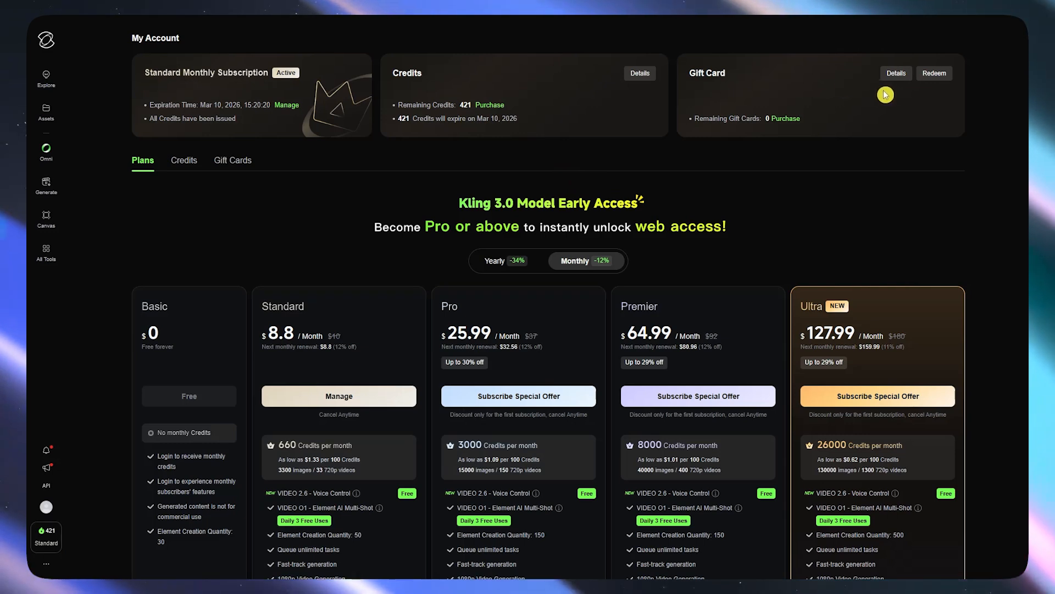
Step: In My Account, look over the credit packages offered for purchase and return to the subscription plans
{"action": "left_click", "coordinate": [929, 80]}
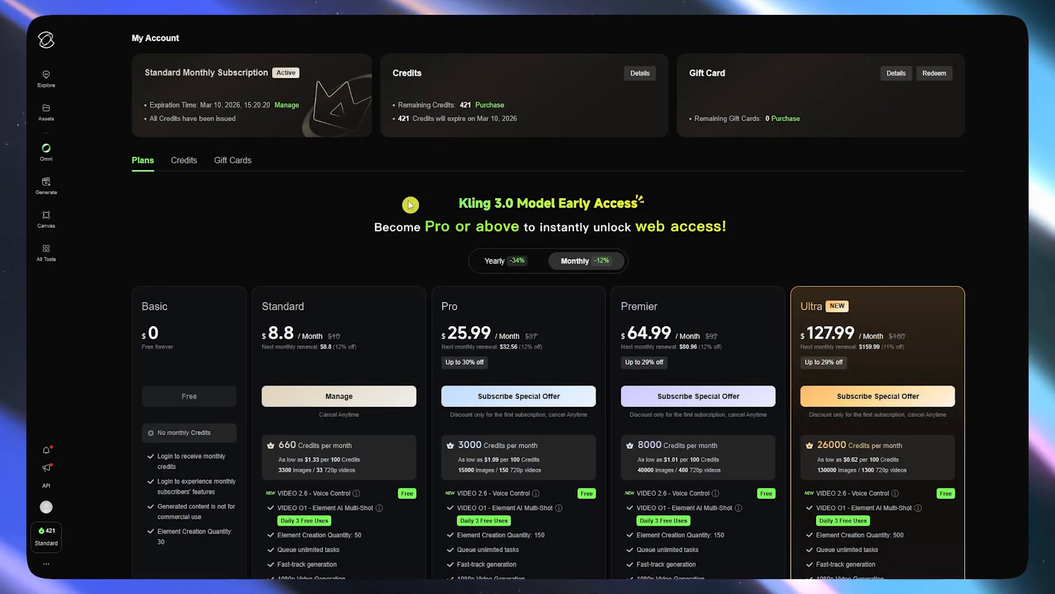
{"action": "left_click", "coordinate": [184, 162]}
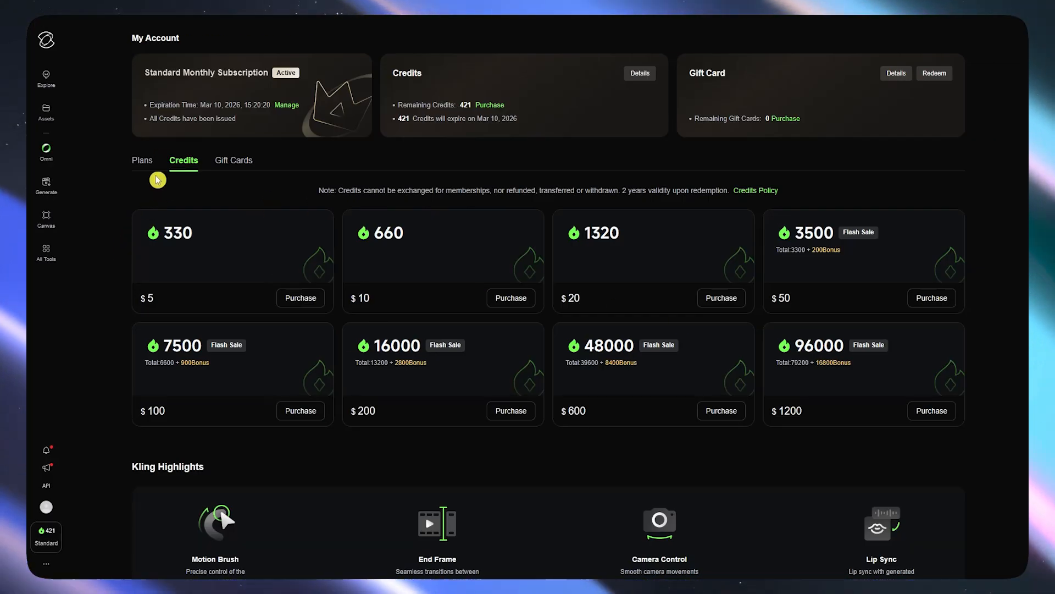
{"action": "left_click", "coordinate": [145, 165]}
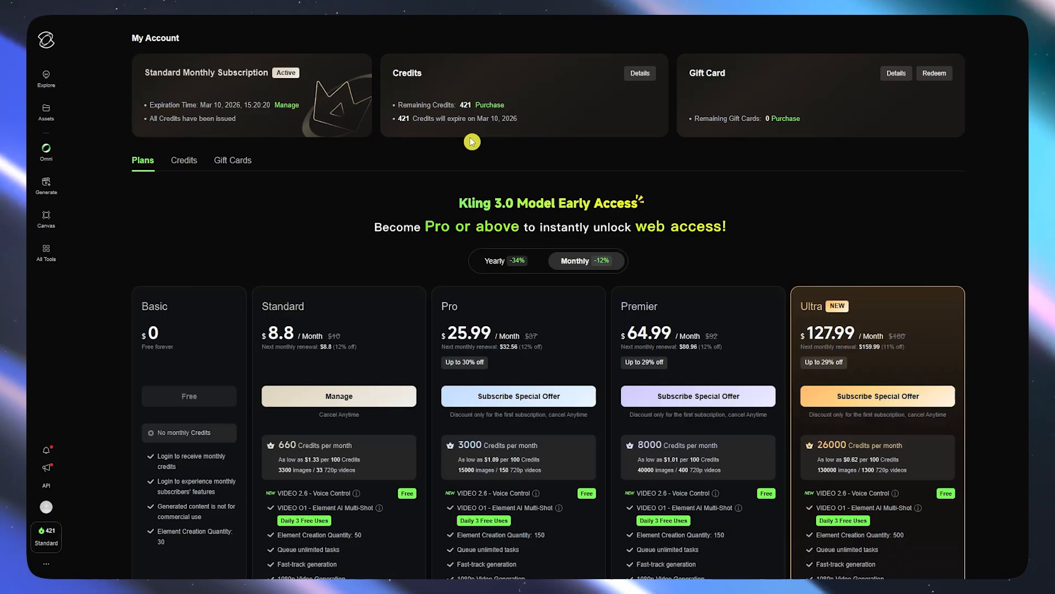
Step: Review the full Credit Activity history from the account's credit details and close it
{"action": "left_click", "coordinate": [641, 78]}
{"action": "scroll", "coordinate": [537, 270], "scroll_direction": "down", "scroll_amount": 5}
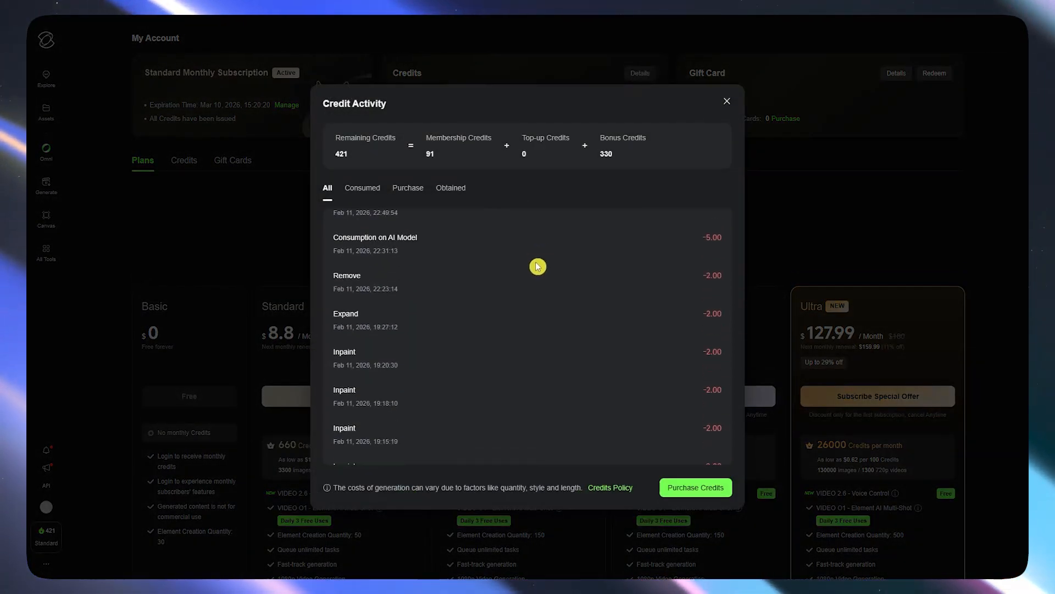
{"action": "scroll", "coordinate": [535, 266], "scroll_direction": "down", "scroll_amount": 10}
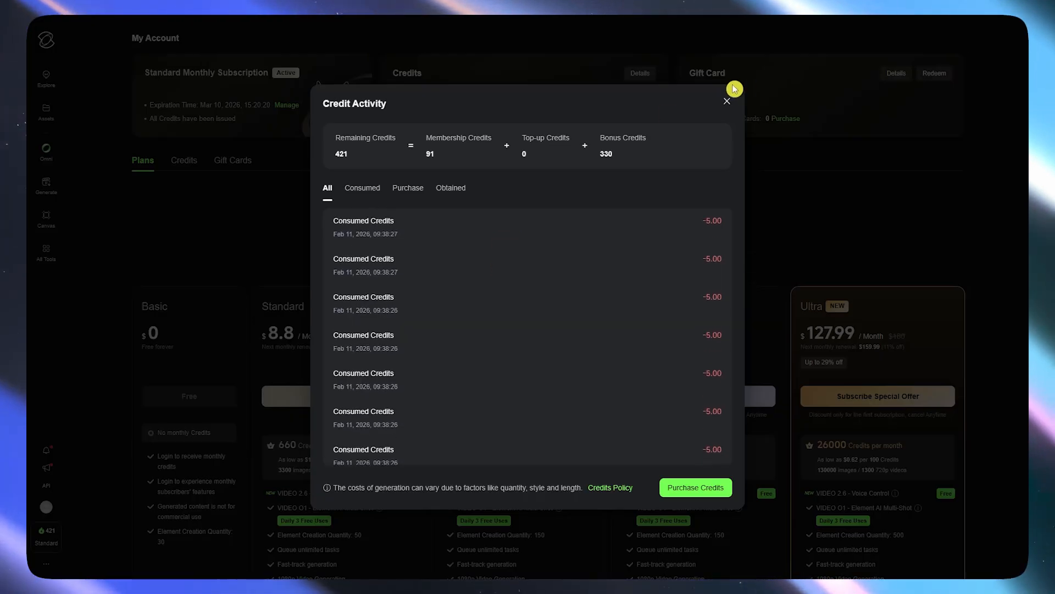
{"action": "scroll", "coordinate": [405, 285], "scroll_direction": "down", "scroll_amount": 3}
{"action": "left_click", "coordinate": [726, 102]}
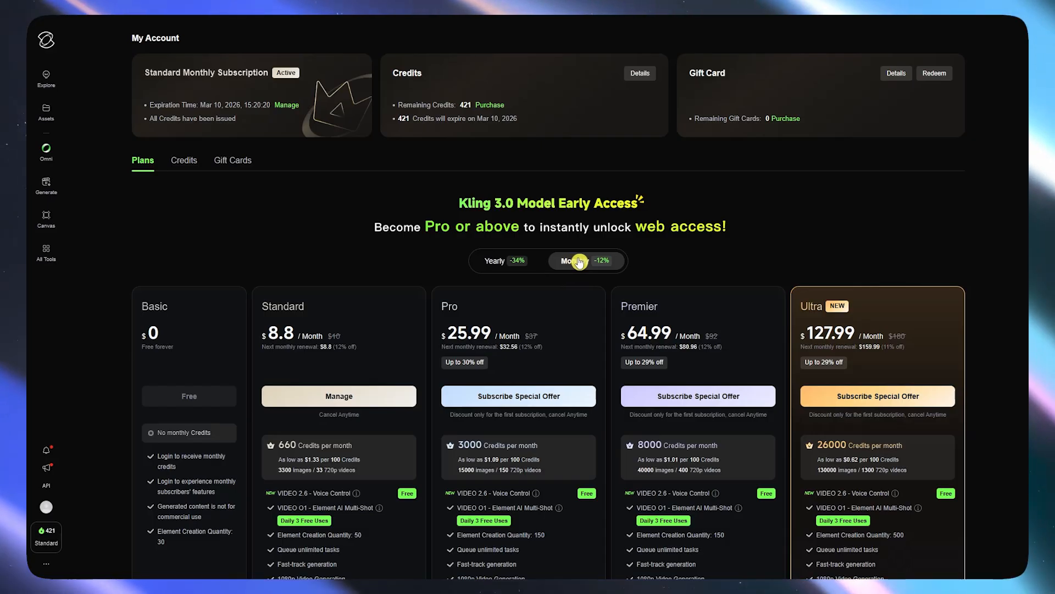
Step: Compare yearly with monthly pricing, and examine the monthly credits and features of the Basic, Standard, Pro, Premier and Ultra plans
{"action": "left_click", "coordinate": [499, 267]}
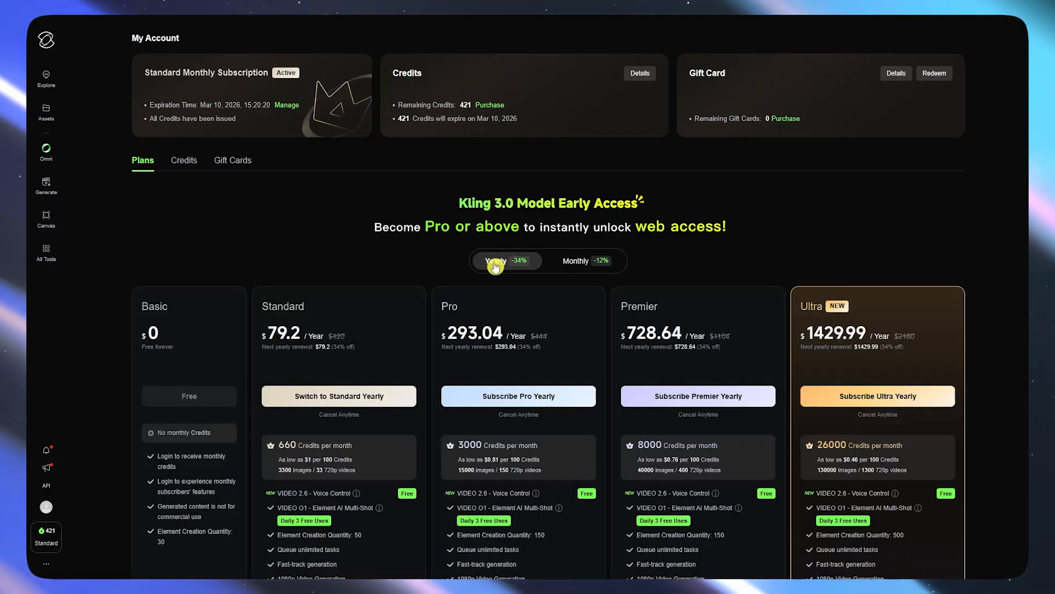
{"action": "left_click", "coordinate": [574, 265]}
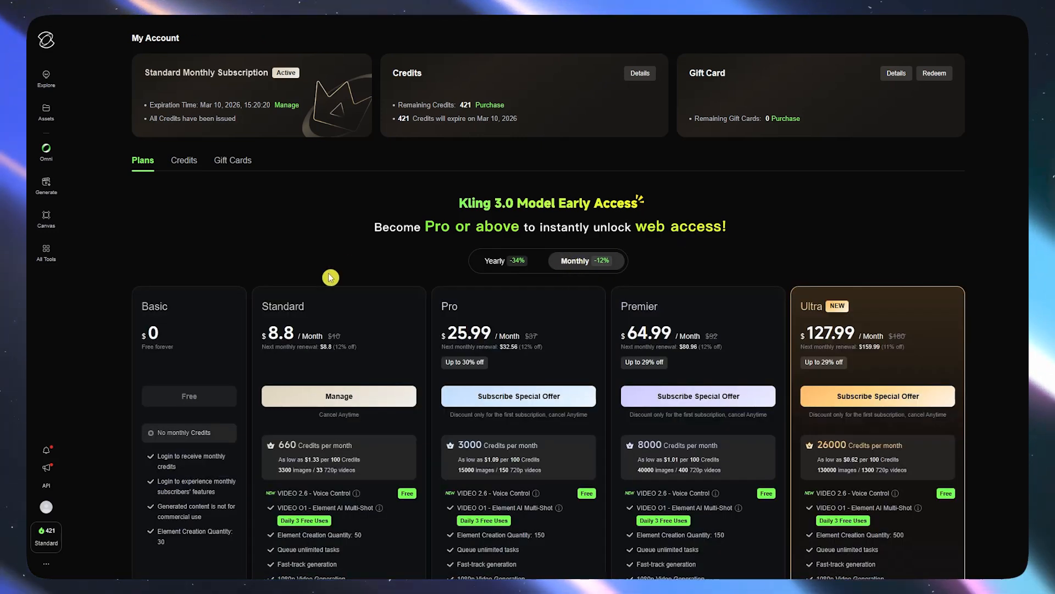
{"action": "scroll", "coordinate": [270, 270], "scroll_direction": "down", "scroll_amount": 2}
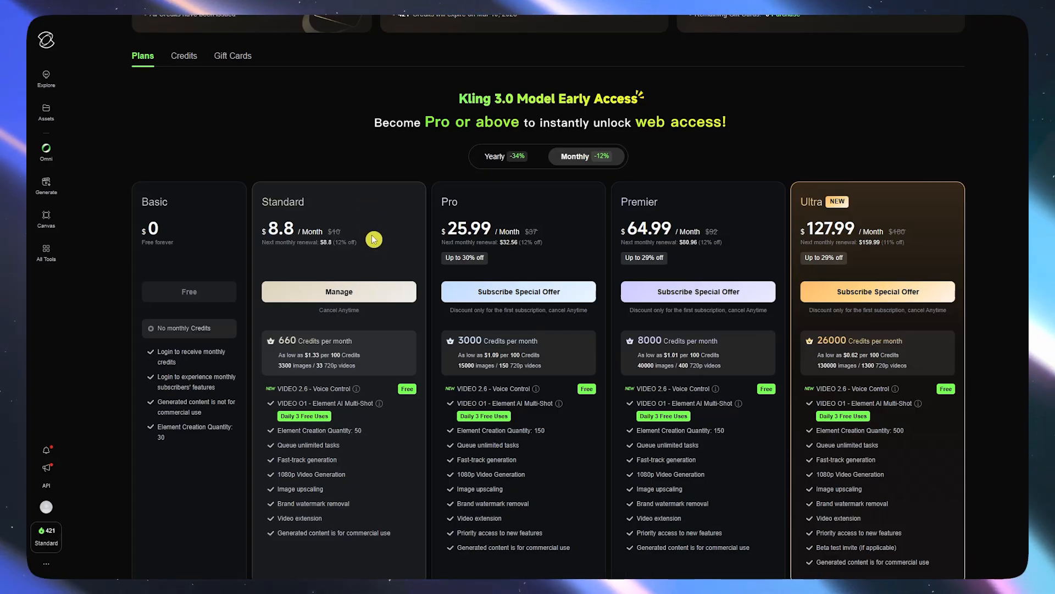
{"action": "scroll", "coordinate": [417, 286], "scroll_direction": "down", "scroll_amount": 2}
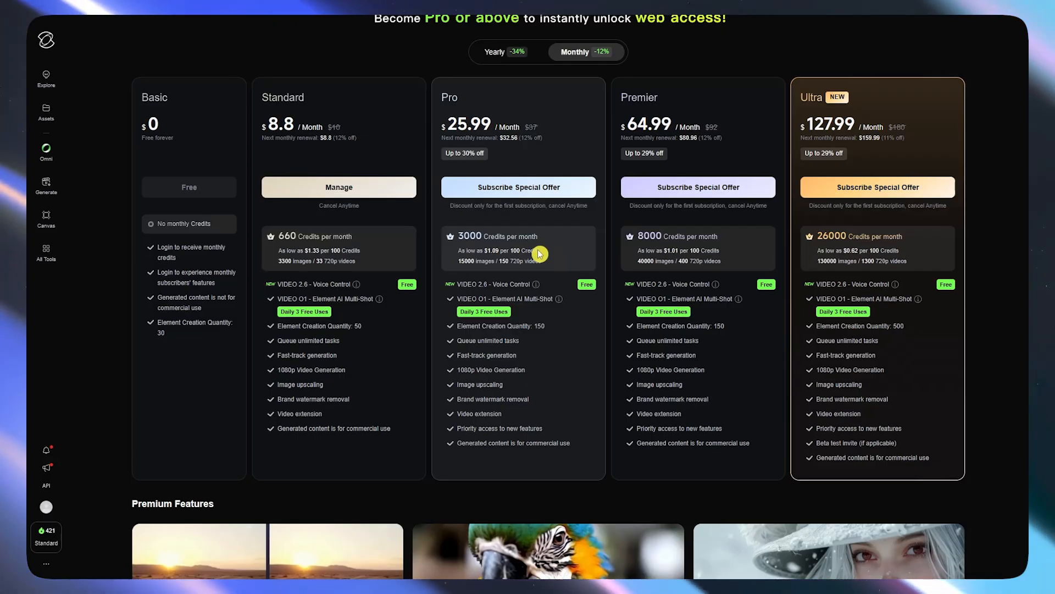
{"action": "scroll", "coordinate": [540, 269], "scroll_direction": "down", "scroll_amount": 2}
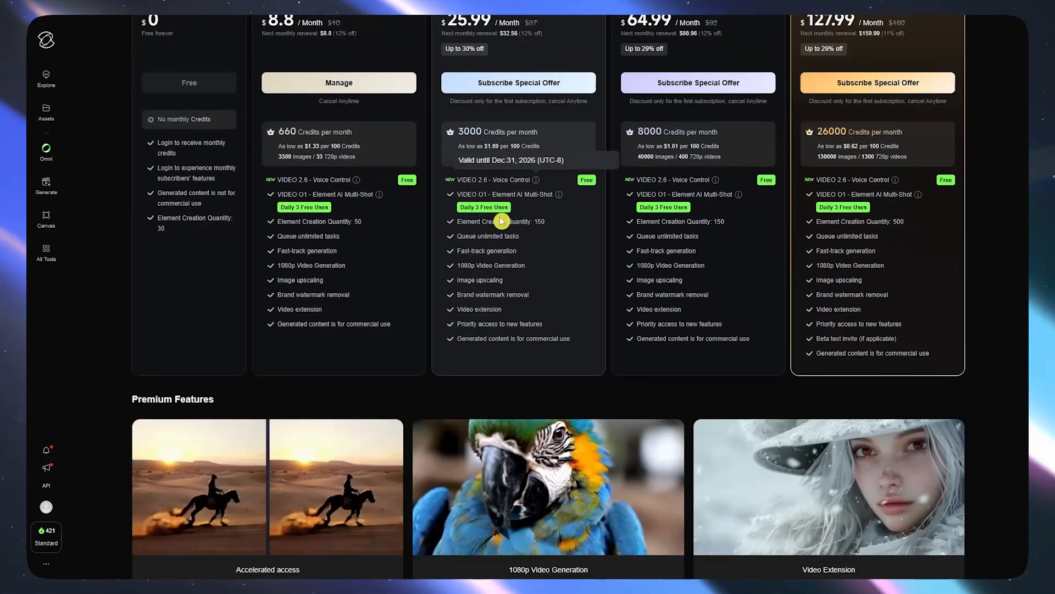
{"action": "scroll", "coordinate": [496, 212], "scroll_direction": "up", "scroll_amount": 3}
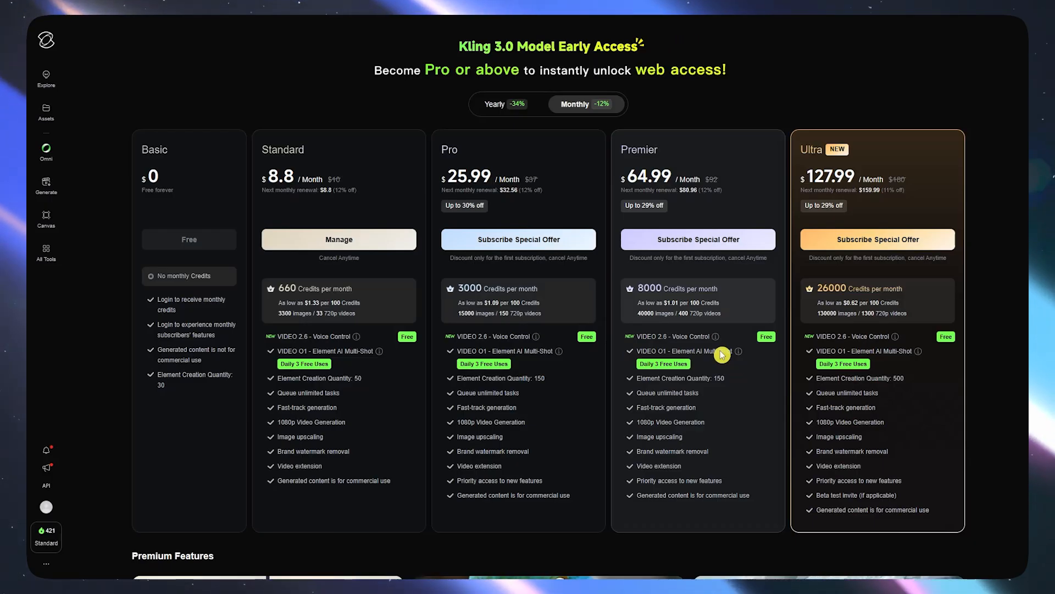
{"action": "mouse_move", "coordinate": [709, 317]}
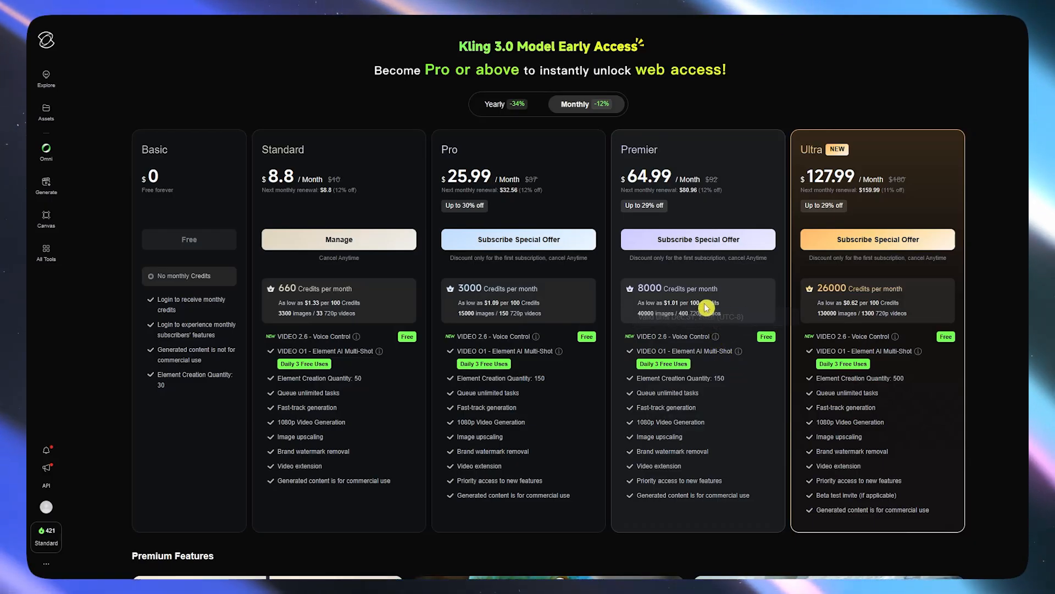